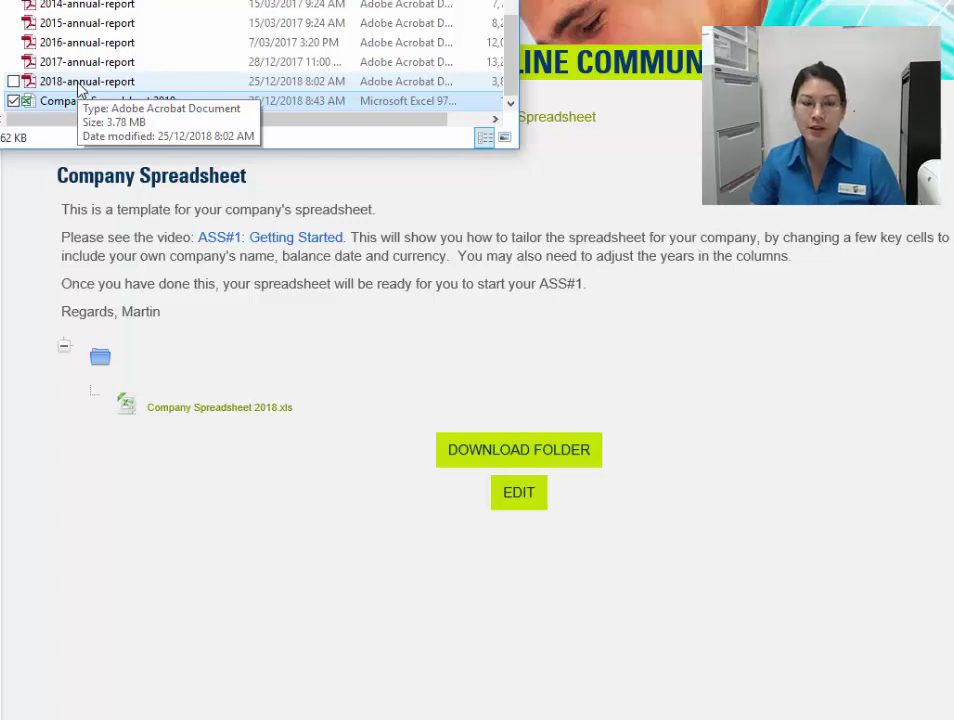
click(68, 84)
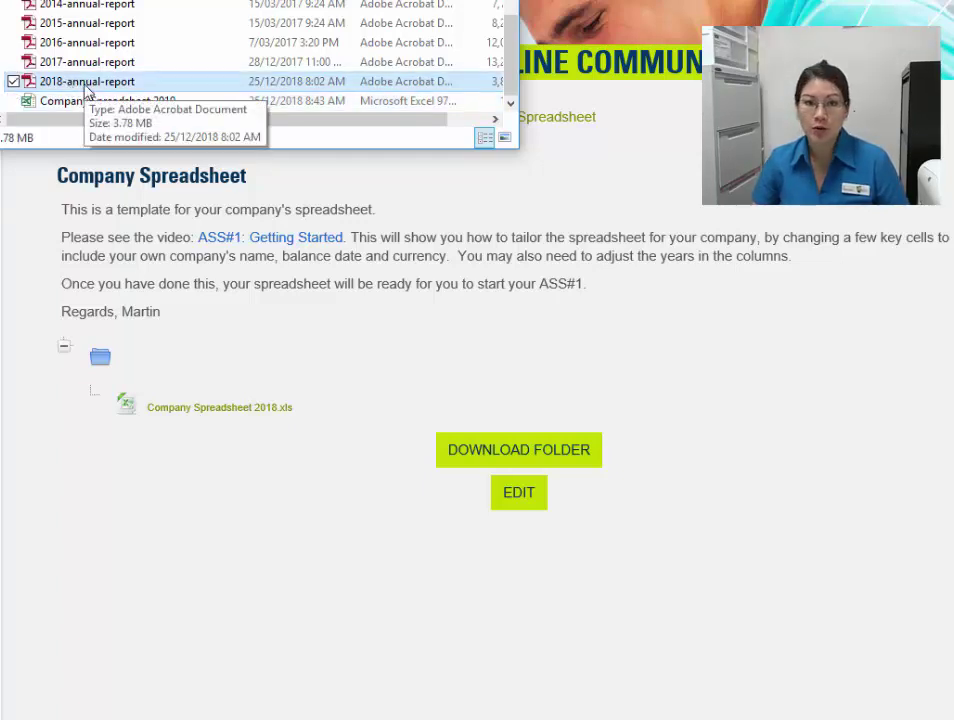
click(61, 44)
click(65, 82)
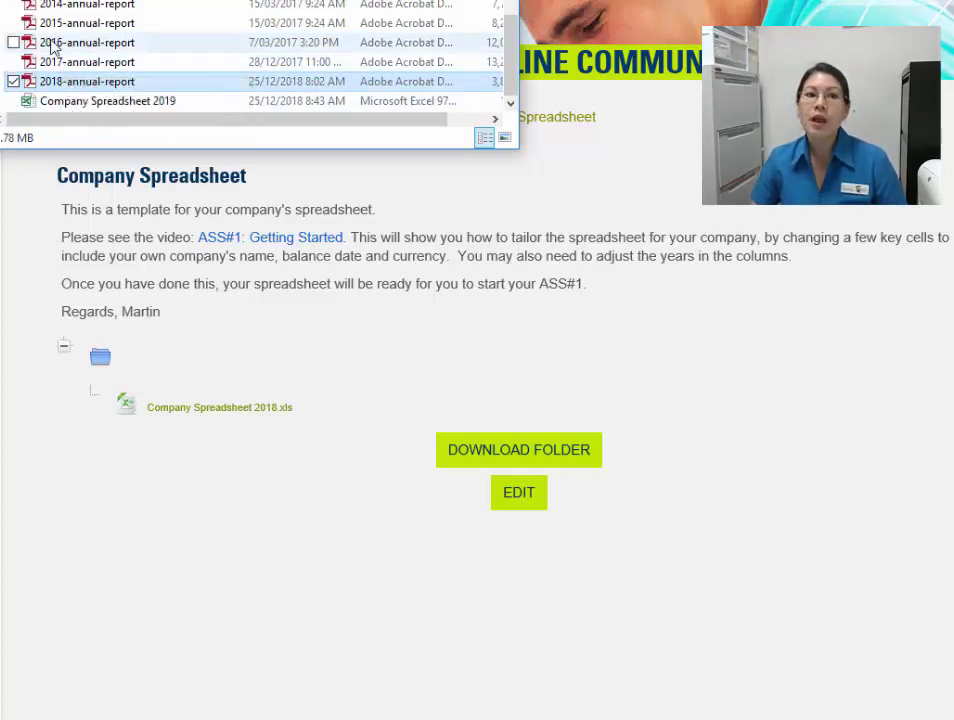
click(78, 44)
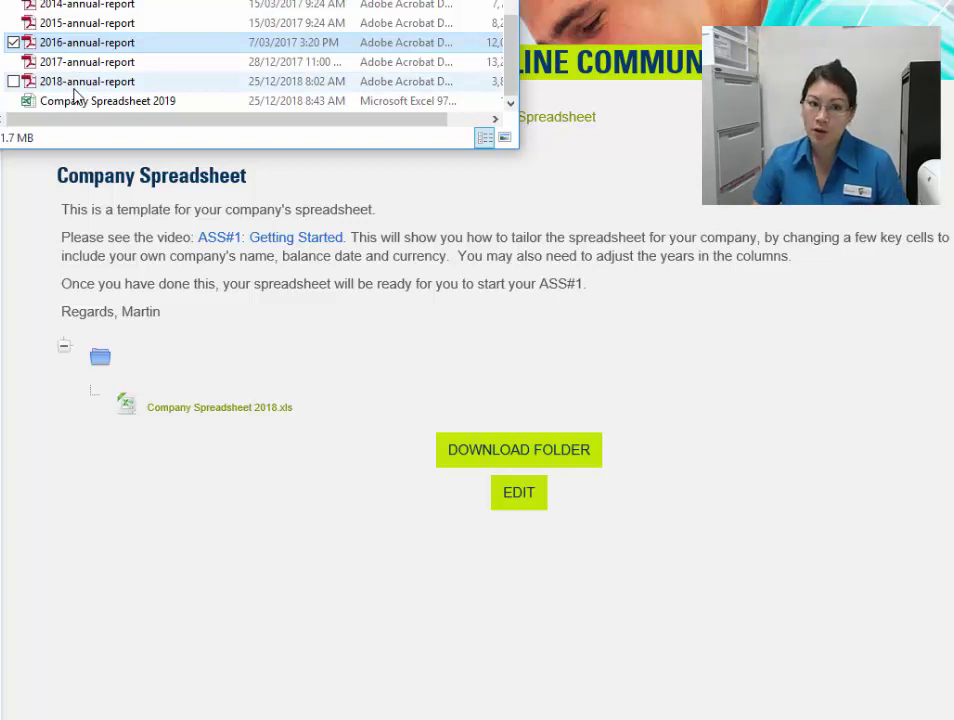
click(67, 86)
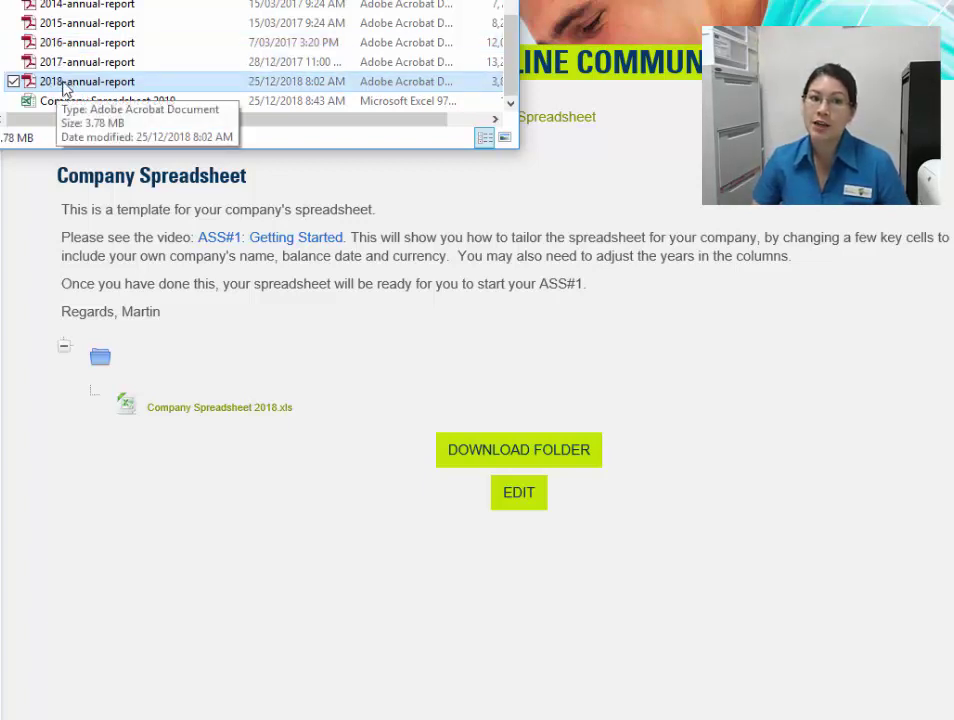
click(66, 45)
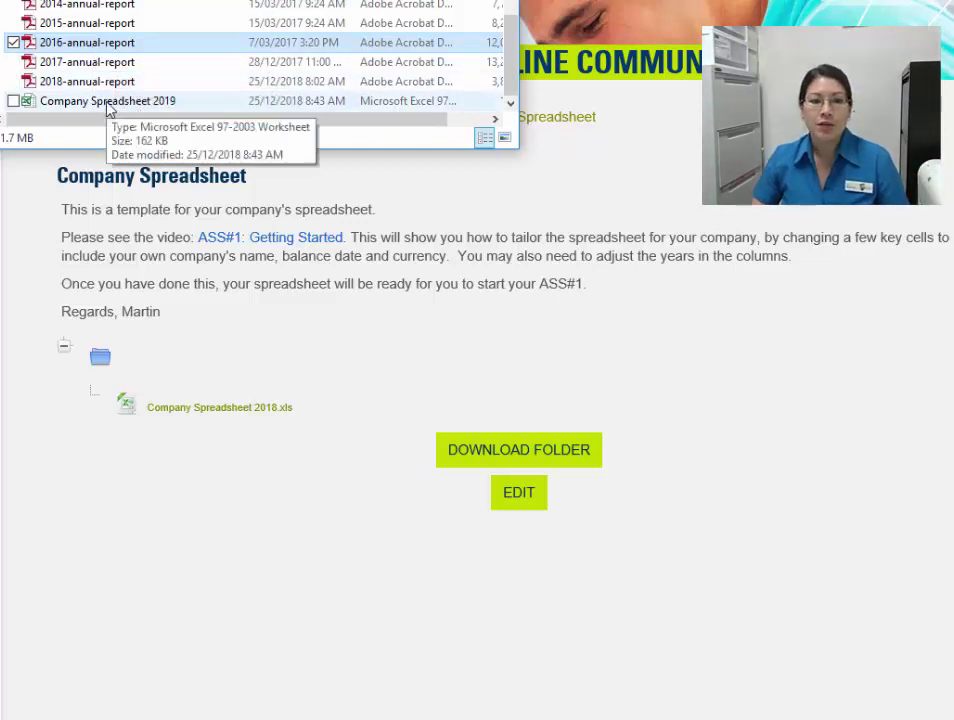
Step: Open the Company Spreadsheet 2019 workbook and replace the company name placeholder in cell B2 with Wesfarmers Ltd
double_click(107, 110)
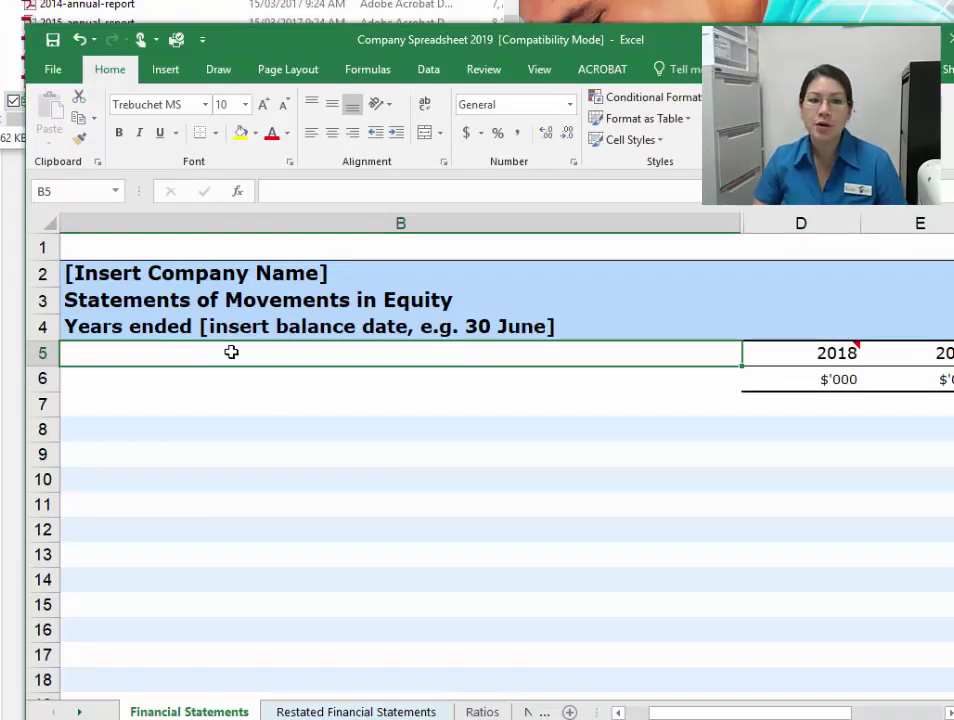
click(158, 272)
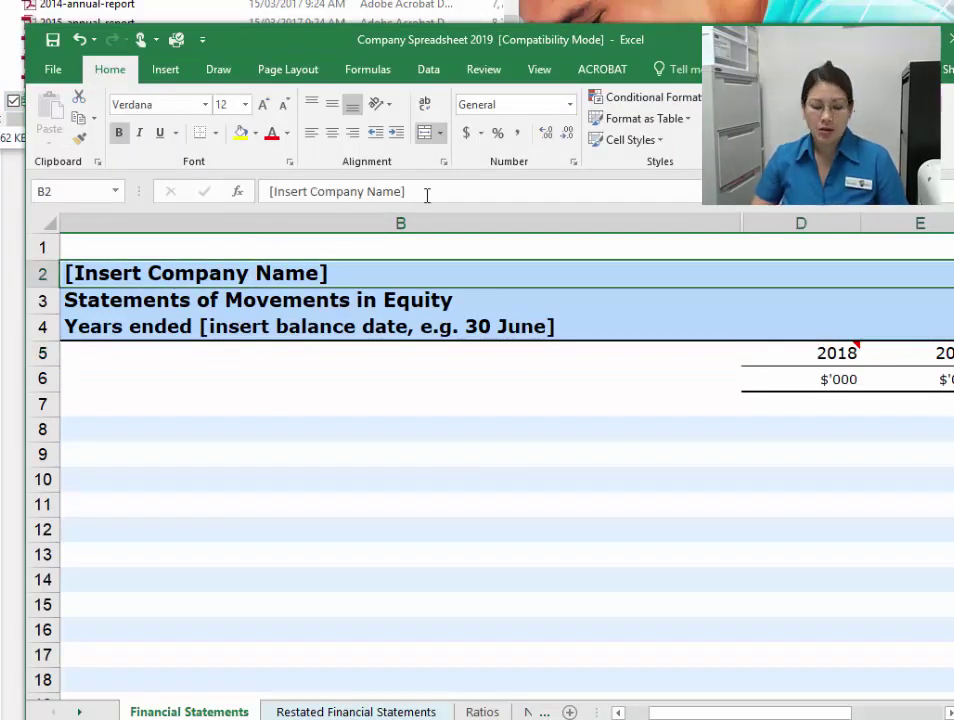
text(WEsf)
key(BackSpace)
key(BackSpace)
key(BackSpace)
text(e)
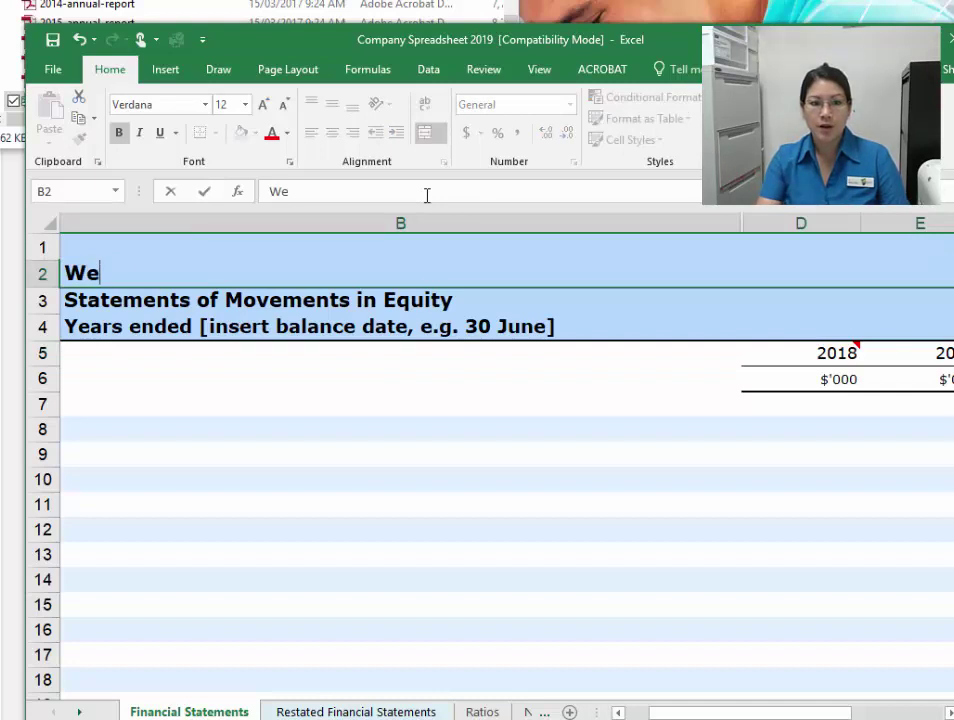
text(sfarmers Ltd)
key(Return)
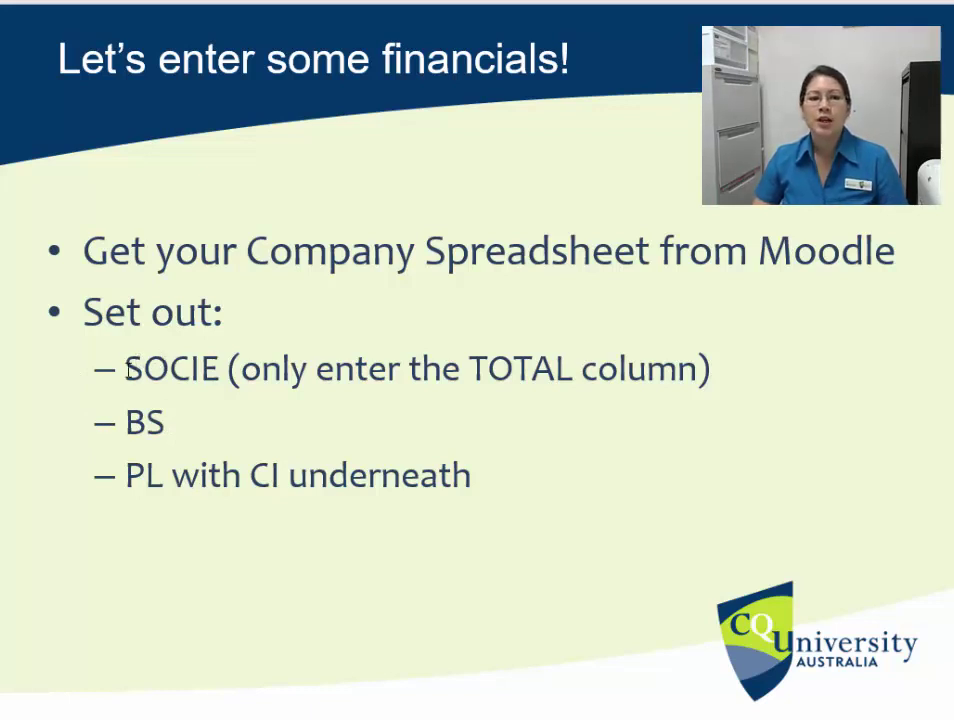
Step: Highlight SOCIE on the slide, switch to the Excel workbook and review its equity, balance sheet and income statement sections
drag(129, 370, 218, 370)
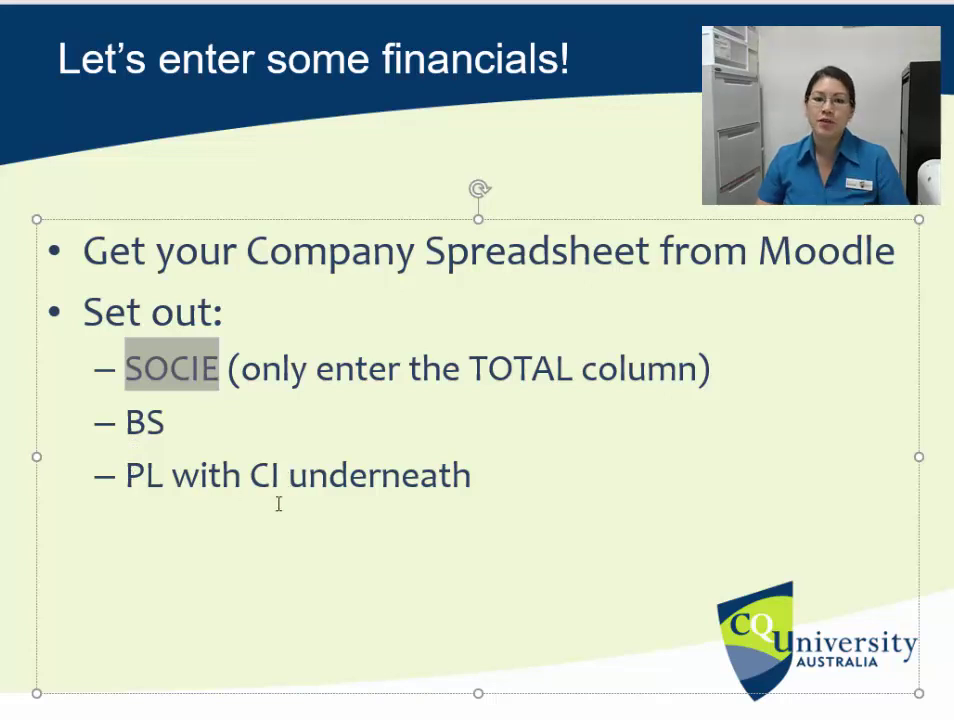
key(alt+Tab)
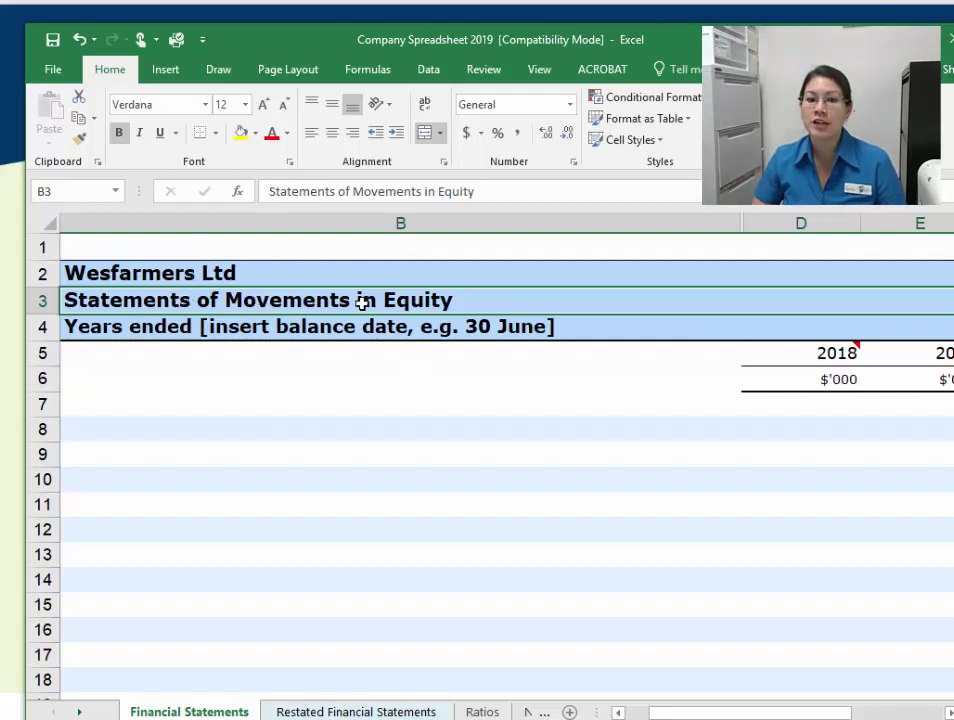
scroll(336, 328, down, 7)
click(283, 358)
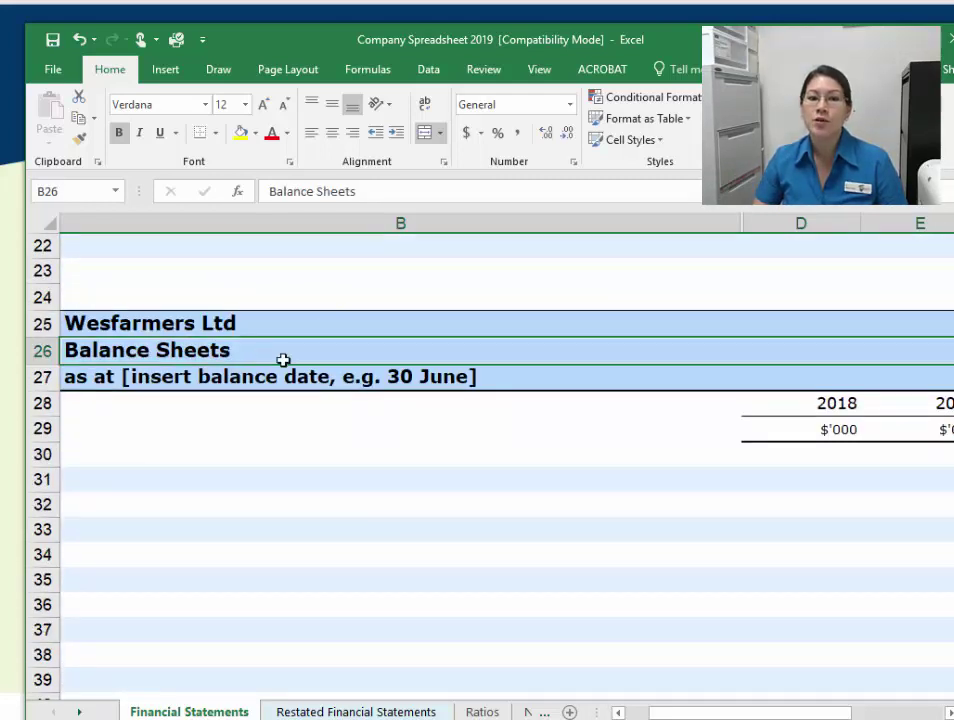
scroll(365, 366, down, 9)
scroll(363, 367, down, 6)
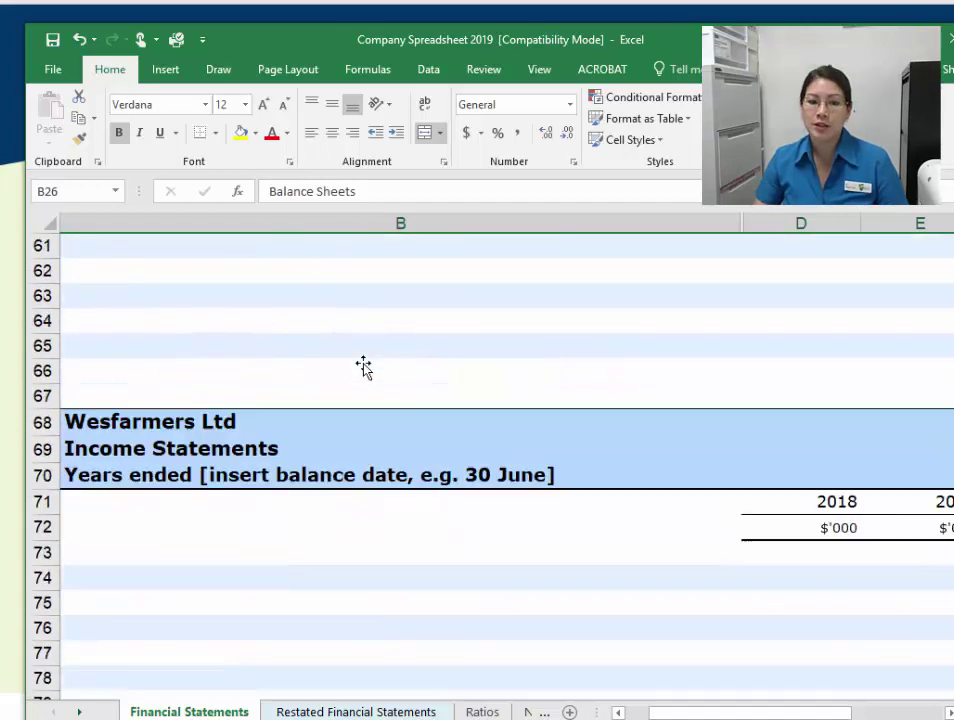
click(215, 305)
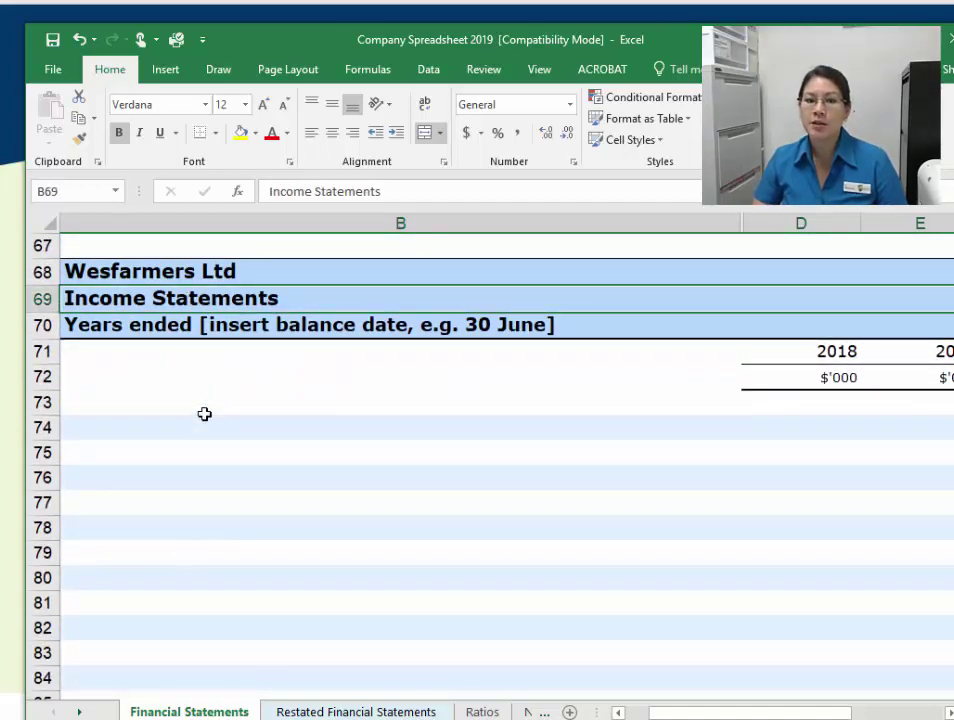
drag(204, 413, 204, 620)
scroll(221, 499, down, 3)
scroll(221, 499, down, 1)
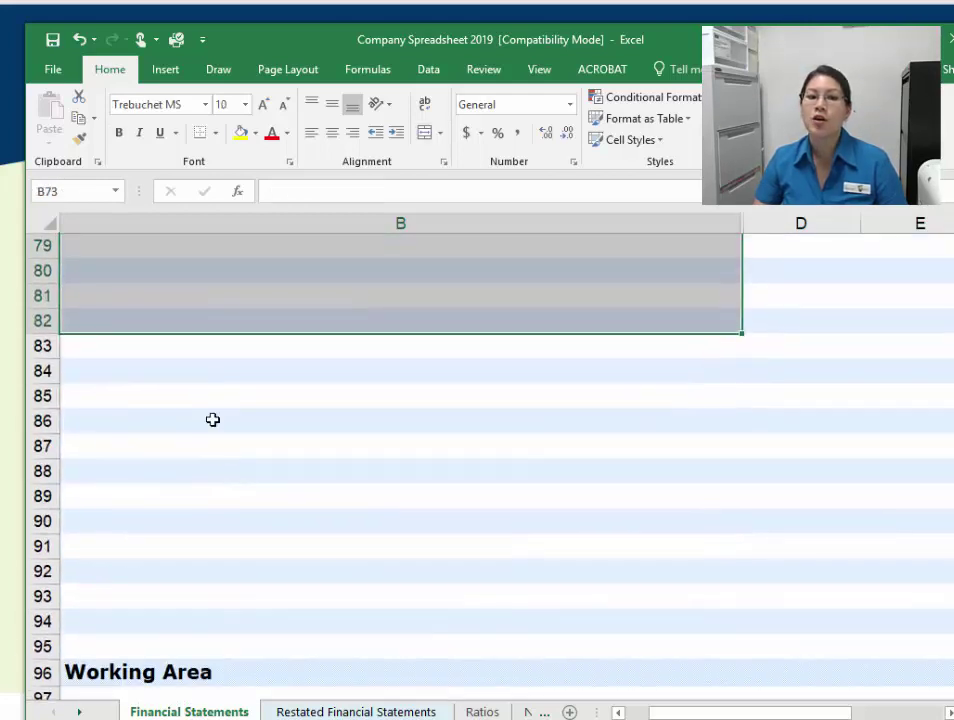
drag(213, 420, 200, 565)
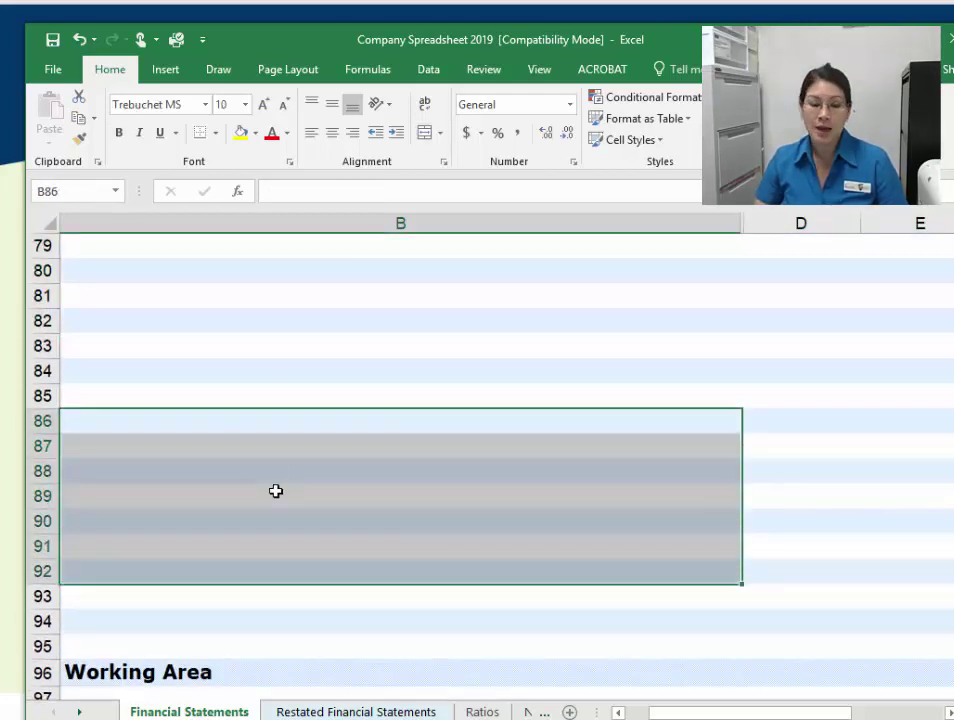
scroll(264, 557, up, 20)
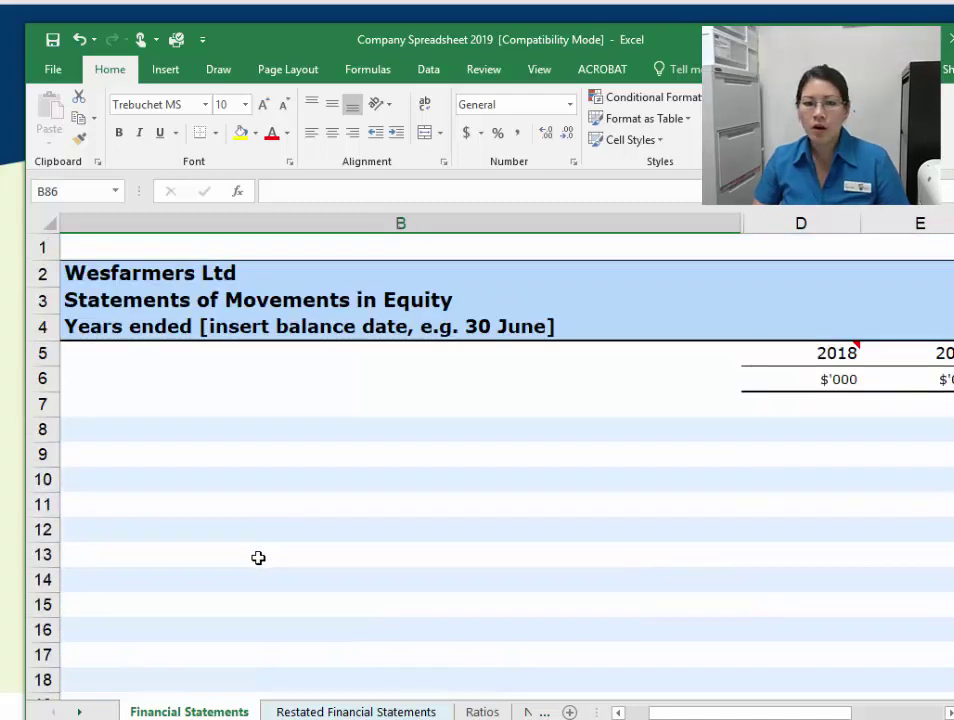
click(236, 410)
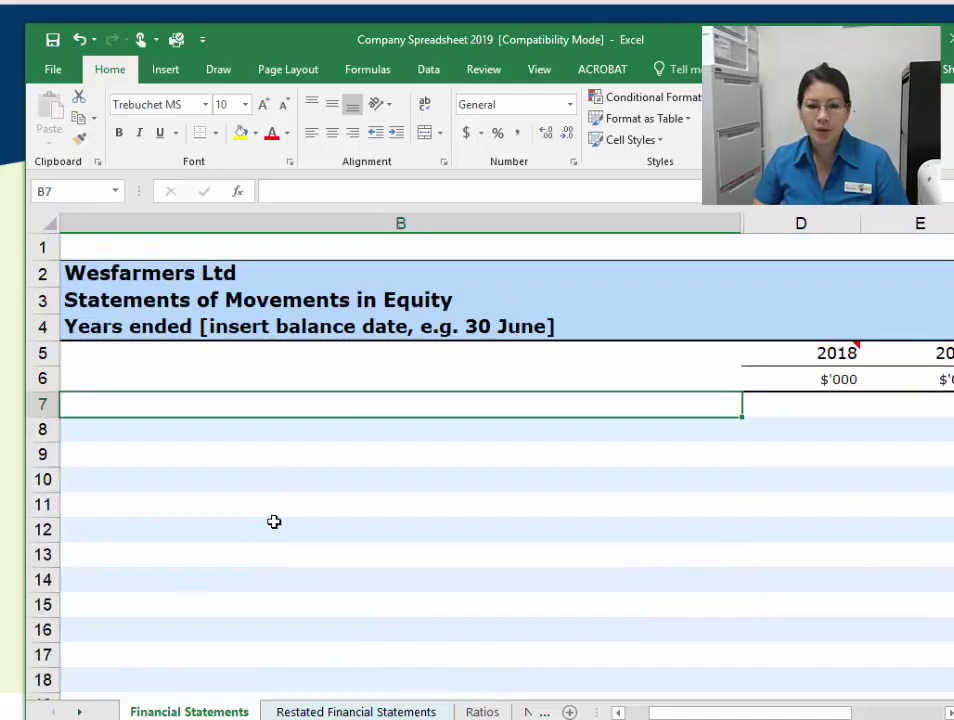
Step: Switch to the annual report PDF and highlight the balance date beneath the Income Statement heading using text selection
click(268, 330)
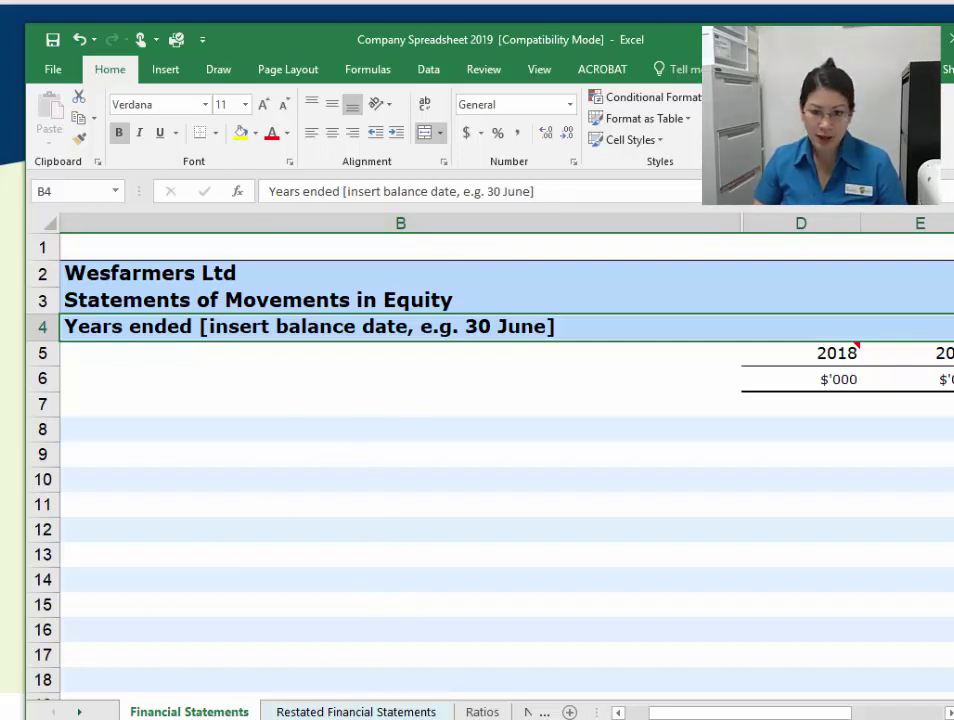
mouse_move(80, 719)
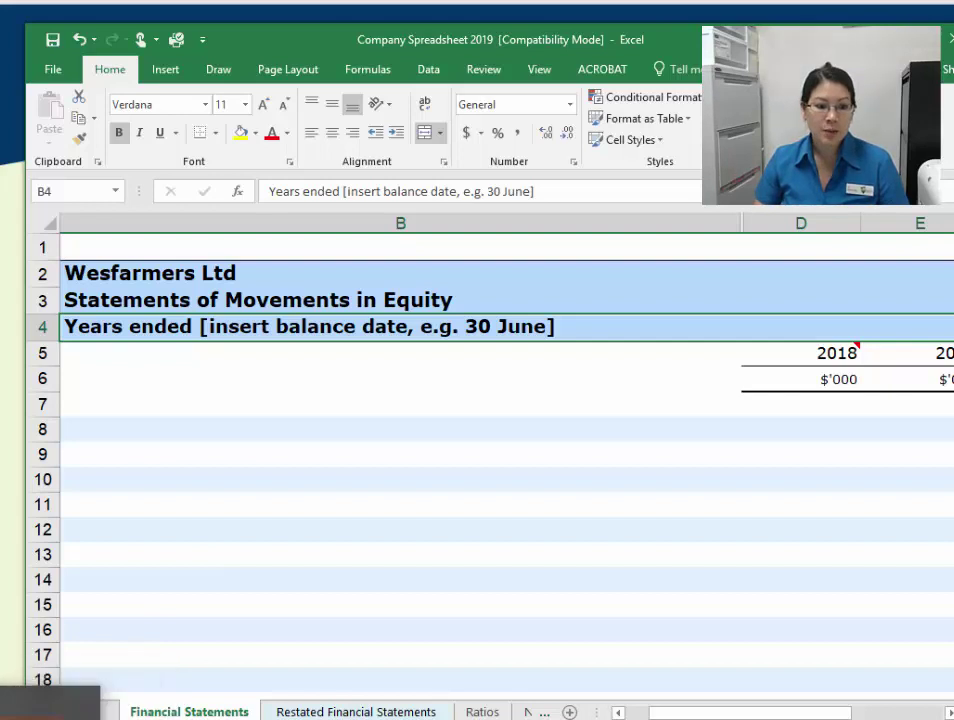
click(80, 700)
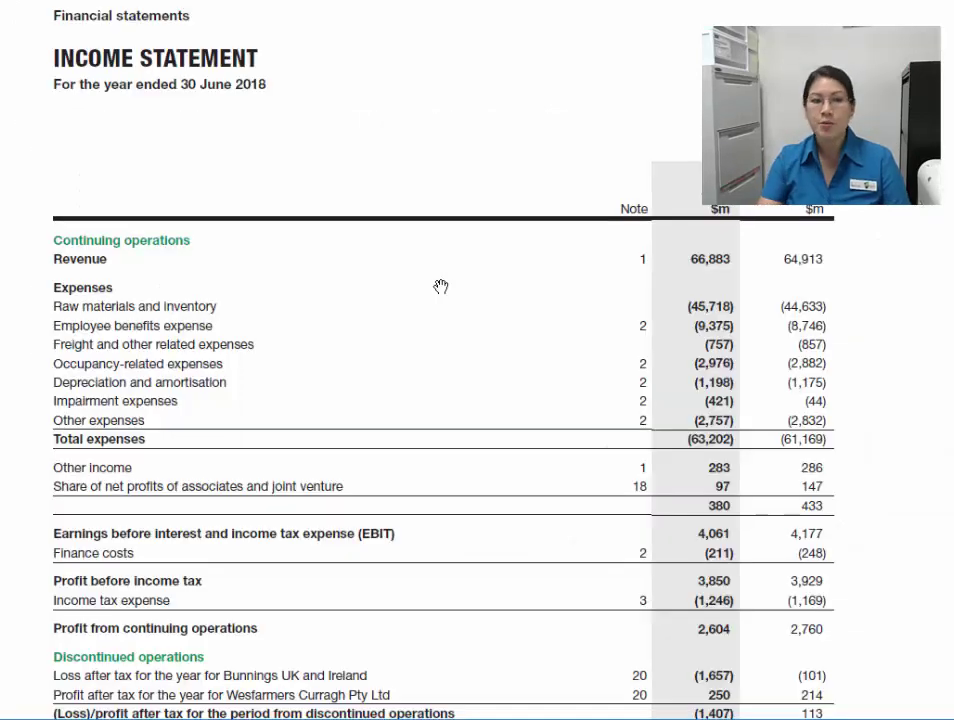
right_click(202, 86)
click(244, 210)
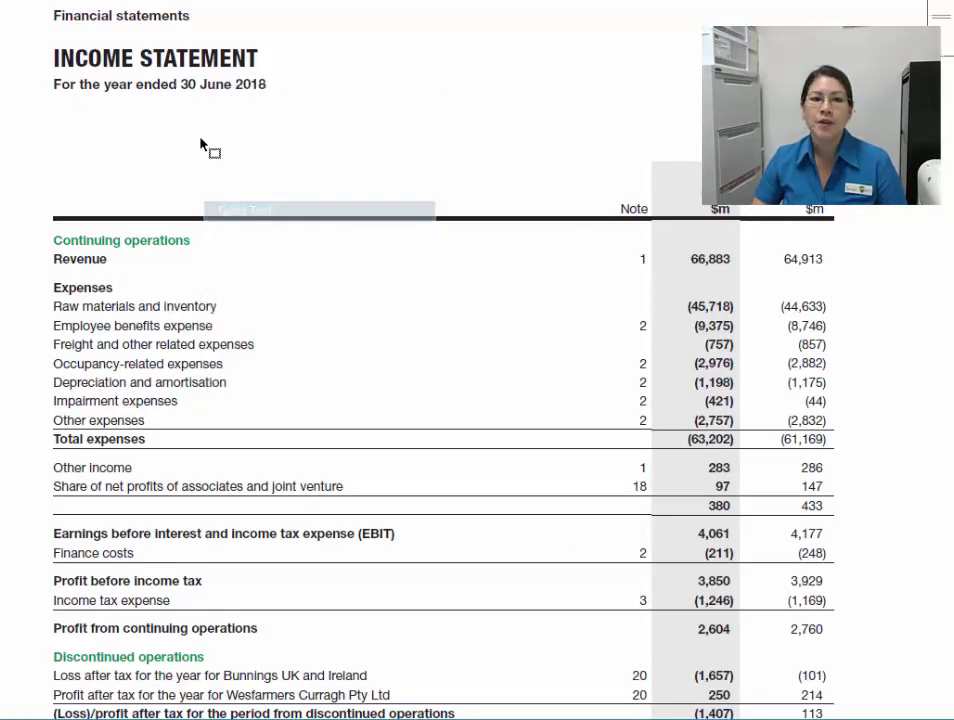
drag(181, 84, 232, 84)
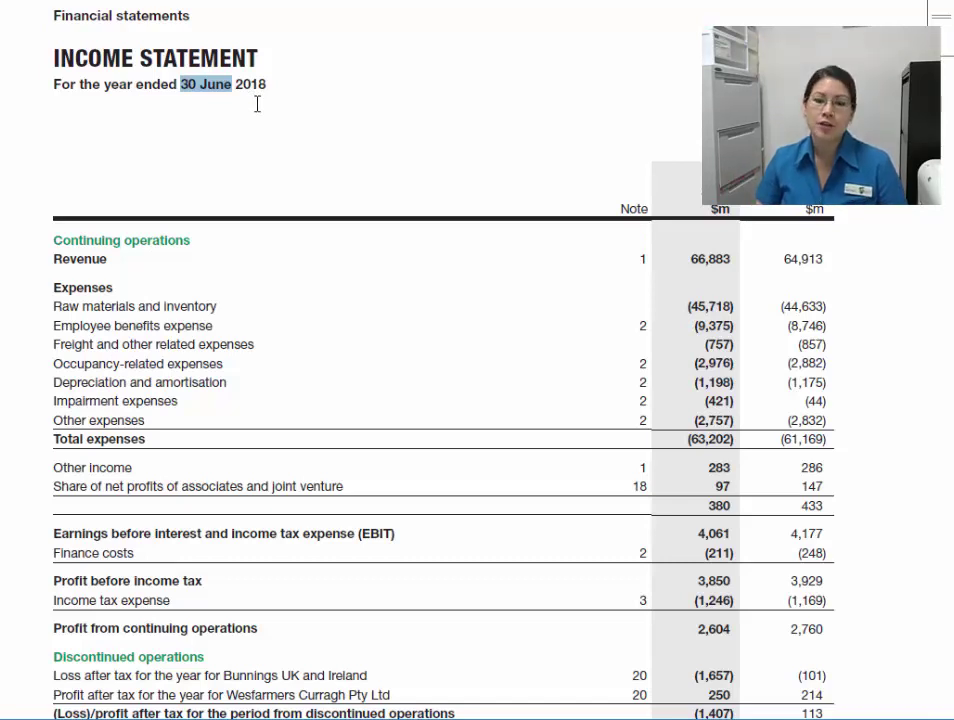
click(117, 420)
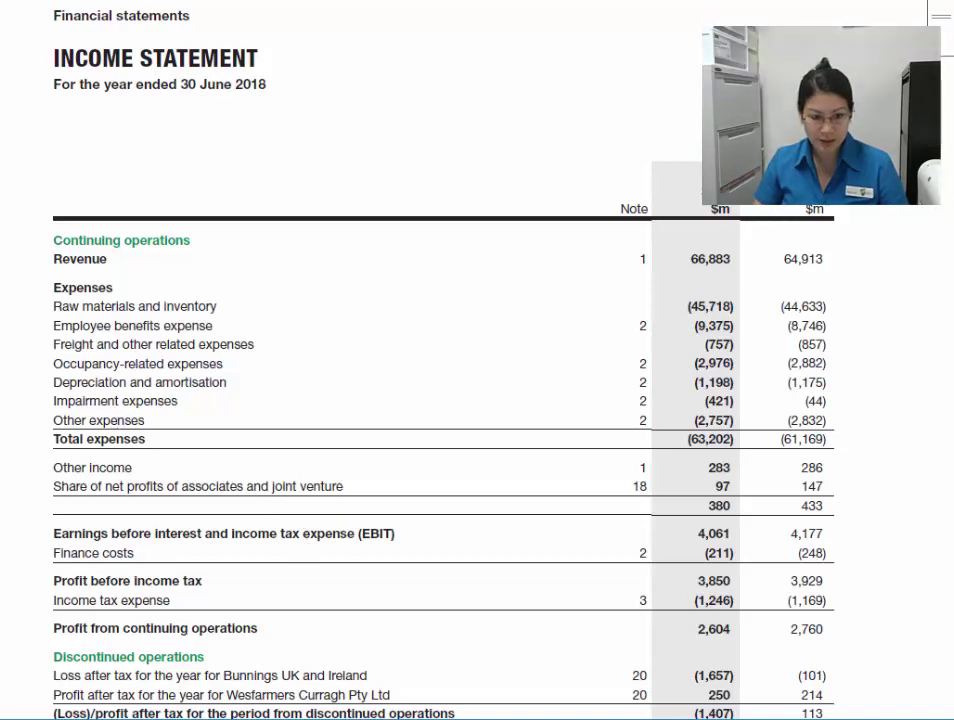
Step: Switch back to the Excel workbook and replace the balance date placeholder in the Statements of Movements in Equity heading with 30 June
key(alt+Tab)
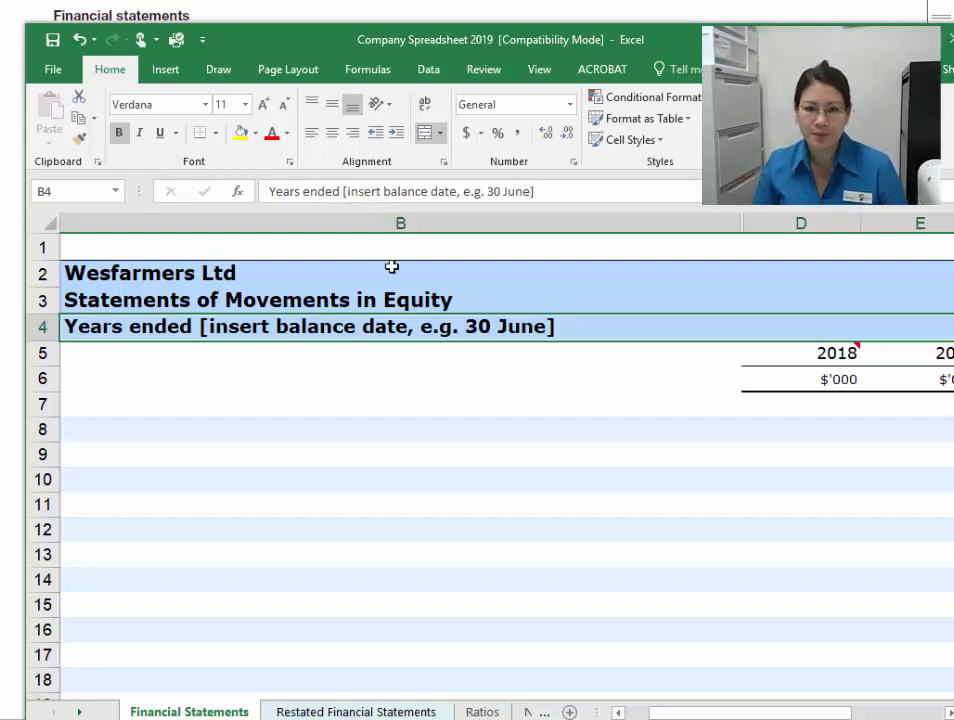
drag(344, 190, 534, 190)
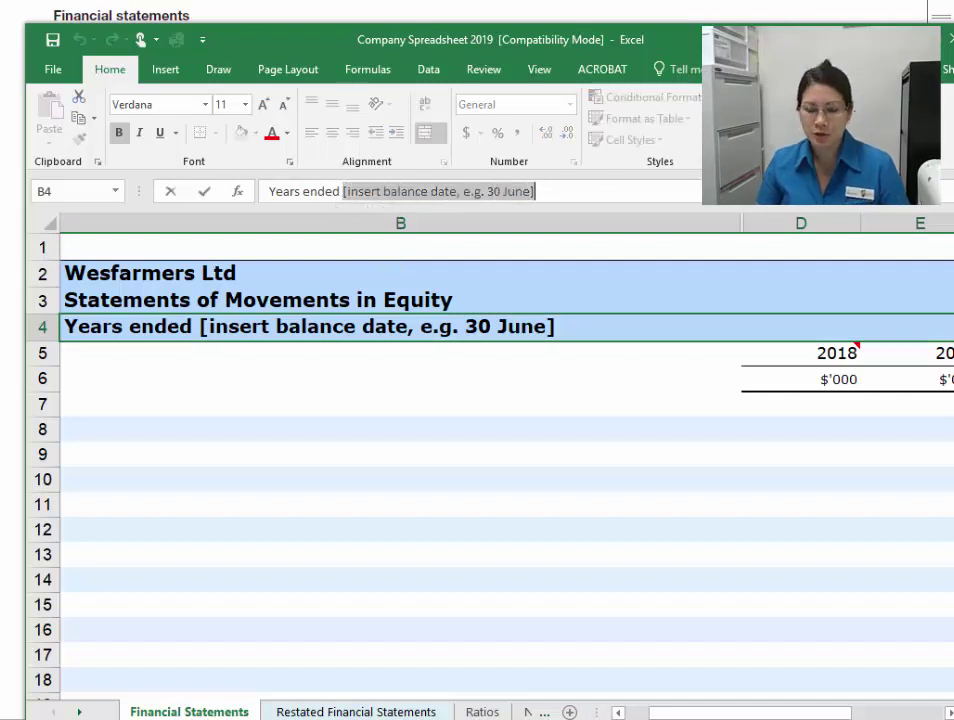
text(30 j)
key(BackSpace)
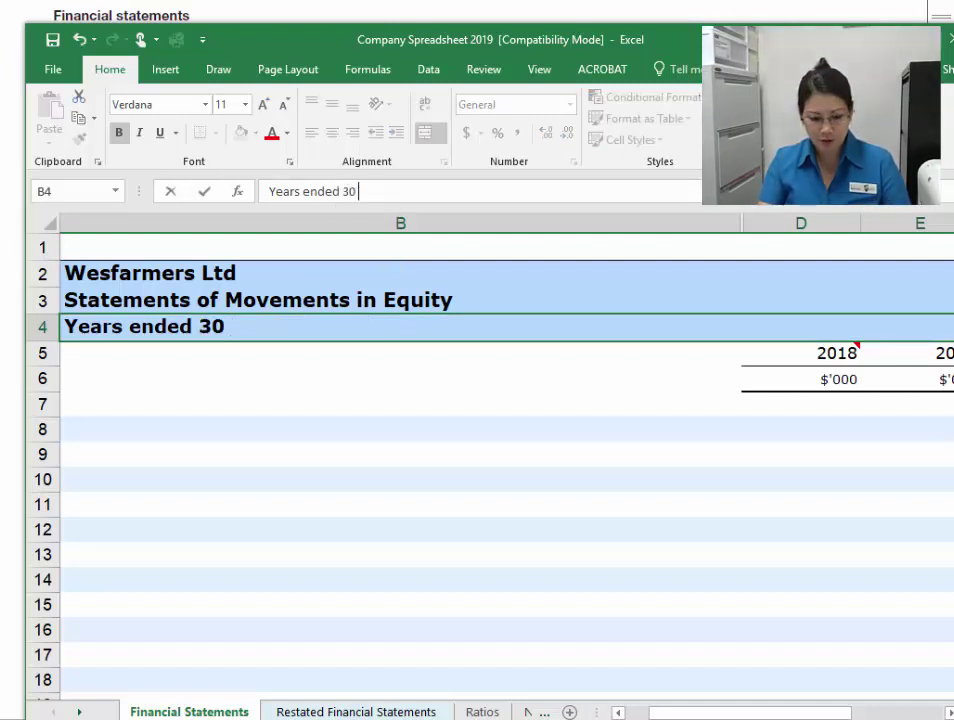
text(June)
key(Return)
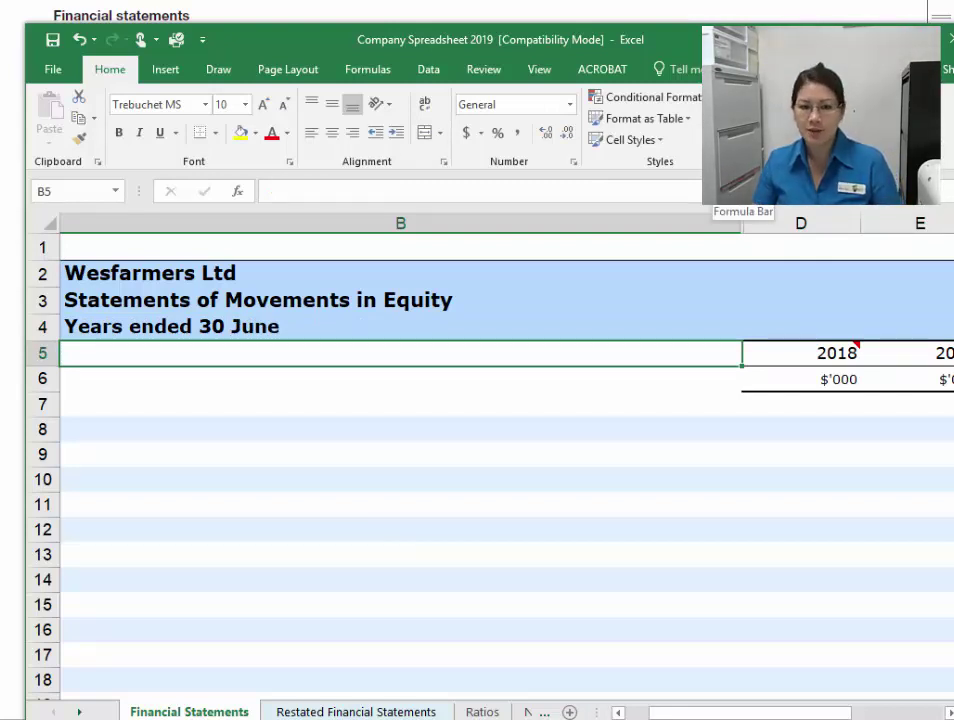
click(192, 328)
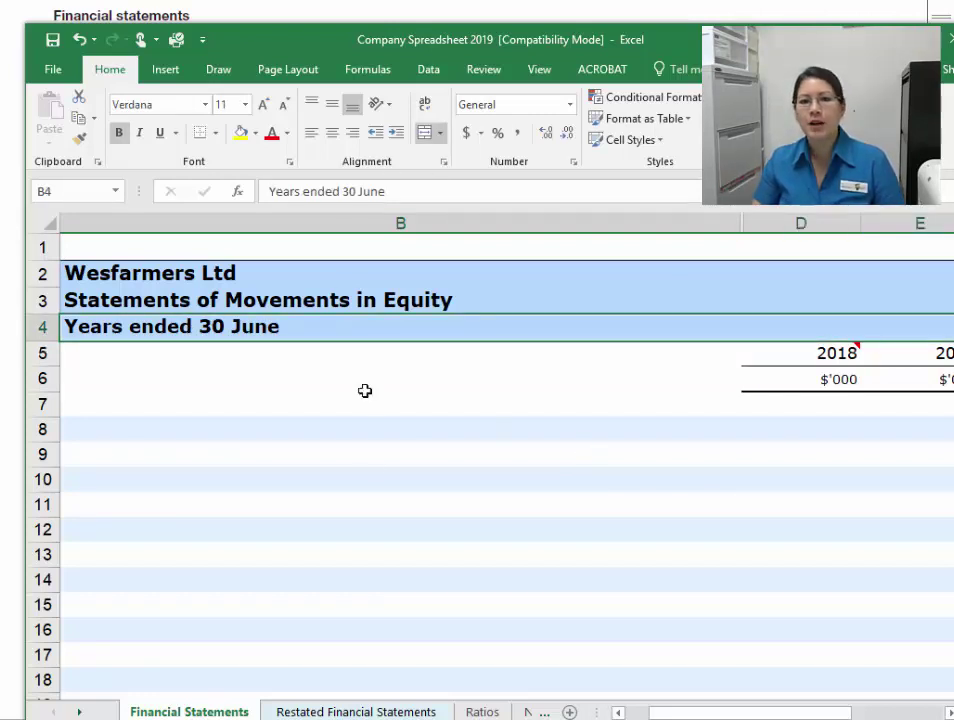
Step: Replace the balance date placeholder in the Balance Sheets heading with 30 June
scroll(373, 468, down, 7)
click(196, 375)
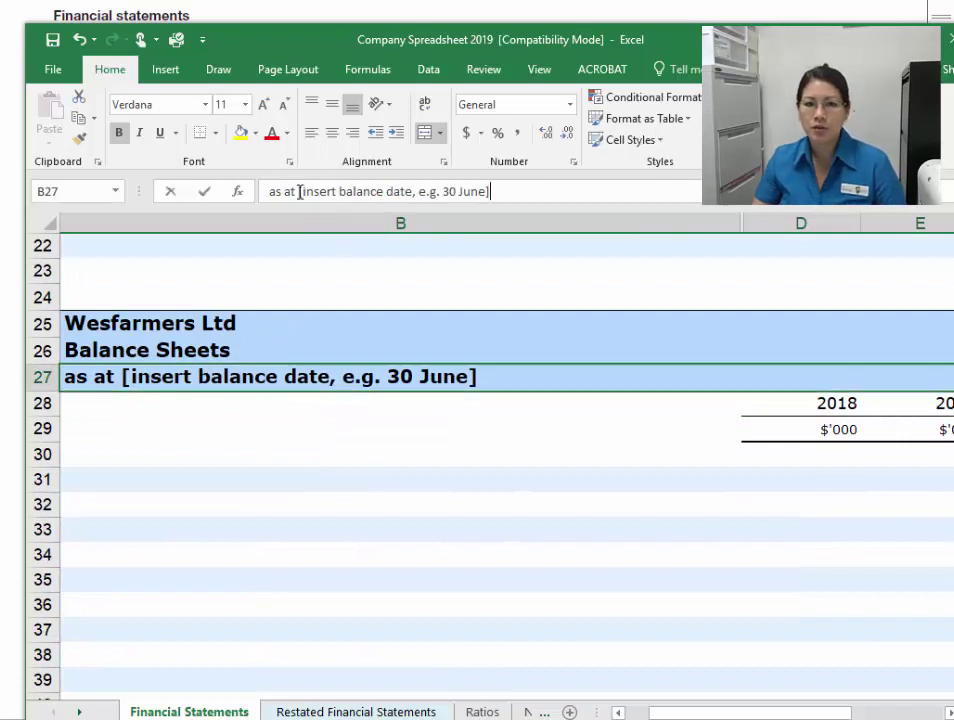
drag(300, 191, 588, 189)
text(30 J)
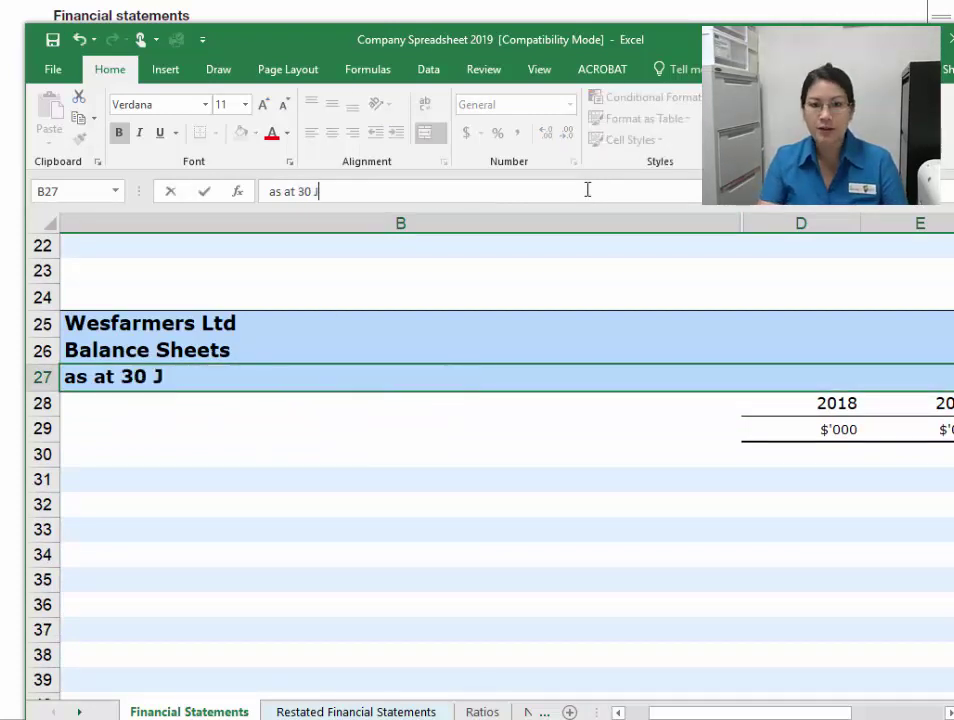
text(une)
key(Return)
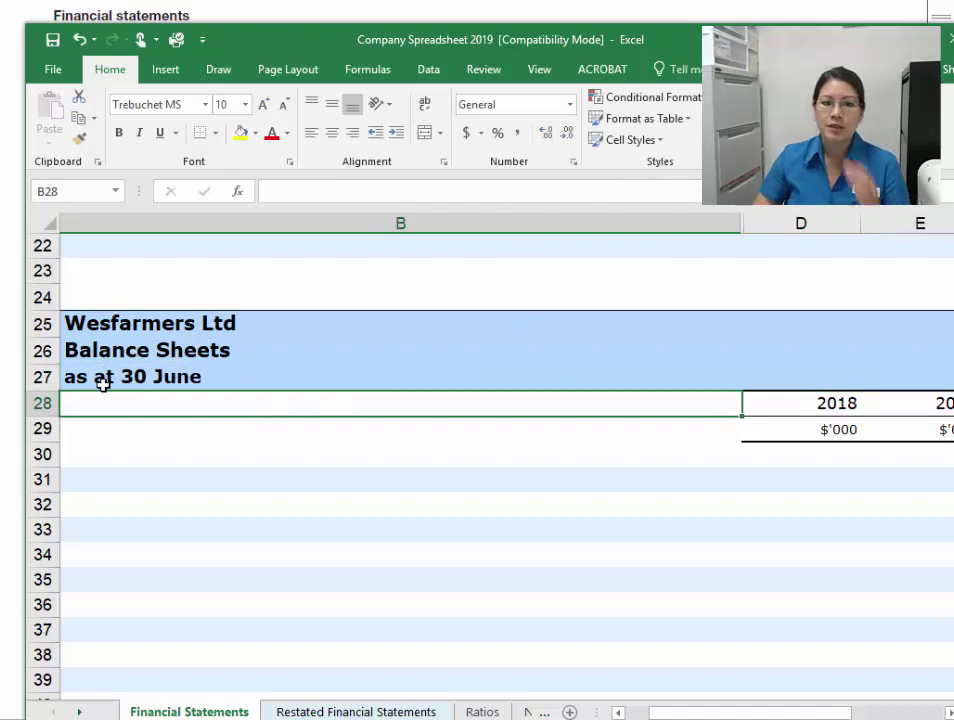
scroll(212, 418, up, 7)
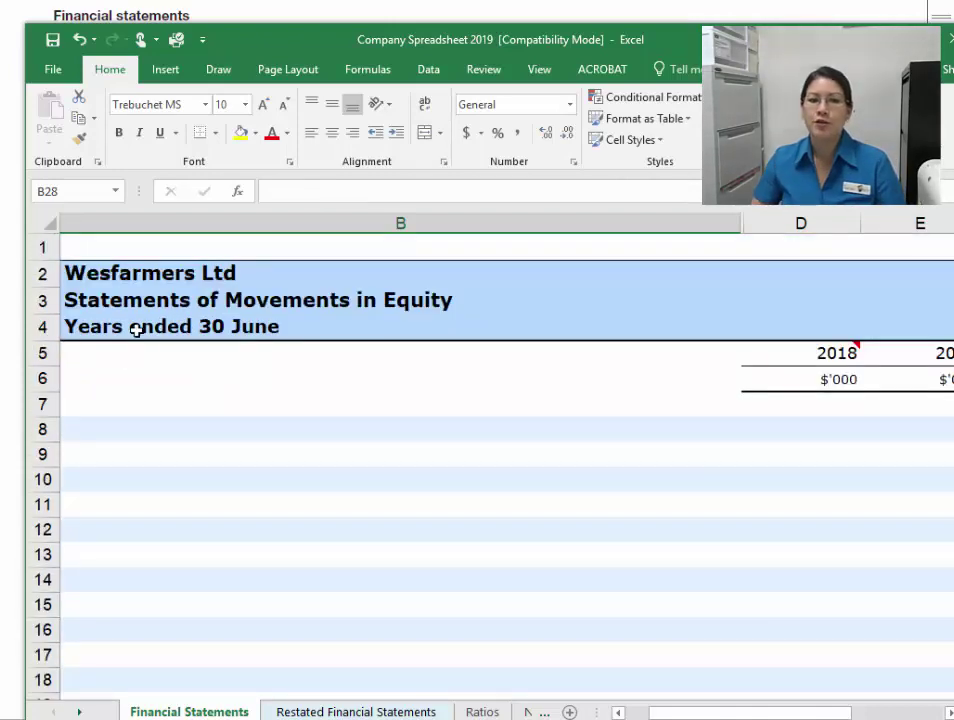
scroll(245, 388, down, 11)
scroll(244, 389, down, 8)
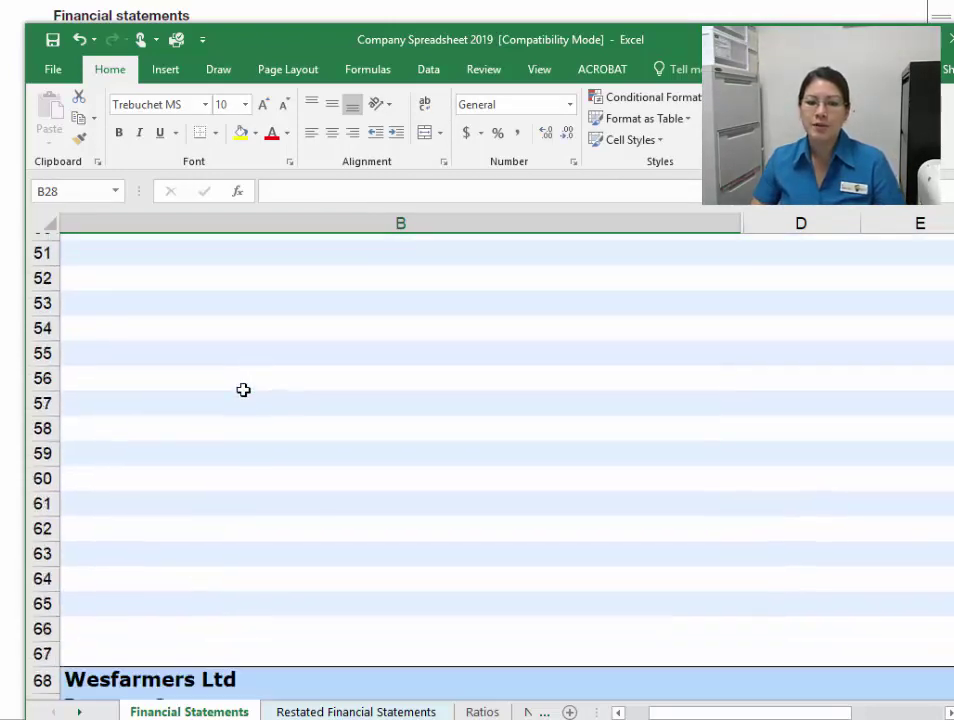
scroll(272, 540, up, 15)
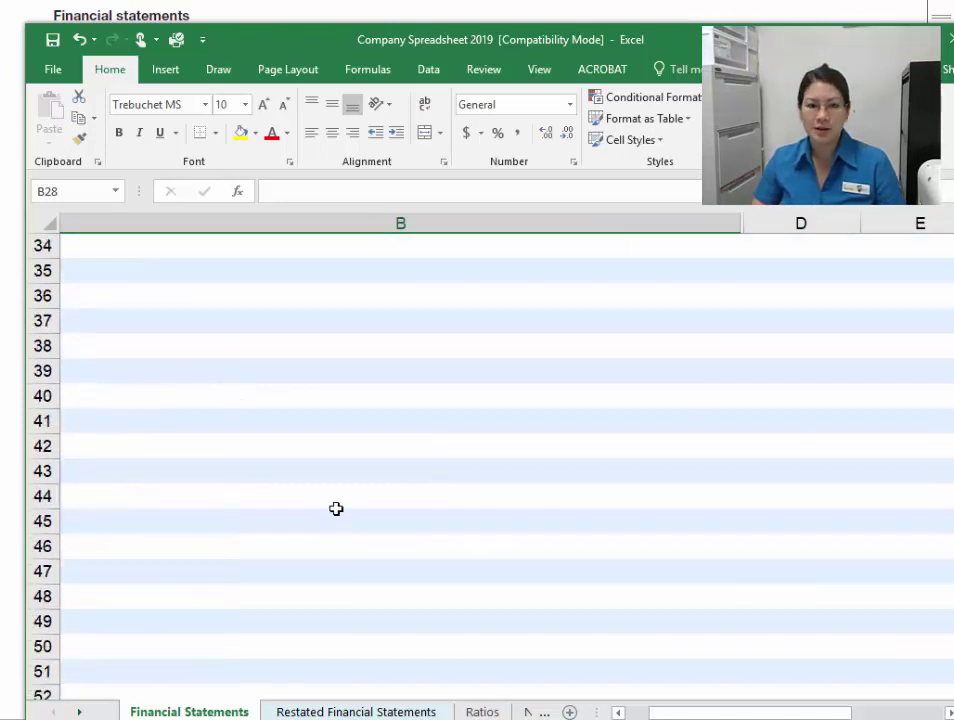
Step: Review the balance date headings and year columns, and select the first blank label cell beneath the Statements of Movements in Equity heading
click(188, 602)
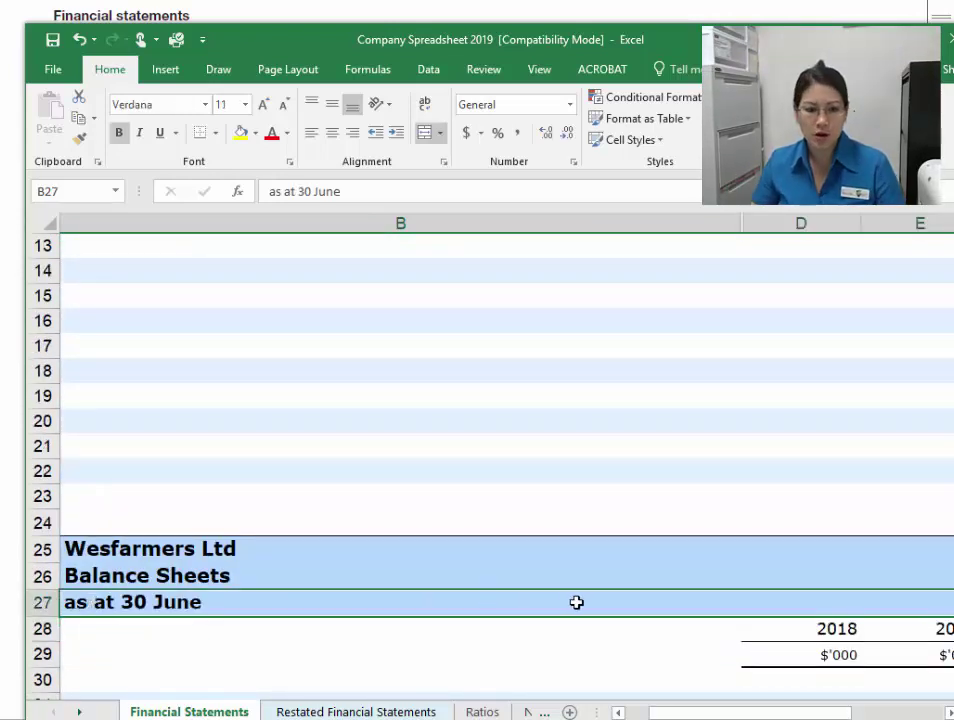
scroll(464, 455, up, 4)
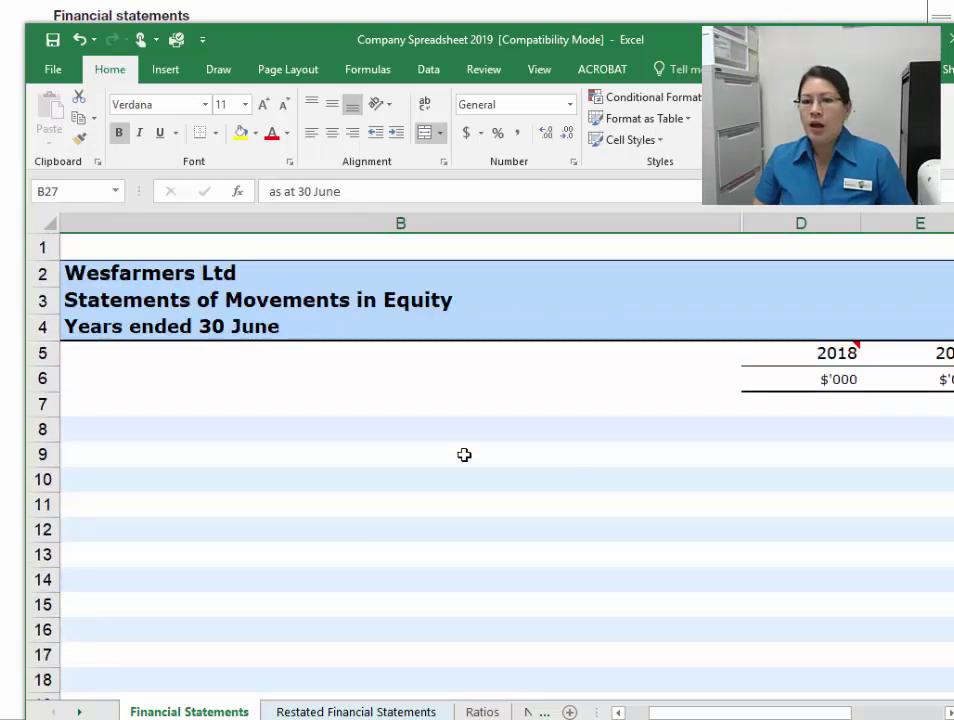
click(158, 410)
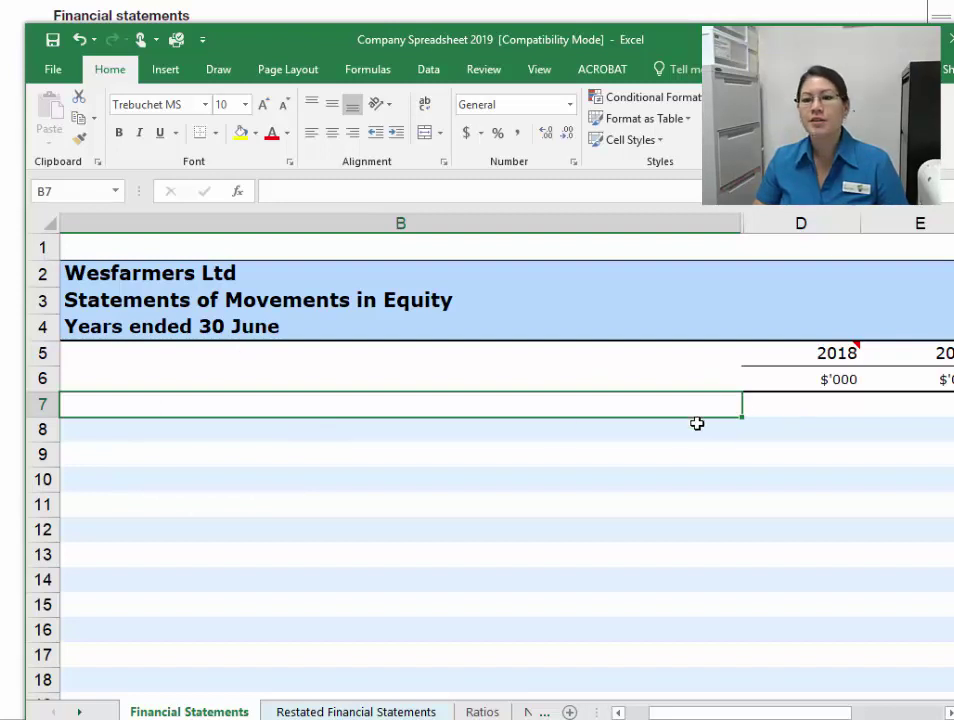
drag(726, 713, 648, 713)
click(362, 356)
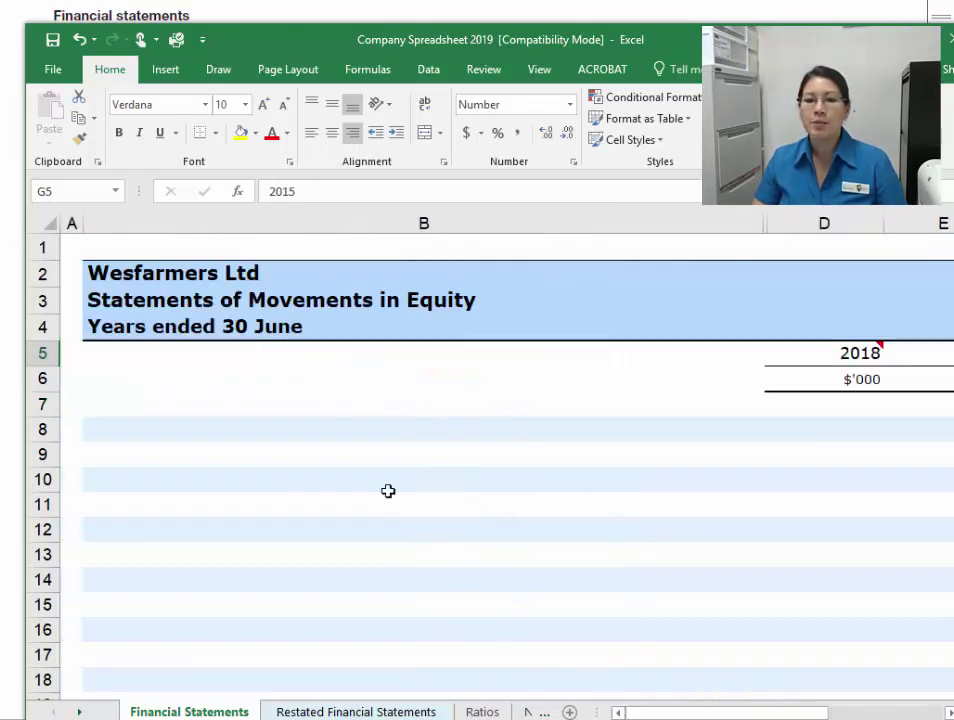
click(218, 405)
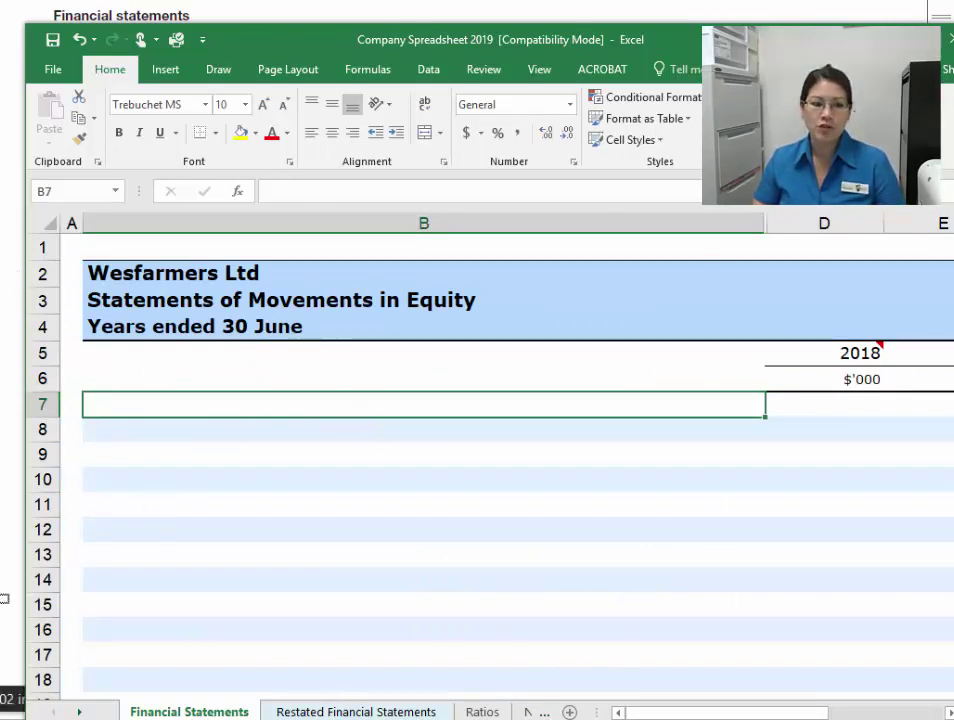
Step: Switch to the annual report PDF and examine the Income Statement line items and the Other comprehensive income section
click(2, 563)
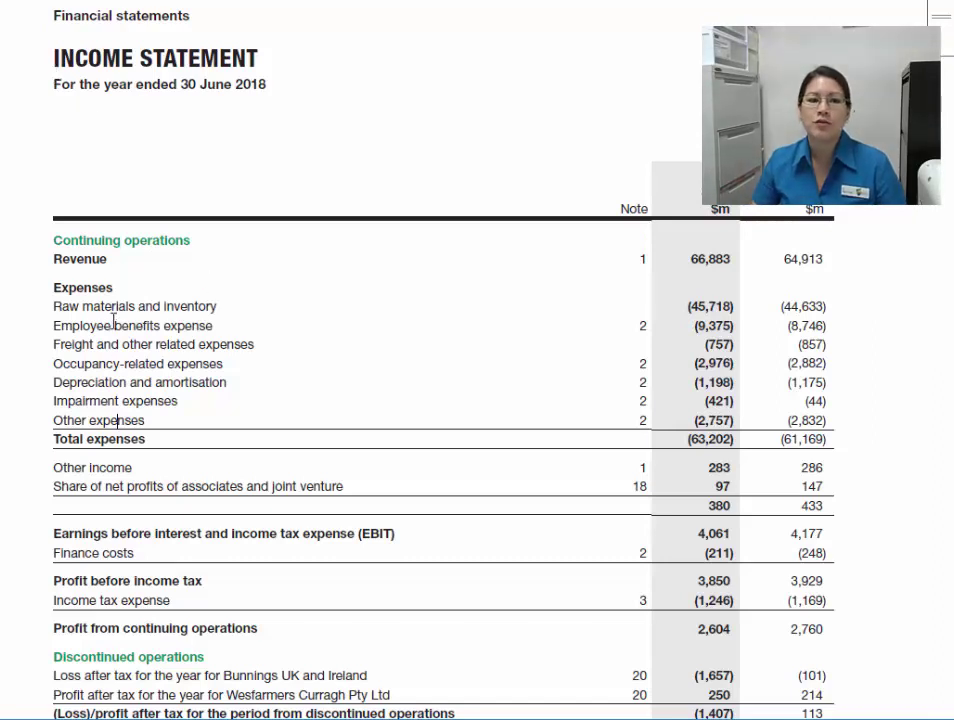
drag(54, 256, 105, 424)
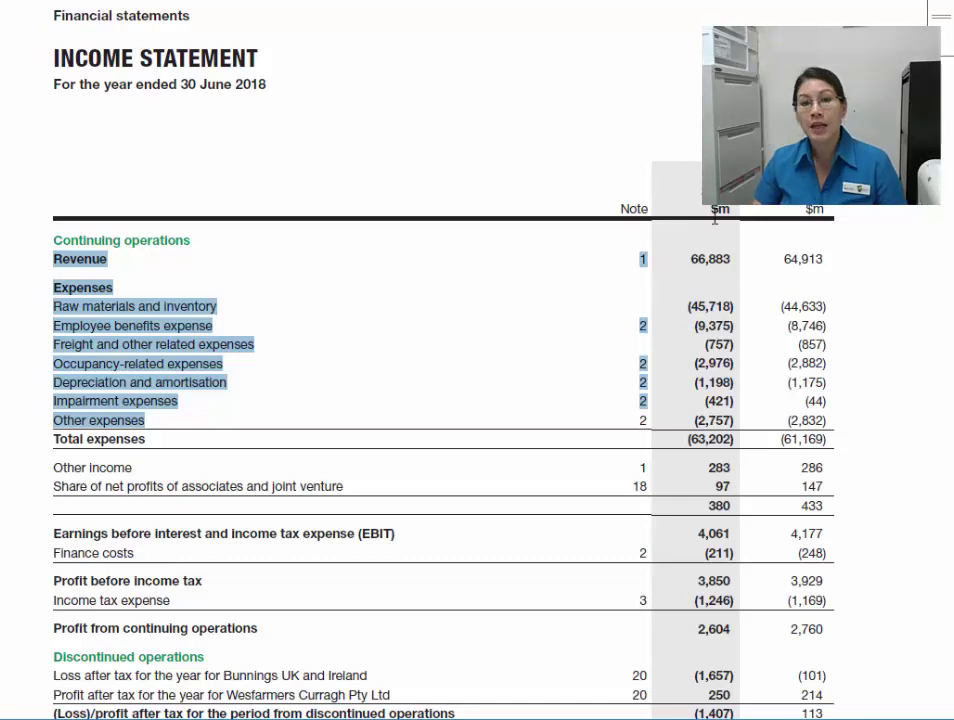
key(Escape)
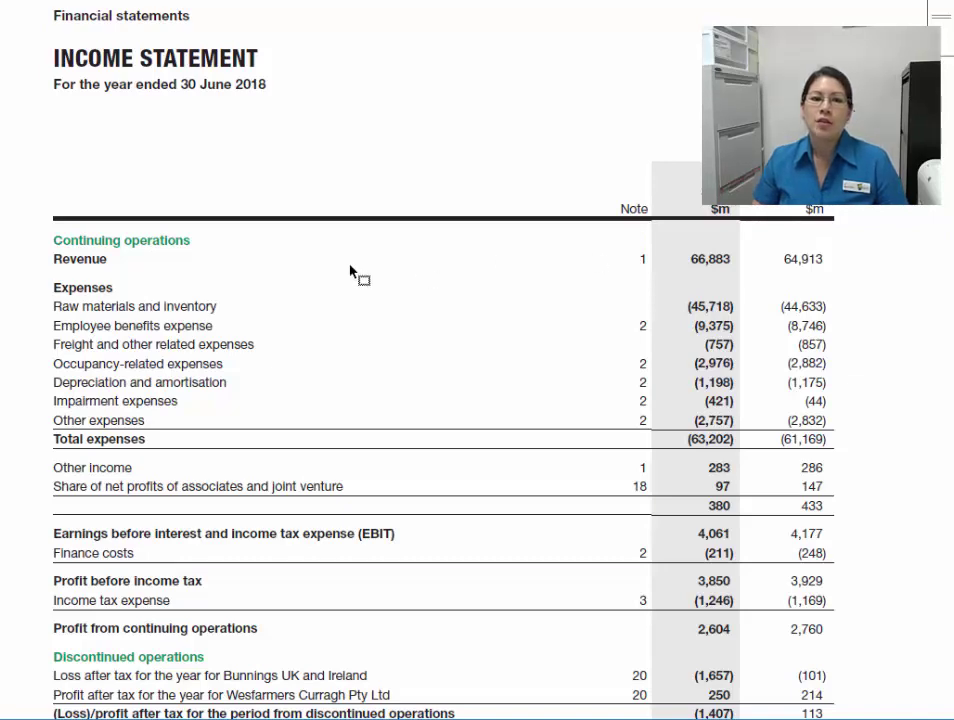
scroll(351, 271, down, 15)
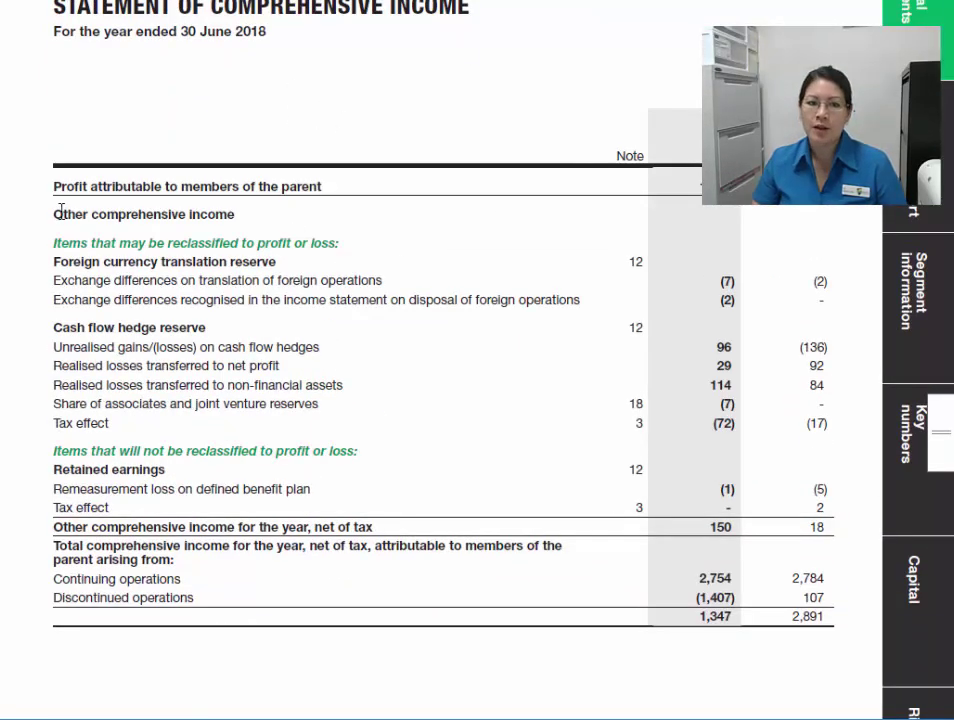
drag(57, 213, 257, 451)
click(697, 139)
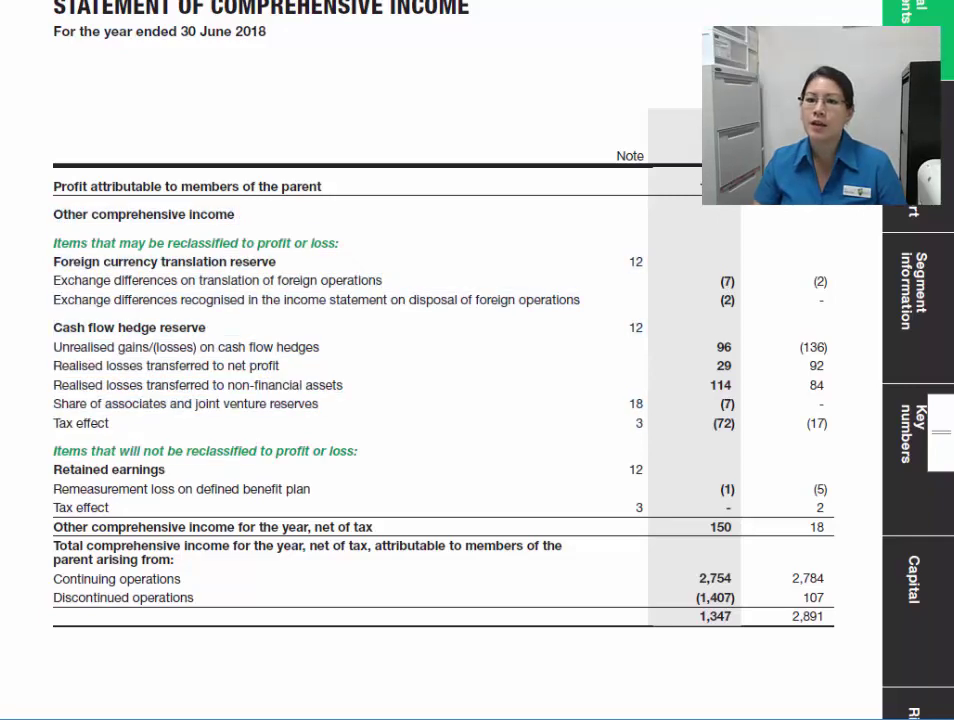
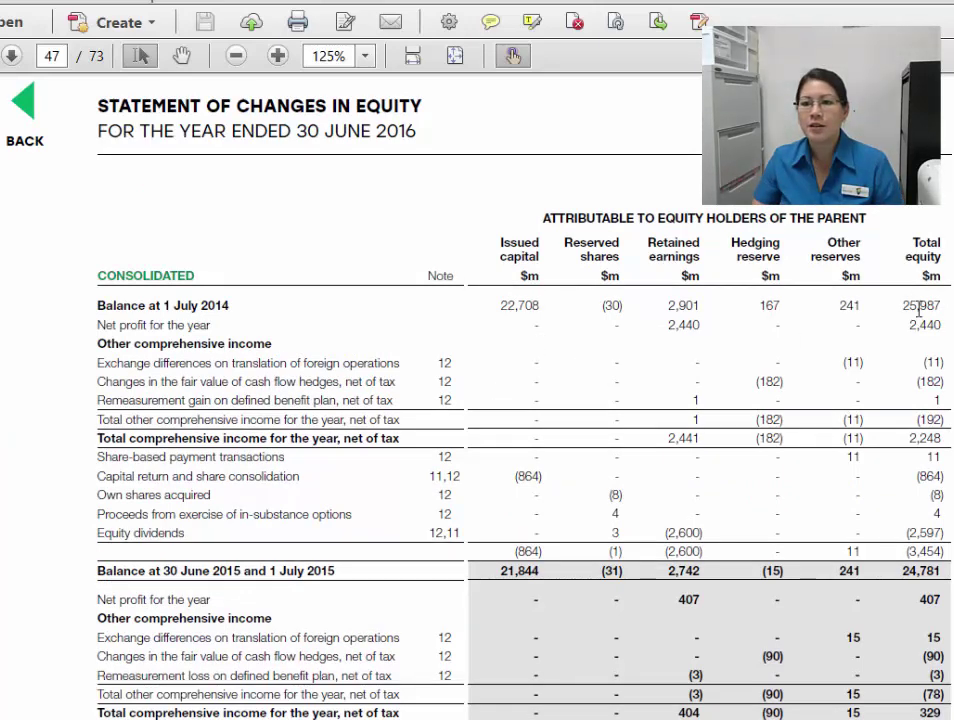
Step: Highlight the line item blocks of both years in the 2016 Statement of Changes in Equity to compare their labels
scroll(909, 388, down, 1)
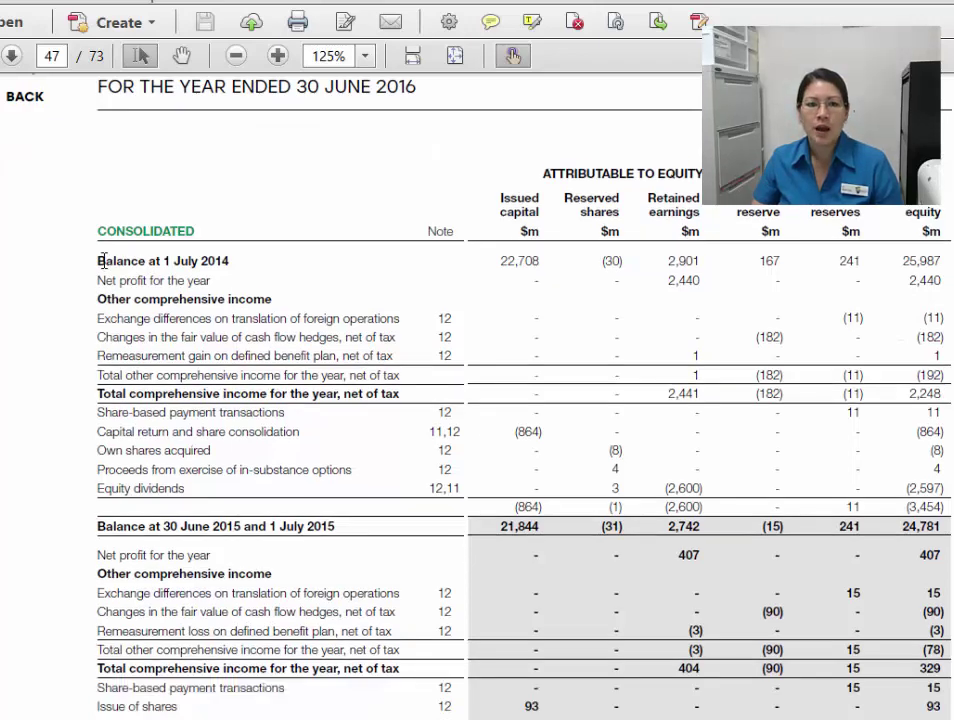
drag(105, 258, 267, 459)
scroll(267, 459, down, 2)
drag(100, 465, 234, 680)
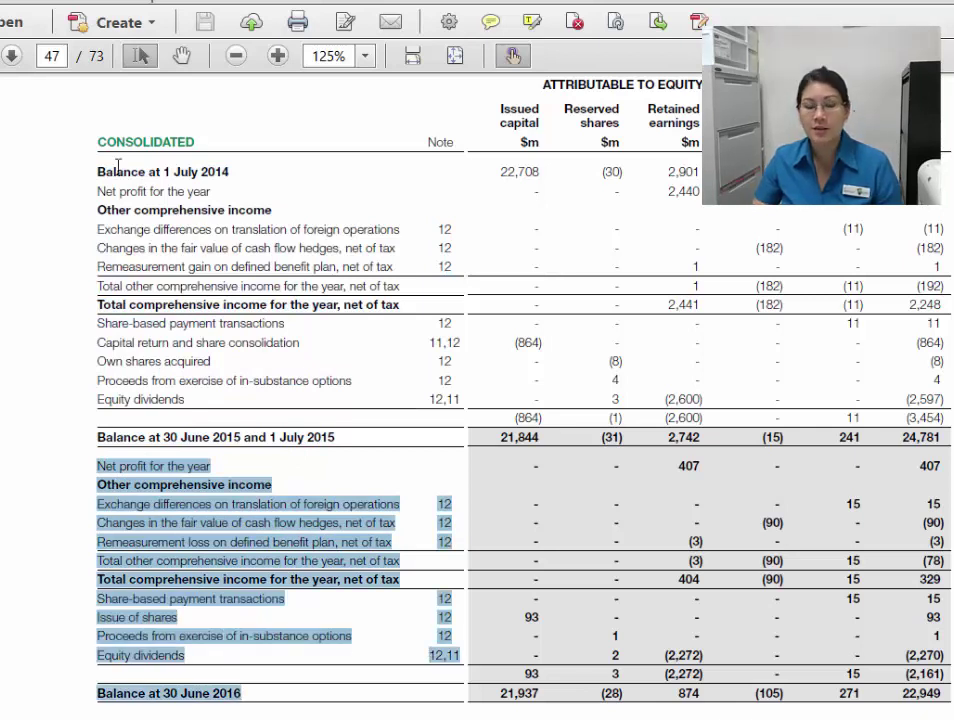
Step: Highlight the 1 July 2014 balance, net profit, other comprehensive income and share and dividend transaction labels in the first year's block
drag(98, 172, 226, 172)
drag(97, 191, 186, 191)
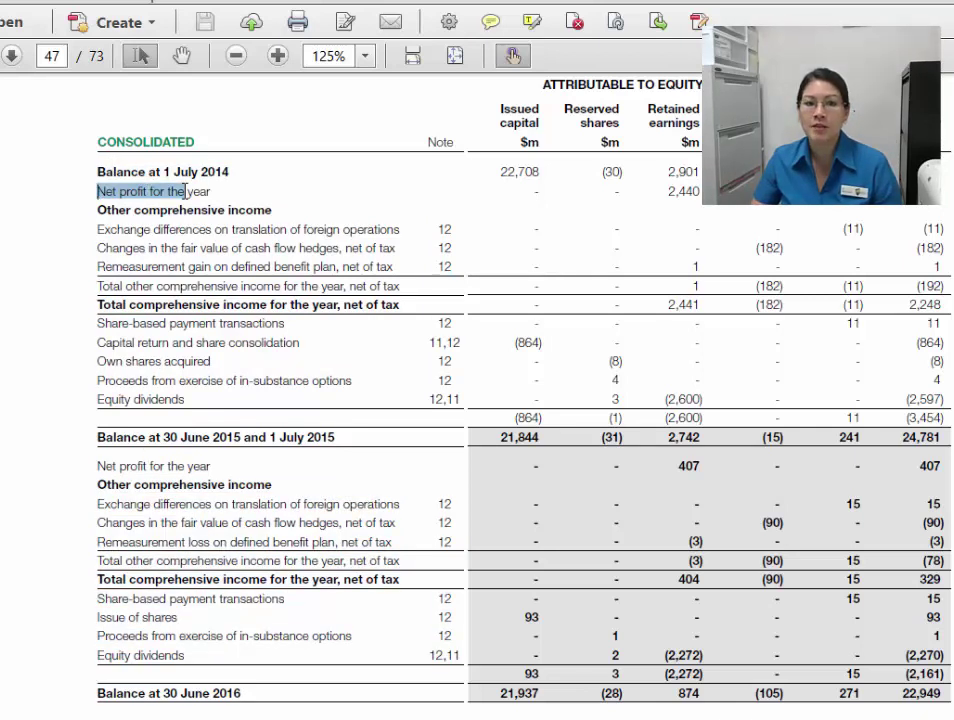
drag(96, 210, 272, 211)
drag(97, 229, 390, 266)
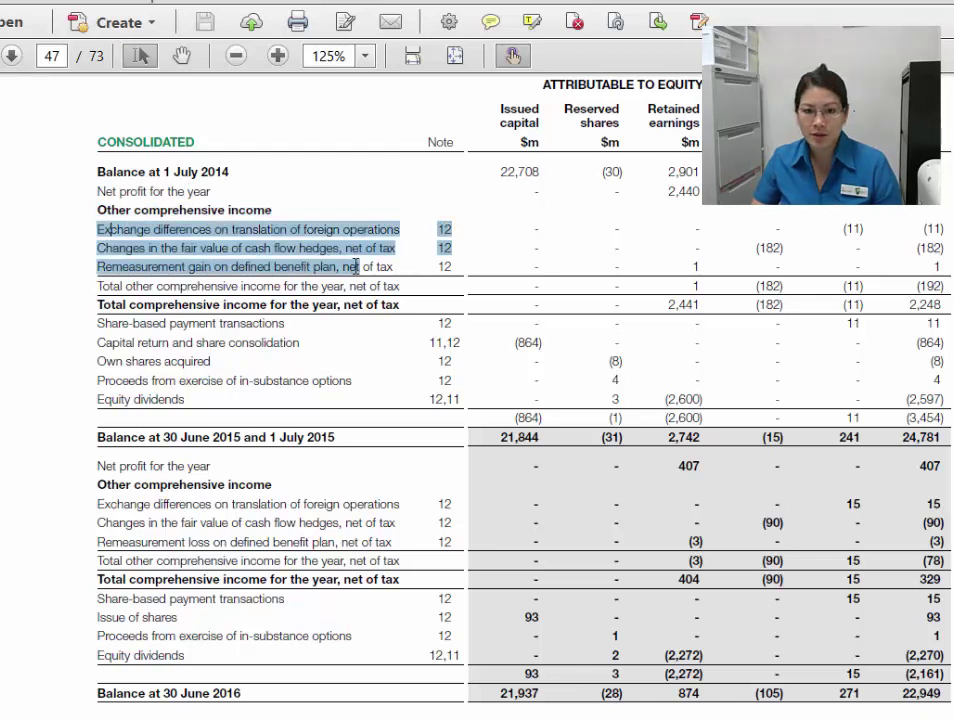
drag(98, 323, 204, 399)
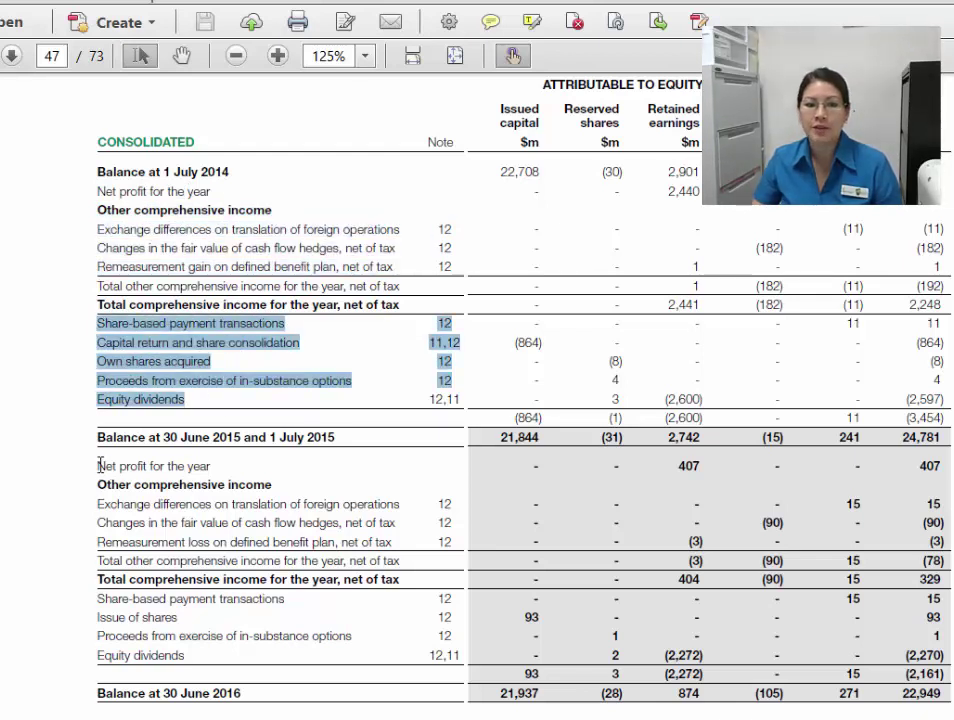
Step: Highlight the net profit, other comprehensive income items and share transaction labels in the block ending 30 June 2016
drag(96, 466, 211, 466)
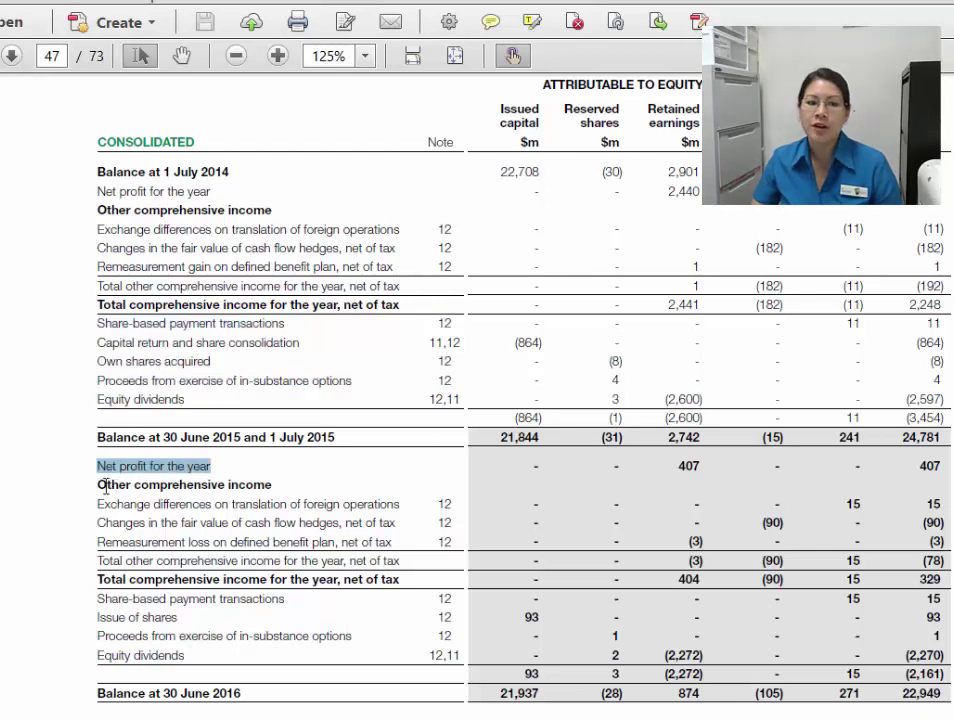
drag(97, 504, 291, 566)
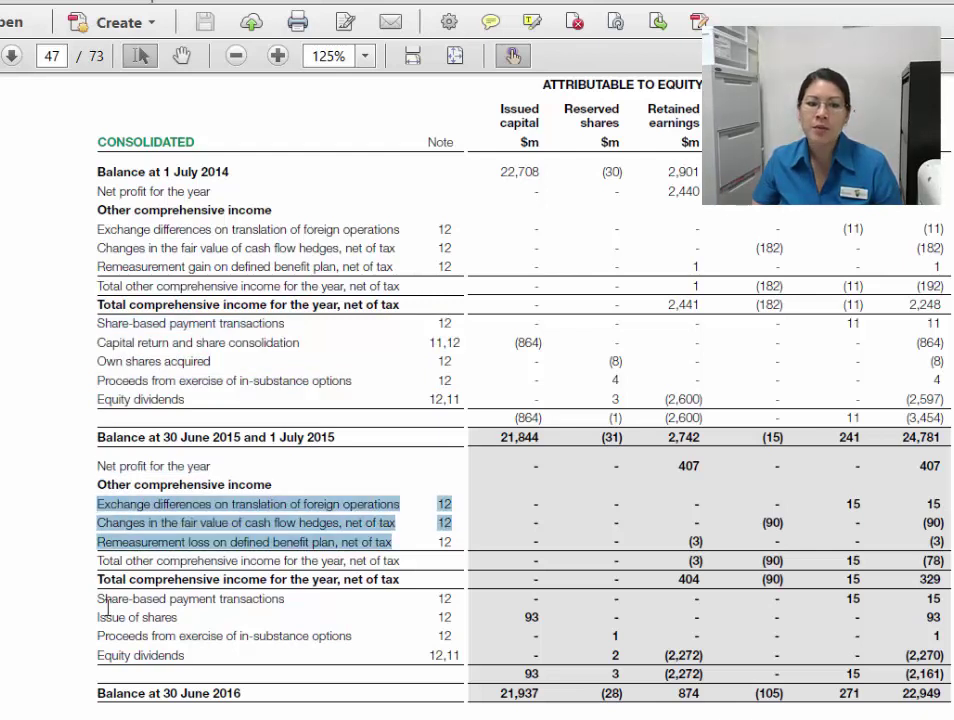
drag(107, 600, 204, 648)
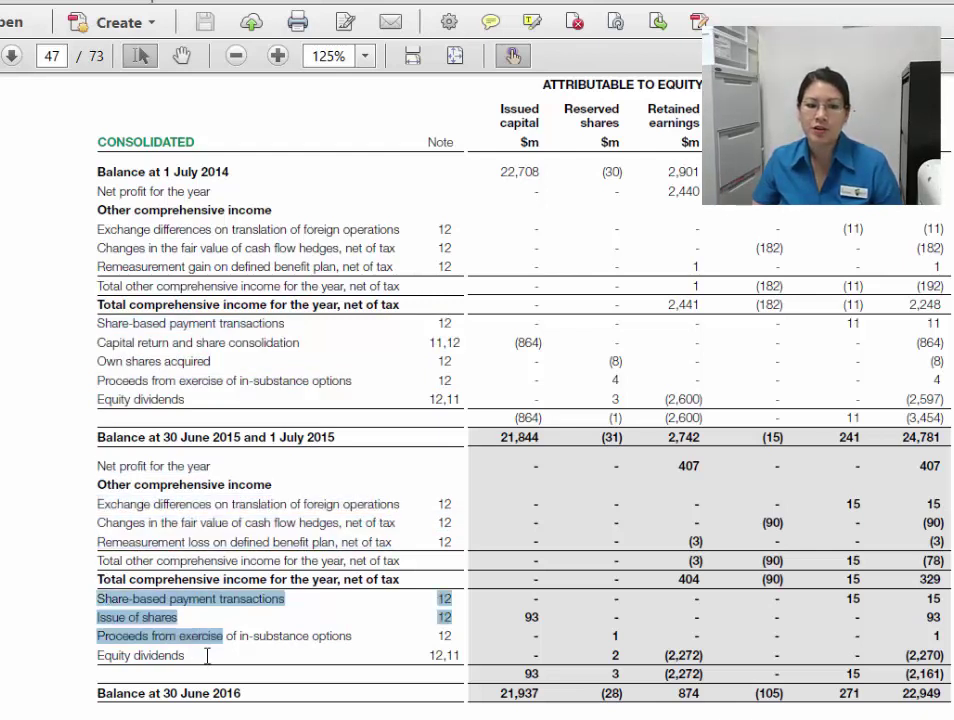
click(178, 655)
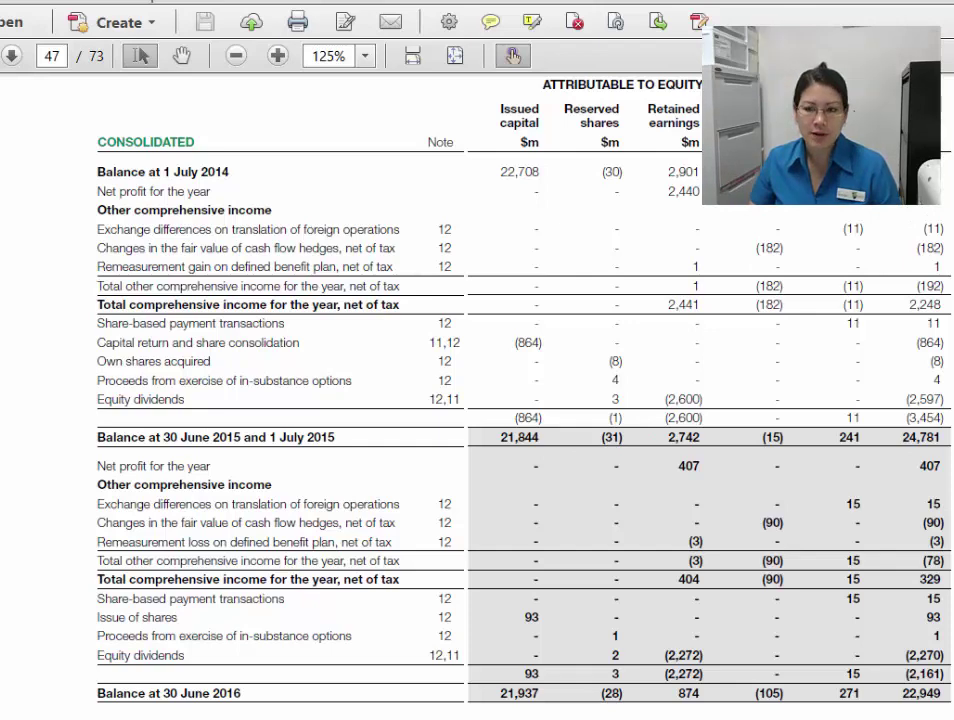
Step: Switch to the Excel workbook and enter 25987 as the 2015 Opening balance in the Statements of Movements in Equity
click(130, 700)
click(373, 352)
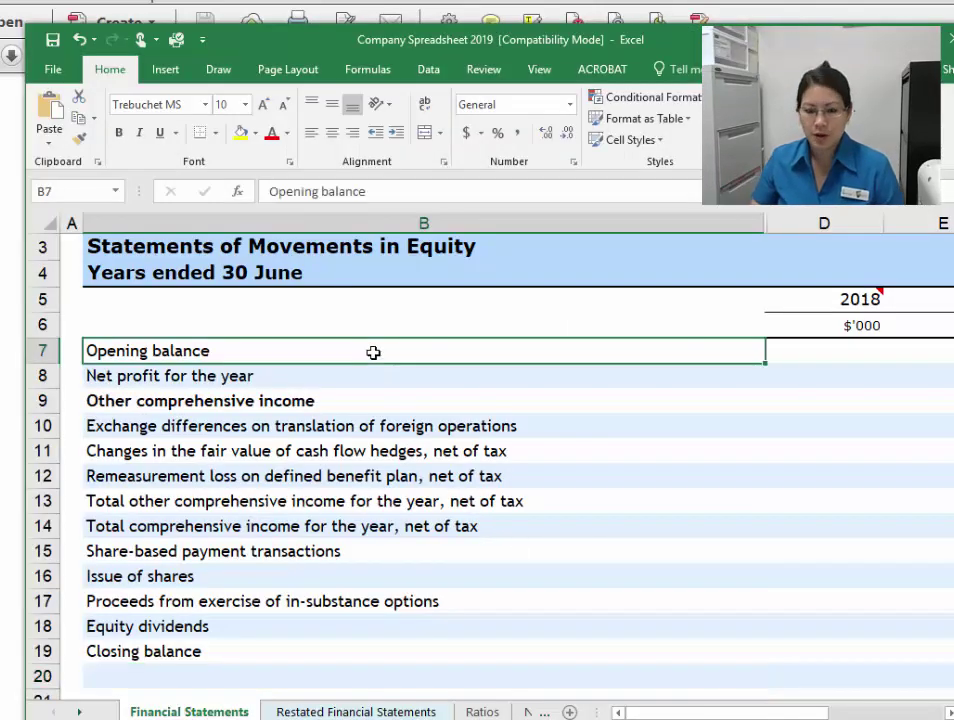
key(Right)
key(Right)
key(Right)
key(Right)
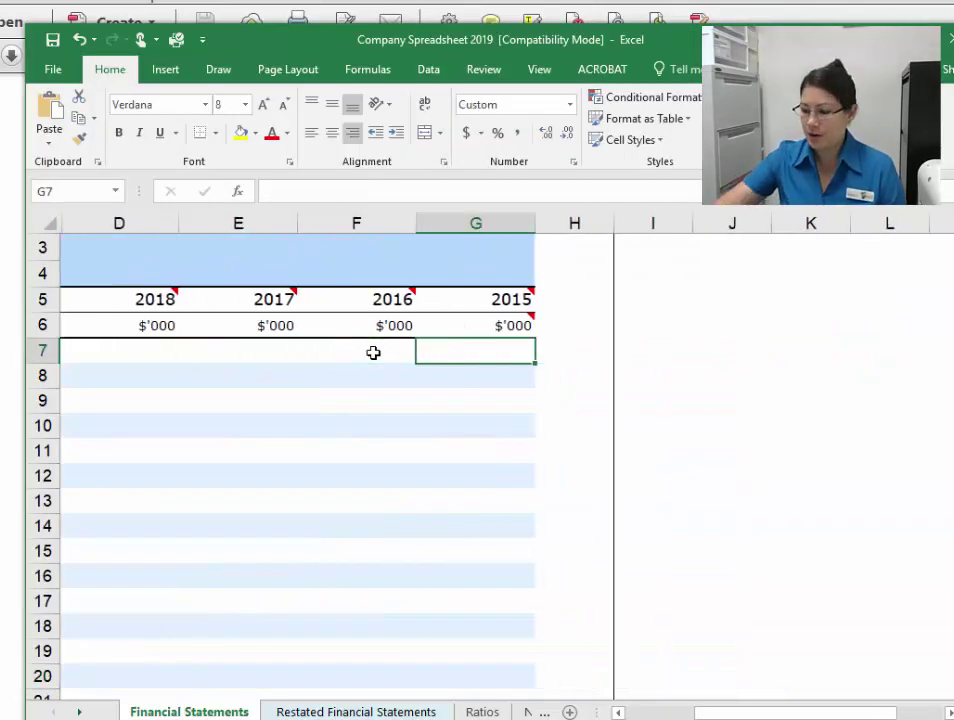
text(25987)
key(Return)
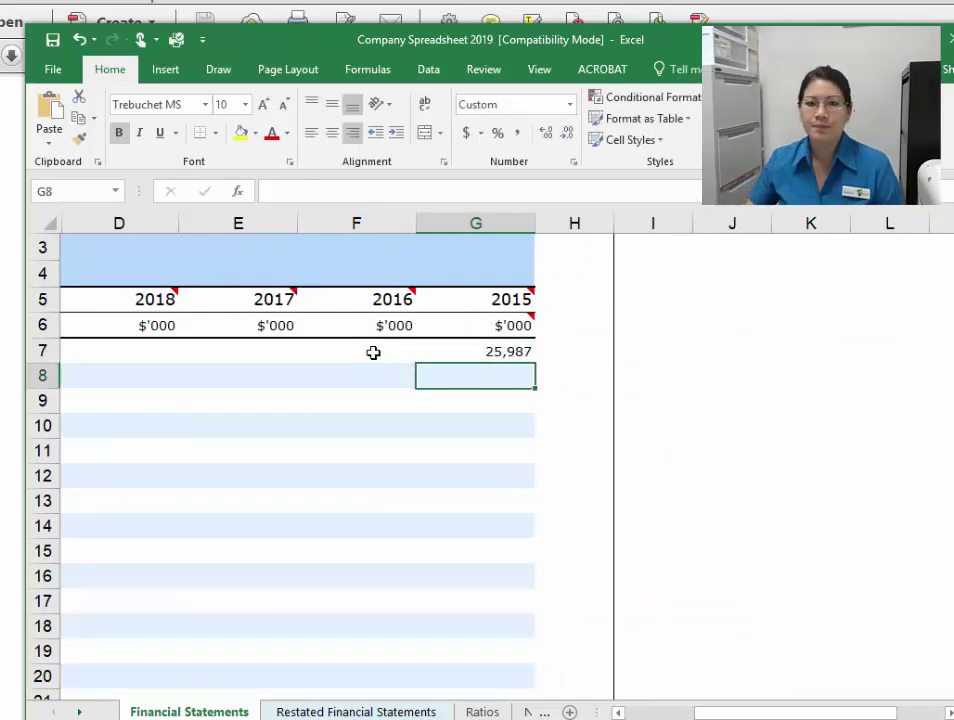
Step: Check the row label directly below Opening balance and return to the 2015 cell of Net profit for the year
key(Left)
key(Left)
key(Left)
key(Left)
key(Left)
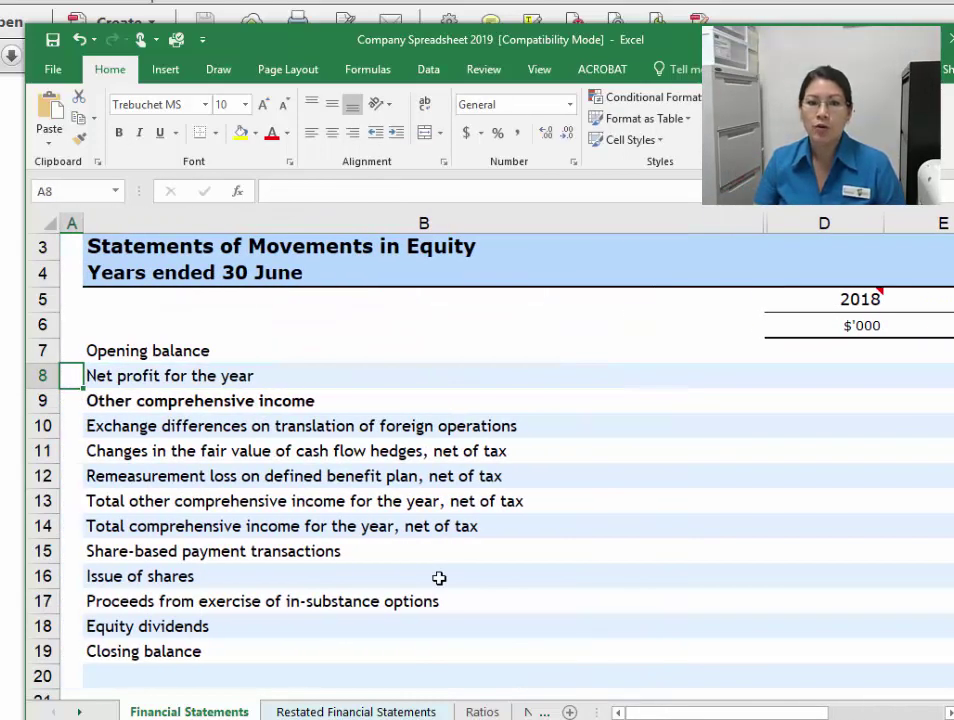
key(Right)
key(Right)
key(Right)
key(Right)
key(Right)
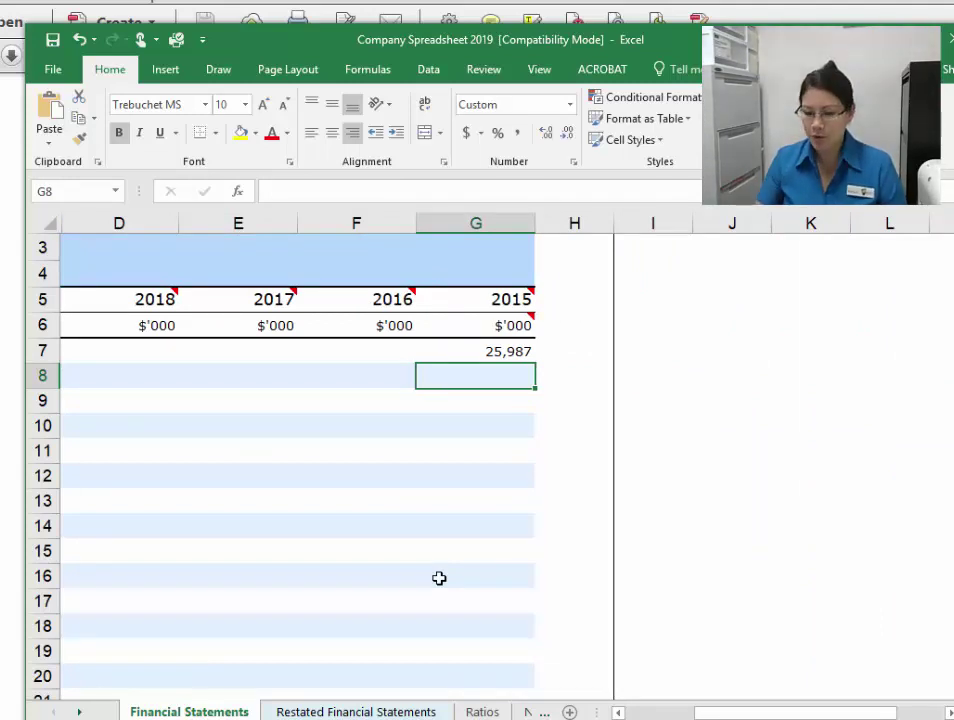
key(Left)
key(Home)
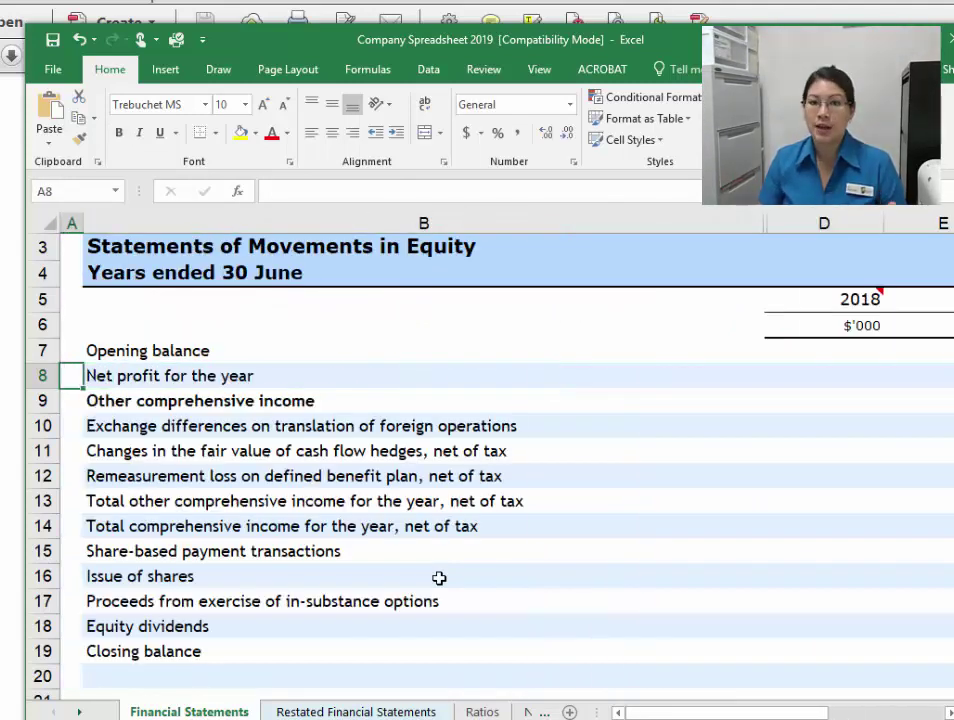
key(Right)
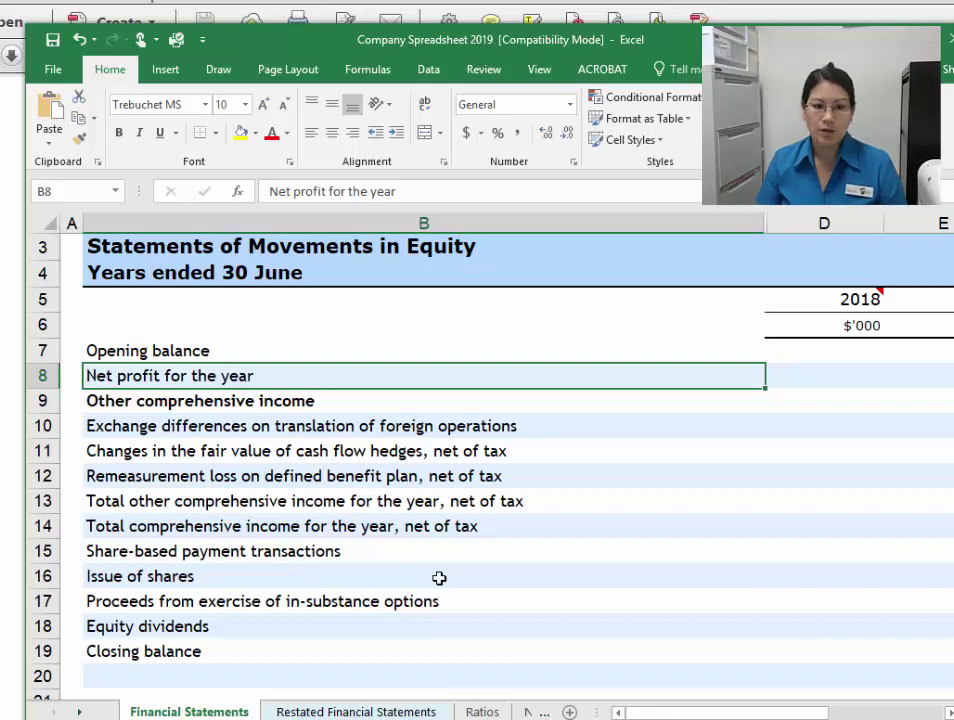
key(Right)
key(Right)
key(Right)
key(Right)
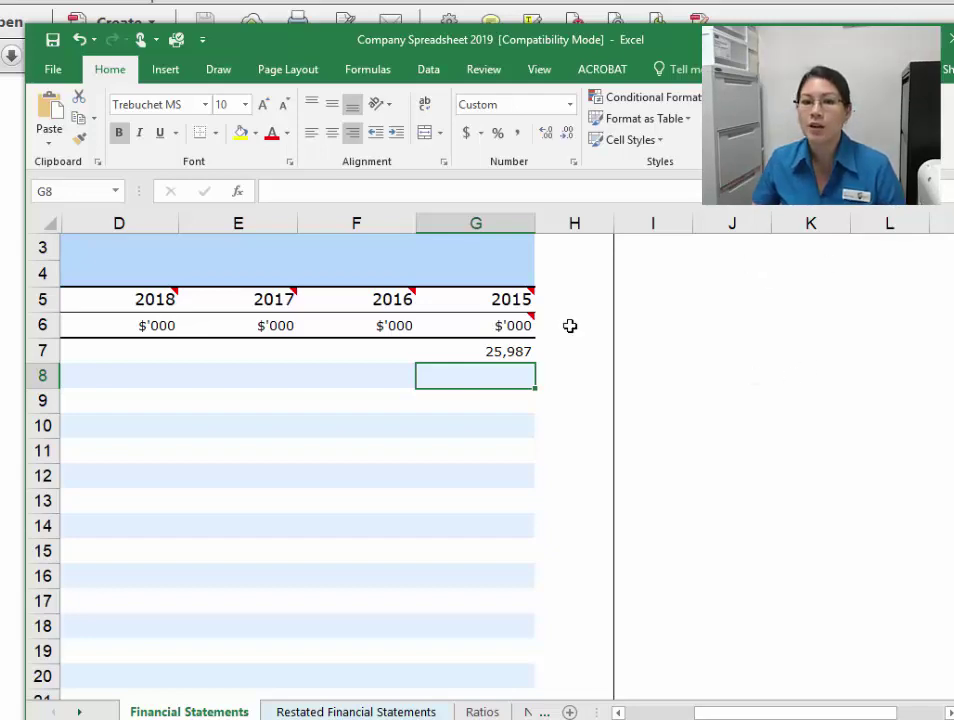
Step: Look up the 2015 net profit in the annual report PDF and enter 2,440 for Net profit for the year in Excel
key(alt+Tab)
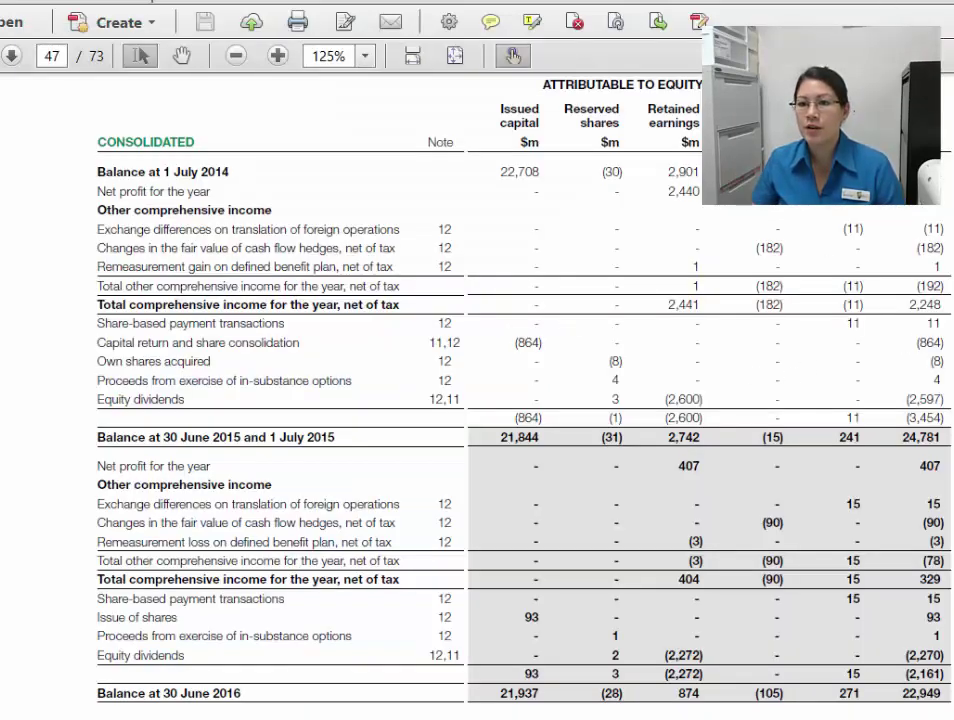
drag(926, 205, 940, 244)
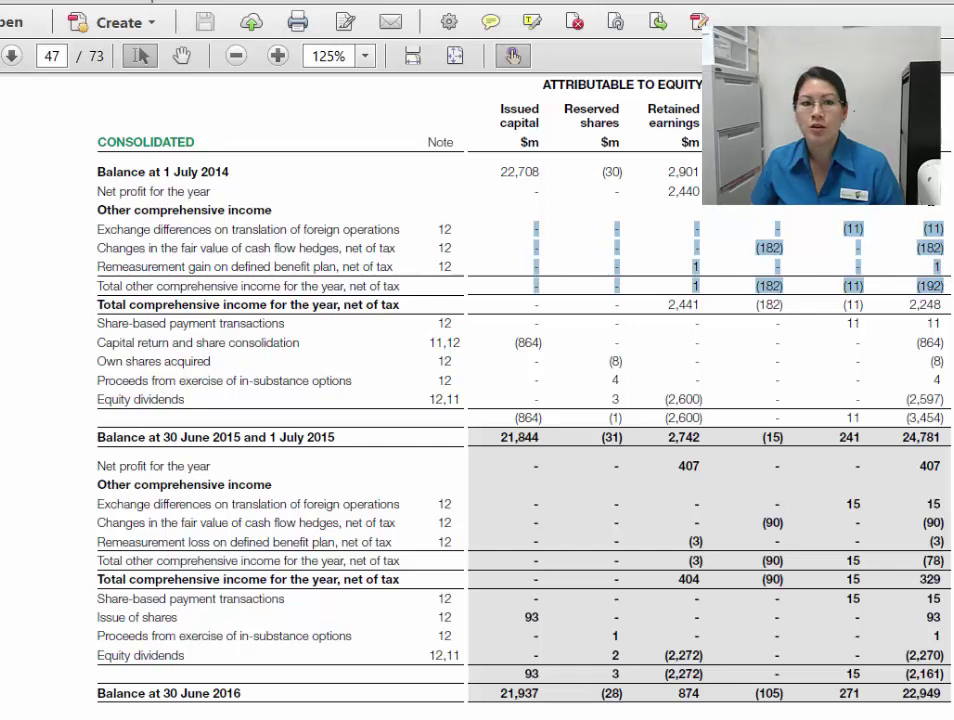
key(Escape)
key(alt+Tab)
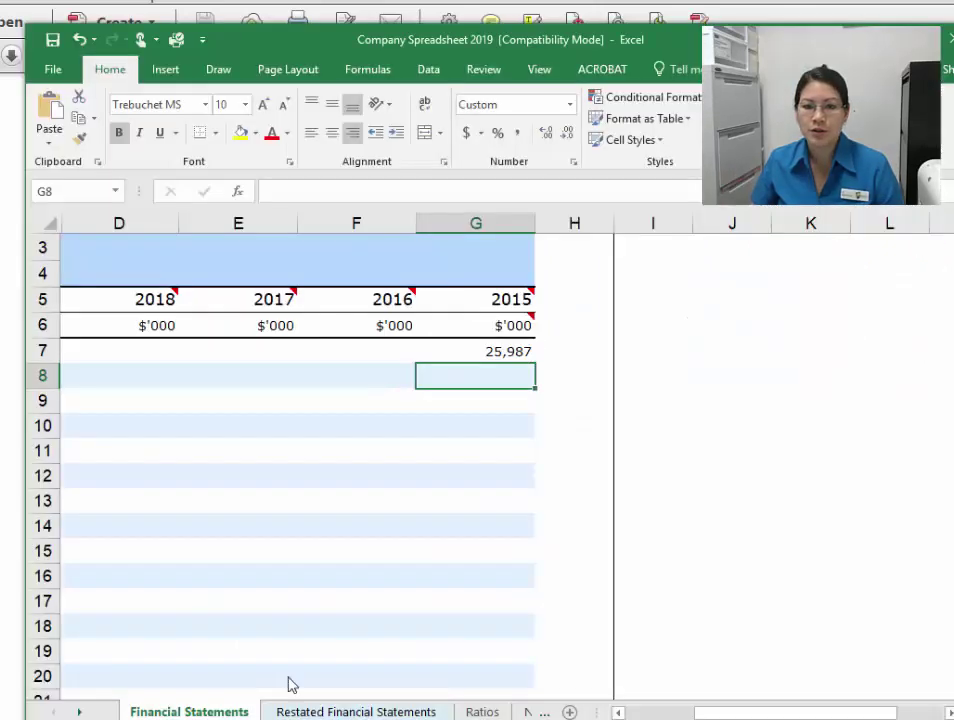
text(2,440)
key(Return)
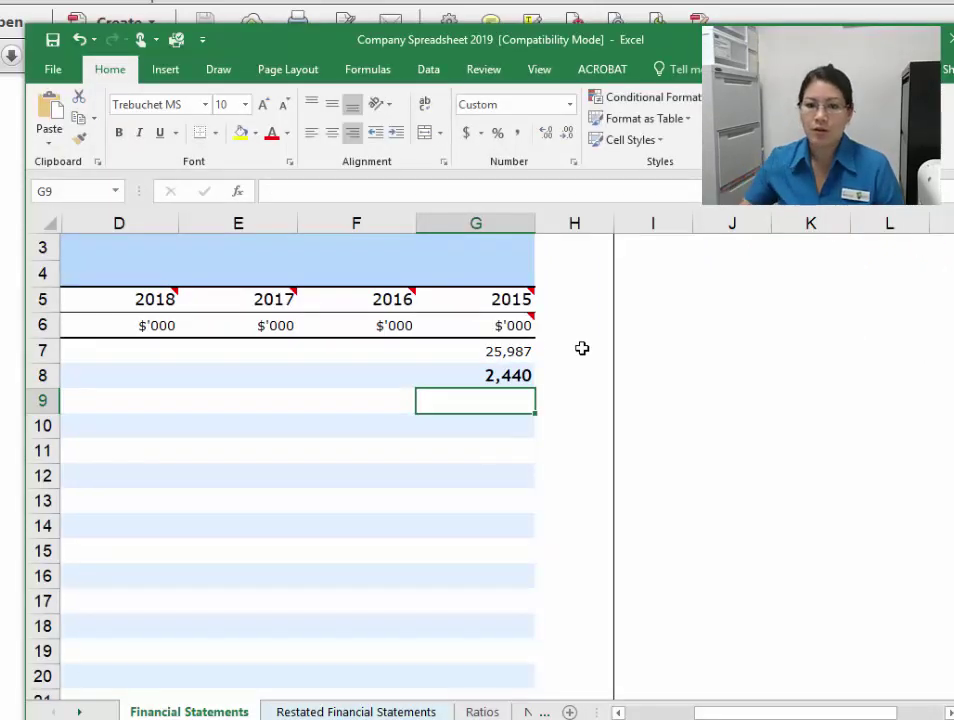
Step: Check the row labels below Net profit for the year, down to Exchange differences on translation of foreign operations
click(498, 442)
click(507, 415)
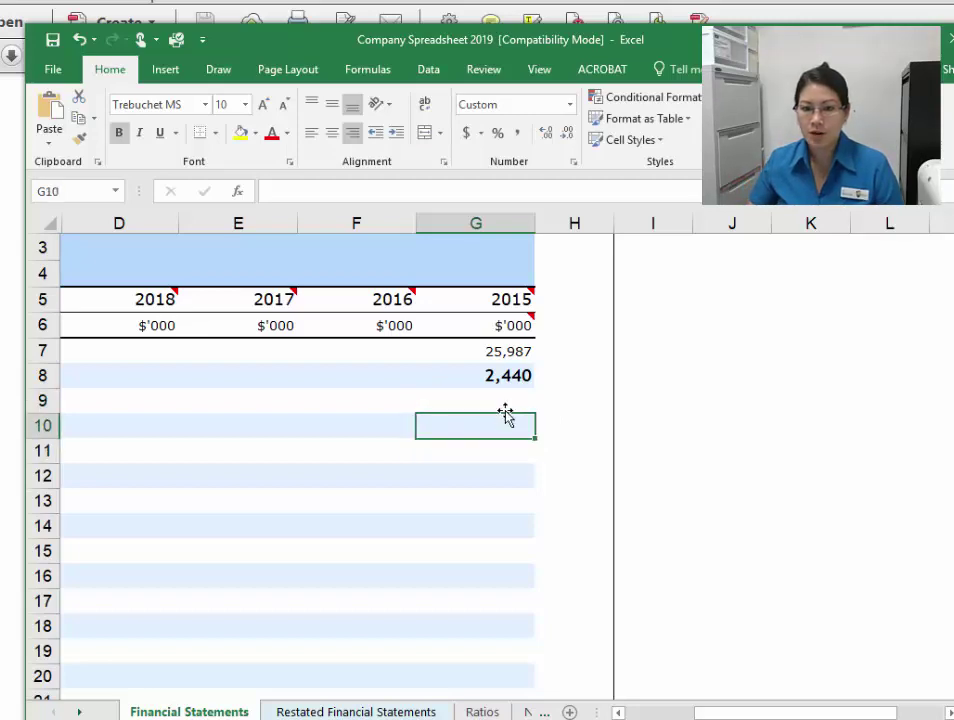
click(507, 400)
key(Left)
key(Left)
key(Left)
key(Left)
key(Left)
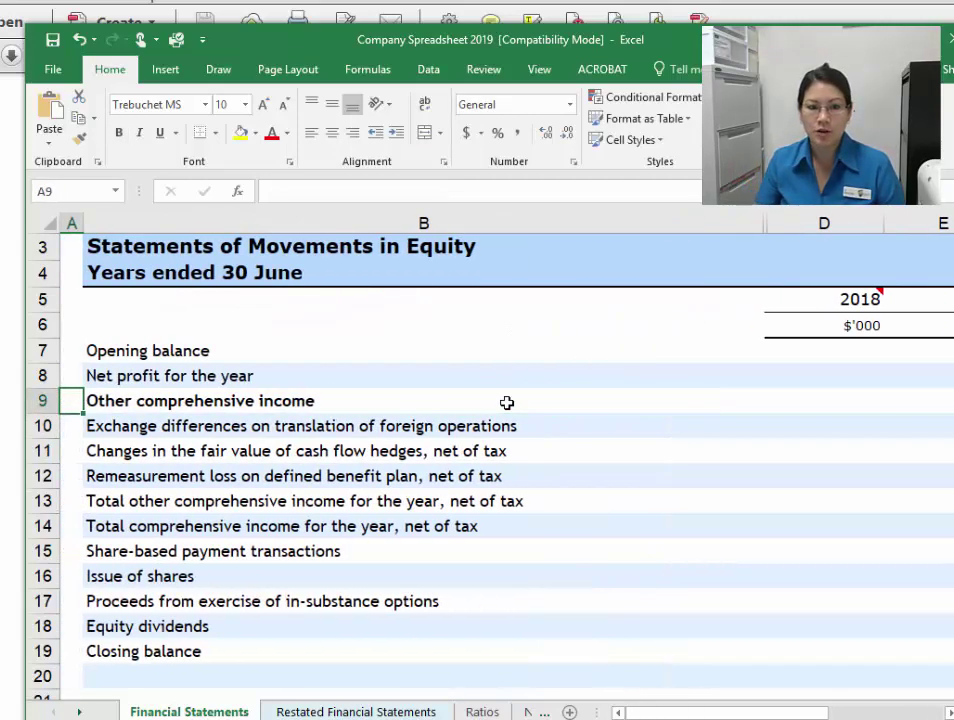
key(Right)
key(Down)
key(Right)
key(Right)
key(Right)
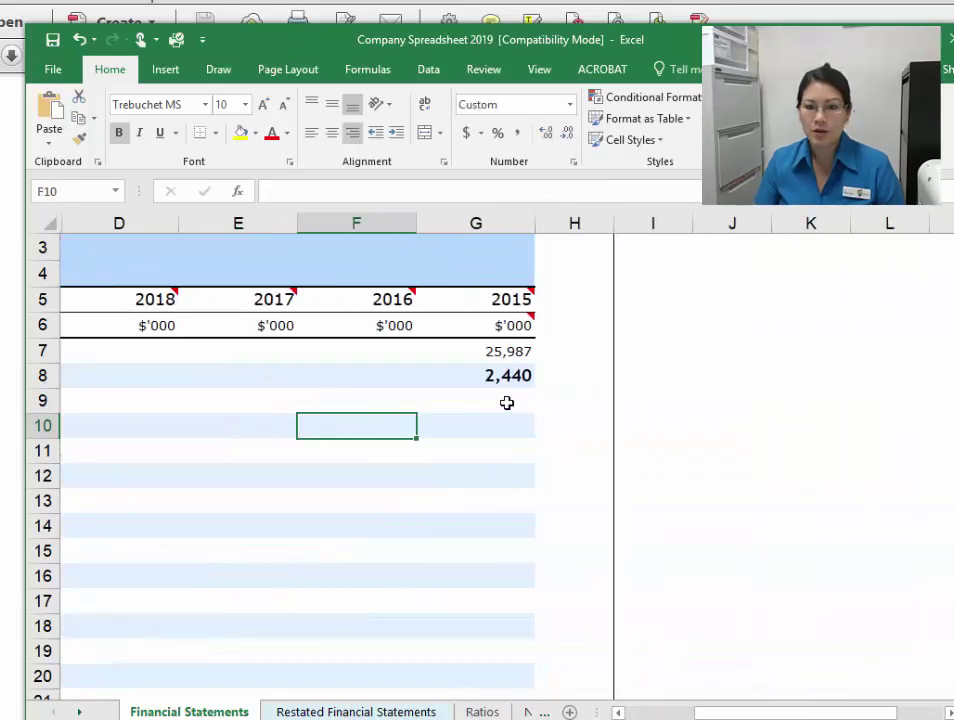
key(Left)
key(Left)
key(Left)
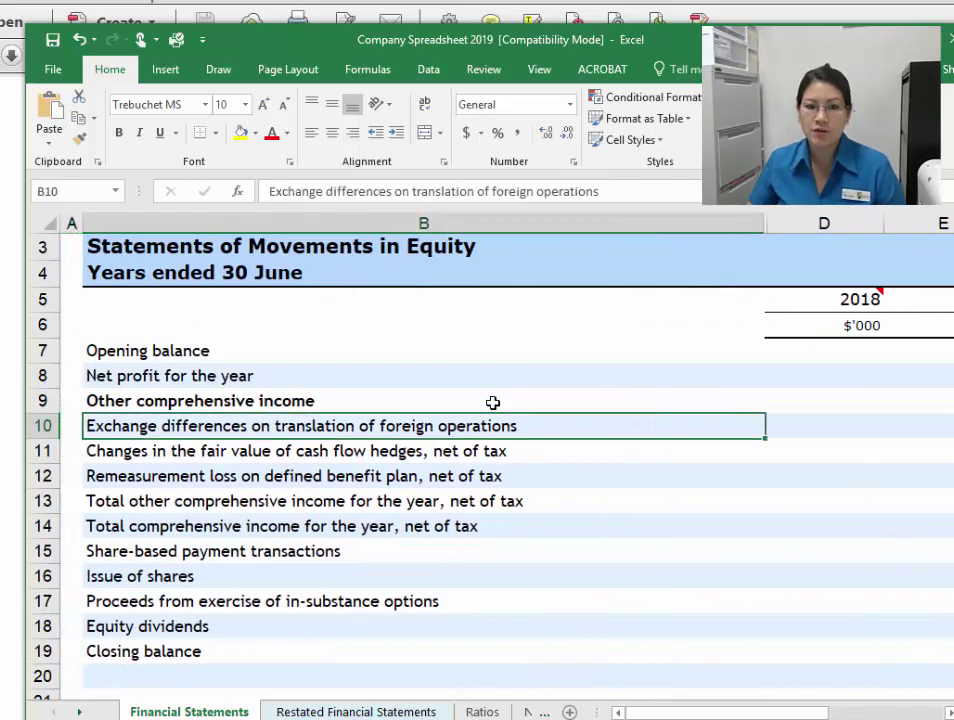
Step: Look up the 2015 exchange differences on translation of foreign operations in the annual report PDF and enter -11 for them in Excel
key(alt+Tab)
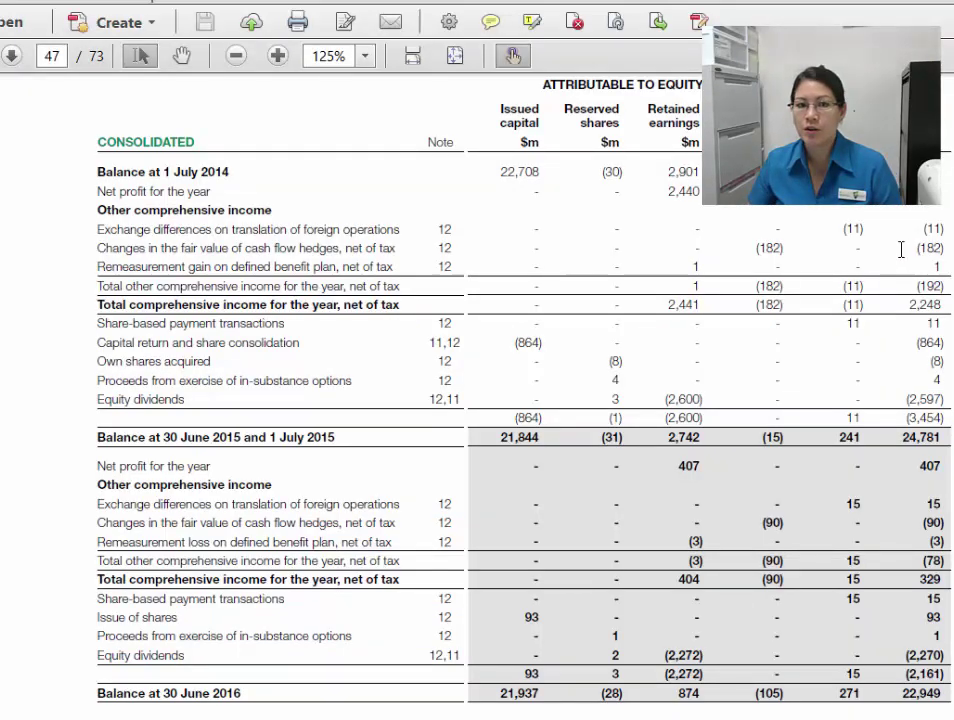
drag(122, 229, 333, 229)
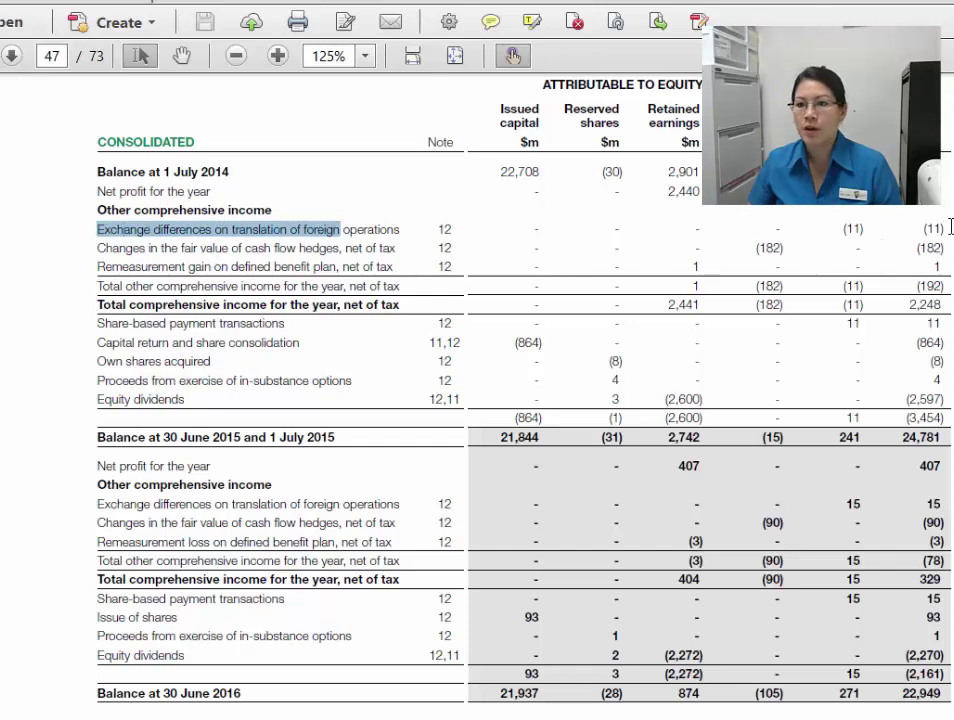
drag(918, 228, 944, 229)
key(alt+Tab)
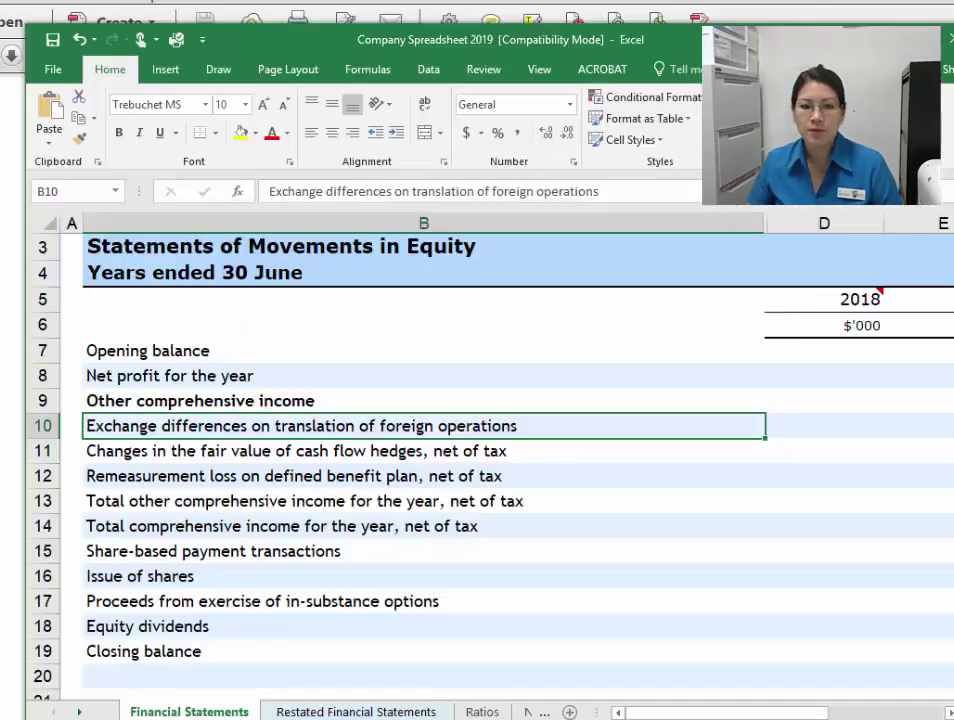
key(Right)
key(Right)
key(Right)
key(Right)
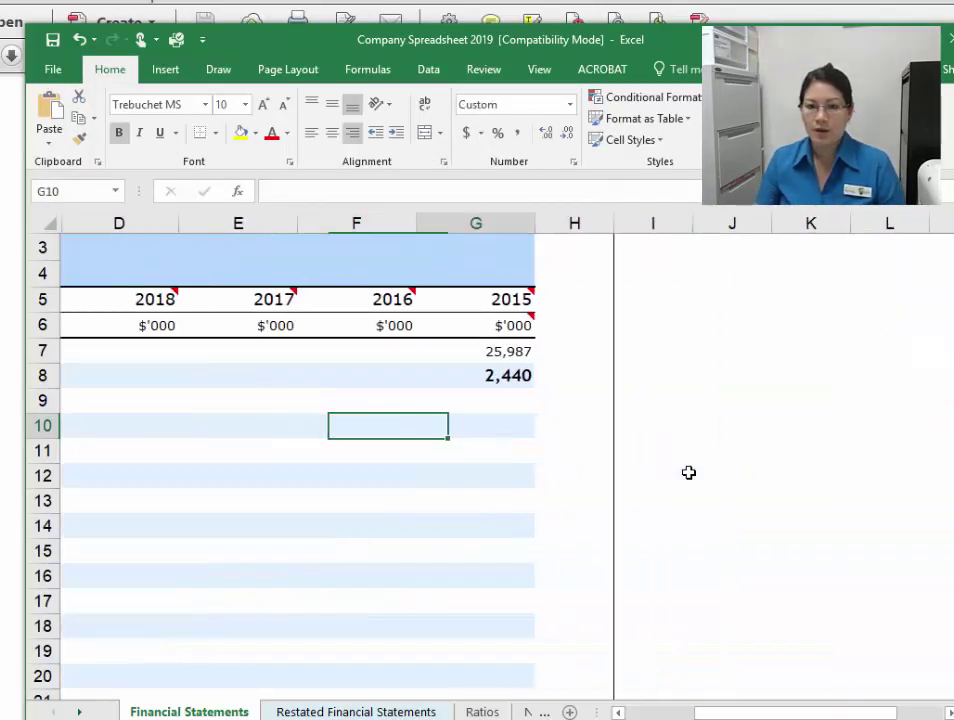
text(-11)
key(Return)
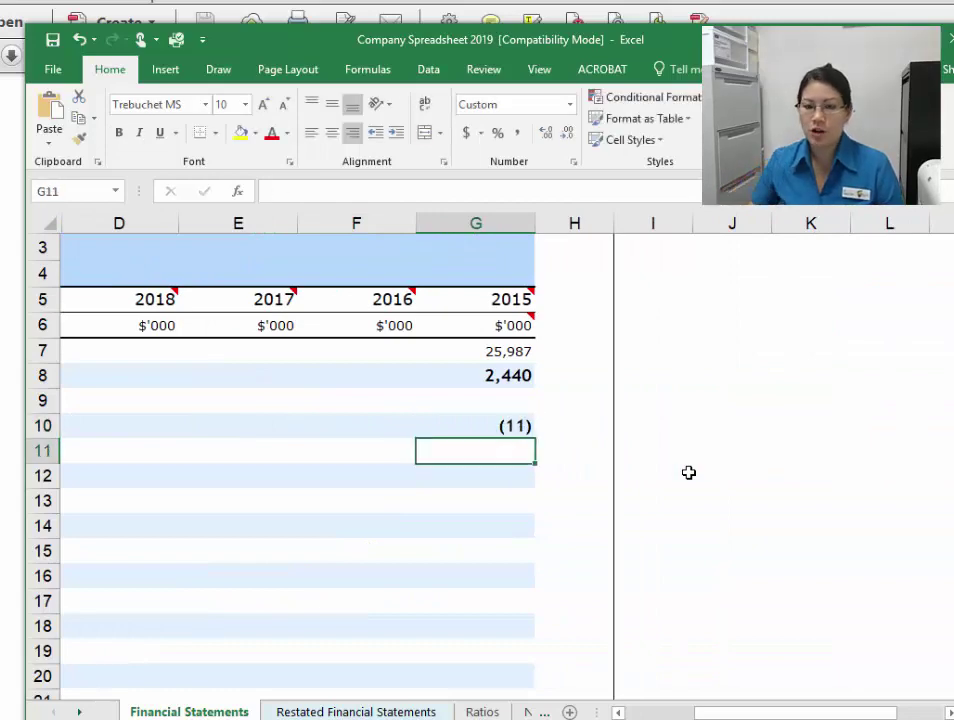
Step: Highlight the cash flow hedges label in the annual report PDF, compare it with the matching Excel row and return to its 2015 cell
key(alt+Tab)
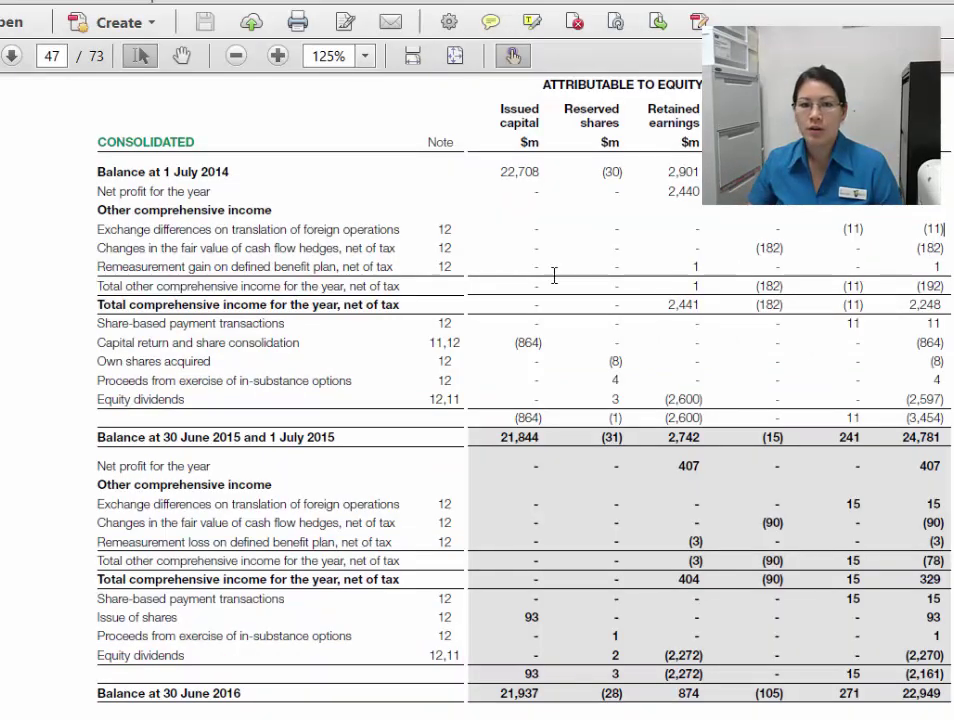
drag(98, 248, 374, 262)
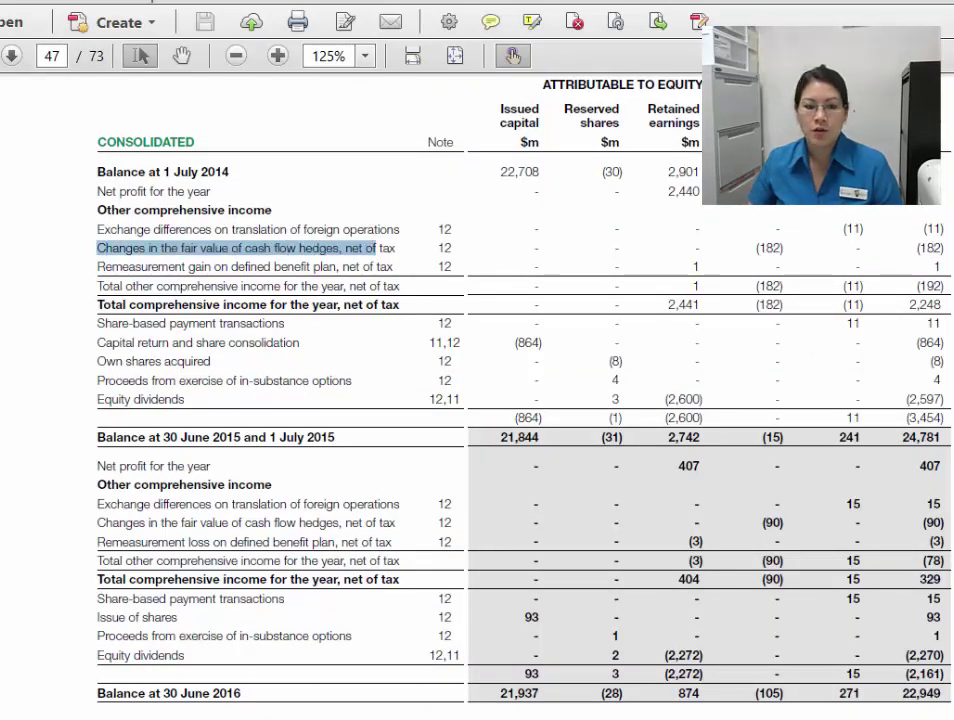
key(alt+Tab)
key(Left)
key(Left)
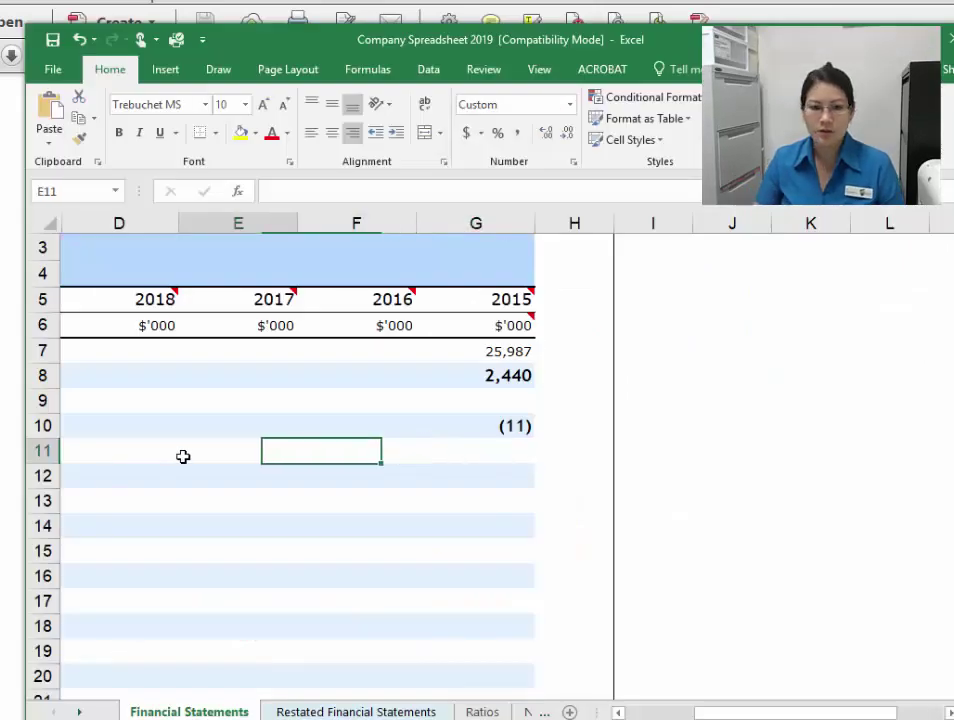
key(Home)
key(Right)
key(Right)
key(Right)
key(Right)
key(Right)
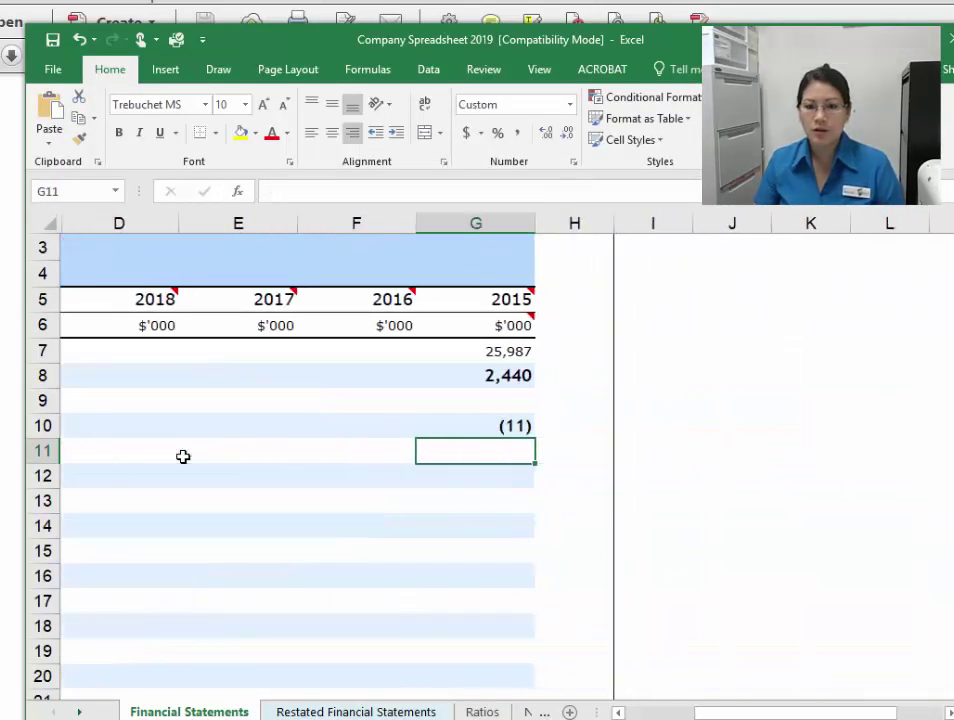
Step: Check the 2015 cash flow hedges figure in the PDF and enter -182 for Changes in the fair value of cash flow hedges in Excel
key(alt+Tab)
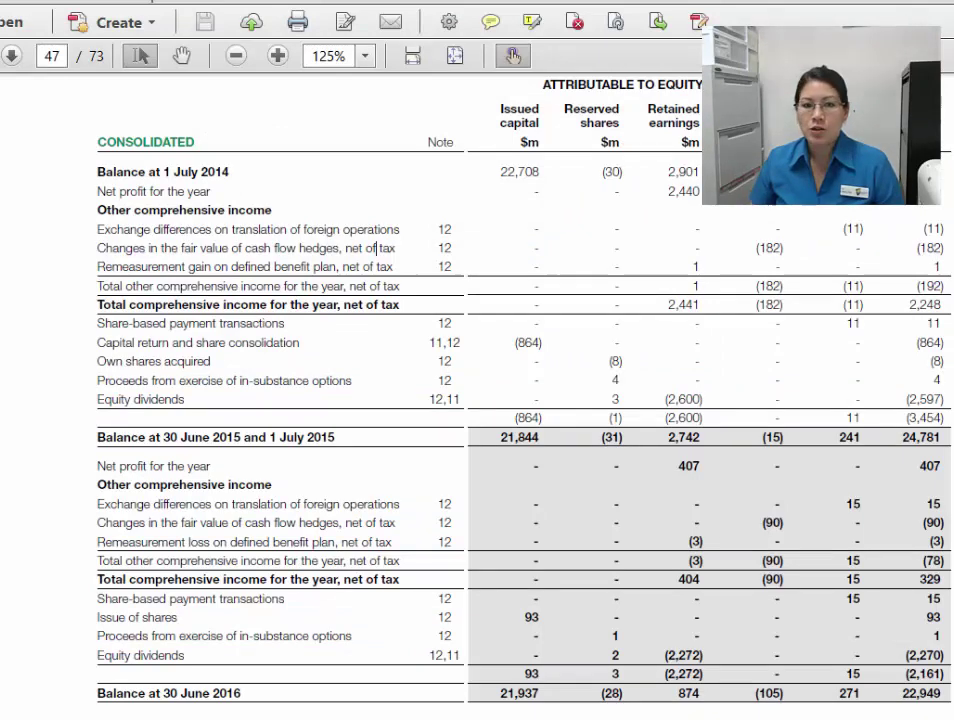
key(alt+Tab)
text(-)
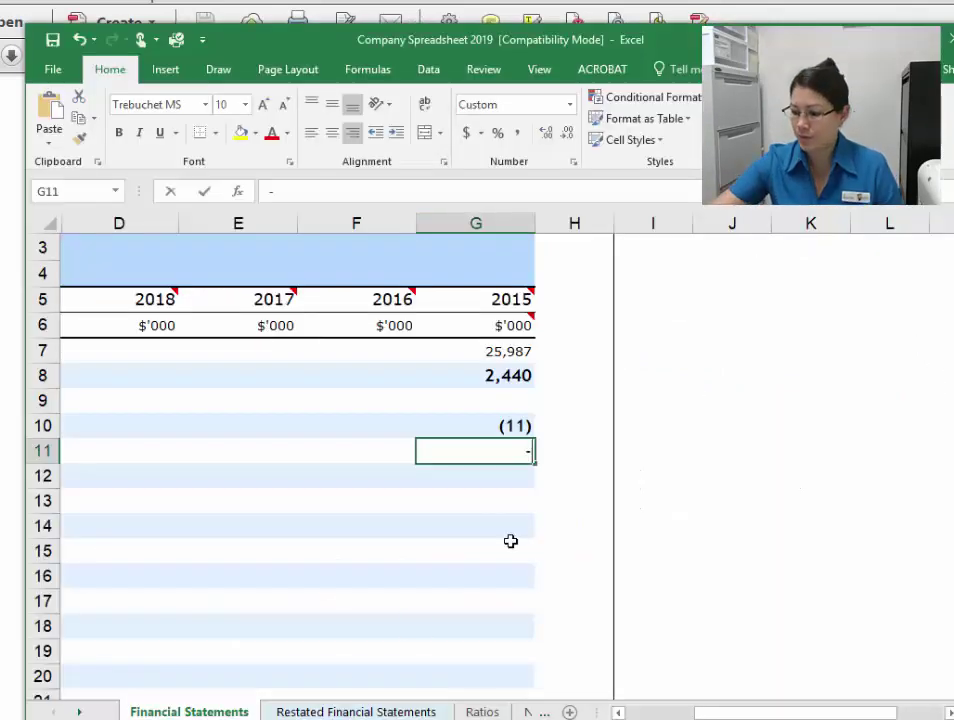
text(182)
key(Return)
Step: Look up the 2015 remeasurement gain on the defined benefit plan in the PDF and enter 1 in the matching Excel row
key(Left)
key(Left)
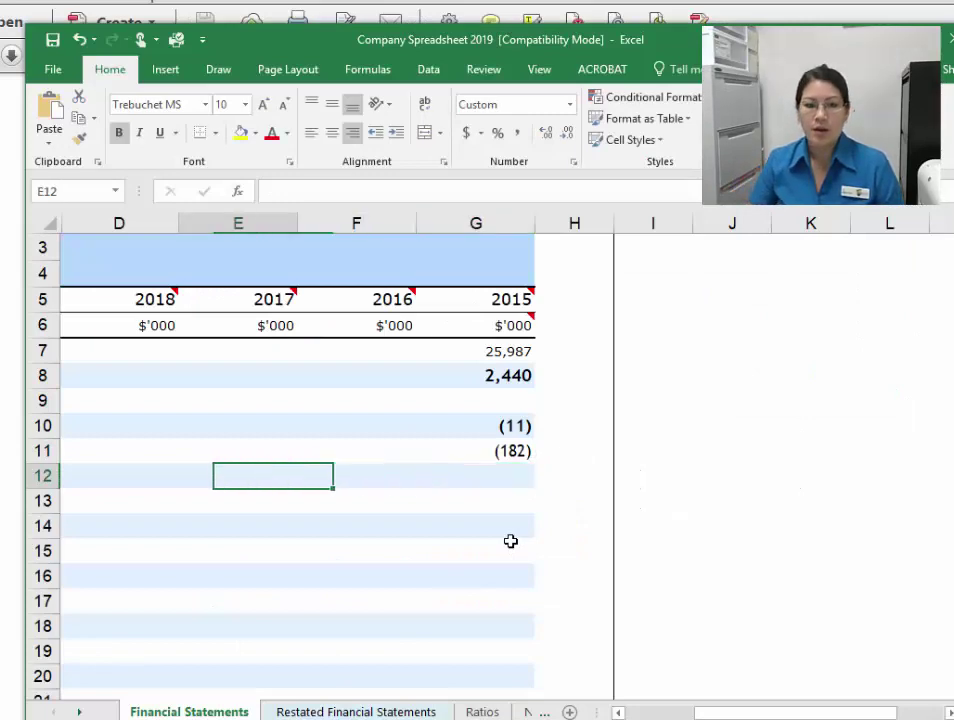
key(Home)
key(Right)
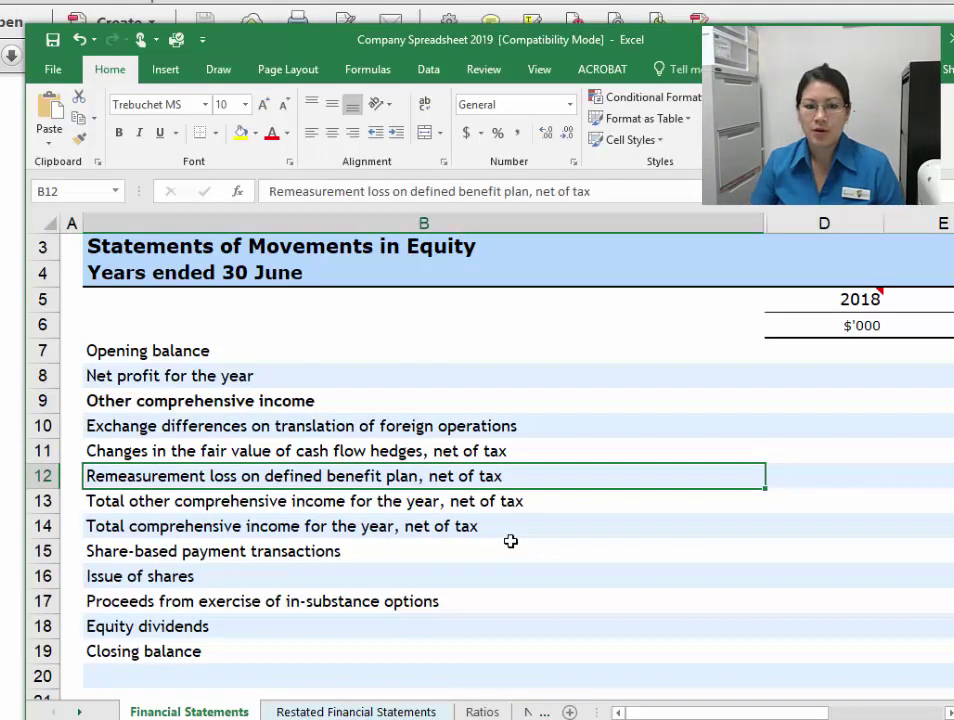
key(alt+Tab)
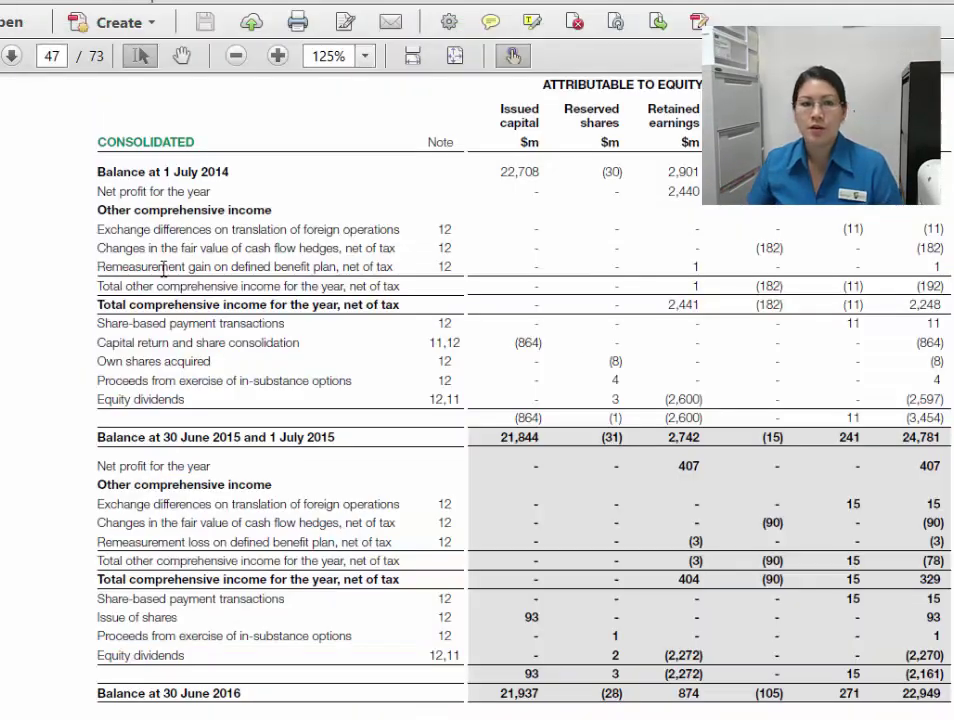
drag(97, 267, 377, 270)
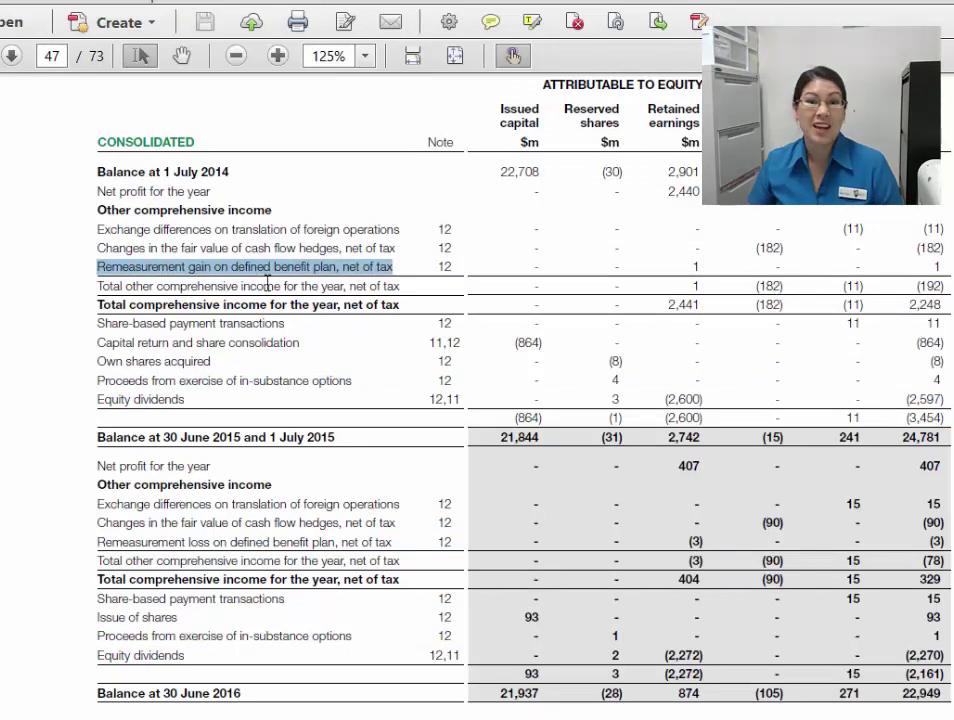
double_click(936, 267)
key(alt+Tab)
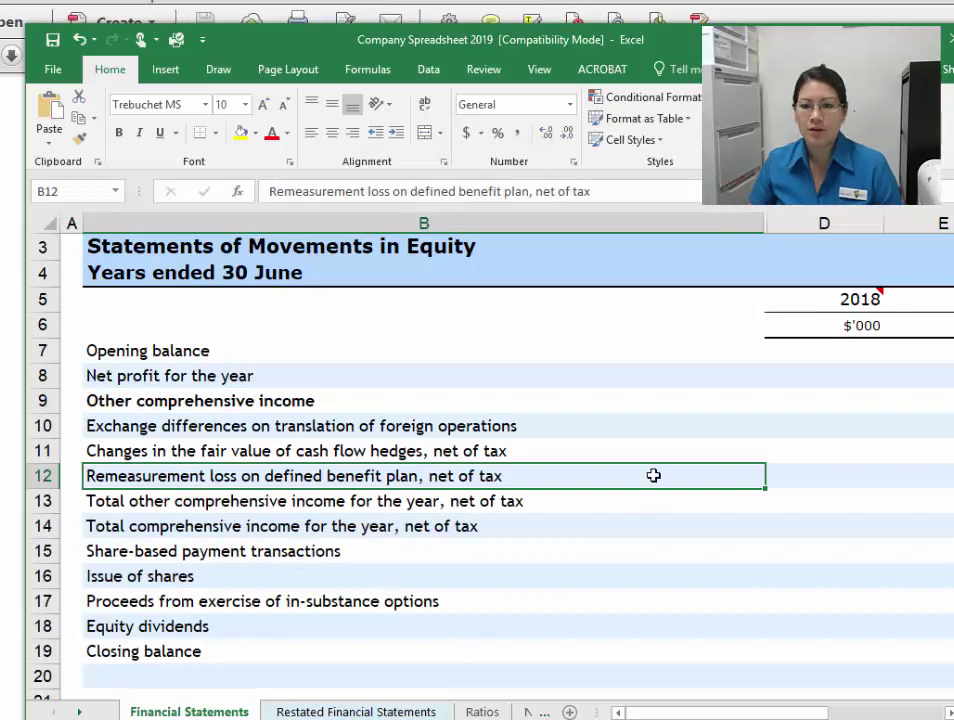
key(Right)
key(Right)
key(Right)
key(Right)
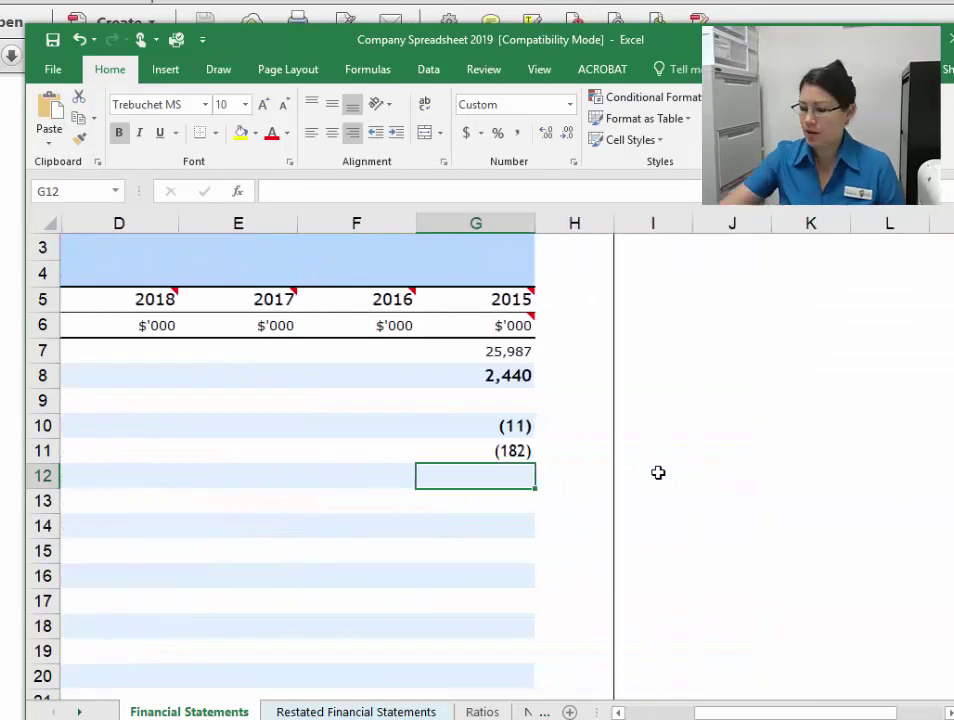
text(1)
key(Return)
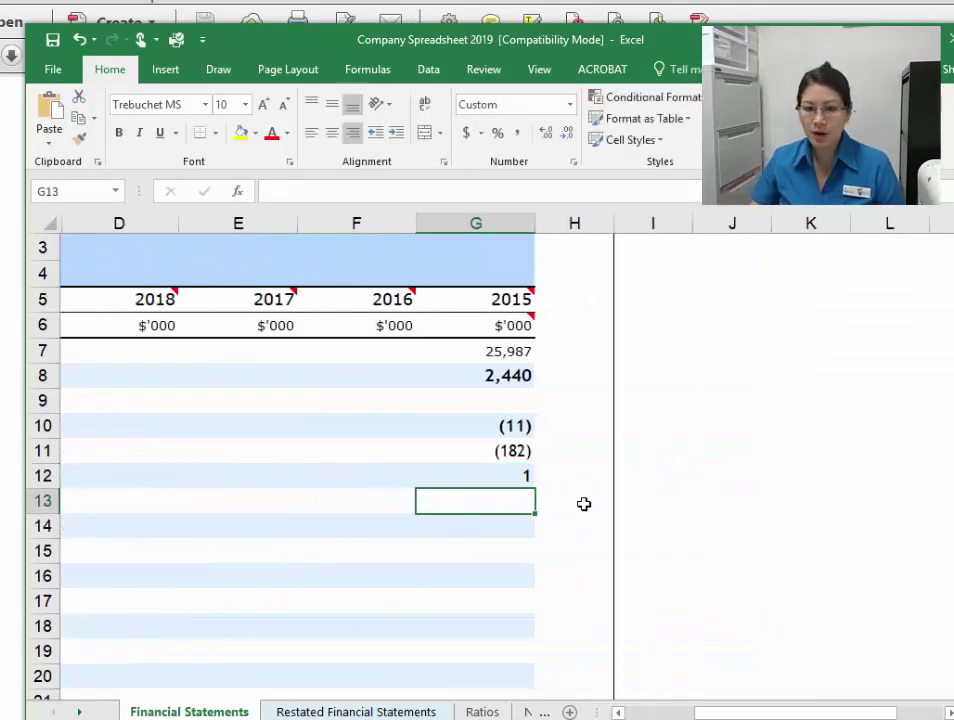
Step: Check the row label directly below the remeasurement row and return to the 2015 cell of Total other comprehensive income for the year
key(Left)
key(Left)
key(Left)
key(Left)
key(Left)
key(Right)
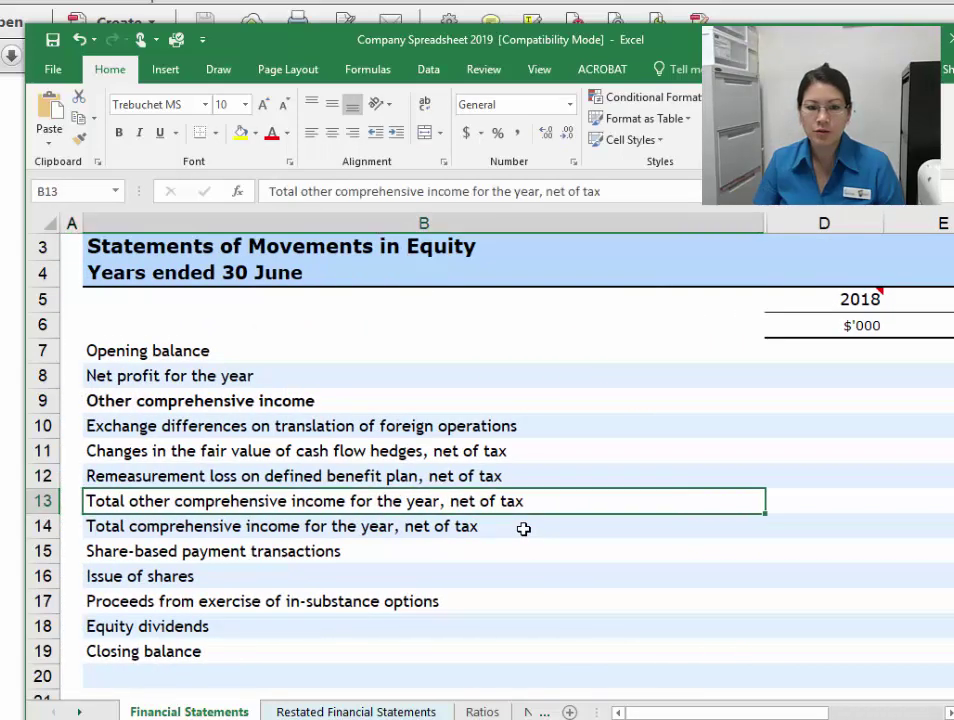
click(835, 505)
key(Right)
key(Right)
key(Right)
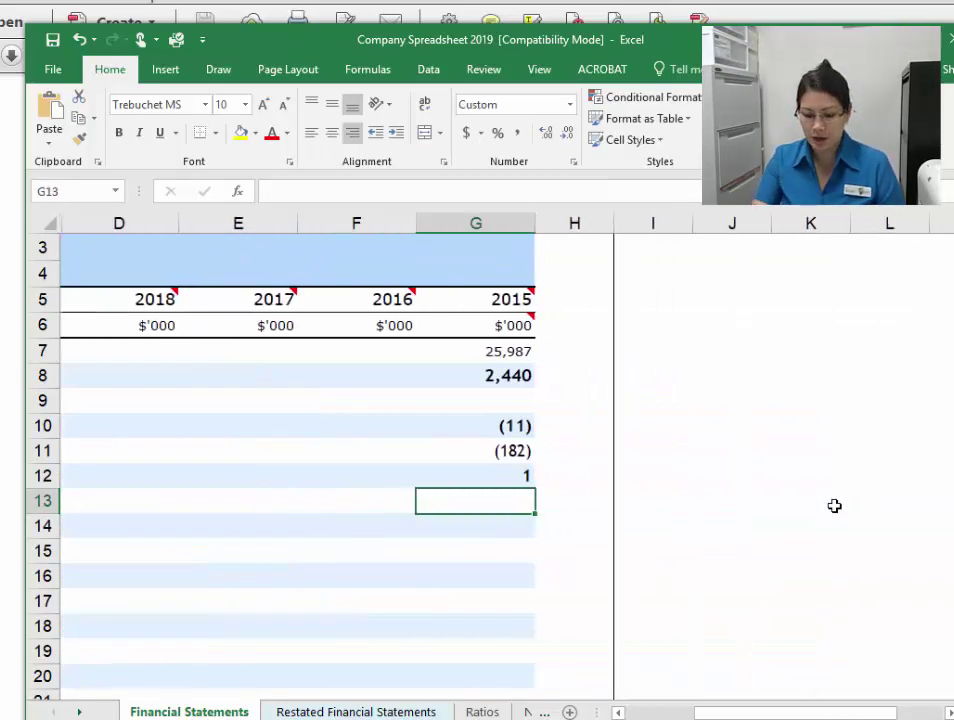
Step: Calculate the 2015 Total other comprehensive income for the year with the formula =SUM(G10:G12)
text(=sum)
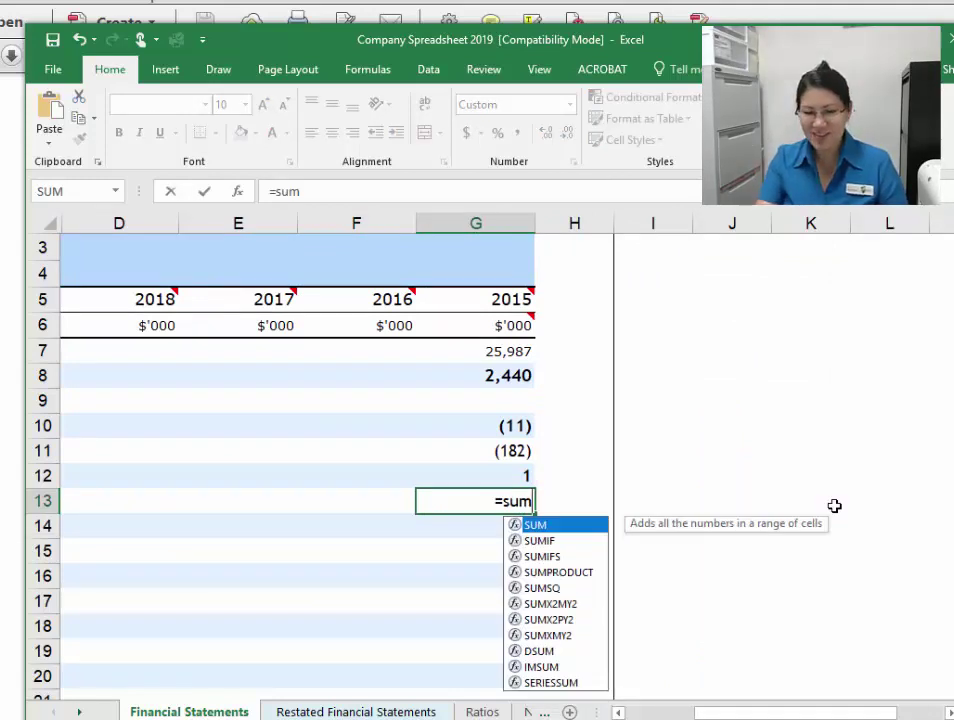
text(()
key(Up)
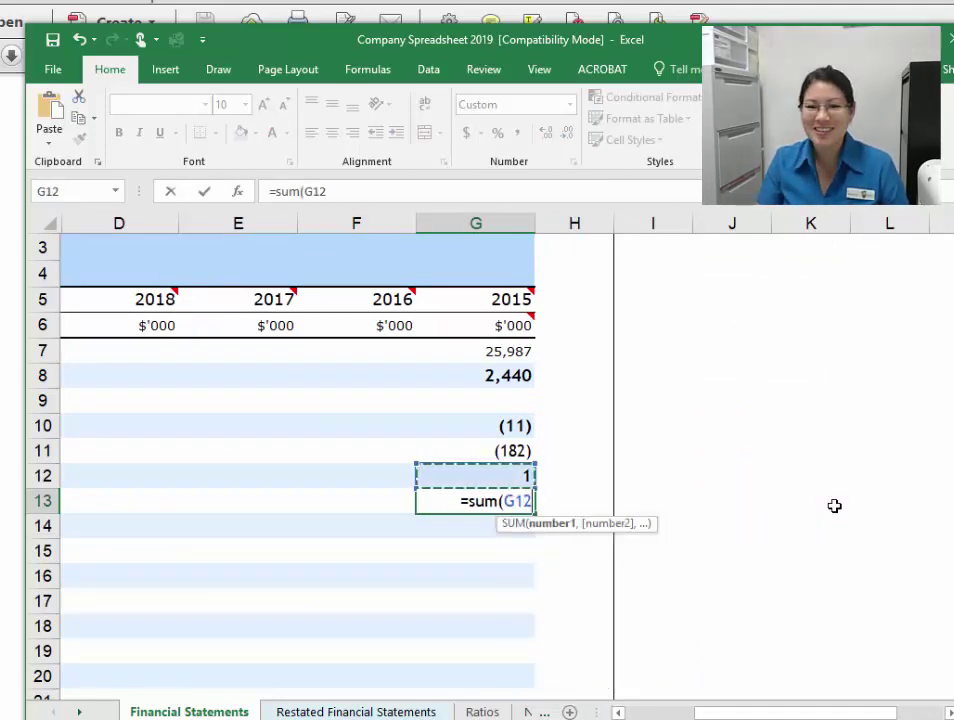
key(shift+Up)
key(shift+Up)
text())
key(Return)
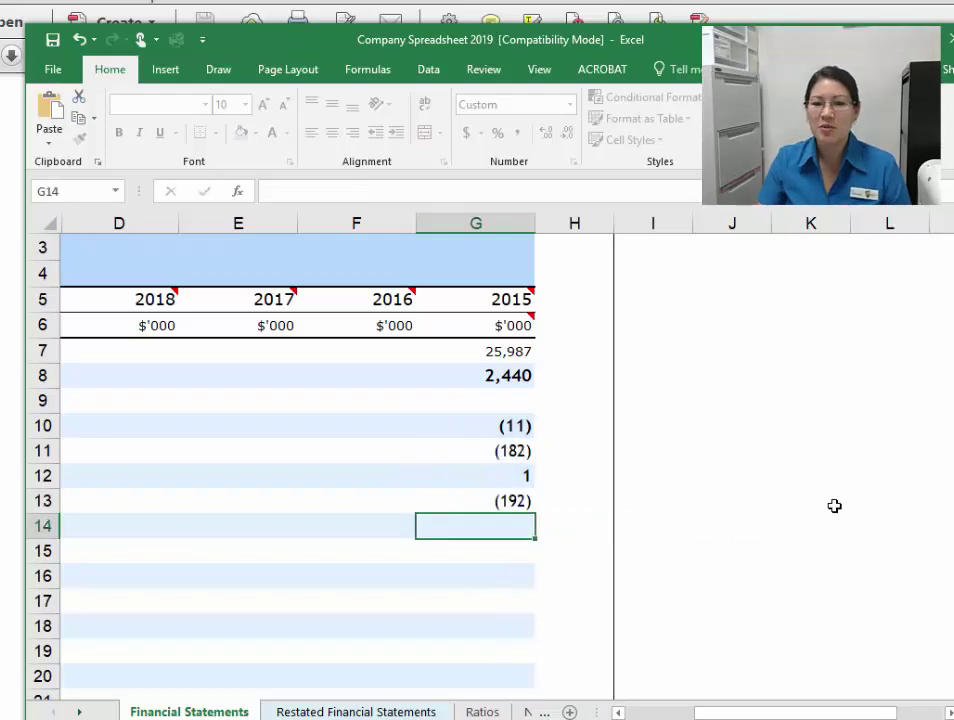
Step: Compare the calculated 2015 total other comprehensive income with the figure in the annual report PDF and return to Excel
click(522, 499)
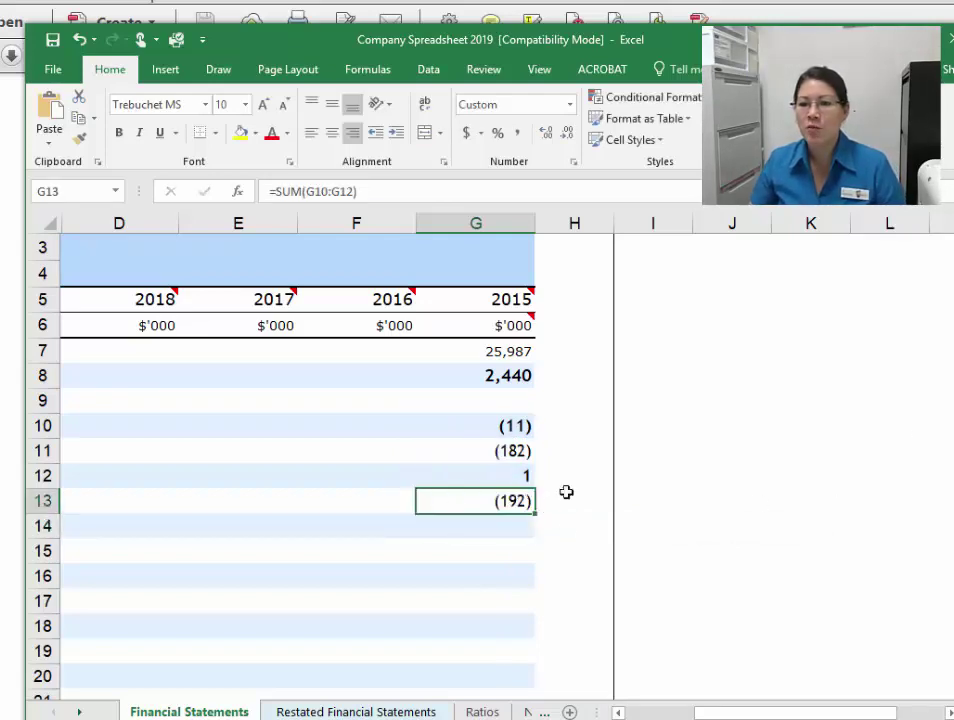
key(alt+Tab)
drag(919, 287, 944, 287)
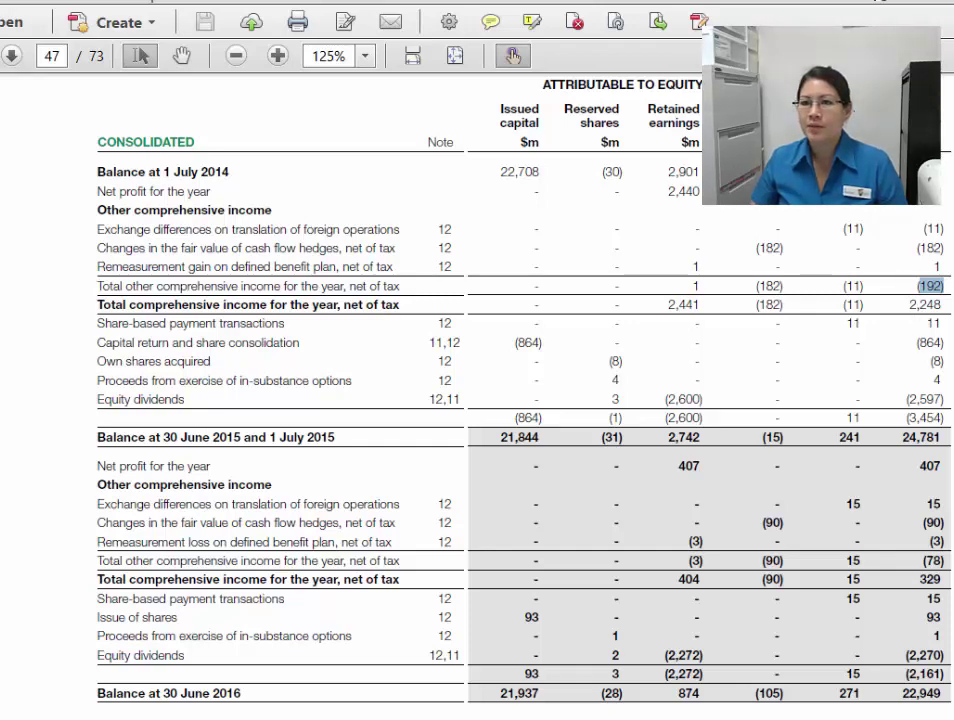
key(alt+Tab)
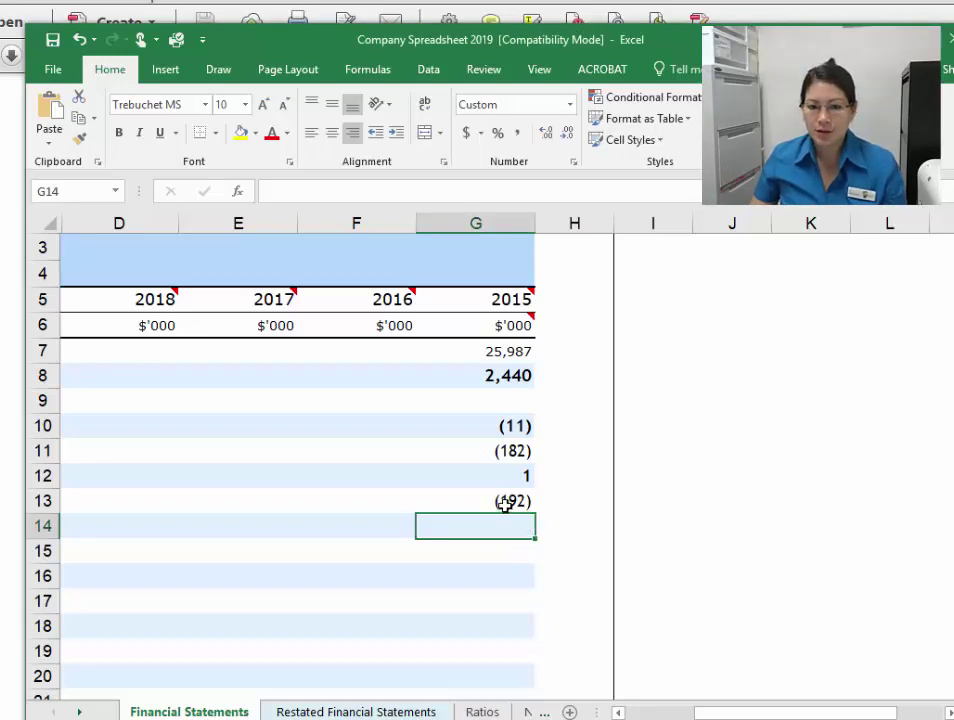
click(506, 505)
Step: Check the label of the row directly below Total other comprehensive income and return to that row's 2015 cell
click(507, 525)
key(Left)
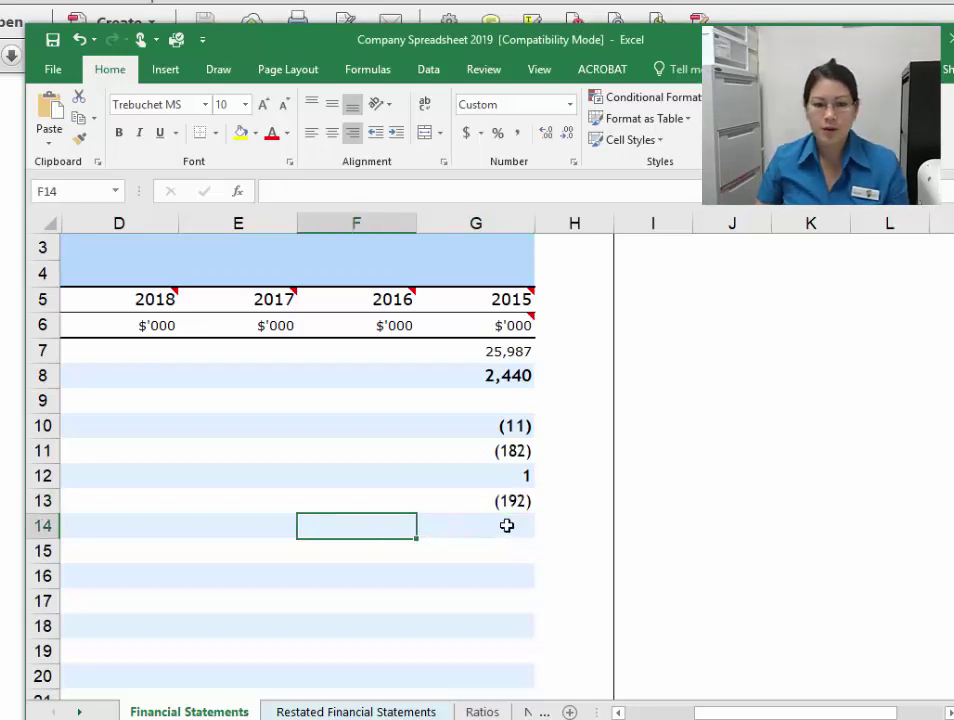
key(Home)
key(Right)
key(Right)
key(Right)
key(Right)
key(Right)
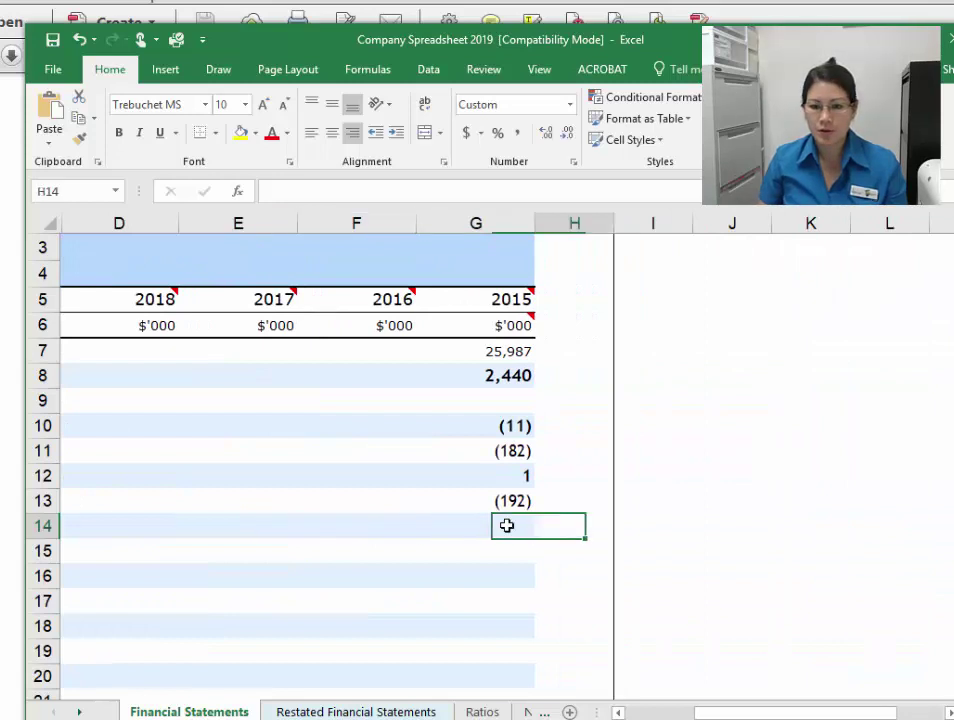
Step: Calculate the 2015 Total comprehensive income for the year as =G13+G8 and compare it with the figure in the annual report PDF
text(=)
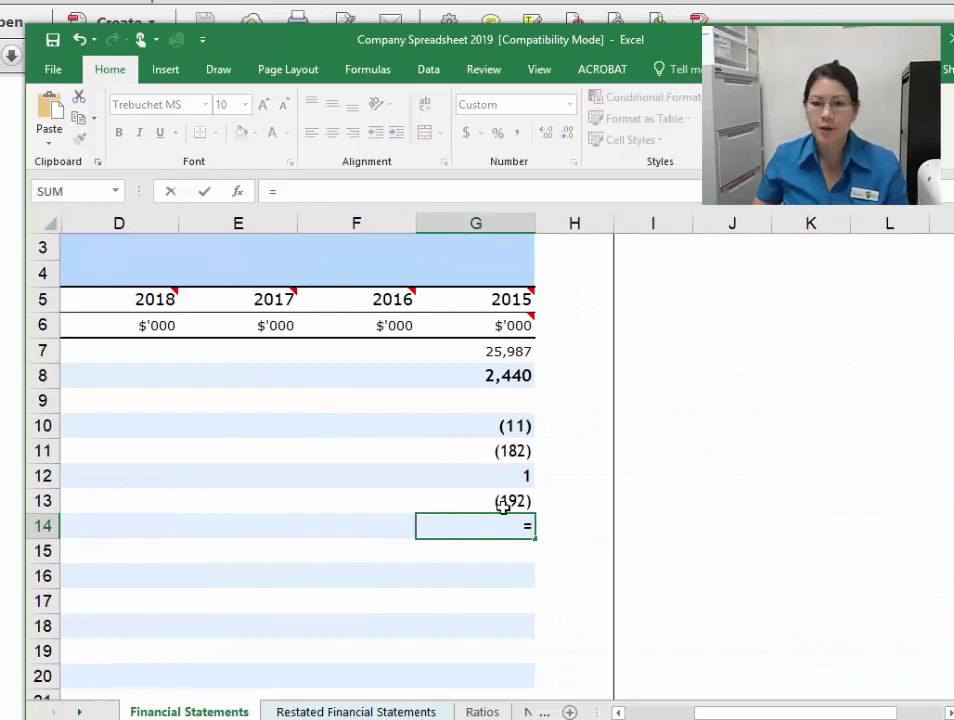
click(502, 503)
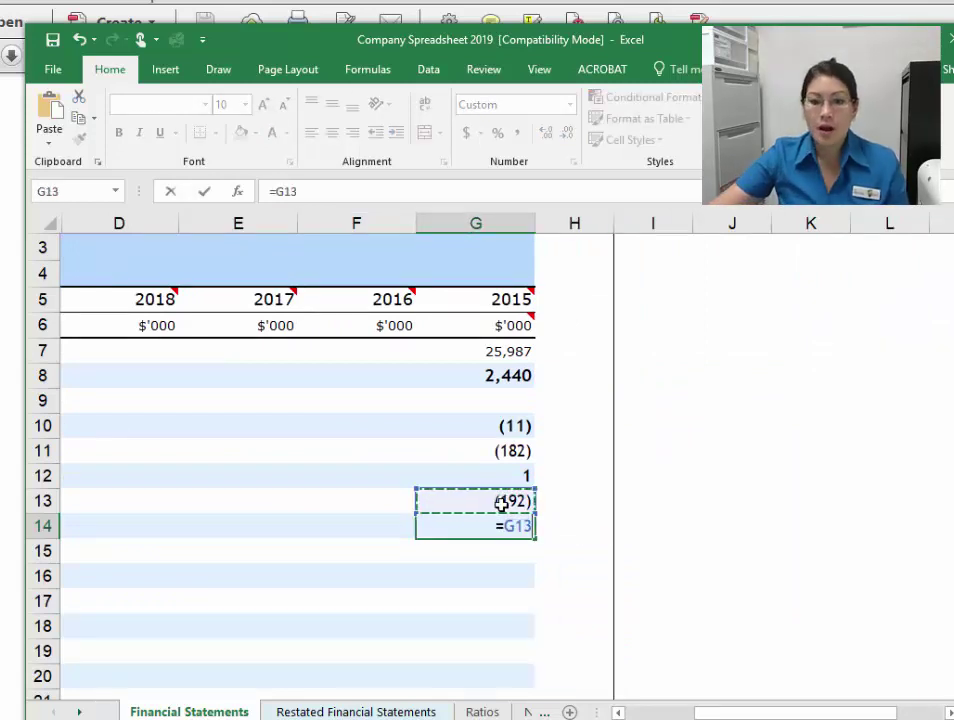
text(+)
click(500, 377)
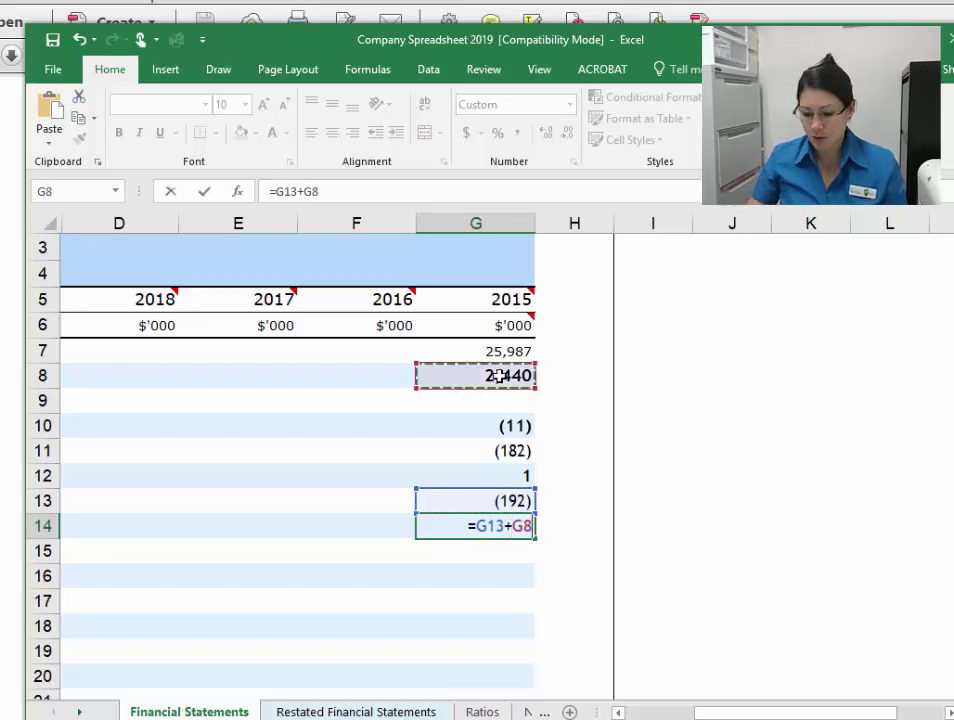
key(Return)
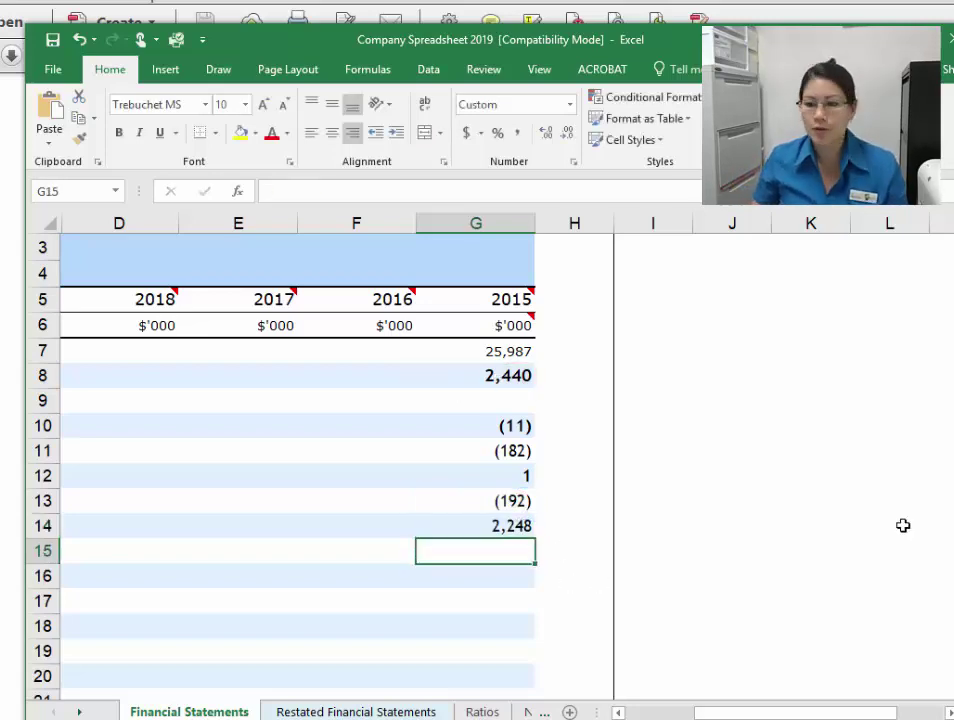
key(alt+Tab)
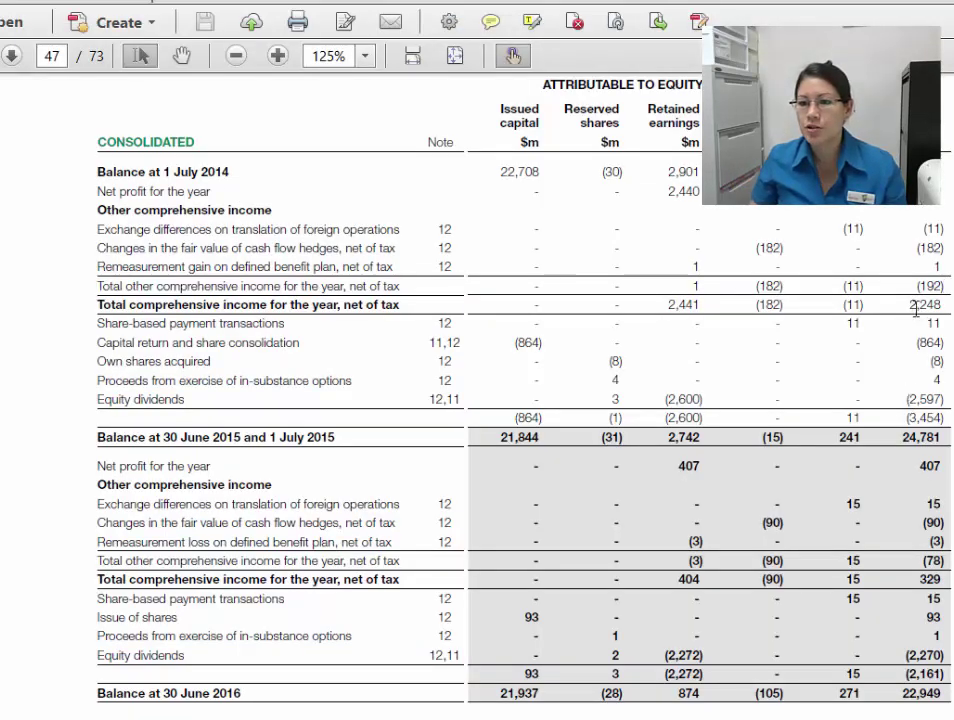
drag(907, 304, 940, 304)
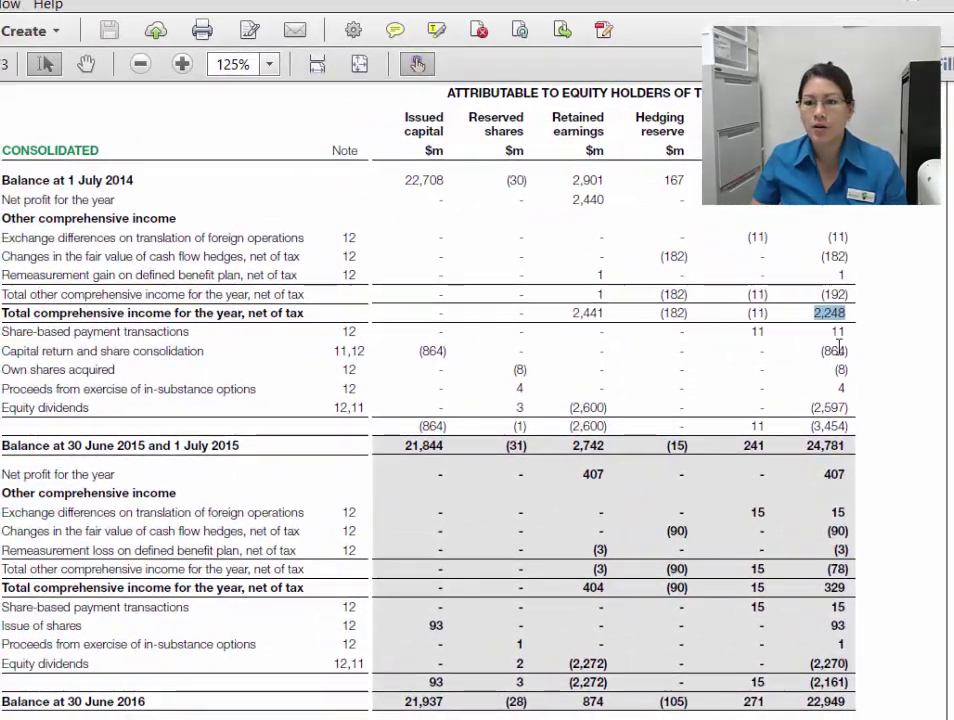
Step: Look up the 2015 share-based payment transactions total in the PDF and match its line item to the row label in Excel
drag(800, 334, 818, 334)
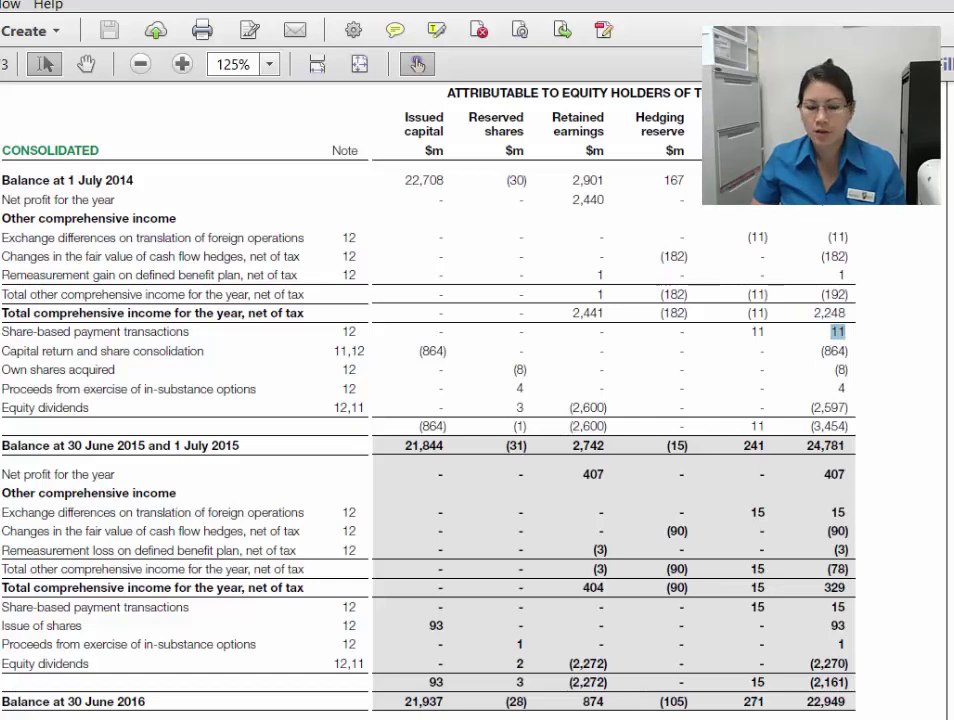
key(alt+Tab)
key(Left)
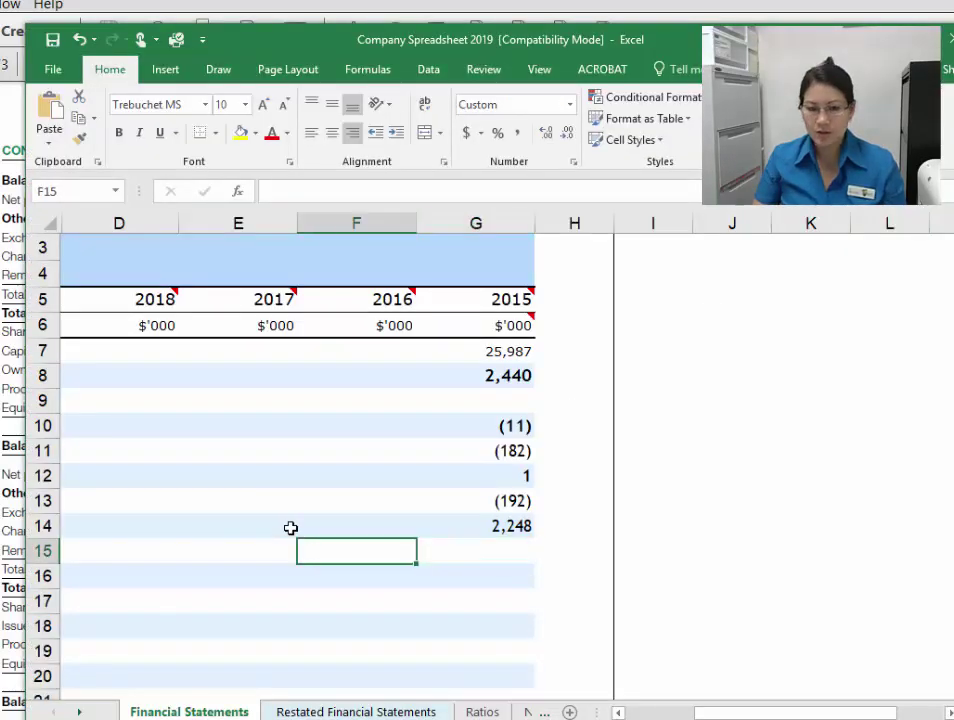
key(Left)
key(Left)
key(Left)
key(Left)
key(Left)
key(Right)
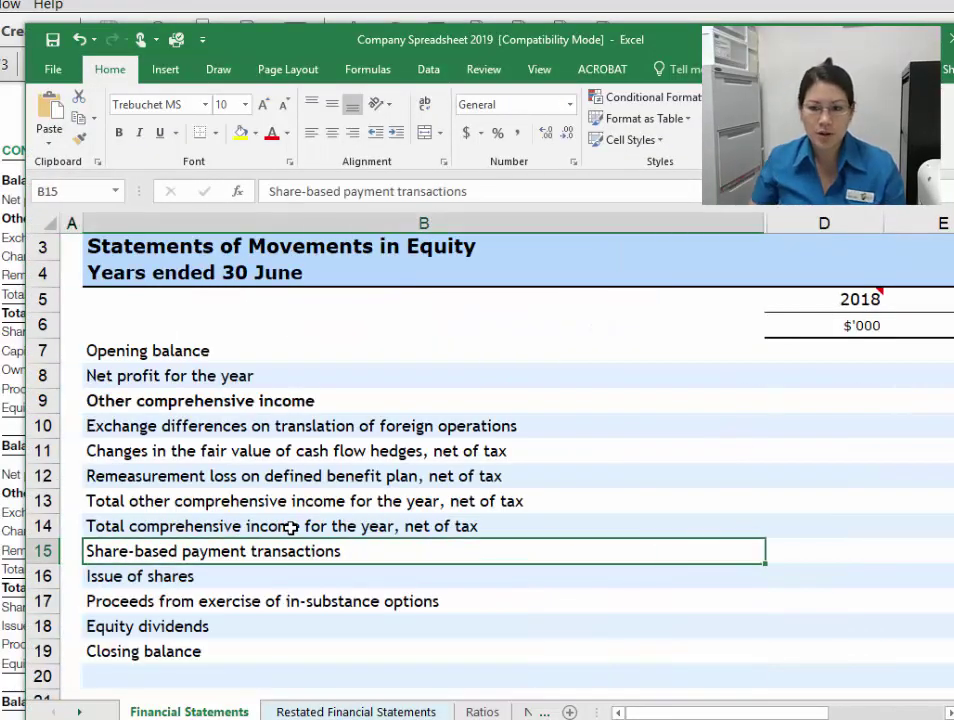
key(alt+Tab)
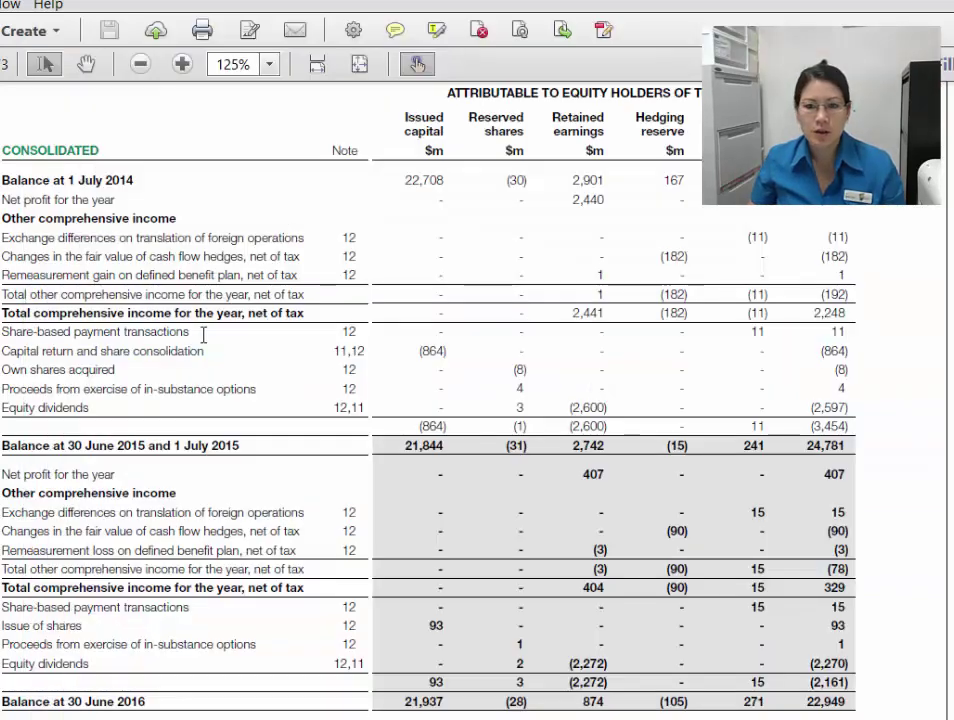
key(alt+Tab)
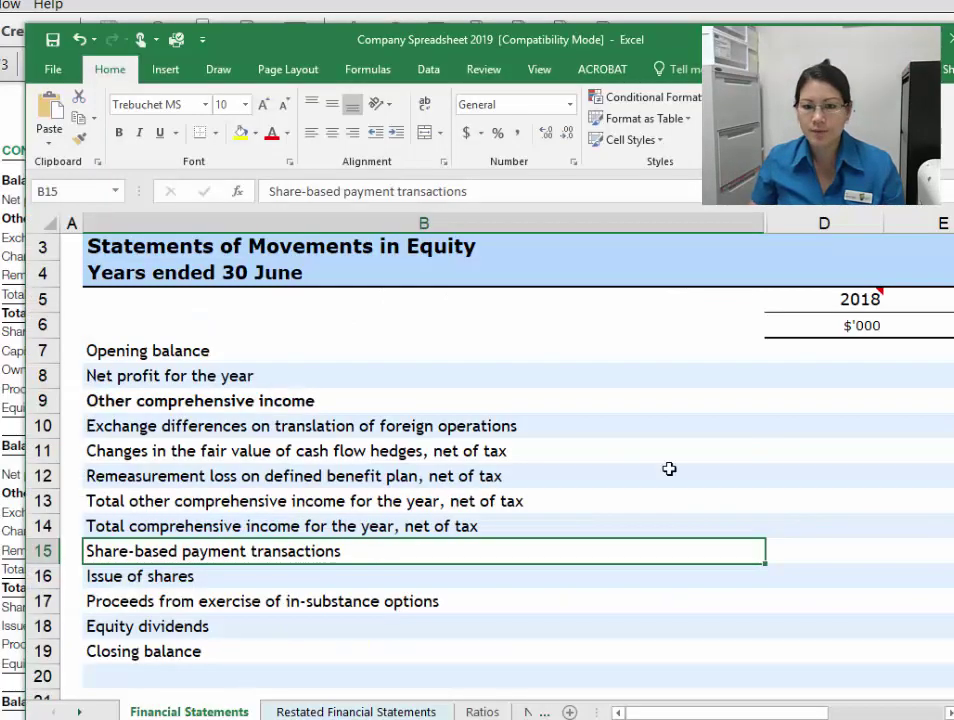
Step: Enter 11 as the 2015 figure for Share-based payment transactions
key(Right)
key(Right)
key(Right)
key(Right)
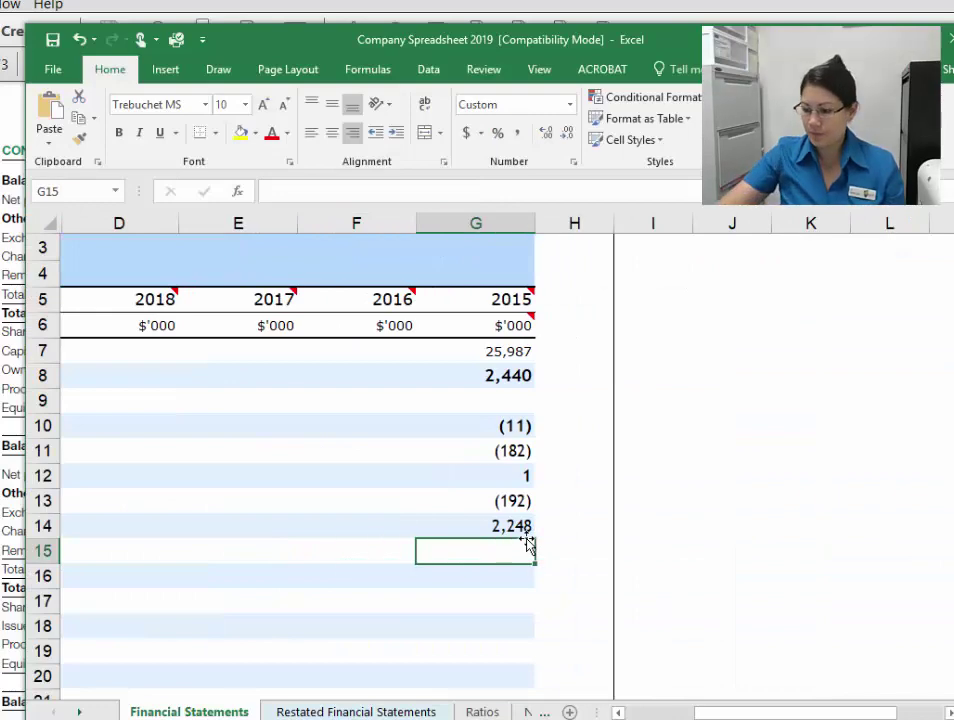
text(11)
key(Return)
Step: Compare the Excel row label below Share-based payment transactions with the corresponding 2015 line items in the annual report PDF
key(Left)
key(Left)
key(Left)
key(Left)
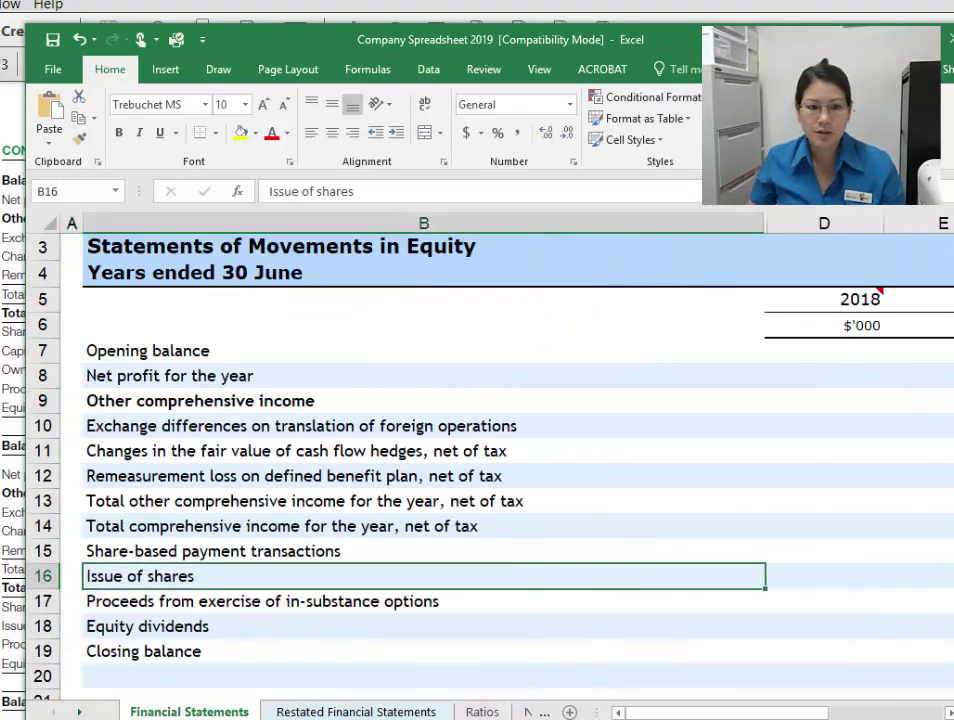
click(3, 389)
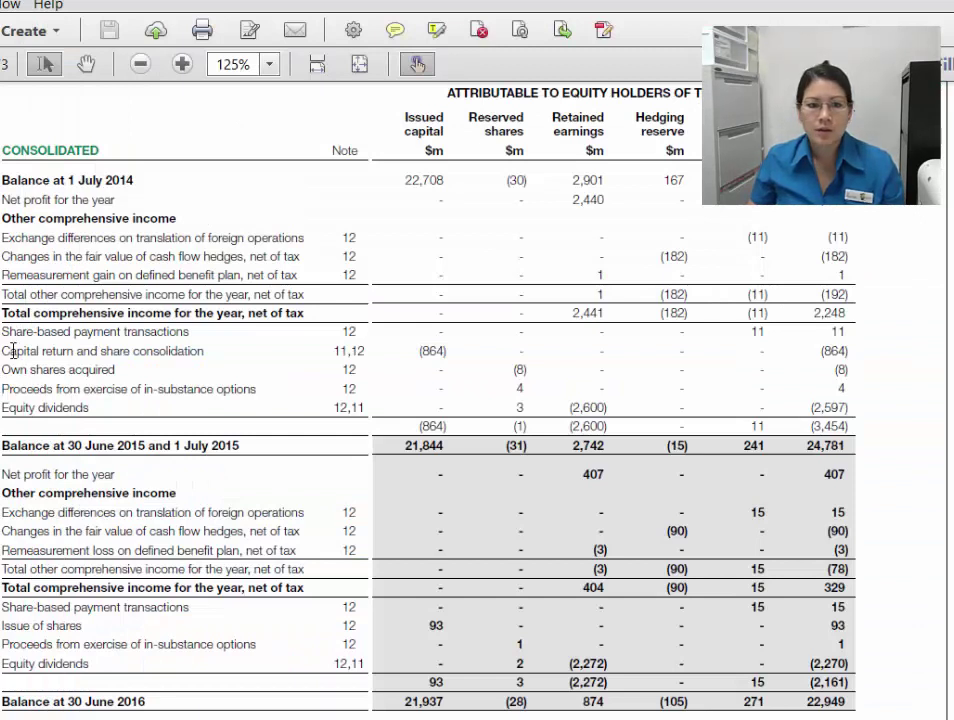
drag(4, 351, 136, 364)
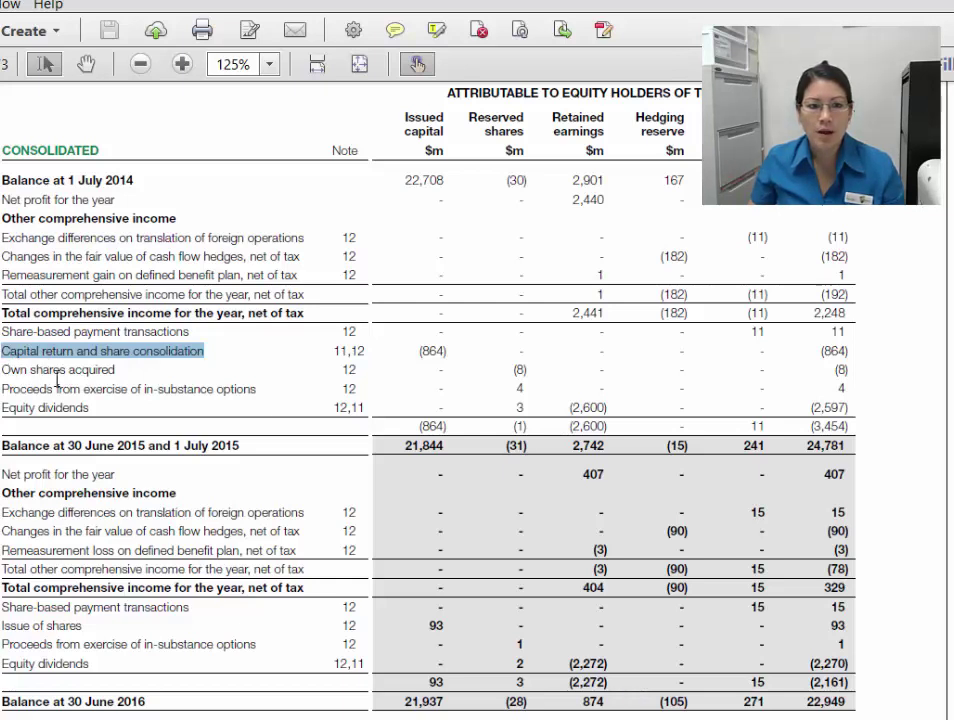
drag(20, 391, 153, 390)
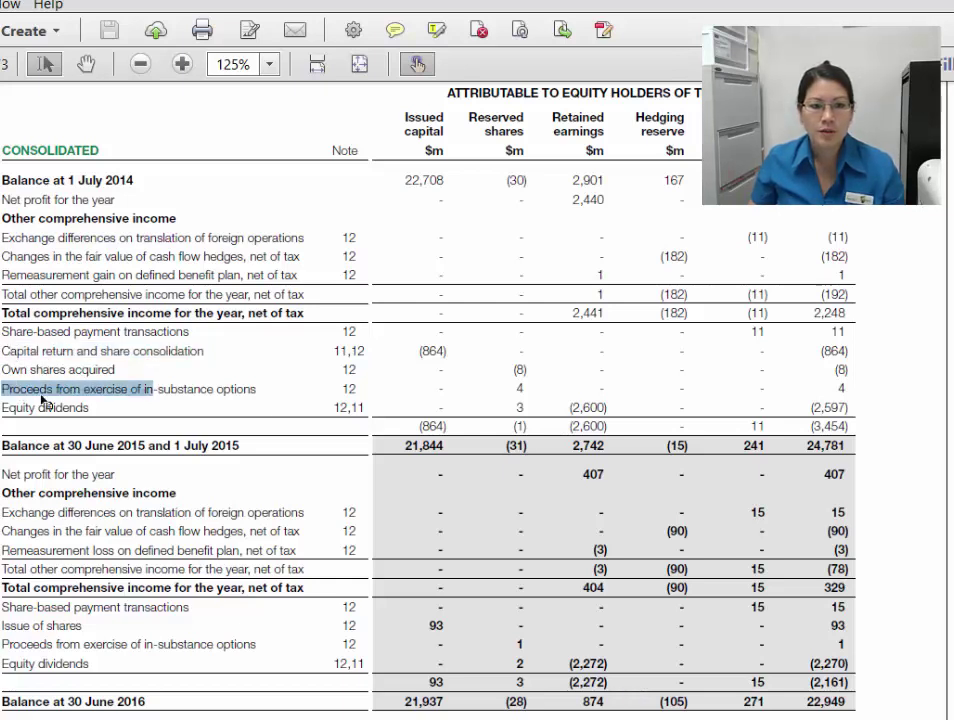
Step: Copy the Capital return and share consolidation and Own shares acquired labels from the PDF and return to Excel
drag(6, 352, 110, 370)
key(ctrl+c)
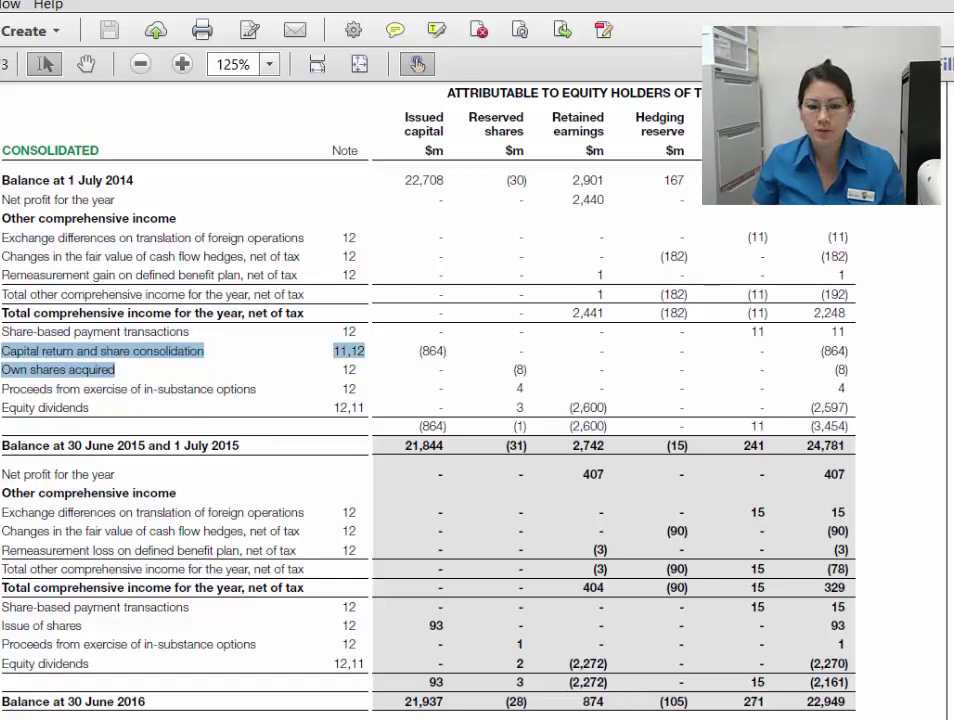
key(alt+Tab)
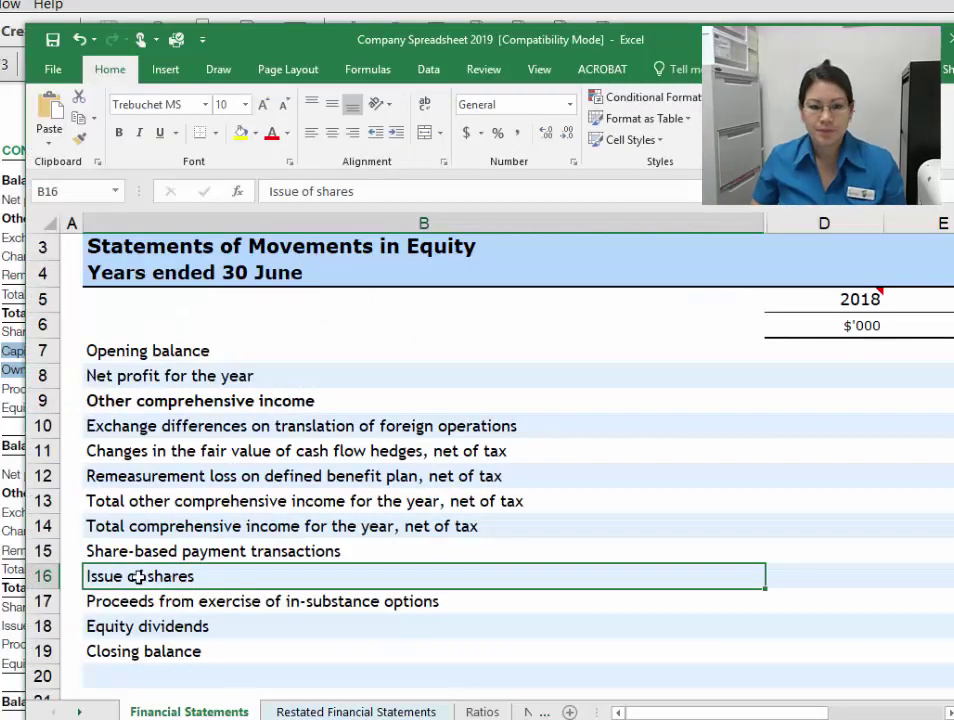
Step: Insert two blank rows above Issue of shares in the Statements of Movements in Equity
click(43, 576)
right_click(43, 576)
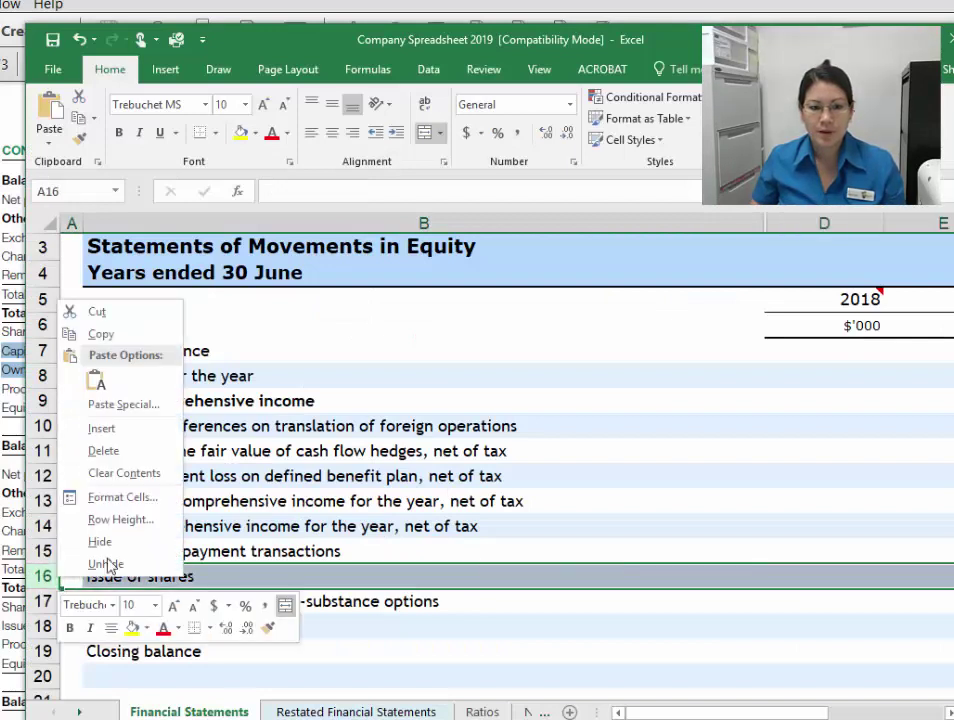
click(104, 430)
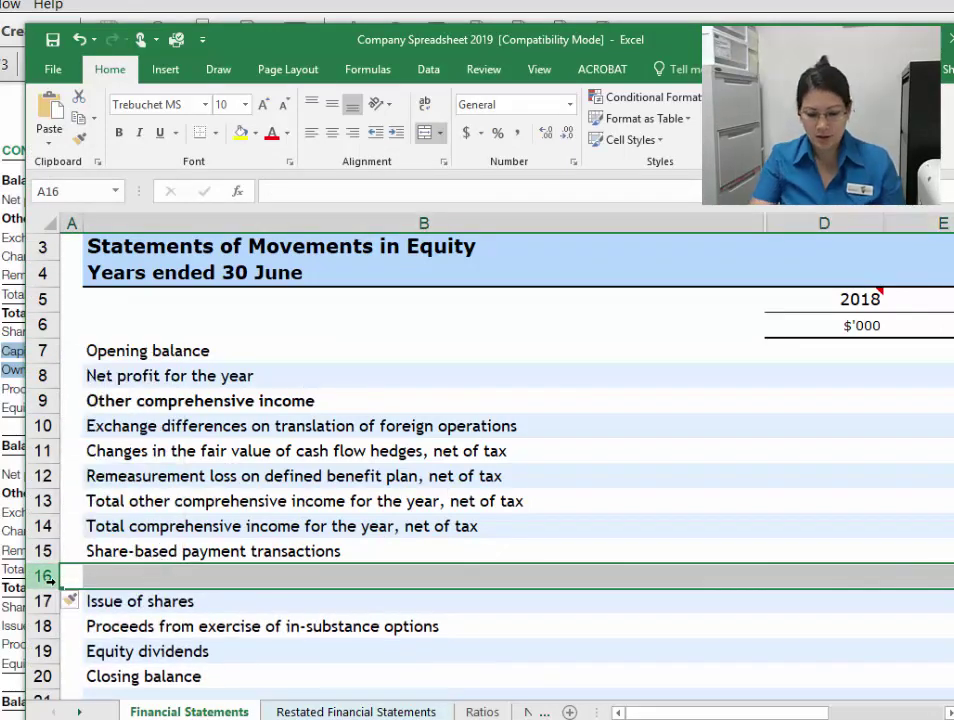
key(ctrl+plus)
Step: Paste the copied labels into the two new rows and remove the note numbers 11,12 from Capital return and share consolidation
click(132, 577)
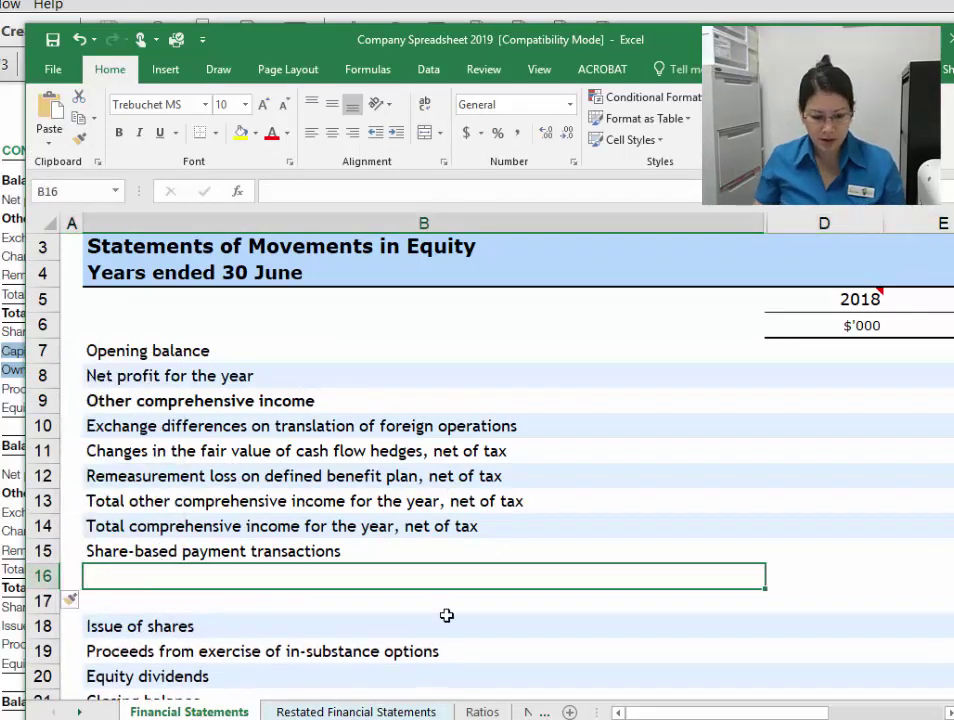
key(ctrl+v)
click(447, 576)
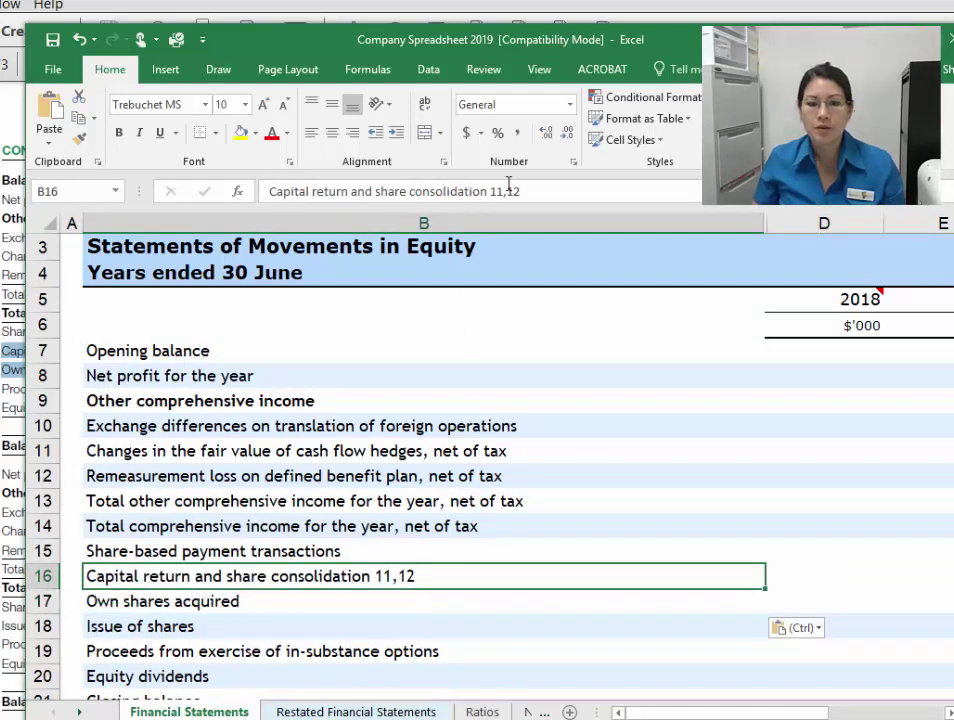
click(544, 191)
key(BackSpace)
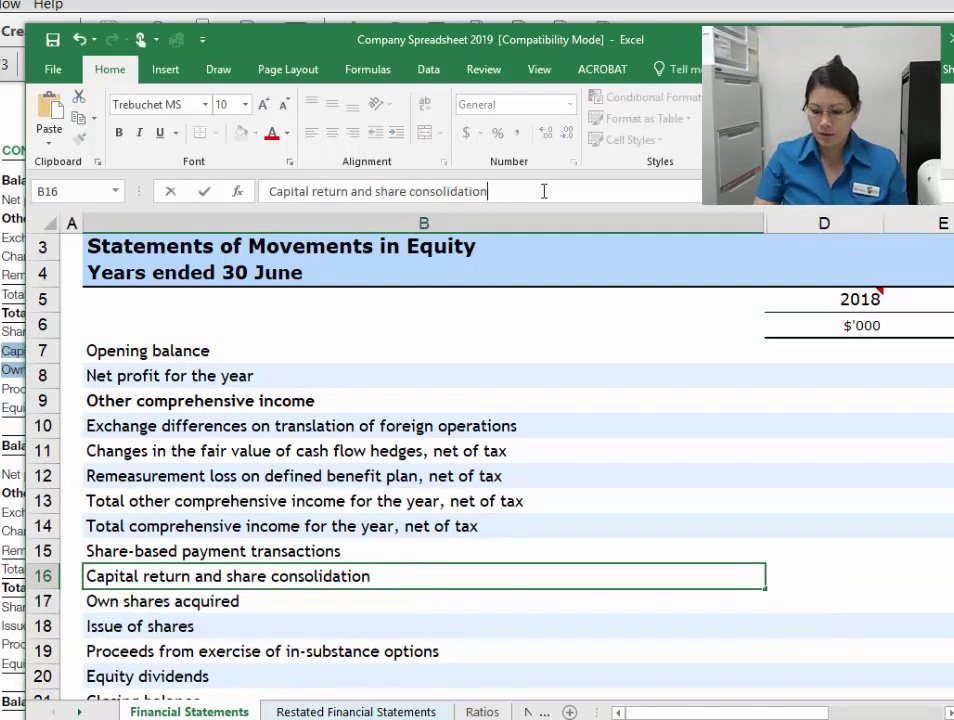
key(Return)
Step: Enter the 2015 figures -864 for Capital return and share consolidation and -8 for Own shares acquired
key(Up)
key(Right)
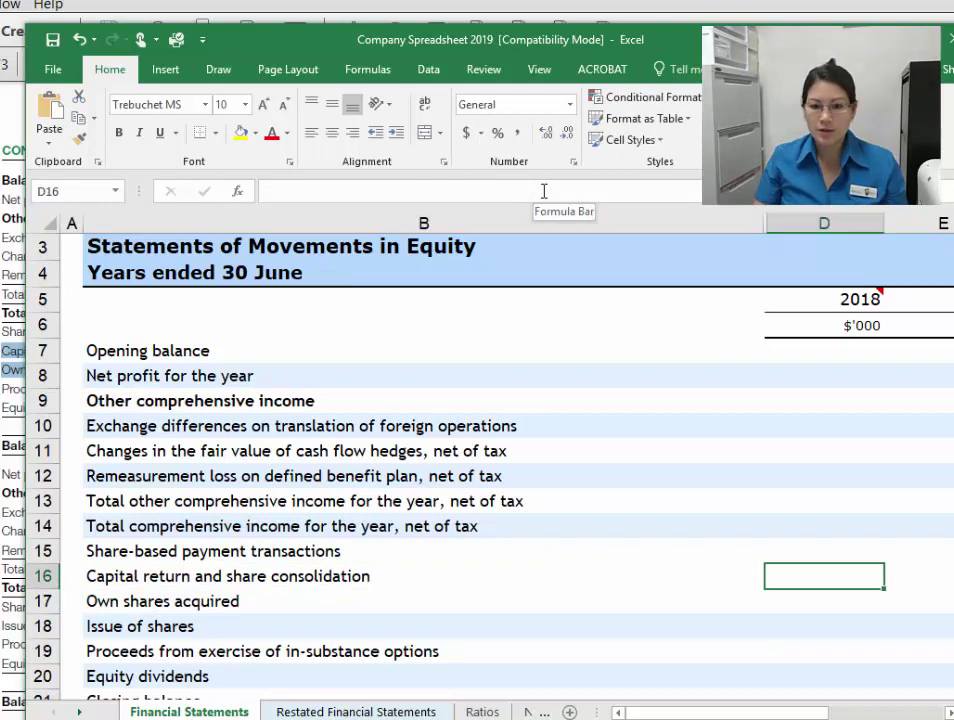
key(Right)
key(Right)
key(Right)
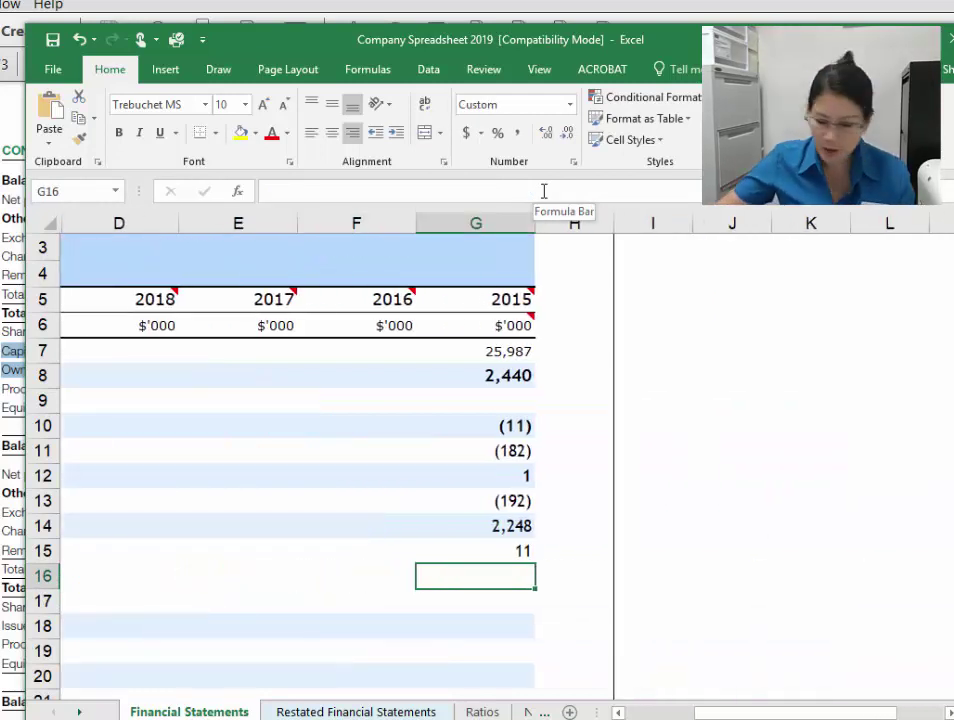
text(-864)
key(Return)
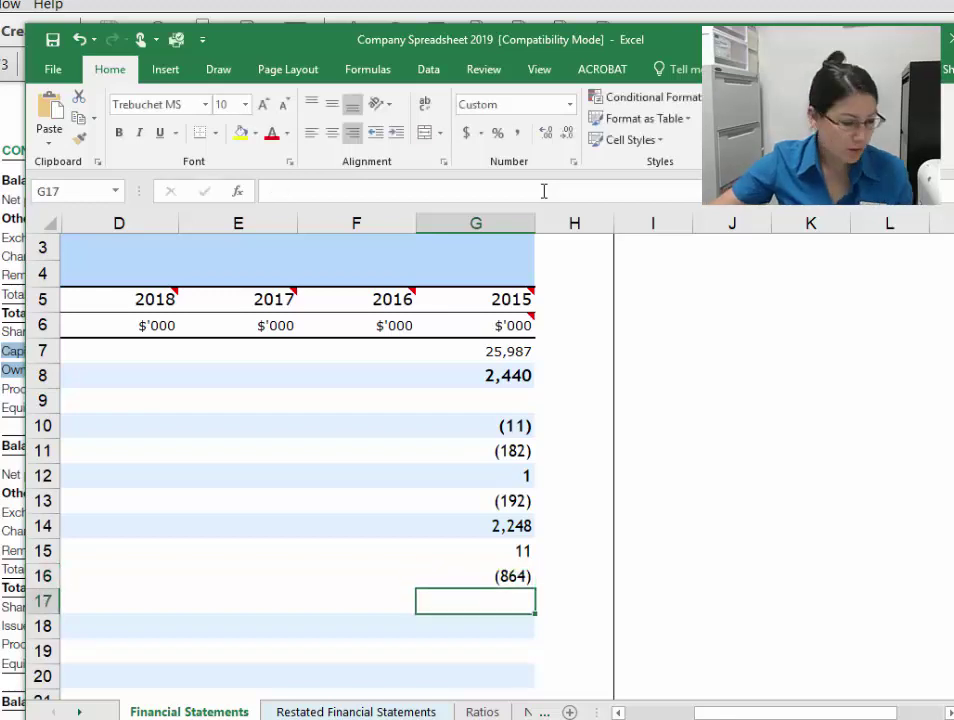
text(-8)
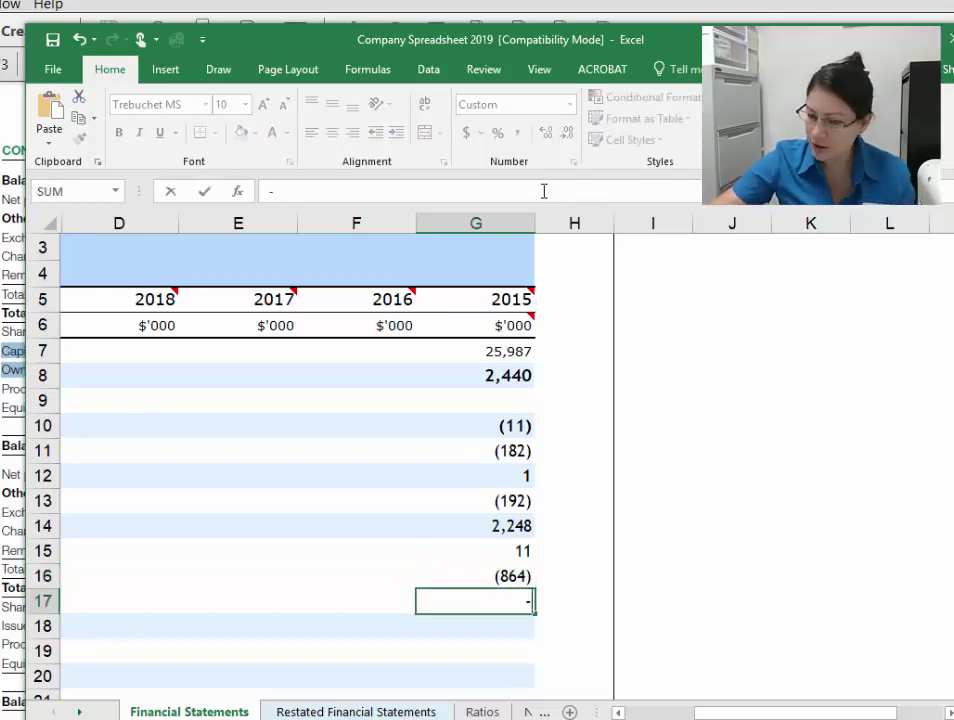
key(Return)
Step: Look up the 2015 proceeds from exercise of in-substance options in the PDF and locate the matching row in Excel
key(alt+Tab)
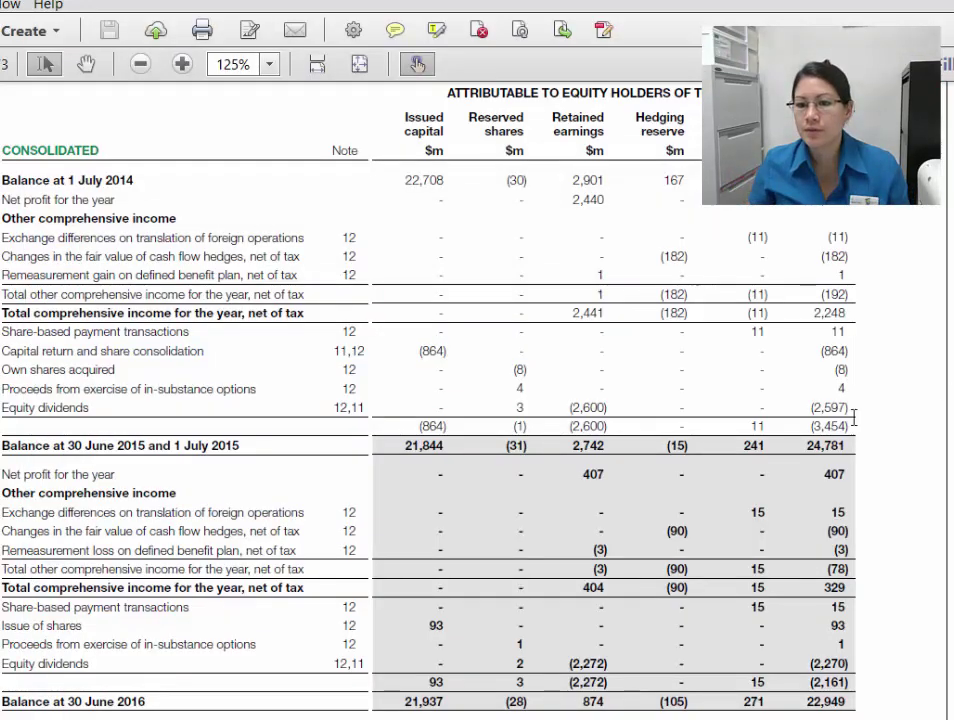
drag(829, 355, 844, 366)
click(845, 389)
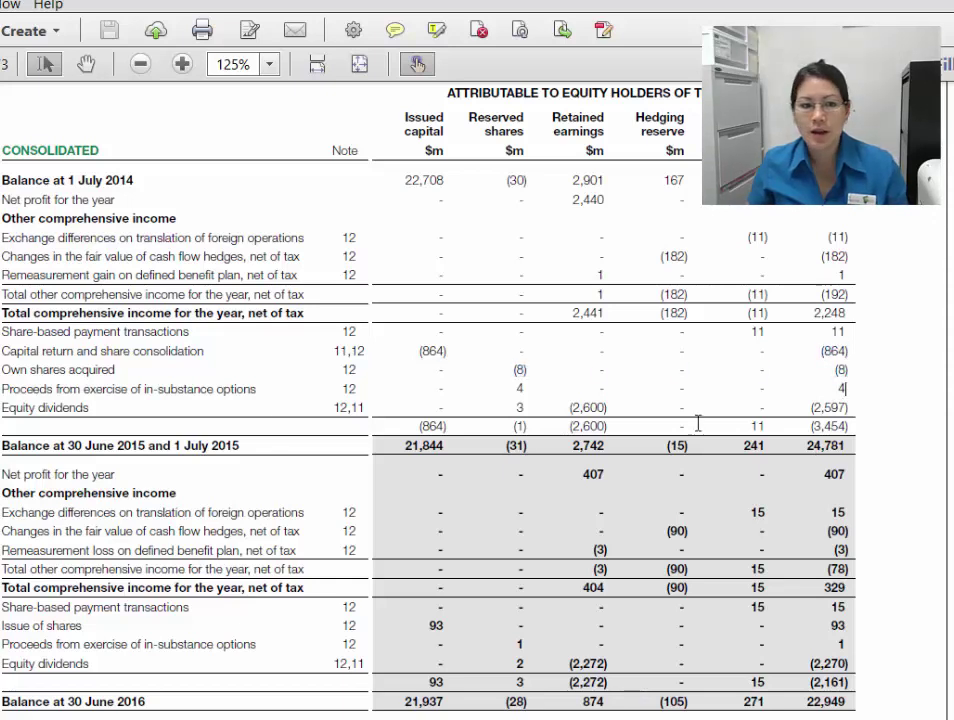
drag(2, 390, 213, 390)
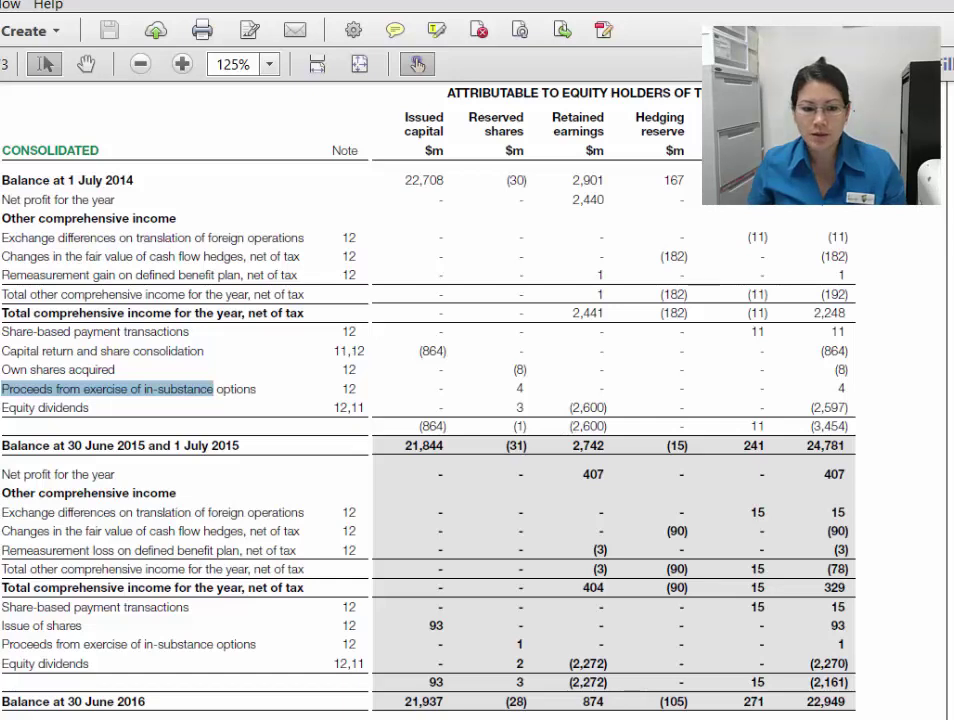
key(alt+Tab)
key(Left)
key(Left)
key(Left)
key(Left)
key(Left)
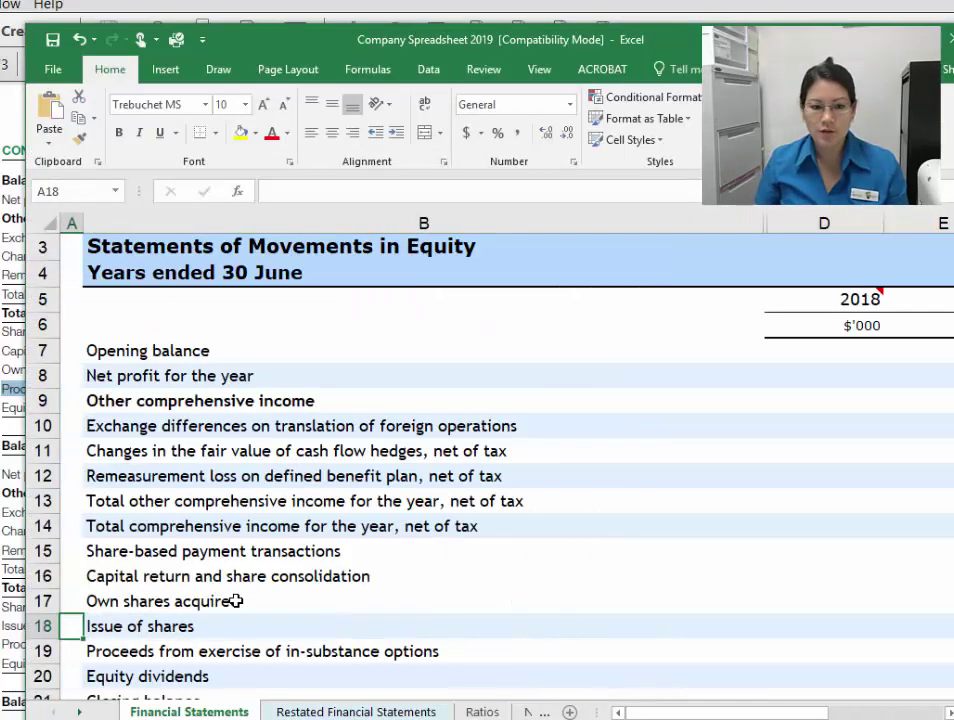
Step: Enter 4 as the 2015 figure for Proceeds from exercise of in-substance options
key(Right)
key(Down)
key(Right)
key(Right)
key(Right)
key(Right)
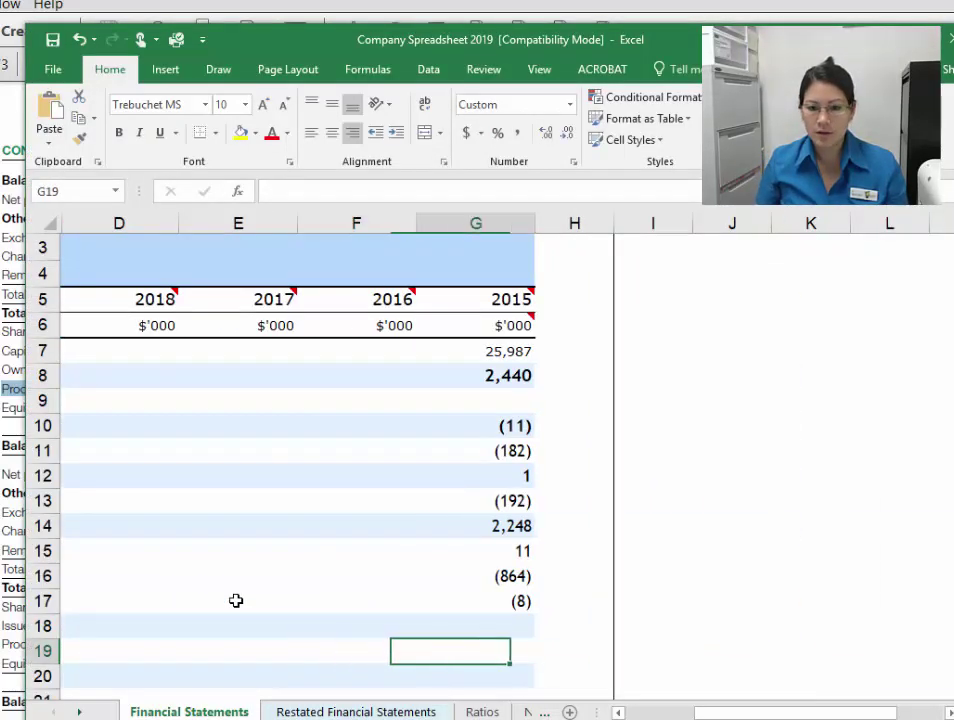
text(4)
key(Return)
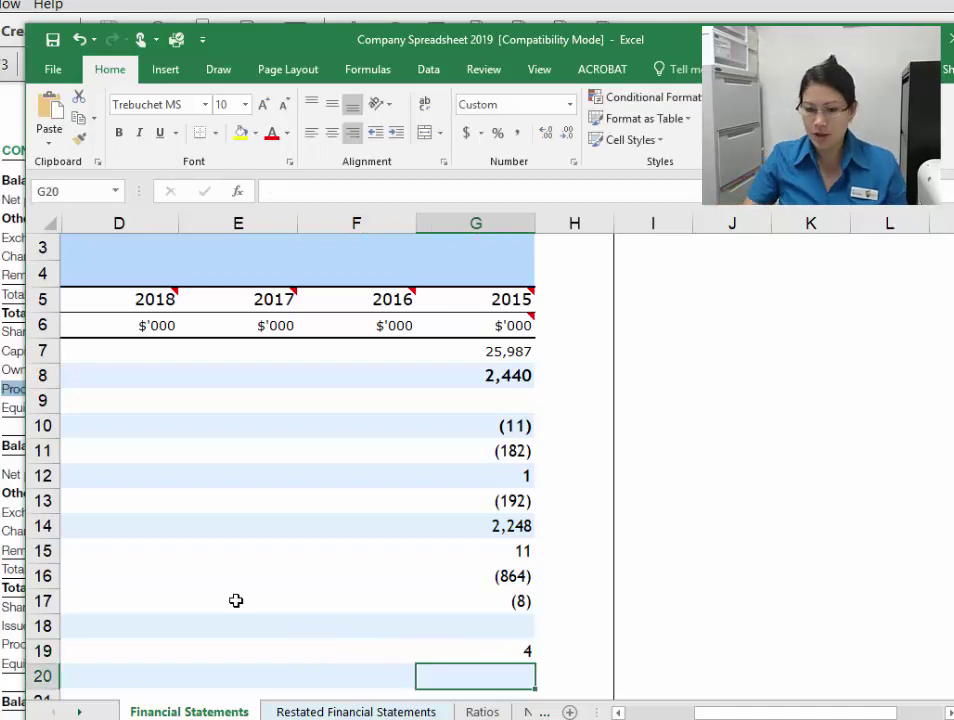
Step: Check the label of row 20 in the Statements of Movements in Equity and return to its 2015 cell
key(Up)
key(Up)
key(Down)
key(Down)
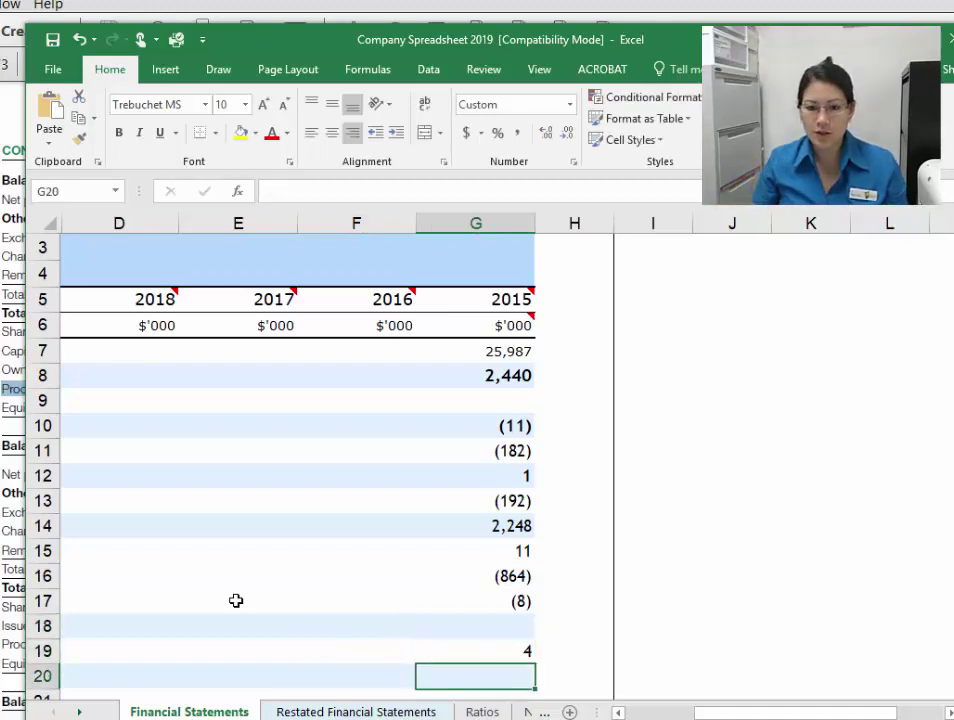
key(Left)
key(Left)
key(Left)
key(Left)
key(Left)
key(Right)
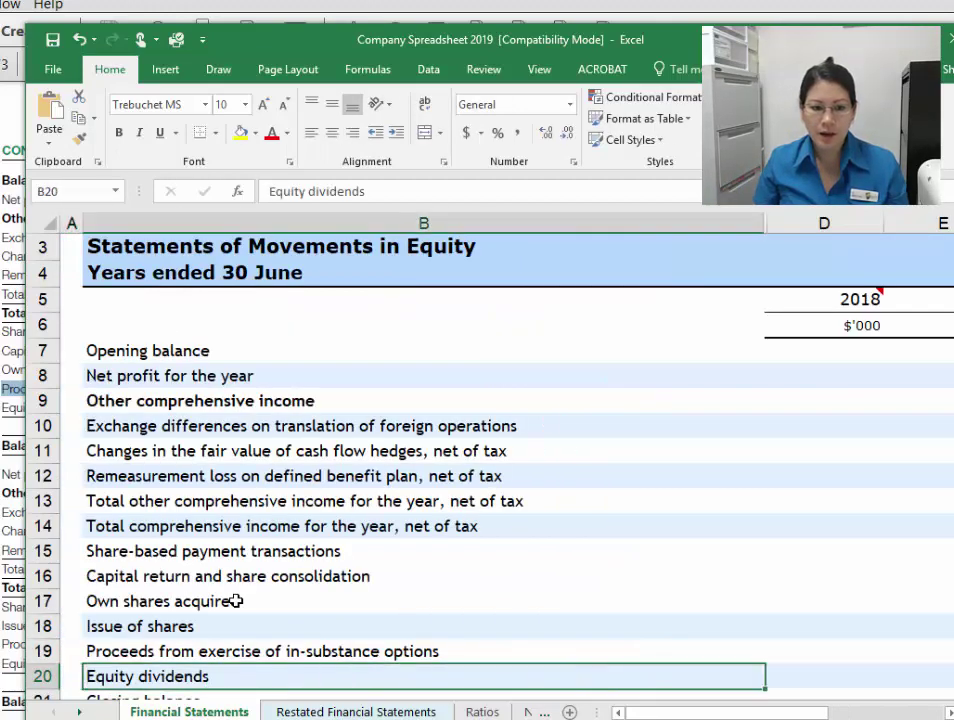
key(Right)
key(Right)
key(Right)
key(Right)
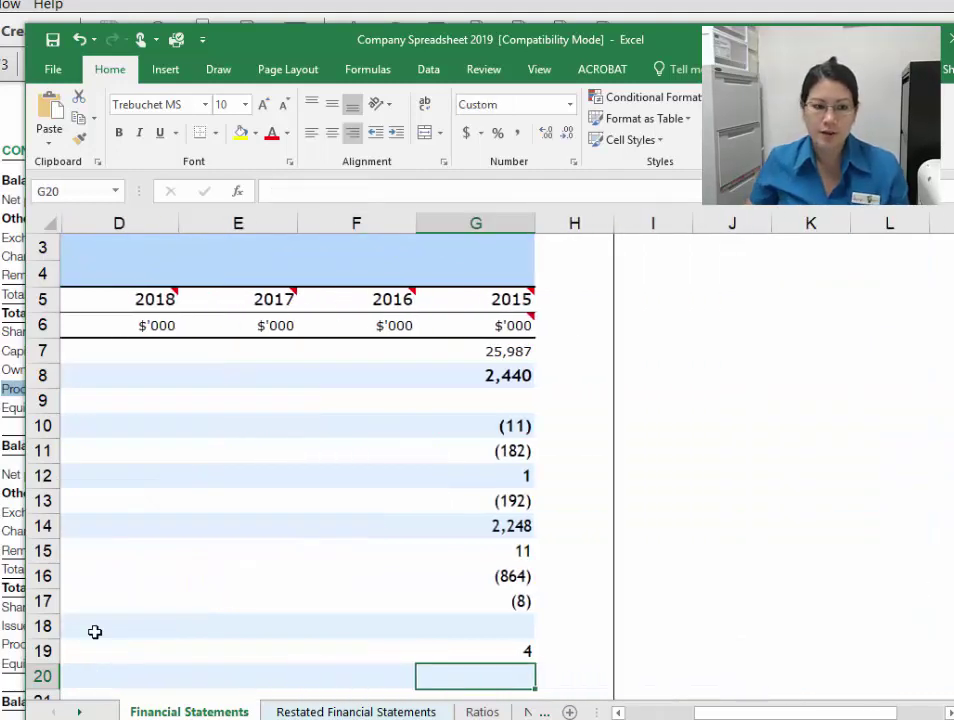
Step: Find the 2015 total equity dividends in the annual report PDF and enter -2597 as the Equity dividends figure in Excel
key(alt+Tab)
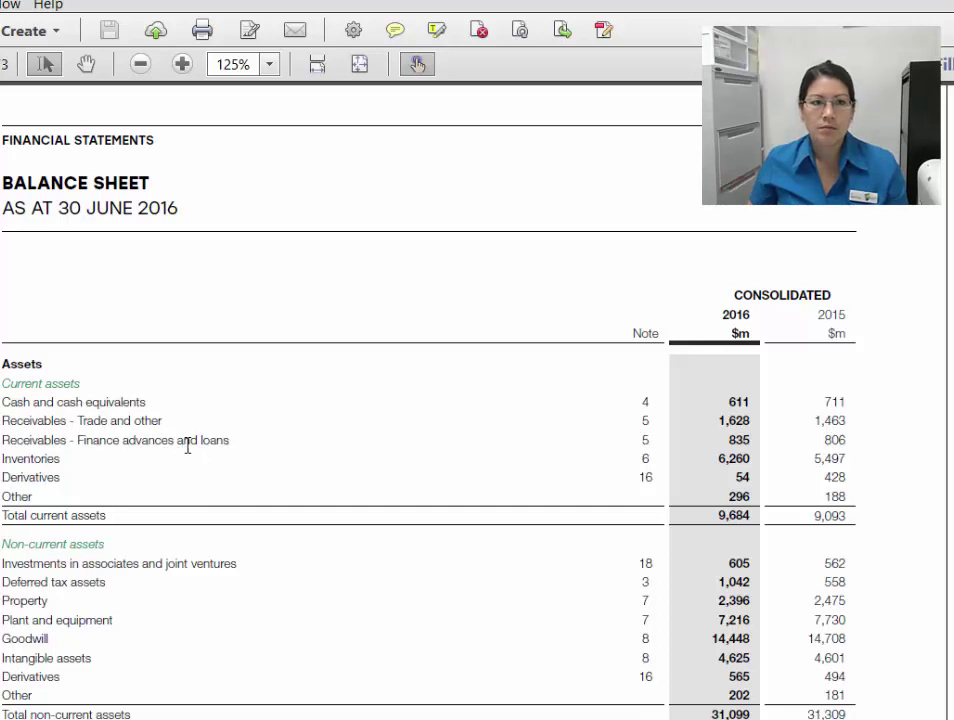
scroll(187, 446, down, 15)
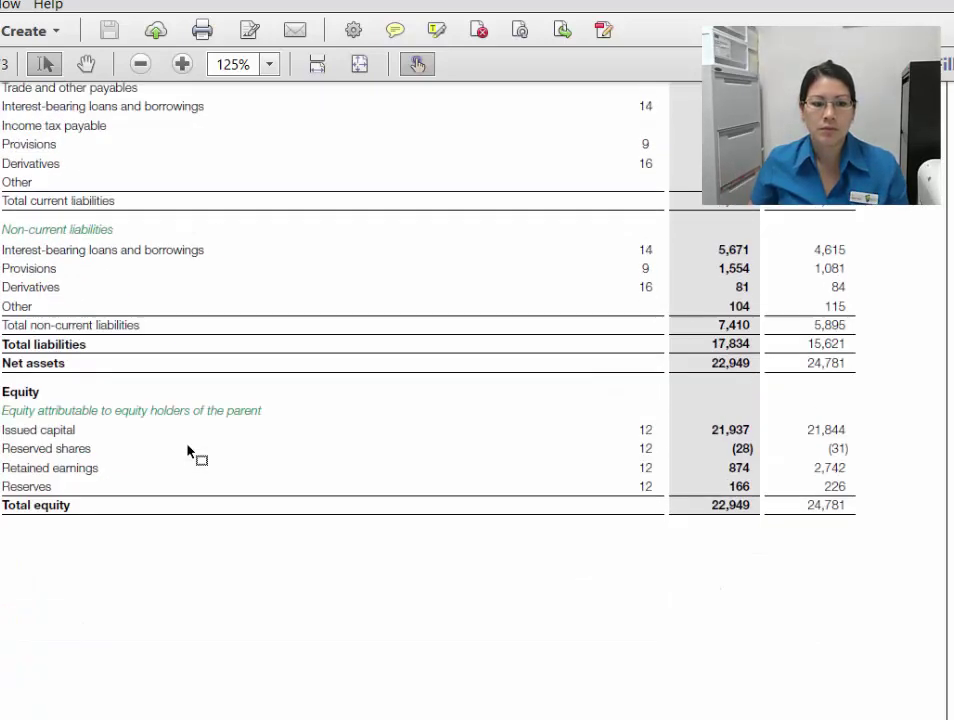
scroll(482, 447, down, 3)
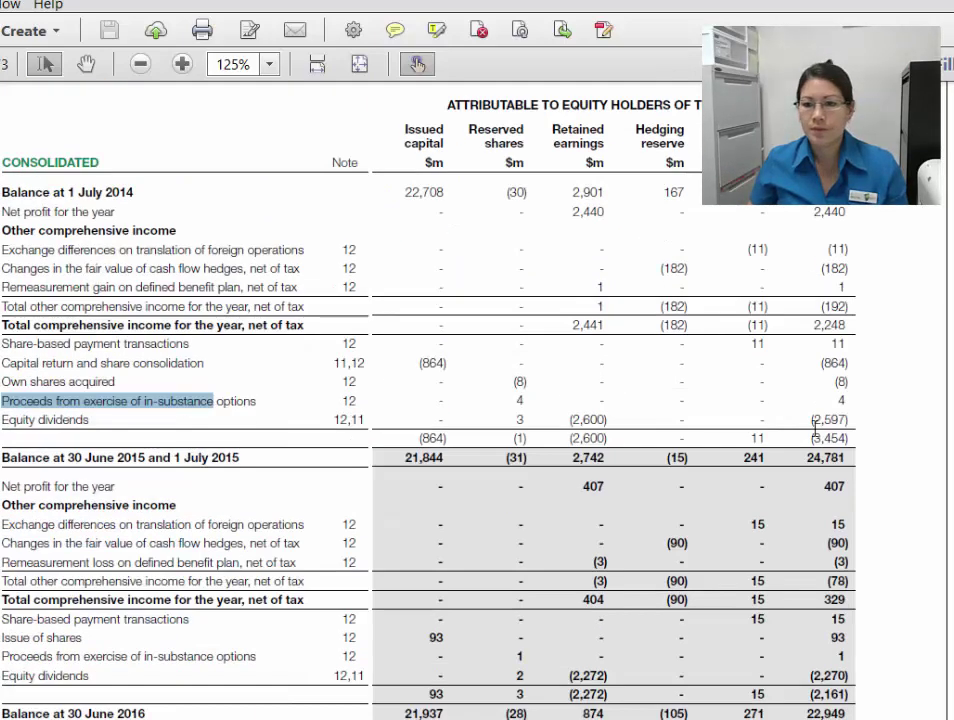
drag(811, 419, 847, 420)
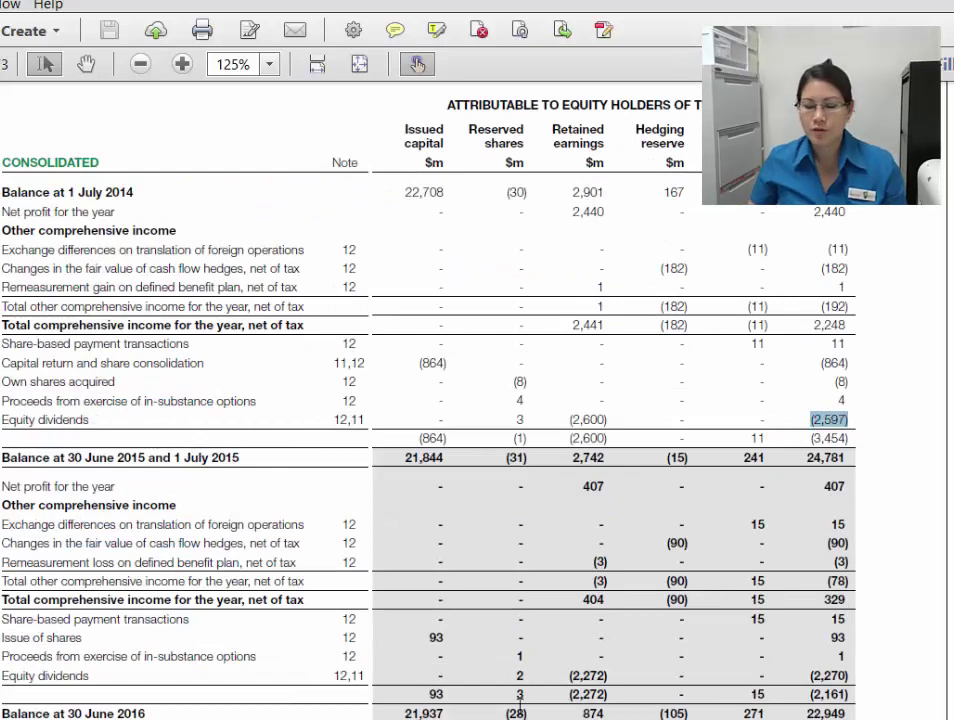
click(150, 719)
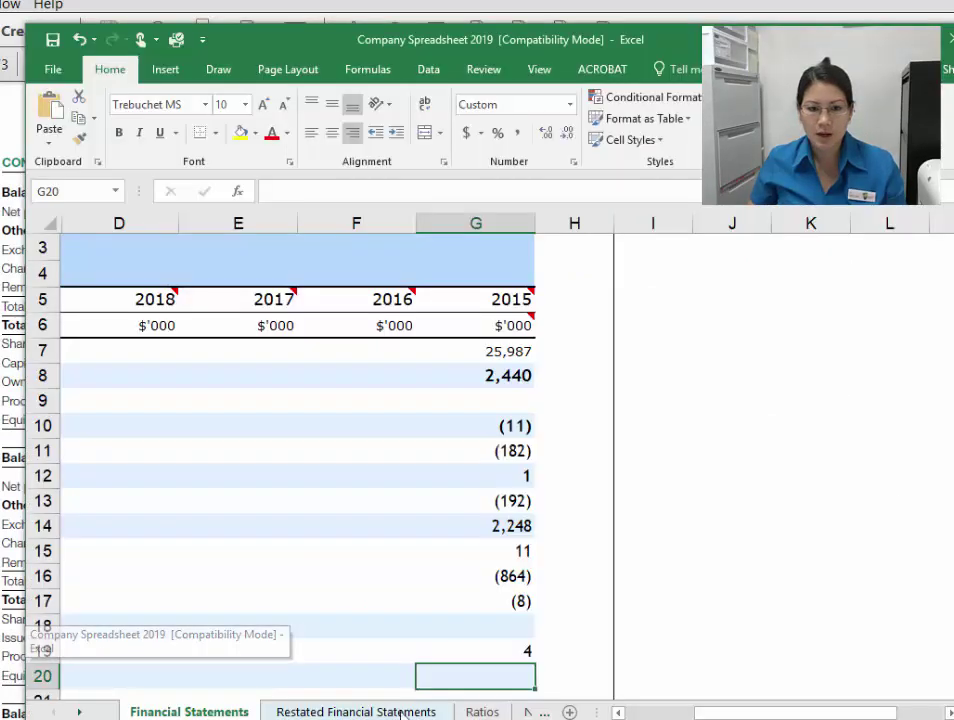
text(-2597)
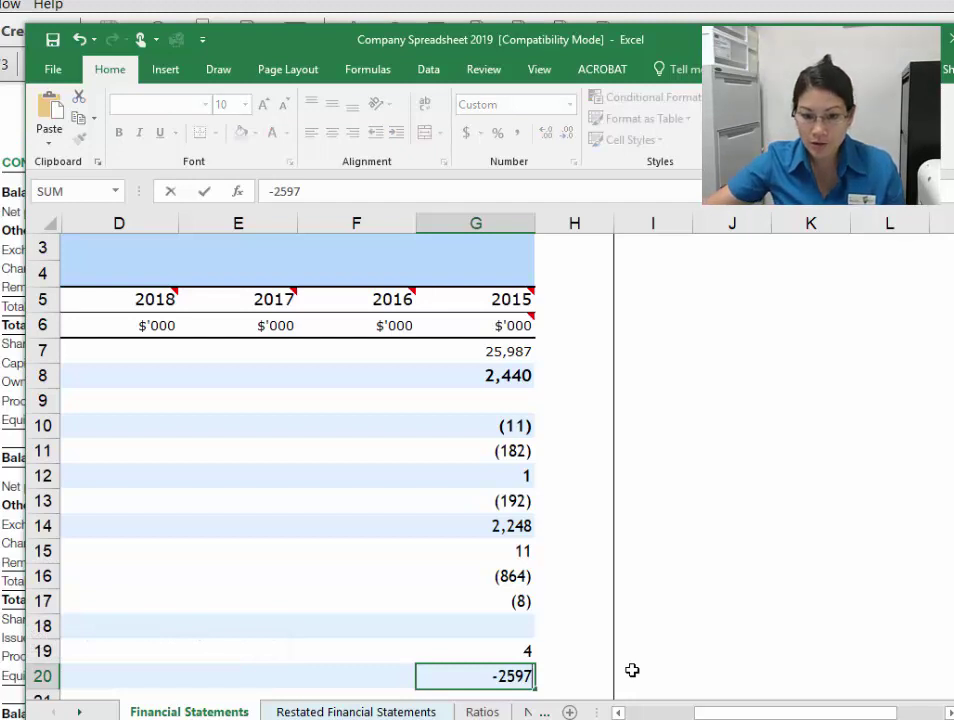
key(Return)
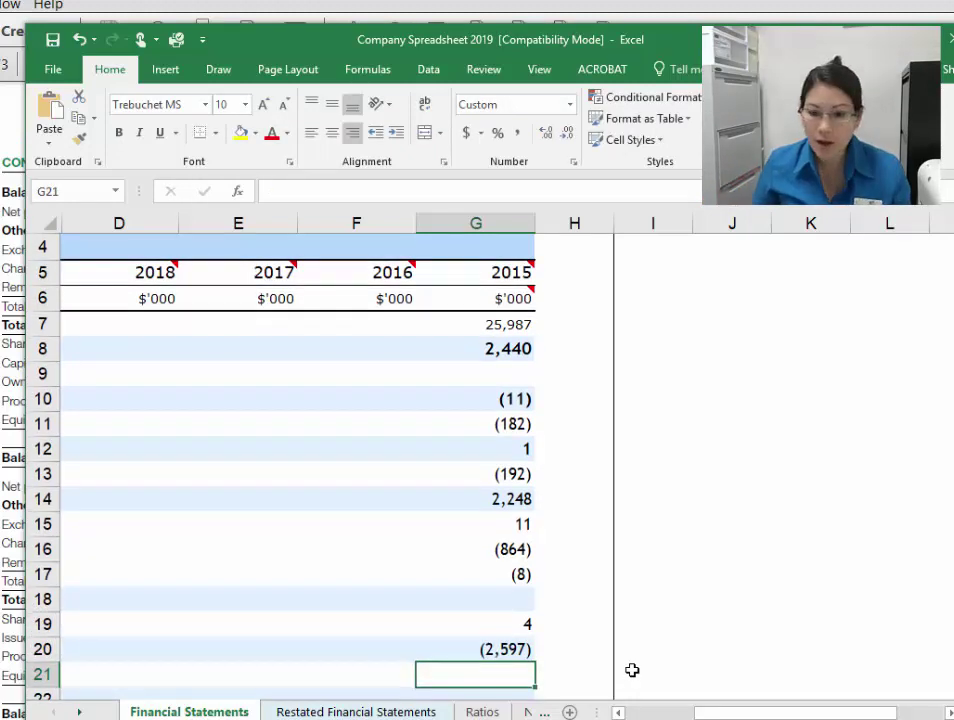
Step: Calculate the 2015 Closing balance in G21 with the formula =G7+G14+SUM(G15:G20)
key(Left)
key(Home)
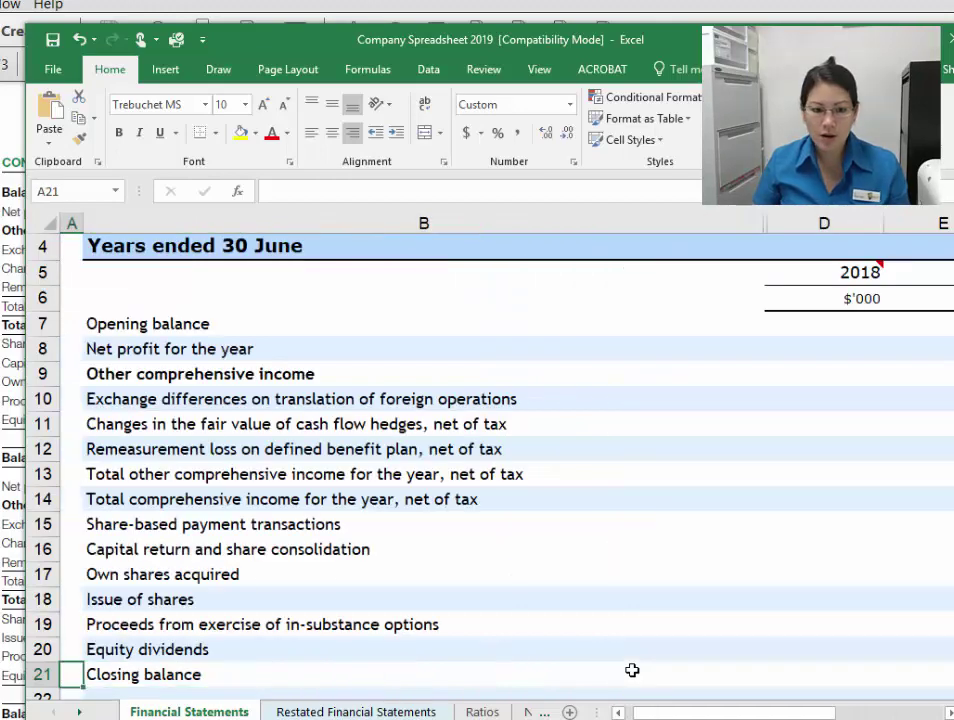
key(Right)
key(Right)
key(Right)
key(Right)
key(Right)
key(Right)
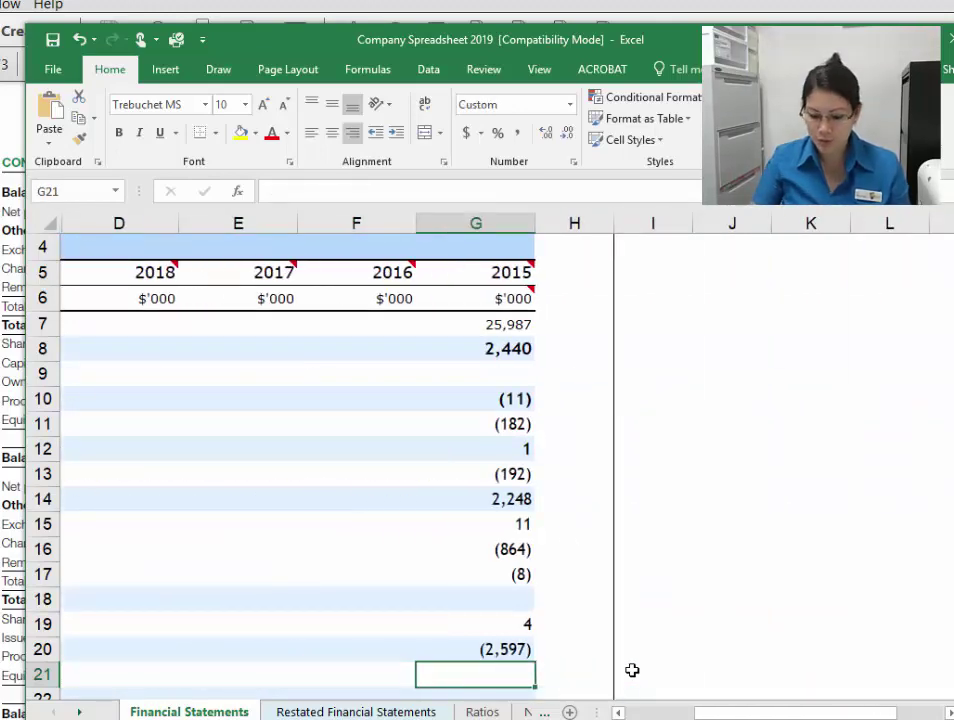
text(=)
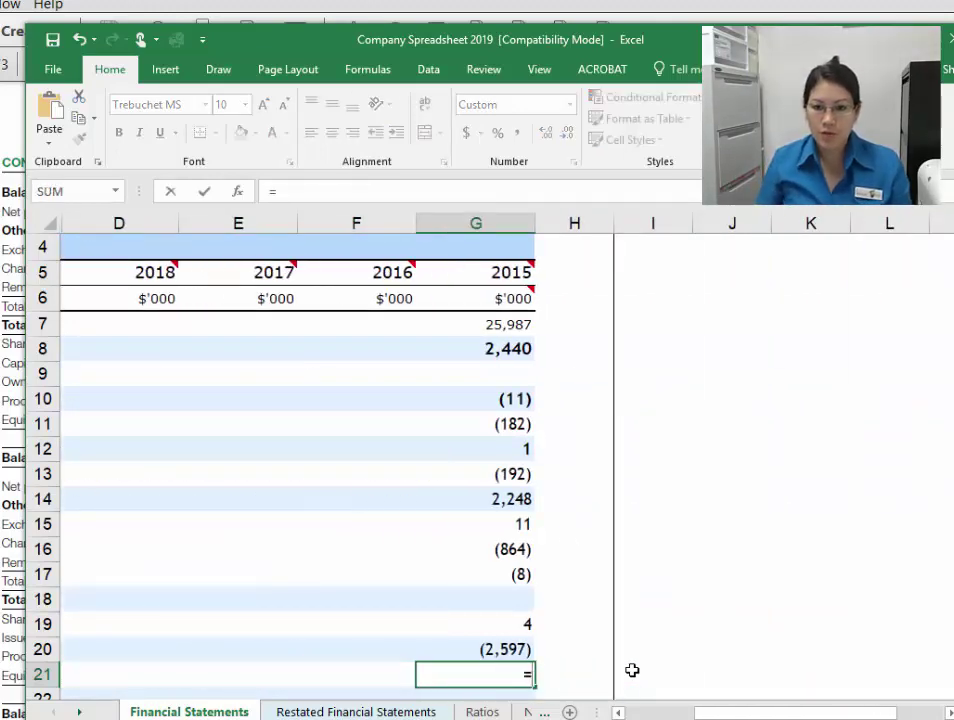
click(511, 331)
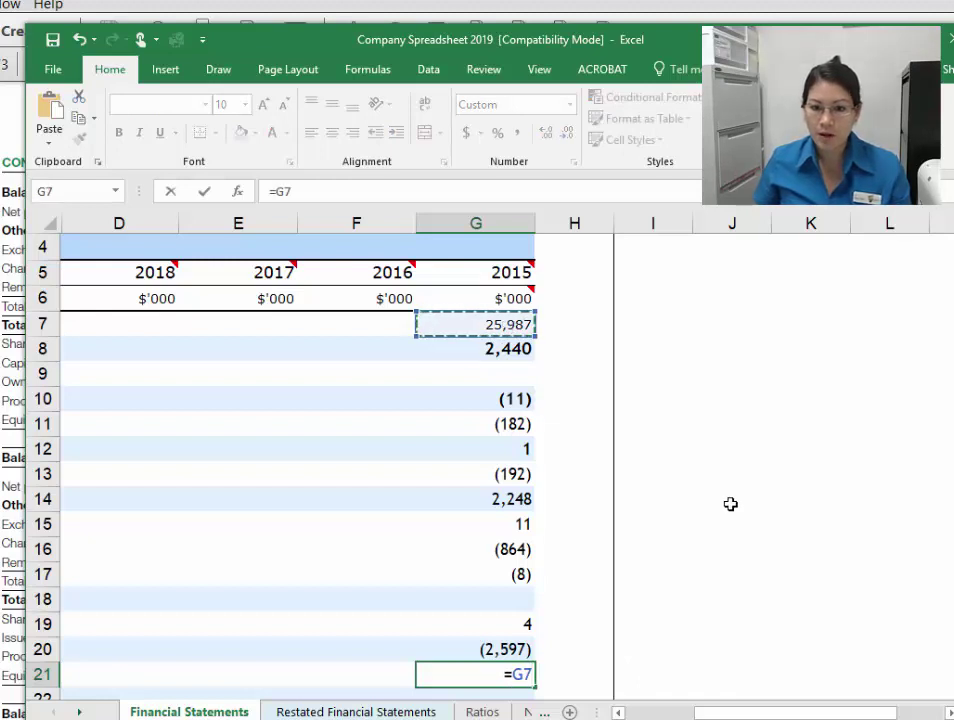
text(+)
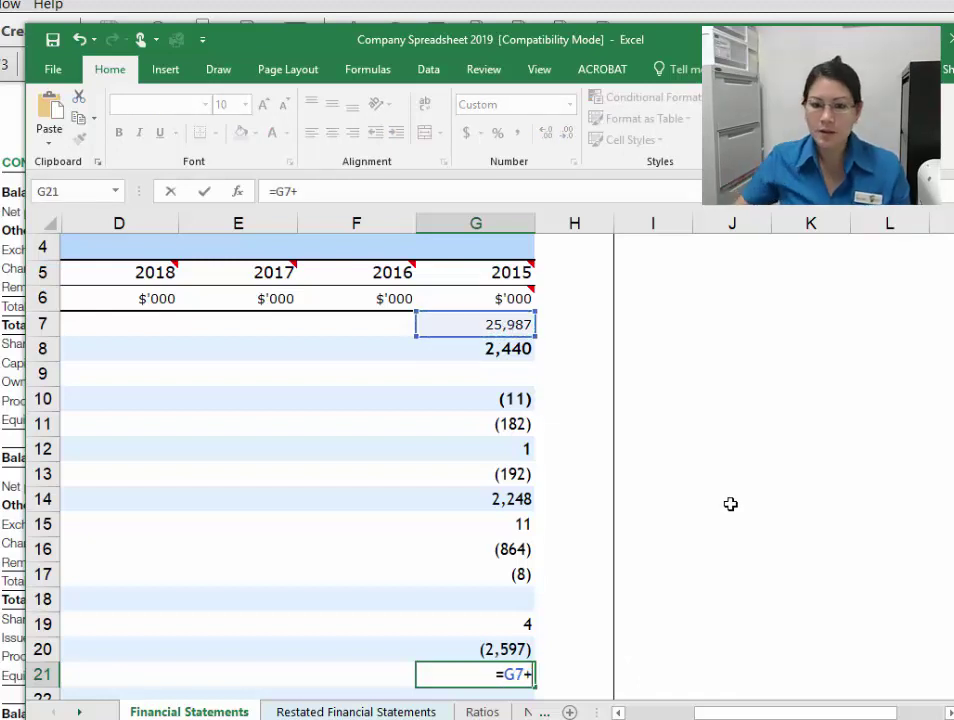
click(486, 502)
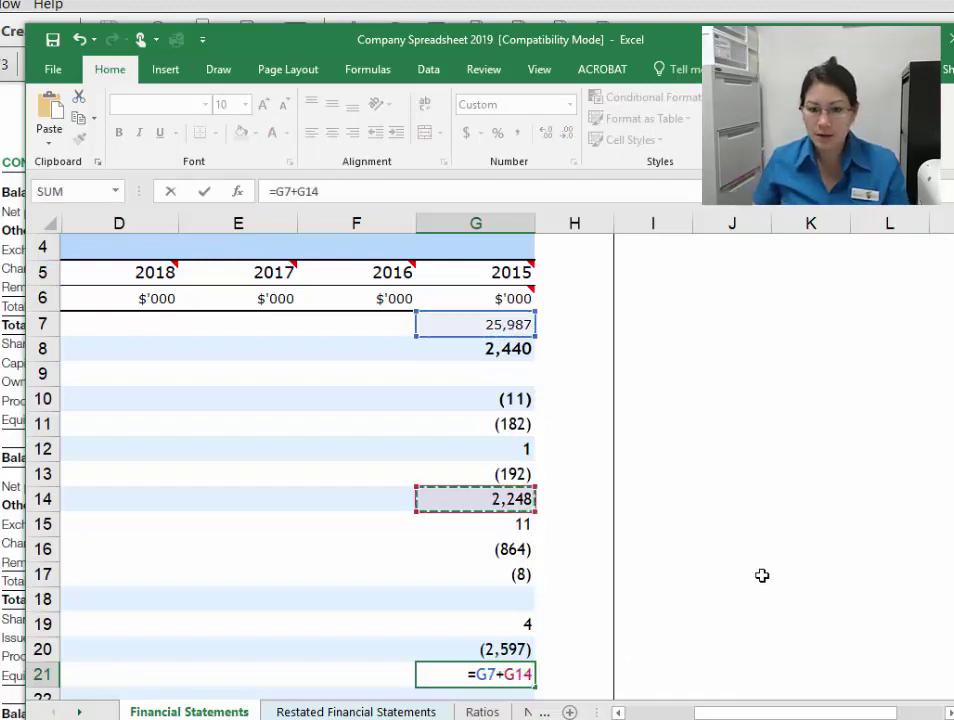
text(+)
text(sum()
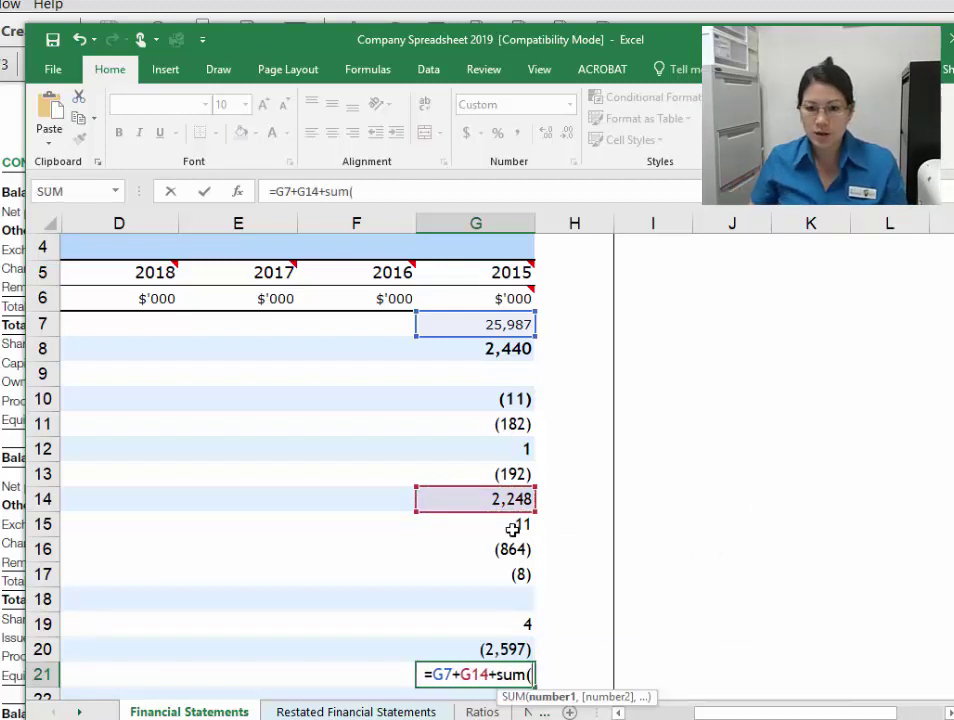
drag(512, 530, 500, 652)
text())
key(Return)
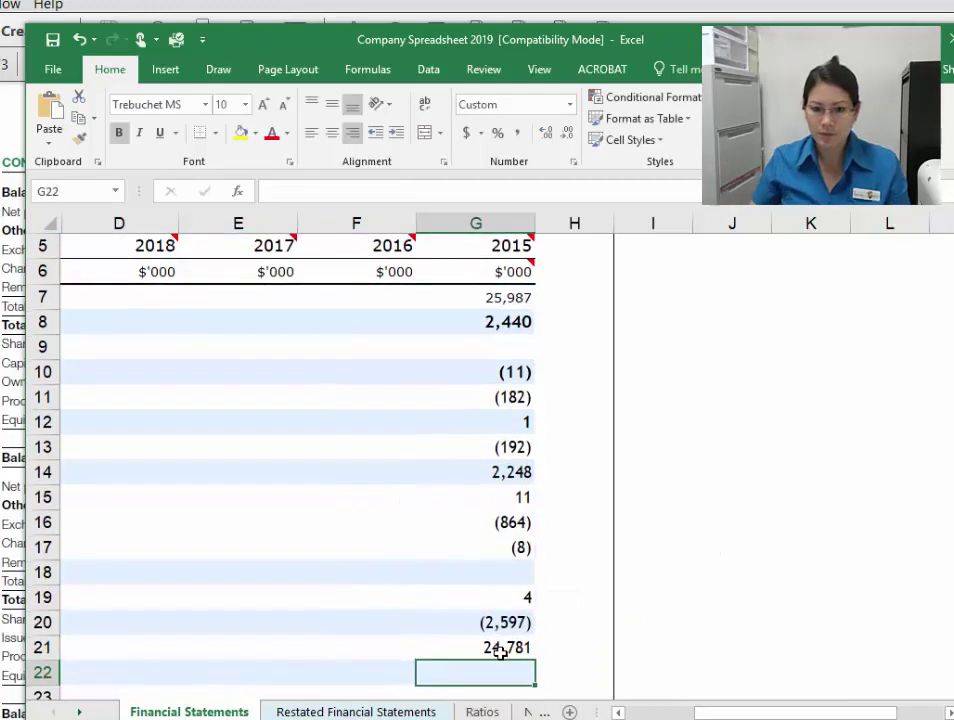
Step: Compare the calculated 2015 closing balance with the total balance at 30 June 2015 in the annual report PDF
click(500, 650)
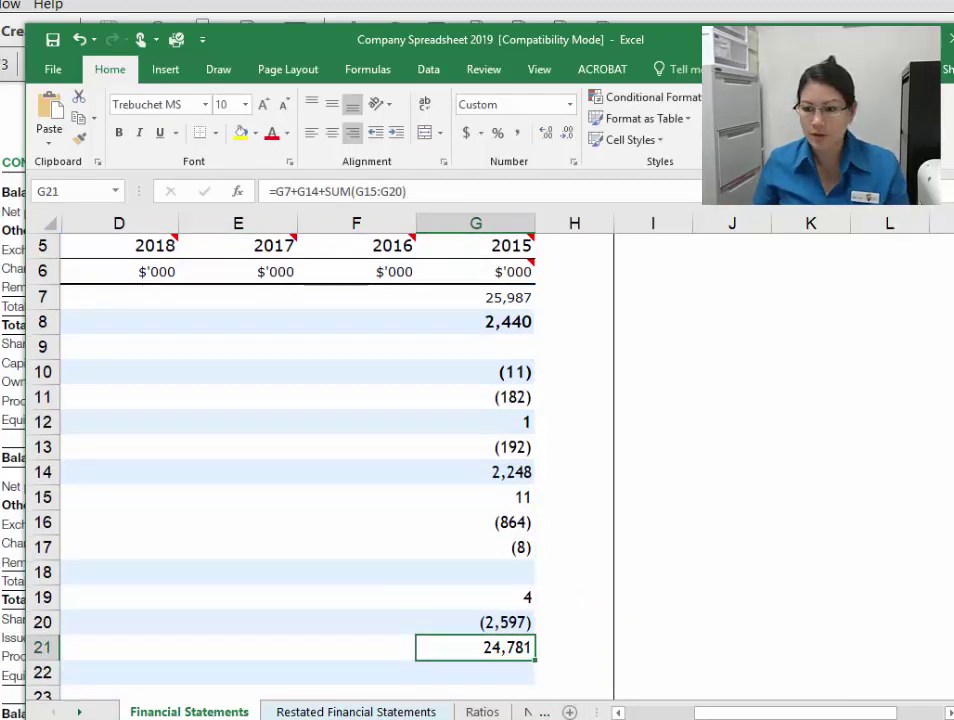
key(alt+Tab)
drag(811, 462, 840, 480)
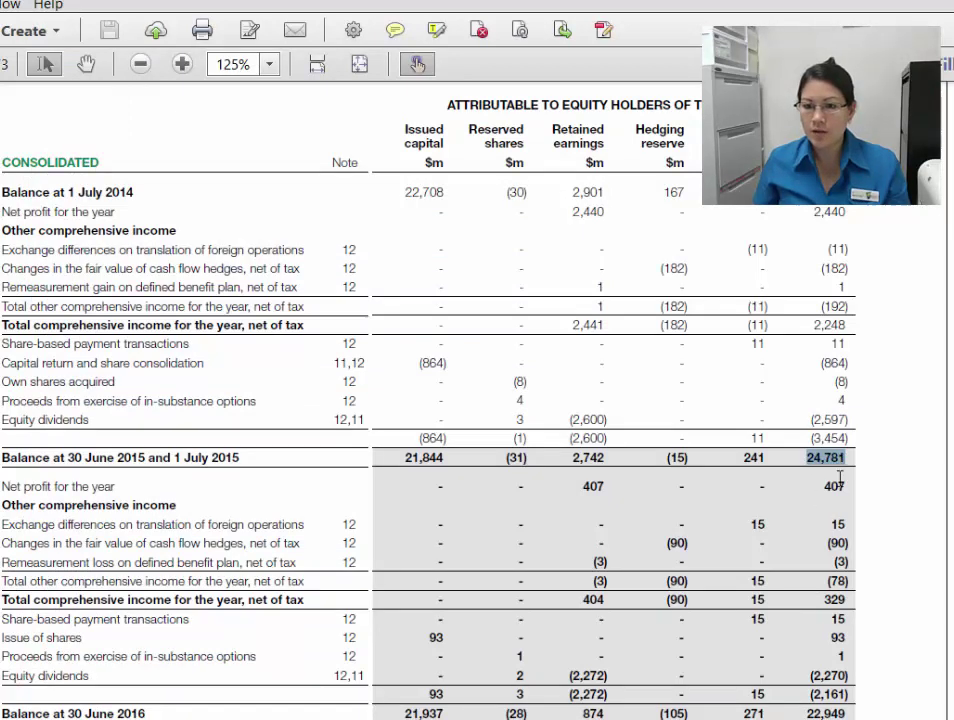
key(alt+Tab)
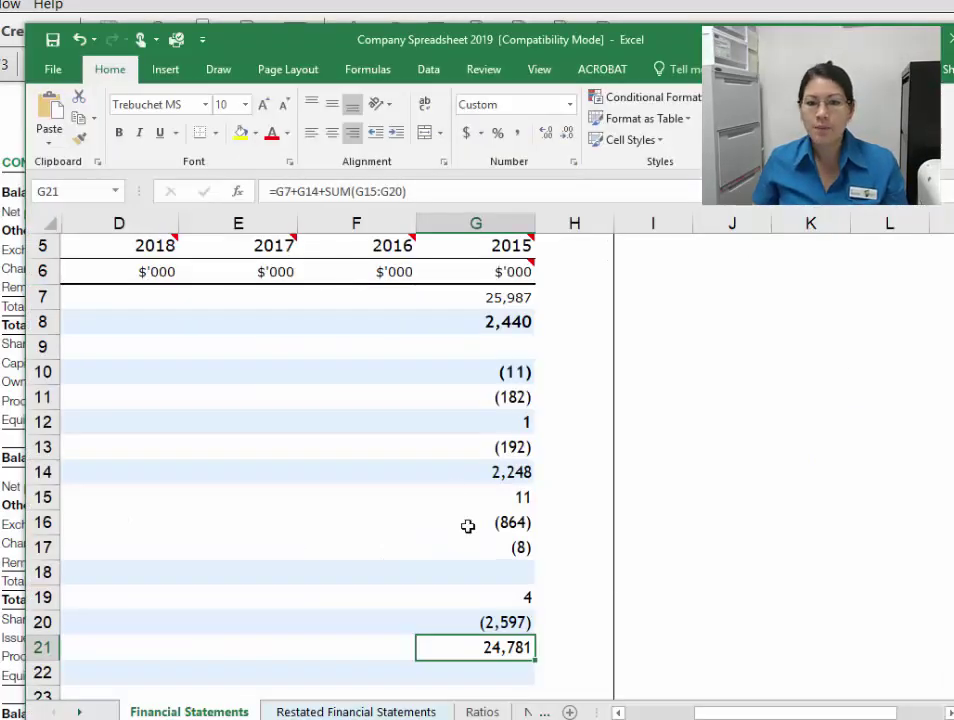
Step: Link the 2016 Opening balance to the 2015 closing balance with =G21 and fill the formula across to 2017 and 2018
click(405, 297)
text(=)
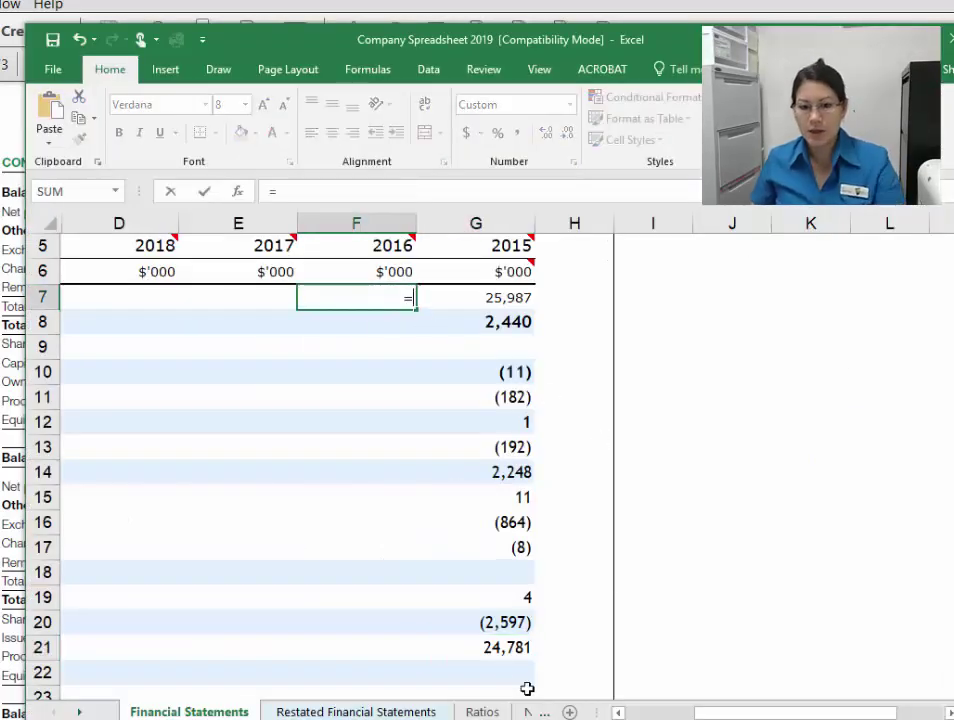
click(503, 645)
key(Return)
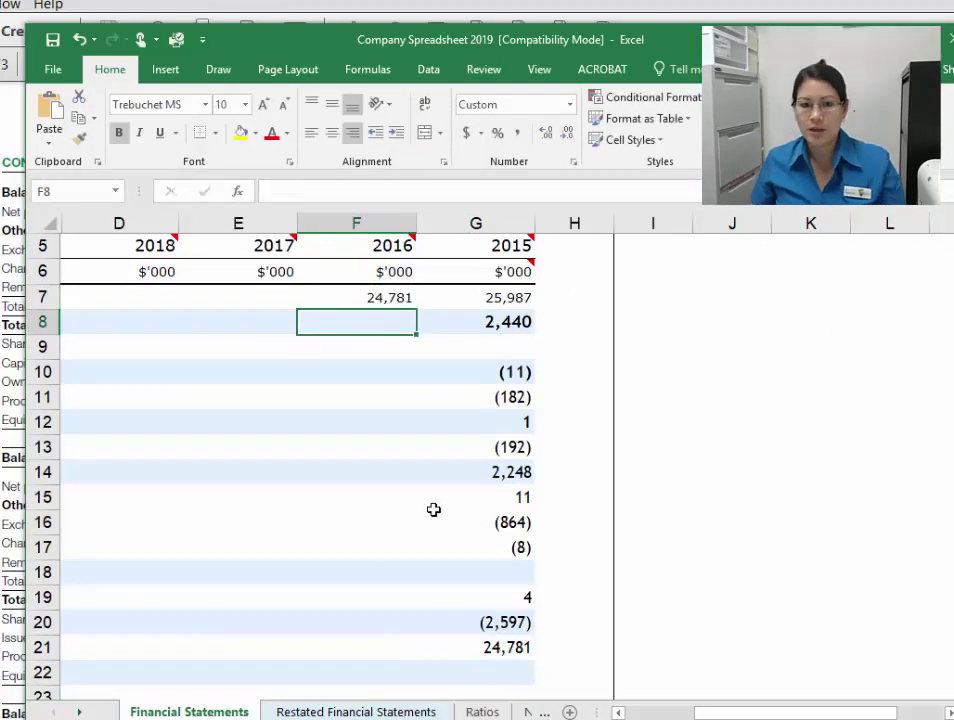
click(390, 300)
drag(237, 316, 110, 305)
click(262, 292)
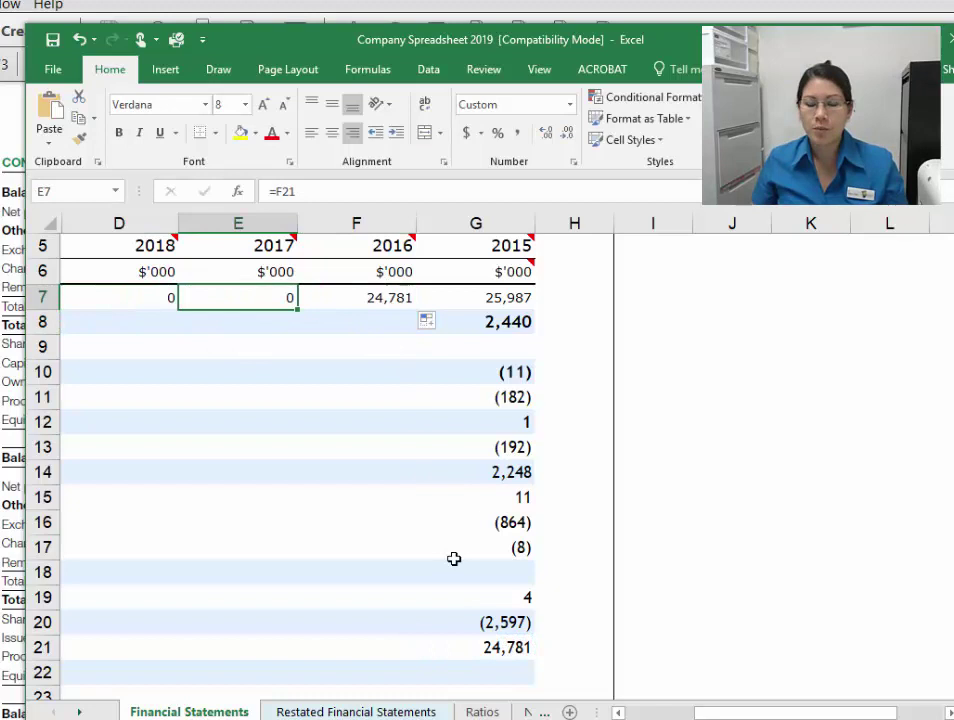
click(383, 302)
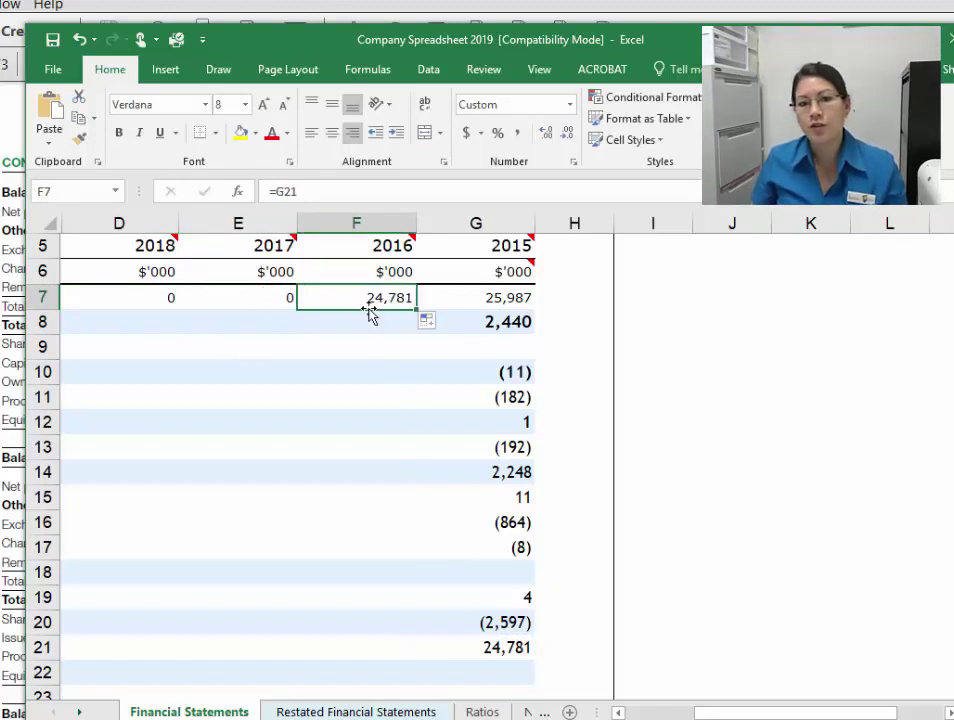
click(371, 323)
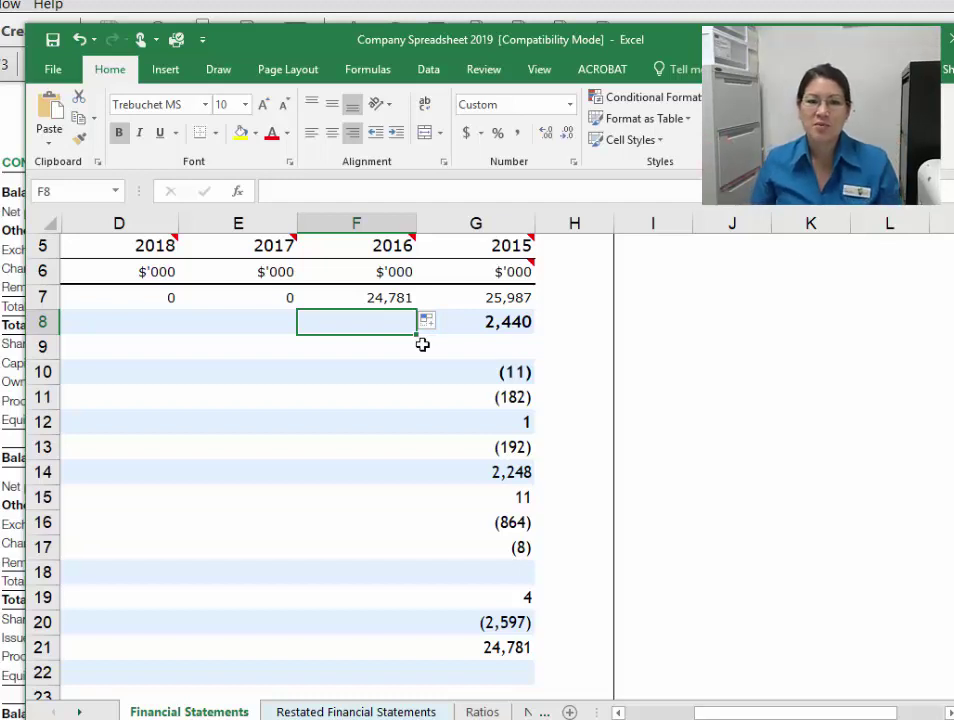
click(272, 249)
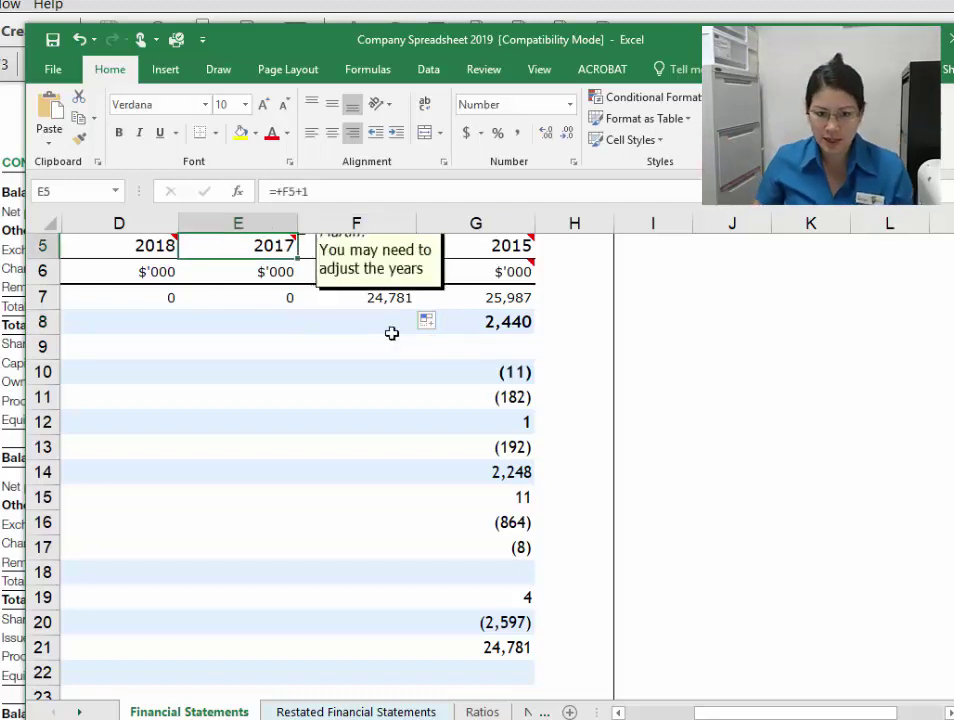
click(140, 245)
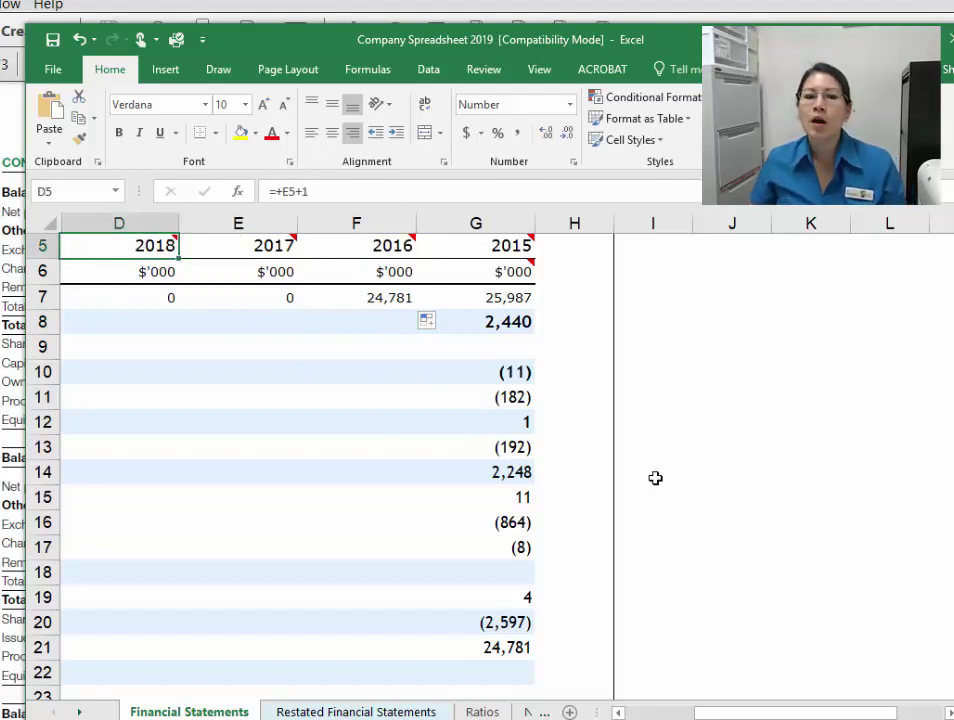
Step: Make all 2015 figures from Net profit for the year to Closing balance (G8:G21) uniformly bold
click(522, 644)
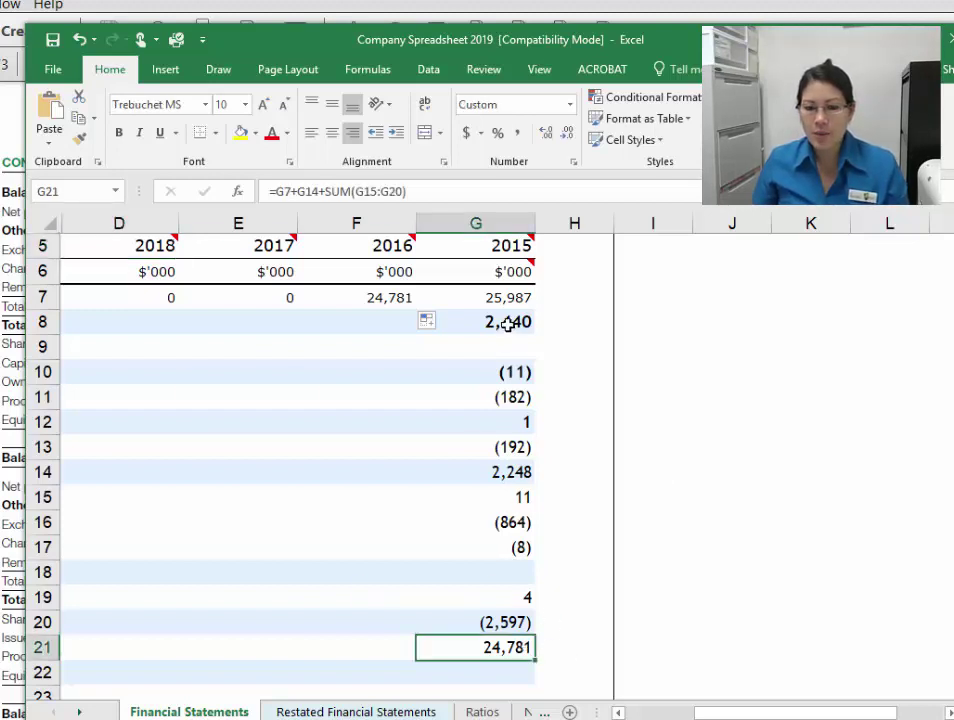
drag(440, 322, 510, 648)
key(ctrl+b)
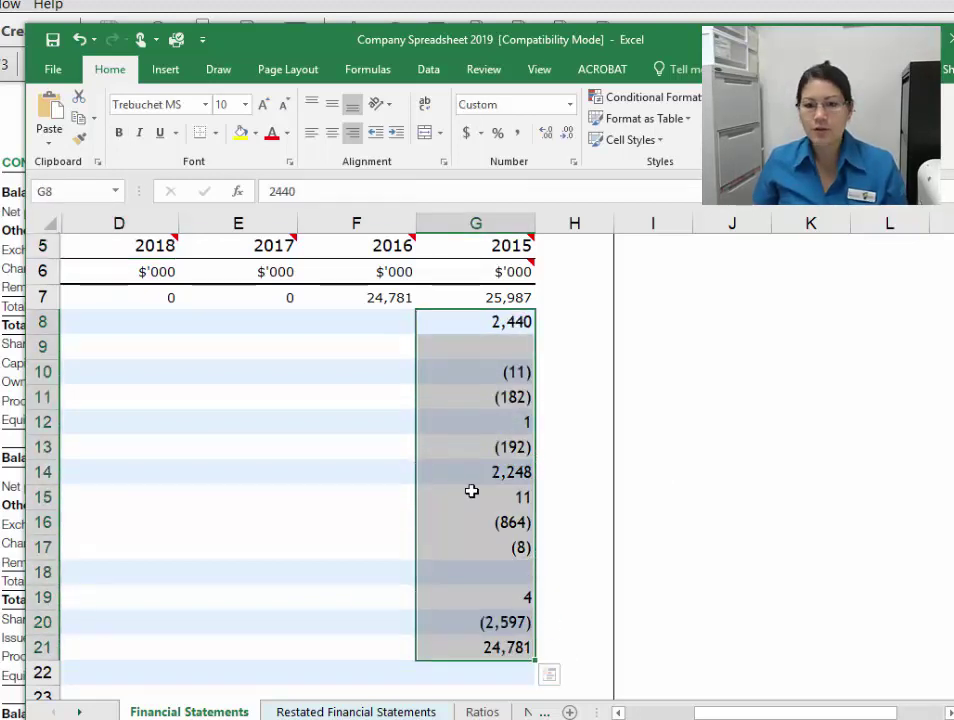
click(473, 476)
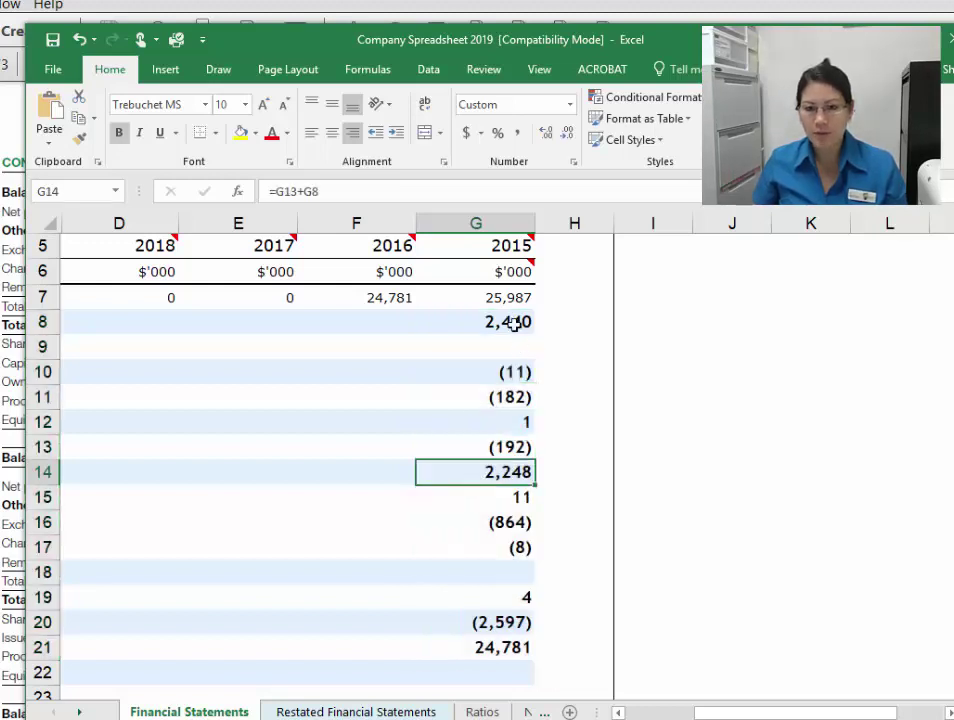
drag(503, 322, 505, 647)
click(469, 424)
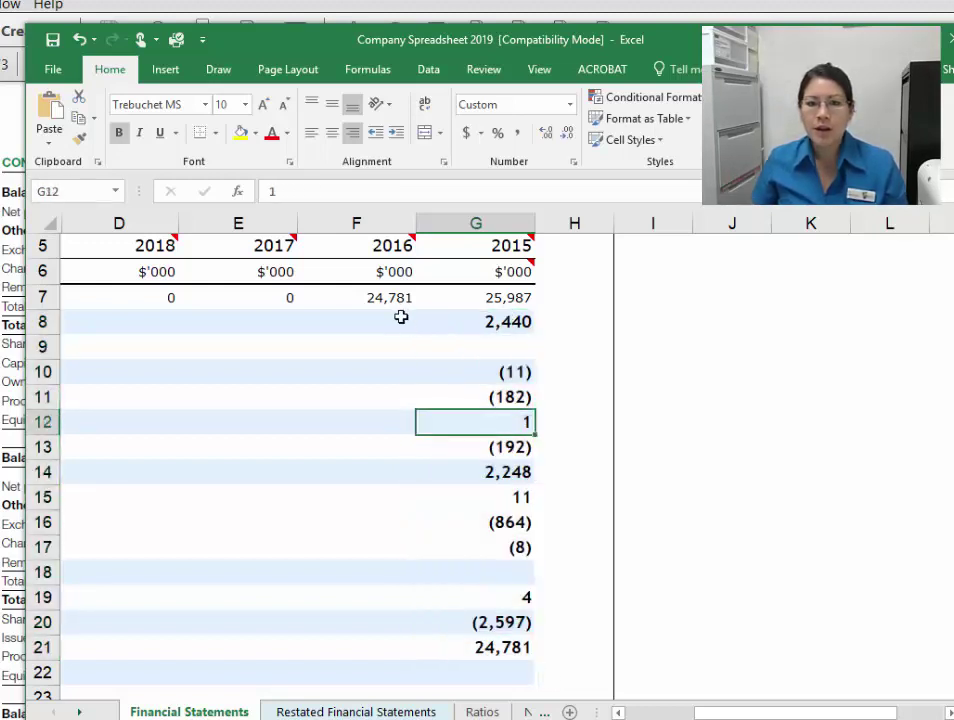
Step: Copy the 2016 Net profit for the year, 407, from the annual report PDF into F8 of the spreadsheet
click(400, 318)
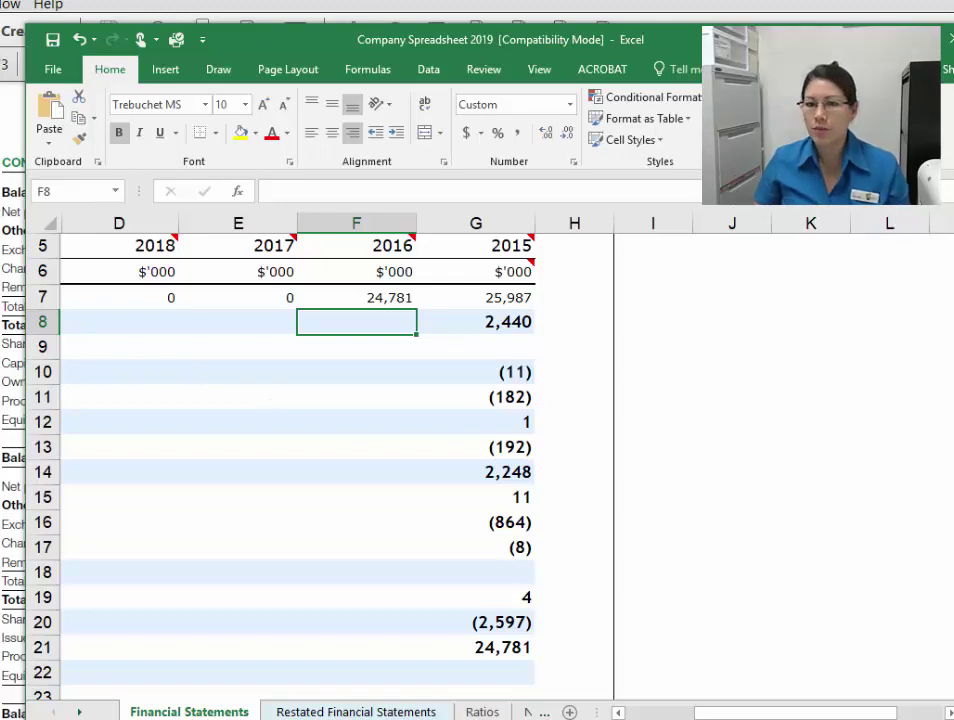
key(alt+Tab)
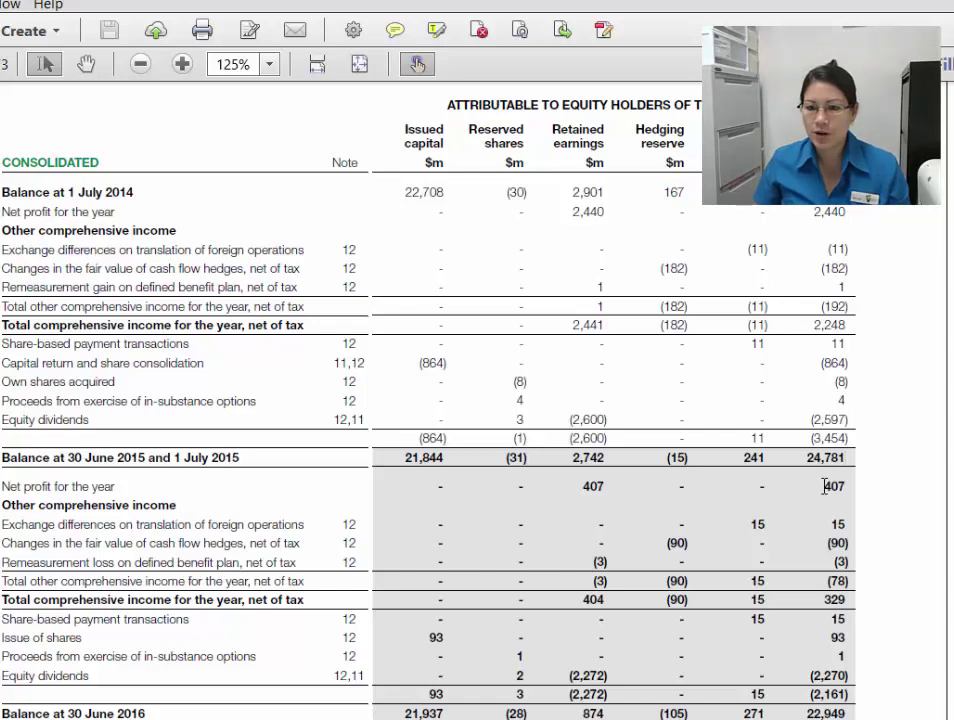
drag(825, 486, 867, 488)
key(ctrl+c)
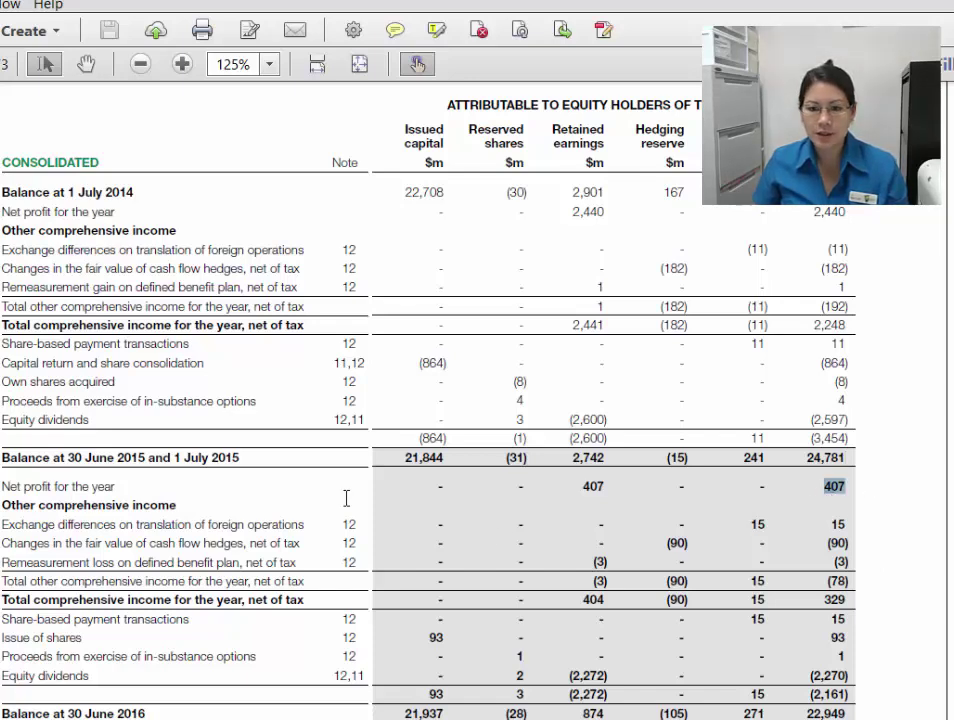
key(alt+Tab)
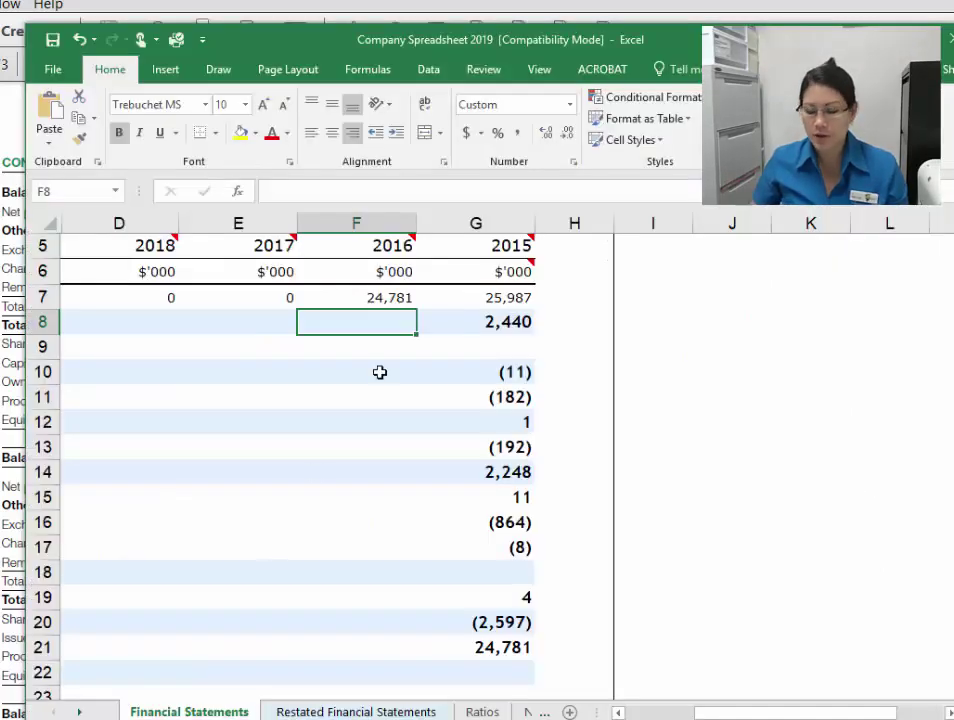
text(0)
key(BackSpace)
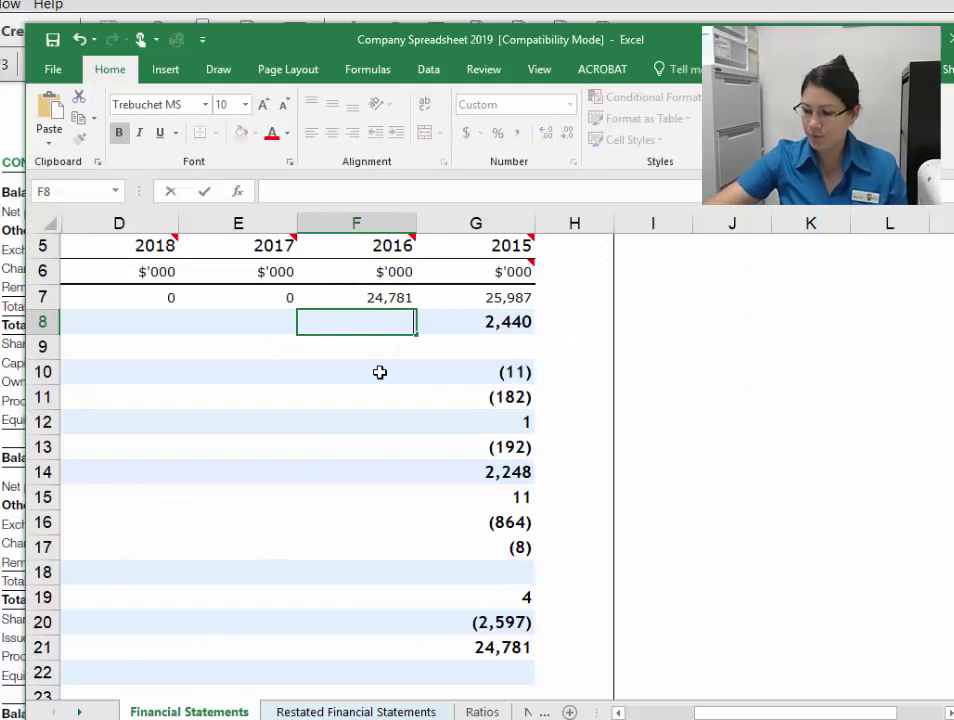
key(ctrl+v)
key(Return)
Step: Look up the 2016 exchange differences on translation of foreign operations in the annual report PDF and enter 15 in F10
click(380, 372)
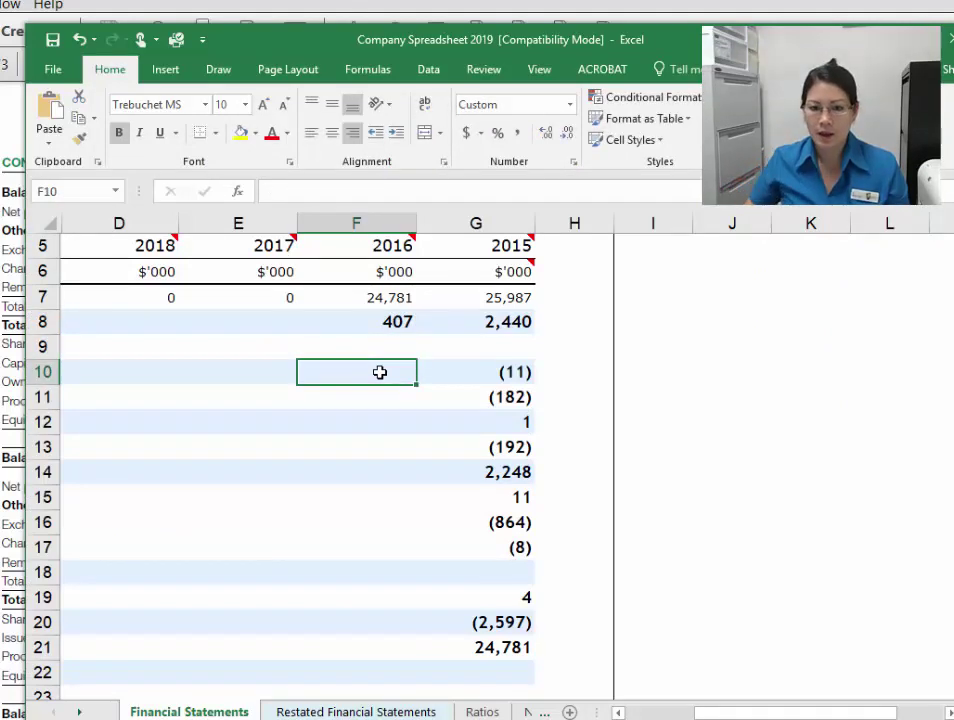
drag(718, 713, 648, 713)
click(250, 374)
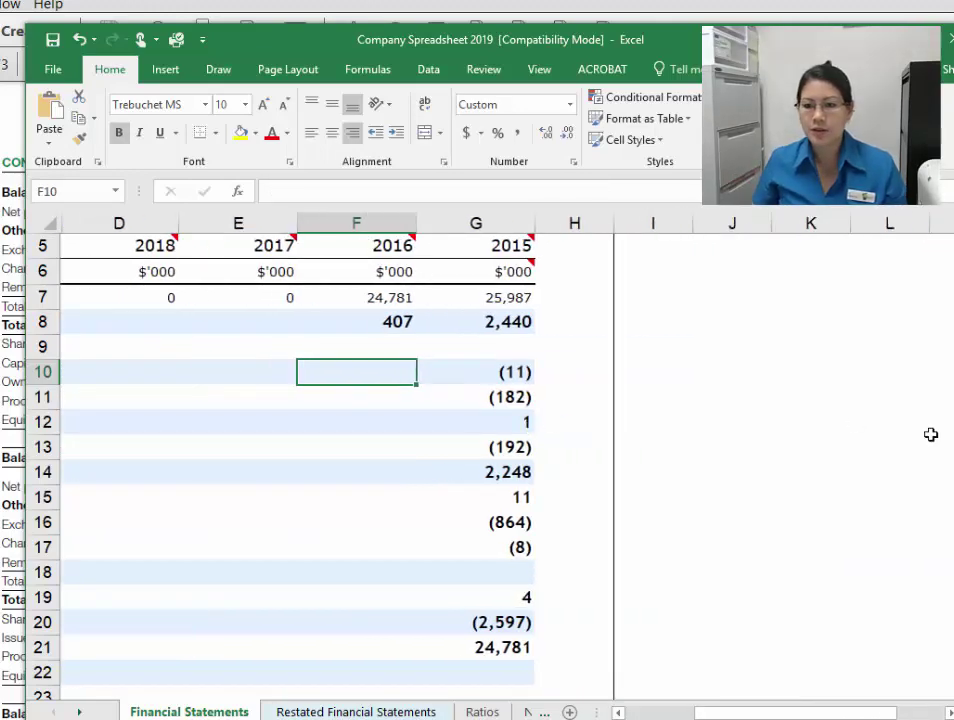
key(alt+Tab)
drag(4, 541, 266, 541)
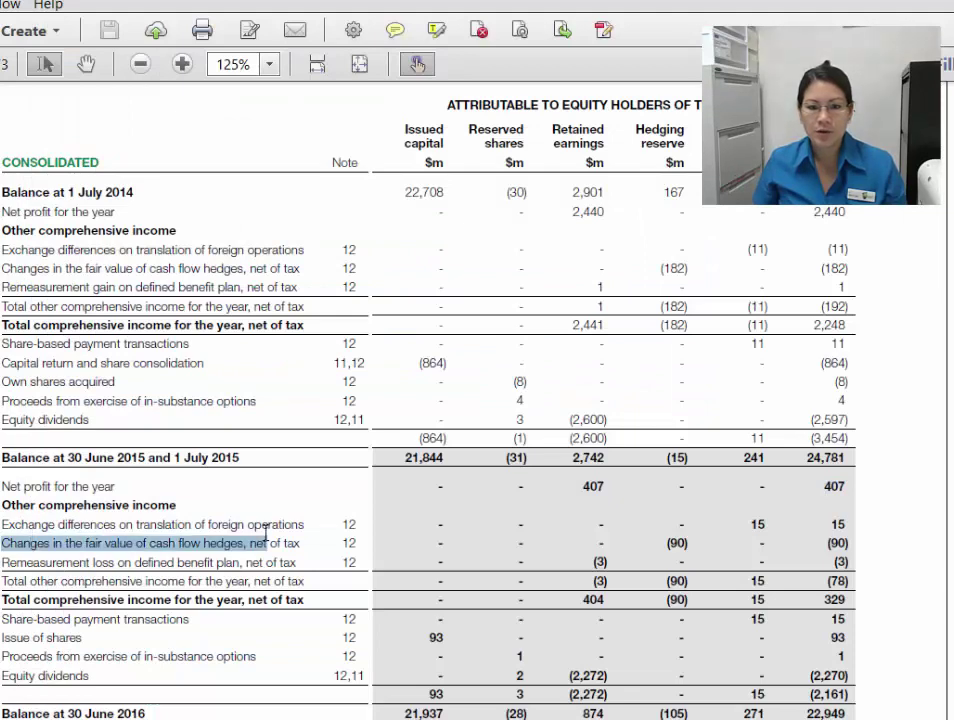
click(843, 526)
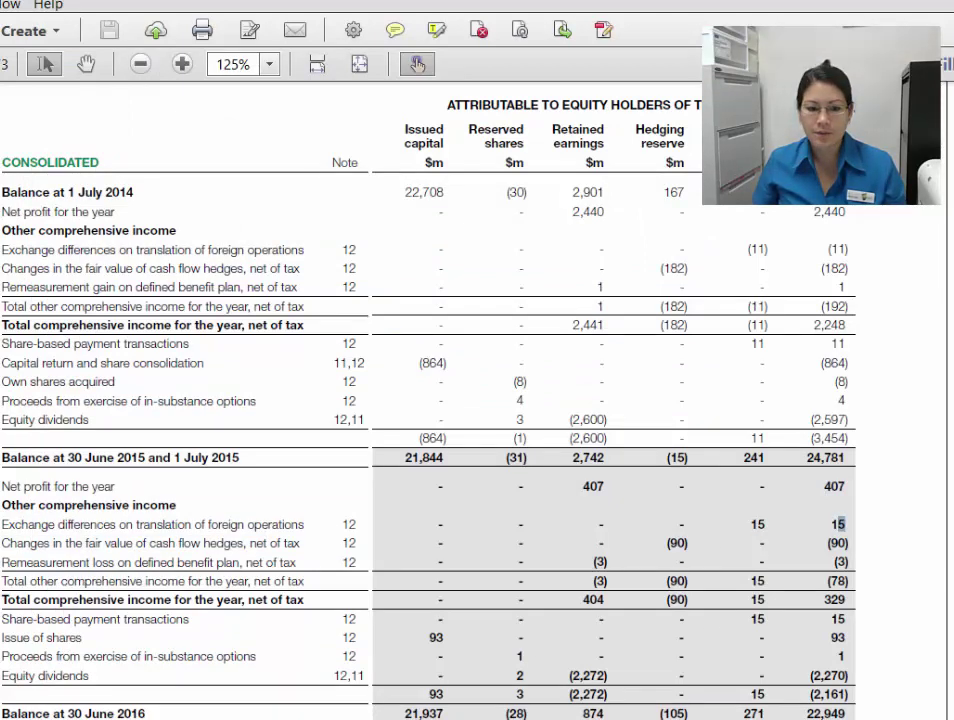
key(alt+Tab)
text(15)
key(Return)
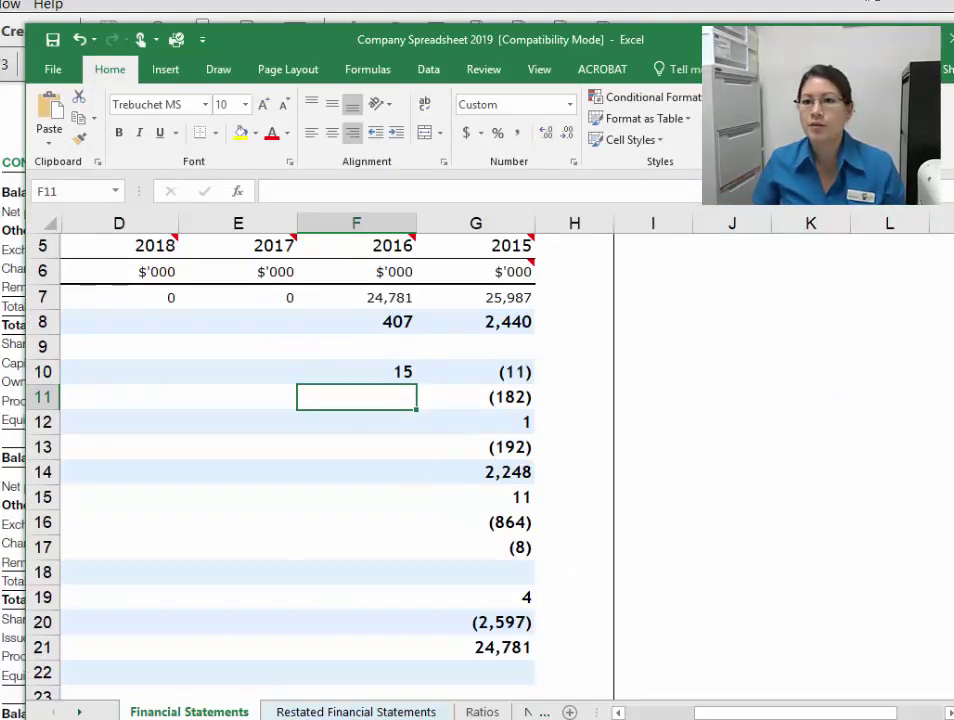
Step: Enter the 2016 changes in fair value of cash flow hedges, (90), in F11 and the remeasurement loss, (3), in F12
key(Down)
key(Down)
scroll(593, 611, left, 3)
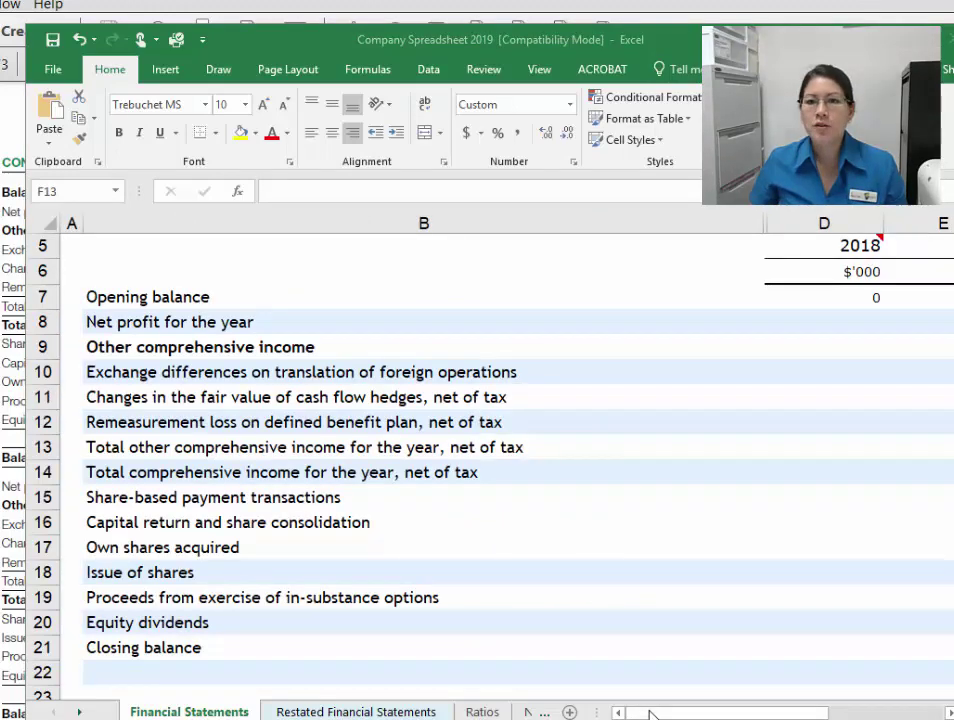
drag(727, 713, 809, 711)
scroll(470, 520, right, 1)
Step: Fill the 2015 formulas for Total other comprehensive income (G13) and Total comprehensive income (G14) across to 2016, 2017 and 2018
click(392, 455)
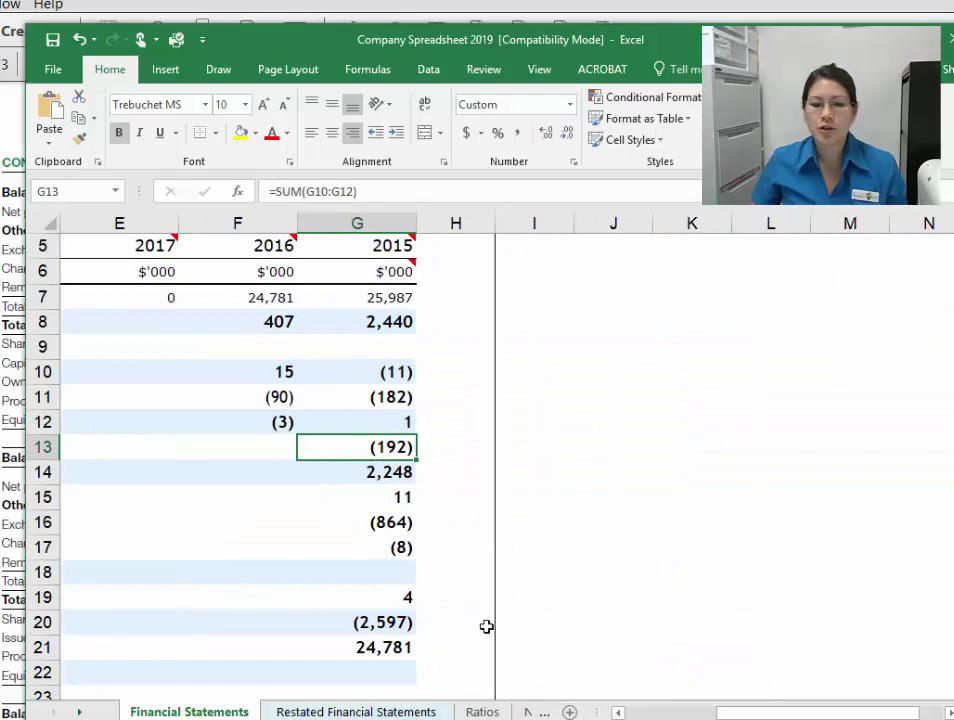
click(618, 712)
click(618, 712)
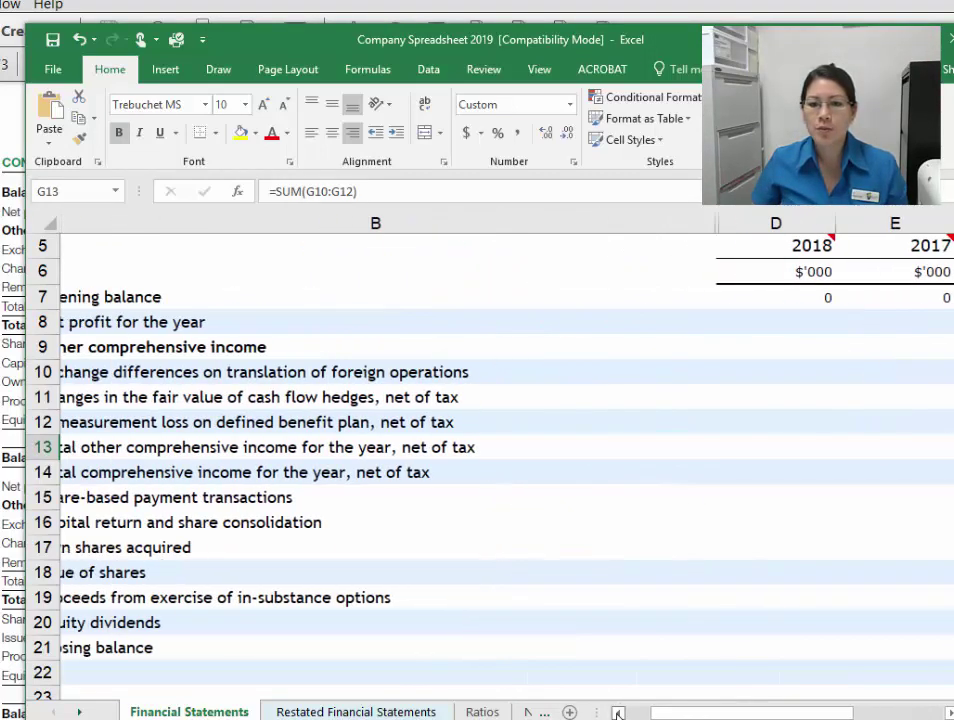
click(618, 712)
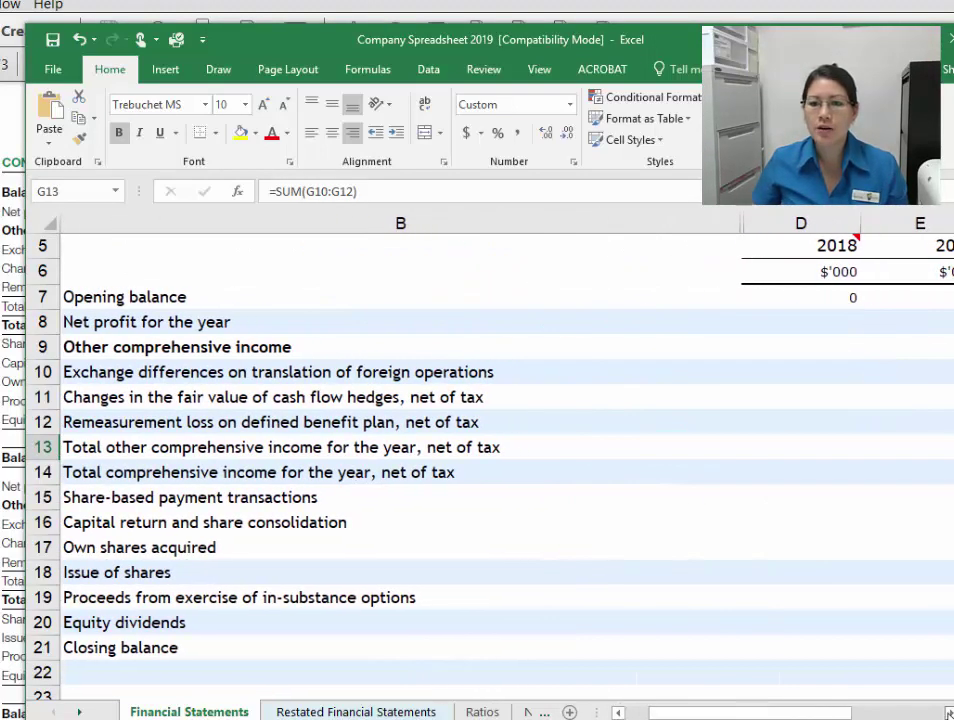
scroll(666, 613, right, 3)
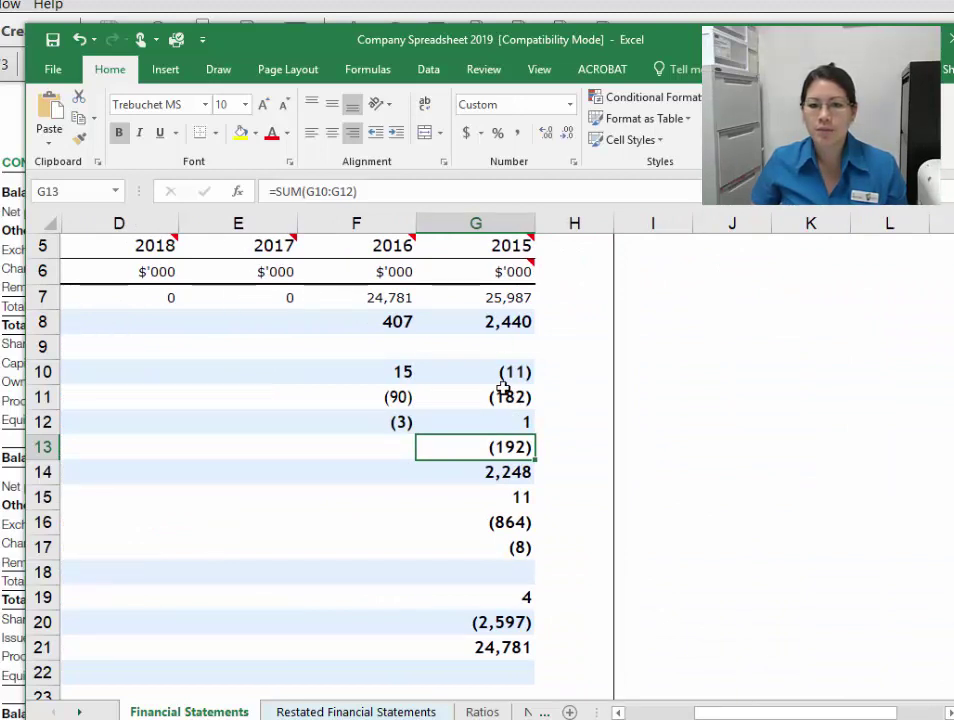
drag(539, 461, 105, 446)
click(504, 474)
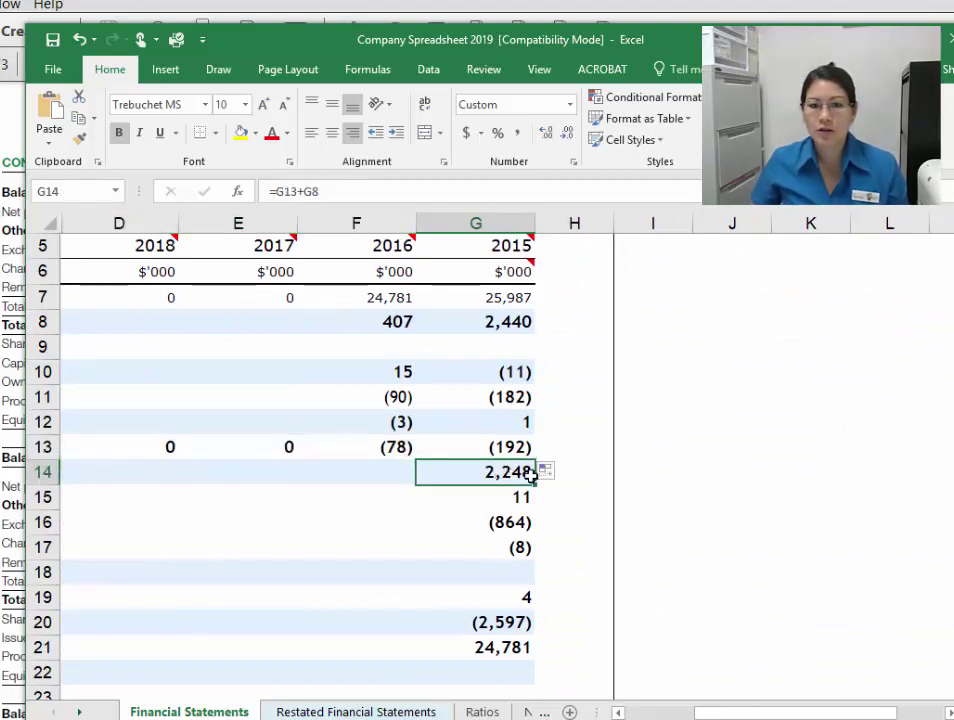
drag(336, 478, 121, 488)
Step: Fill the 2015 Closing balance formula in G21 across to 2016, 2017 and 2018
click(520, 648)
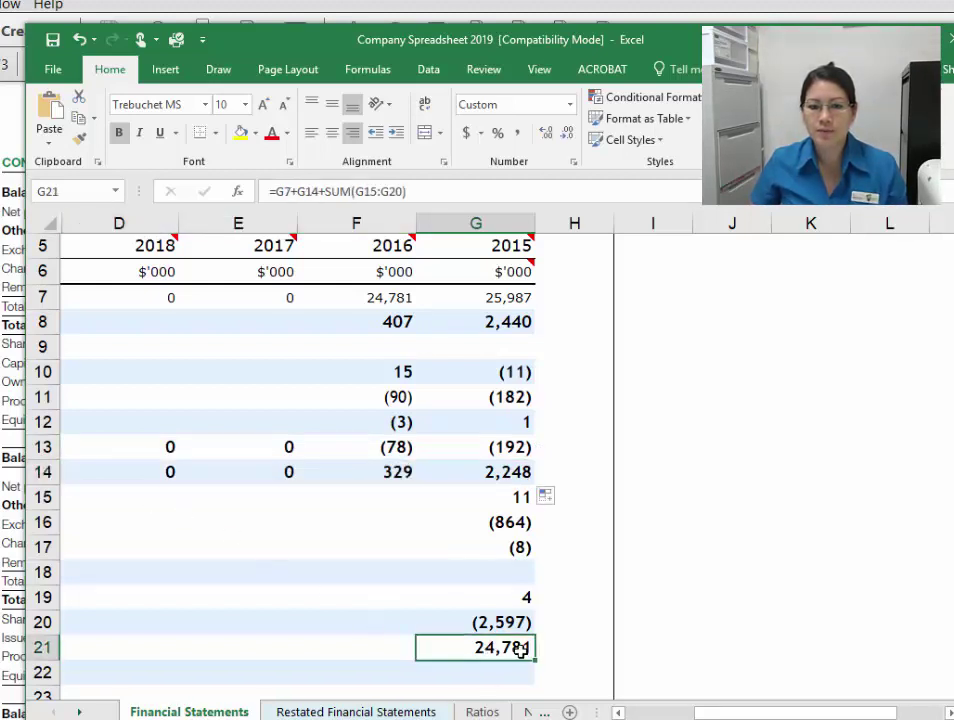
drag(533, 658, 112, 662)
click(405, 550)
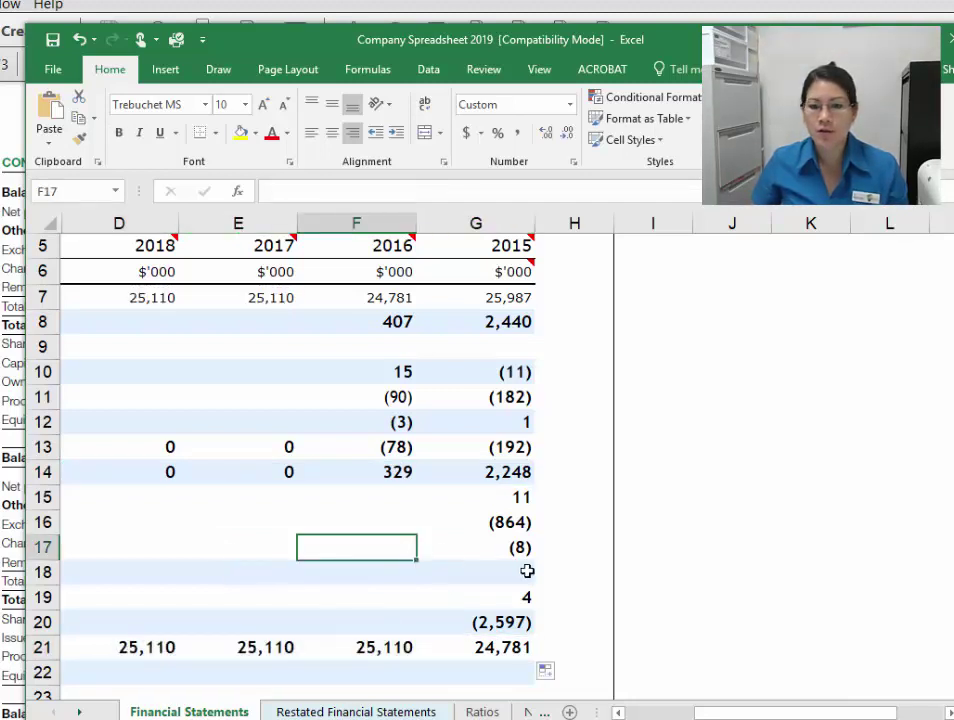
click(118, 648)
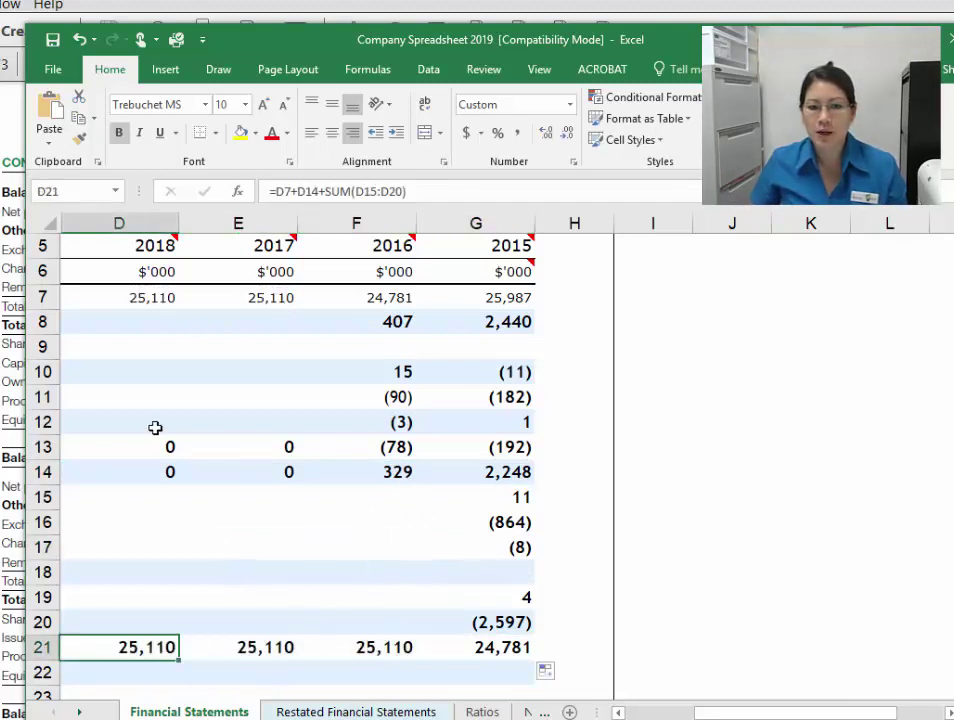
Step: Compare the 2016 comprehensive income totals in F13 and F14 with the corresponding totals in the annual report PDF
click(408, 474)
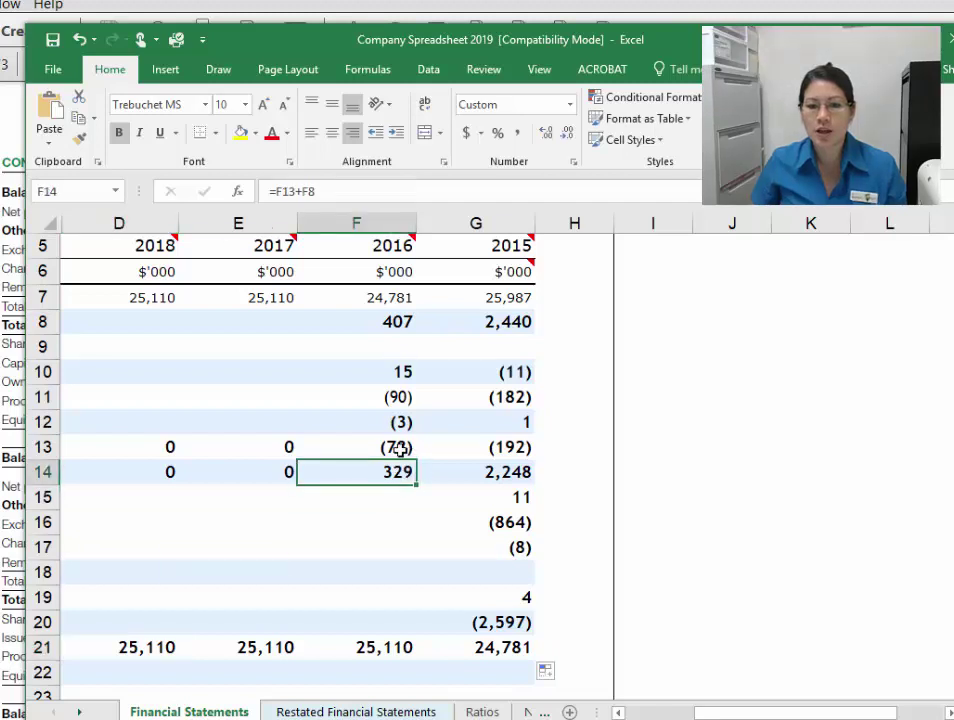
click(396, 447)
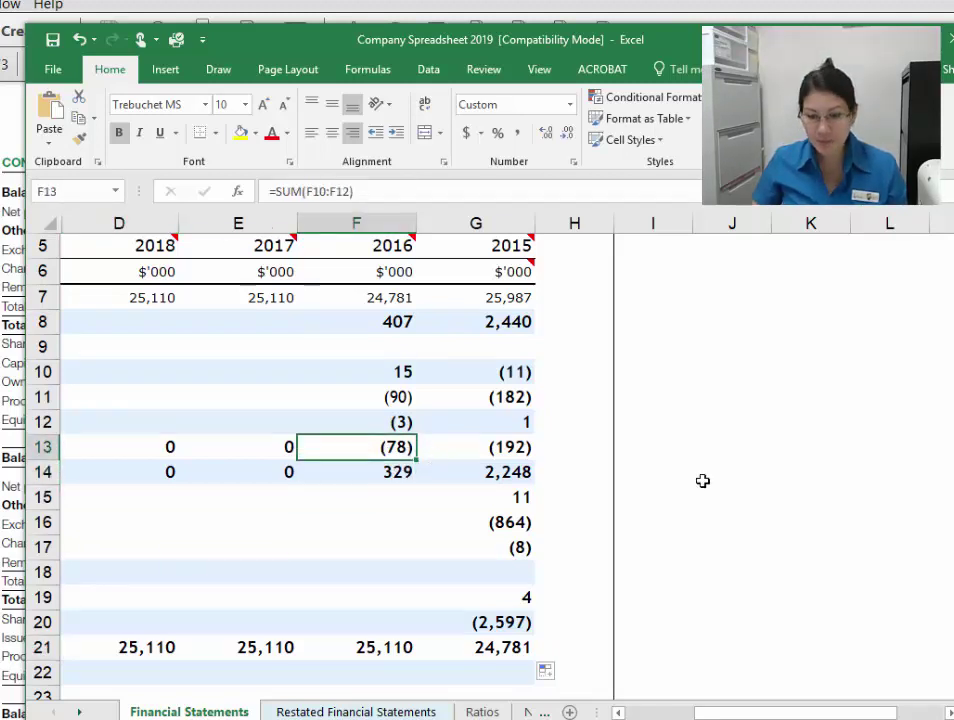
click(392, 478)
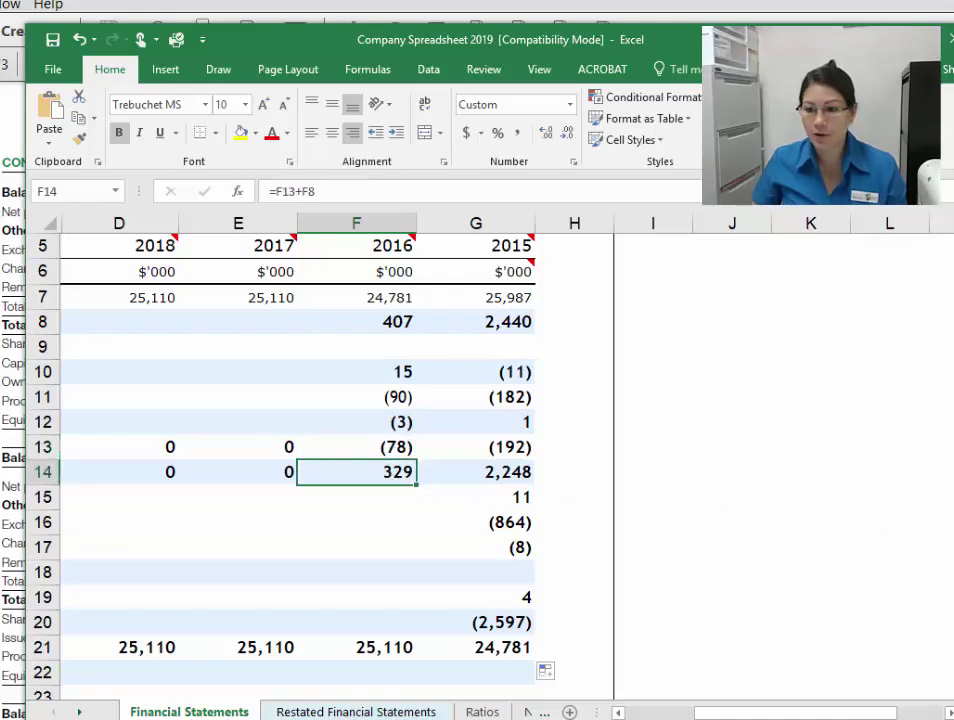
key(alt+Tab)
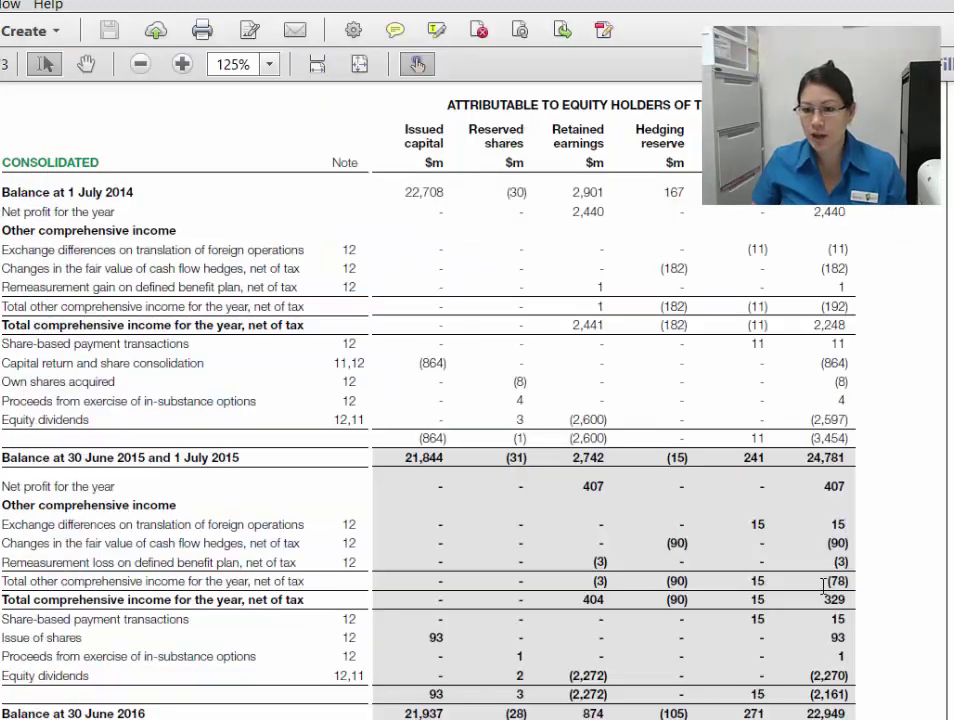
drag(824, 585, 848, 600)
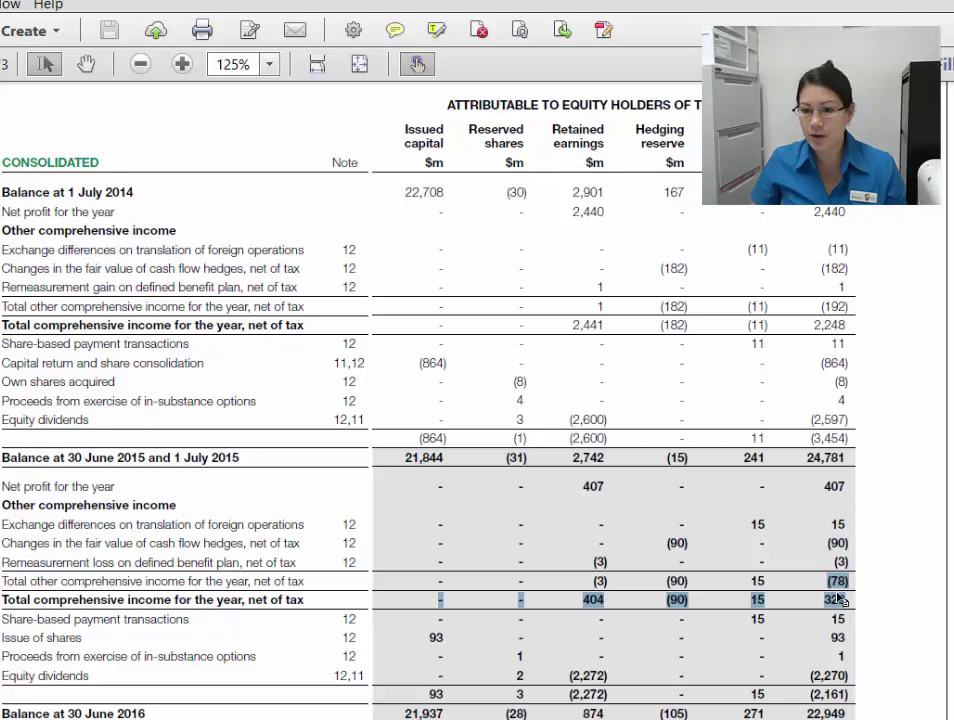
click(834, 577)
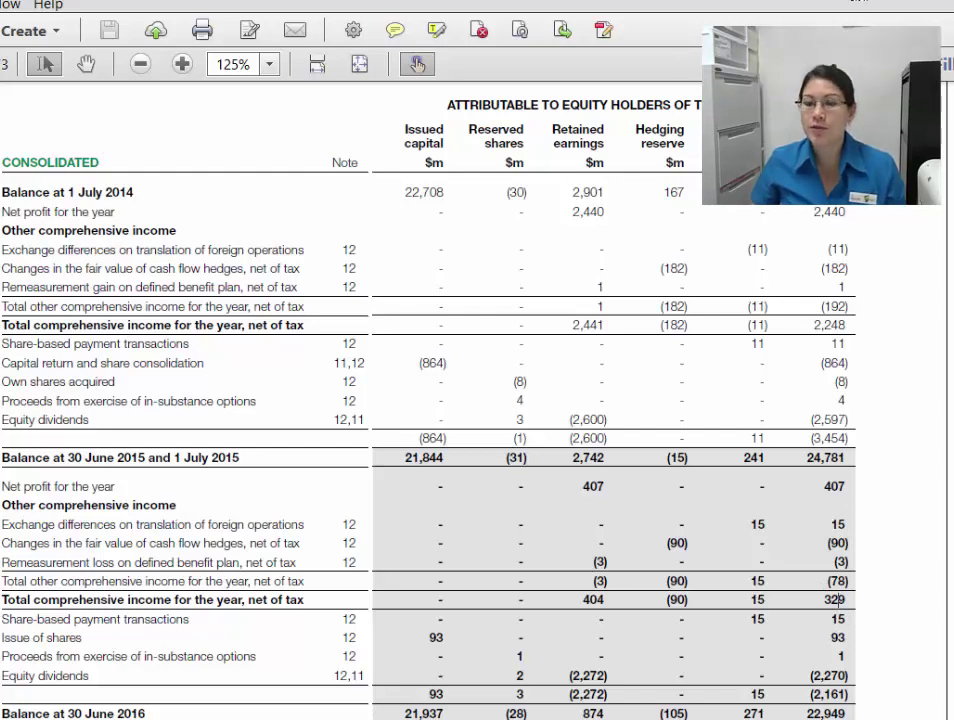
key(alt+Tab)
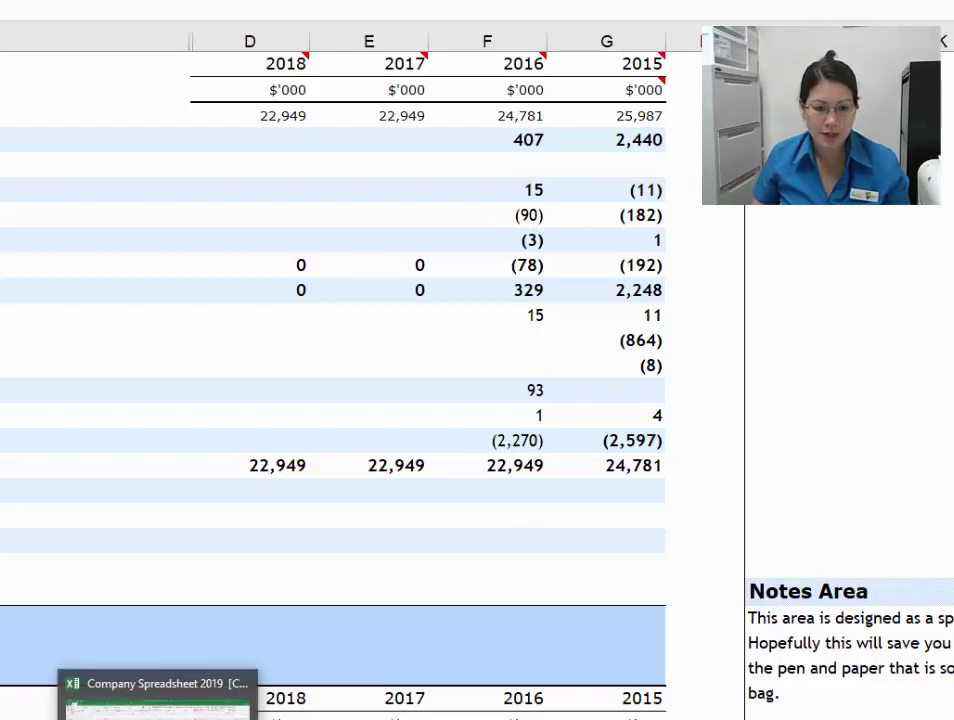
Step: Compare the 2017 Opening balance in E7 with the balance at 1 July 2016 in the annual report PDF covering 2017 and 2018
click(100, 700)
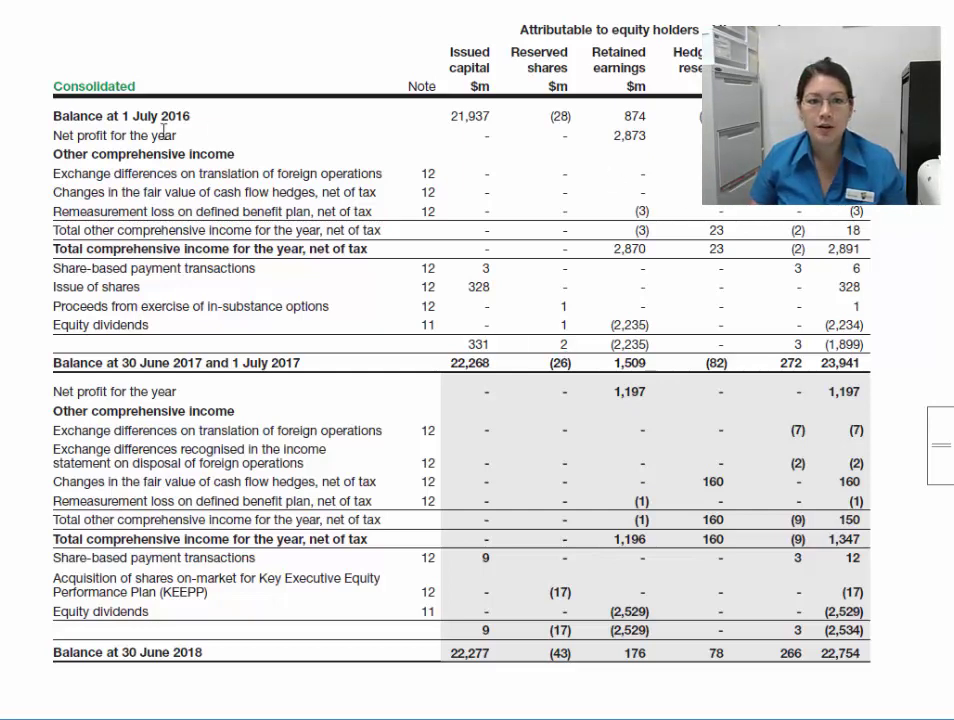
key(alt+Tab)
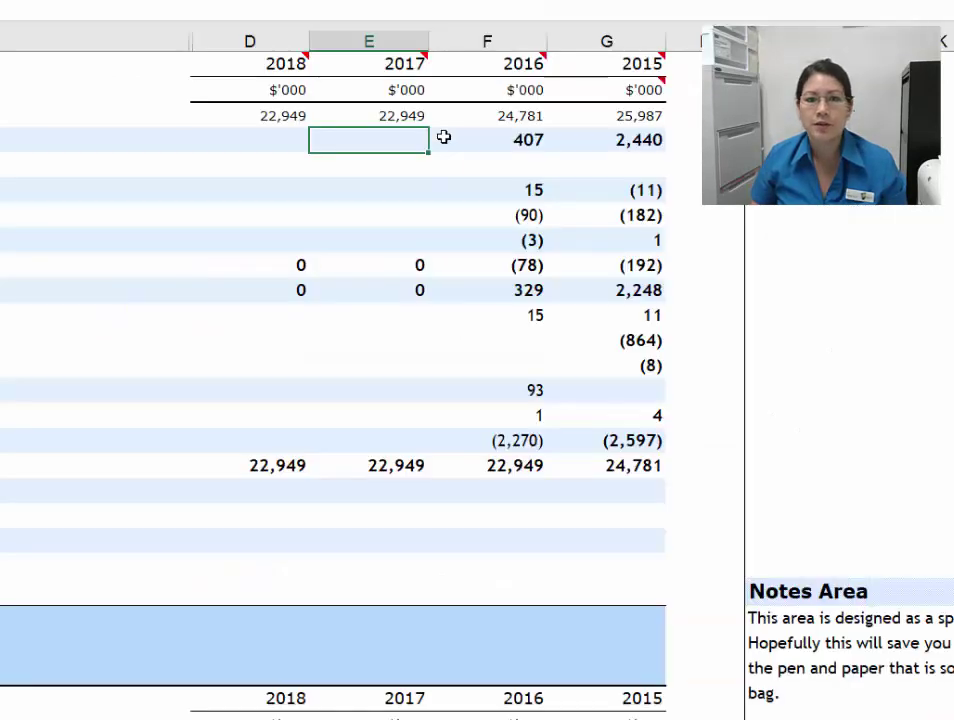
key(Up)
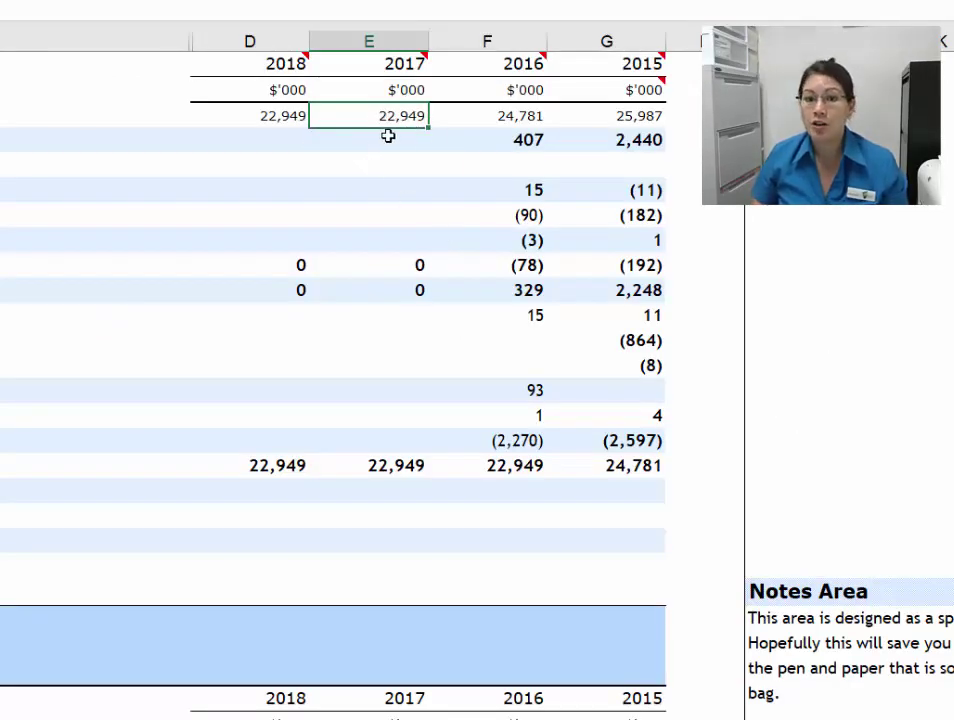
key(Down)
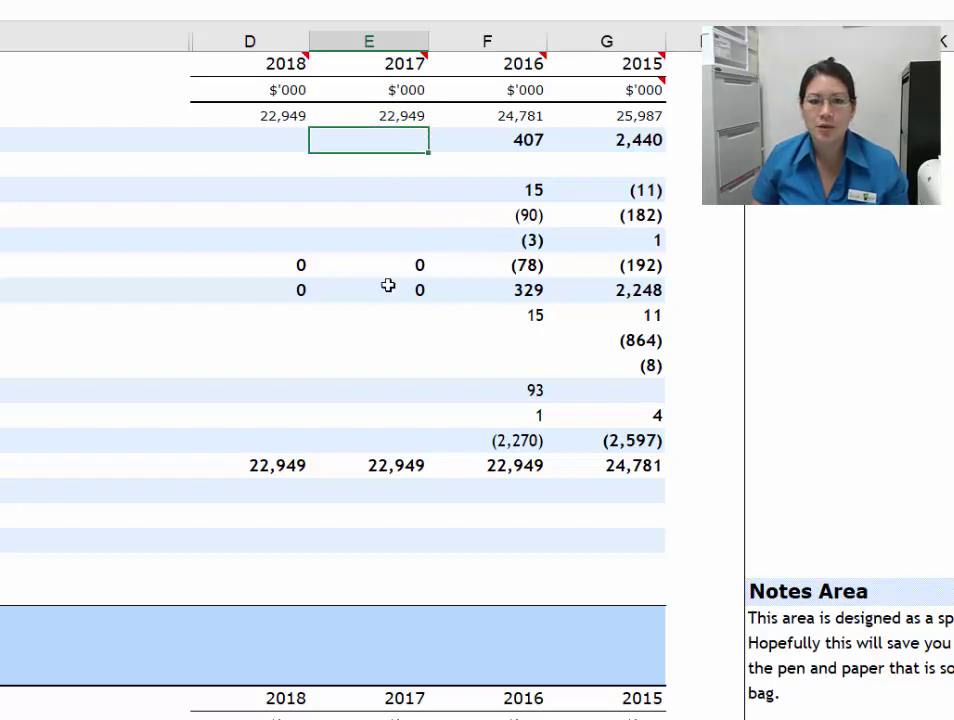
mouse_move(158, 715)
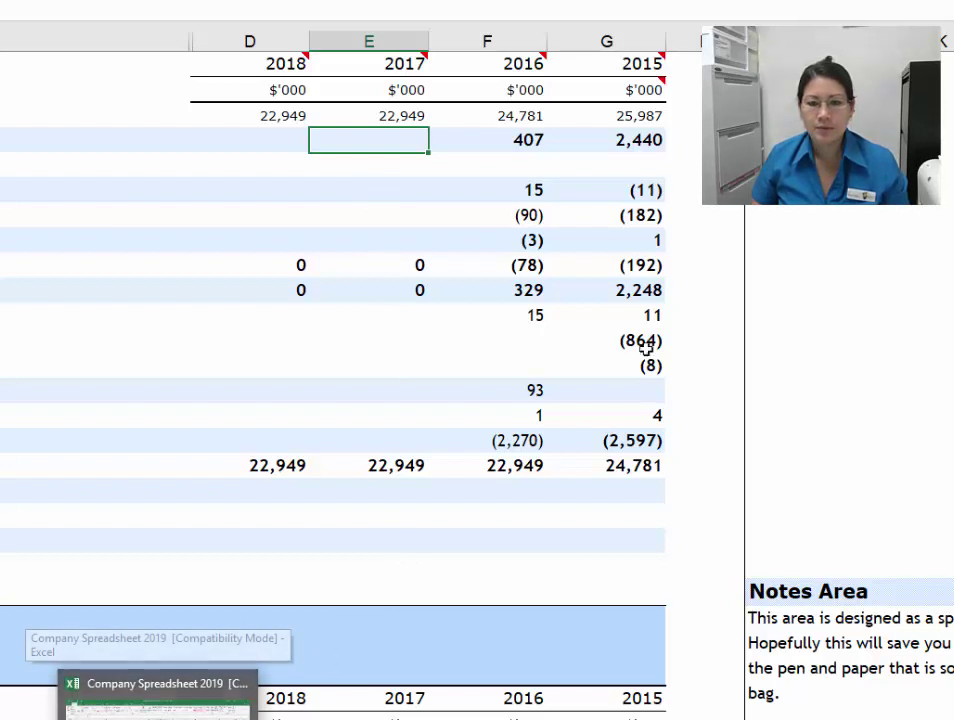
key(ctrl+Tab)
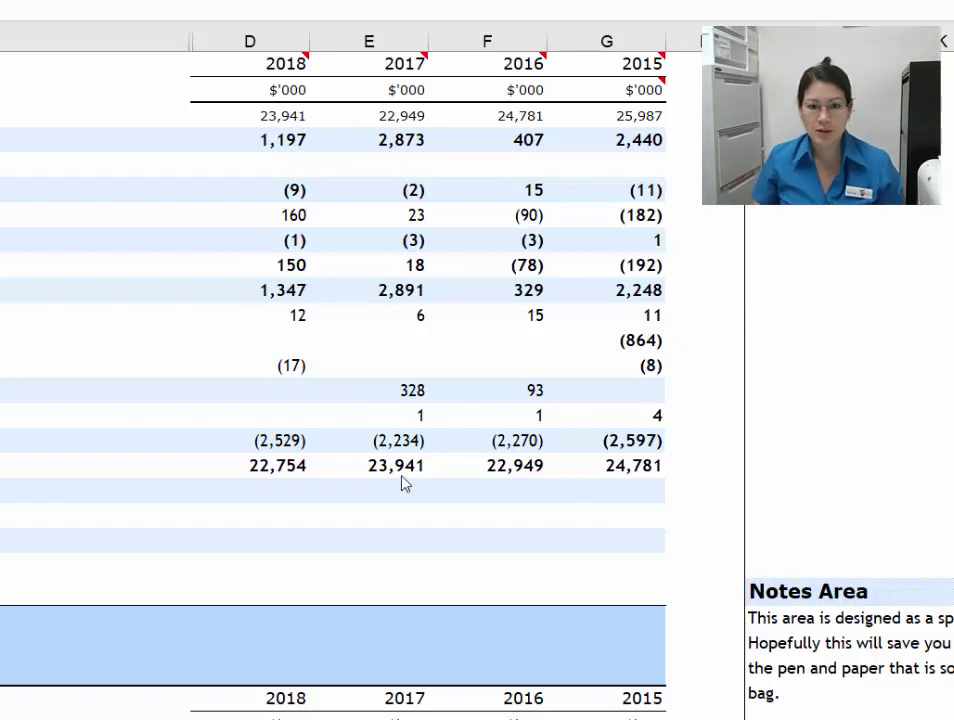
Step: Compare the calculated 2018 Closing balance with the total balance at 30 June 2018 in the annual report PDF
click(285, 472)
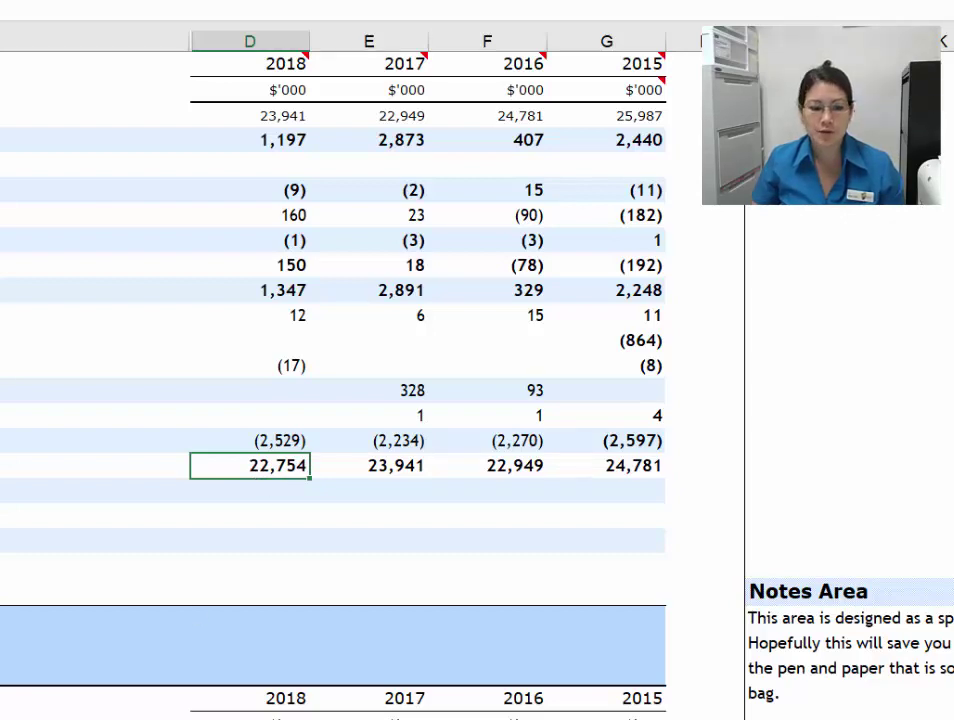
click(60, 700)
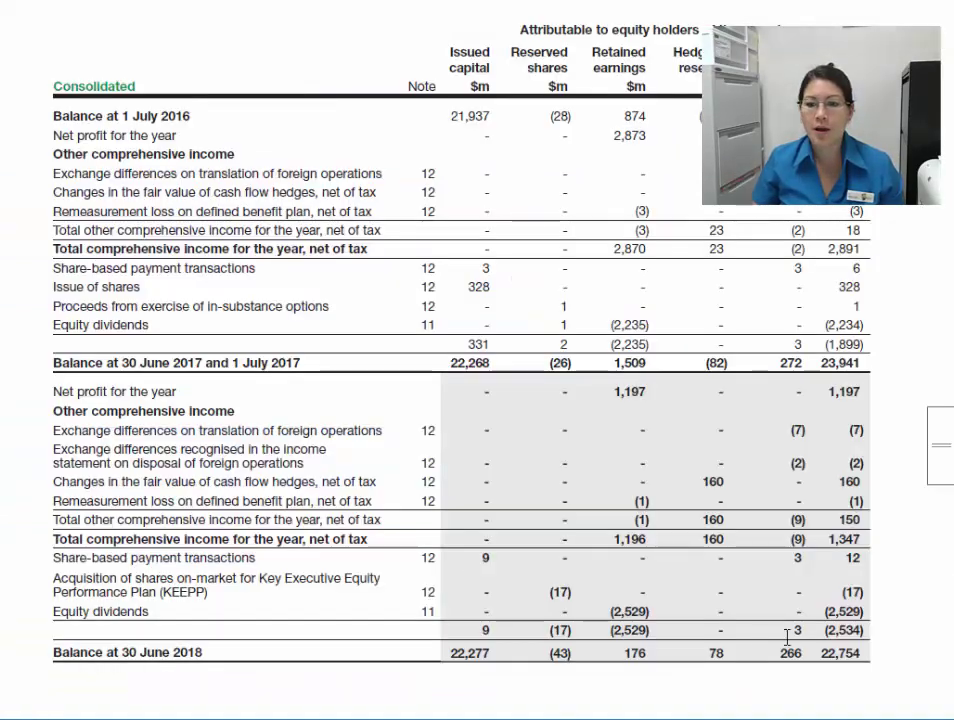
drag(822, 651, 862, 656)
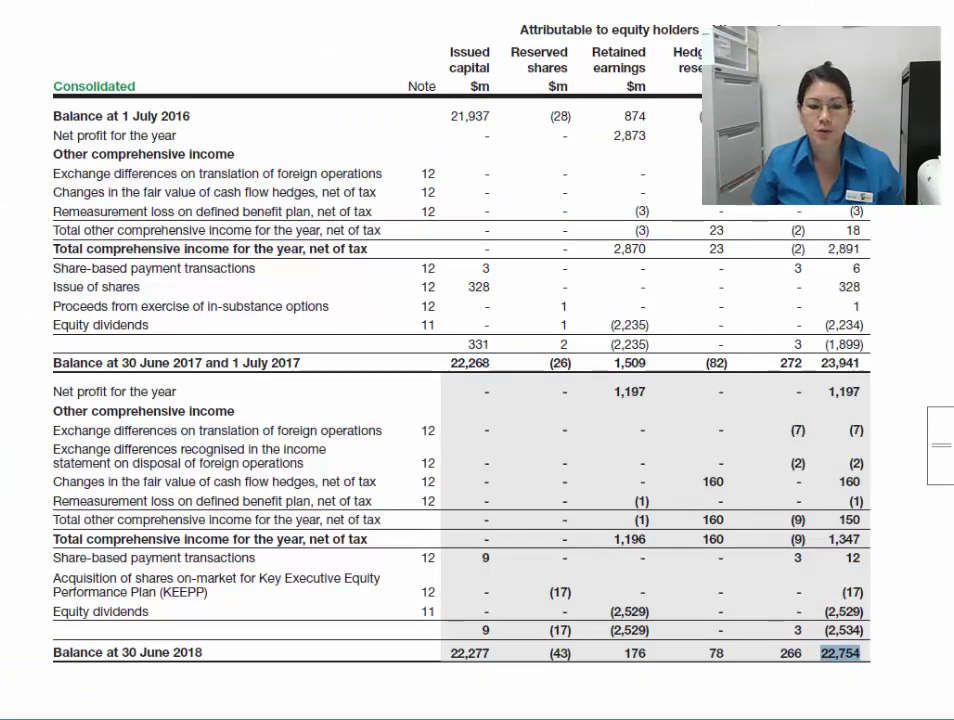
Step: Return to the spreadsheet and compare the 2017 Opening balance with the 2016 Closing balance
key(alt+Tab)
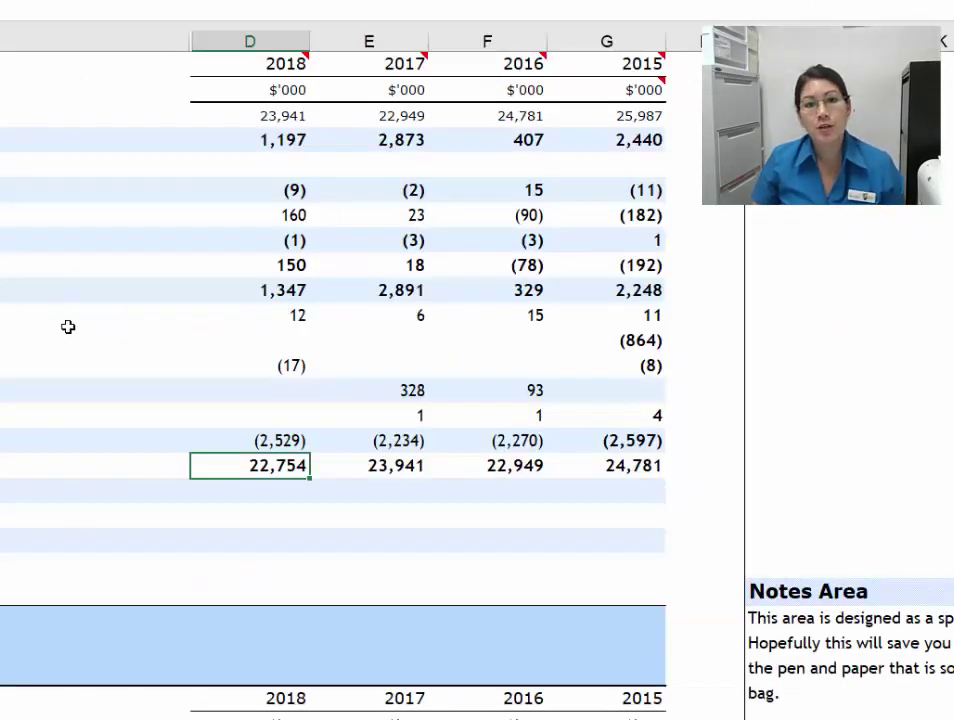
key(Left)
key(Up)
key(Up)
key(Up)
key(Up)
key(Up)
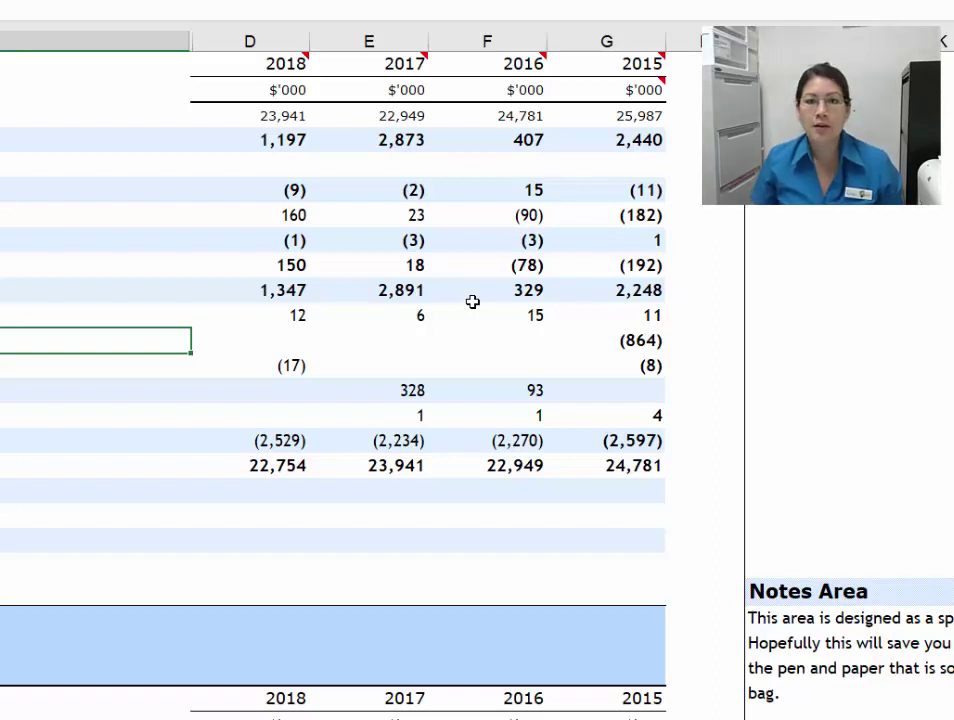
click(382, 118)
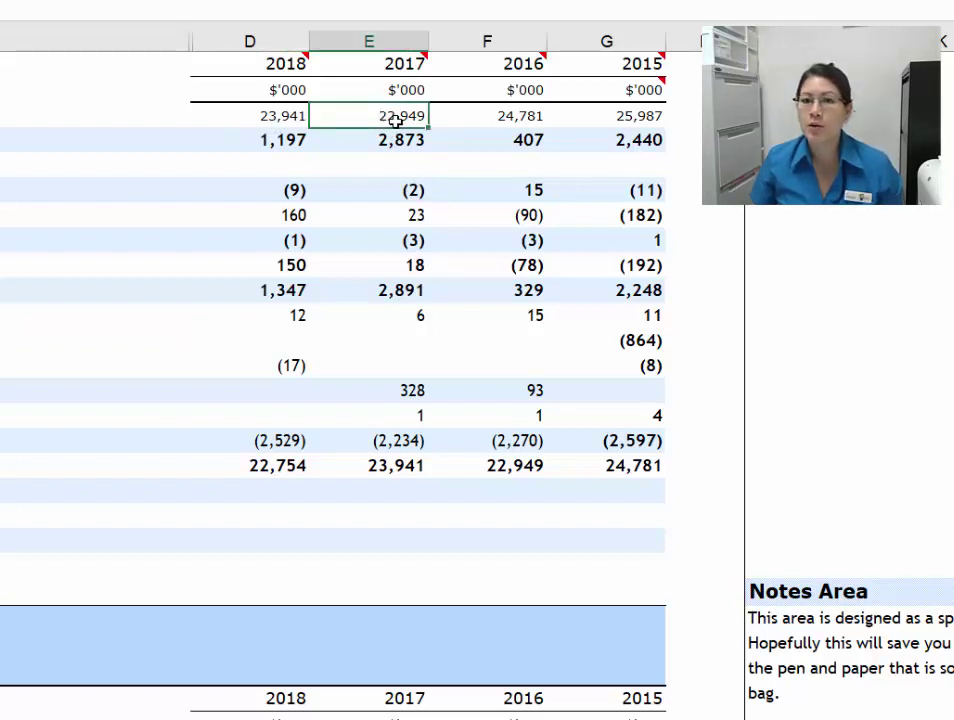
click(541, 463)
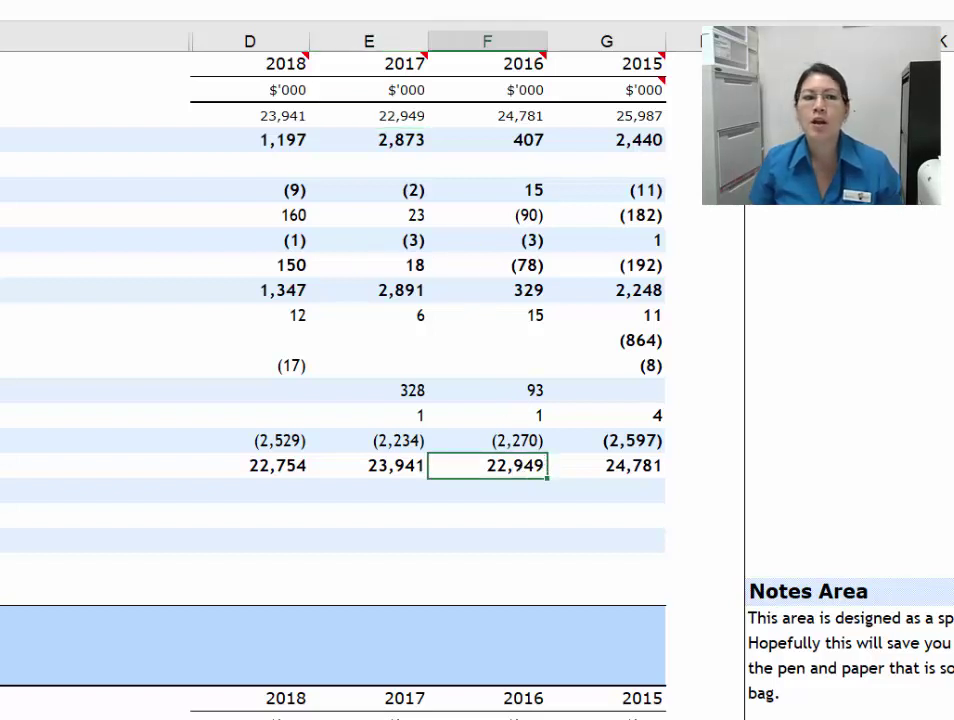
Step: Try inserting a blank row above the Opening balance row and review the 2018 and 2017 columns beneath it
click(5, 115)
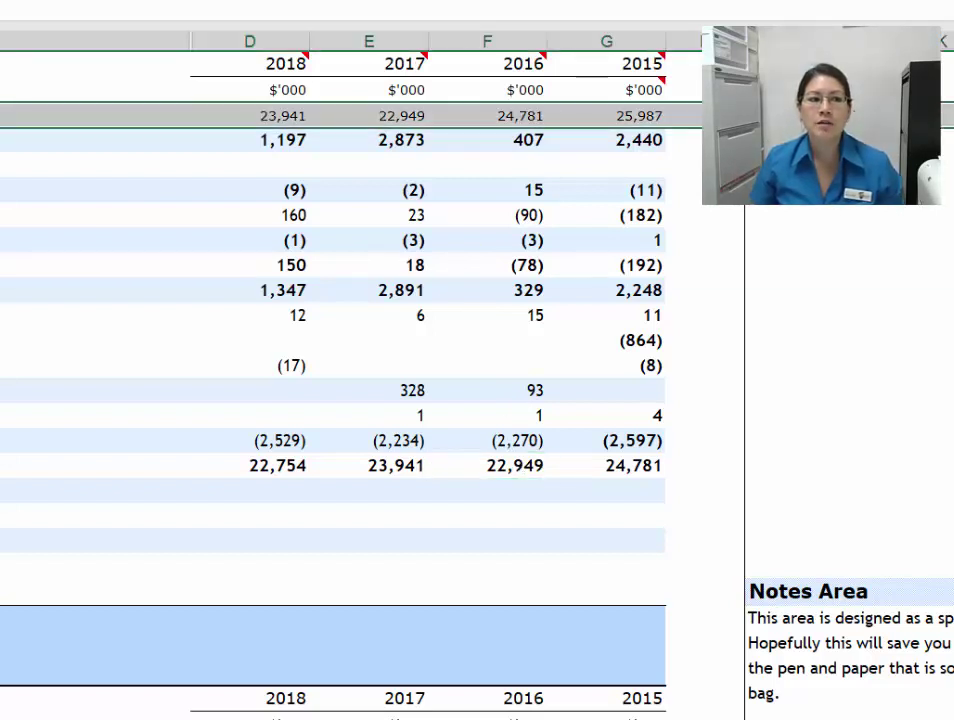
key(ctrl+shift+equal)
click(390, 111)
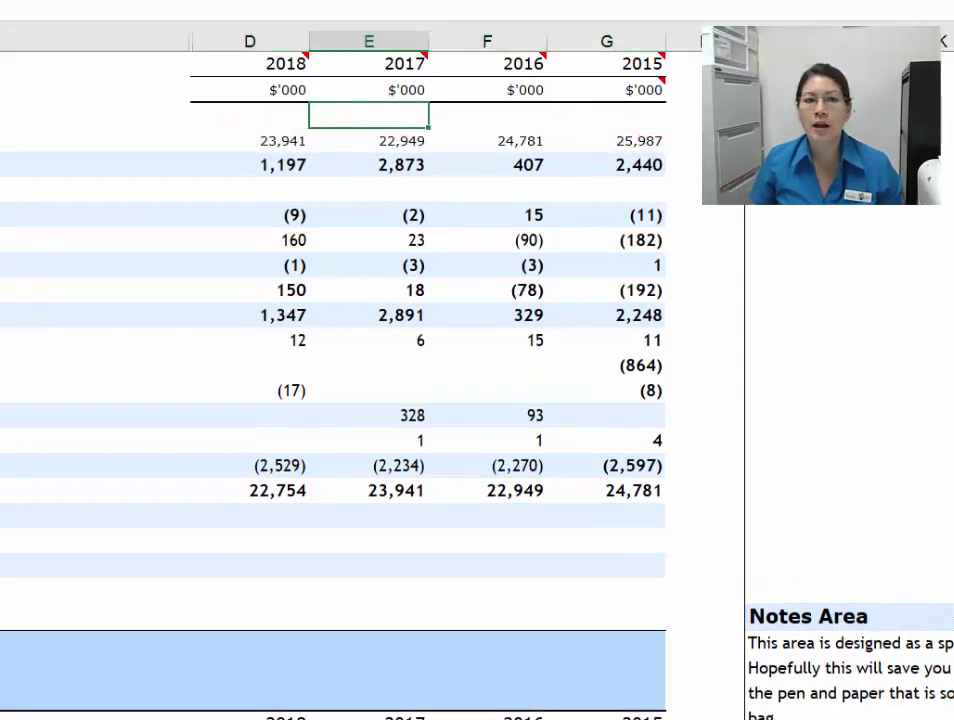
click(107, 115)
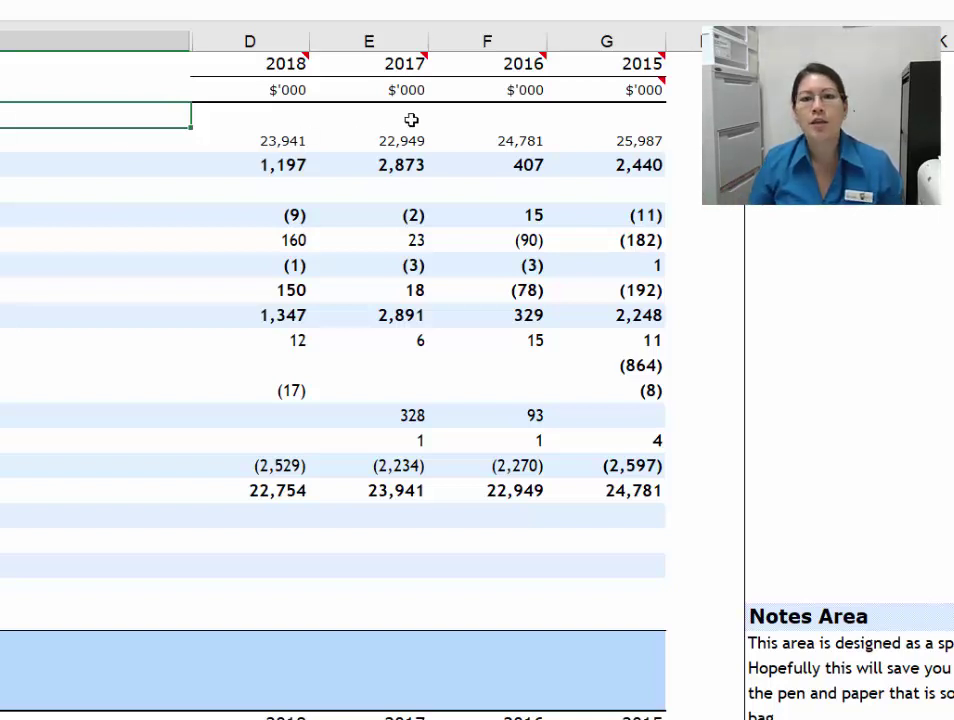
click(411, 118)
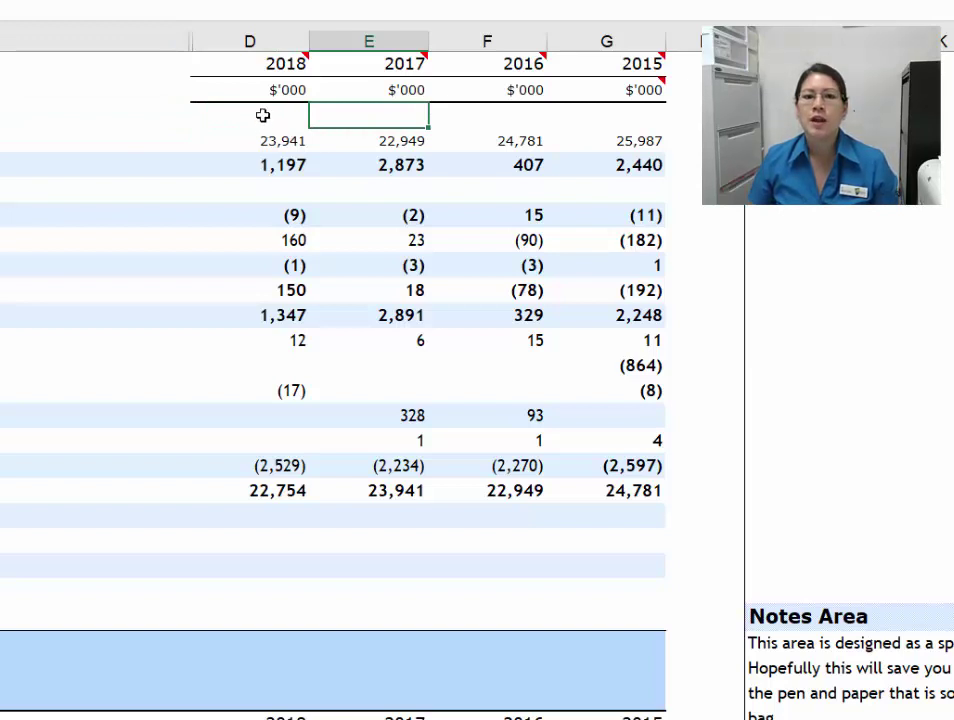
drag(264, 117, 288, 470)
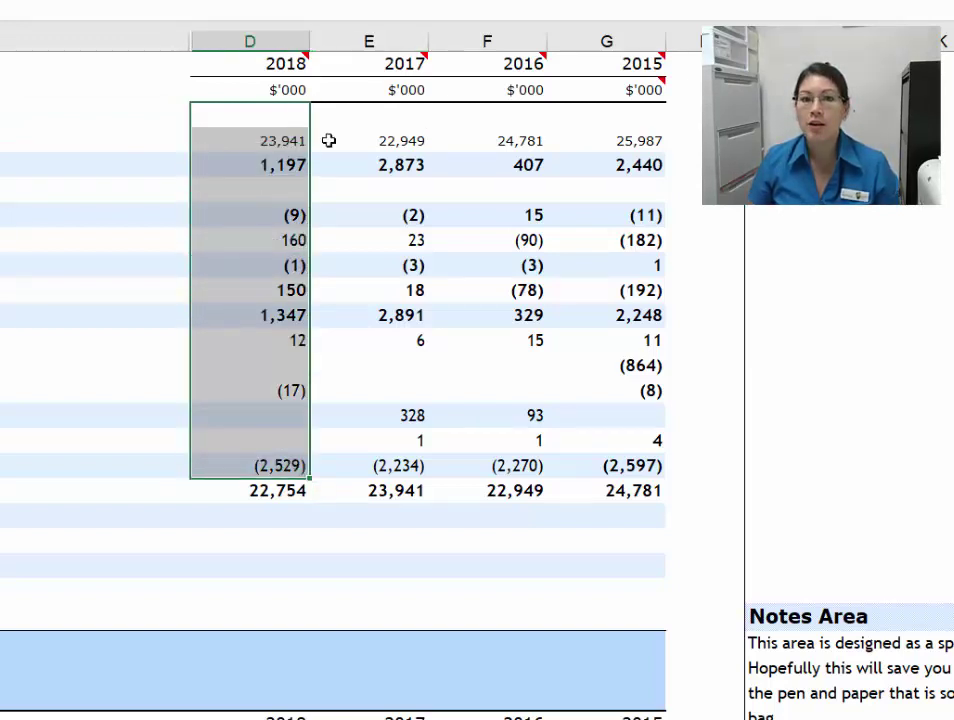
drag(375, 108, 392, 470)
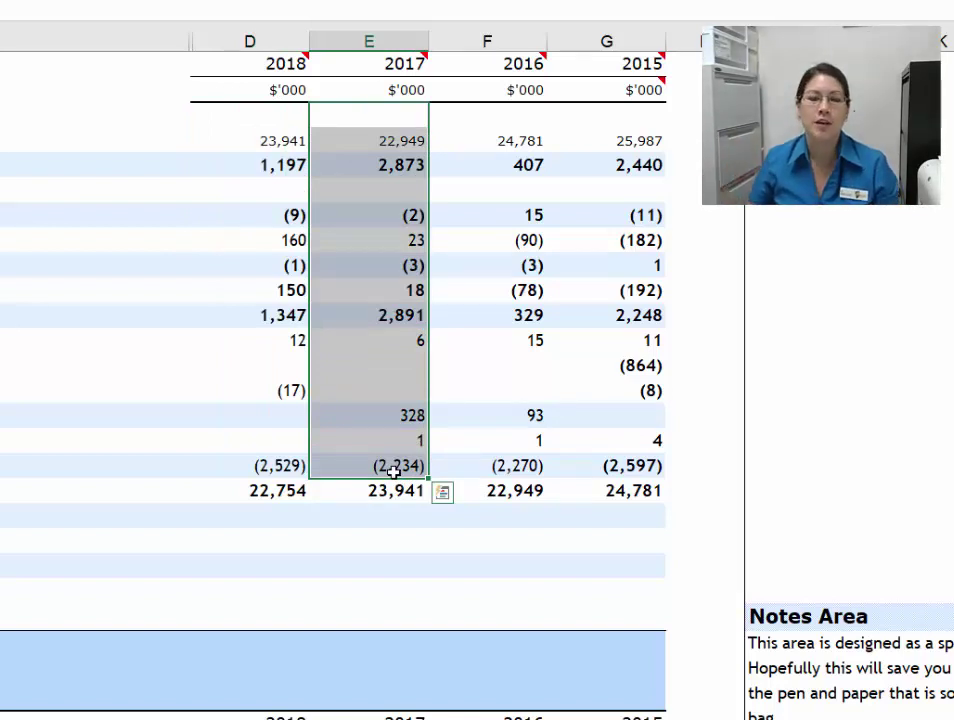
drag(388, 152, 381, 117)
click(383, 116)
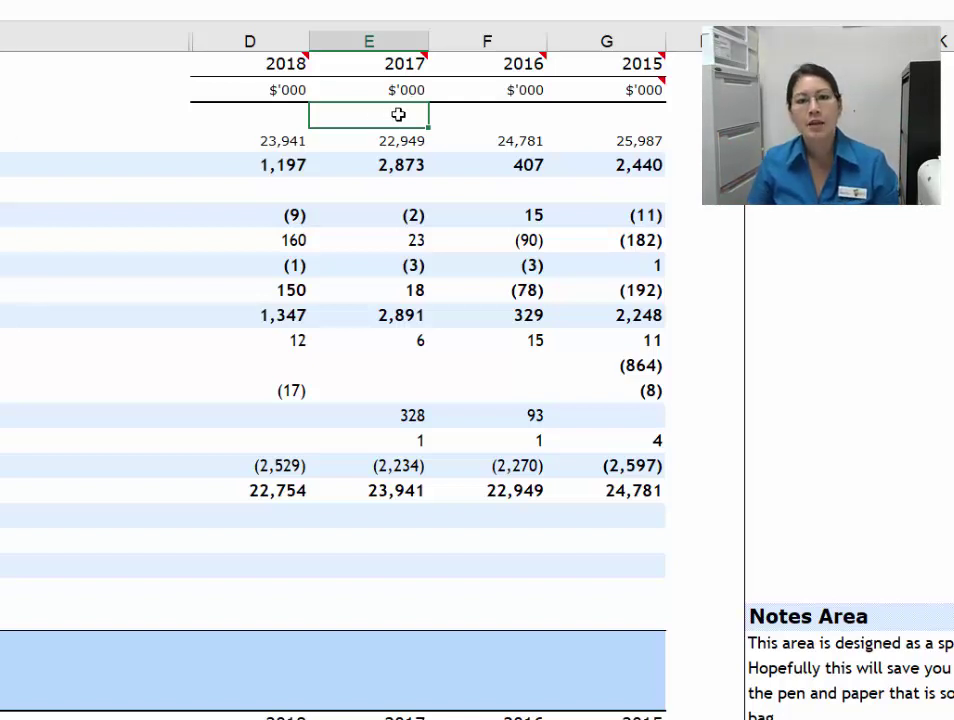
click(384, 141)
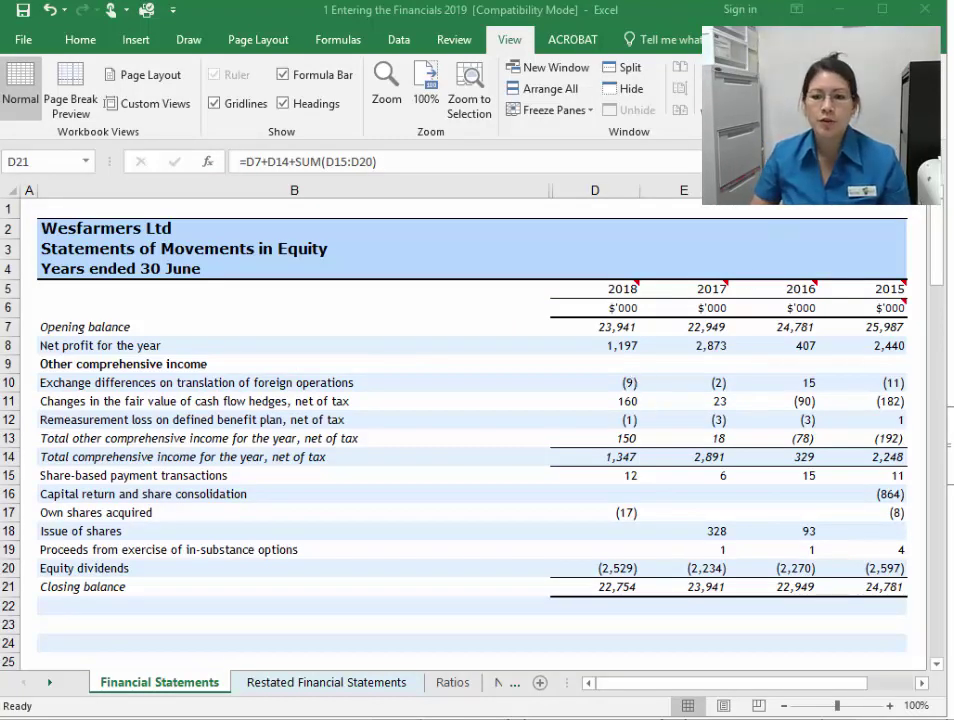
Step: Copy the balance sheet labels from Assets to Total assets in the 2016 annual report PDF into the Balance Sheets section, starting at B33
scroll(650, 310, down, 8)
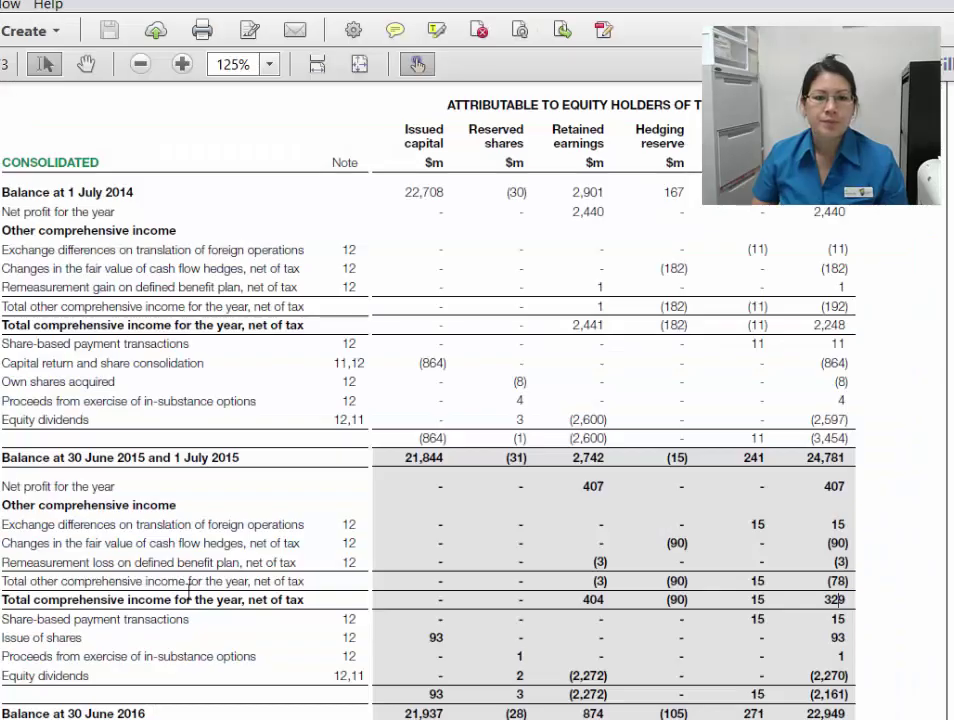
click(75, 705)
scroll(479, 366, up, 15)
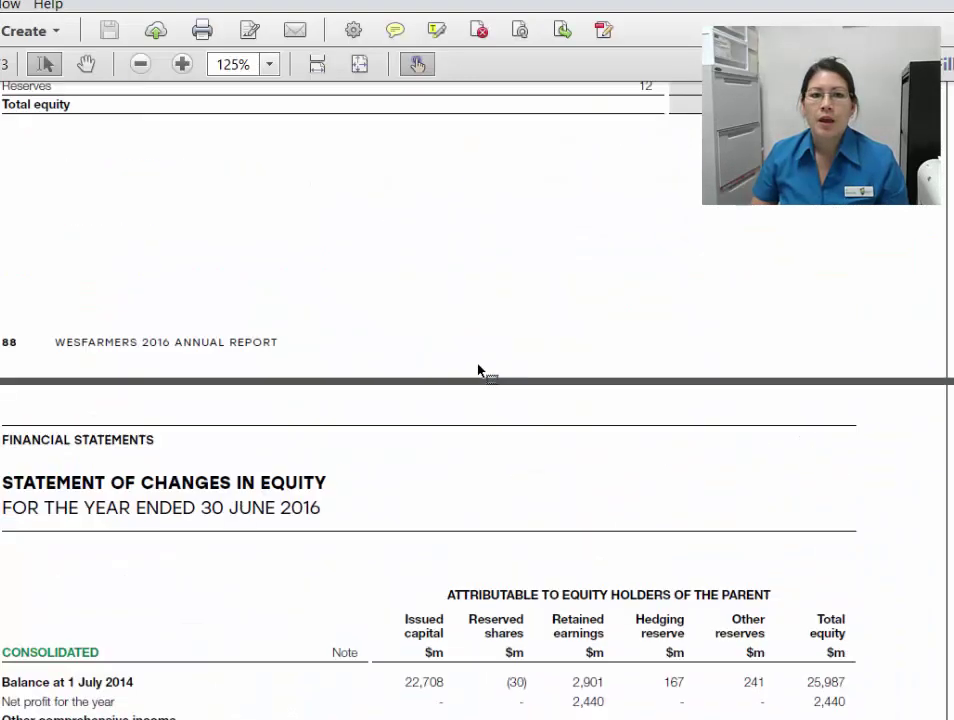
scroll(479, 369, up, 8)
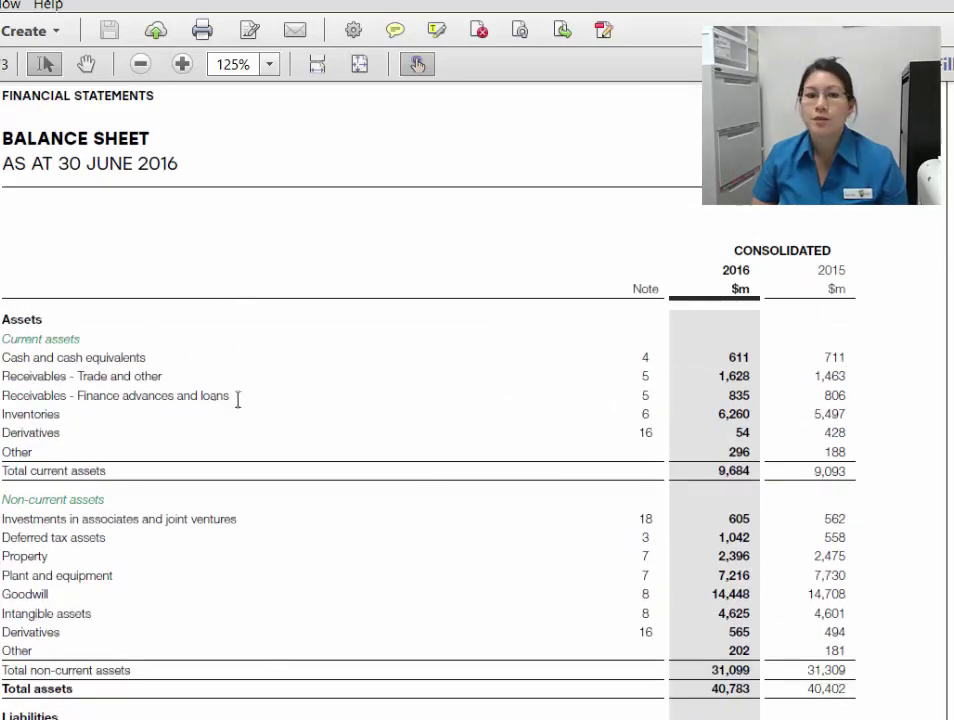
drag(6, 319, 92, 677)
key(ctrl+c)
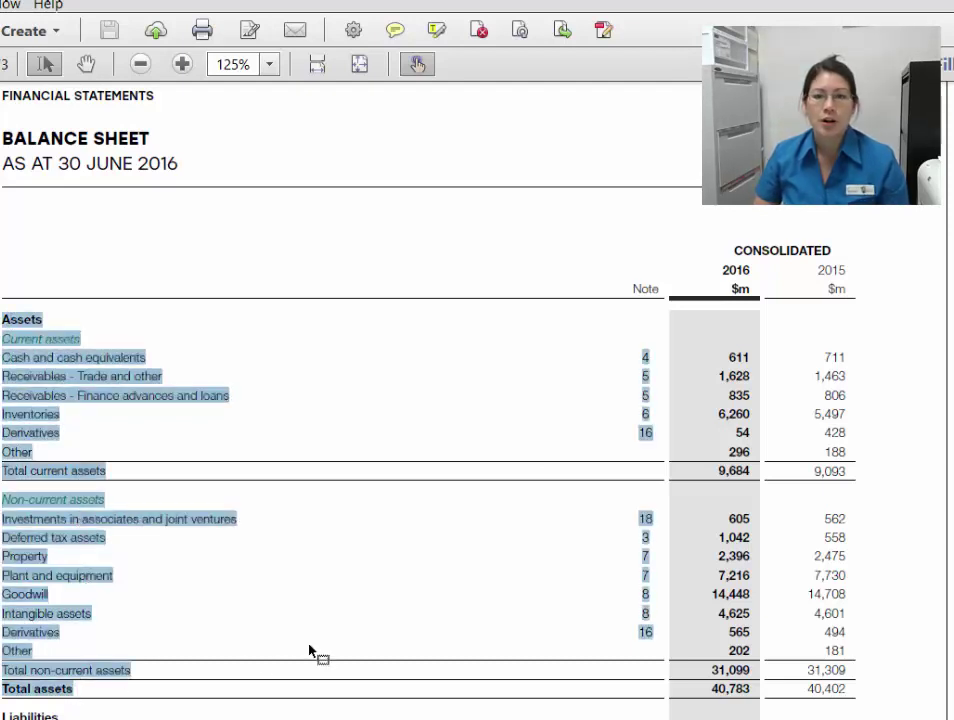
drag(326, 640, 379, 600)
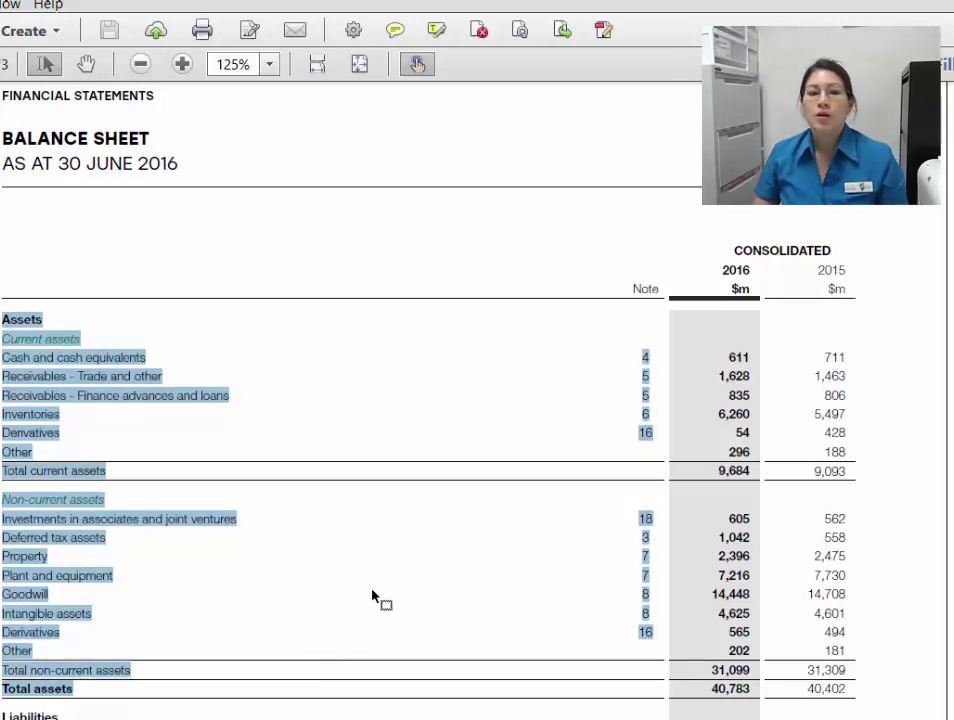
key(alt+Tab)
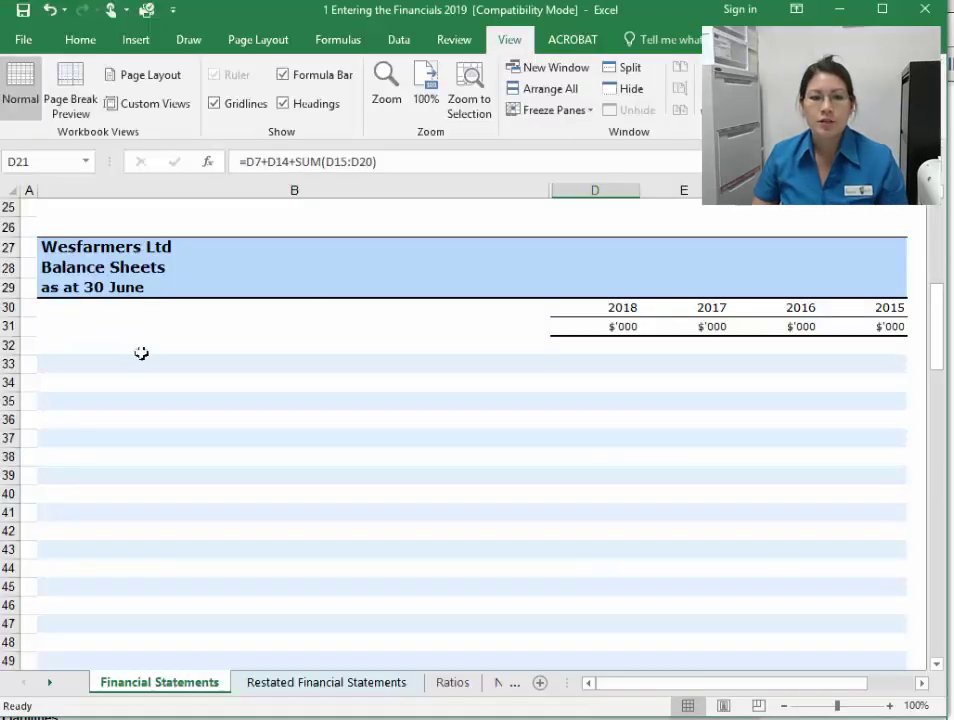
click(110, 364)
key(ctrl+v)
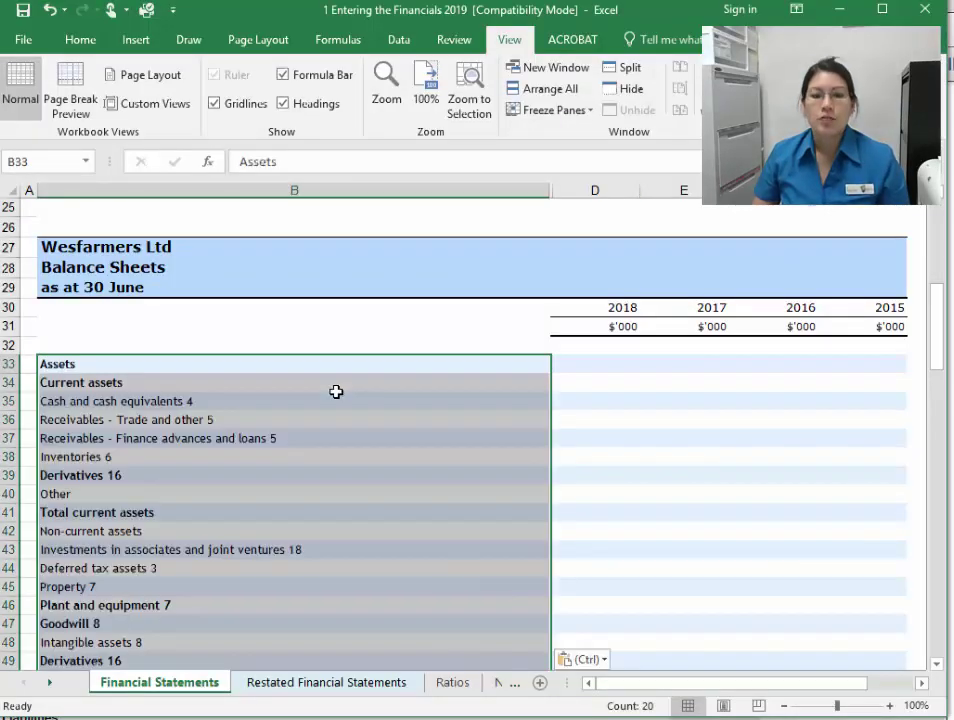
Step: Remove the trailing note numbers from the Cash and cash equivalents and Receivables - Trade and other labels in B35 and B36
click(112, 432)
click(227, 403)
click(449, 161)
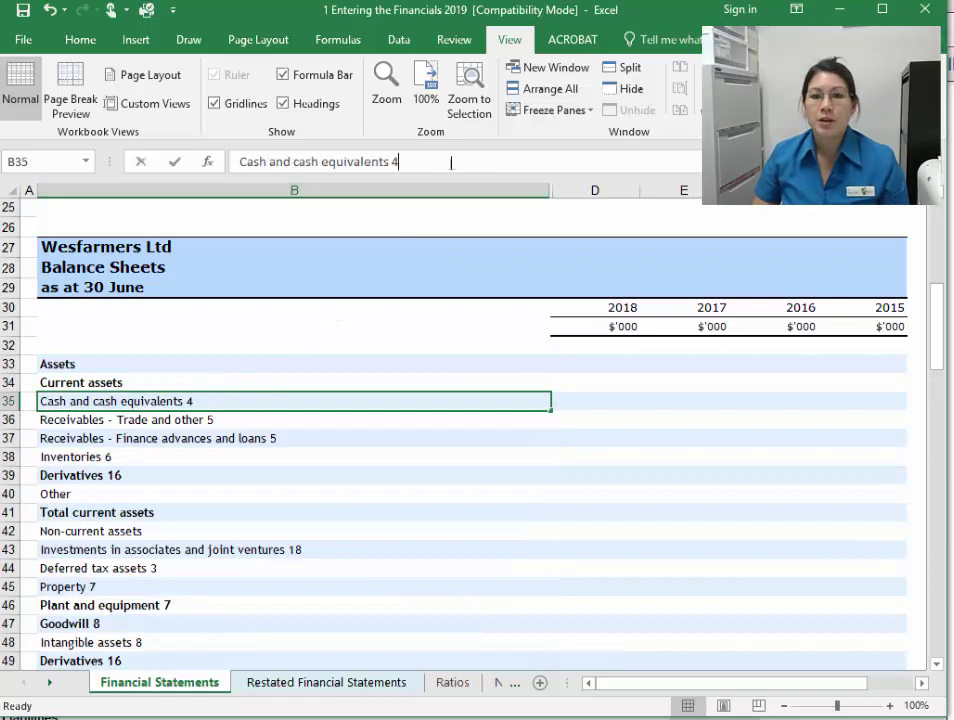
key(BackSpace)
key(BackSpace)
key(Return)
click(451, 161)
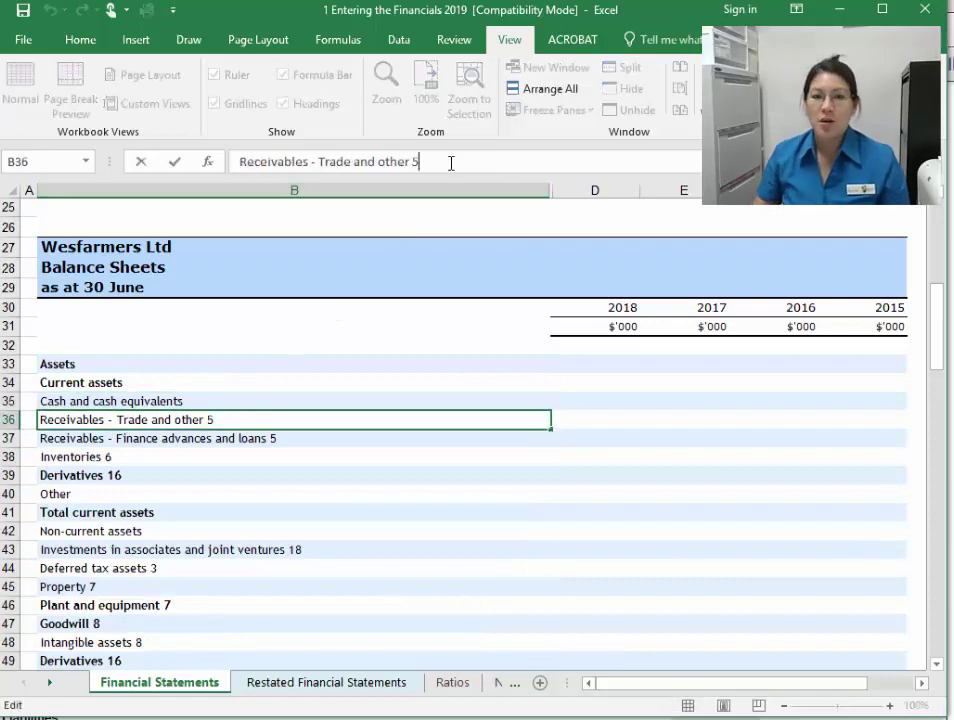
key(BackSpace)
key(BackSpace)
key(Return)
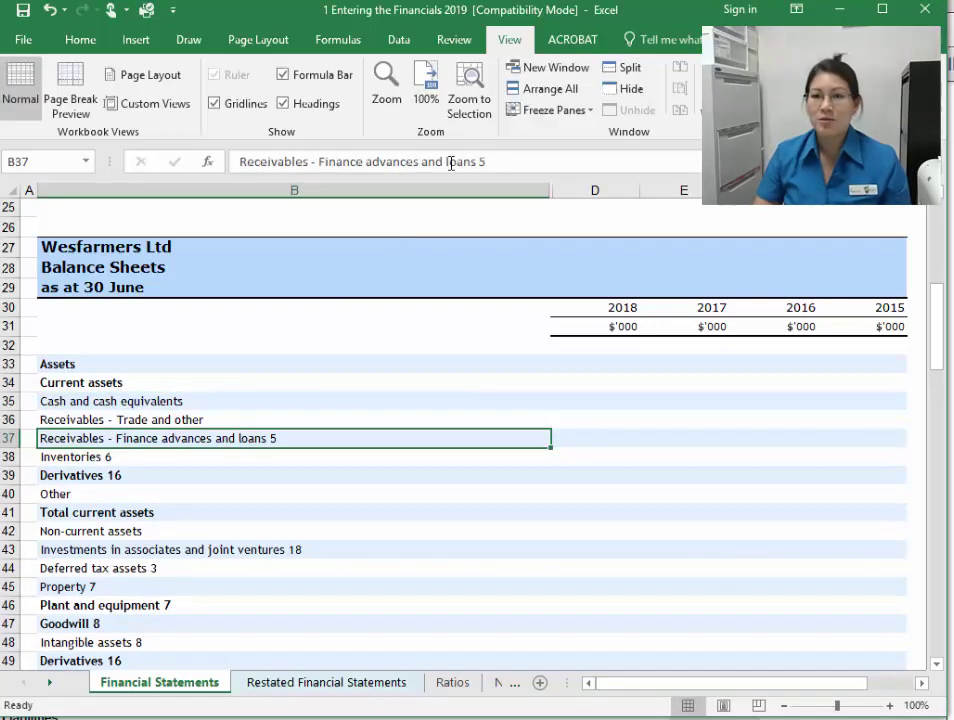
Step: Remove the trailing note numbers from the Receivables - Finance advances and loans, Inventories and current Derivatives labels in B37:B39
click(529, 161)
key(BackSpace)
key(BackSpace)
key(Return)
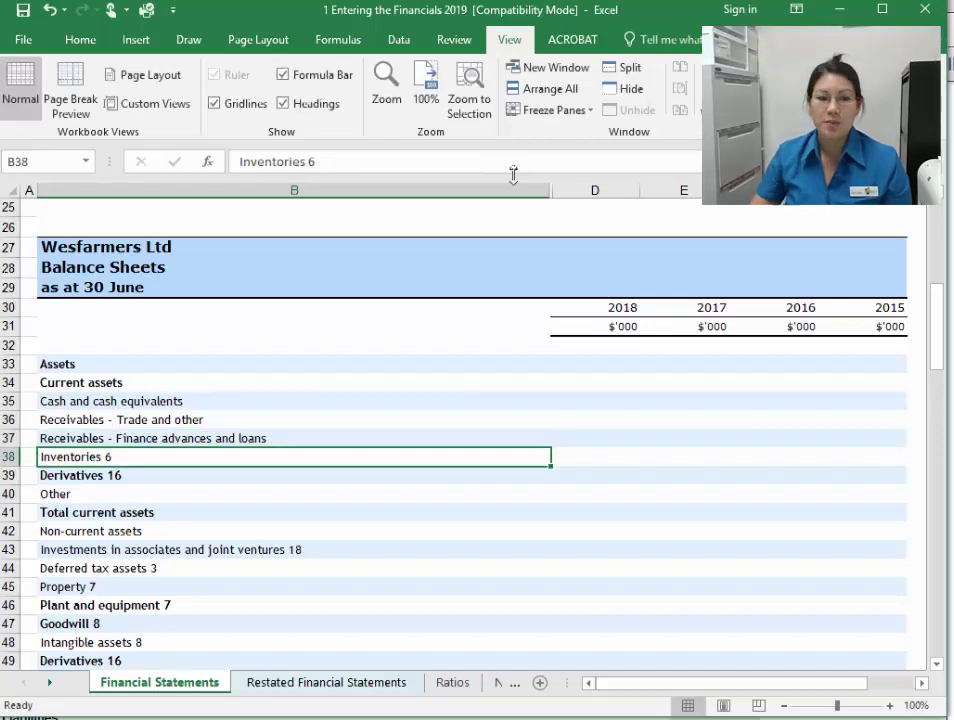
click(385, 161)
key(BackSpace)
key(BackSpace)
key(Return)
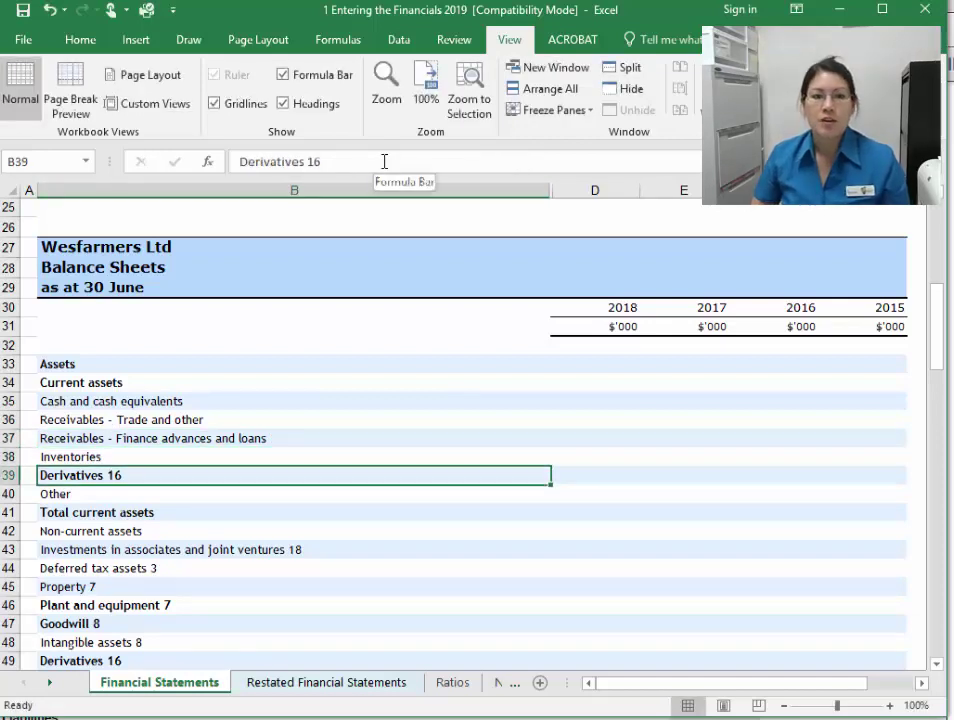
click(384, 161)
key(BackSpace)
key(BackSpace)
key(BackSpace)
key(Return)
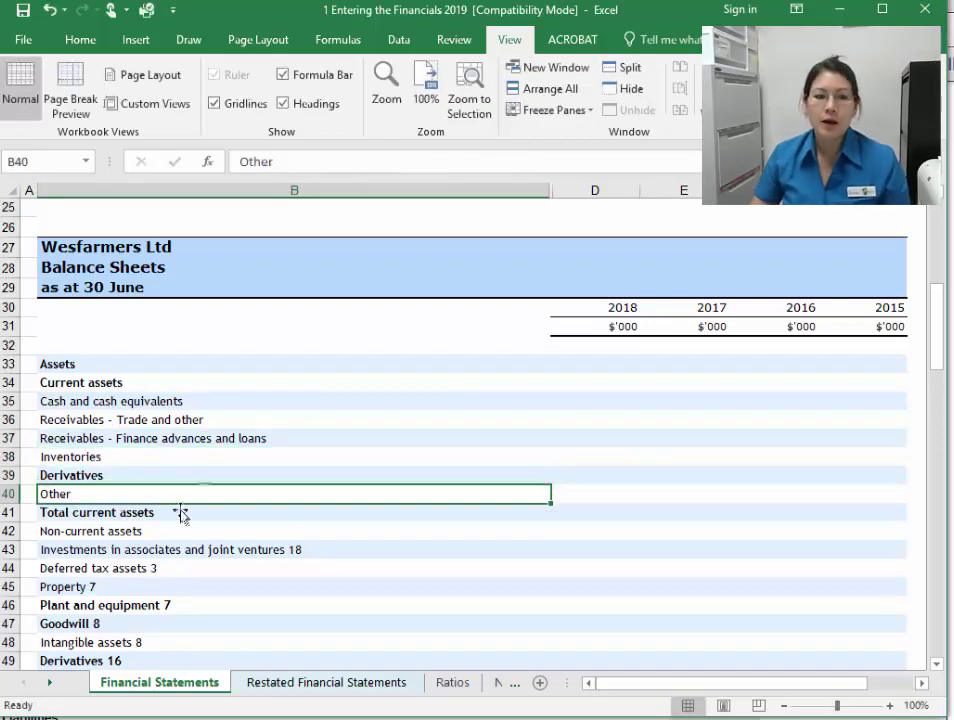
Step: Remove the trailing note numbers from the Investments in associates and joint ventures and Deferred tax assets labels in B43 and B44
click(277, 551)
click(559, 158)
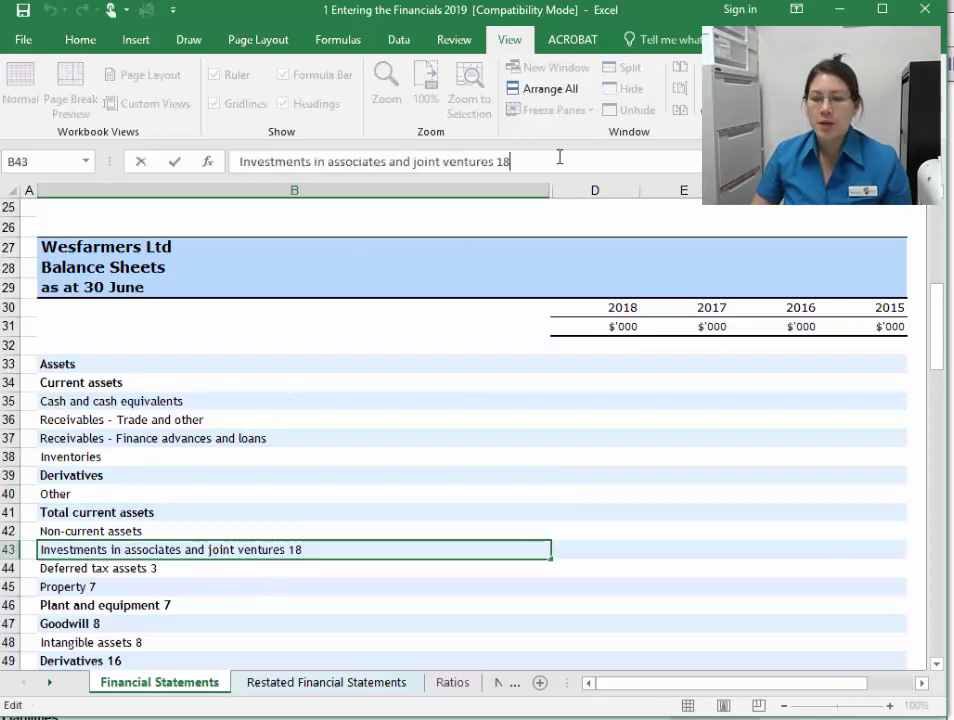
key(BackSpace)
key(BackSpace)
key(BackSpace)
key(Return)
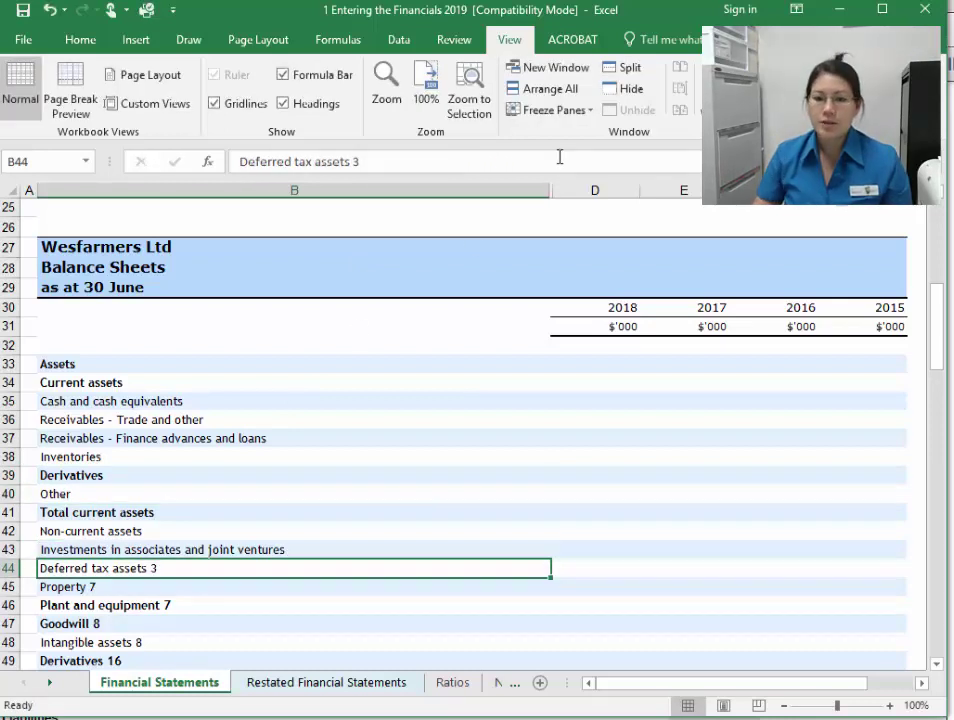
click(384, 161)
key(BackSpace)
key(BackSpace)
key(Return)
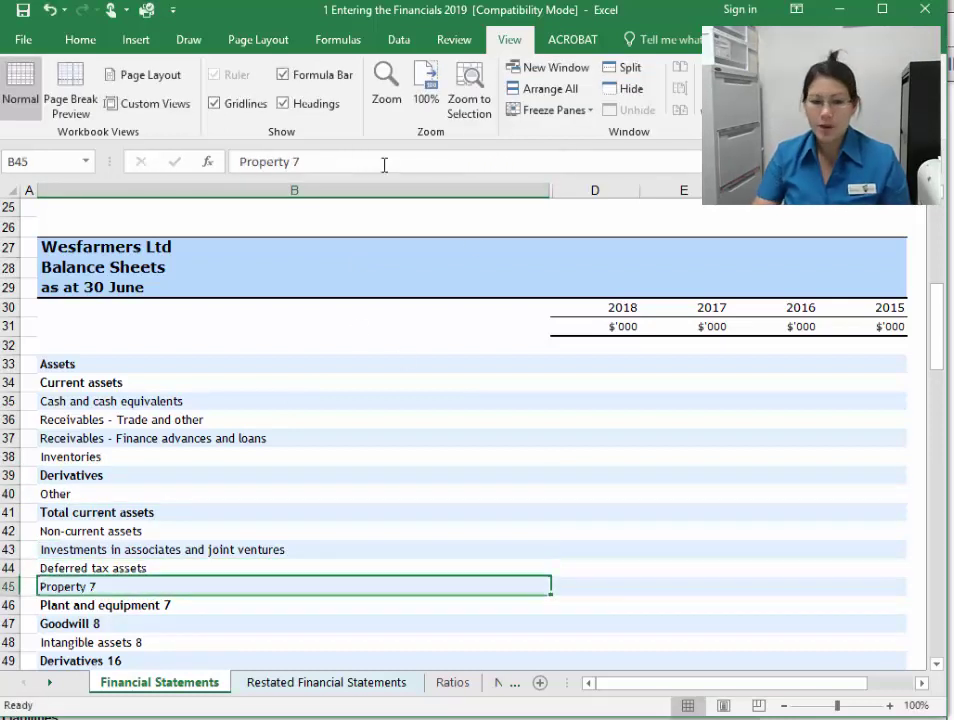
Step: Remove the trailing note numbers from the Property and Plant and equipment labels in B45 and B46
click(315, 165)
key(BackSpace)
key(BackSpace)
key(Return)
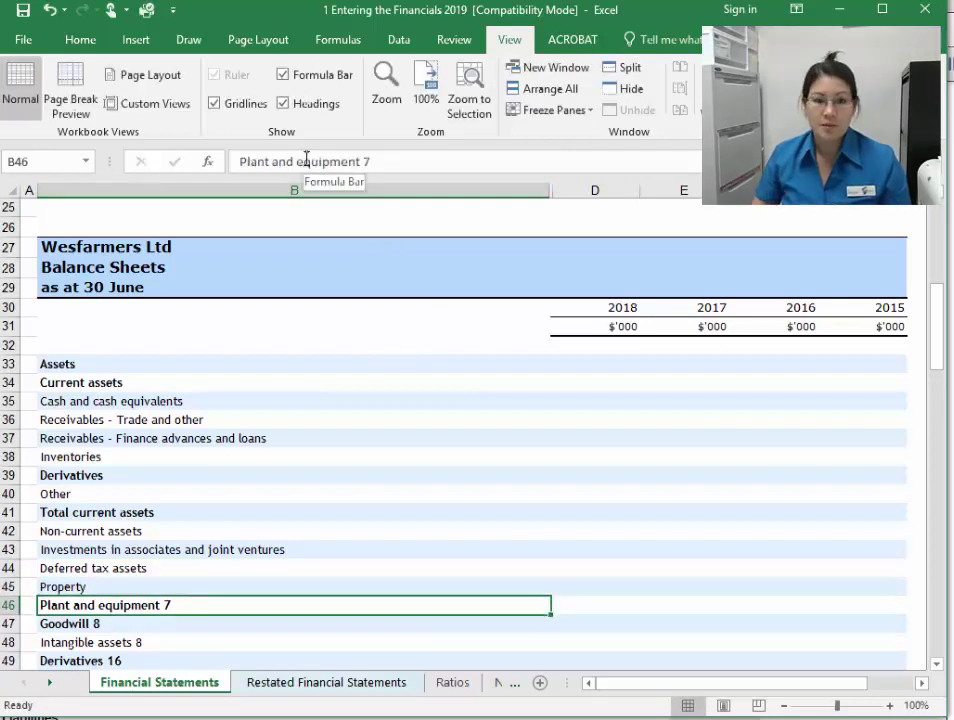
click(392, 161)
key(BackSpace)
key(BackSpace)
key(Return)
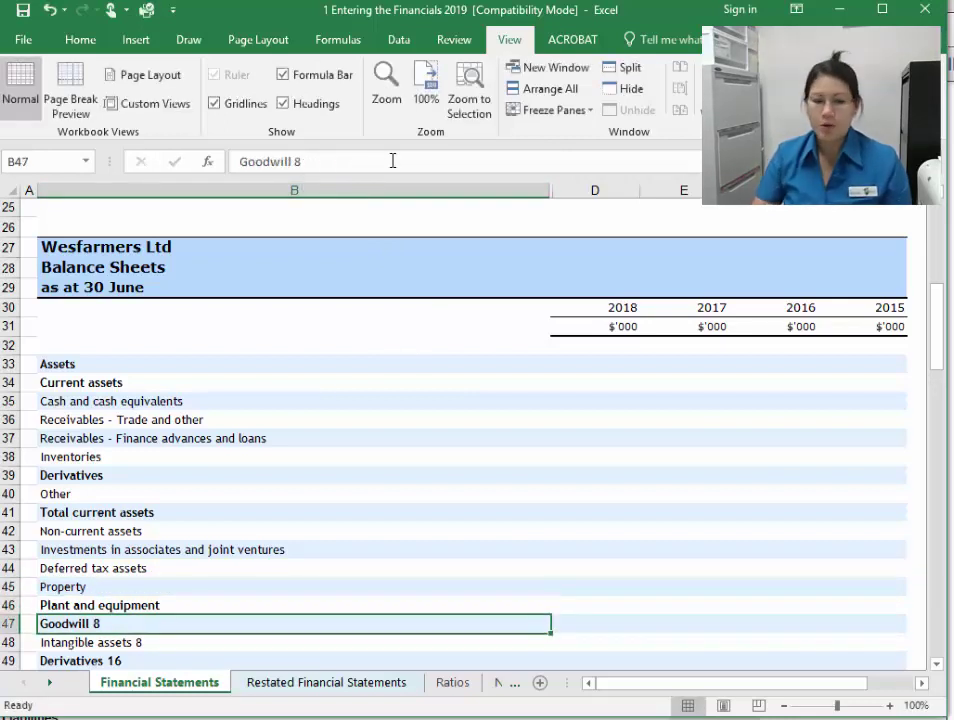
click(74, 365)
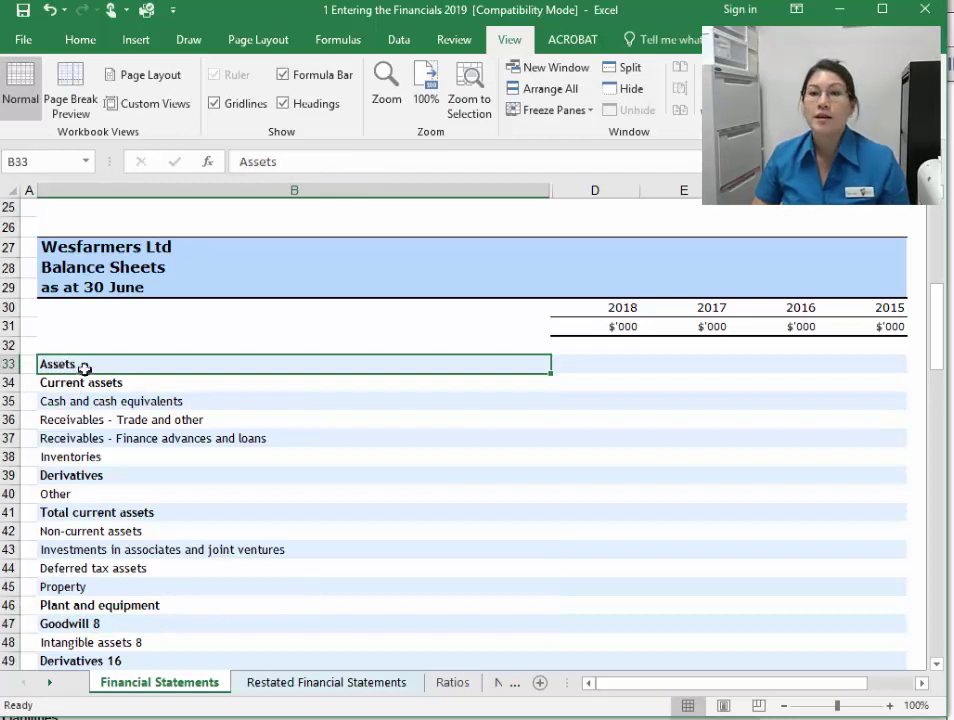
click(79, 383)
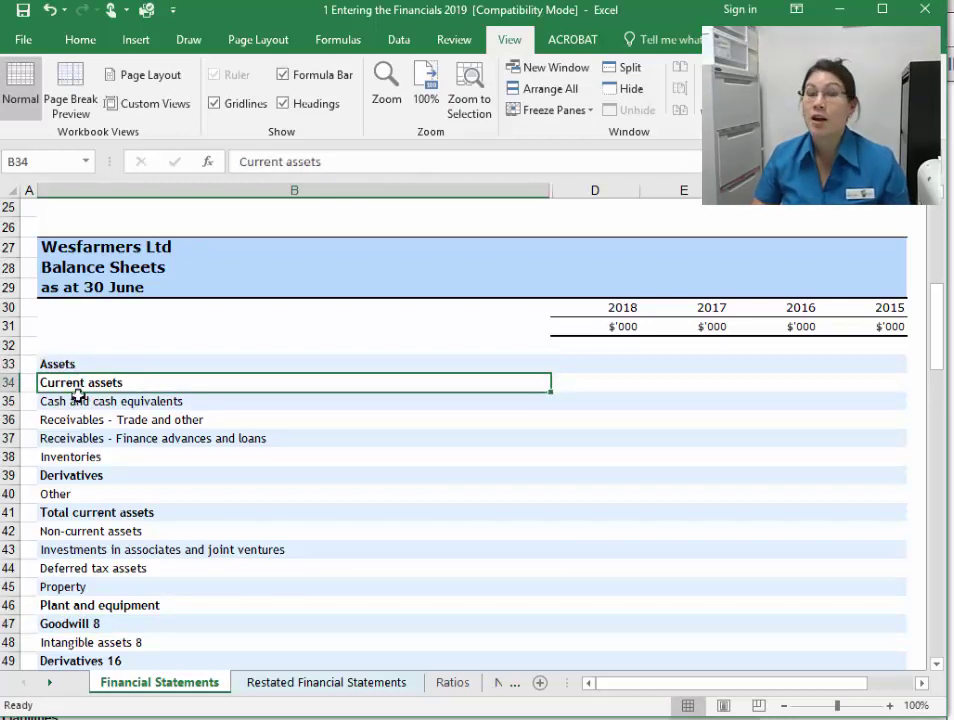
click(78, 397)
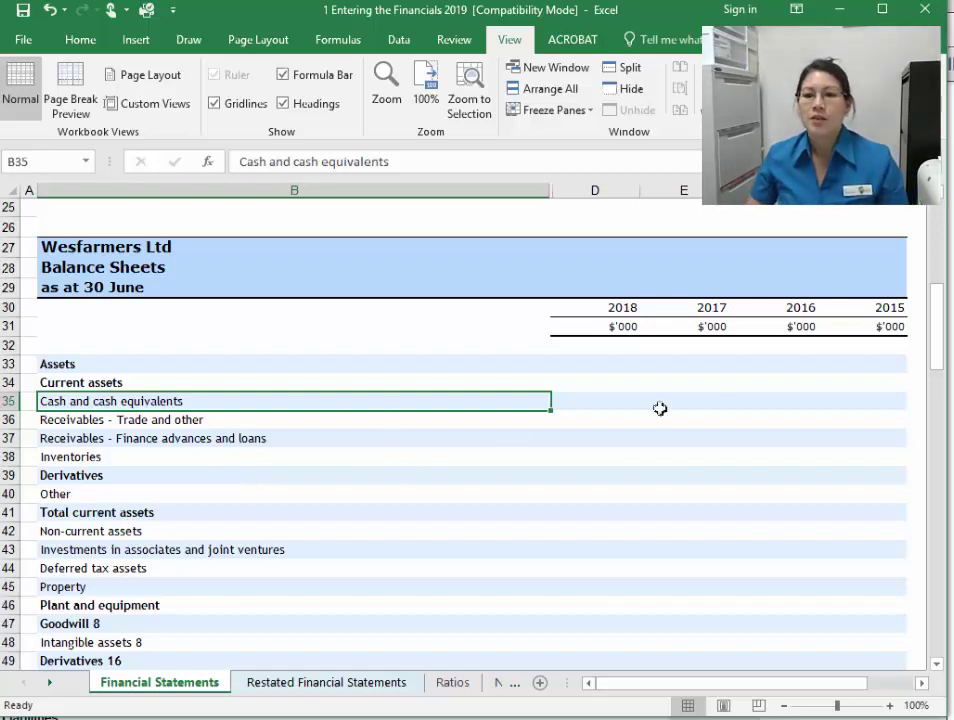
click(861, 367)
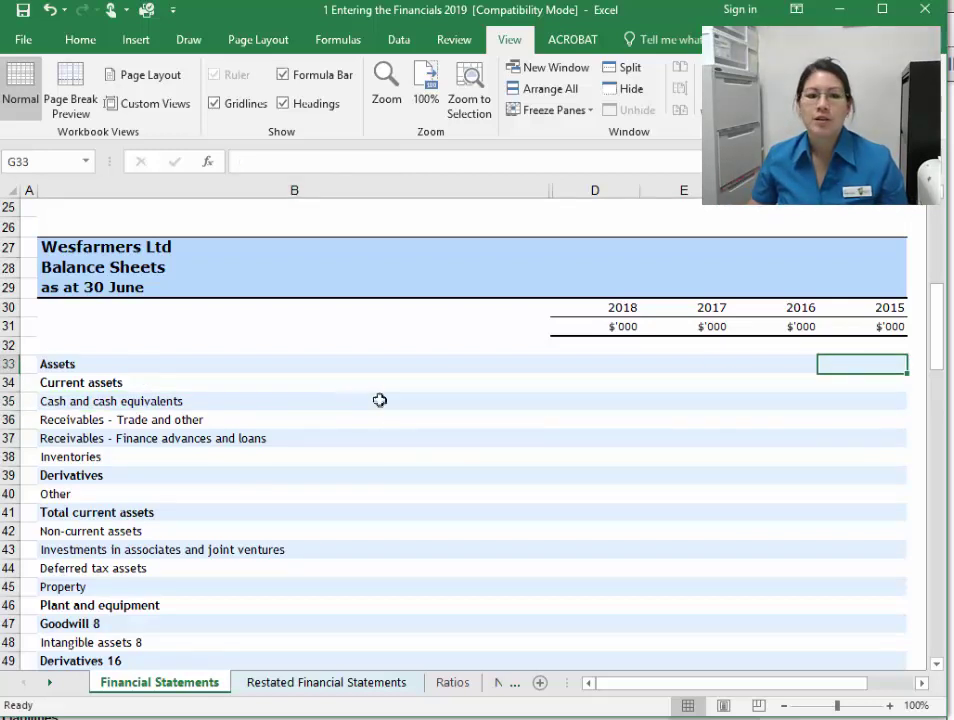
click(62, 383)
click(140, 400)
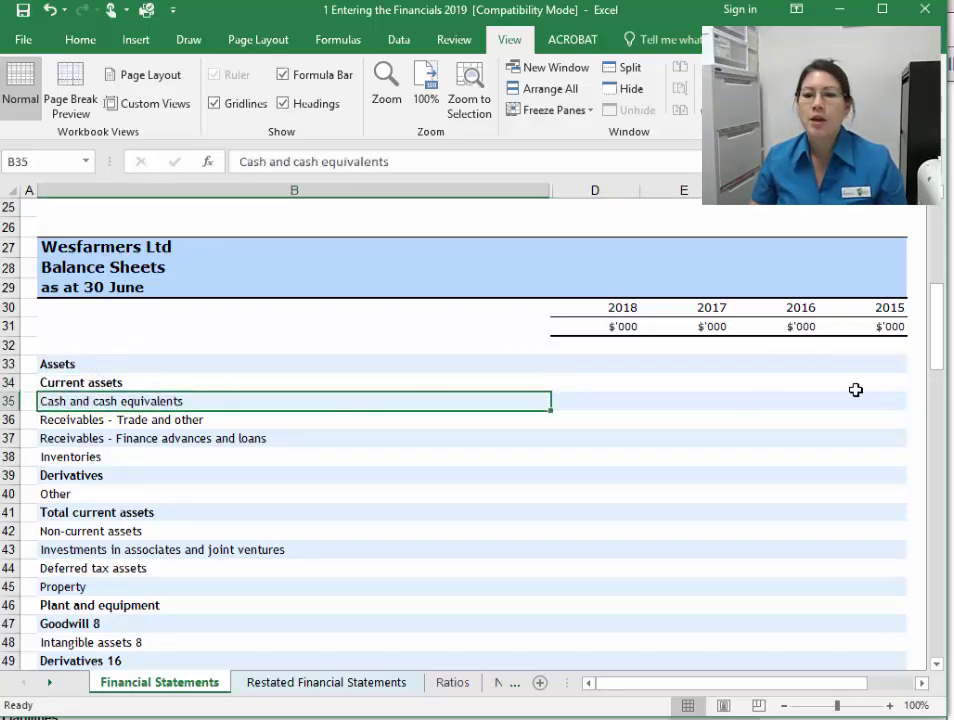
Step: Enter the 2015 figures from the annual report: 711 for Cash and cash equivalents in G35 and 1463 for Receivables - Trade and other in G36
click(856, 395)
key(alt+Tab)
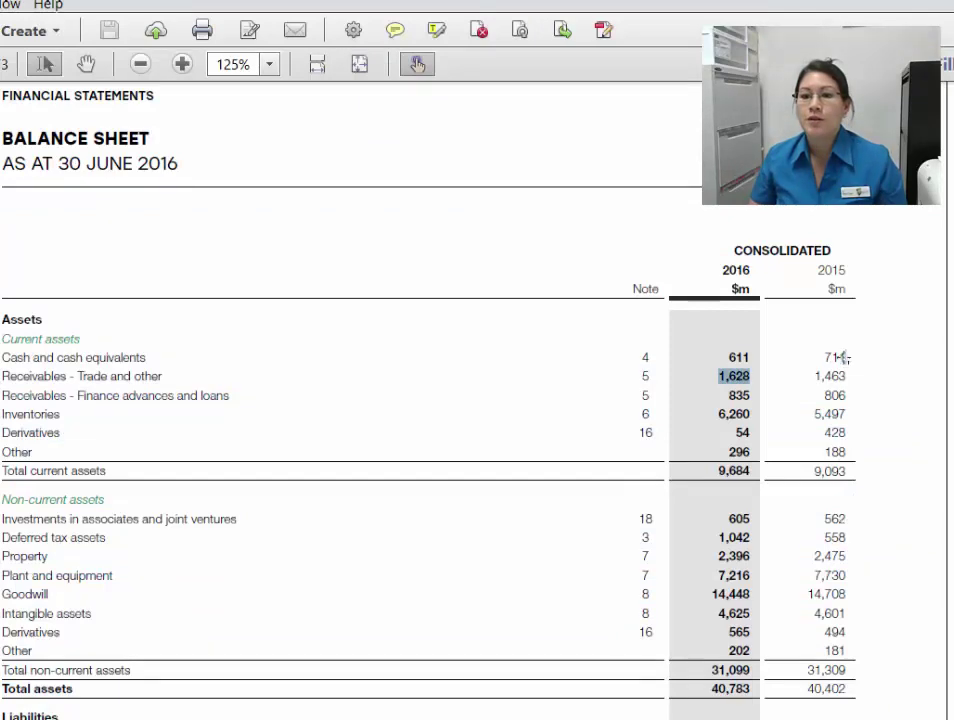
double_click(832, 357)
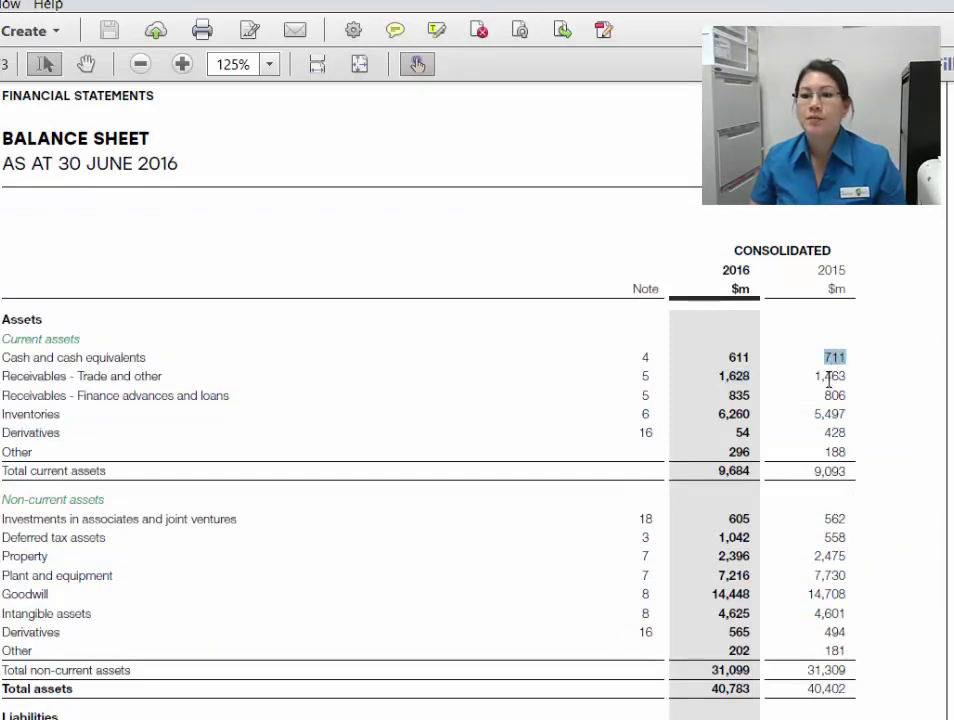
key(alt+Tab)
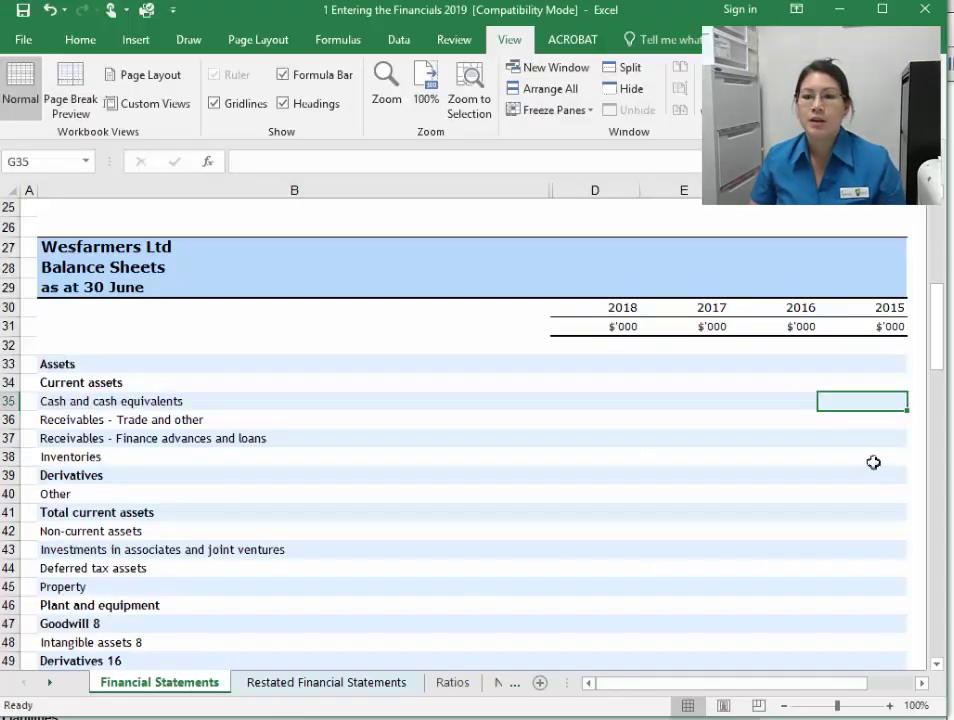
text(711)
key(Return)
text(1463)
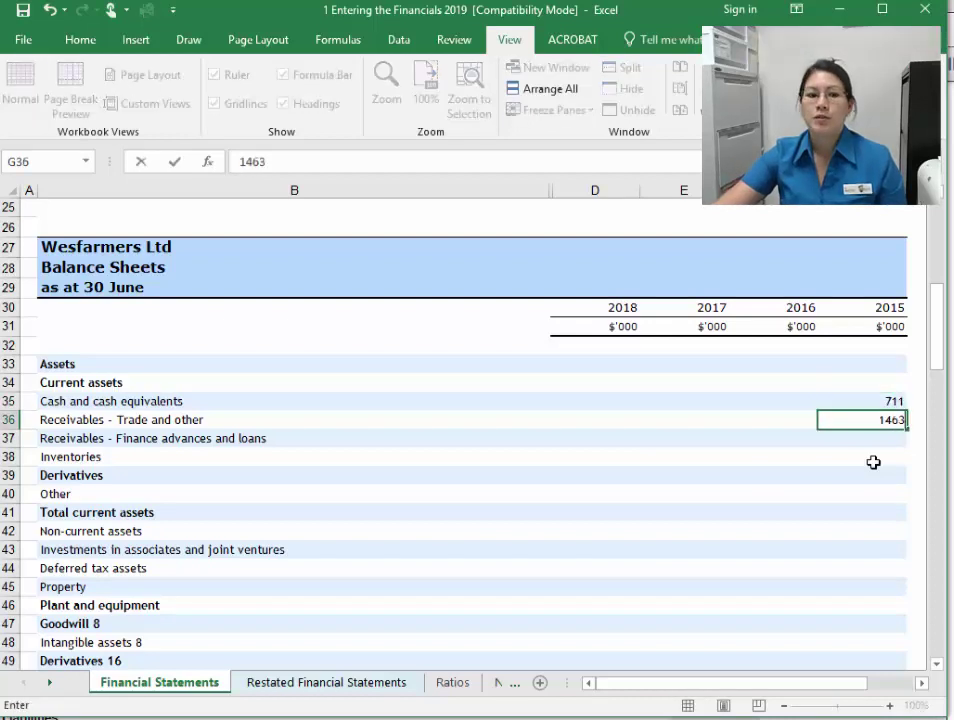
key(Return)
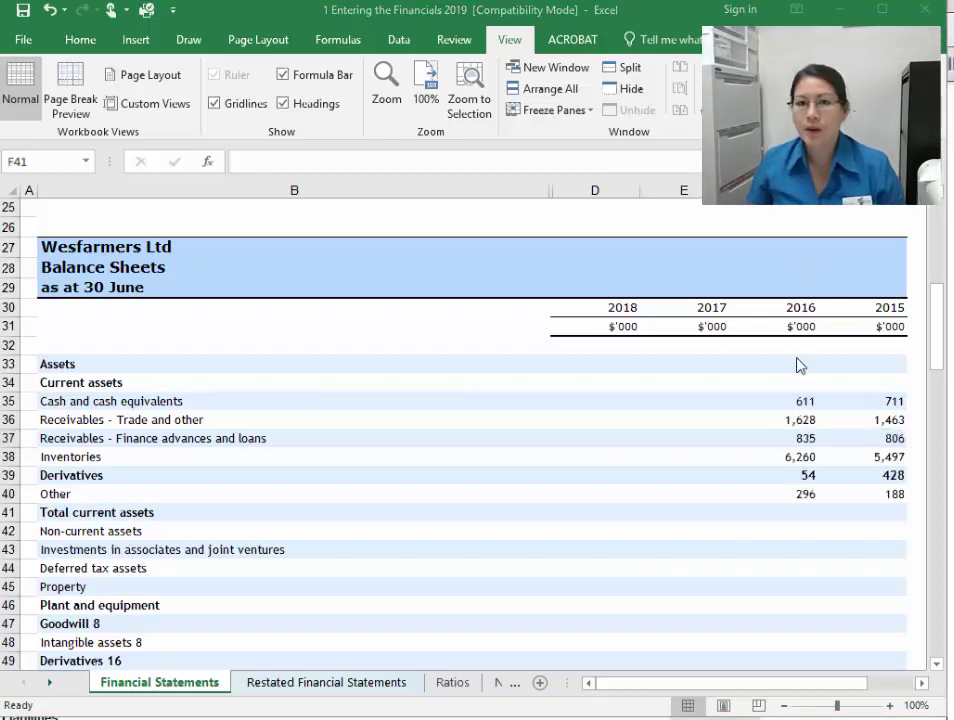
Step: Total the 2015 current assets in G41 with =SUM(G35:G40) and fill the formula across to the 2018 column
click(886, 511)
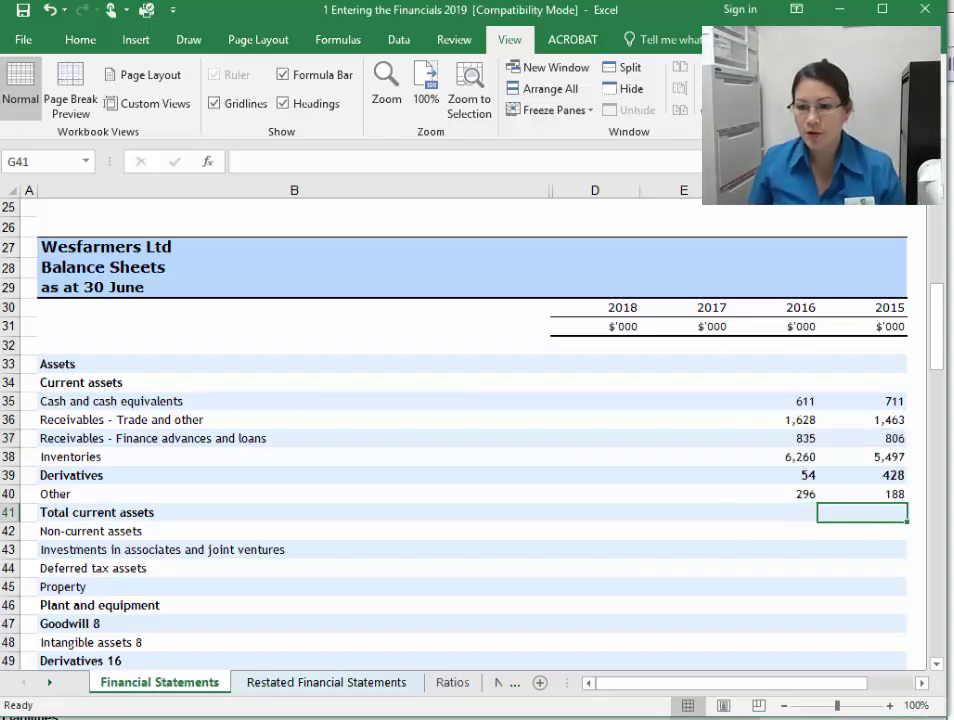
text(=sum()
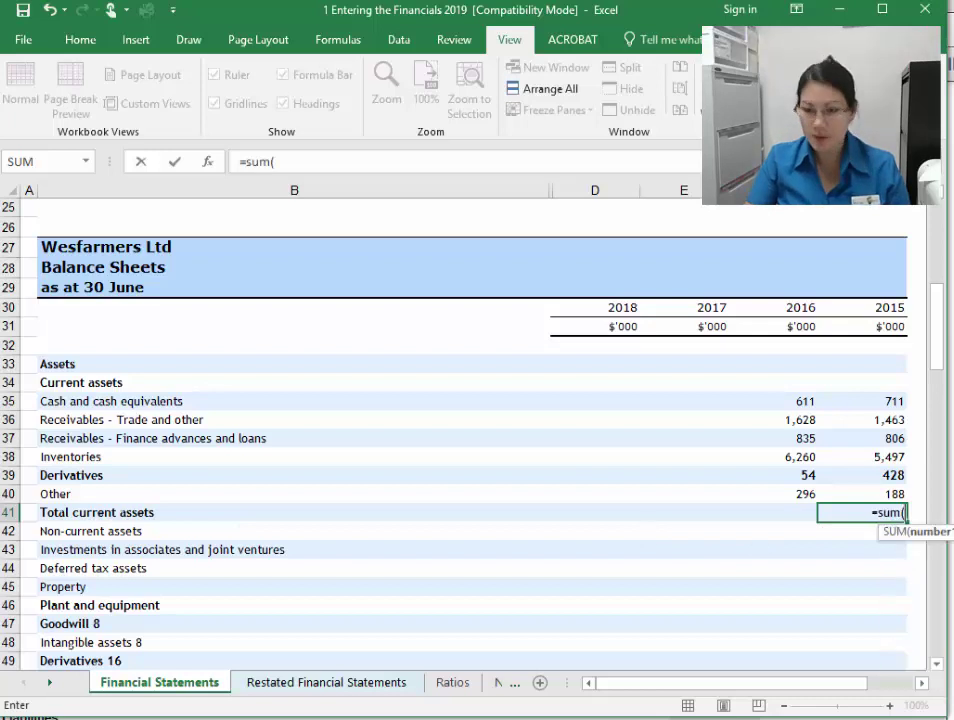
drag(847, 400, 845, 498)
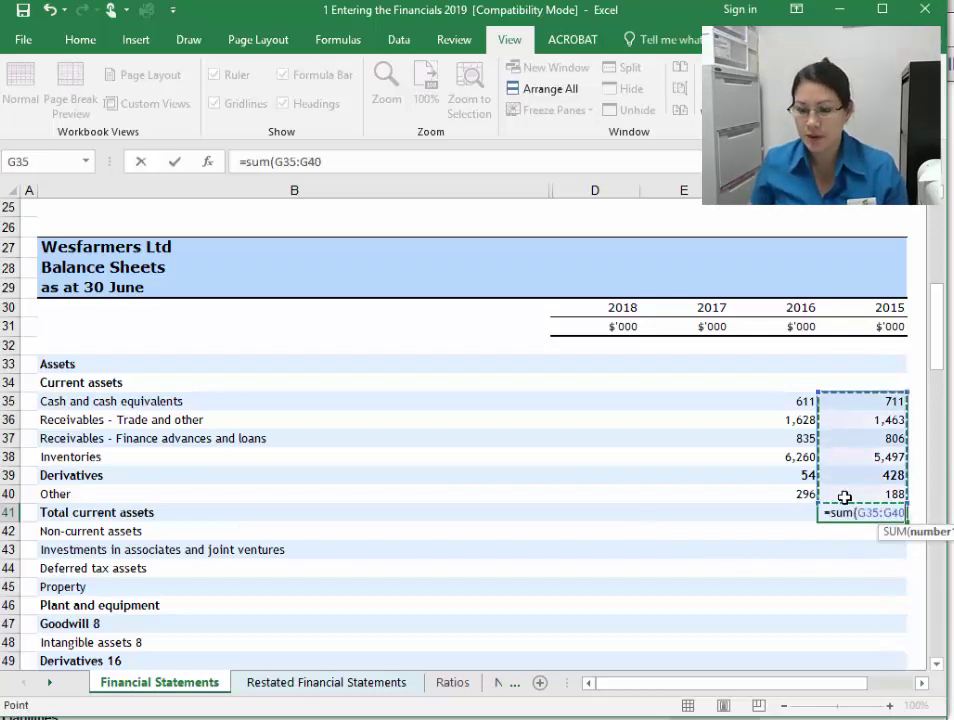
text())
key(Return)
click(868, 512)
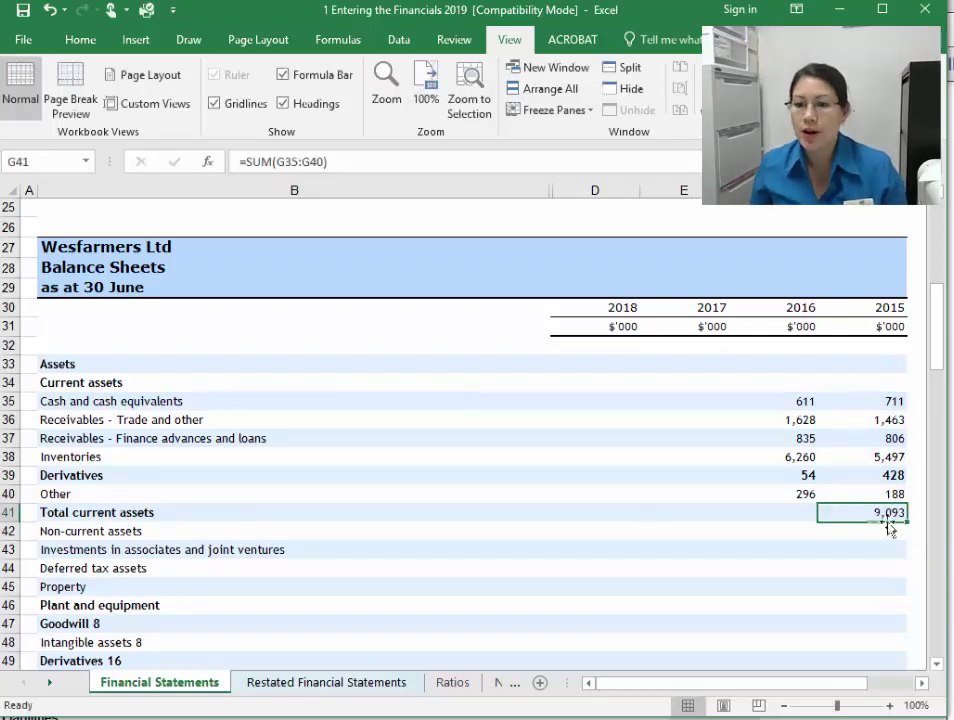
drag(908, 522, 572, 512)
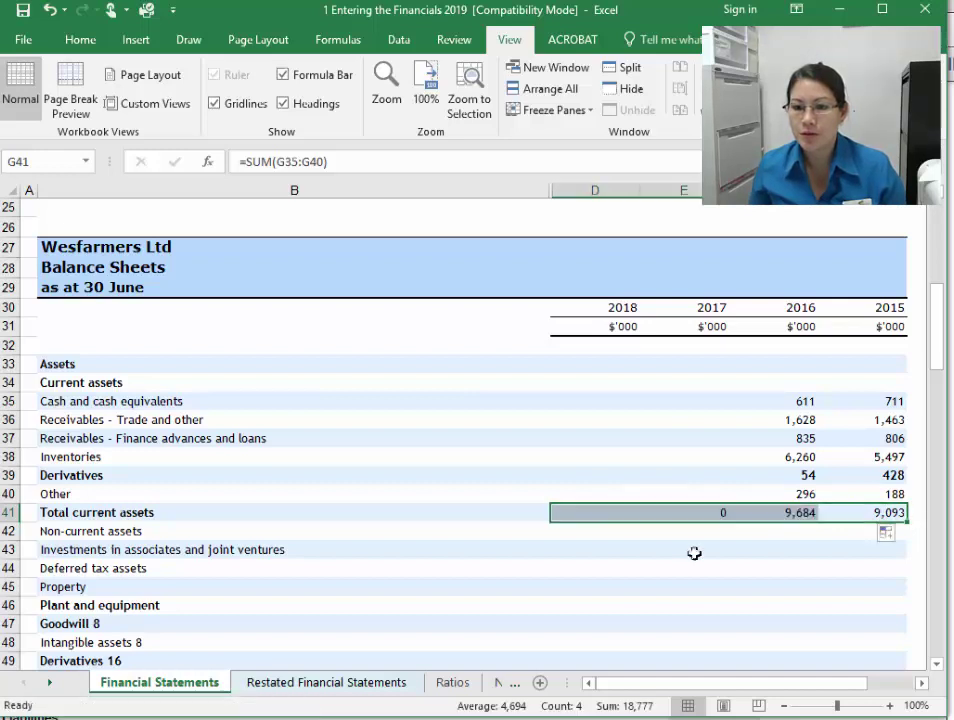
click(873, 512)
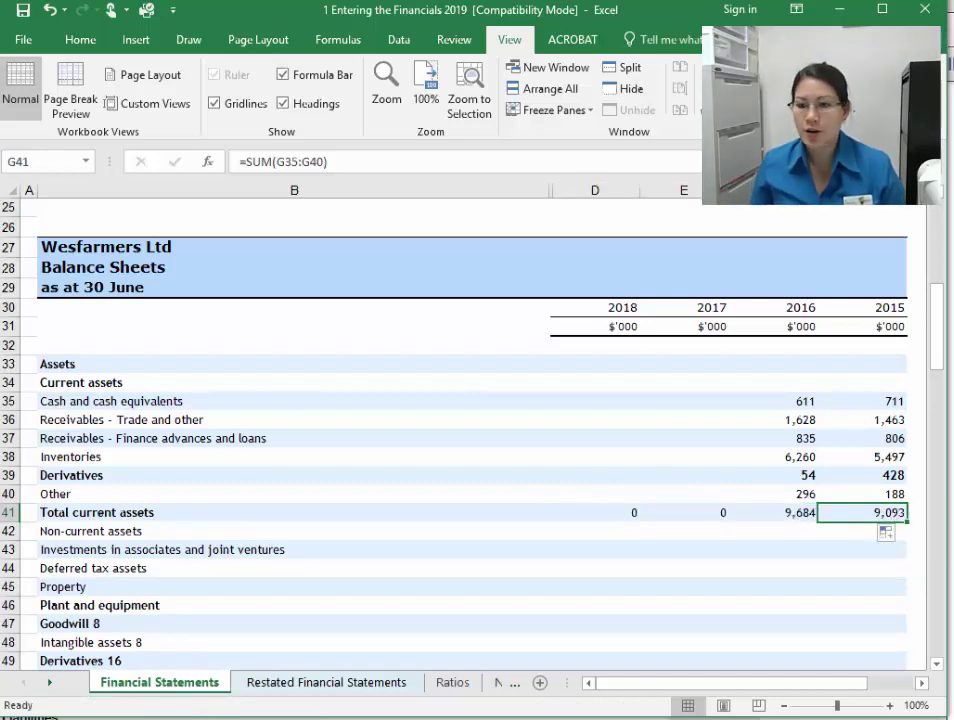
Step: Switch to the annual report PDF, check its 2015 and 2016 total current assets, and review the non-current asset figures
key(alt+Tab)
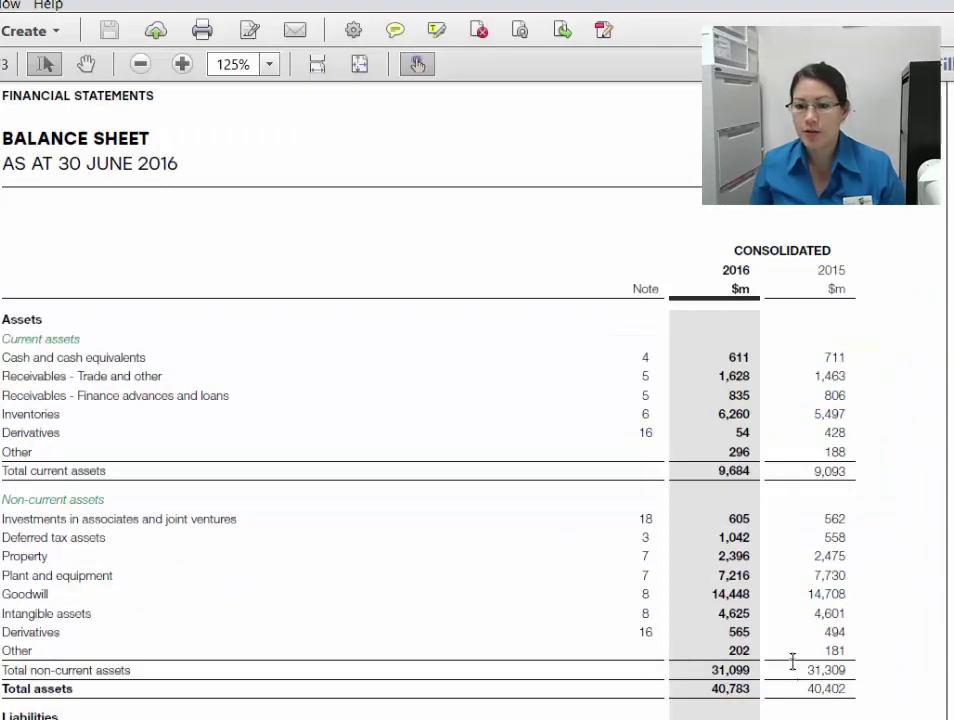
double_click(818, 471)
double_click(733, 470)
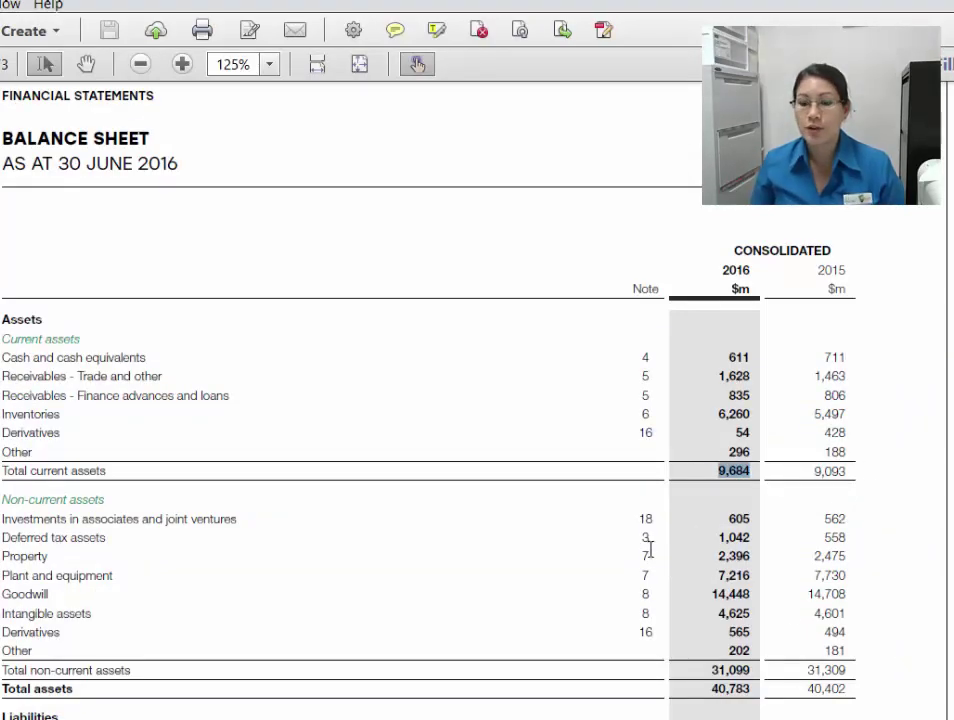
drag(819, 518, 829, 637)
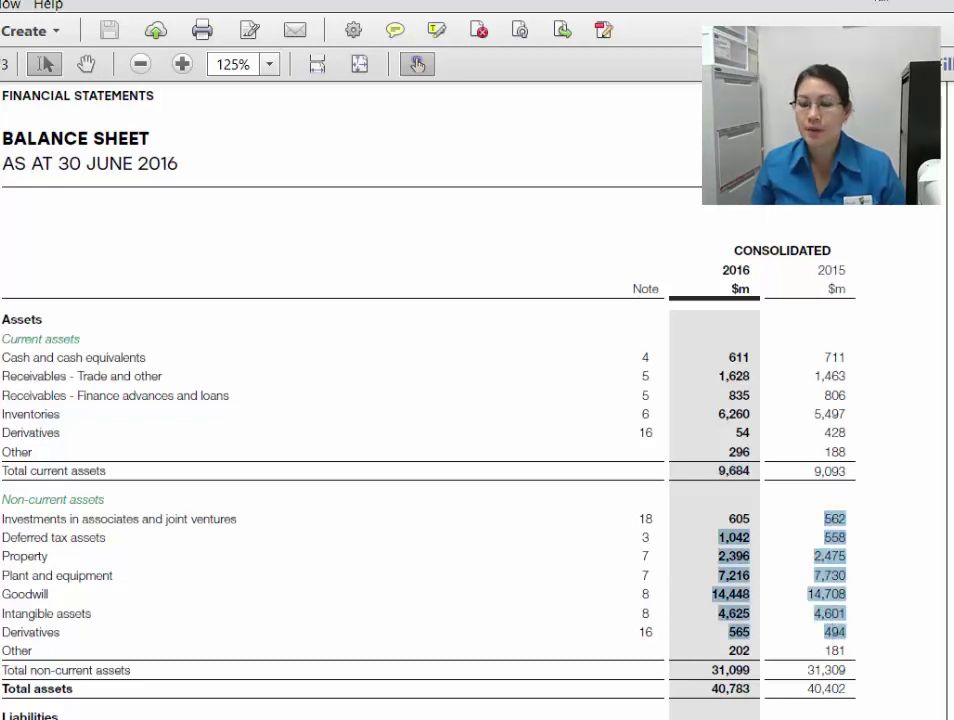
key(alt+Tab)
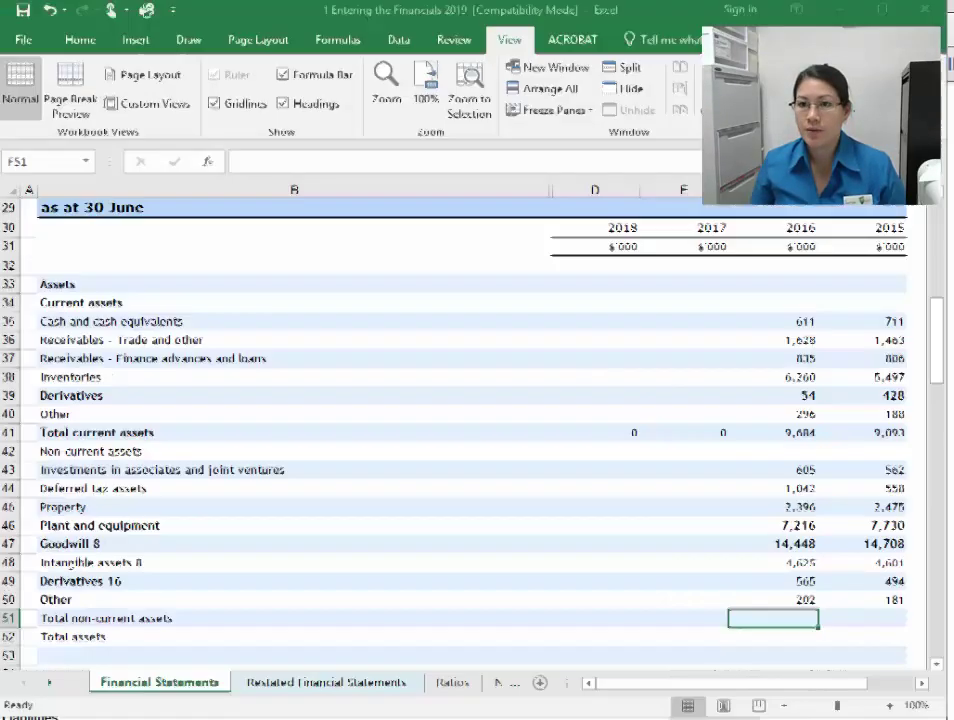
Step: Total the 2015 non-current assets in G51 with =SUM(G43:G50) and fill the formula across to the 2018 column
click(884, 619)
text(=sum()
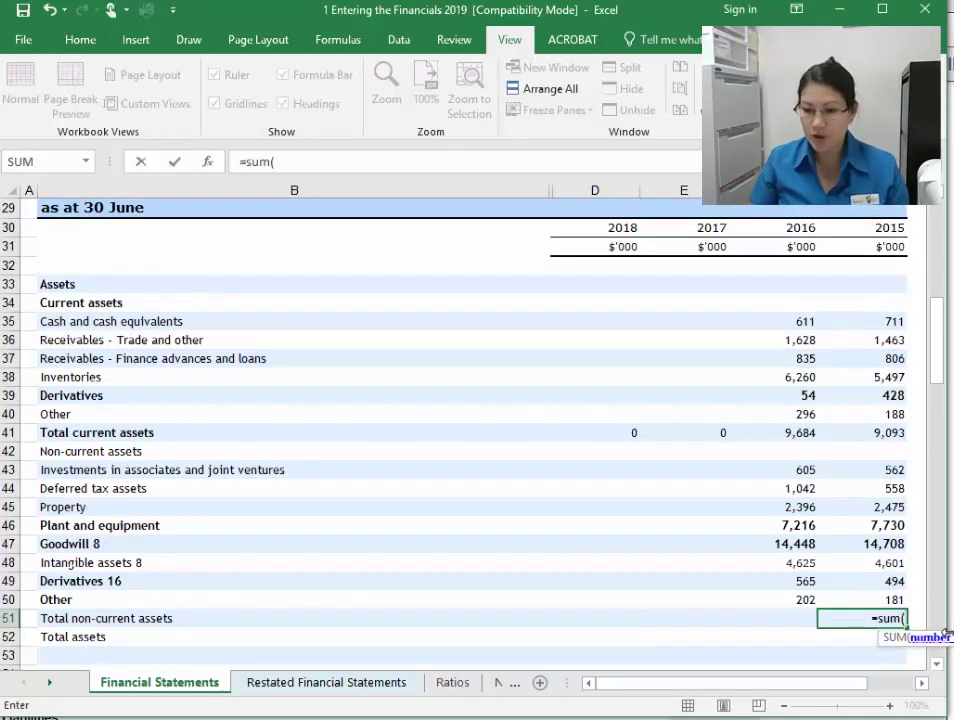
drag(862, 599, 862, 451)
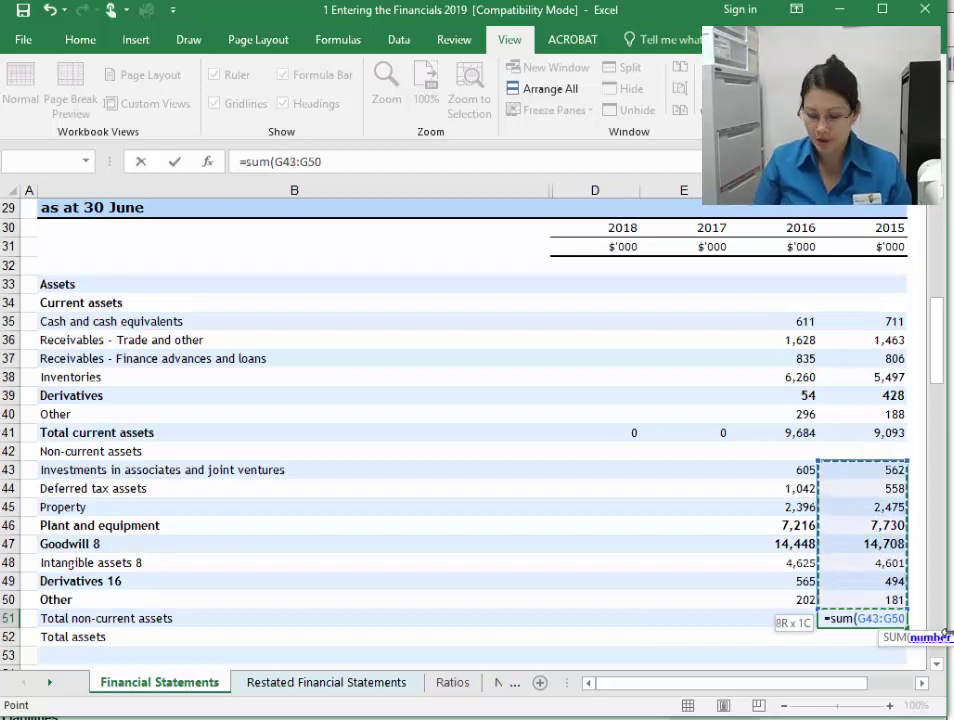
key(Return)
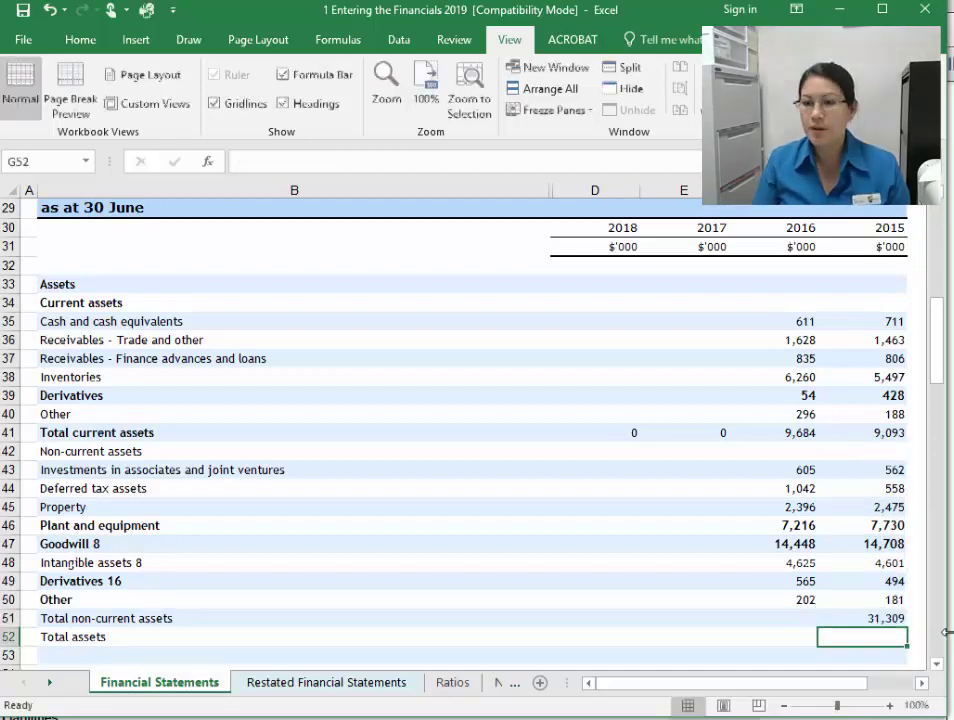
click(865, 618)
drag(810, 632, 585, 641)
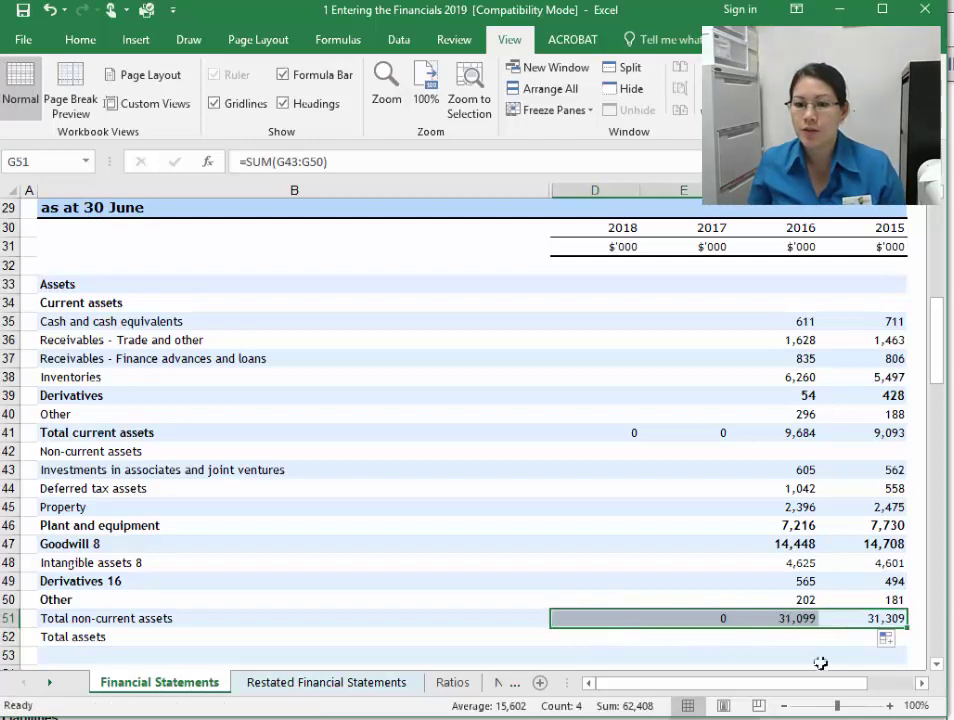
click(855, 600)
click(866, 620)
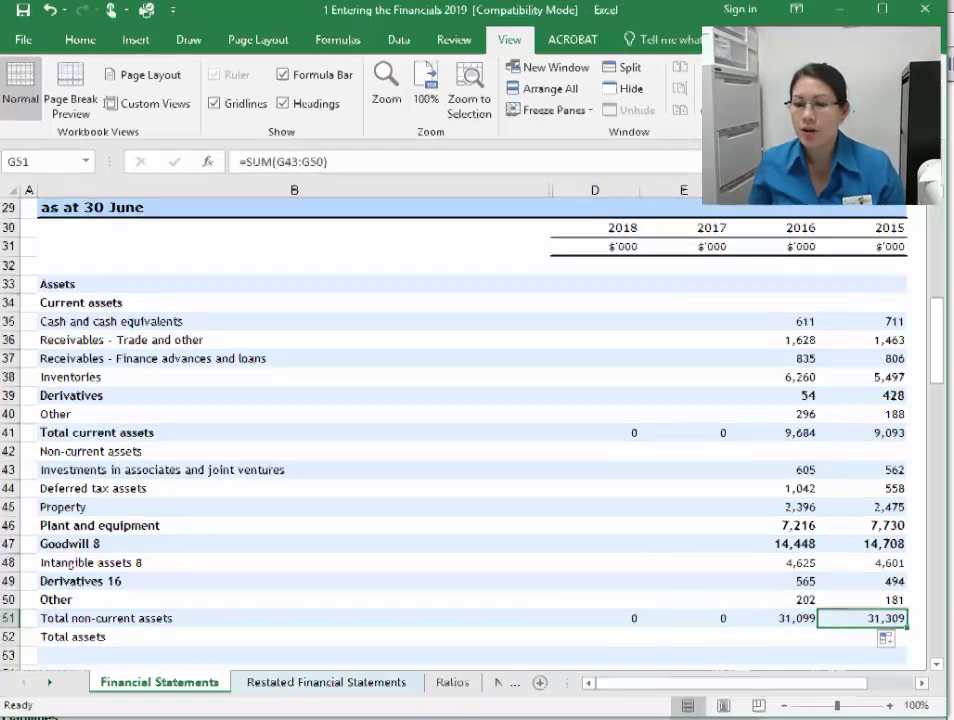
Step: Compare the total non-current assets with the figures in the annual report's 30 June 2016 balance sheet
key(alt+Tab)
drag(843, 670, 848, 670)
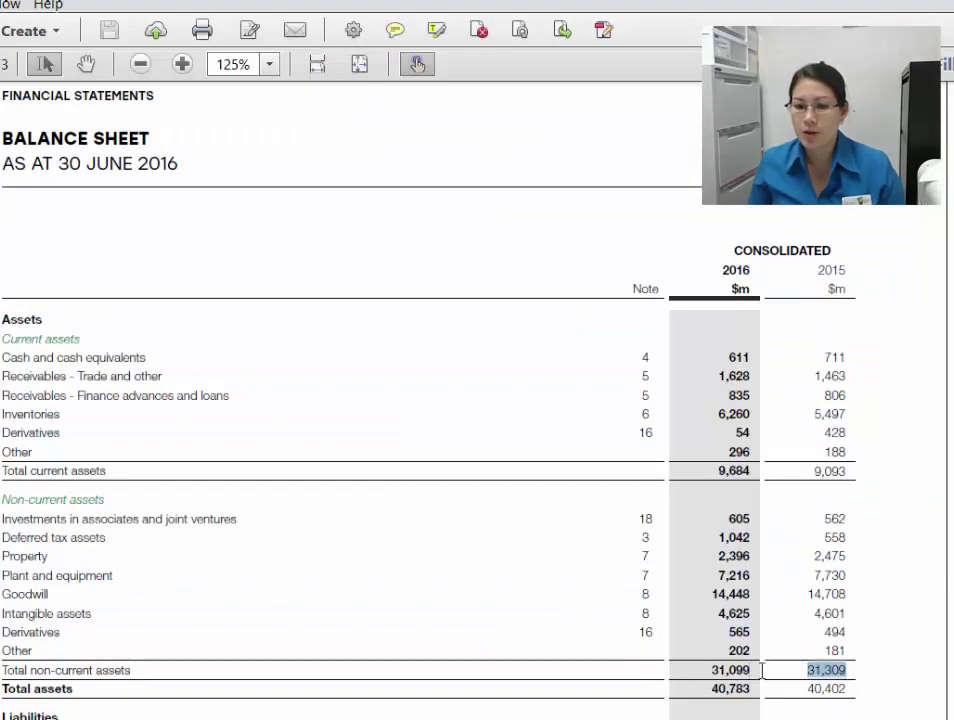
drag(708, 689, 752, 689)
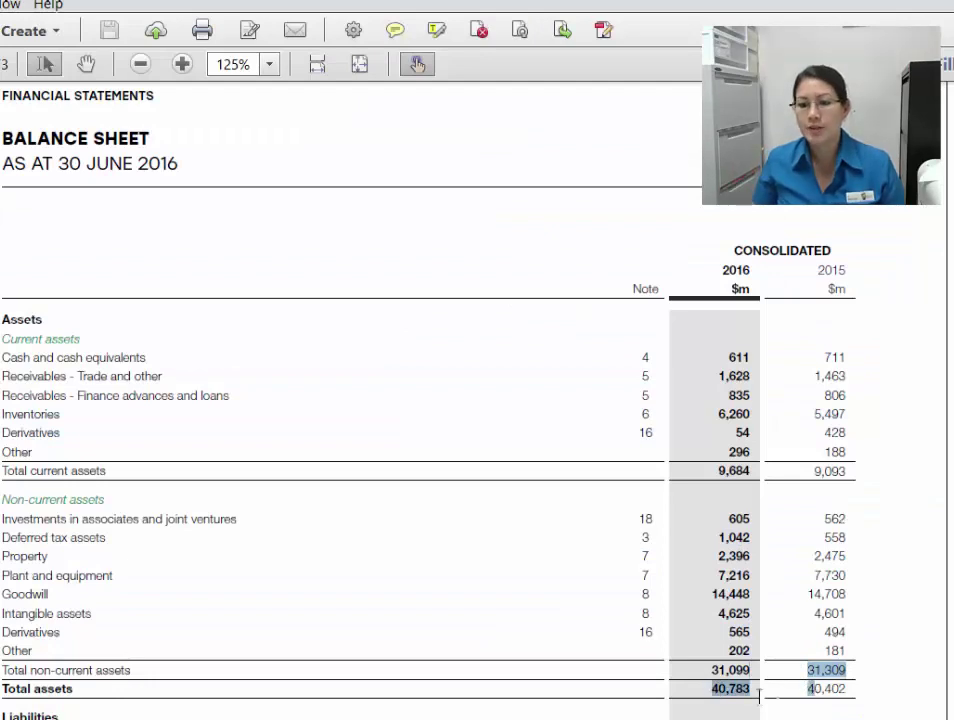
key(alt+Tab)
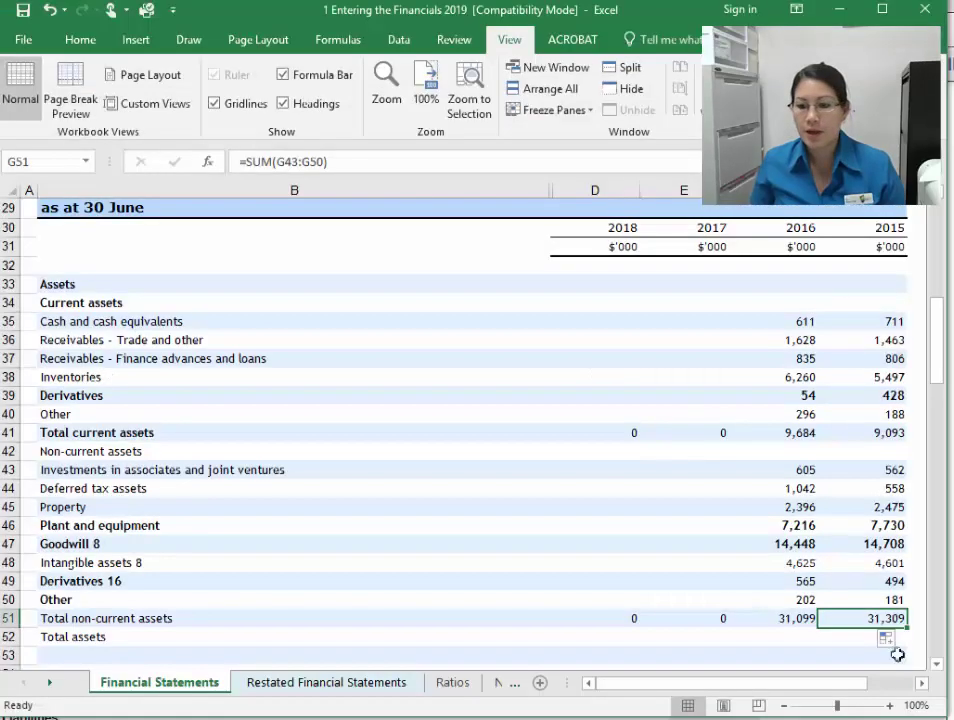
Step: Calculate 2015 Total assets in G52 as =G41+G51 and fill the formula across to the 2018 column
click(843, 638)
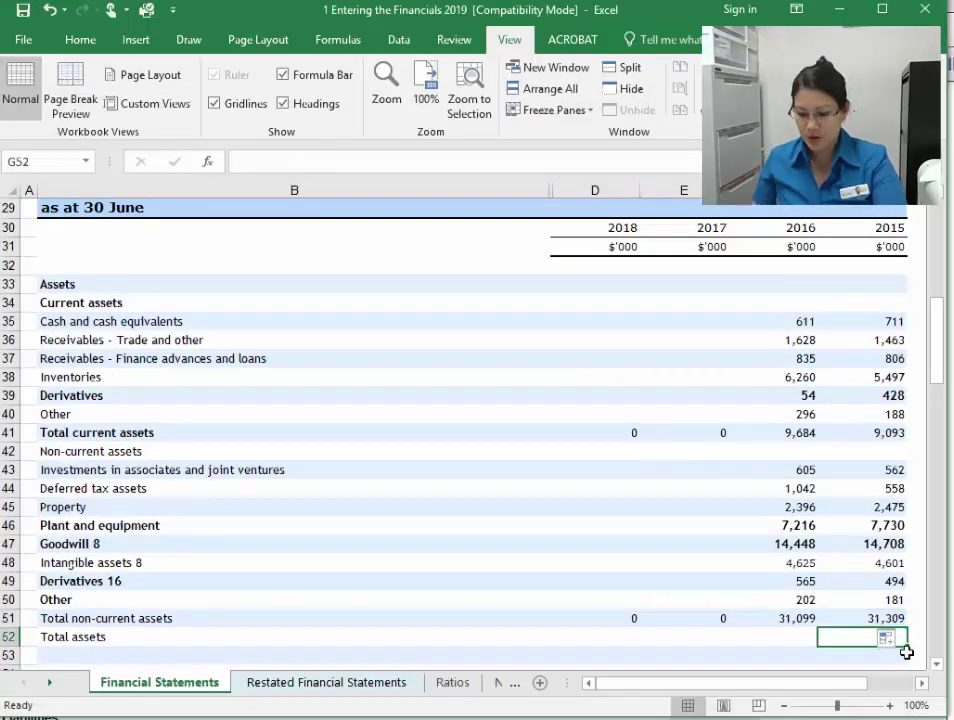
text(=)
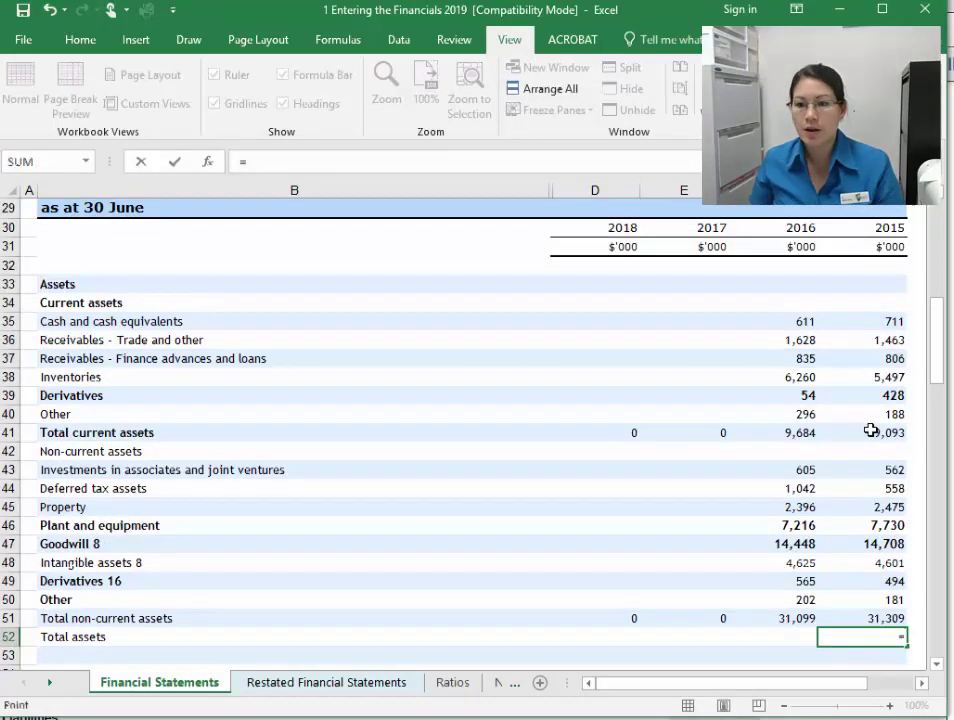
click(871, 431)
text(+)
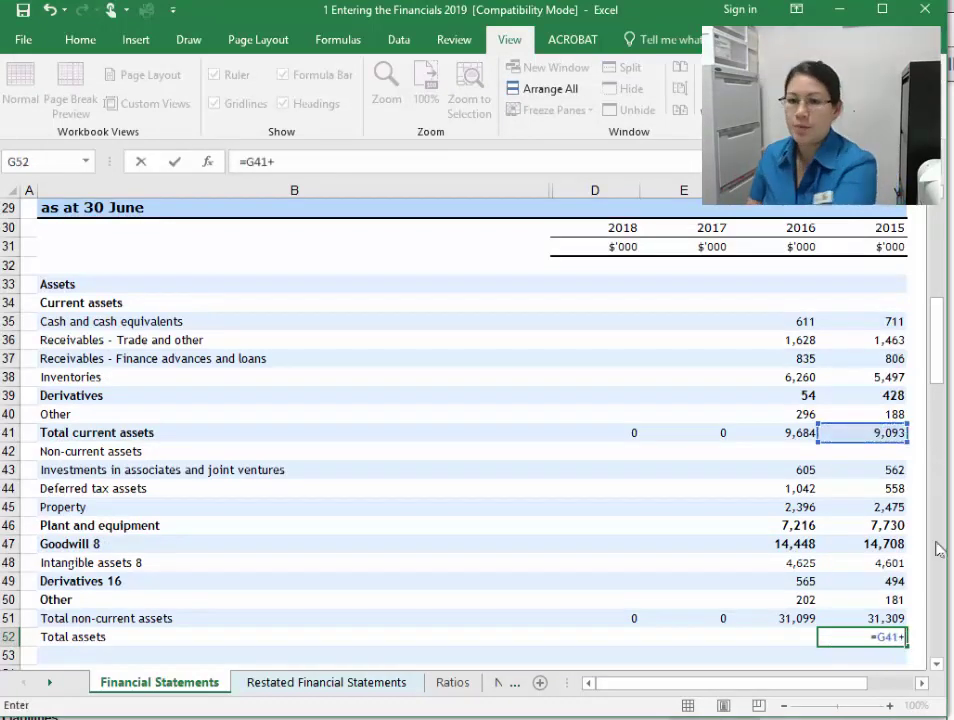
click(893, 616)
key(Return)
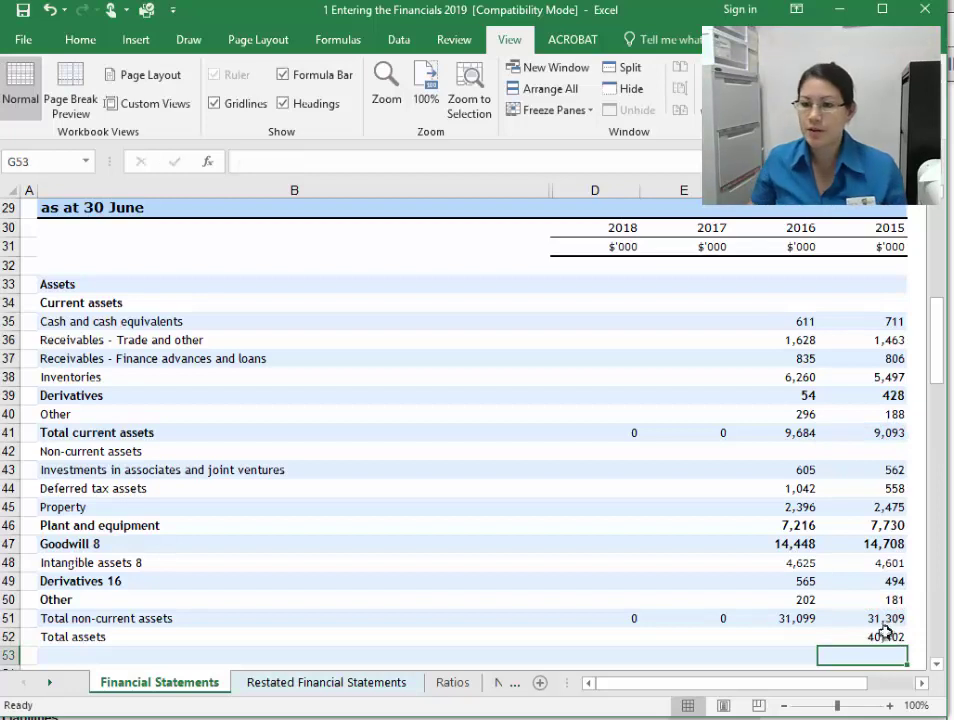
click(888, 636)
drag(907, 645, 585, 651)
click(673, 566)
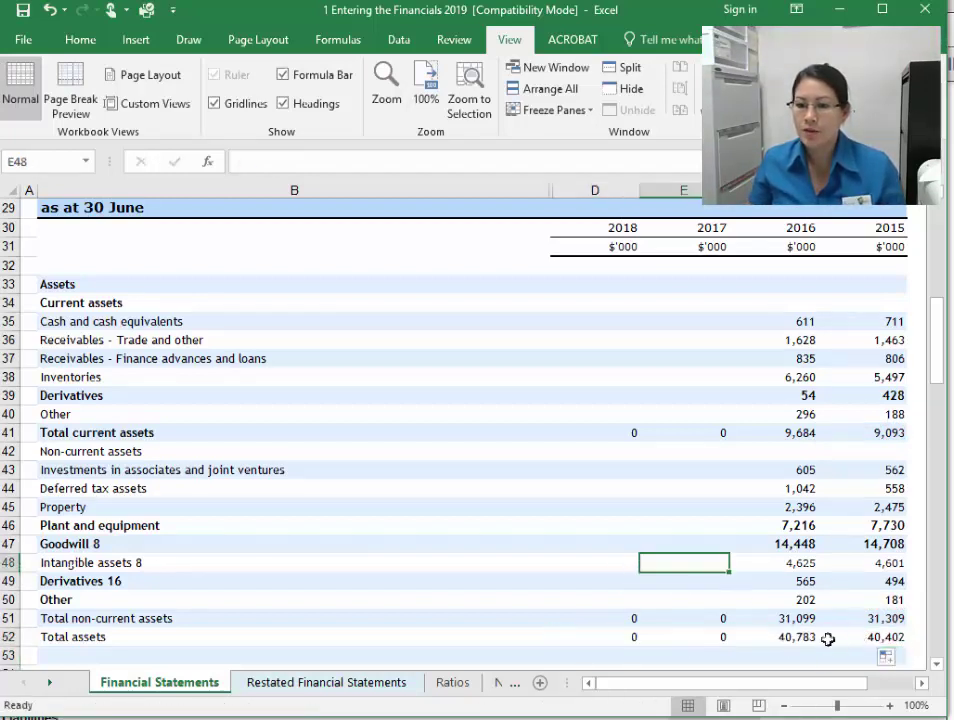
Step: Check the 2016 and 2015 Total assets against the annual report's balance sheet
click(786, 636)
key(alt+Tab)
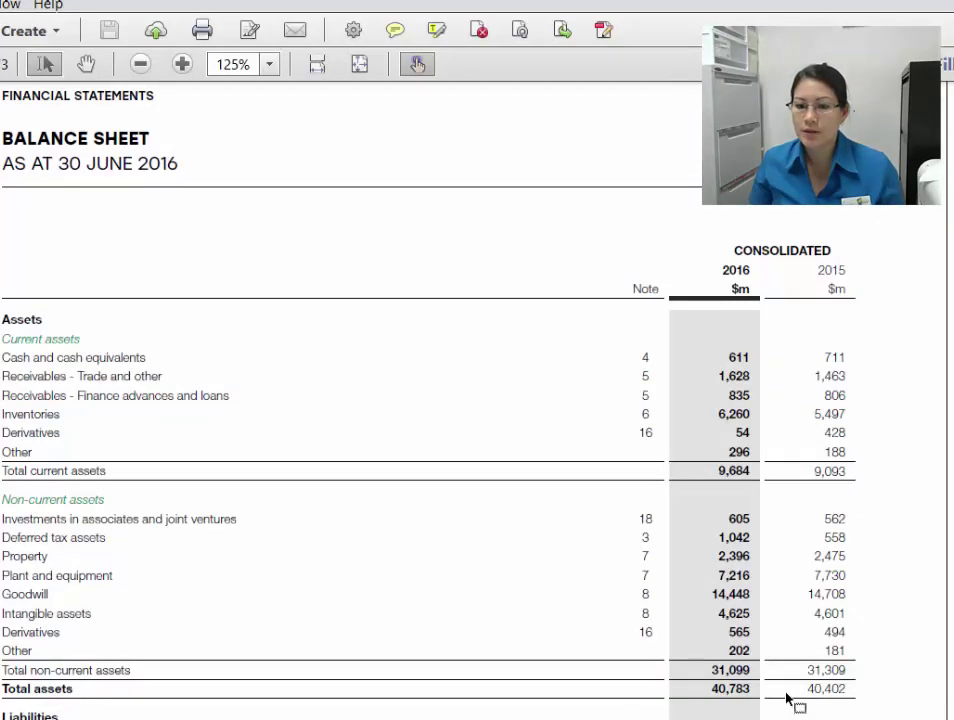
drag(787, 692, 845, 688)
click(720, 684)
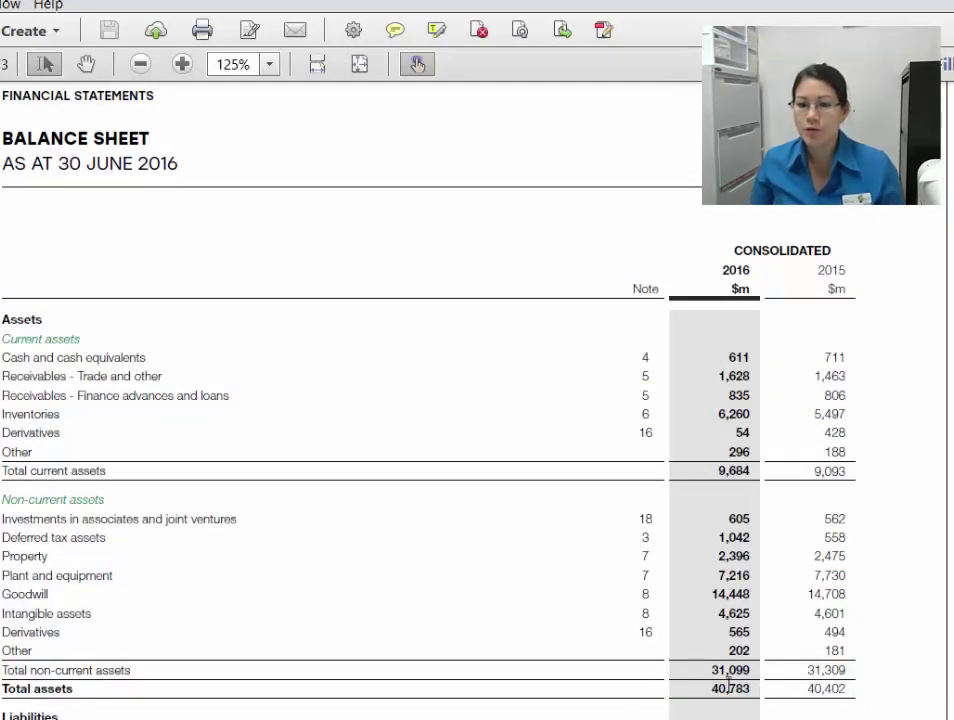
Step: Copy the balance sheet labels from Liabilities down to Total equity, including their note numbers, from the annual report
scroll(292, 470, down, 10)
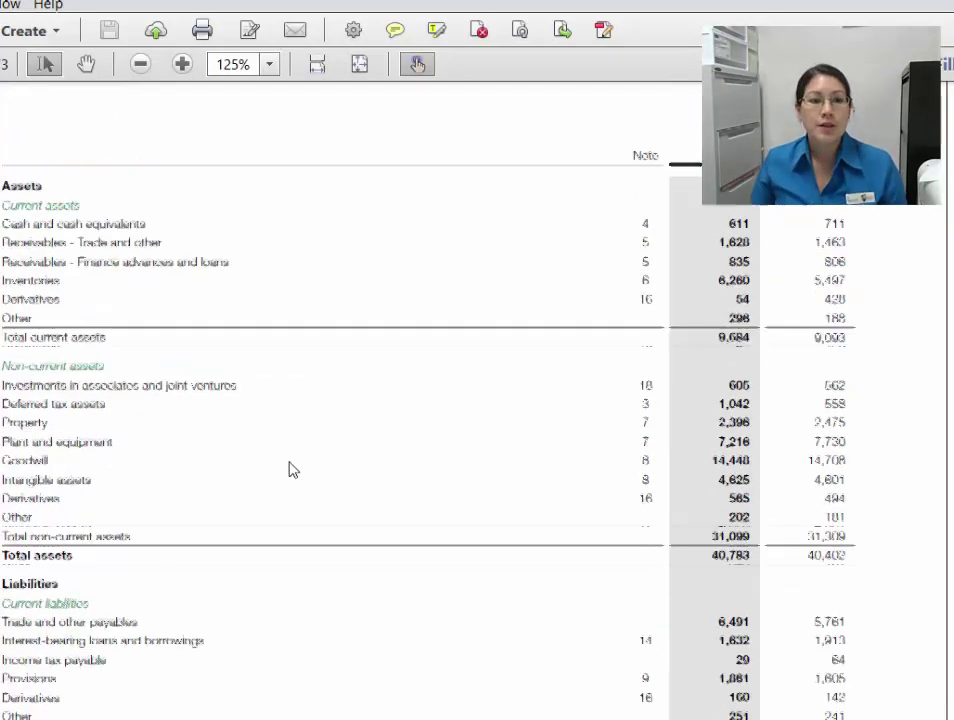
scroll(292, 475, down, 1)
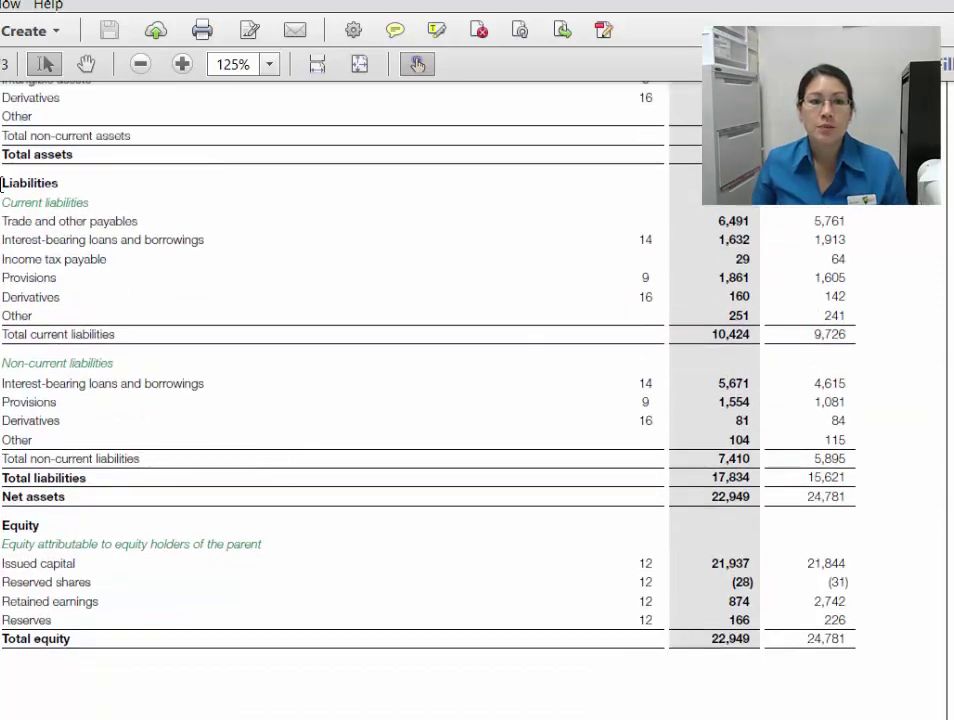
drag(1, 185, 124, 362)
click(53, 180)
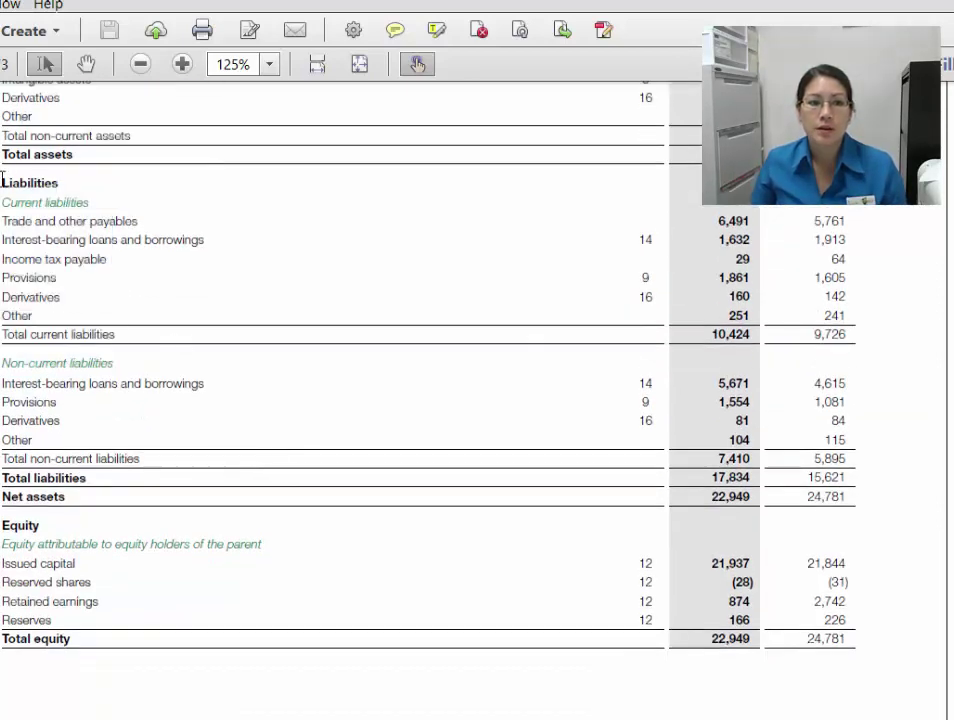
drag(2, 178, 96, 641)
key(ctrl+c)
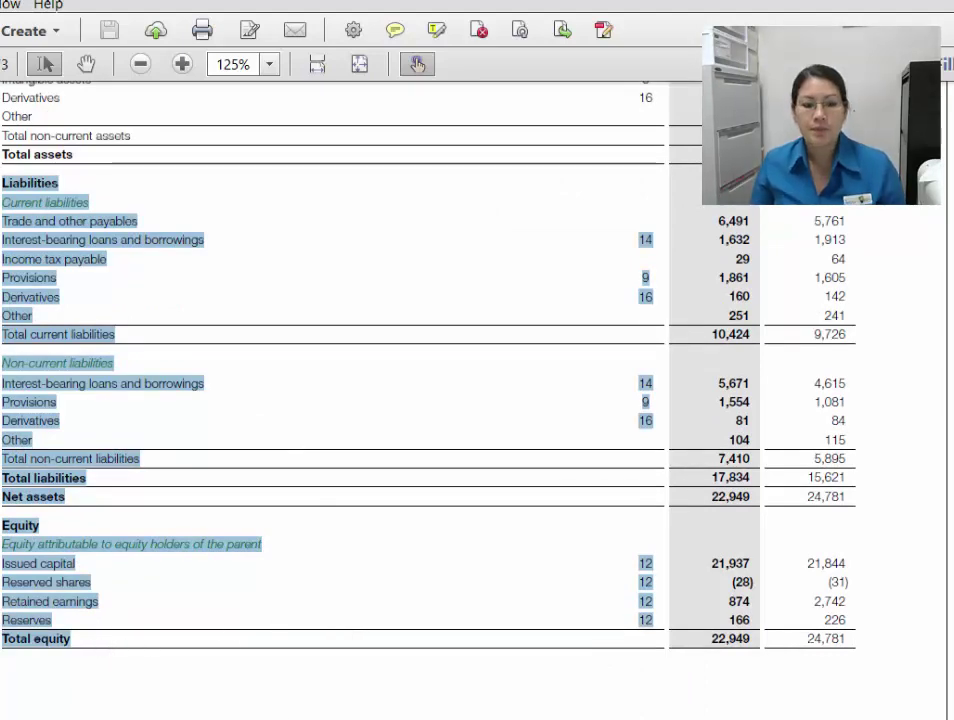
Step: Switch back to the Excel workbook and try to paste the copied liabilities and equity labels into B53 below Total assets
key(alt+Tab)
click(130, 581)
scroll(130, 581, down, 6)
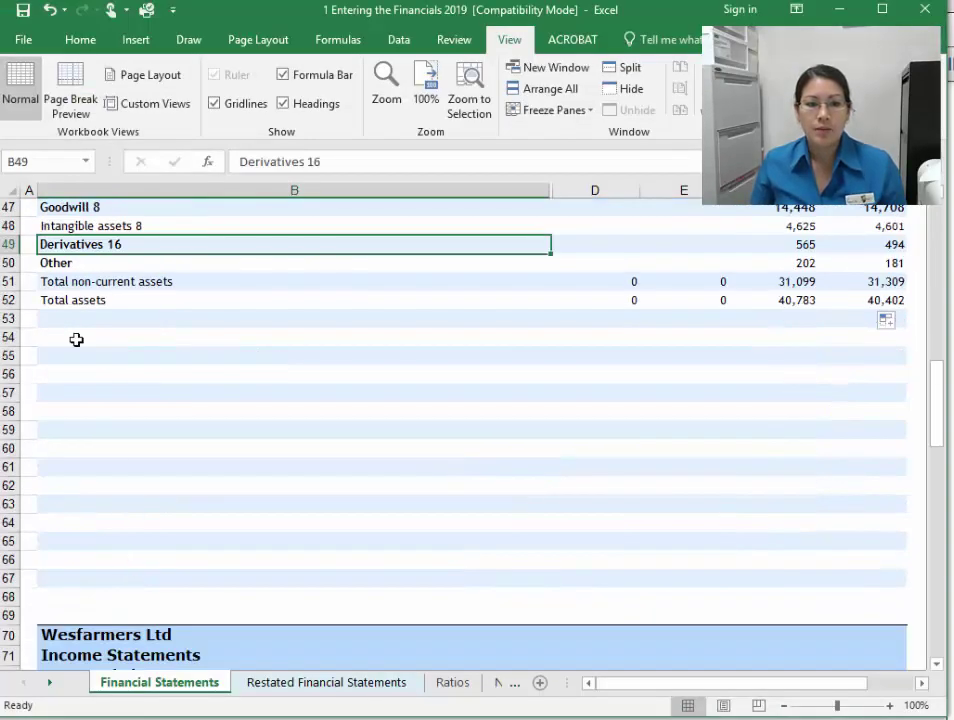
click(120, 320)
key(ctrl+v)
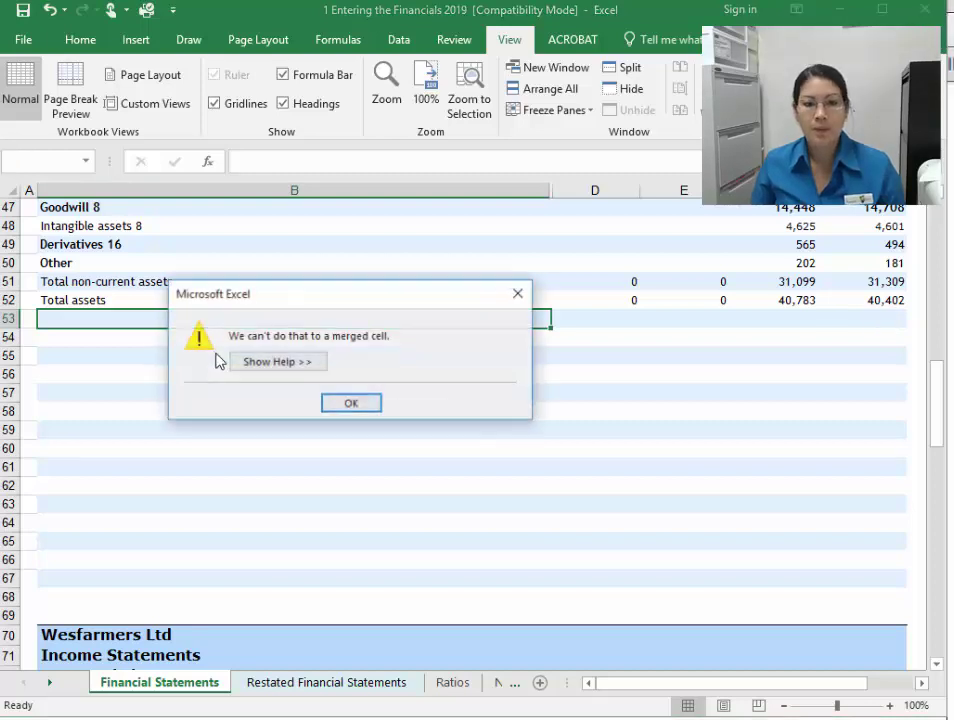
click(340, 404)
click(153, 447)
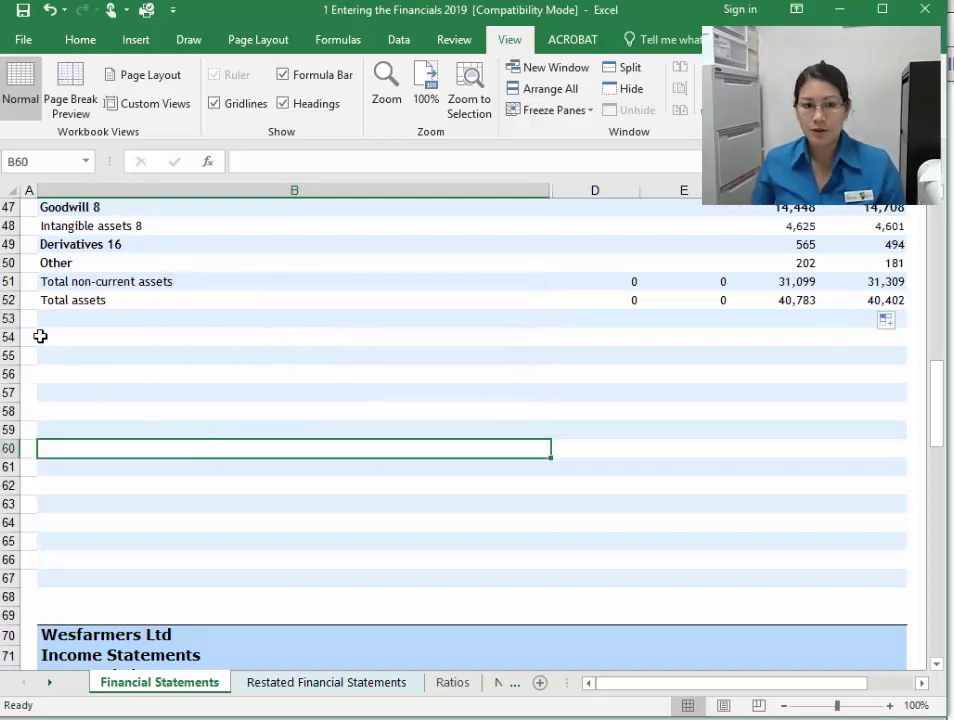
Step: Insert several blank rows at row 64 to make room for more balance sheet lines above the Income Statements section
click(9, 635)
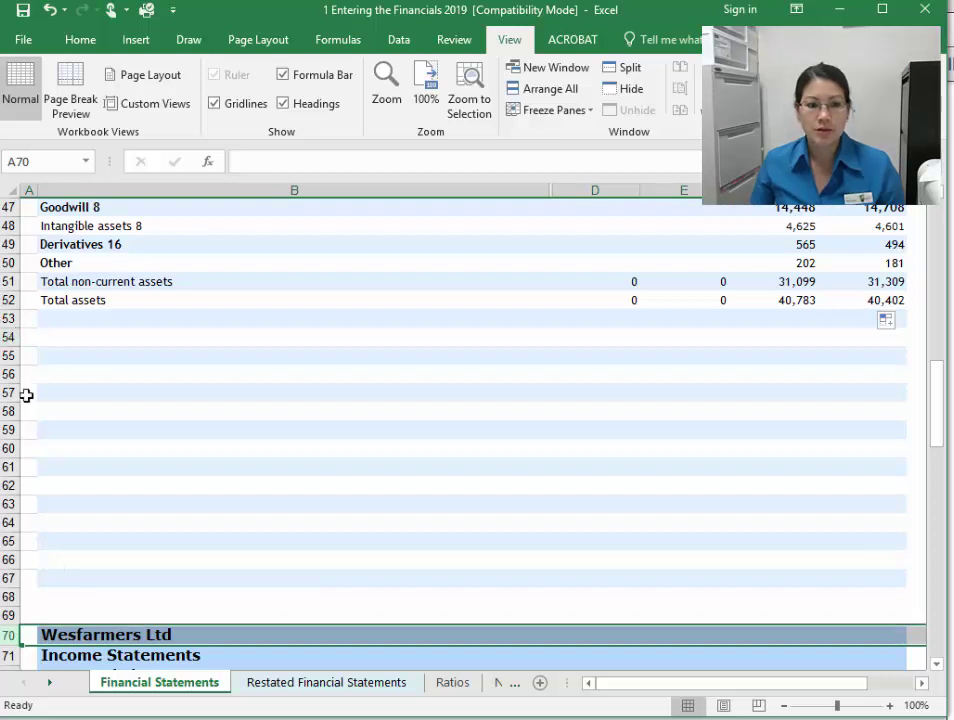
click(8, 525)
right_click(8, 525)
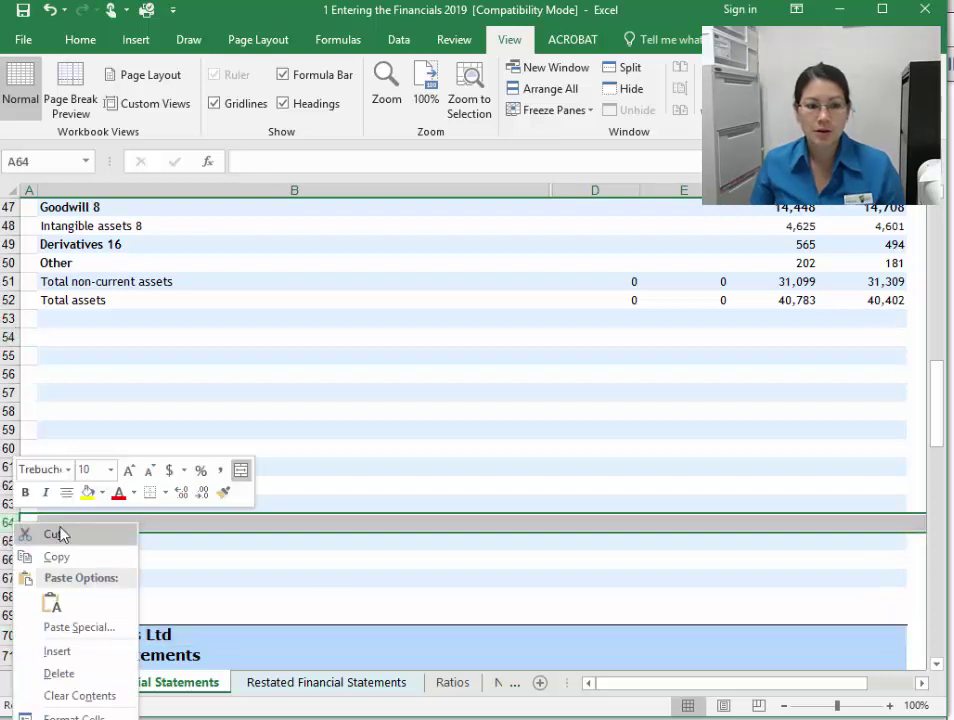
click(62, 654)
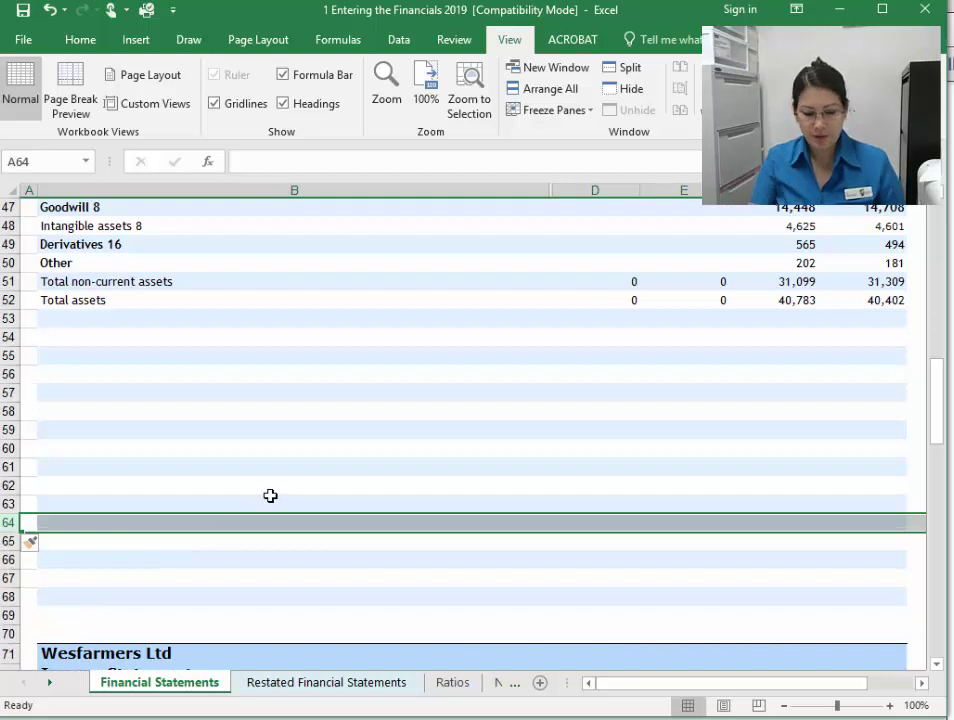
key(F4)
key(F4)
key(F4)
key(F4)
key(F4)
key(F4)
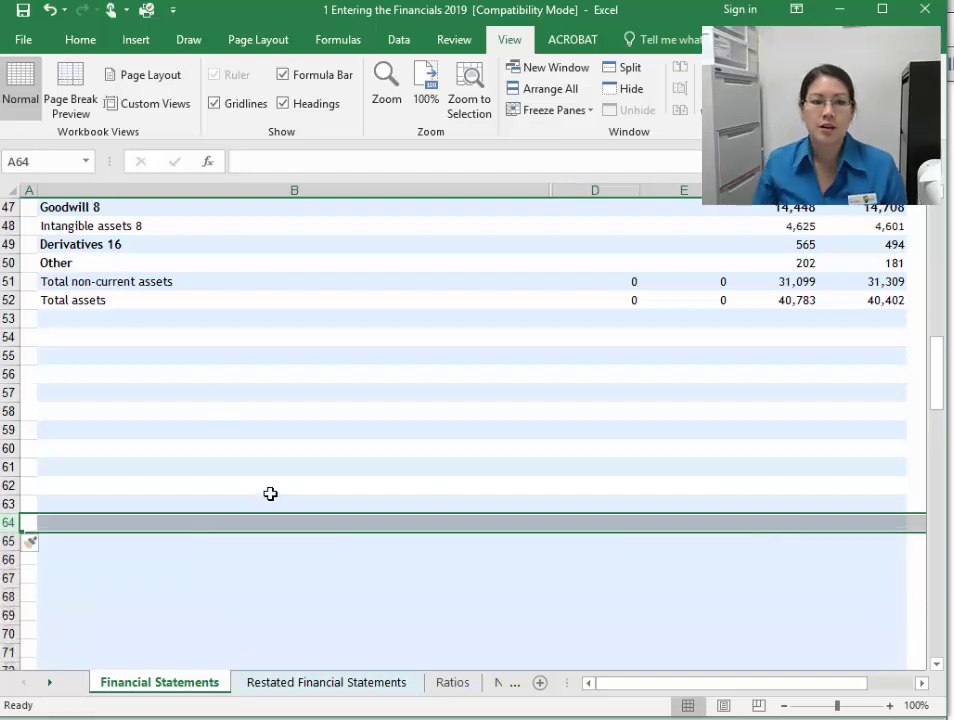
Step: Paste the copied labels from Liabilities to Total equity into column B, starting at B53 below Total assets
click(96, 300)
click(96, 320)
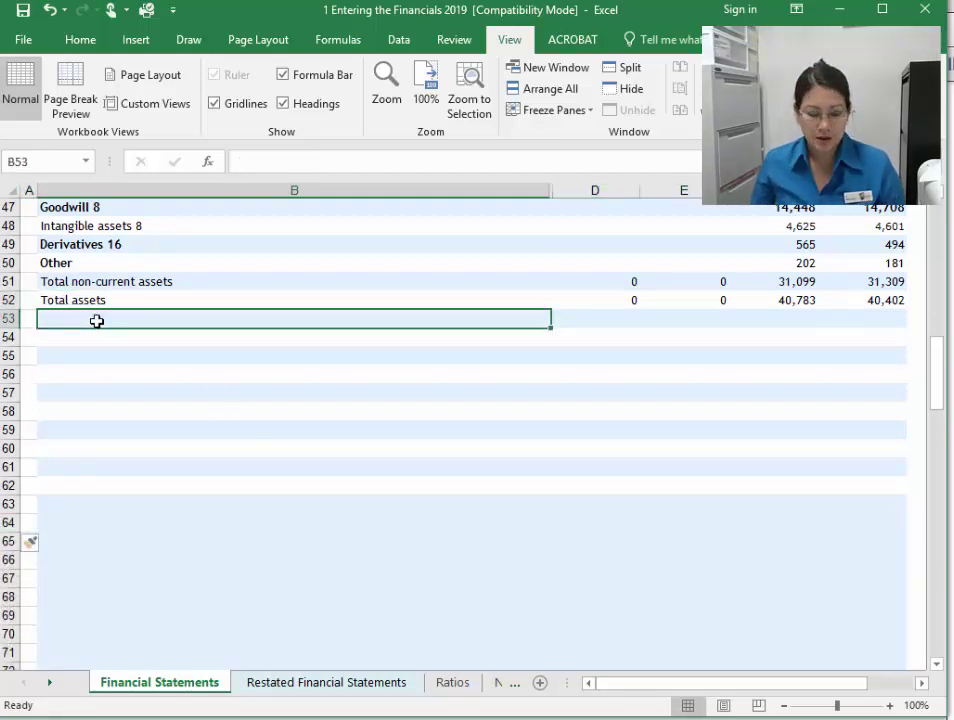
key(ctrl+v)
click(326, 522)
scroll(326, 528, down, 2)
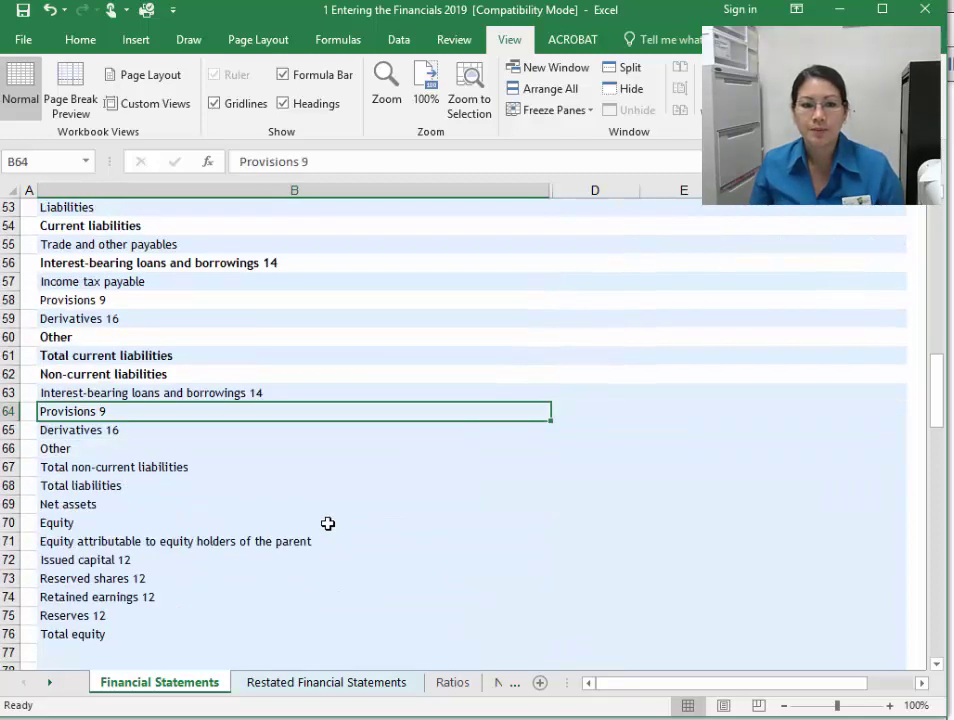
scroll(327, 523, up, 1)
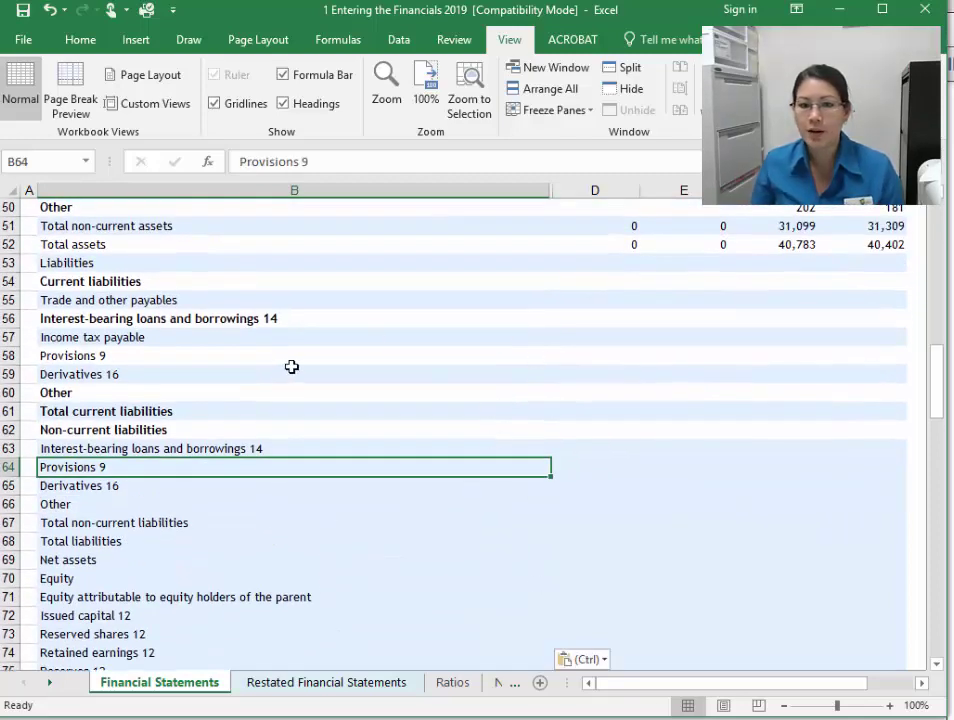
Step: Remove the note number 14 from the Interest-bearing loans and borrowings label under Current liabilities in B56
click(160, 316)
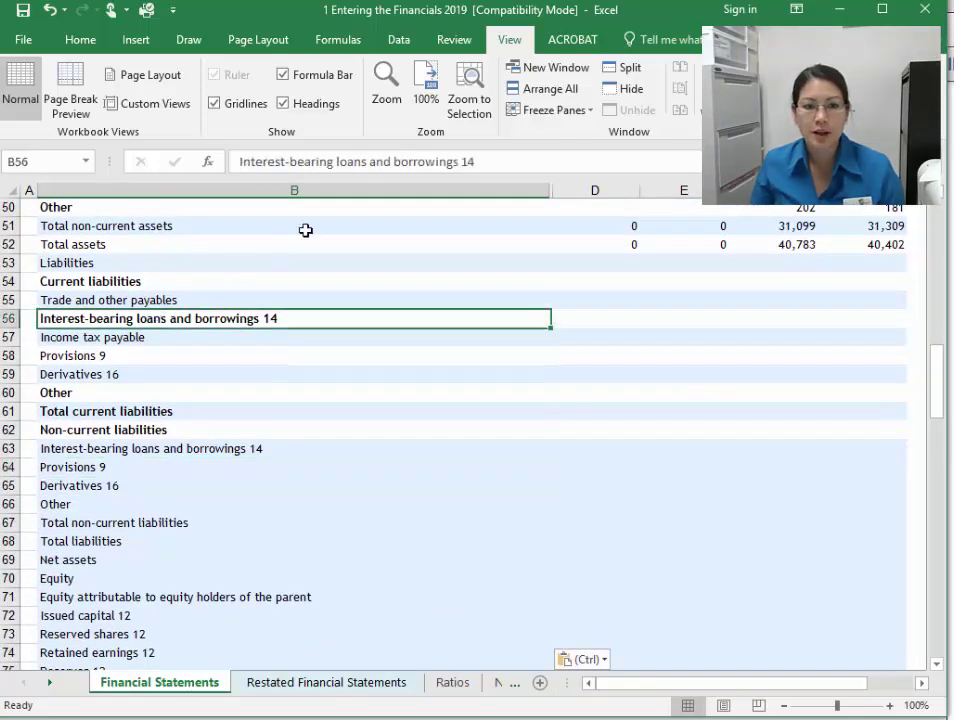
click(517, 155)
key(BackSpace)
key(BackSpace)
key(BackSpace)
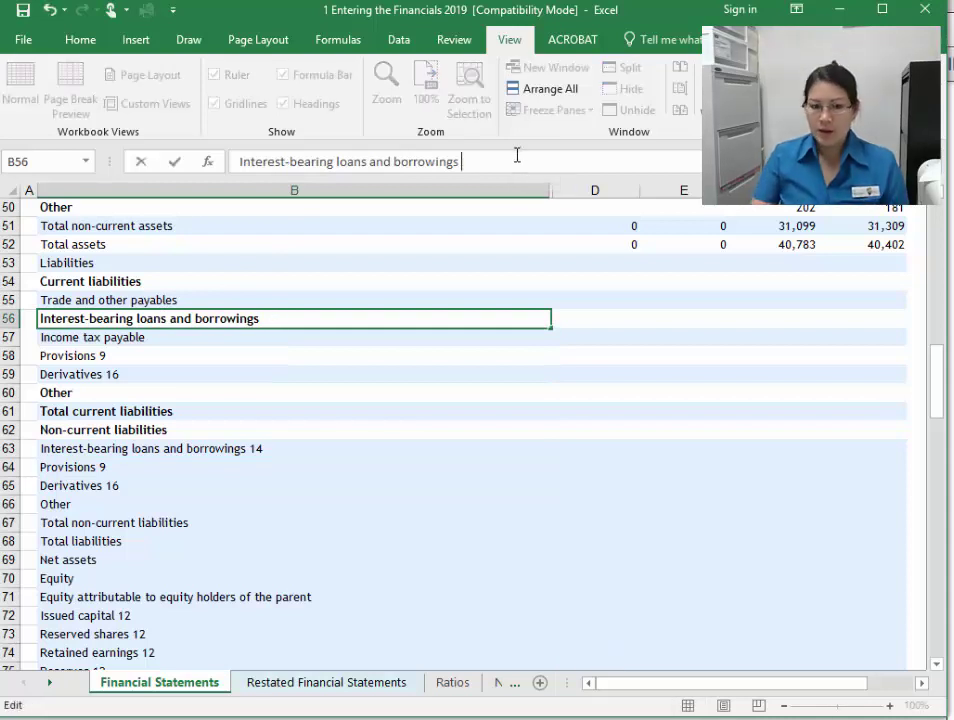
key(Return)
Step: Look up the 2015 Trade and other payables figure in the annual report for the first current liabilities line
click(79, 260)
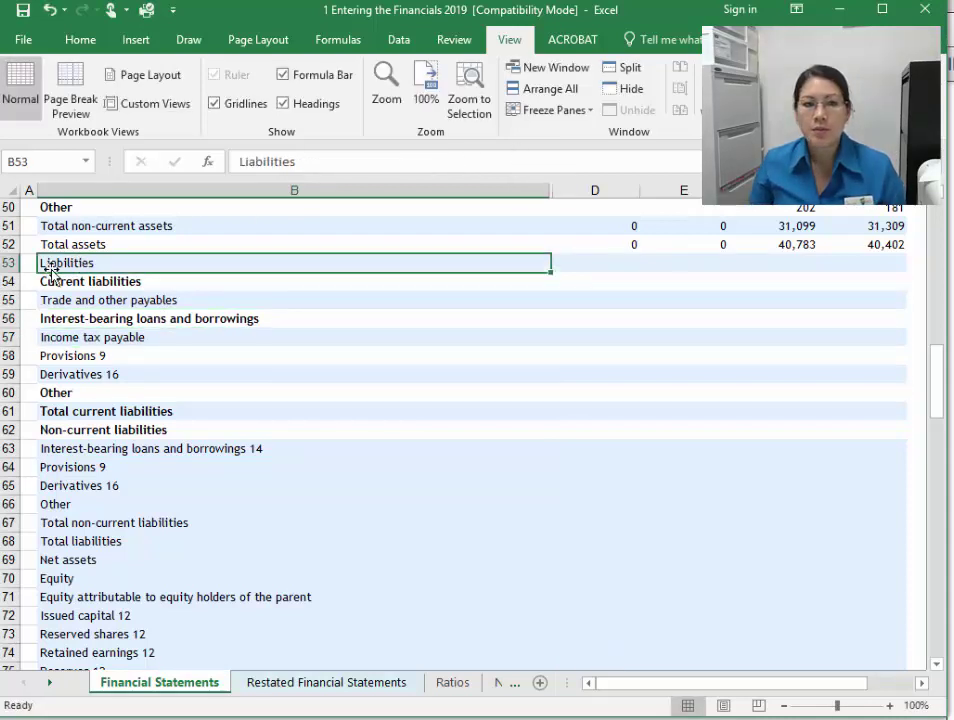
click(869, 258)
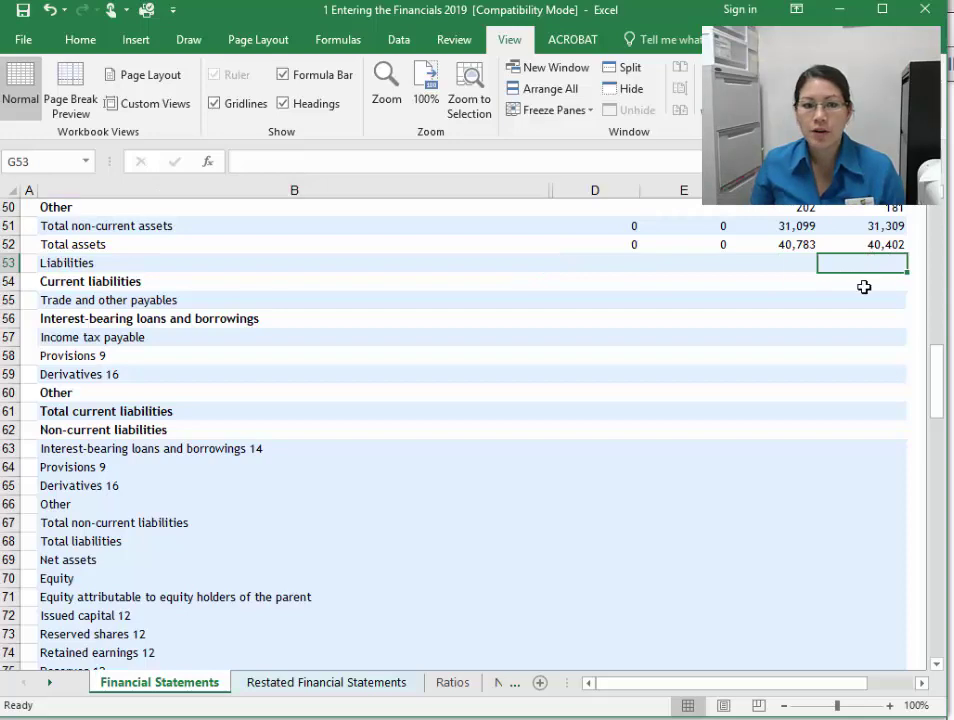
key(Down)
click(5, 300)
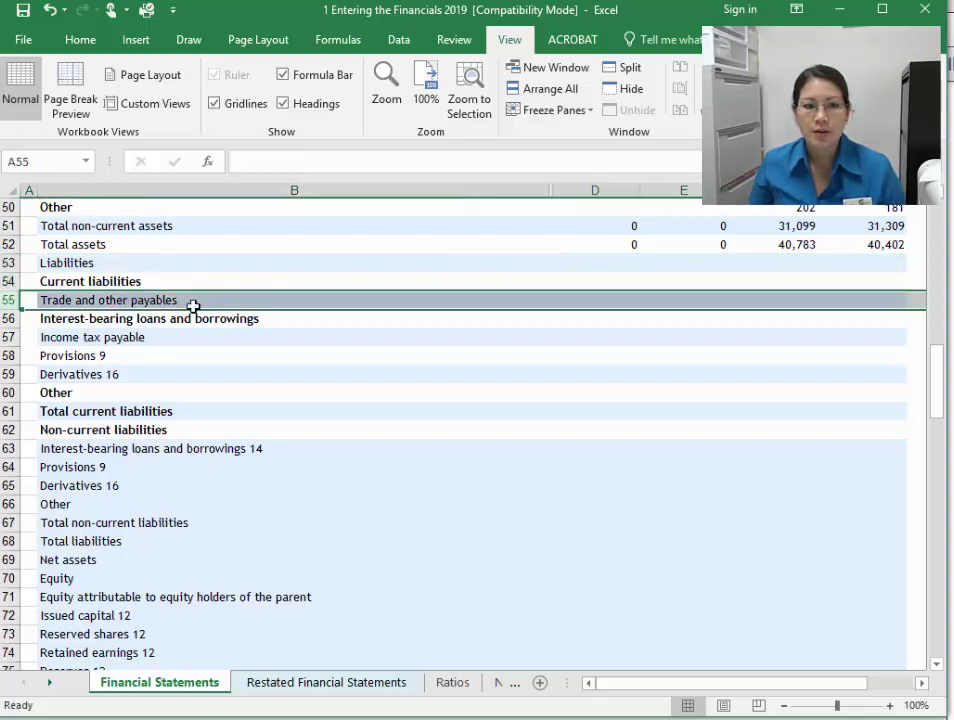
click(866, 300)
click(950, 354)
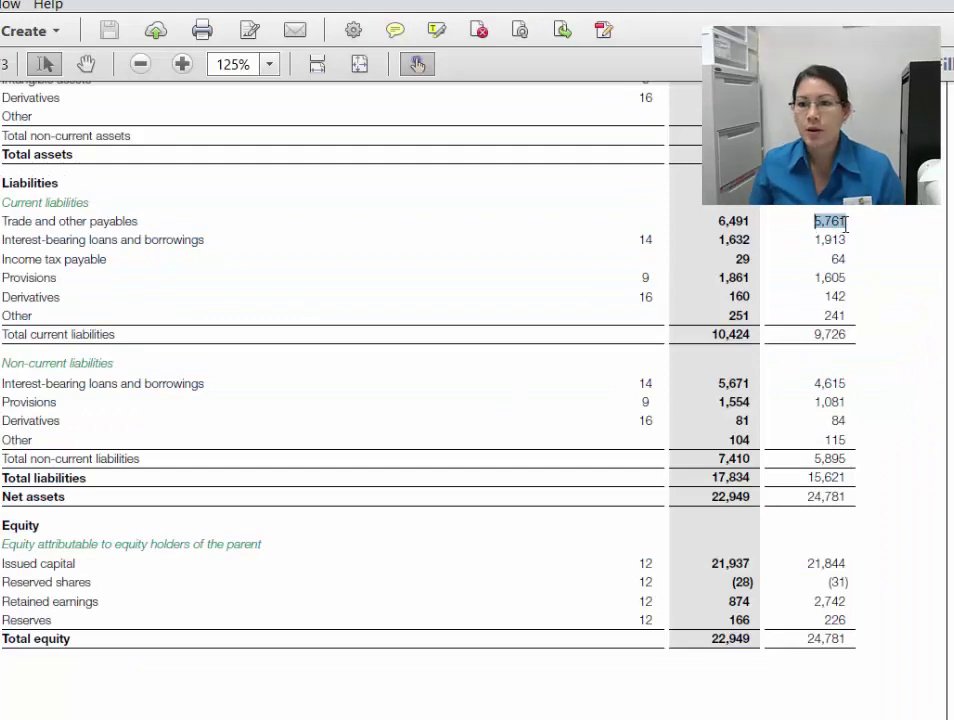
key(alt+Tab)
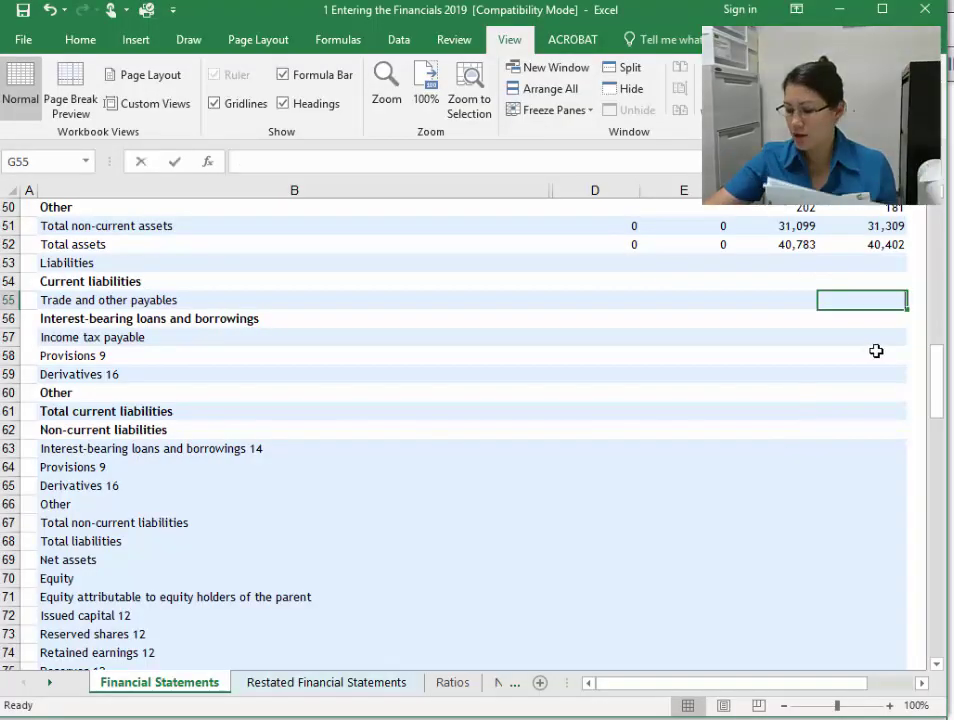
Step: Enter the 2015 current liabilities in G55 to G60: 5671, 1,913, 64, 1,605, 142 and 241
text(5671)
key(Return)
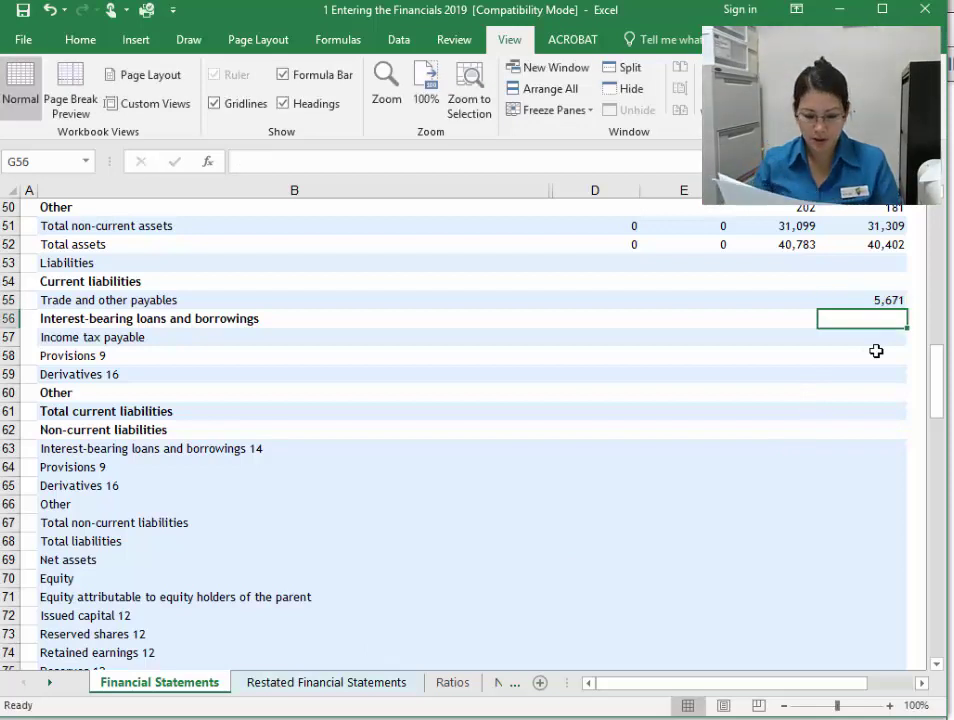
text(1,913)
key(Return)
text(6)
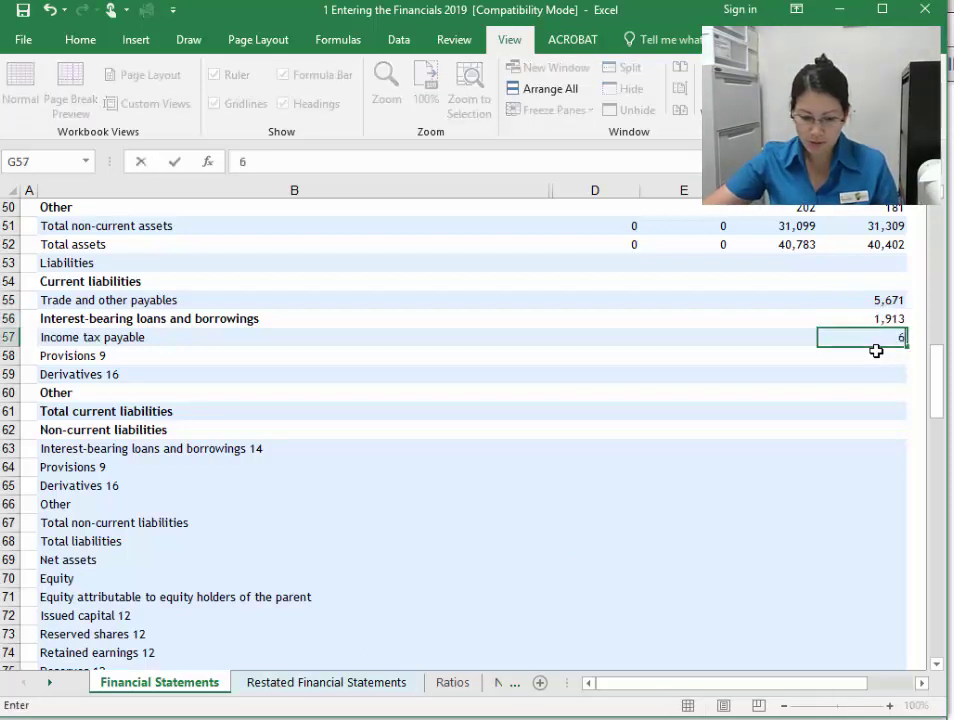
text(4)
key(Return)
text(1,605)
key(Return)
text(142)
key(Return)
text(241)
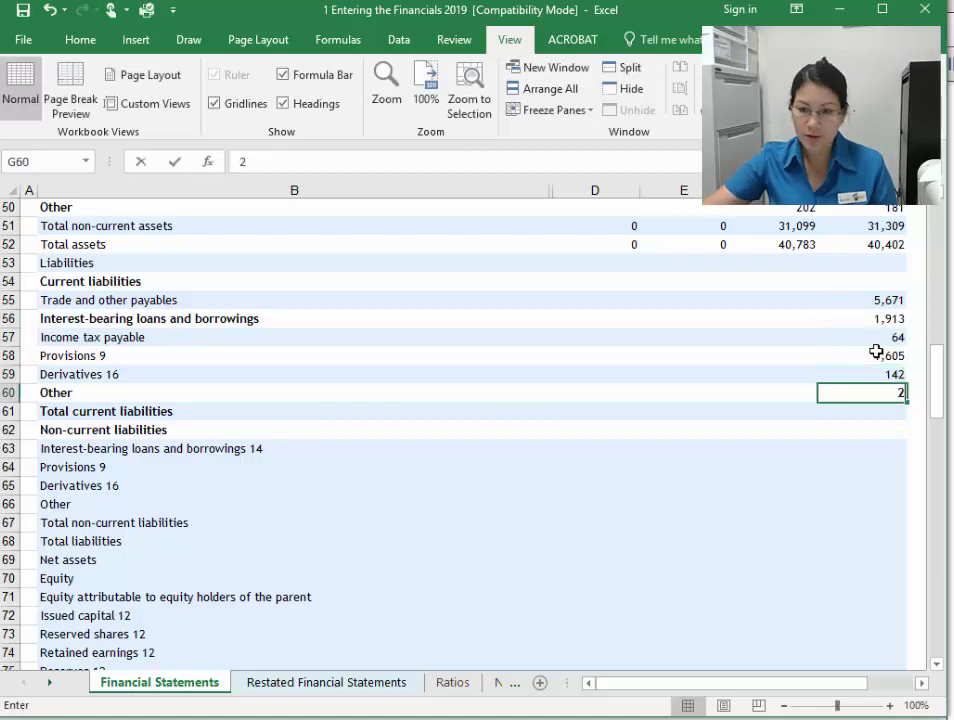
key(Return)
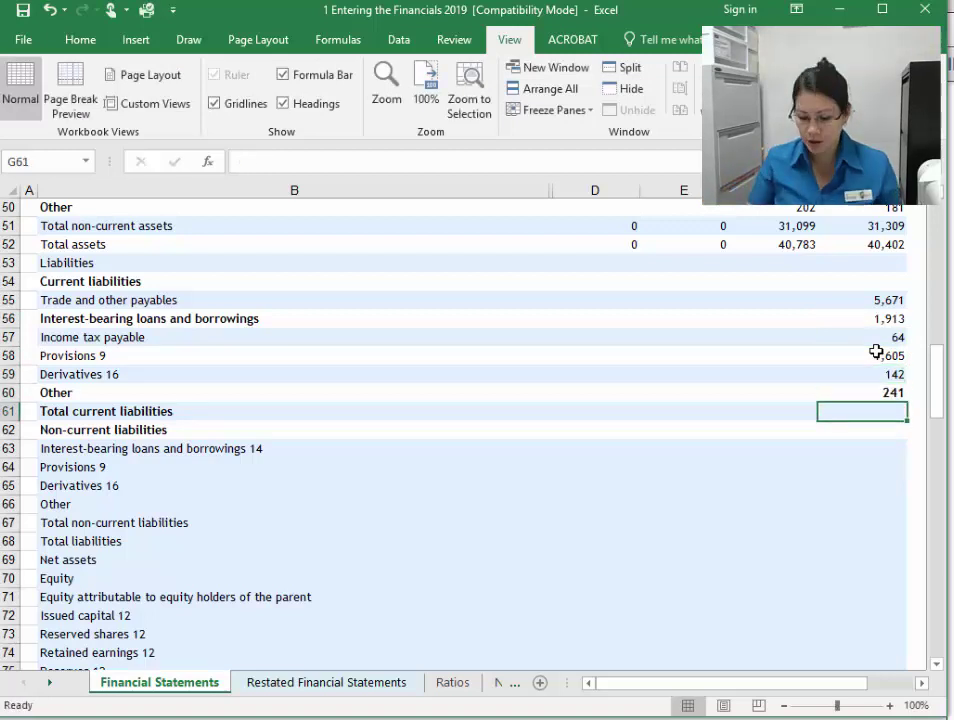
Step: Calculate 2015 Total current liabilities in G61 as =SUM(G55:G60) and fill the formula across to the 2018 column
text(=sum()
key(Up)
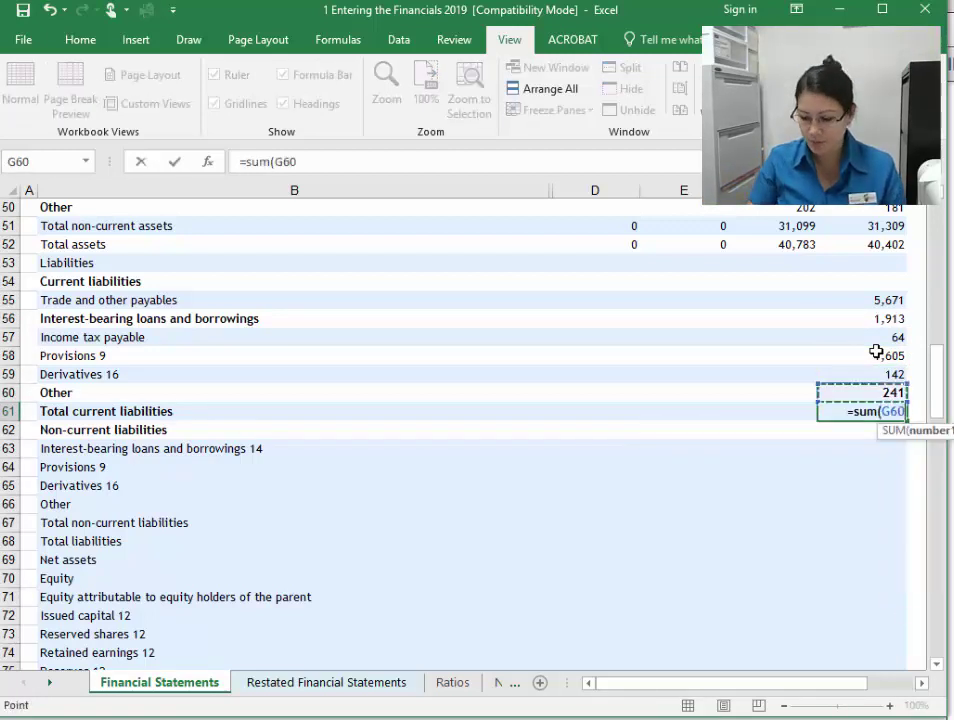
key(shift+Up)
key(shift+Up)
key(shift+Up)
key(shift+Up)
key(shift+Up)
key(Return)
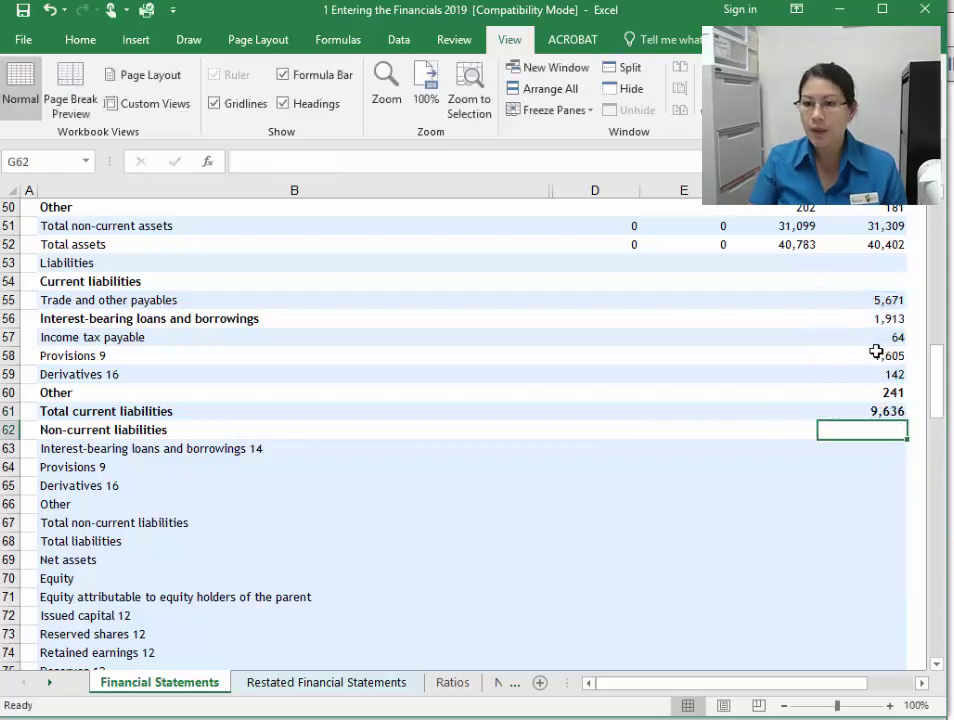
click(885, 412)
drag(905, 419, 590, 422)
click(820, 432)
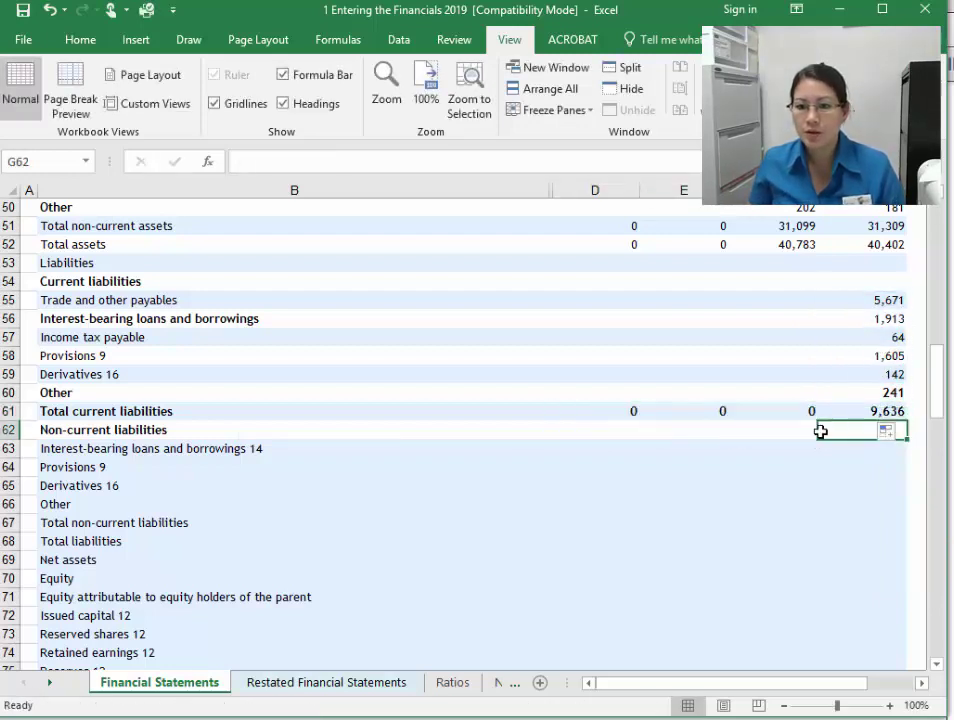
Step: Compare the 2015 Total current liabilities in G61 with the figure in the annual report's balance sheet
click(98, 450)
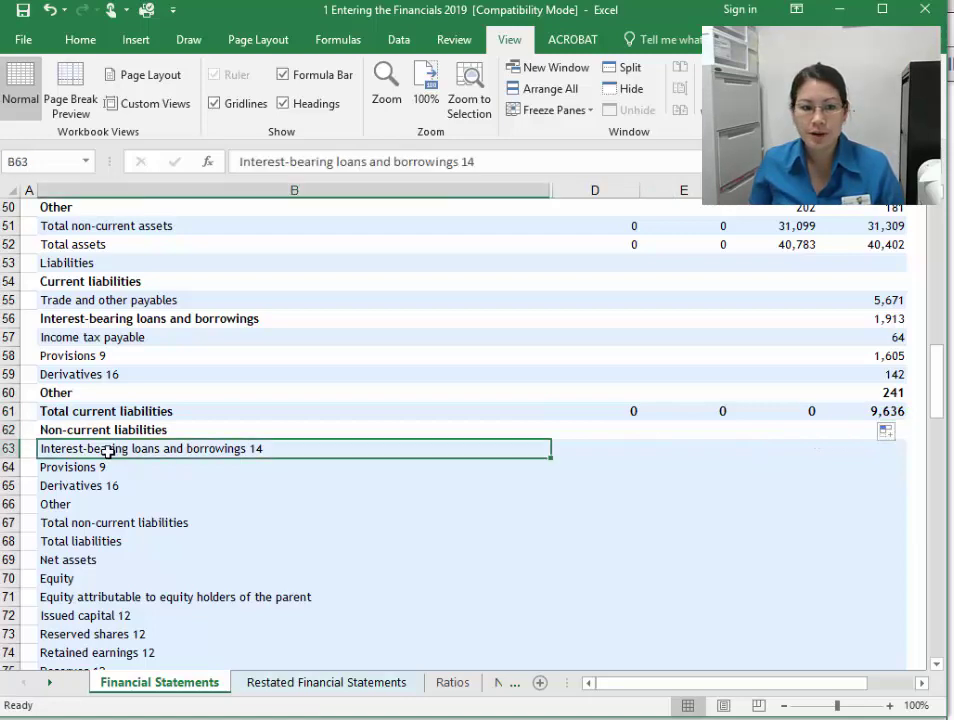
click(845, 448)
click(880, 411)
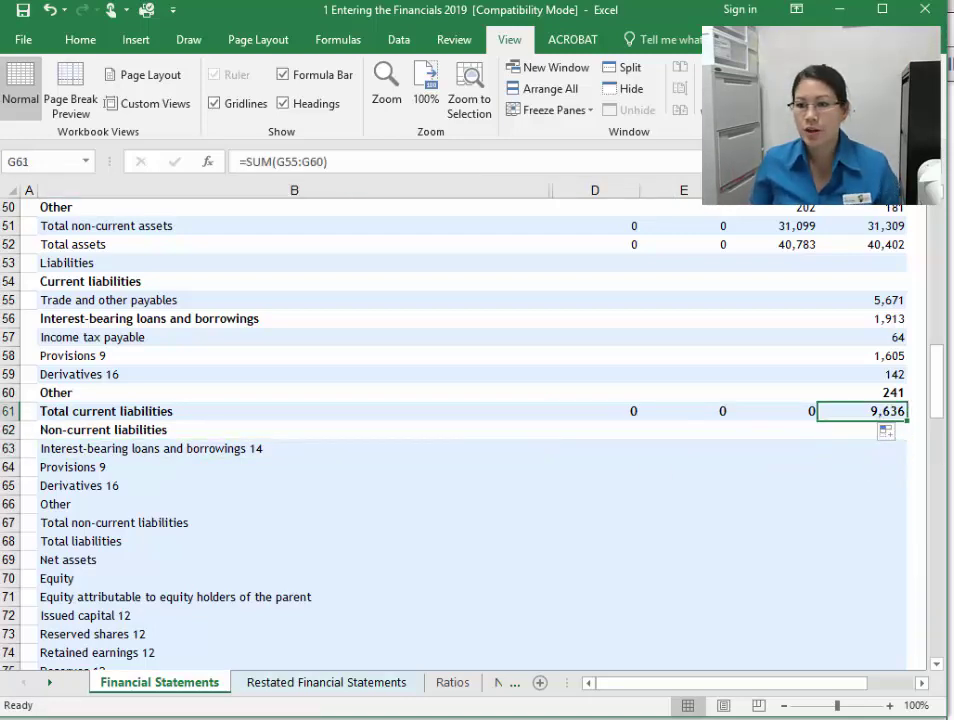
key(alt+Tab)
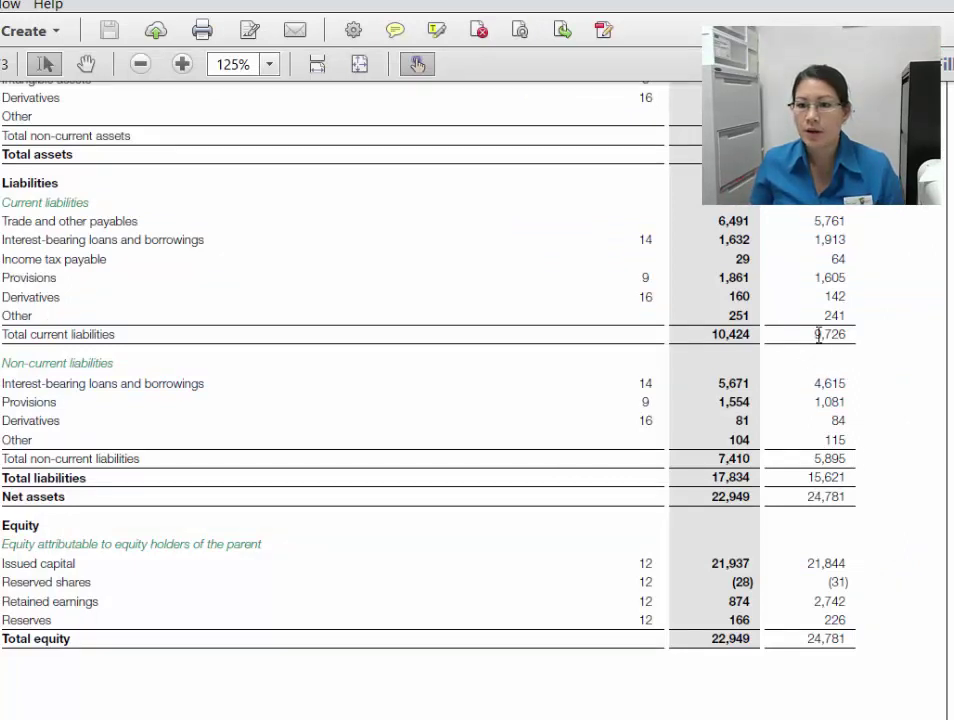
drag(816, 336, 846, 338)
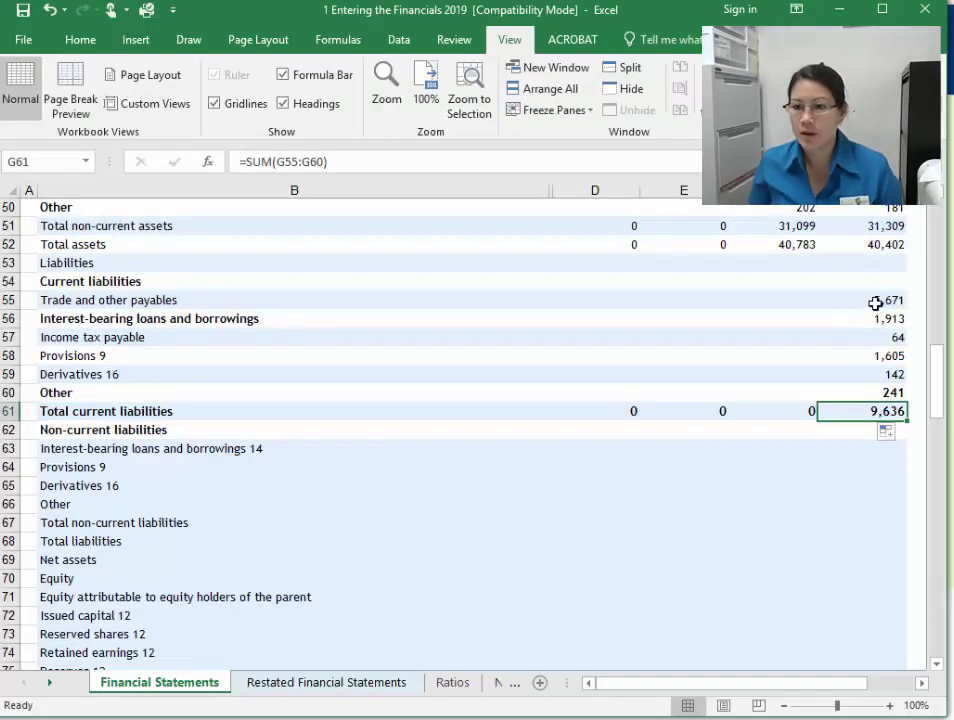
Step: Correct the 2015 Trade and other payables in G55 to 5761
click(875, 299)
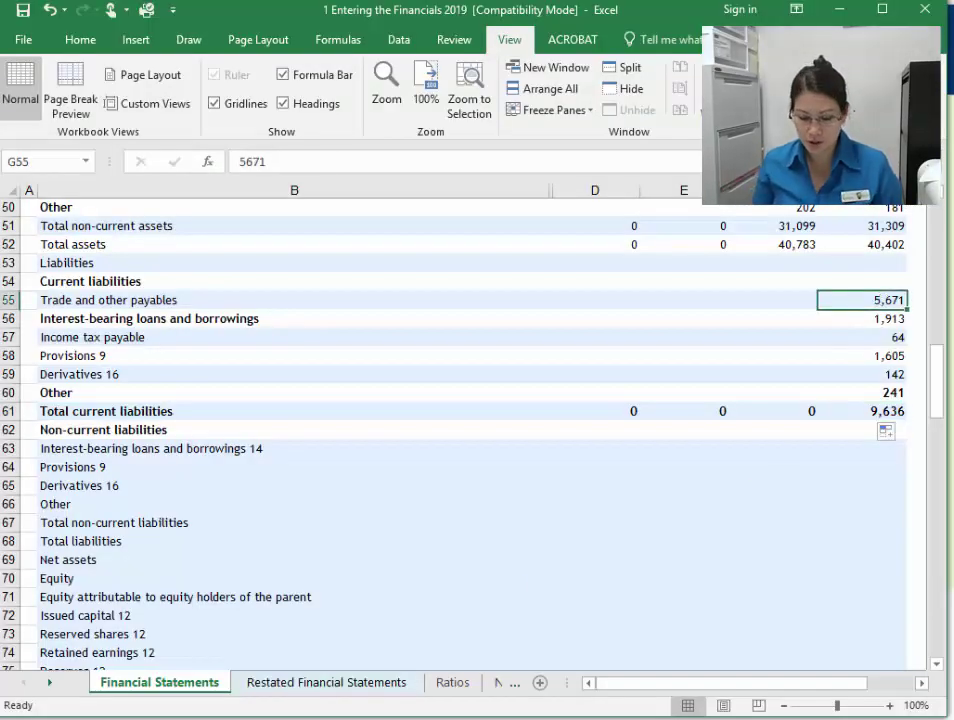
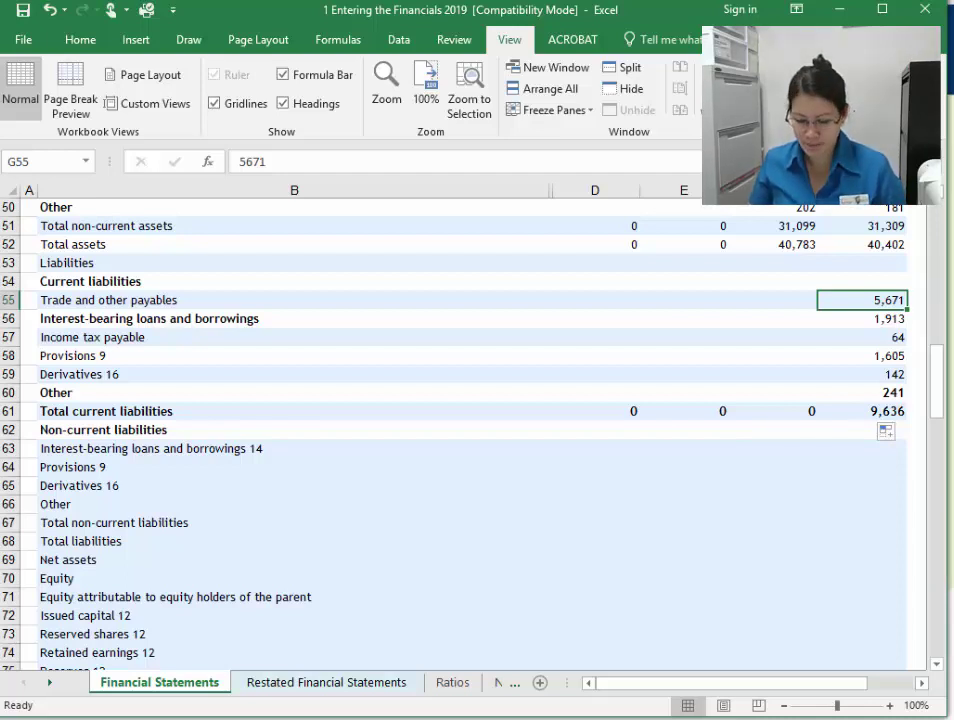
text(5761)
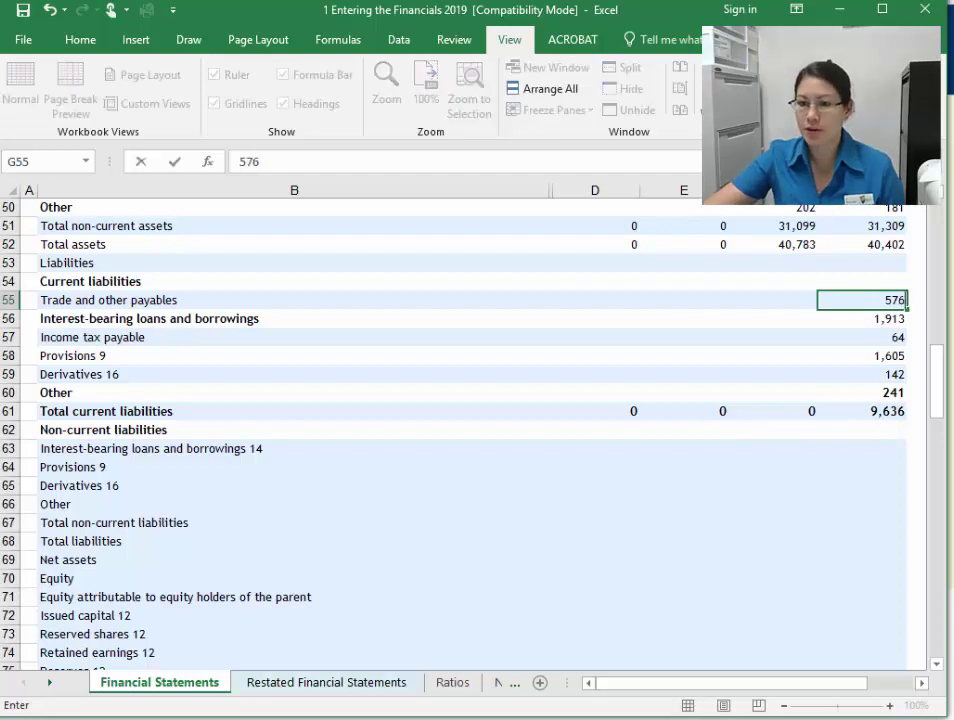
key(Return)
Step: Recheck the 2015 Total current liabilities against the annual report and review the 2016 current liabilities figures there
click(880, 411)
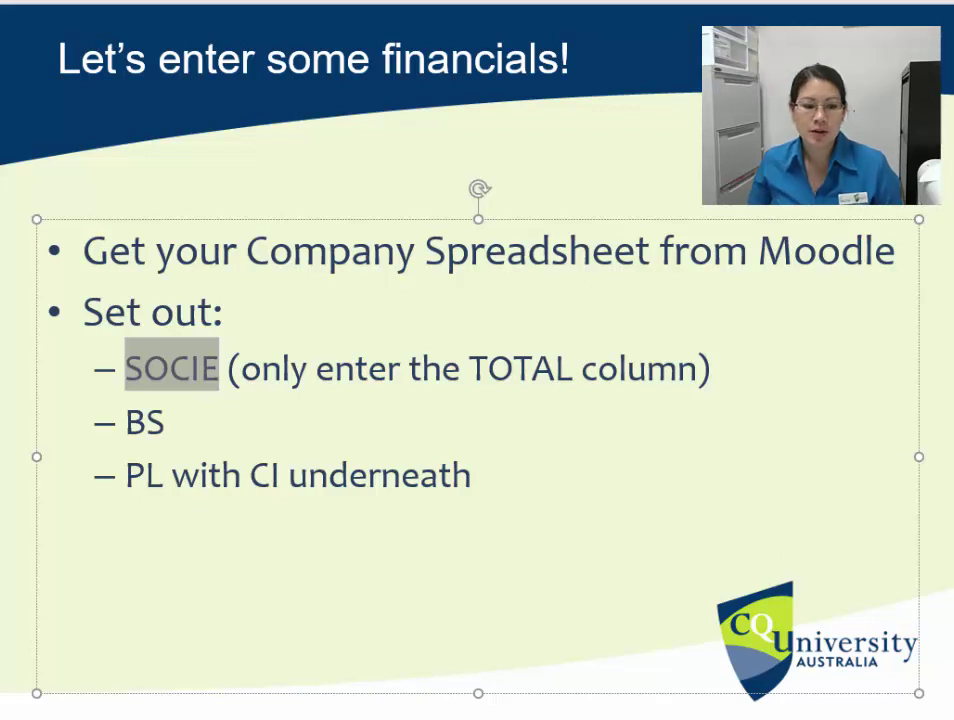
click(85, 695)
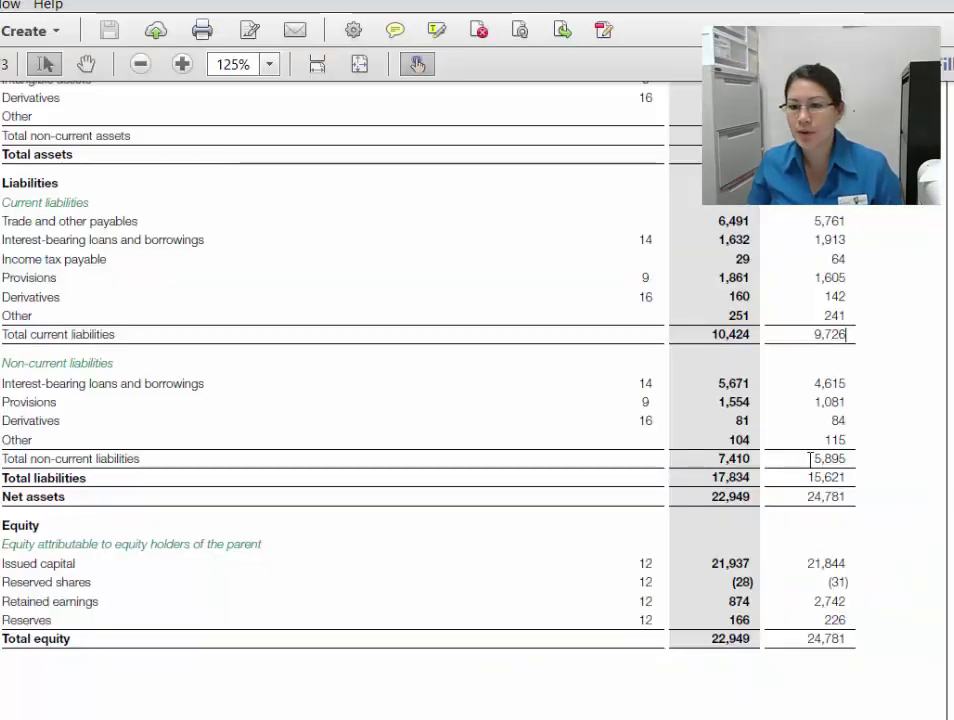
drag(846, 336, 809, 337)
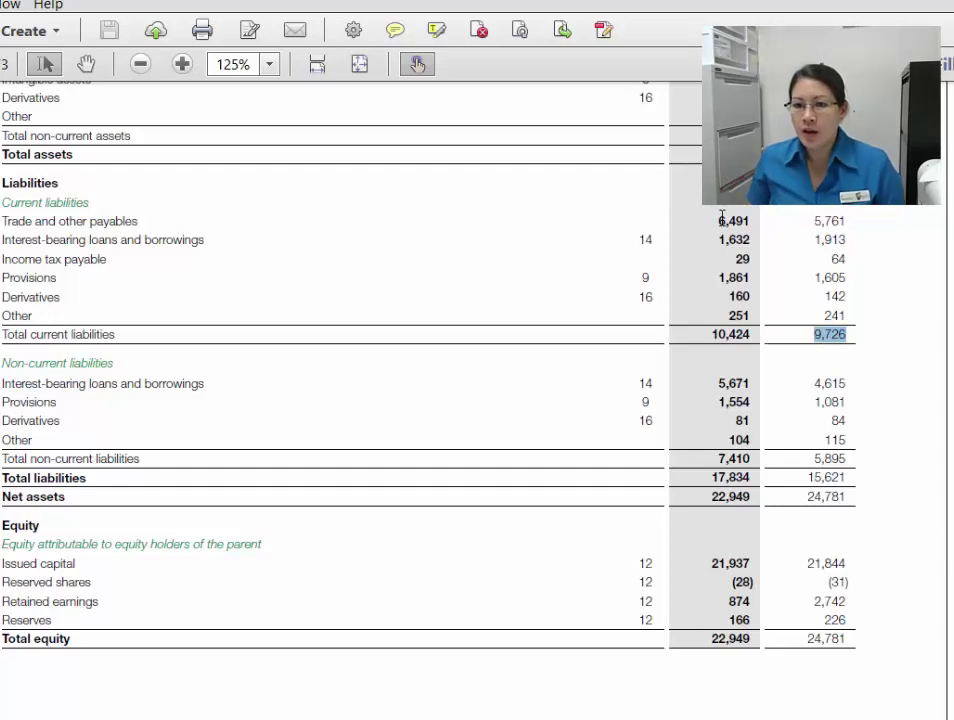
drag(721, 214, 744, 335)
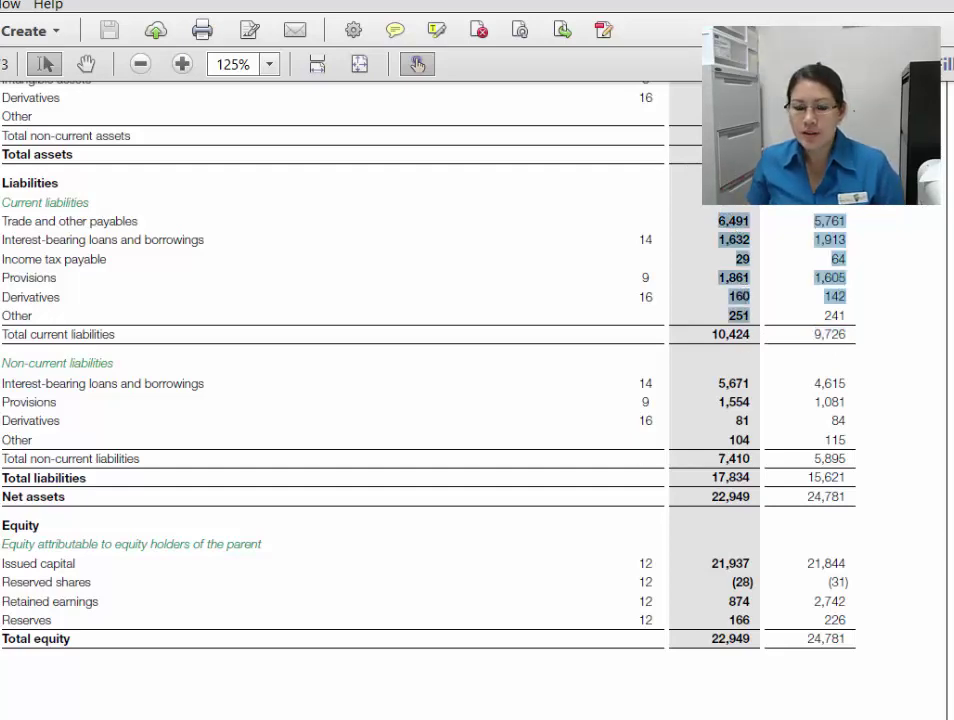
Step: Enter the 2016 Trade and other payables as 6491, Interest-bearing loans and borrowings as 1632, and Income tax payable as 29 in F55:F57
key(alt+Tab)
click(790, 300)
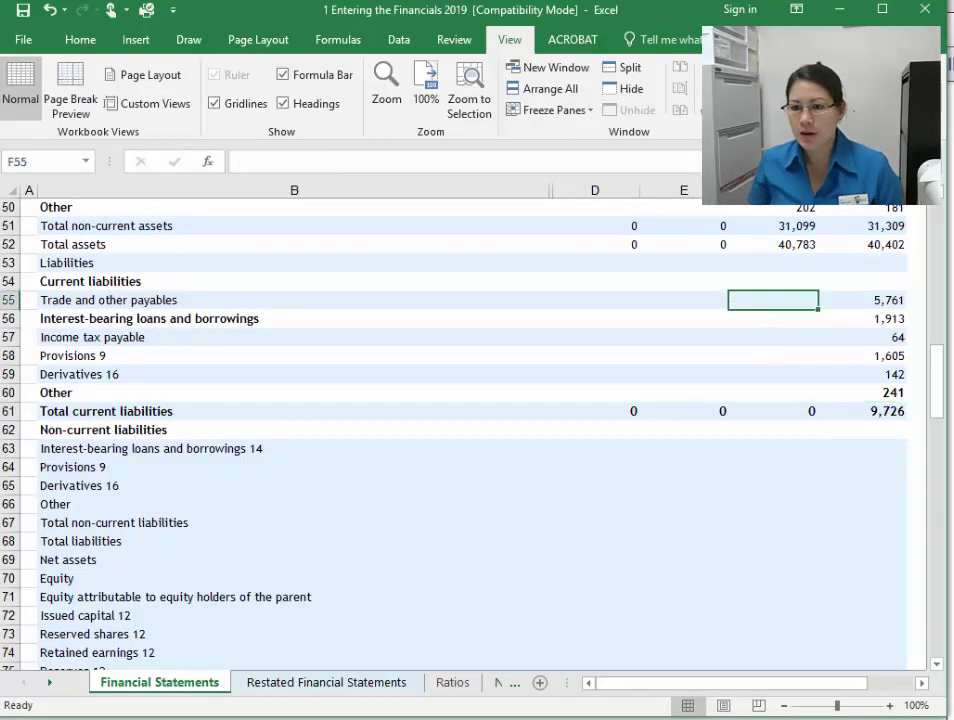
text(6491)
key(Return)
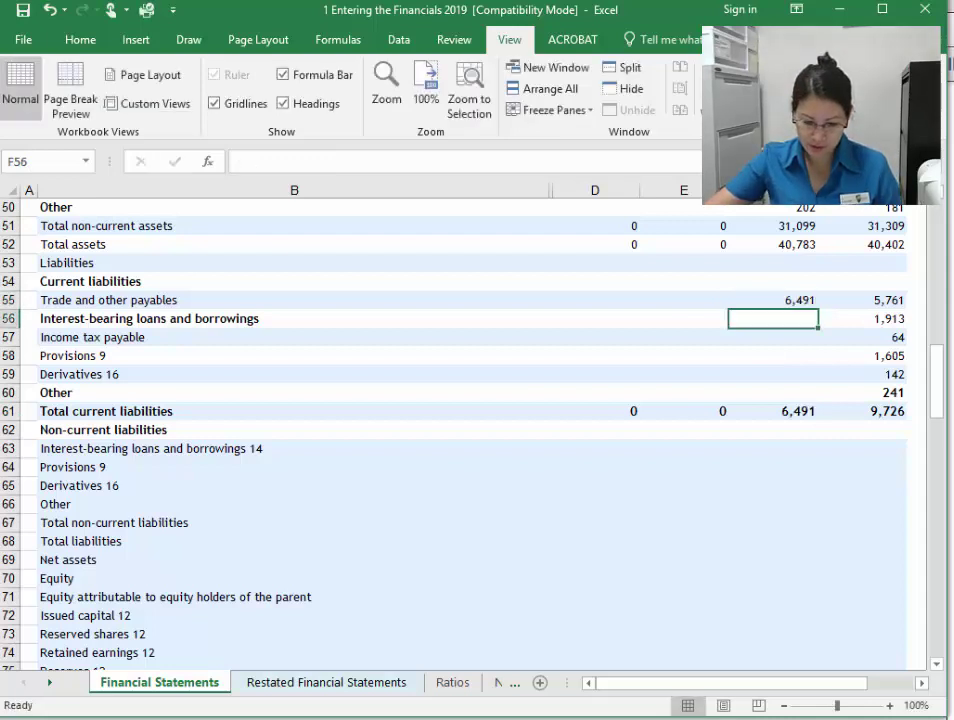
text(1632)
key(Return)
text(29)
key(Return)
Step: Enter the remaining 2016 current liabilities in F58:F60: Provisions 1861, Derivatives 160 and Other 251
text(1,86)
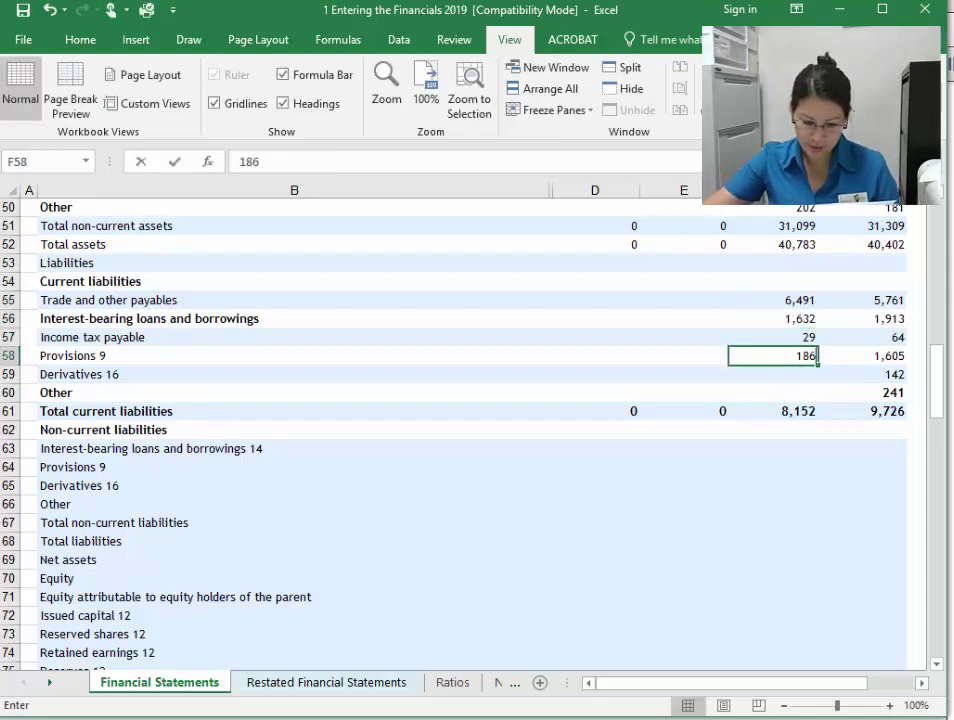
text(1)
key(Return)
text(160)
key(Return)
text(251)
key(Return)
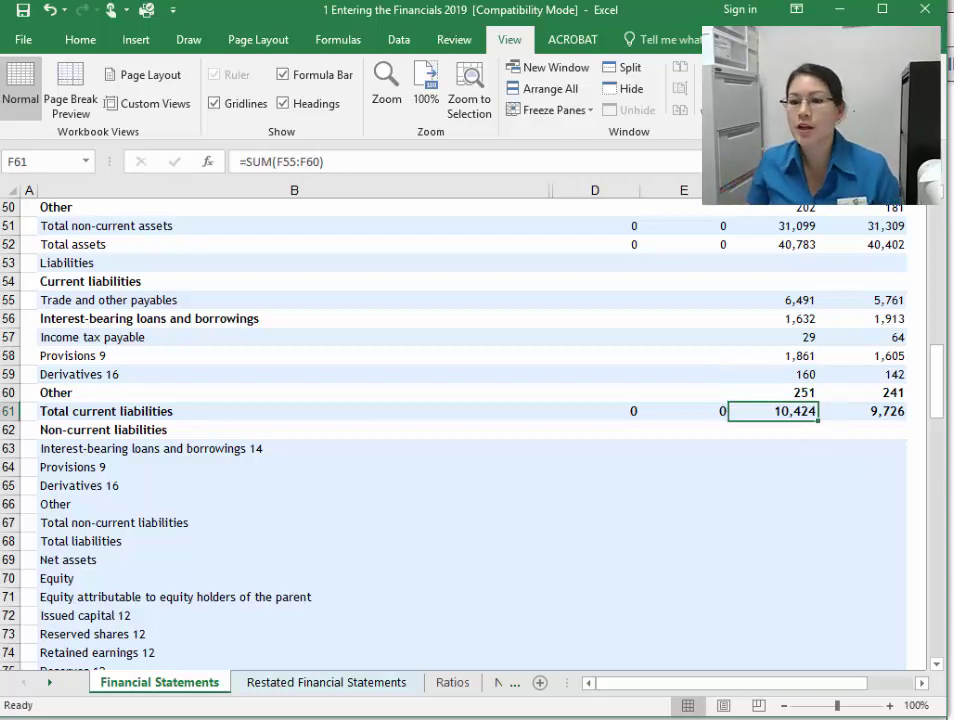
Step: Compare the 2016 Total current liabilities in F61 with the figure in the annual report's balance sheet
key(alt+Tab)
drag(711, 334, 752, 338)
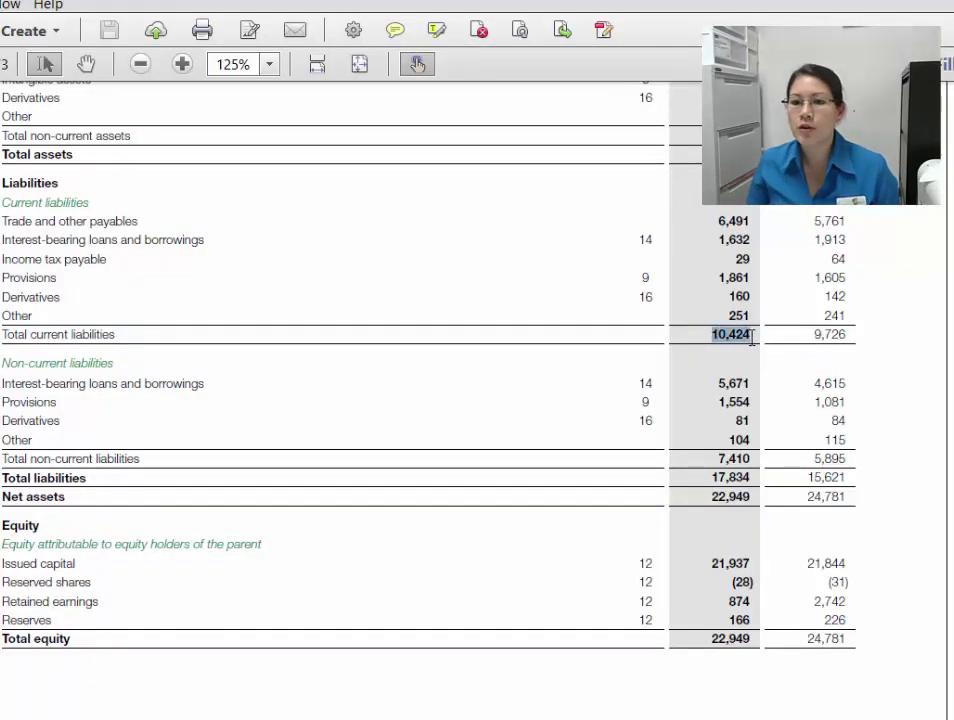
click(718, 401)
Step: Enter the annual report's non-current liabilities in rows 63 to 66: 4615, 1081, 84, 115 for 2015 and 5671, 1554, 81, 104 for 2016
drag(723, 380, 814, 431)
key(ctrl+c)
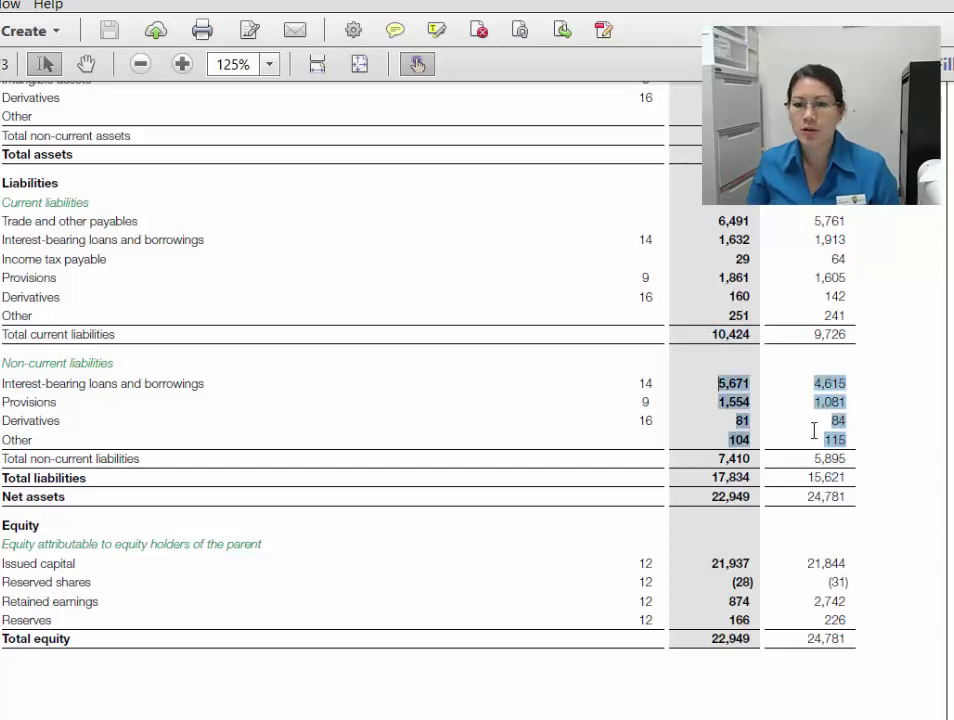
click(825, 462)
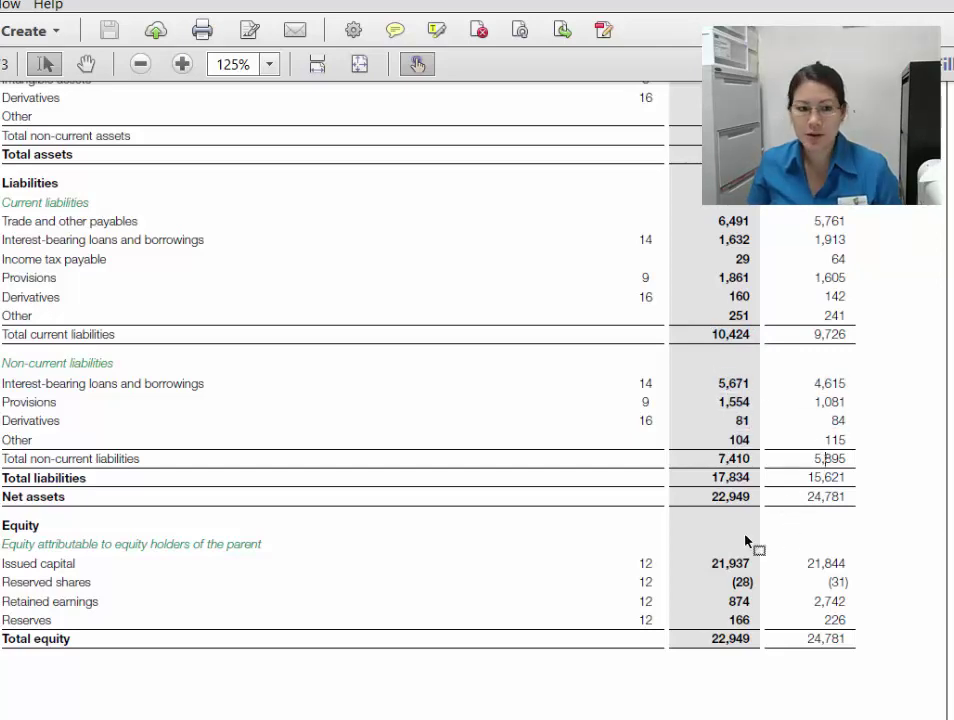
key(alt+Tab)
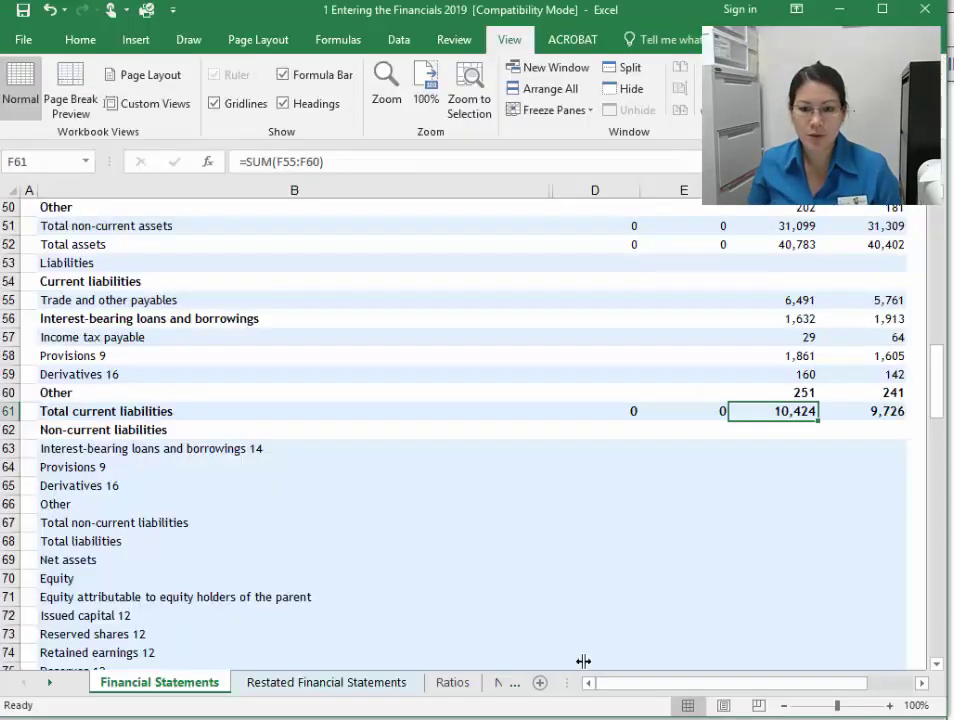
click(858, 432)
click(861, 449)
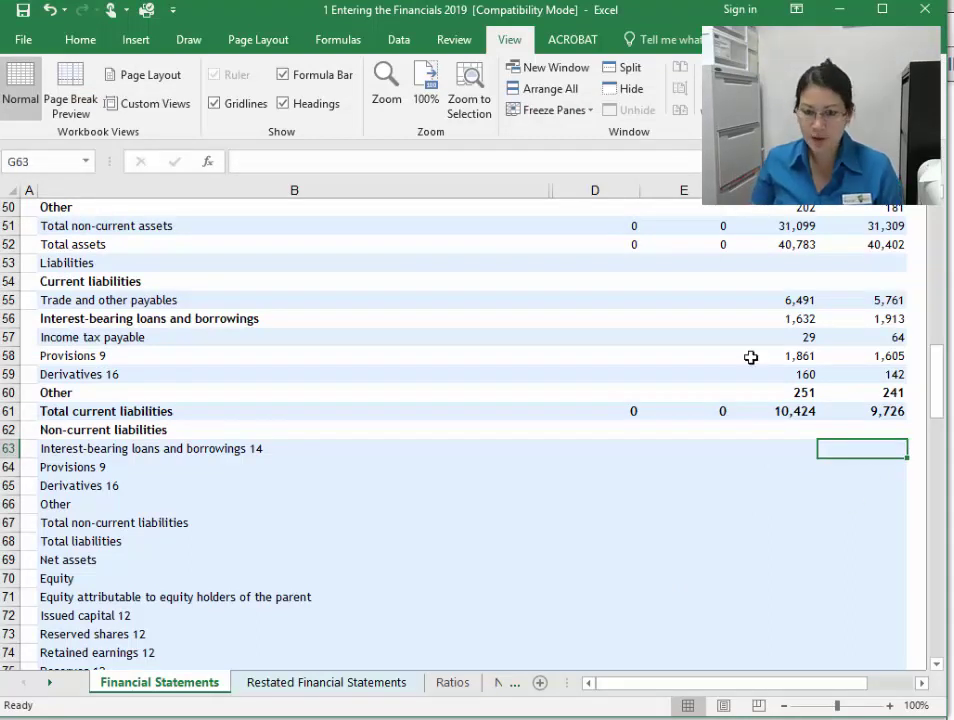
key(ctrl+v)
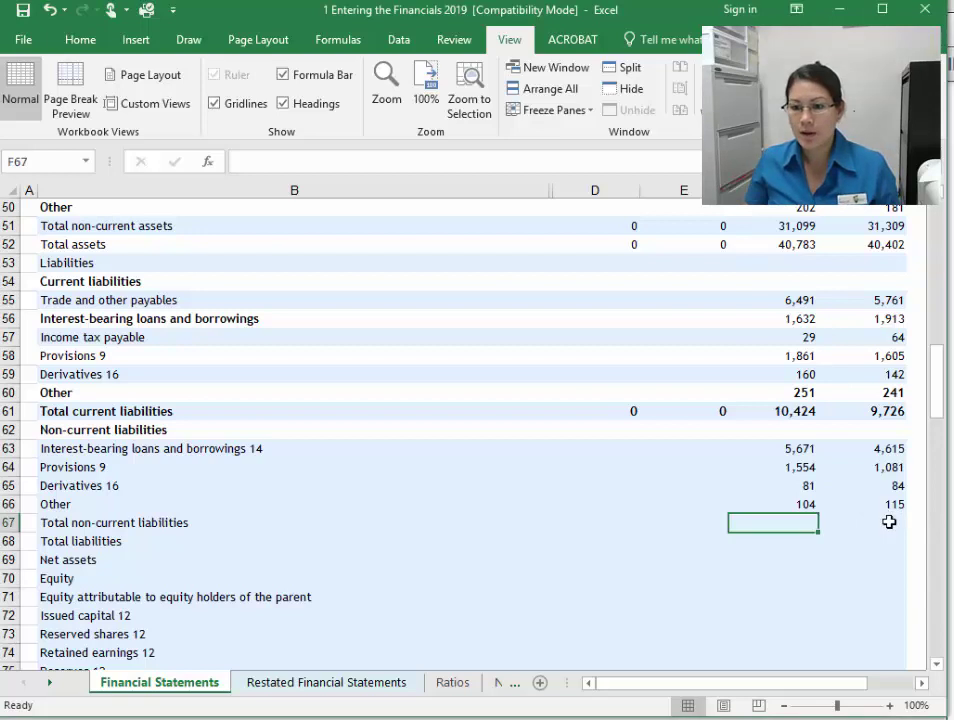
Step: Calculate 2015 Total non-current liabilities in G67 as =SUM(G63:G66) and fill the formula across to the 2018 column
click(890, 520)
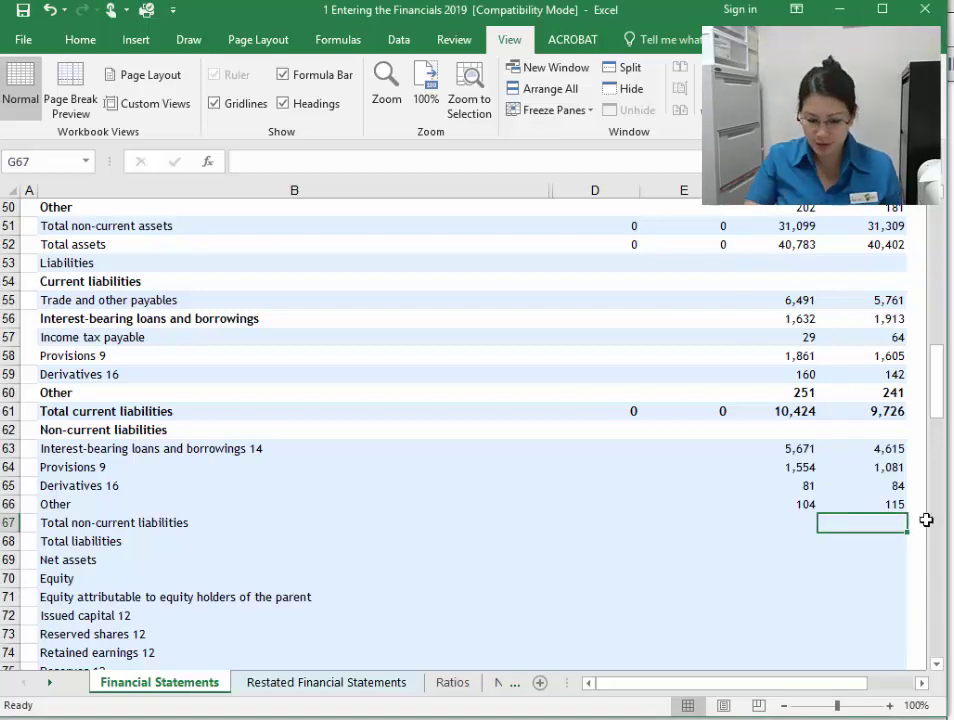
text(=sum()
key(Up)
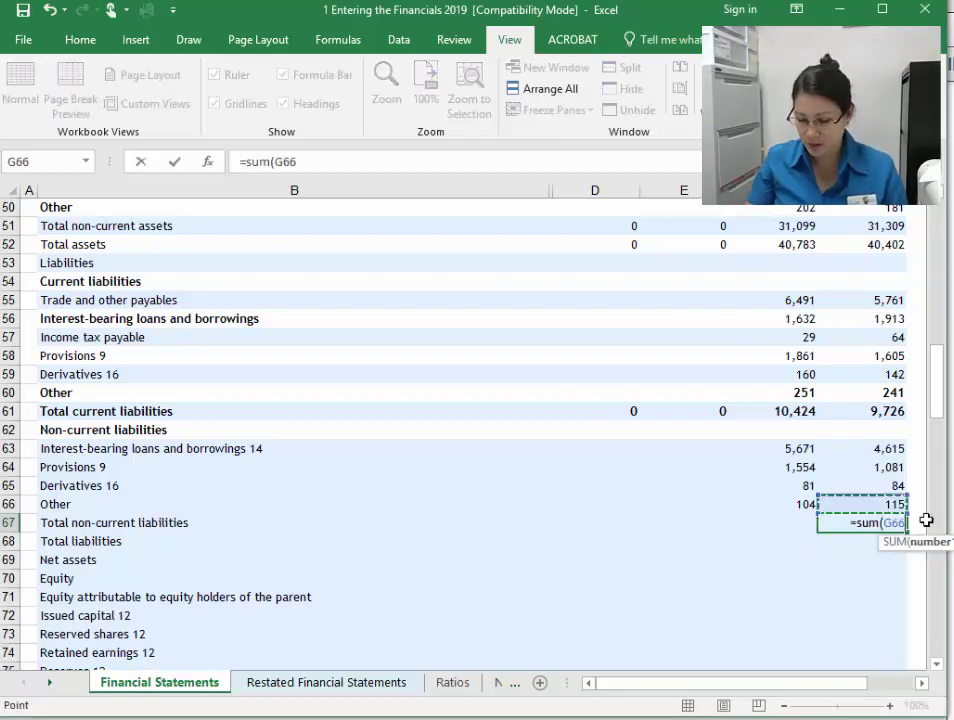
key(shift+Up)
key(shift+Up)
key(shift+Up)
text())
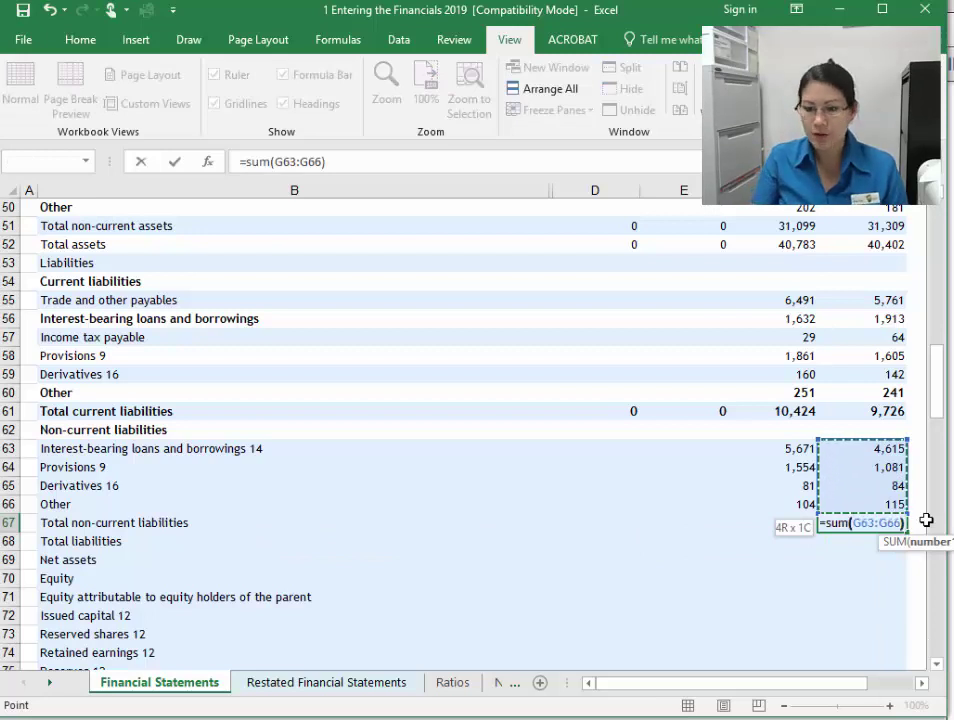
key(Return)
click(903, 524)
drag(906, 532, 590, 537)
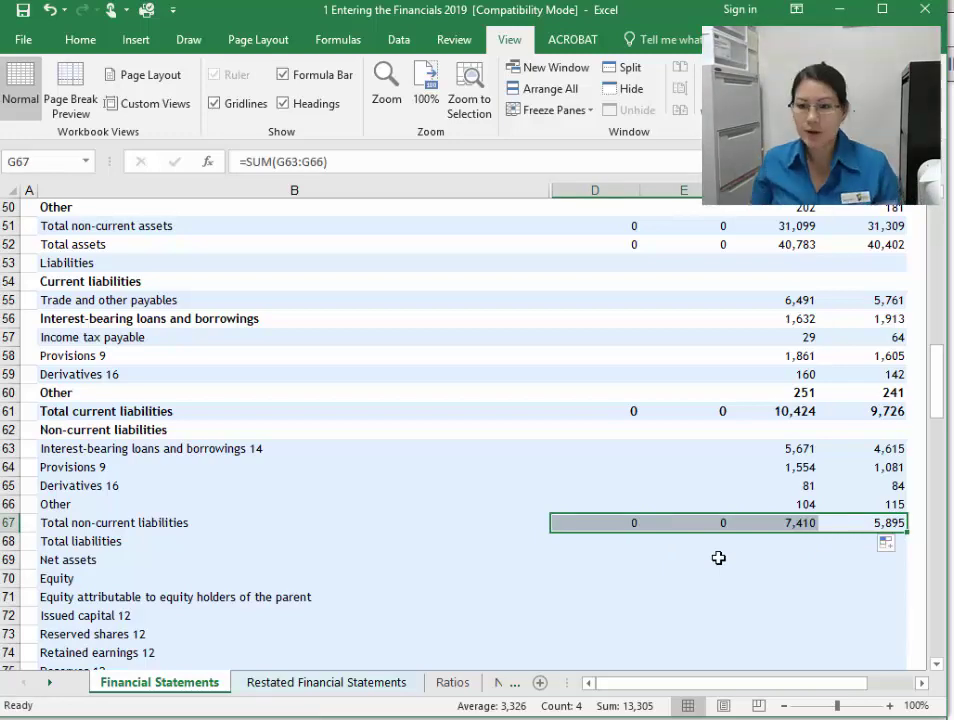
Step: Compare the 2015 and 2016 Total non-current liabilities in row 67 with the figures in the annual report's balance sheet
click(770, 522)
key(alt+Tab)
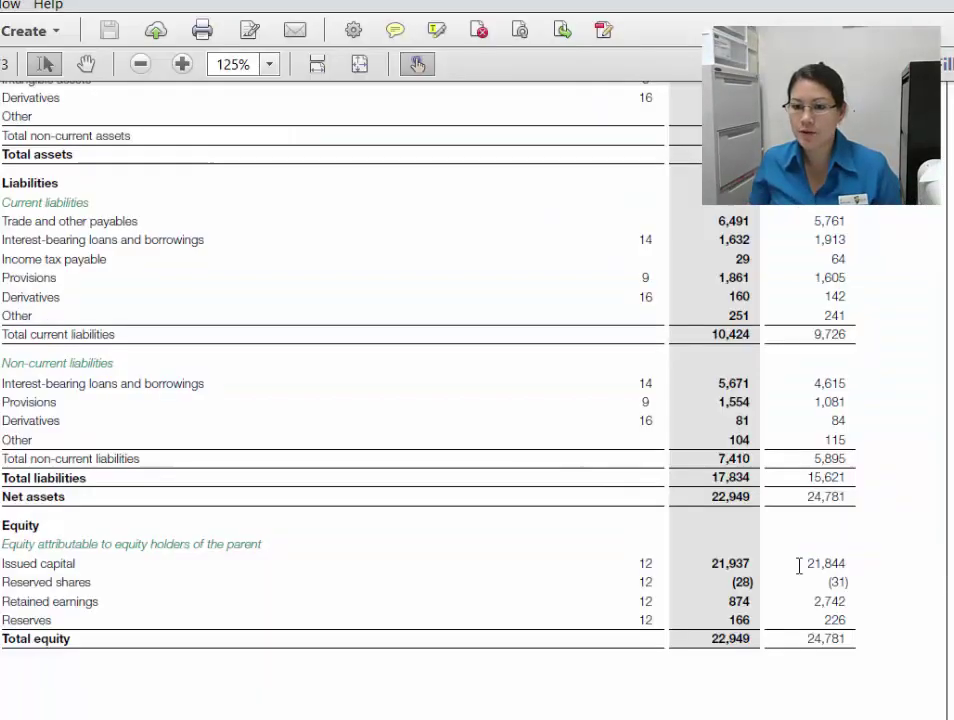
drag(710, 456, 838, 458)
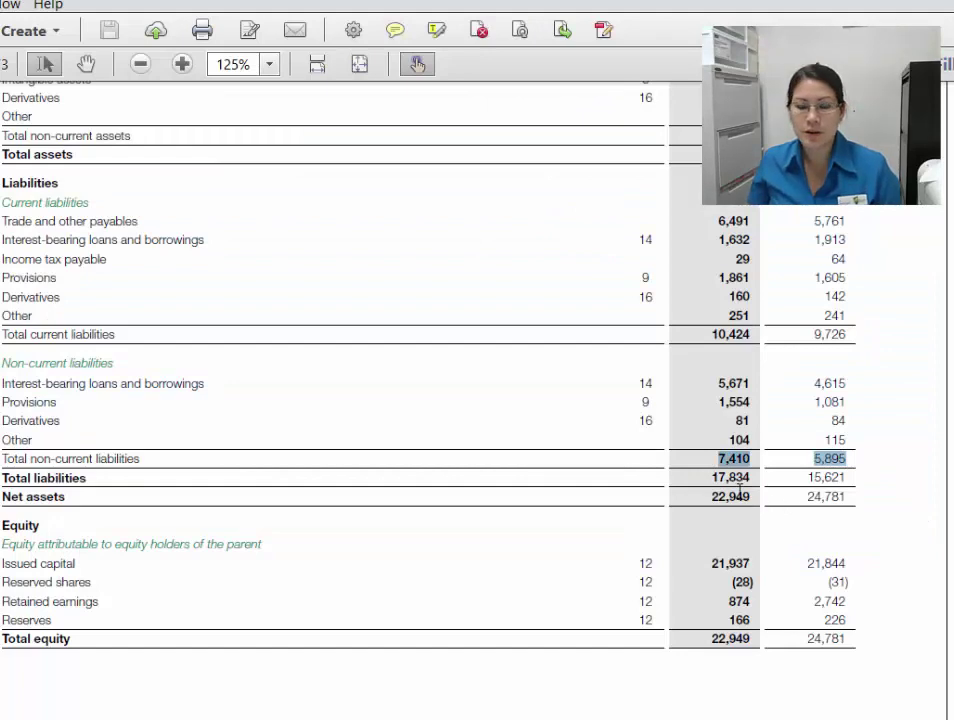
Step: Switch to Excel, calculate total liabilities in G68 with =G61+G67, and fill the formula across to D68
key(alt+Tab)
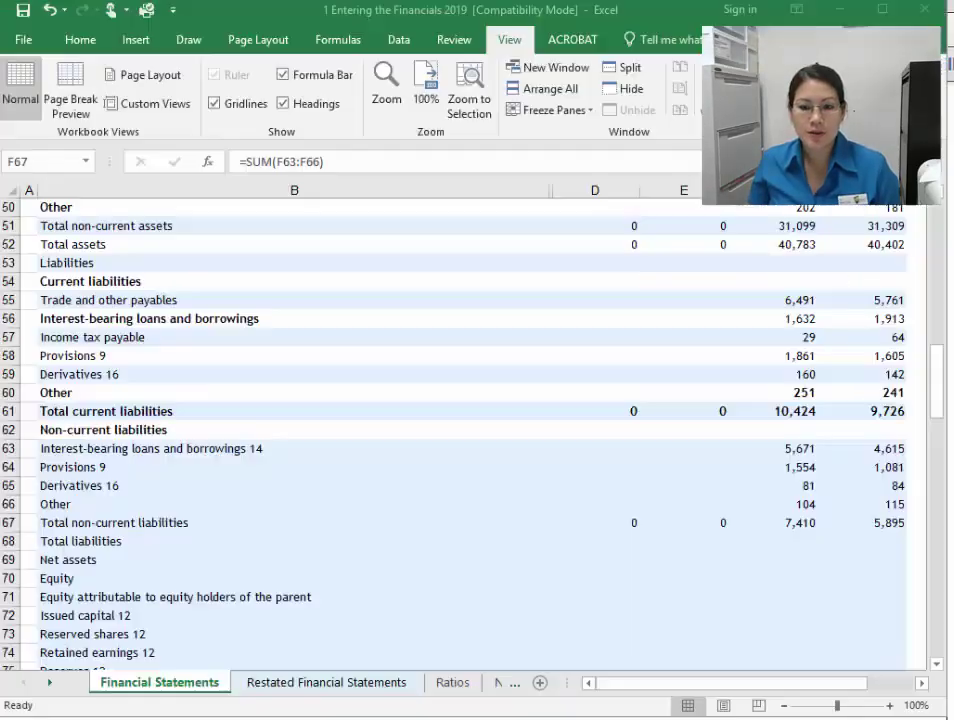
click(848, 533)
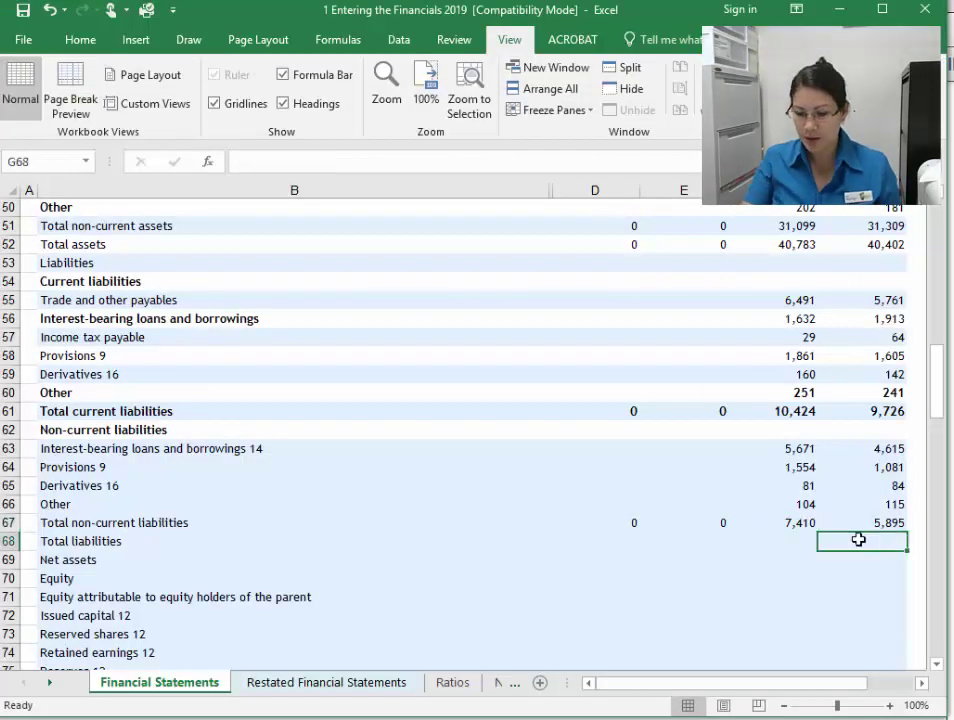
text(=)
click(867, 414)
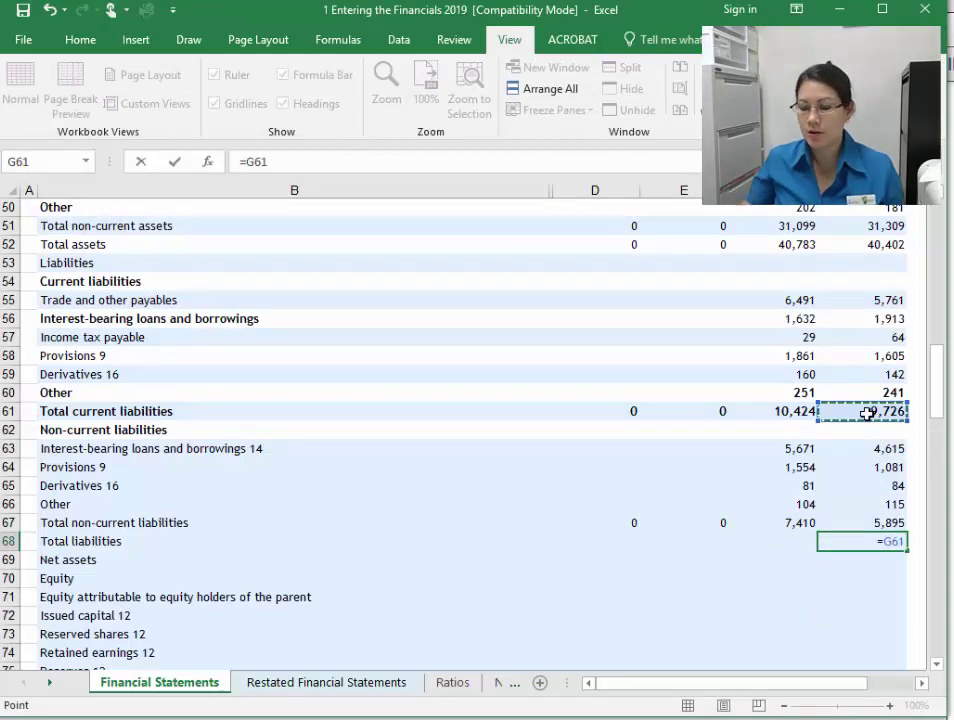
text(+)
click(872, 521)
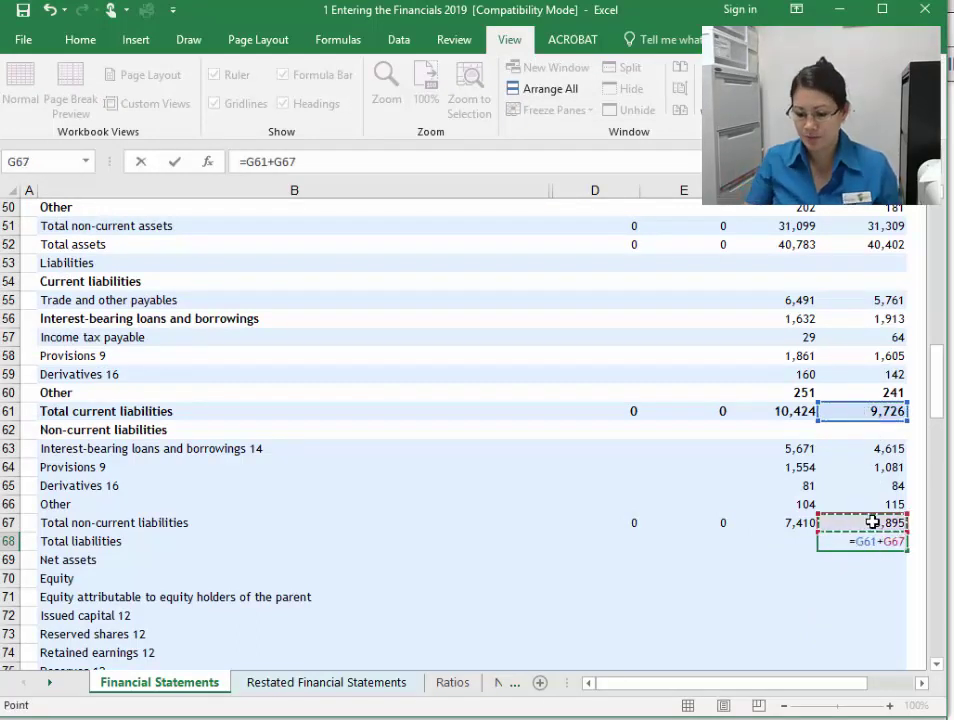
key(Return)
click(861, 543)
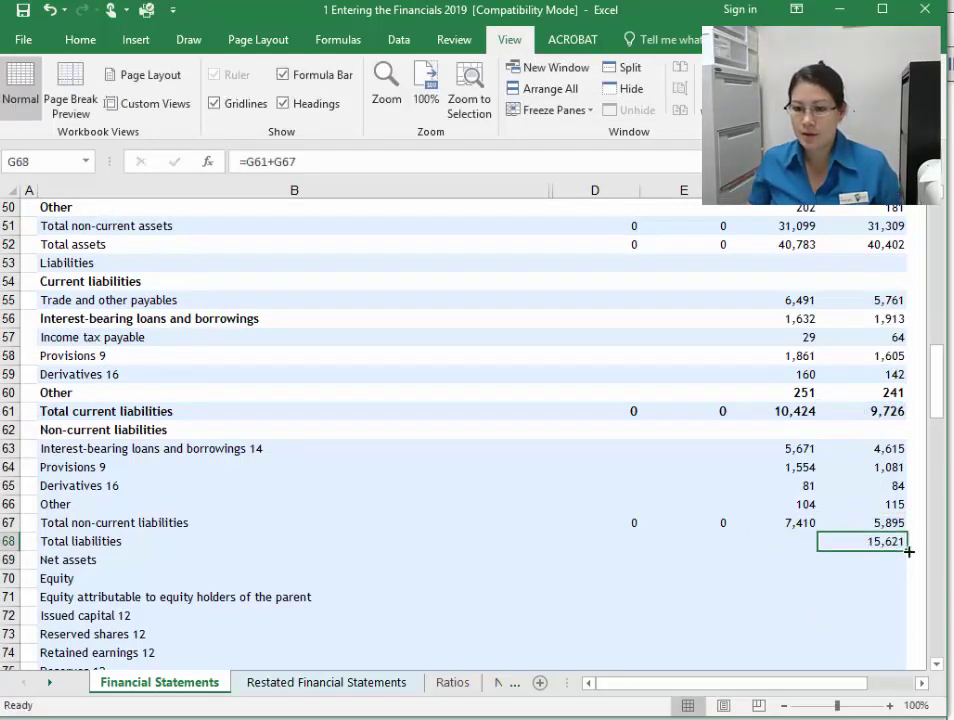
drag(908, 551, 580, 534)
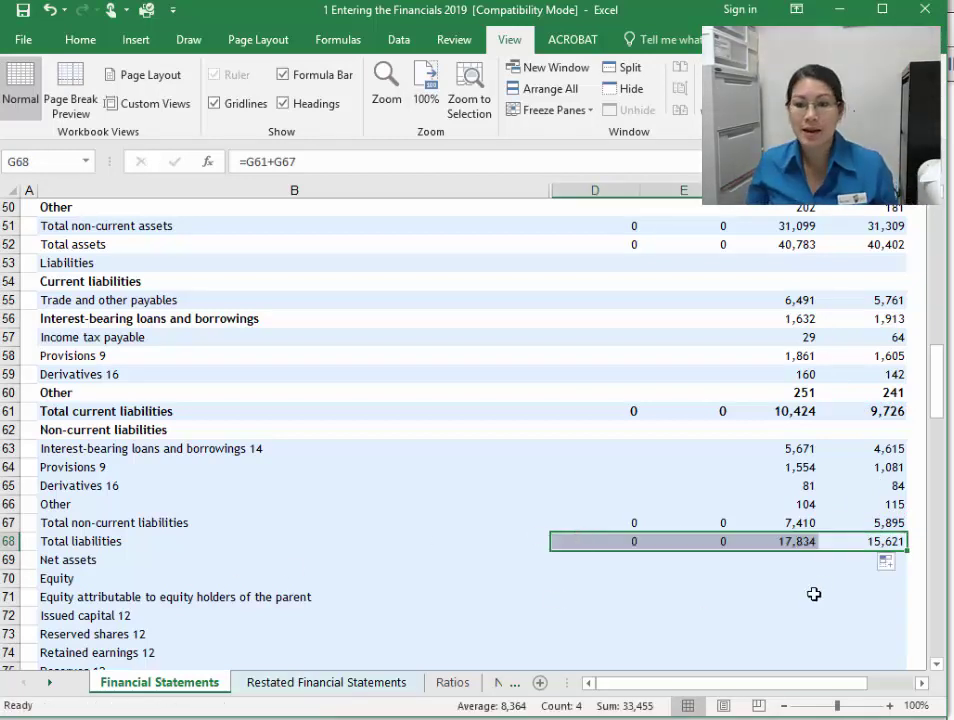
Step: Calculate net assets in G69 as total assets minus total liabilities with =G52-G68, and fill the formula across to D69
click(850, 562)
text(=)
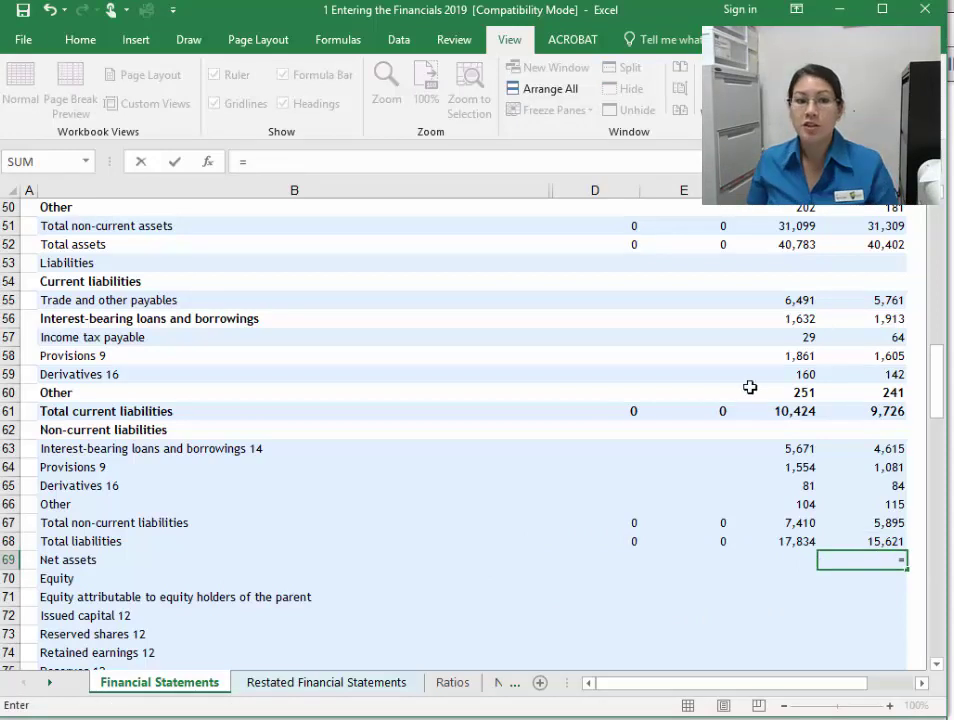
click(832, 246)
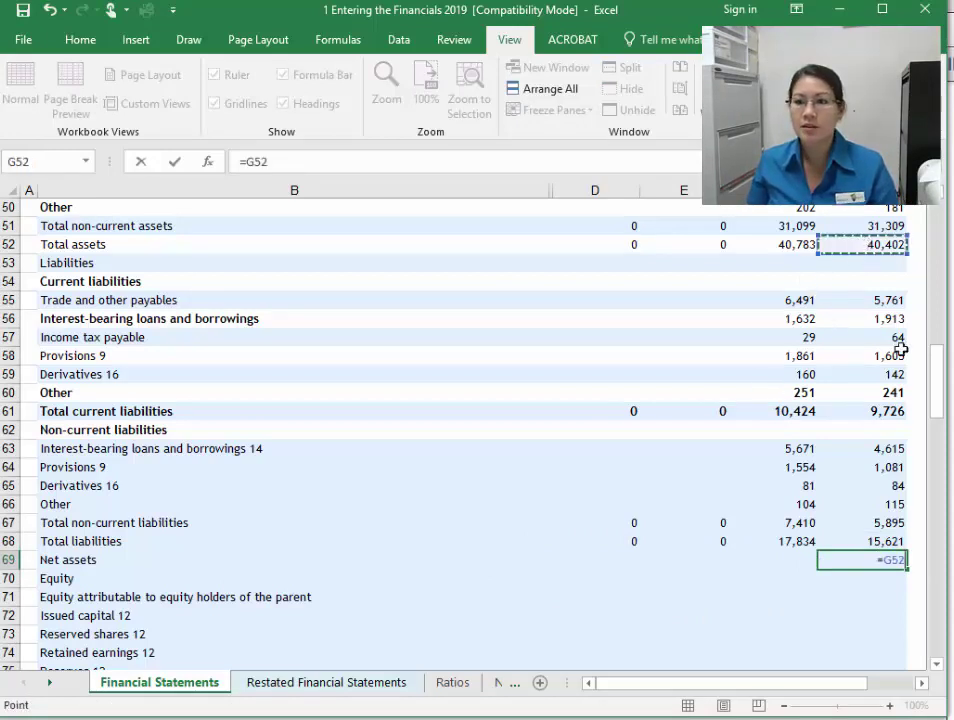
text(-)
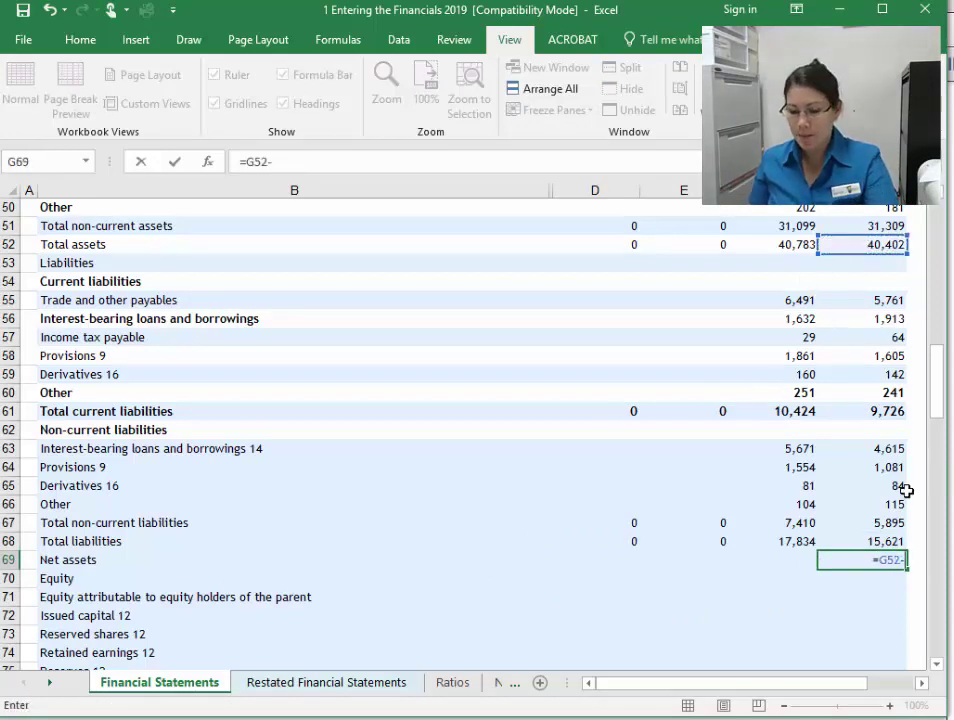
click(872, 540)
key(Return)
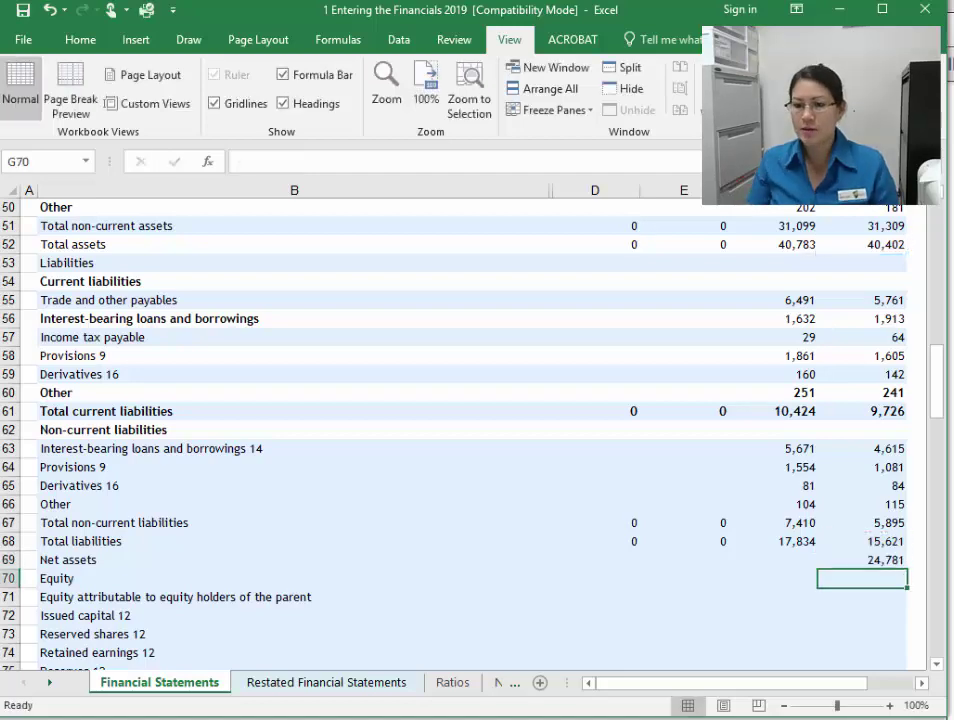
click(901, 562)
drag(907, 573, 600, 622)
scroll(826, 560, down, 1)
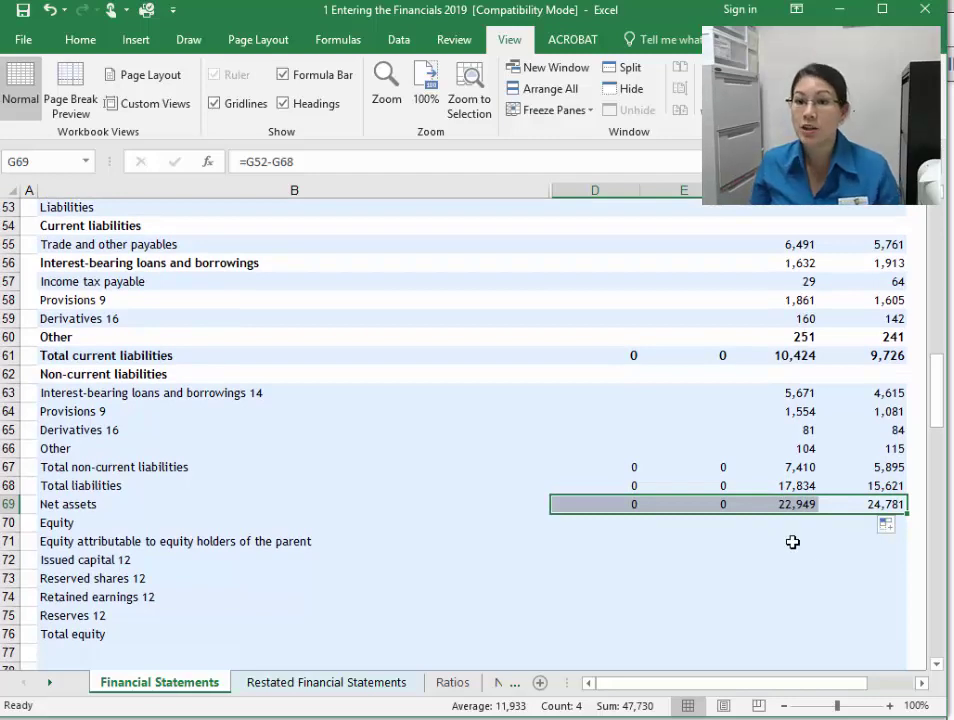
Step: Compare the net assets in columns F and G with the PDF balance sheet, and examine its equity figures for both years
click(886, 505)
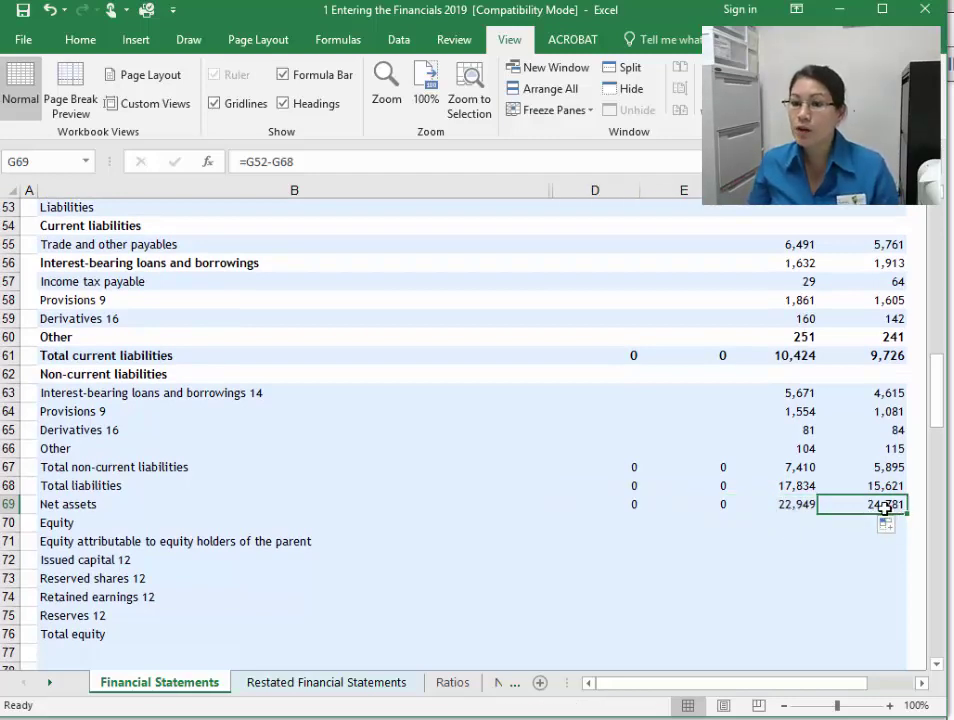
click(785, 511)
key(alt+Tab)
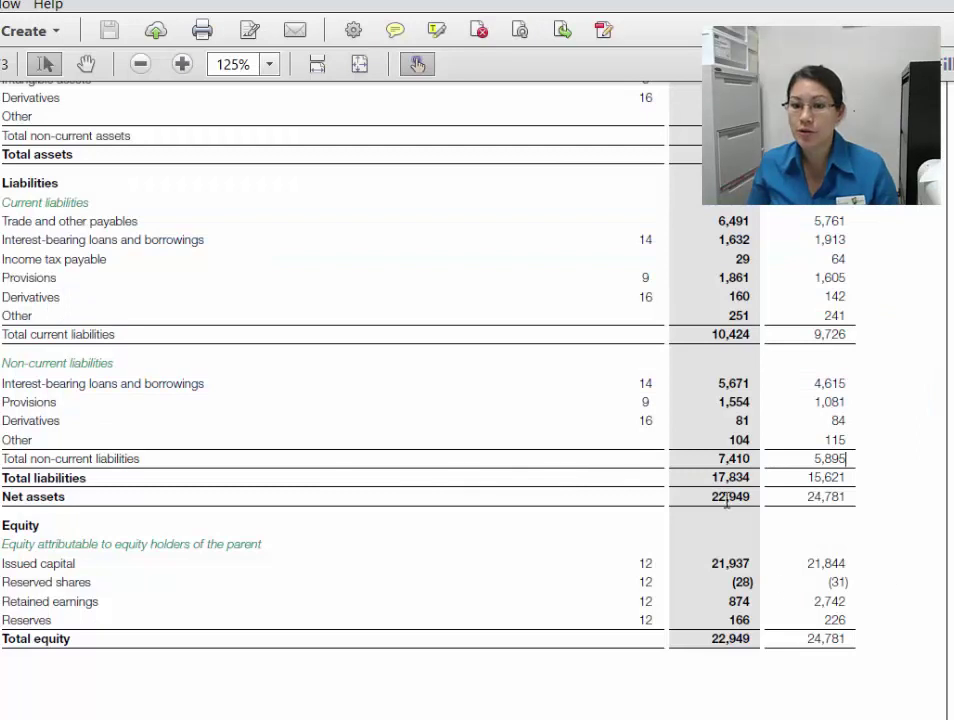
drag(706, 497, 843, 502)
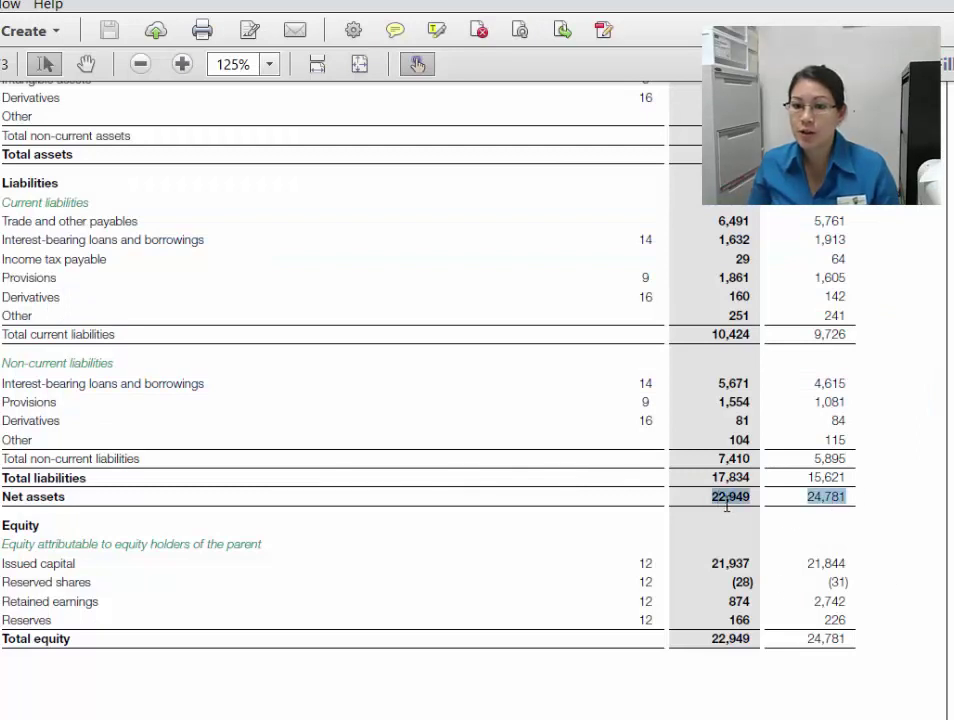
drag(708, 564, 724, 683)
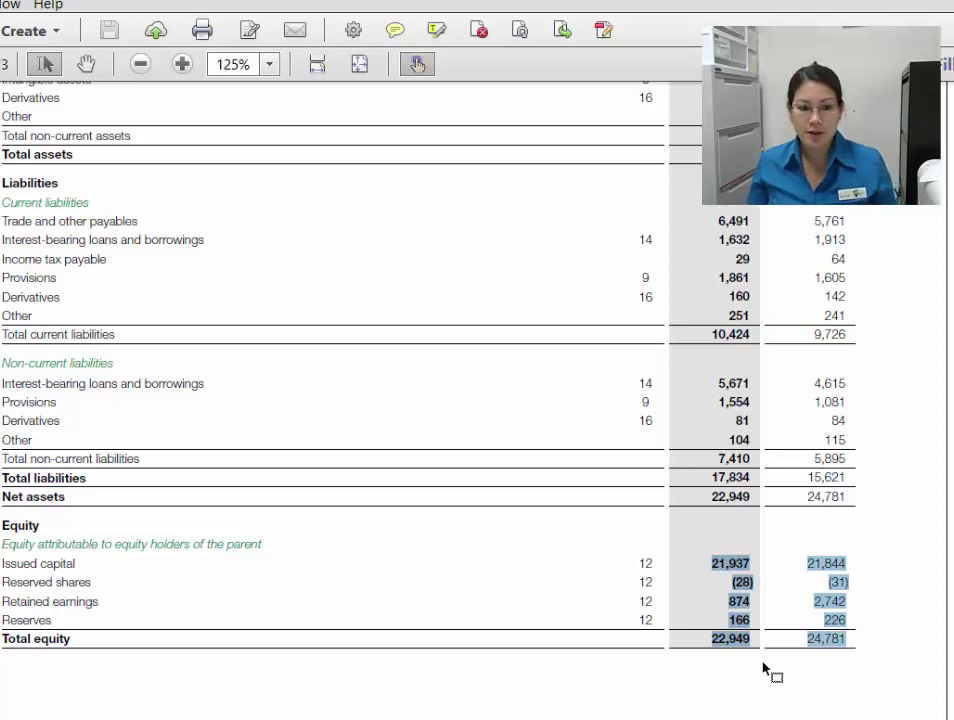
click(834, 638)
Step: Back in Excel, enter column G's equity figures: issued capital 21,844, reserved shares -31, retained earnings 2,742 and reserves 226
key(alt+Tab)
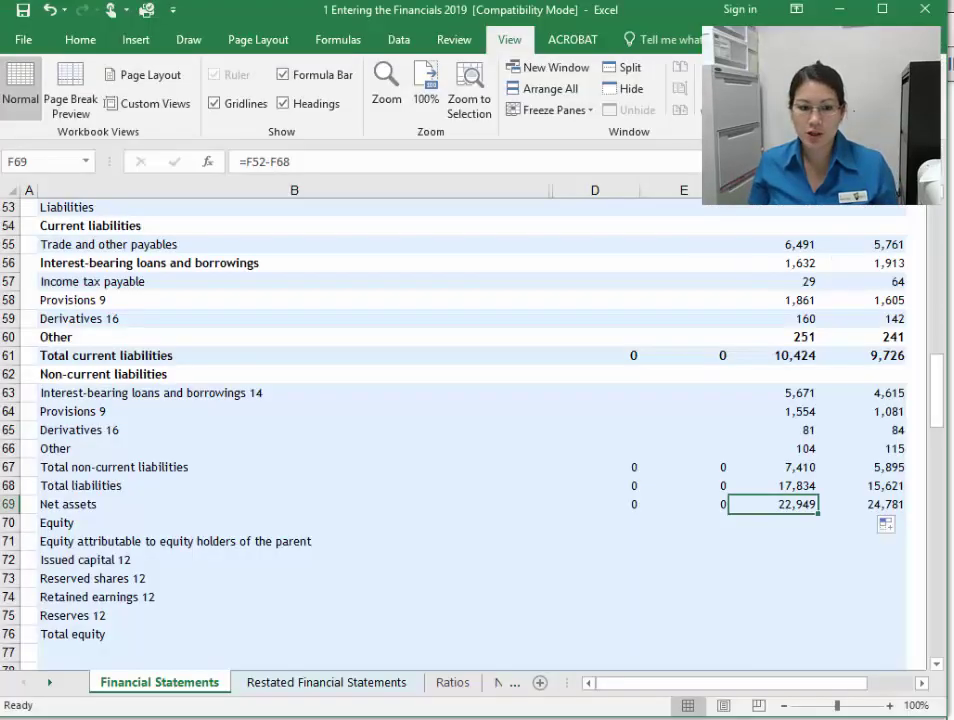
click(811, 564)
scroll(857, 421, down, 3)
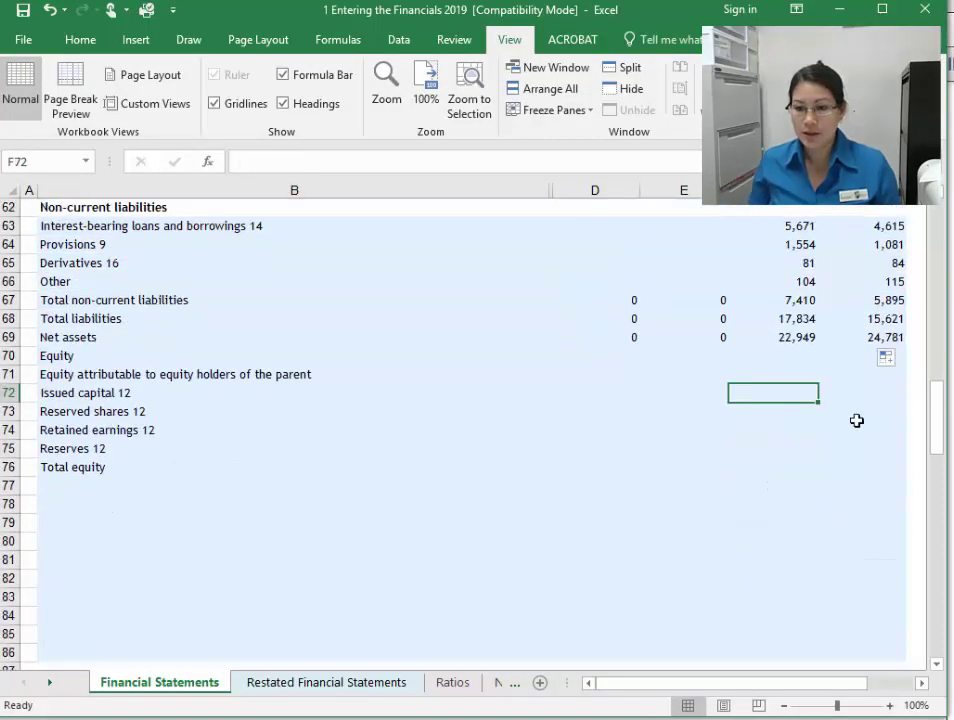
click(837, 366)
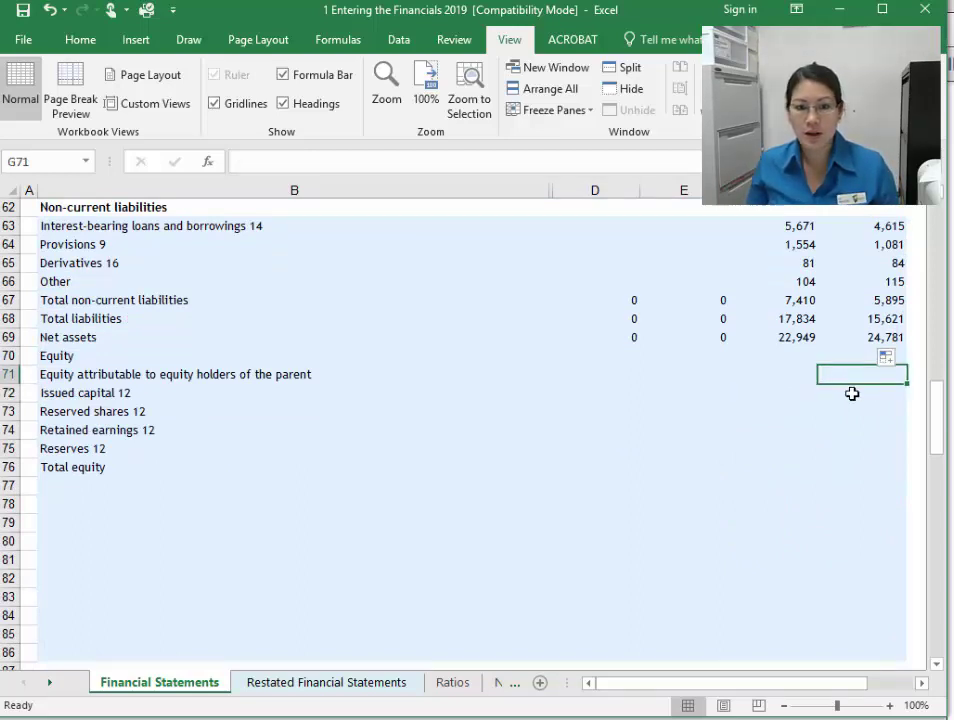
click(860, 396)
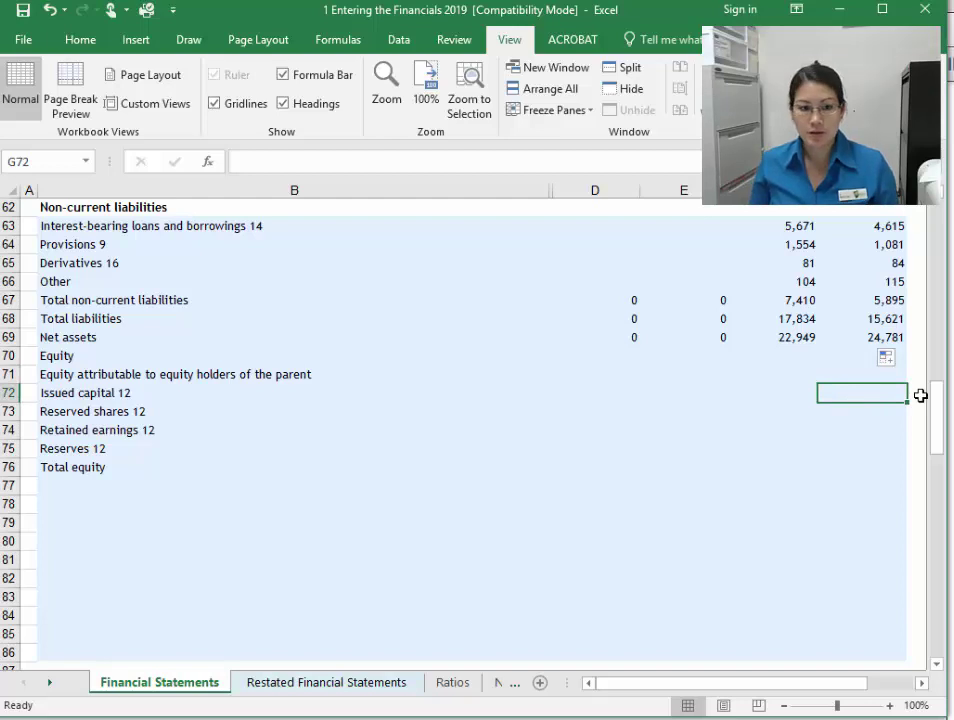
text(21,8)
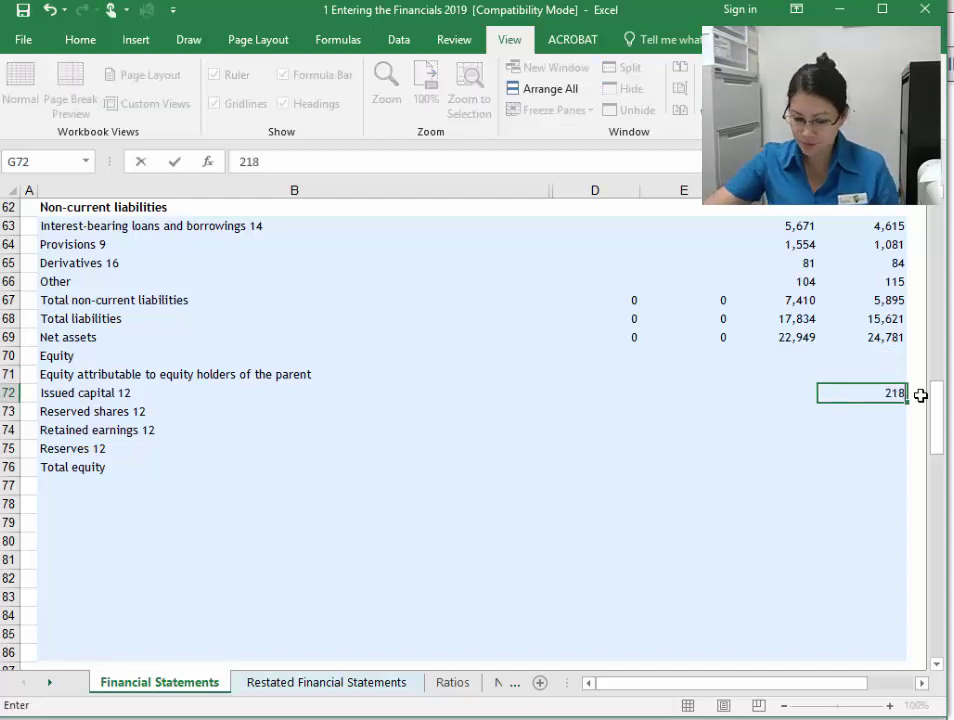
text(44)
key(Return)
text(-3)
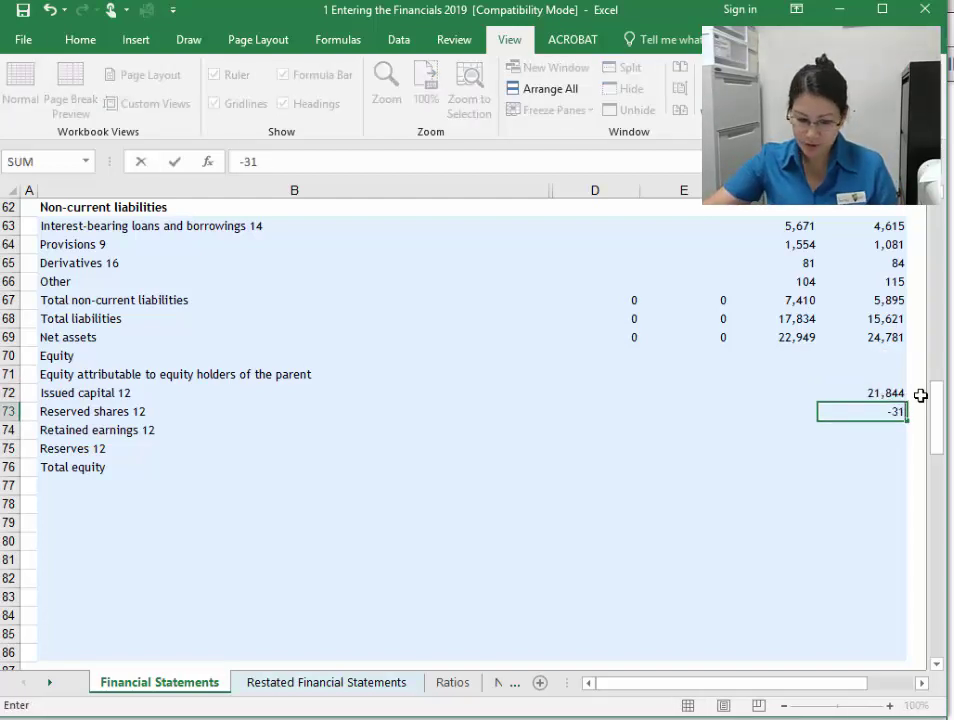
text(1)
key(Return)
text(2742)
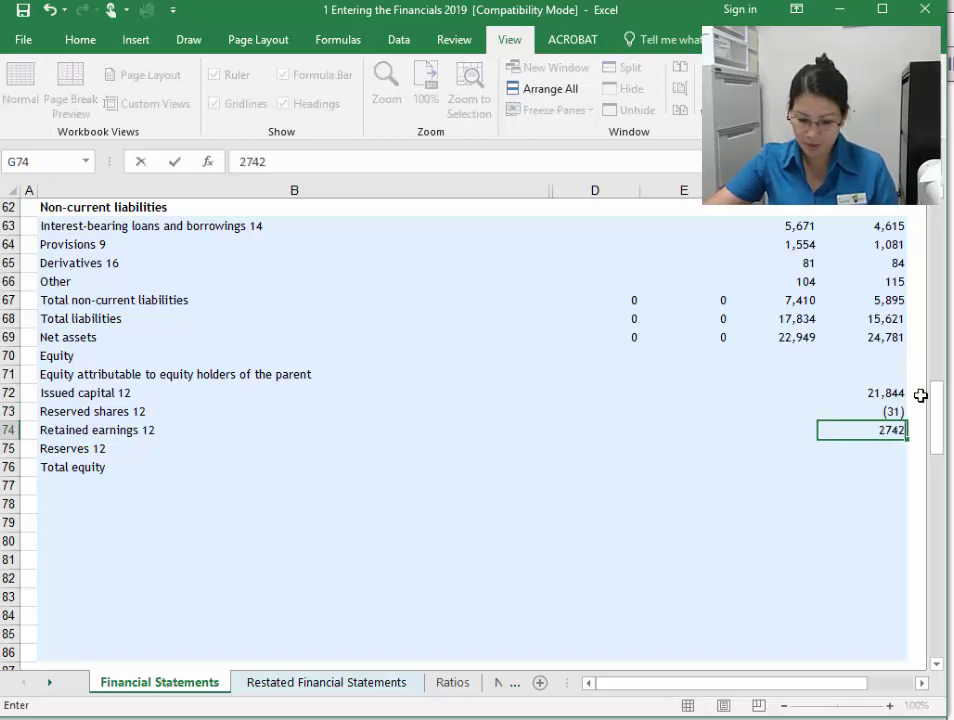
key(Return)
text(226)
key(Return)
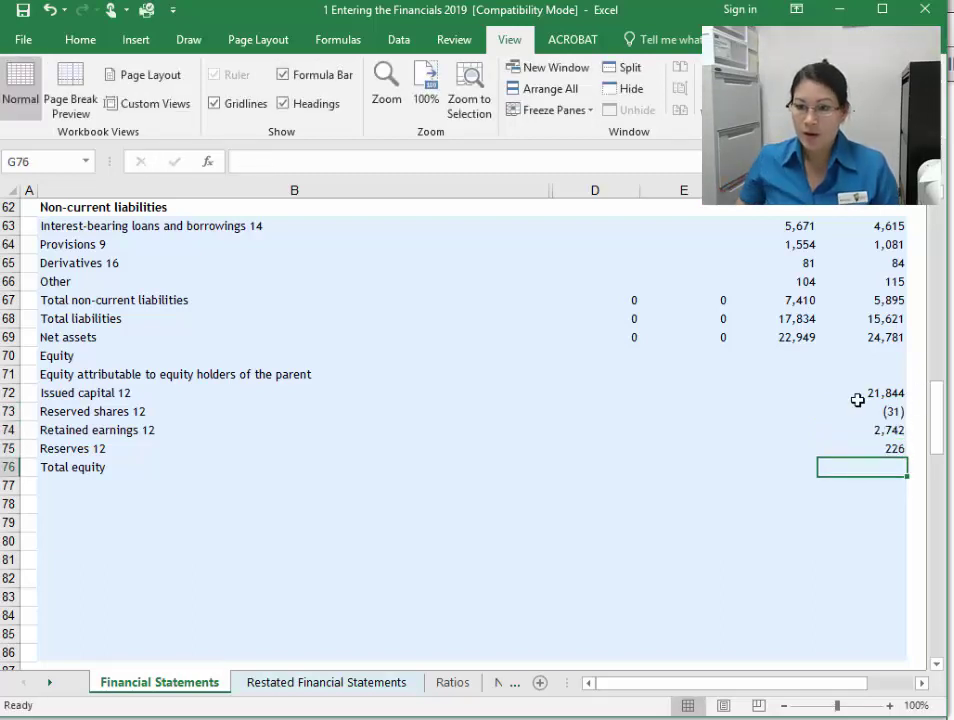
Step: Enter column F's equity figures: issued capital 21,937, reserved shares -28, retained earnings 874 and reserves 166
click(787, 397)
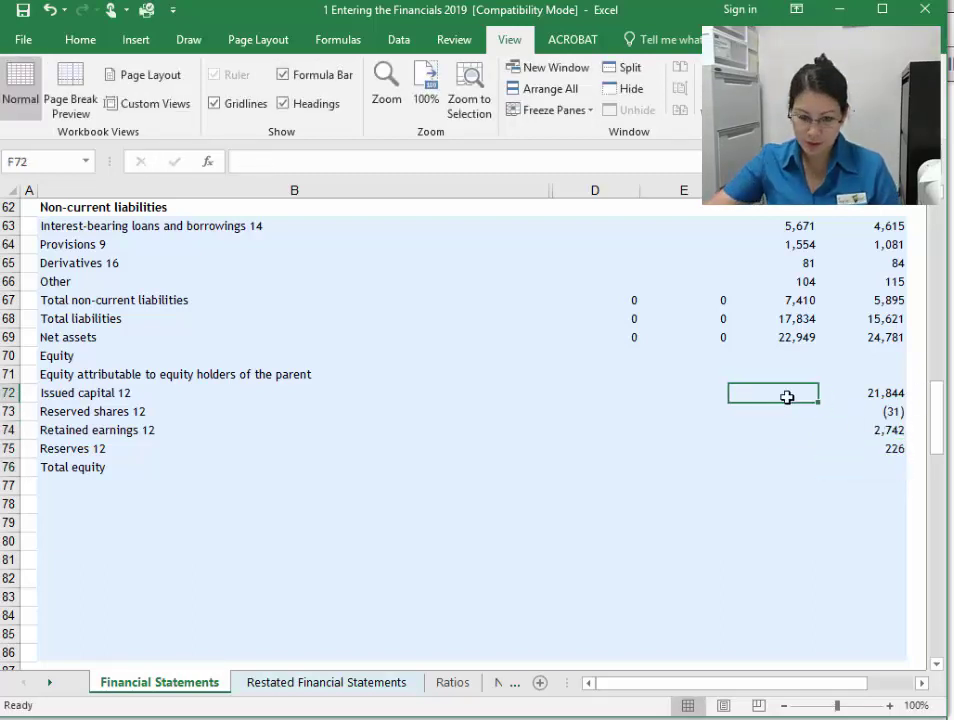
text(21,937)
key(Return)
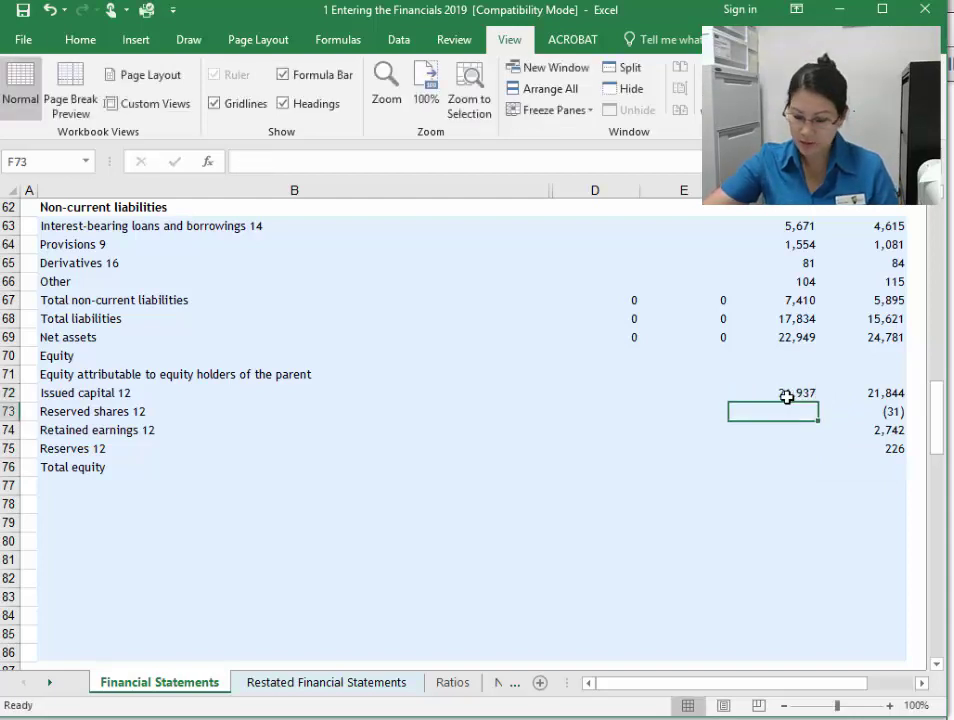
text(-28)
key(Return)
text(874)
key(Return)
text(16)
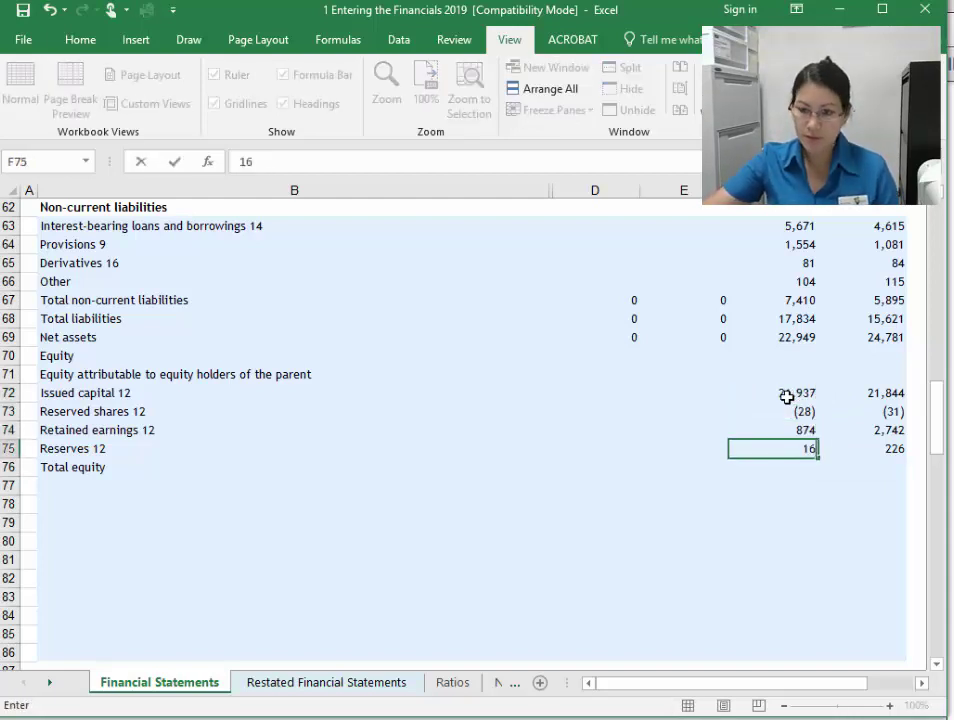
text(6)
key(Return)
Step: Calculate total equity in G76 with =SUM(G72:G75), and fill the formula across to D76
click(874, 470)
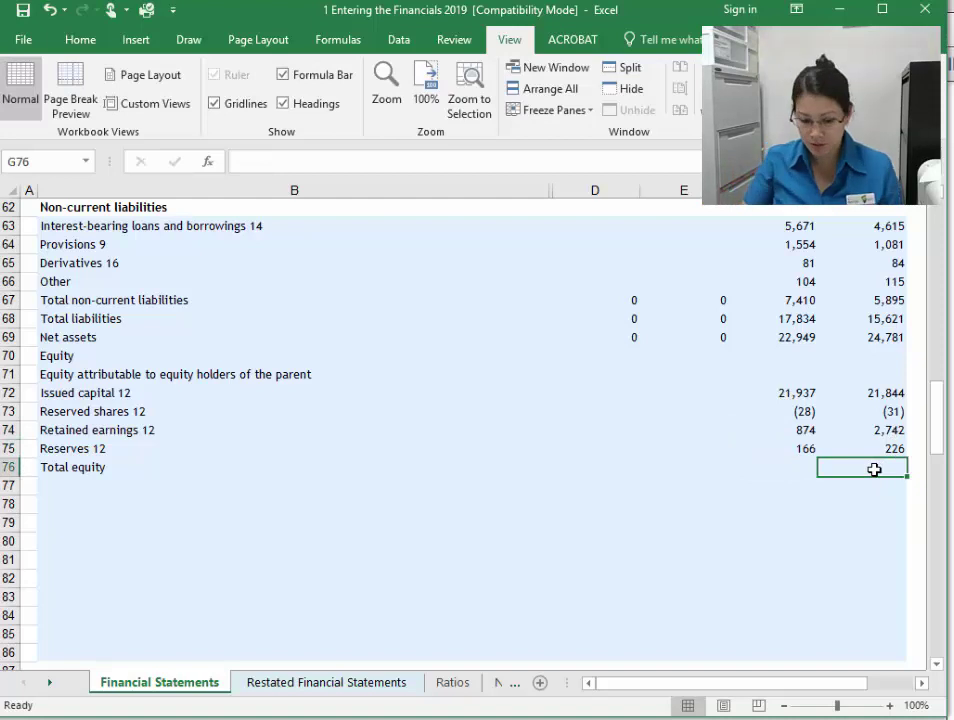
text(=sum()
key(Up)
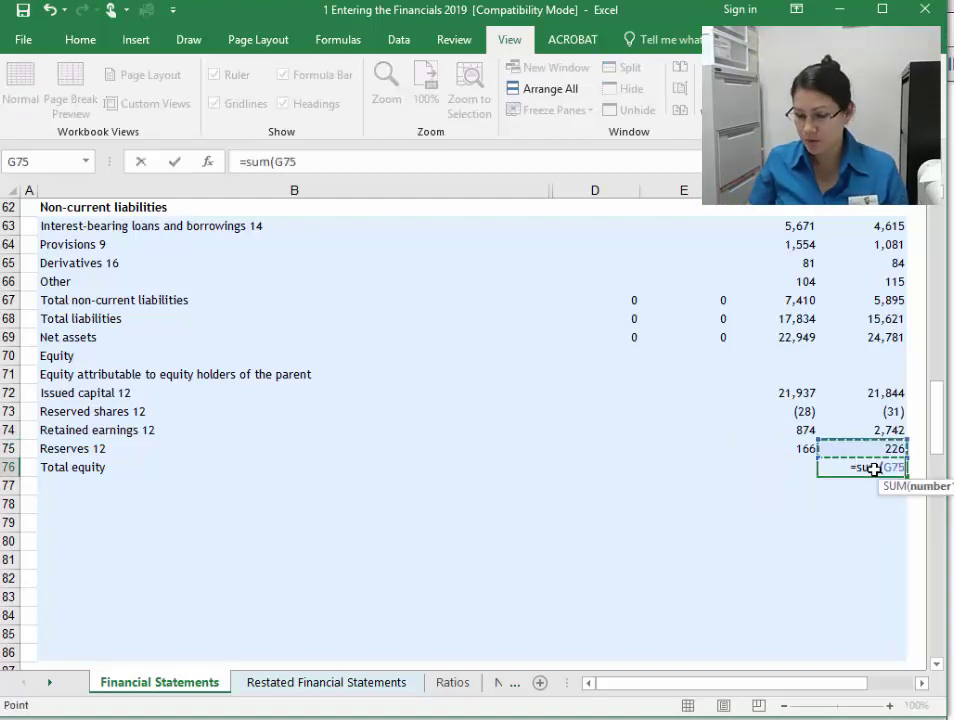
key(shift+Up)
key(shift+Up)
key(shift+Up)
key(Return)
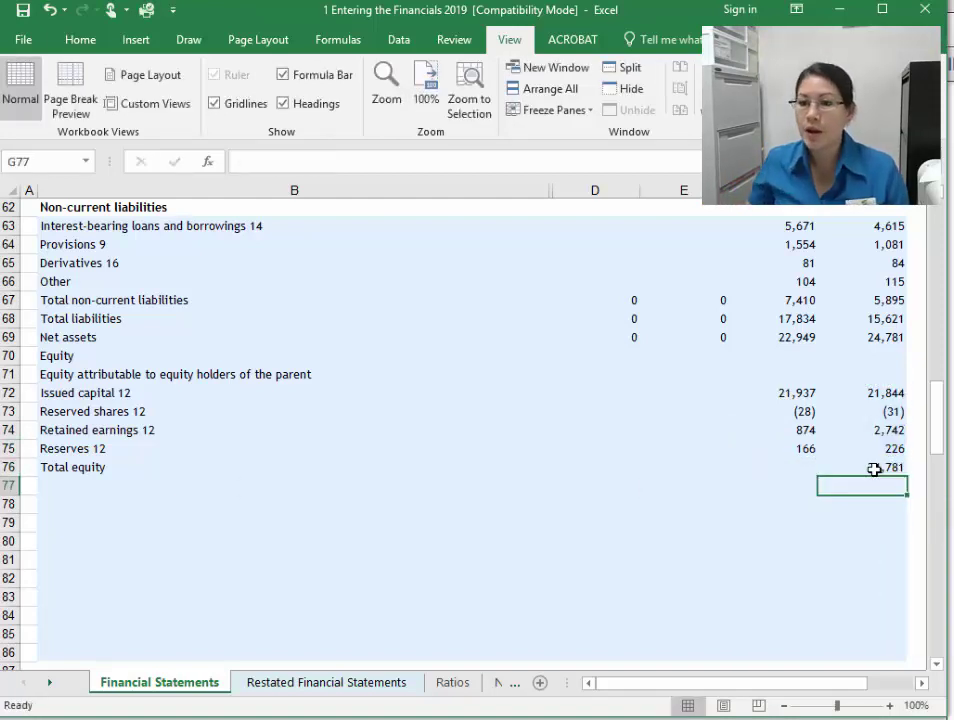
click(874, 470)
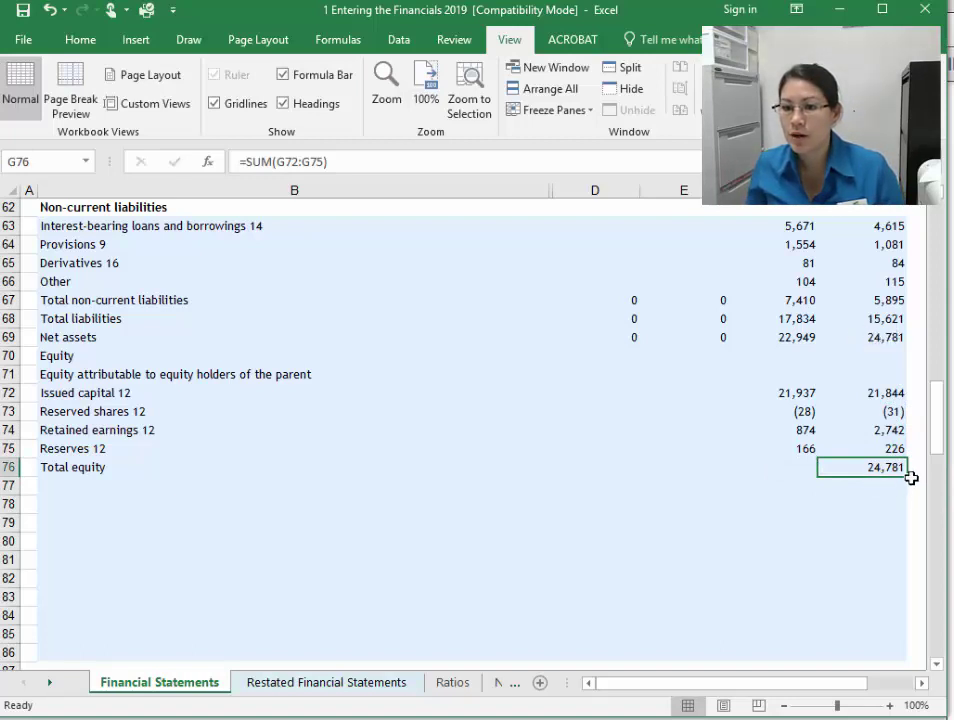
drag(905, 478, 639, 477)
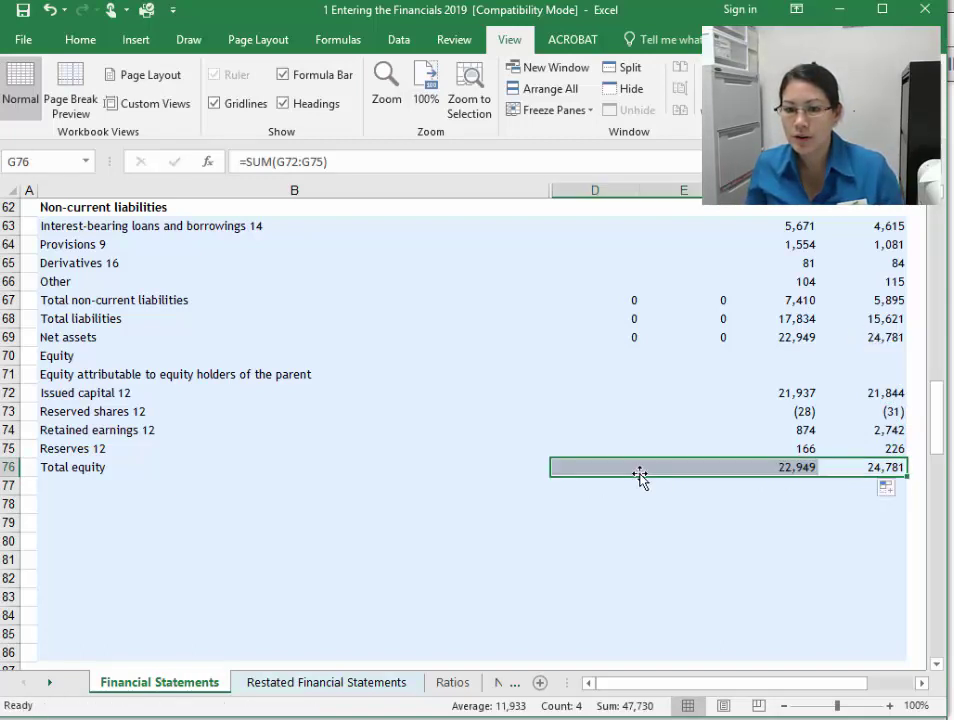
click(731, 406)
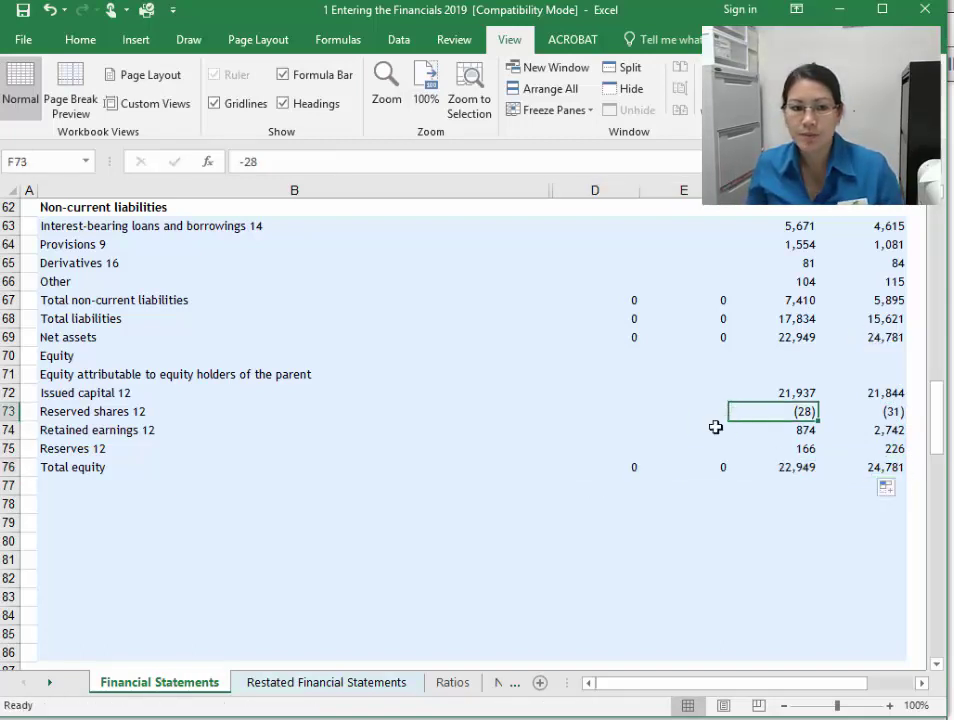
Step: Remove the note number 12 from the Issued capital label in B72
click(165, 395)
click(426, 163)
key(BackSpace)
key(BackSpace)
key(BackSpace)
key(Return)
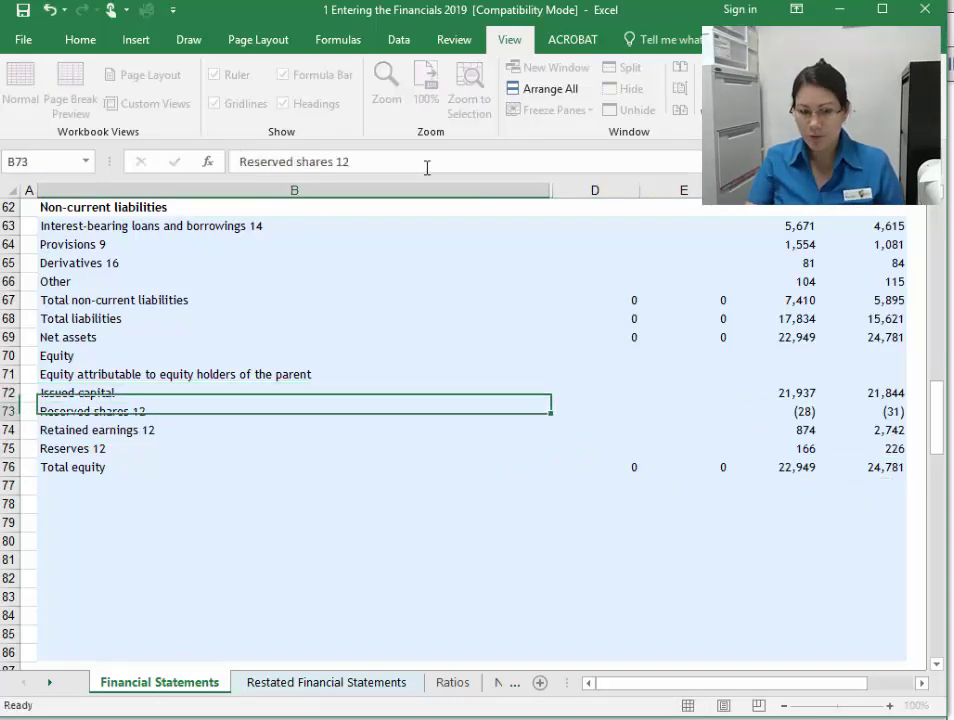
click(475, 298)
scroll(437, 393, up, 3)
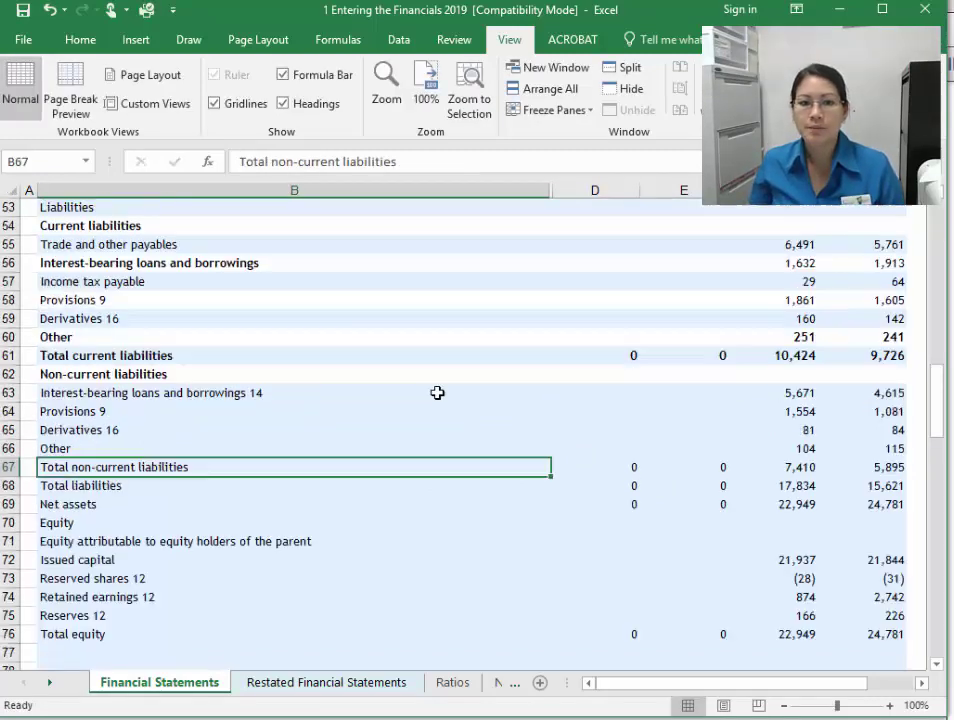
scroll(437, 393, up, 3)
scroll(330, 480, down, 5)
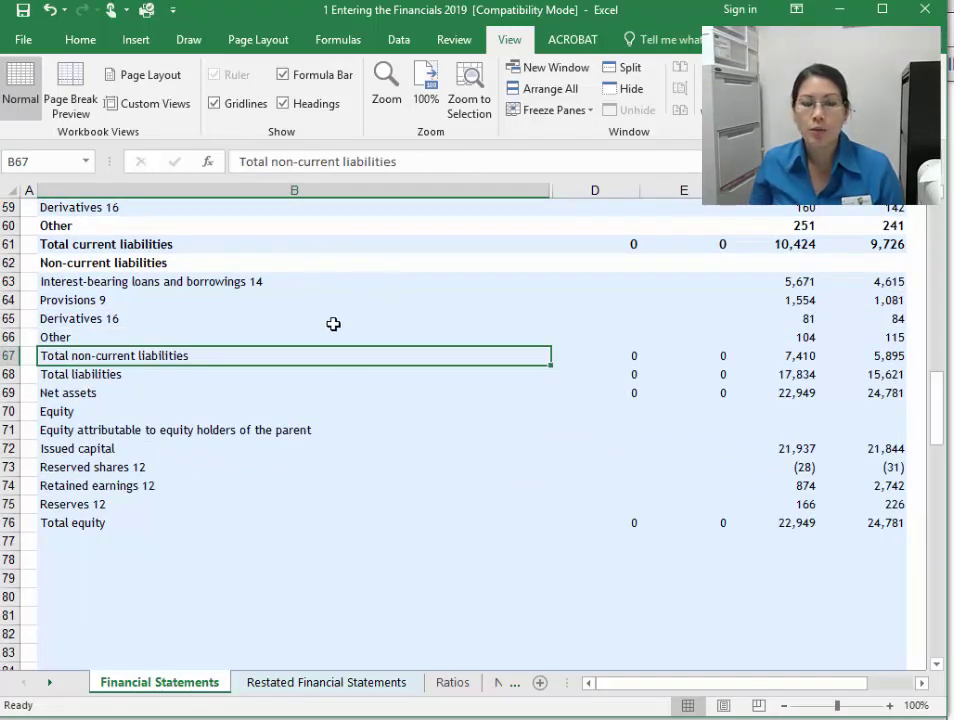
Step: Remove the bold from the Non-current liabilities label in B62 and copy its format to the Provisions label in B64
click(229, 265)
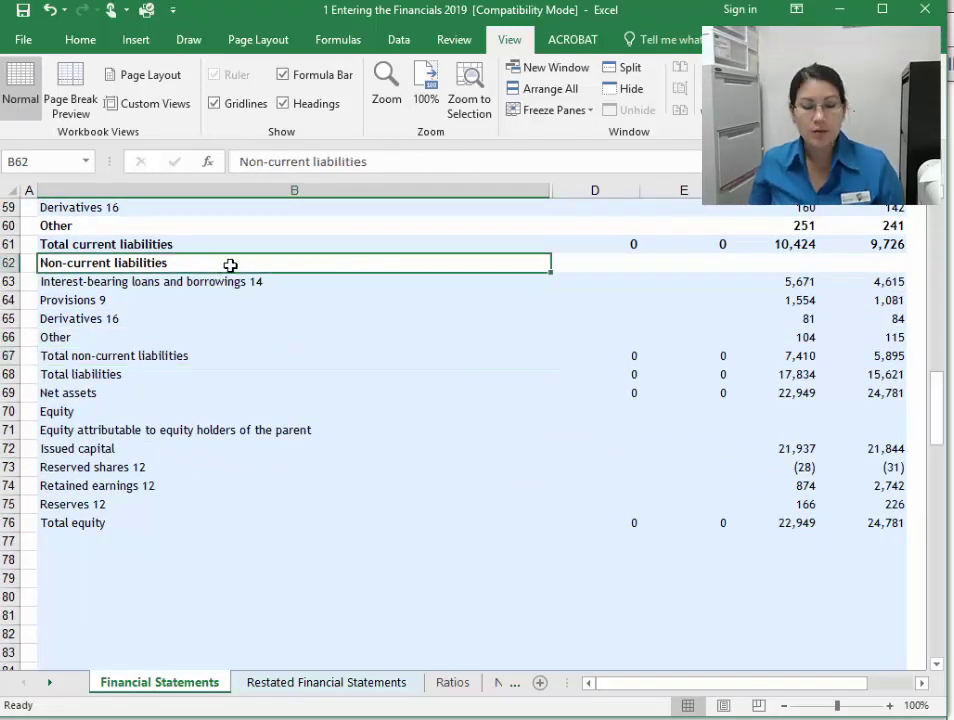
click(21, 39)
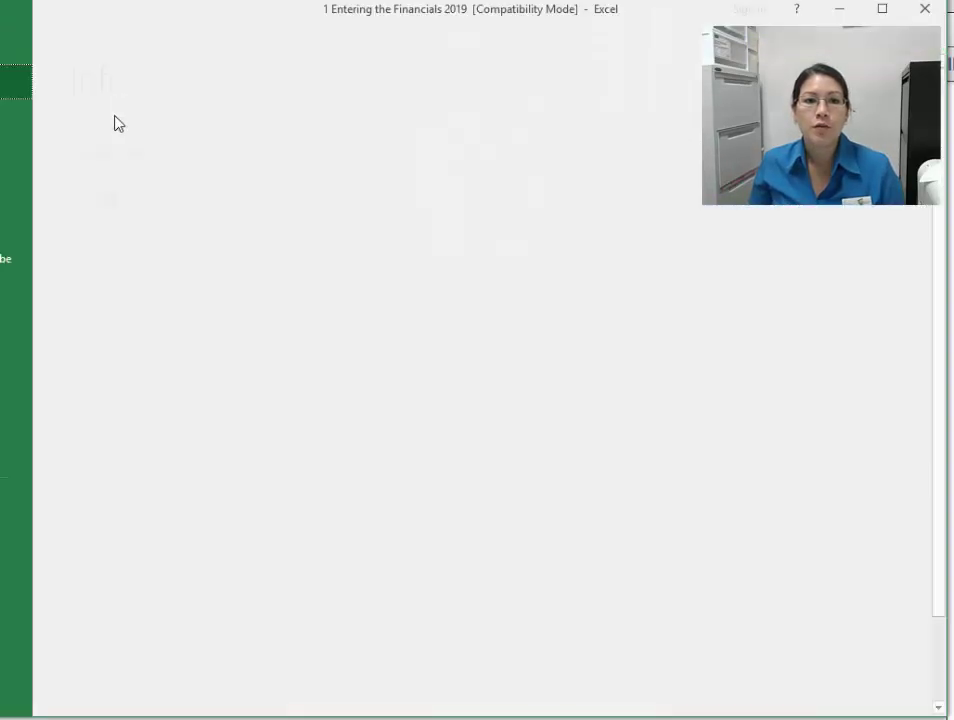
click(29, 31)
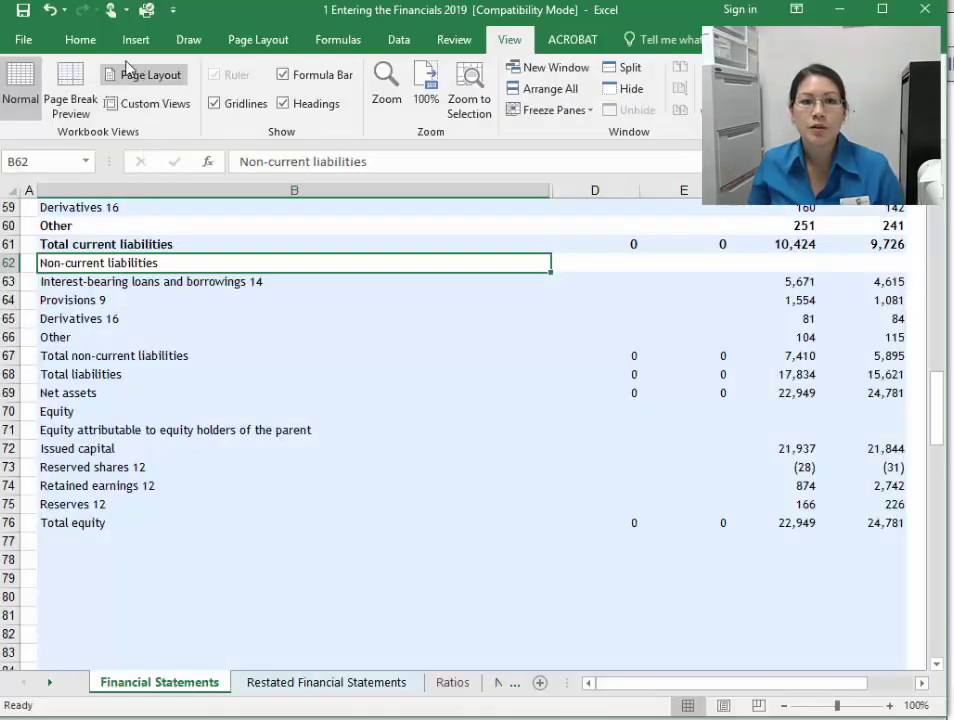
click(82, 40)
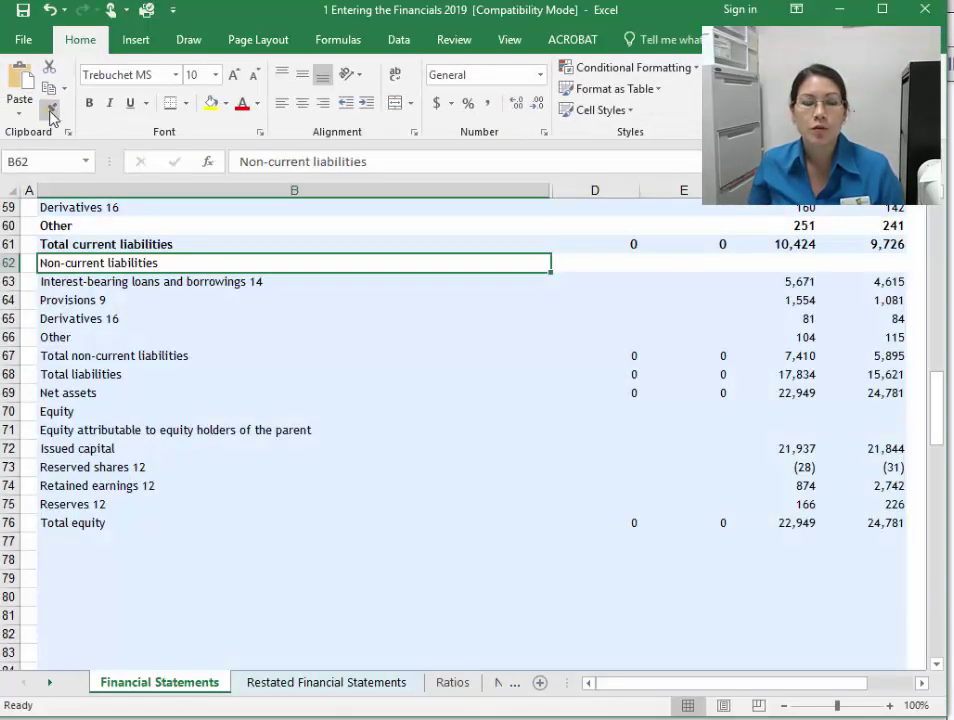
click(51, 110)
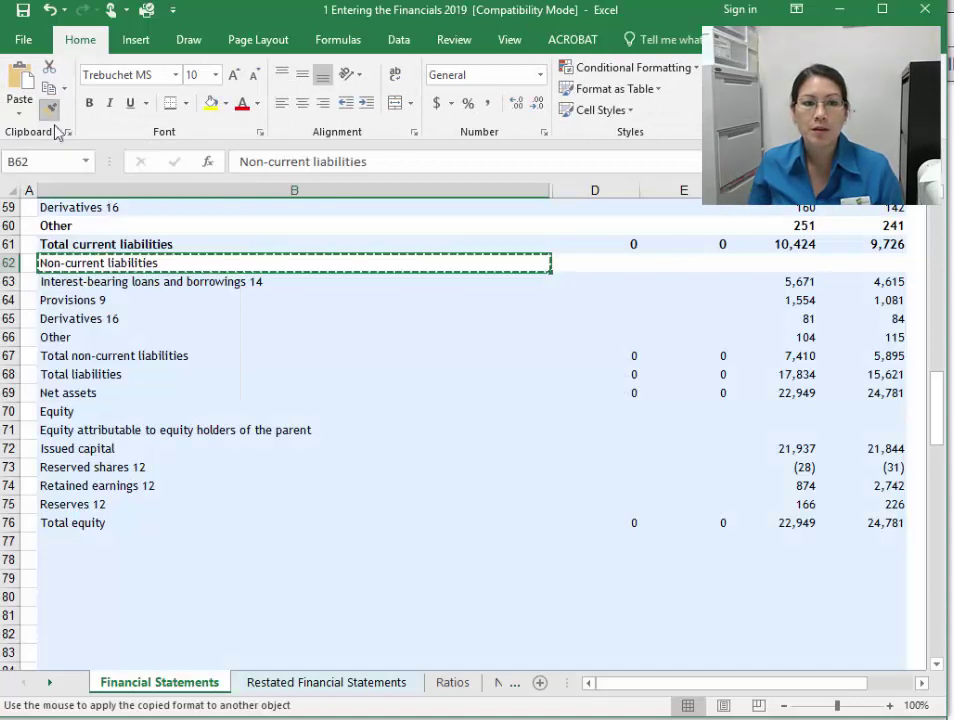
click(88, 300)
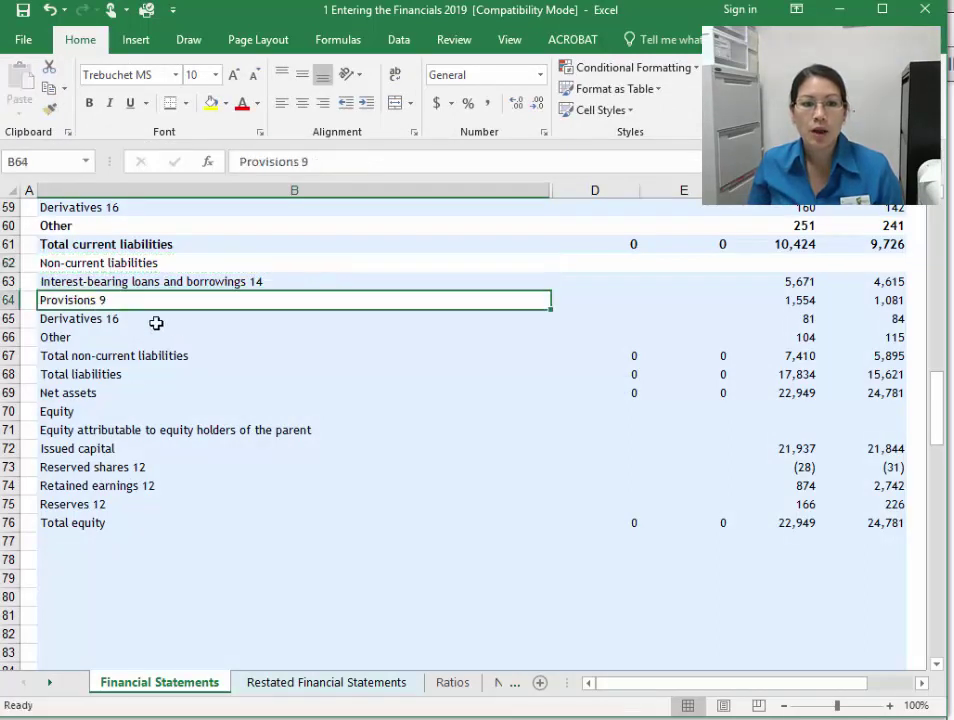
Step: Copy B62's format to every second label below it: B66, B68, B70, B72, B74 and B76
click(183, 261)
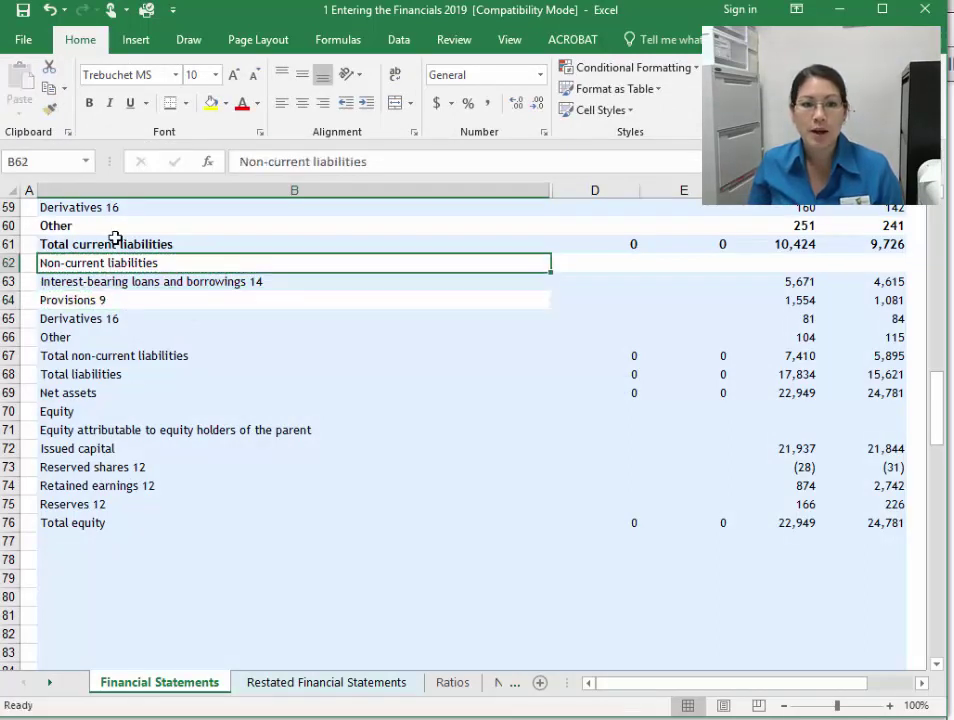
double_click(52, 117)
click(90, 340)
click(90, 377)
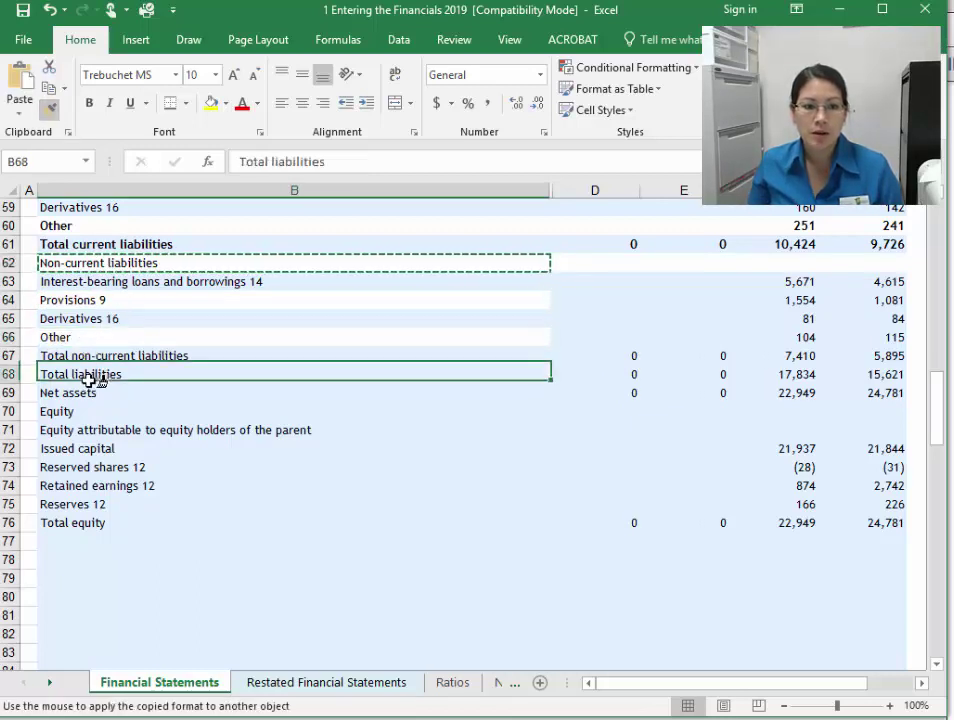
click(90, 411)
click(90, 449)
click(90, 486)
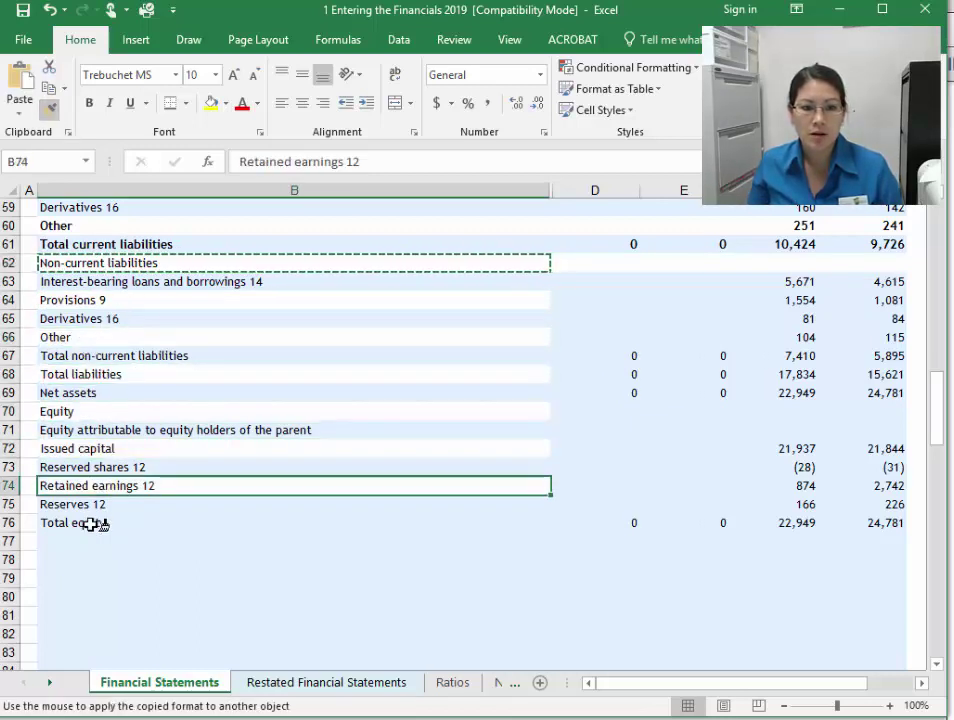
click(90, 524)
click(58, 115)
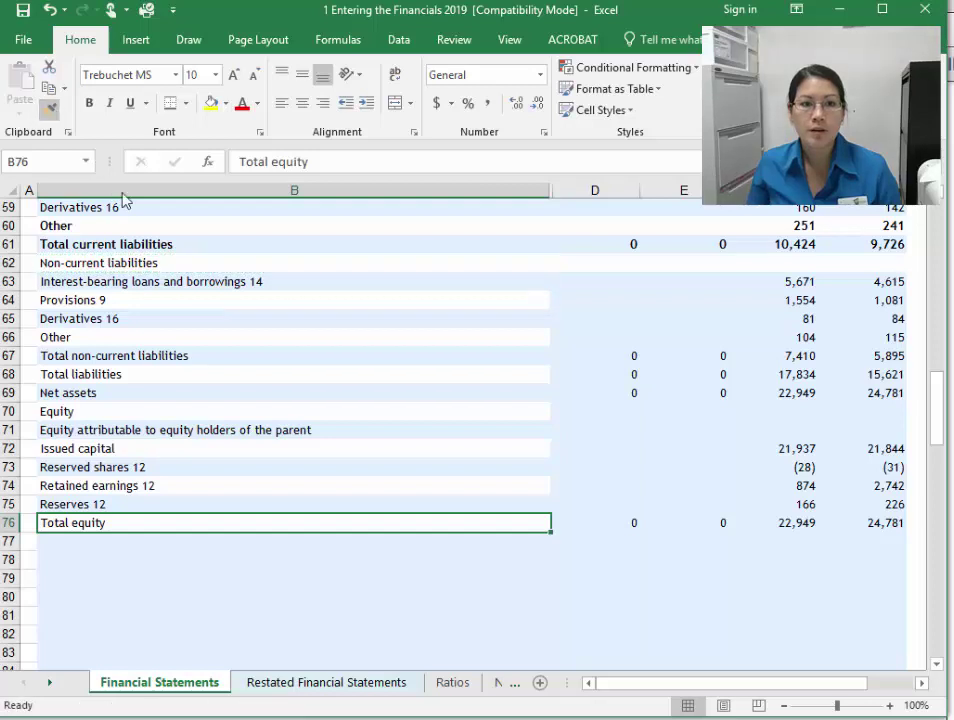
click(319, 368)
Step: Copy D62's format to columns D to G of rows 64, 66, 68, 70, 72, 74 and 76 to continue the banding
click(600, 263)
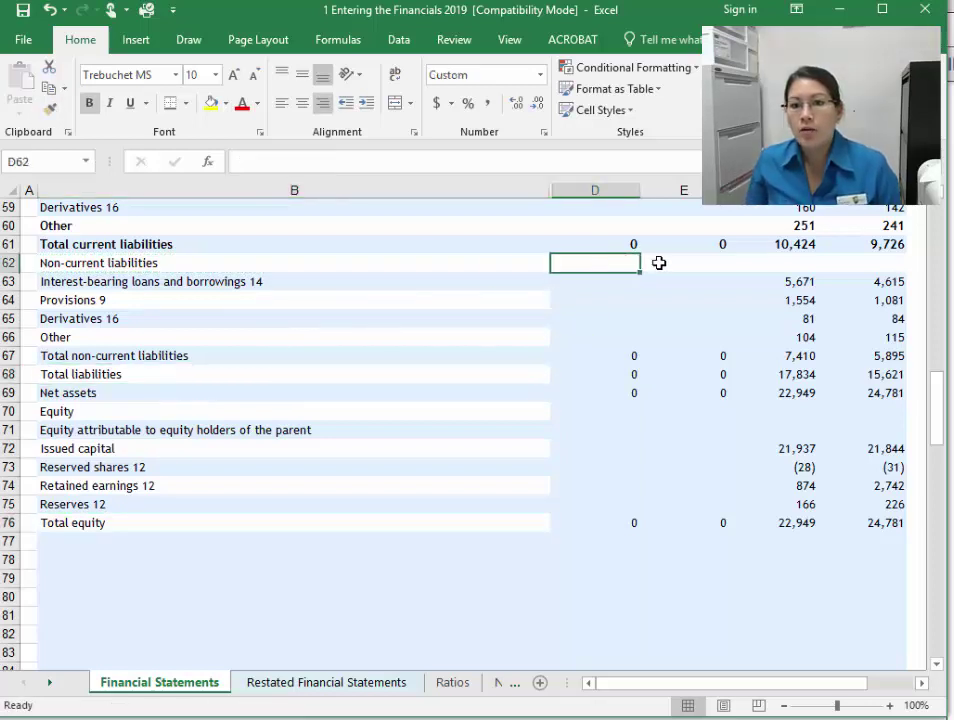
click(177, 262)
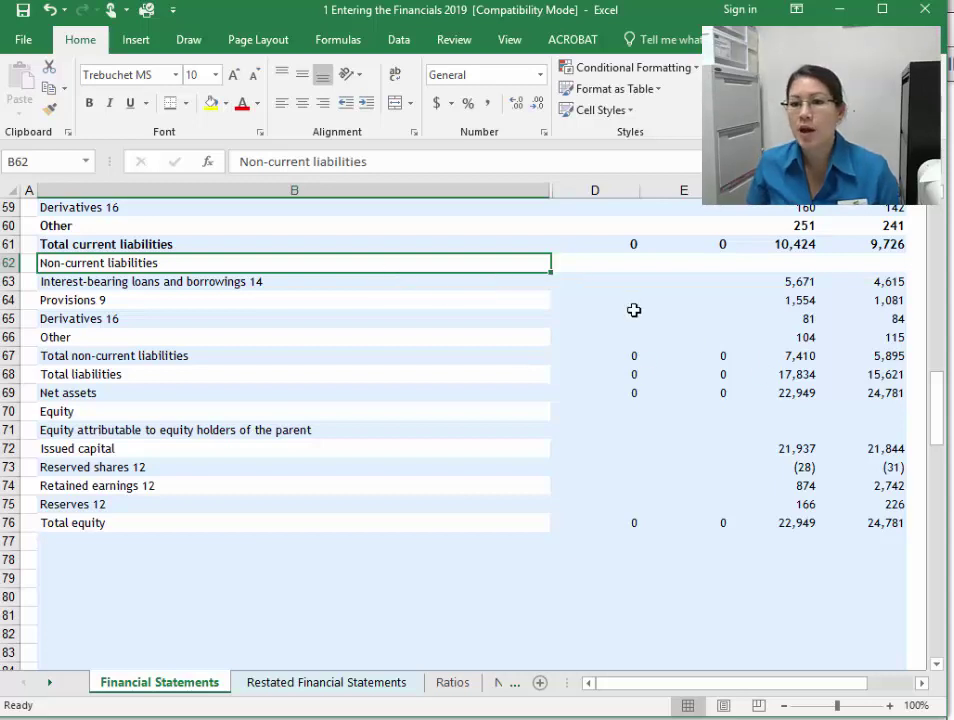
click(613, 263)
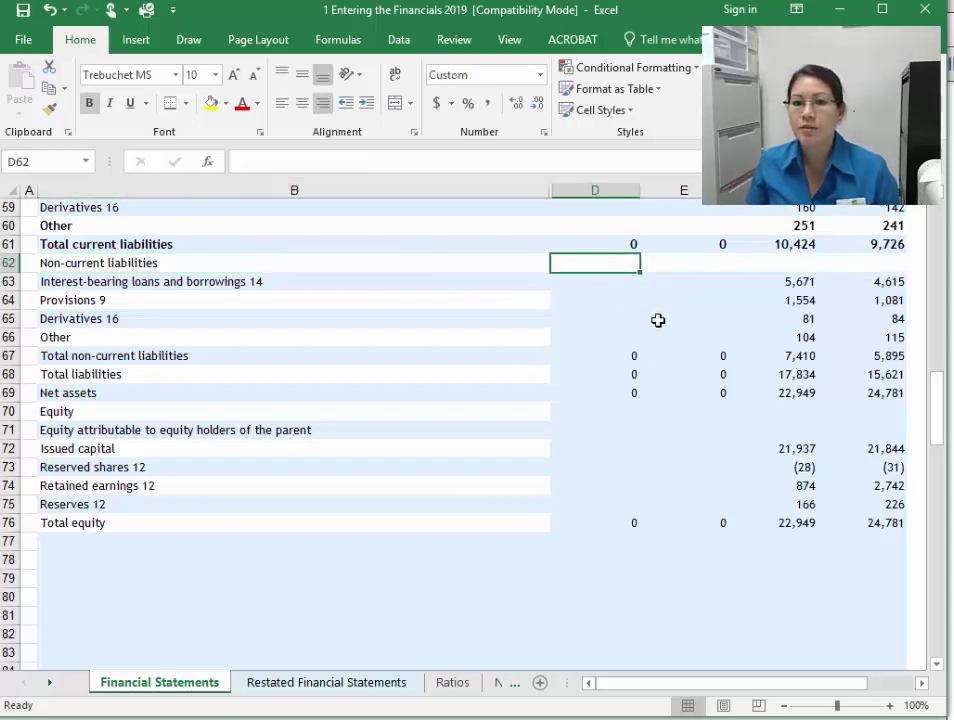
click(50, 110)
drag(625, 300, 858, 306)
drag(600, 337, 880, 337)
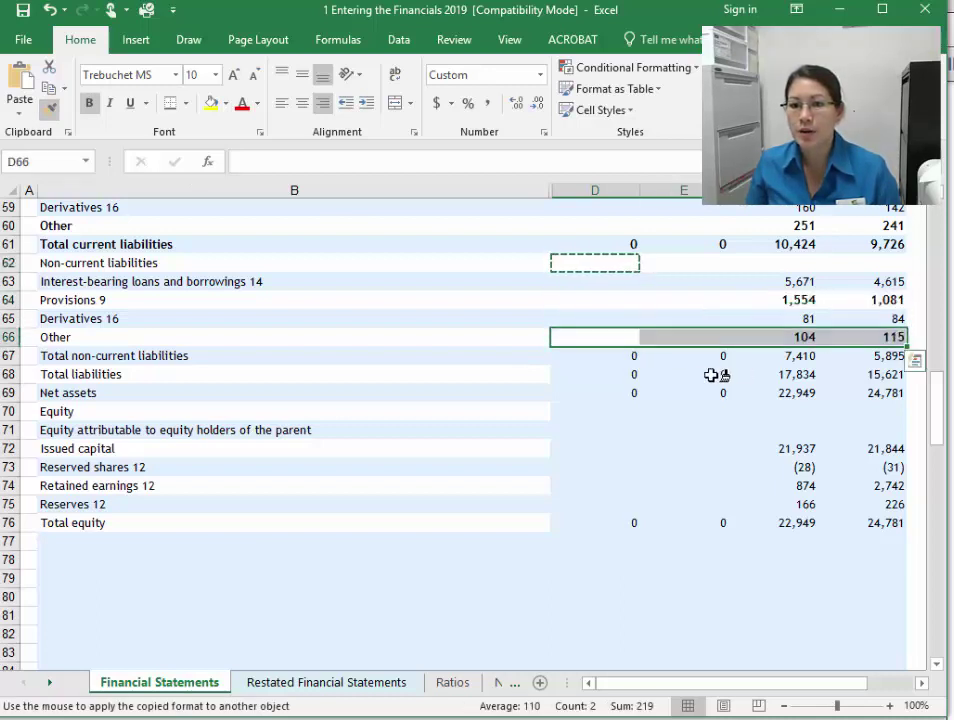
drag(595, 375, 858, 375)
drag(600, 411, 880, 411)
click(615, 447)
drag(662, 447, 779, 462)
mouse_move(595, 485)
mouse_down()
mouse_move(897, 490)
mouse_move(890, 486)
mouse_up()
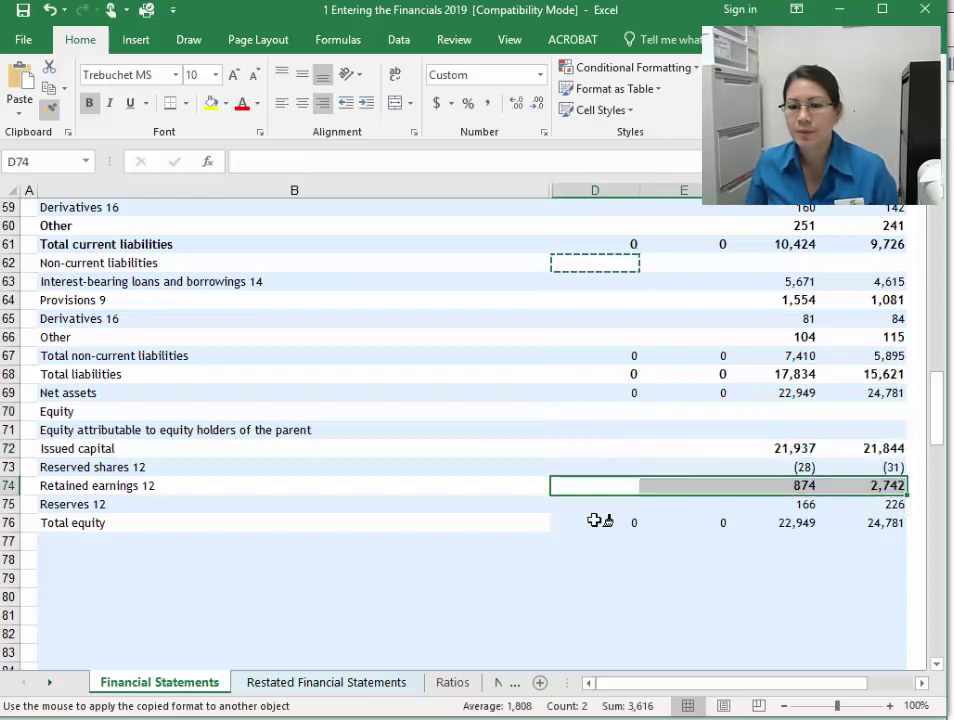
drag(596, 524, 855, 521)
click(48, 106)
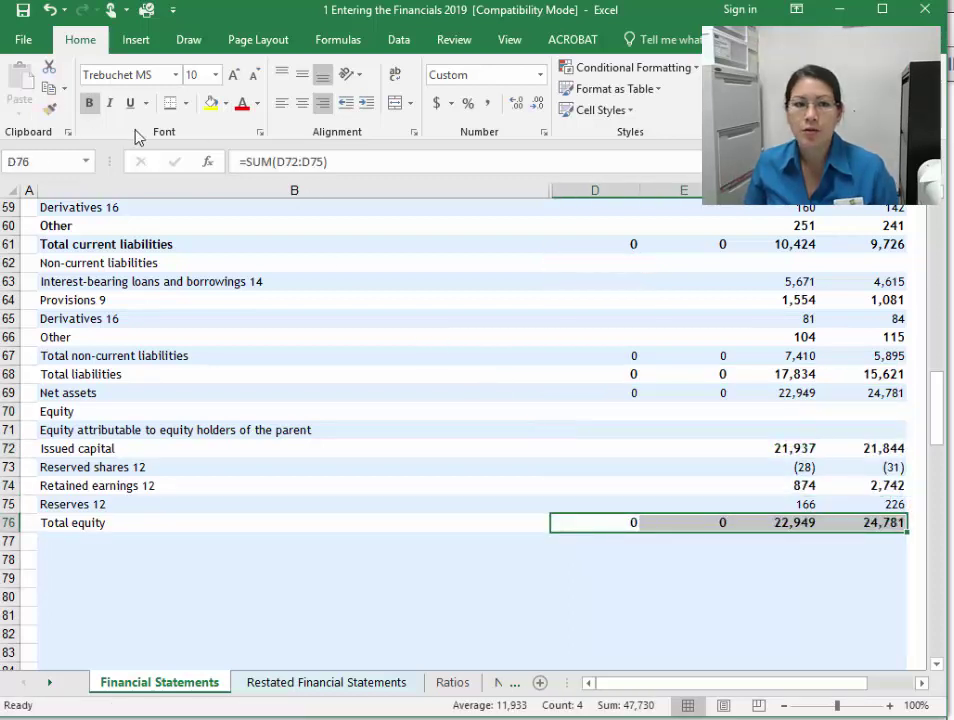
Step: Review the assets section of the balance sheet, including the labels in B35:B46 and the empty 2017 column
click(595, 429)
scroll(586, 392, up, 5)
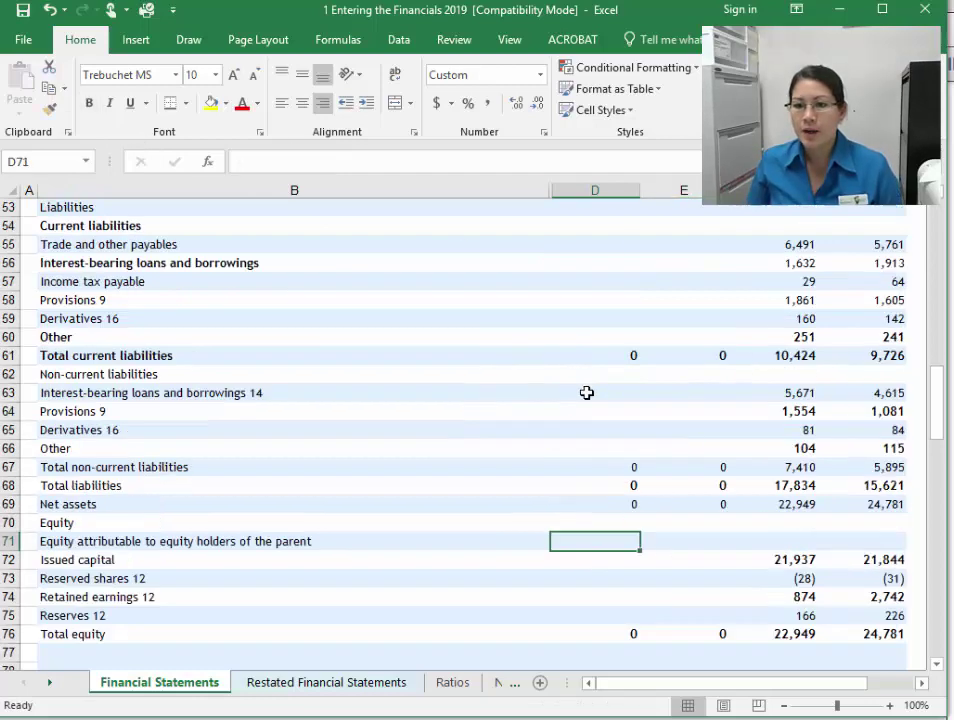
scroll(586, 392, up, 6)
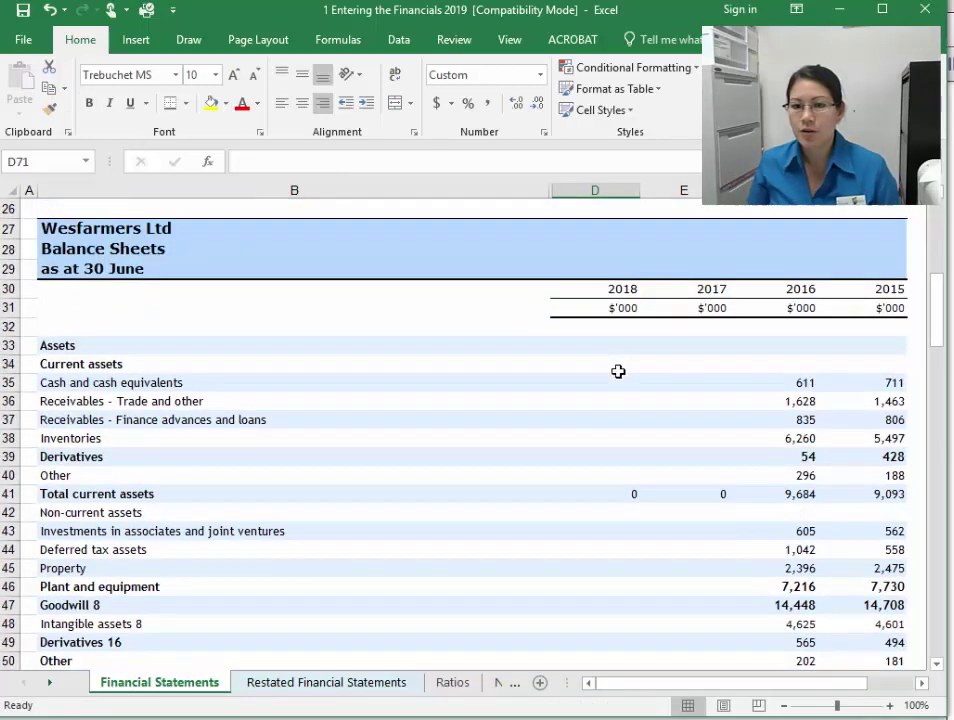
click(617, 366)
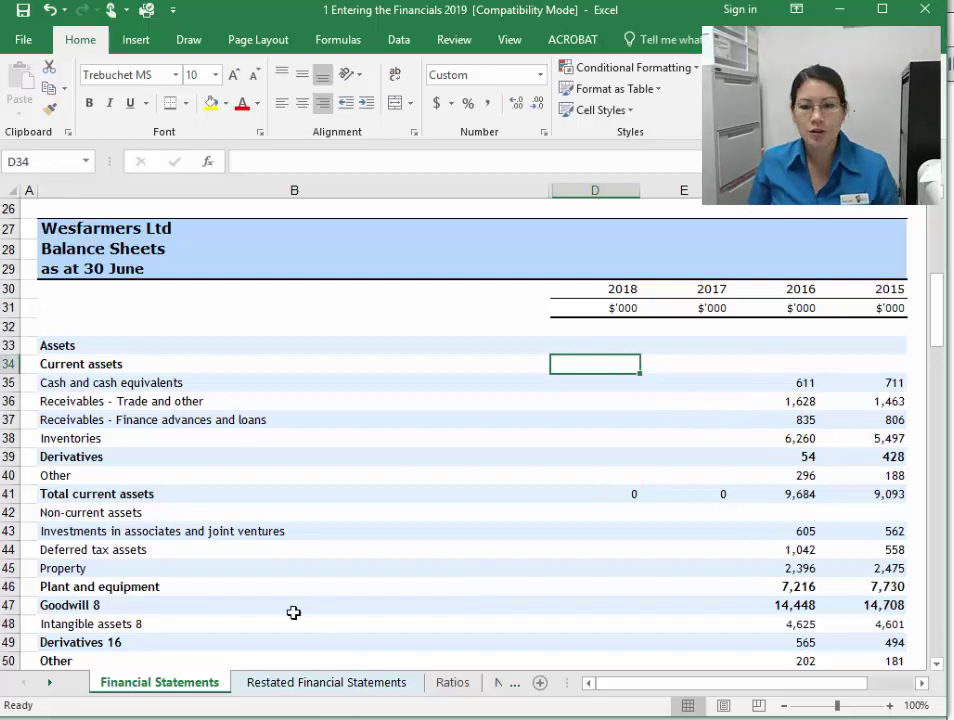
drag(63, 387, 64, 587)
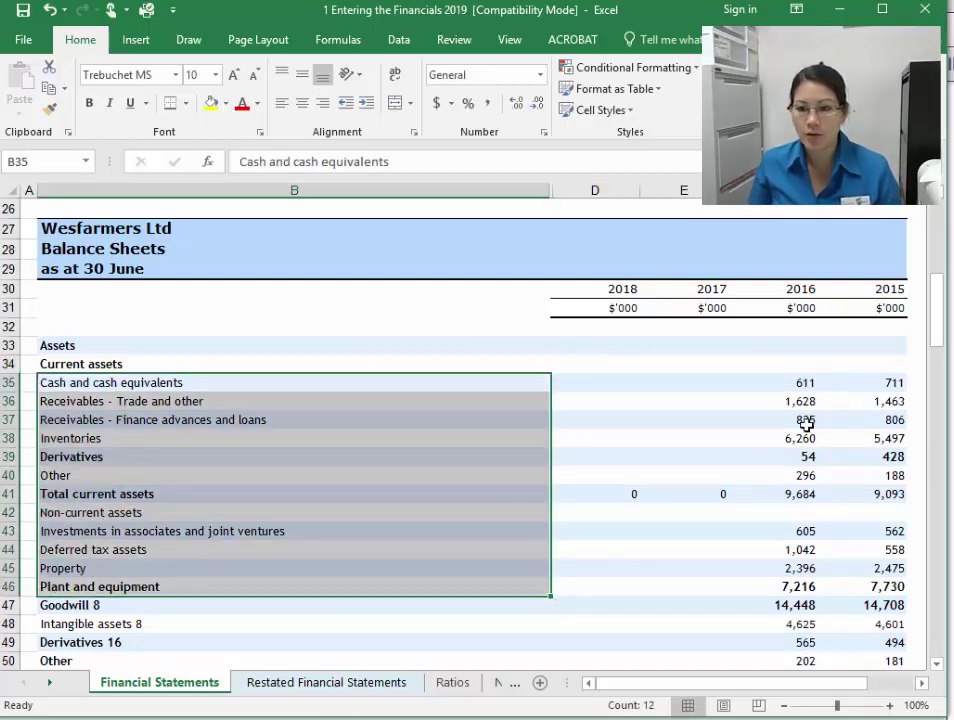
click(140, 439)
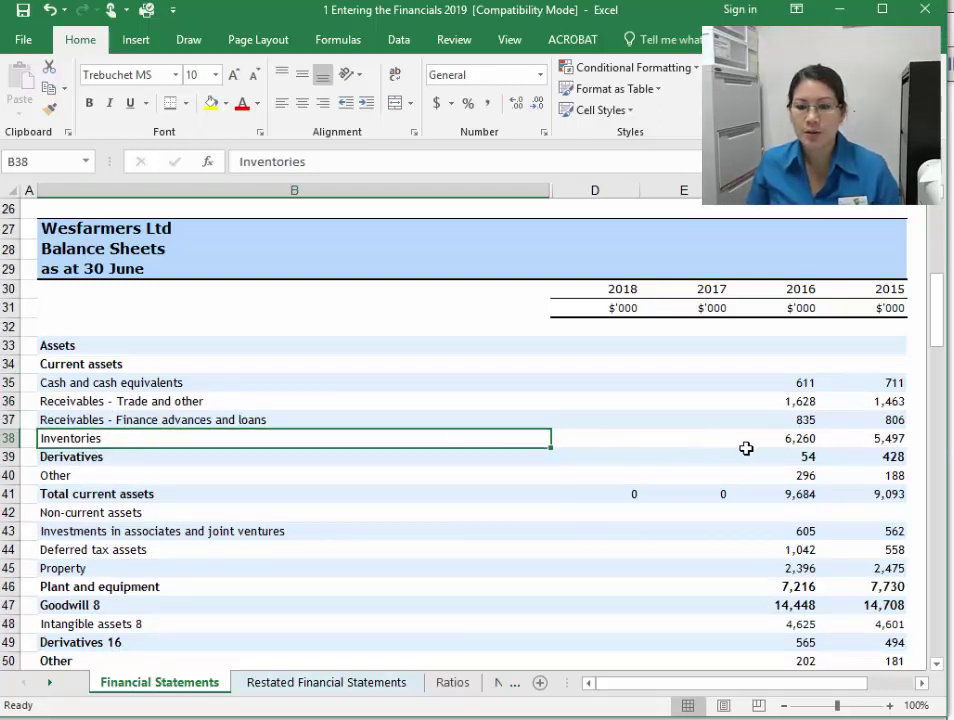
click(705, 436)
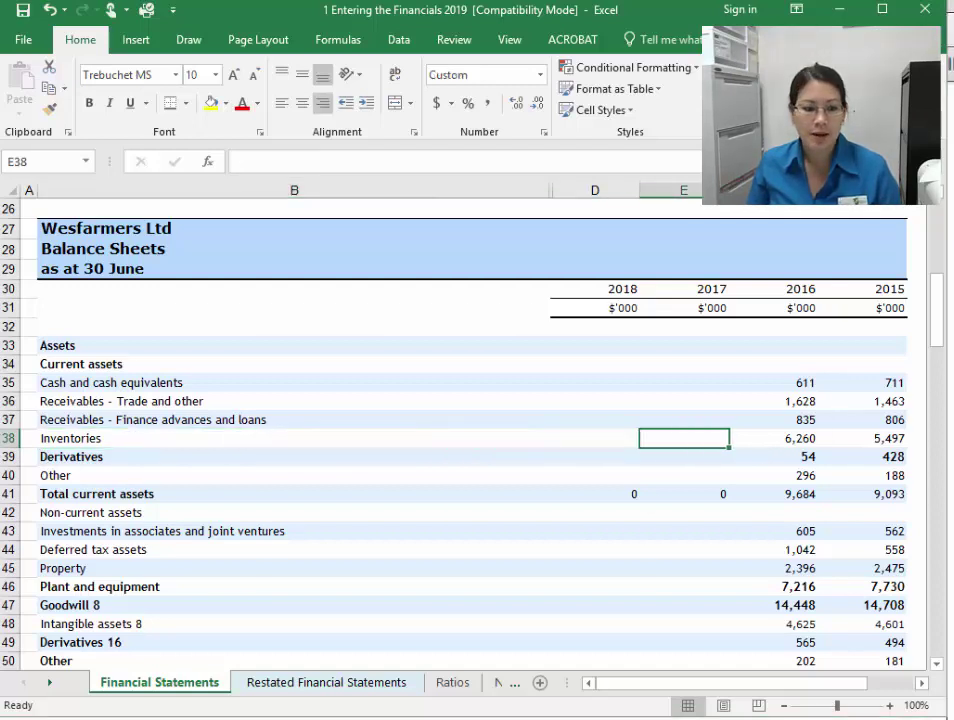
Step: Switch to the PDF annual report and find the 30 June 2018 balance sheet, highlighting the Receivables - Trade and other line
click(80, 712)
scroll(347, 404, up, 15)
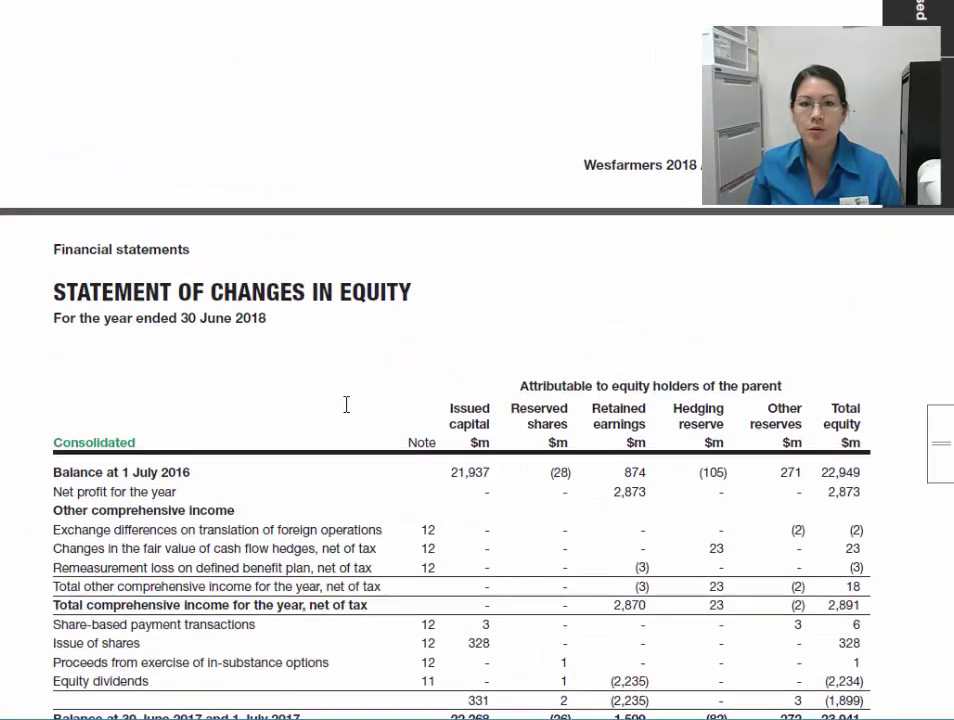
scroll(327, 412, up, 10)
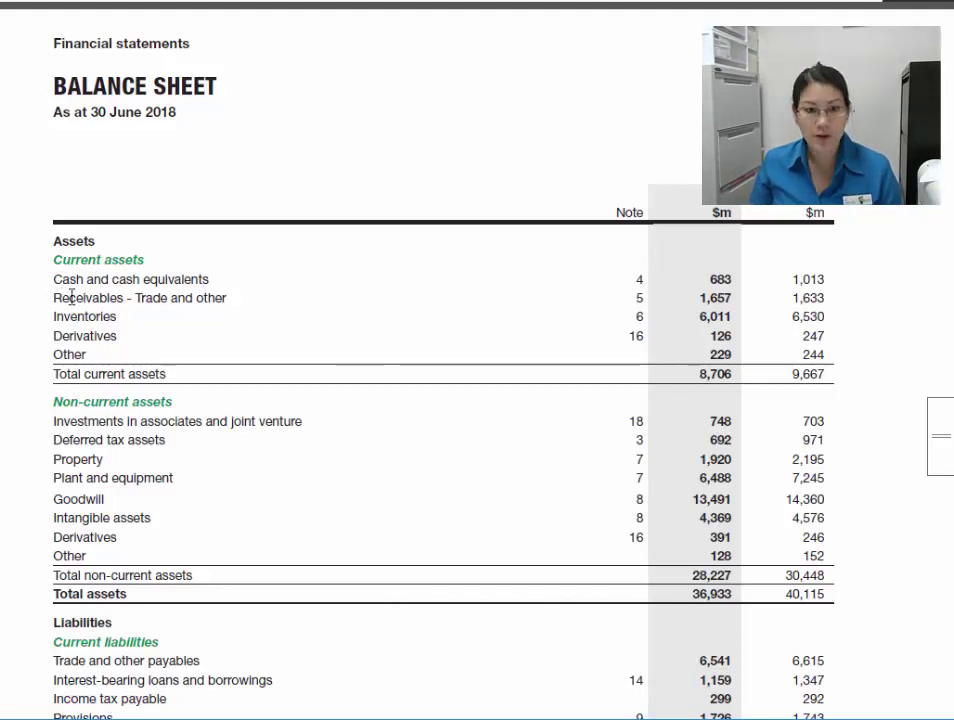
drag(57, 299, 198, 302)
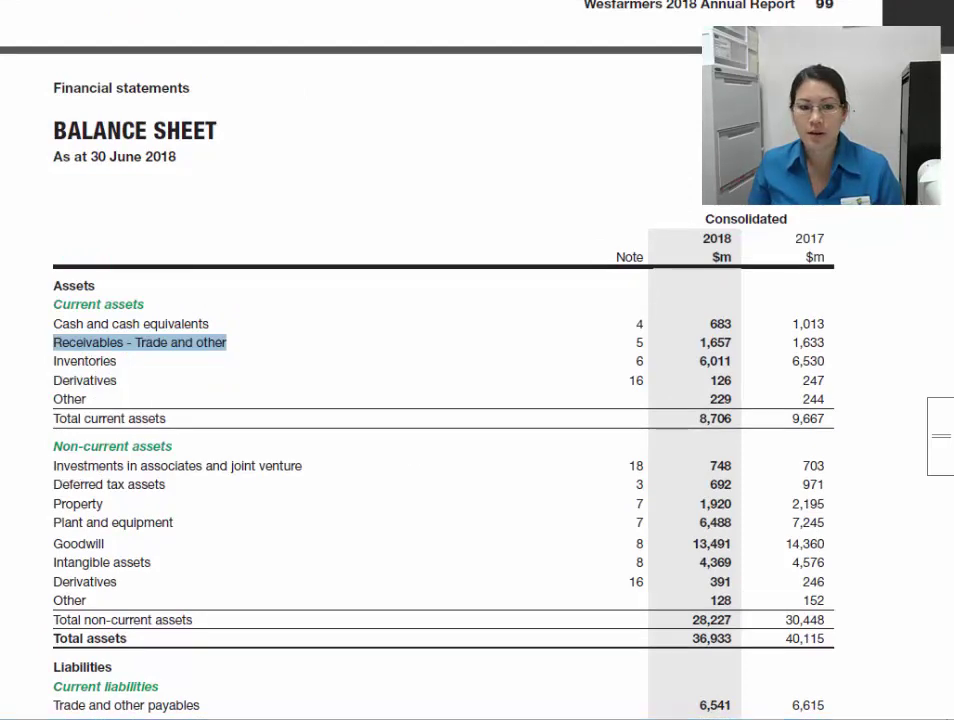
Step: Back in Excel, compare the current asset labels in B37:B40 with the lines of the 2018 report
key(alt+Tab)
click(238, 419)
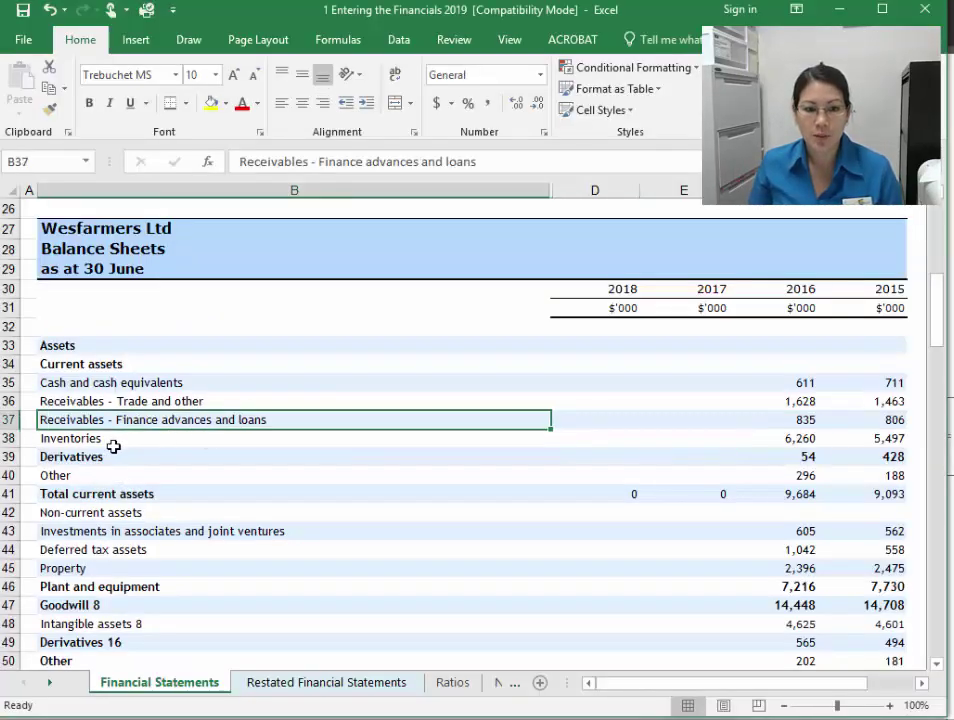
click(68, 440)
click(82, 456)
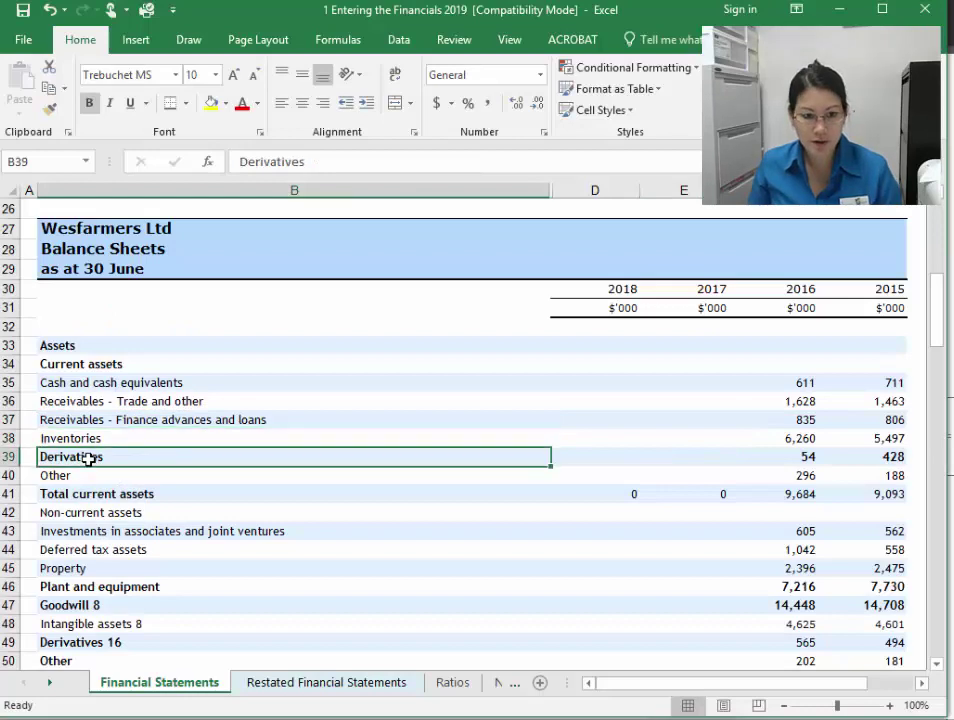
click(83, 474)
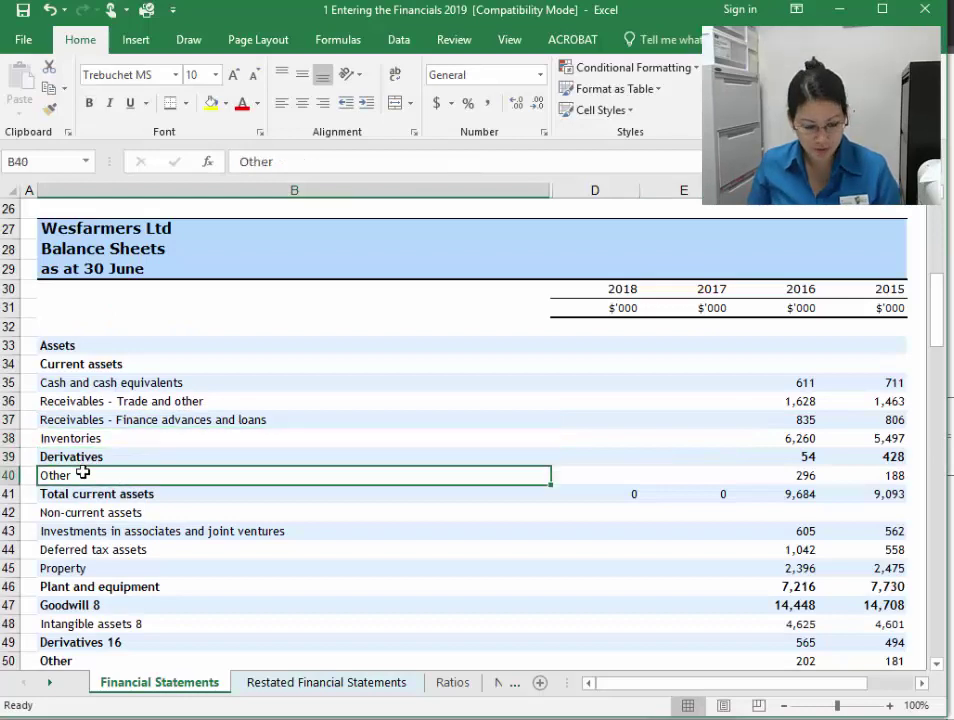
Step: Enter the 2017 cash and cash equivalents figure of 1,013 from the PDF balance sheet in E35
click(708, 385)
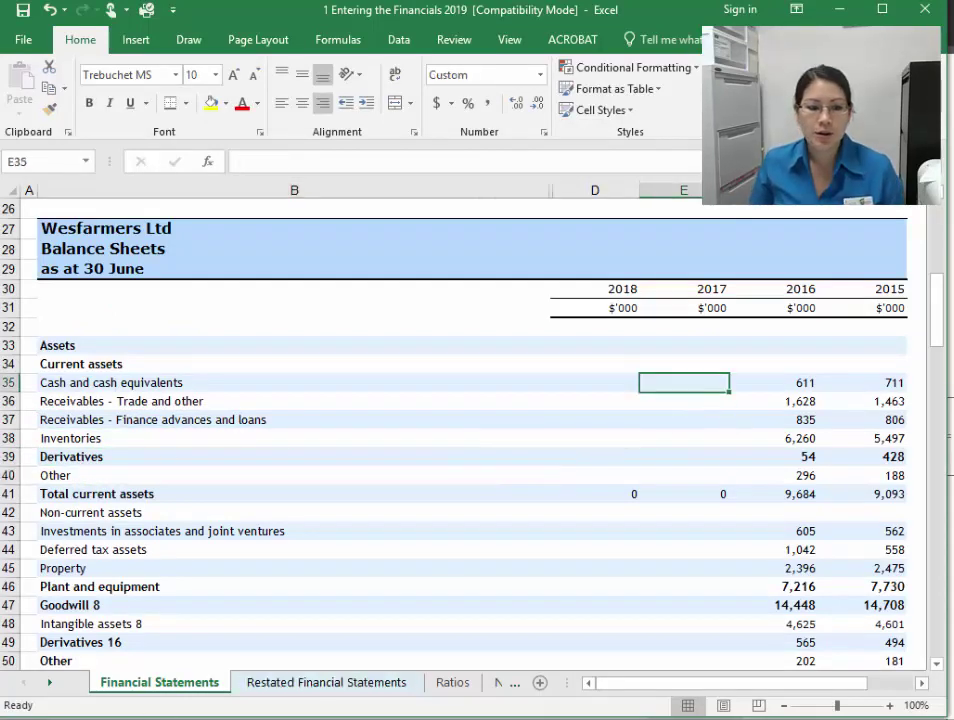
key(alt+Tab)
drag(793, 330, 829, 326)
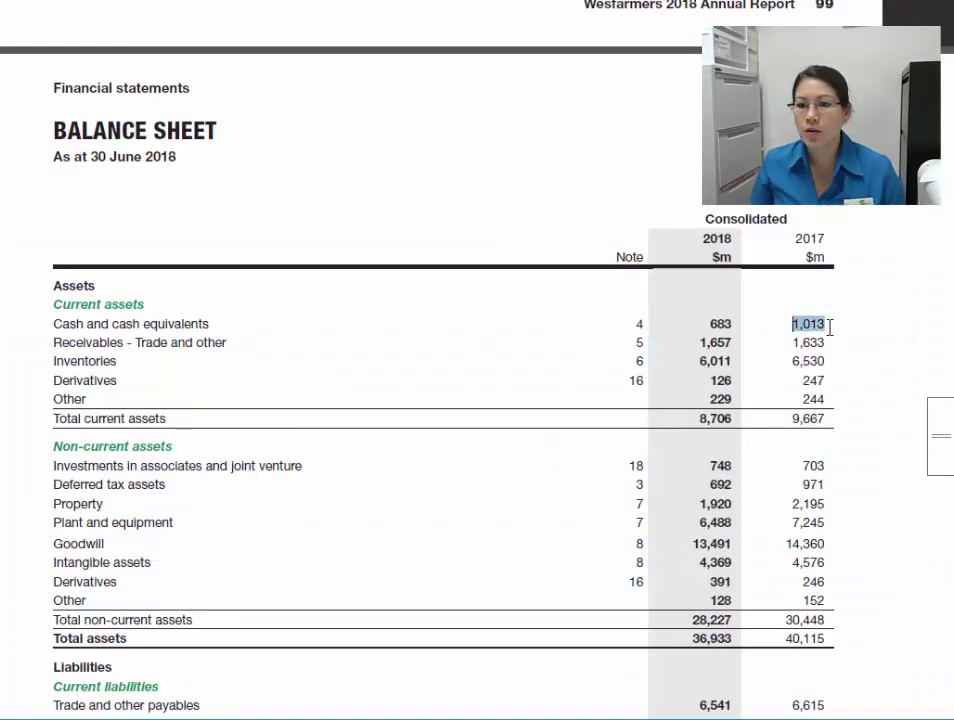
key(alt+Tab)
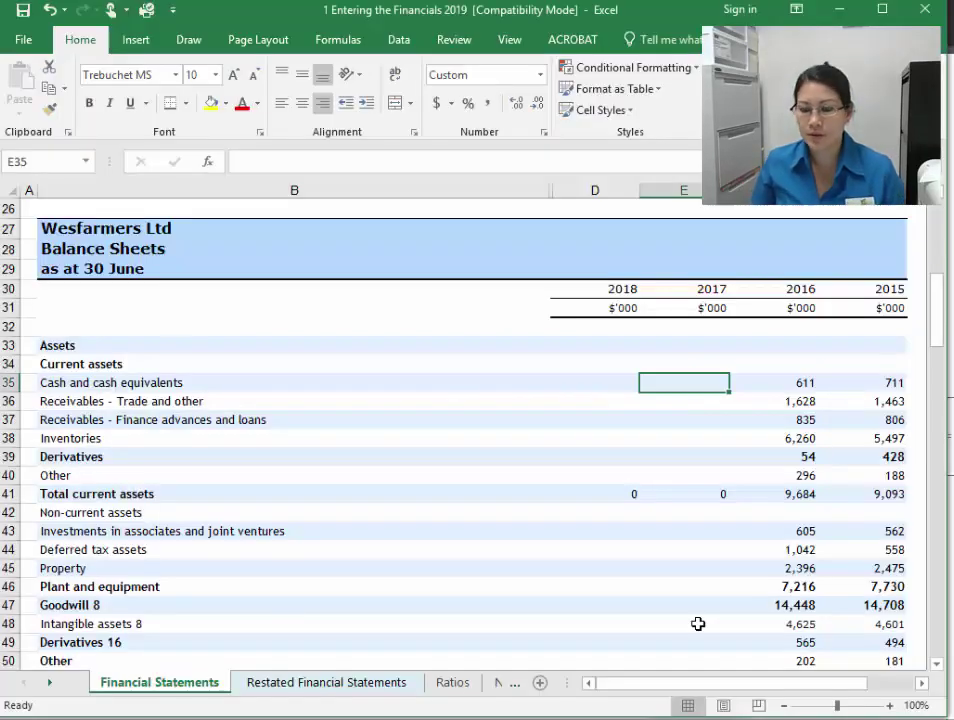
text(1013)
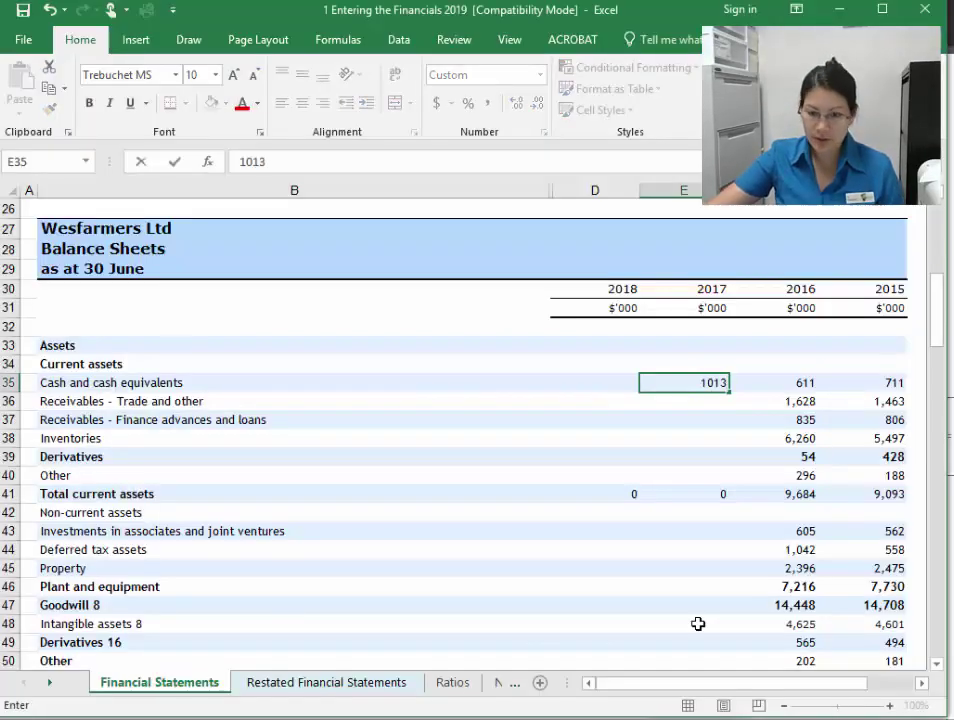
key(Return)
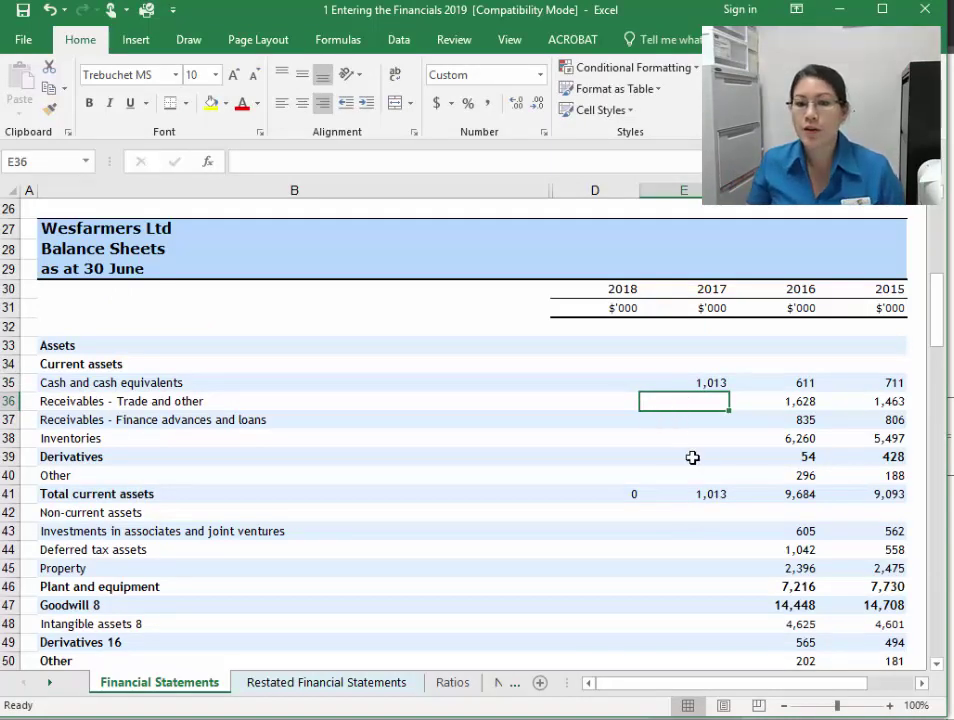
Step: Check the total current assets formula in E41, and return to the 2017 trade receivables cell E36
click(710, 496)
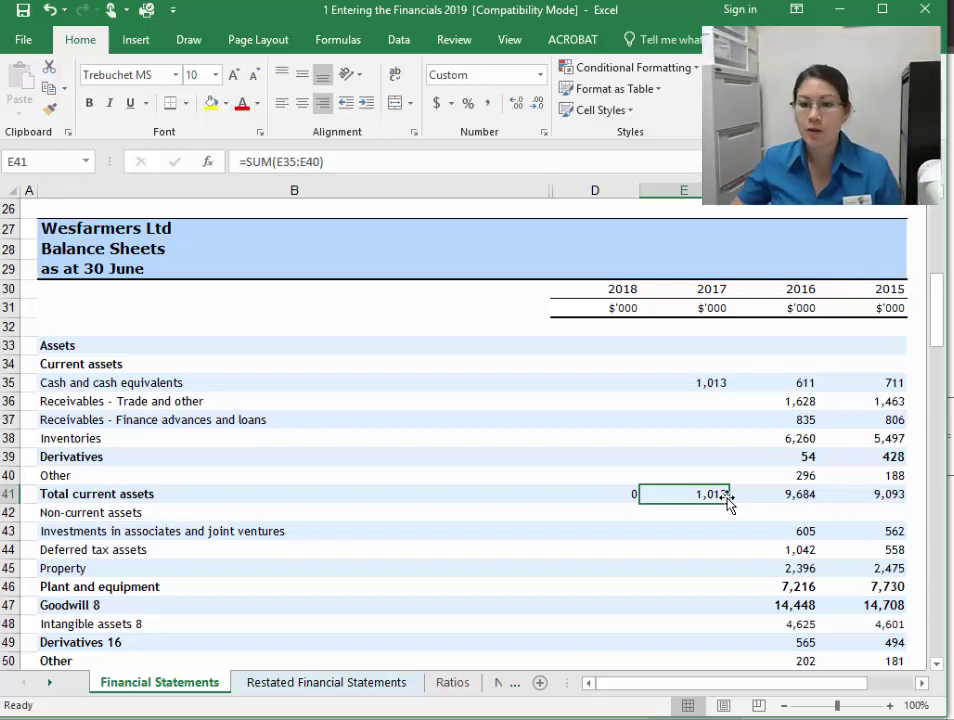
key(Return)
click(705, 400)
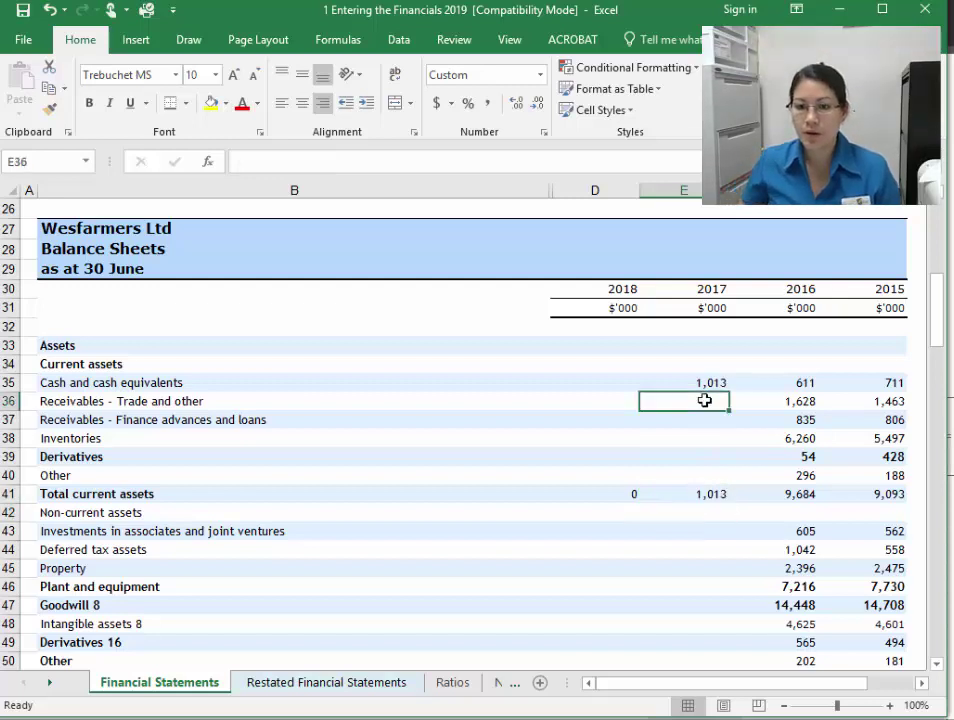
Step: Enter the remaining 2017 current assets: trade receivables 1,633 in E36, inventories 6,530 in E38, derivatives 247 in E39 and other 244 in E40
text(1633)
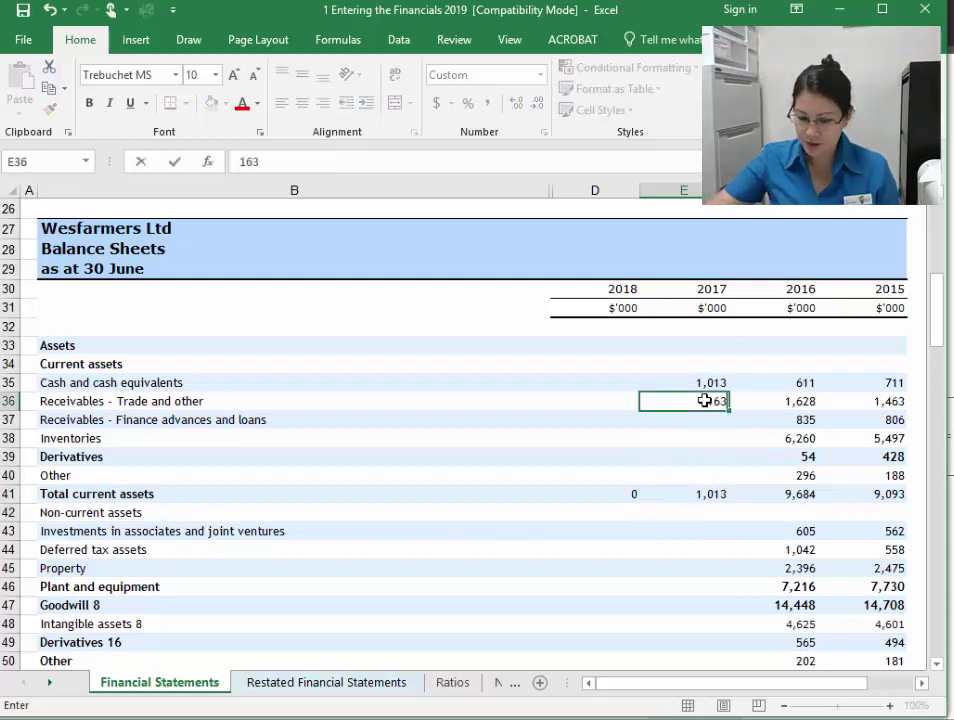
key(Return)
key(Return)
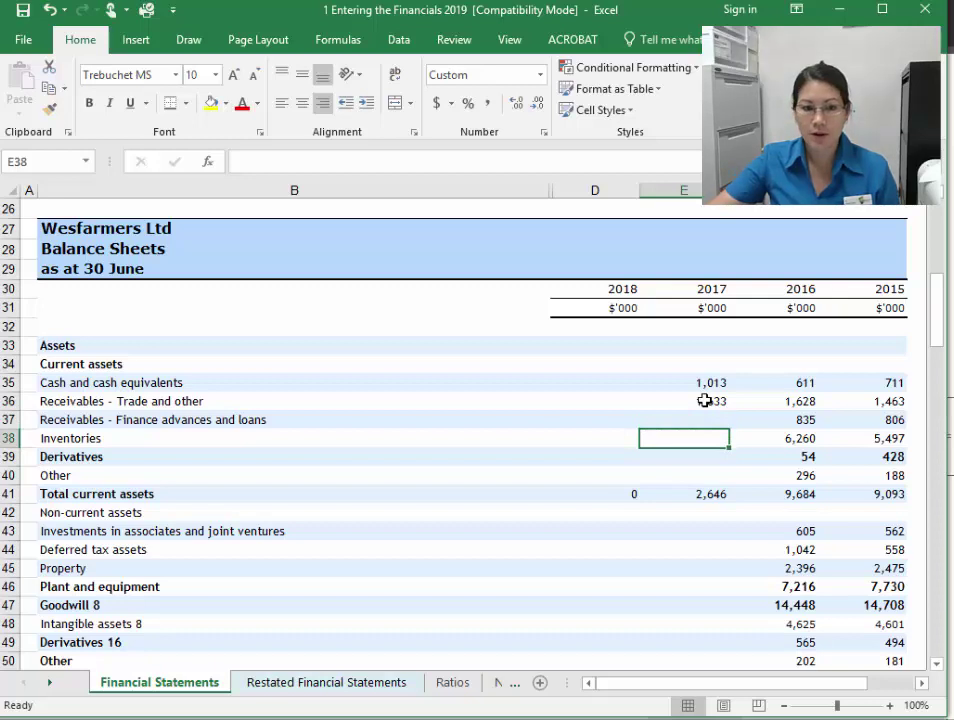
text(6530)
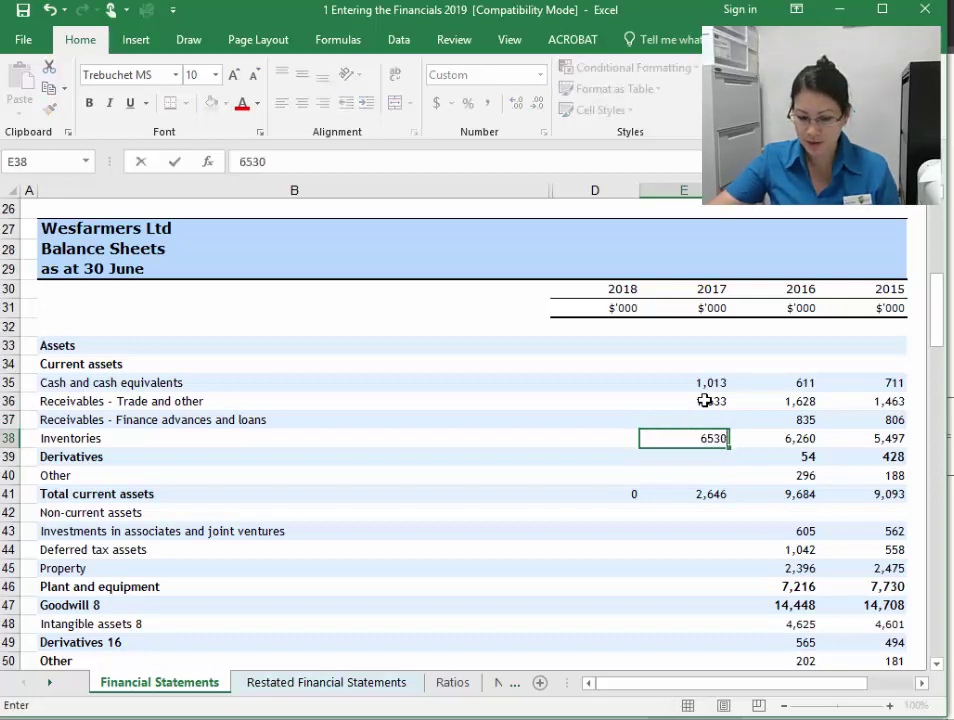
key(Return)
text(247)
key(Return)
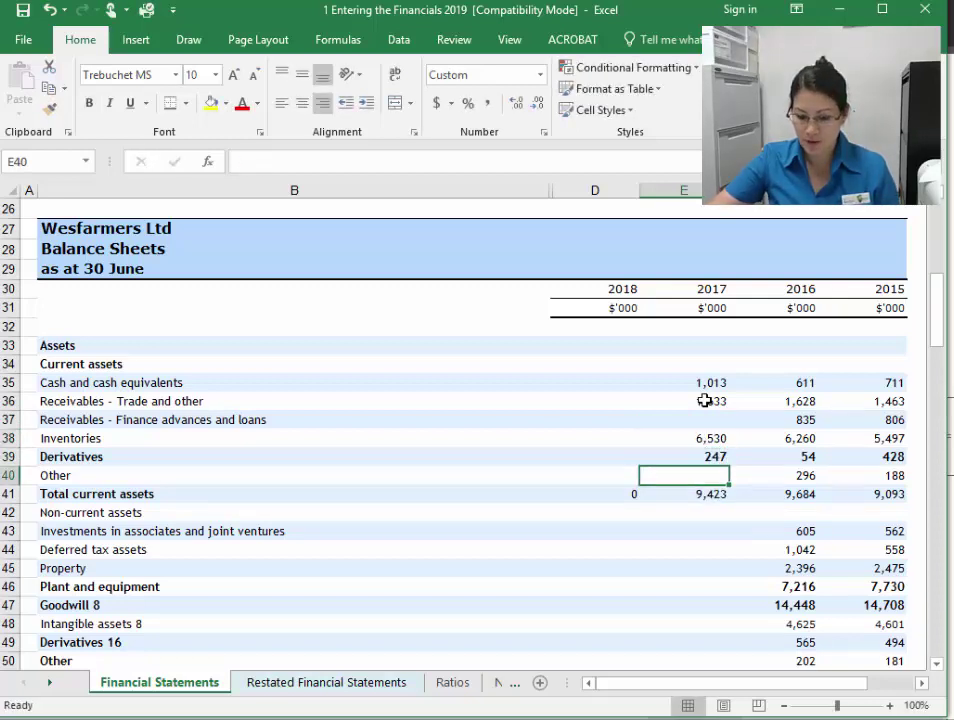
text(244)
key(Return)
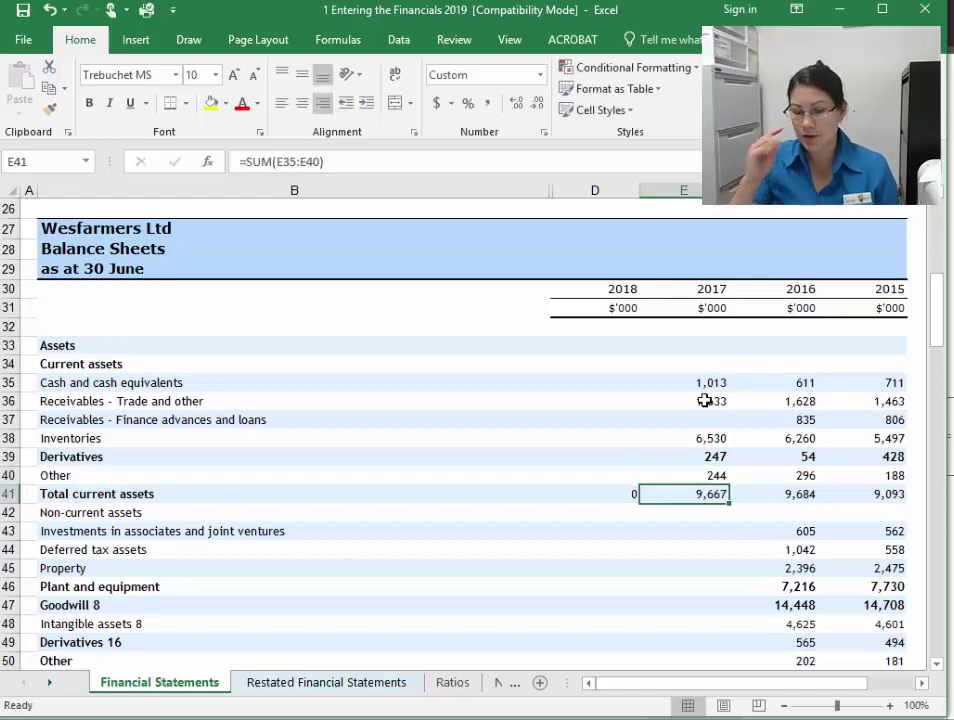
Step: Check the 2017 total current assets against the 2018 report's balance sheet in the PDF, and return to Excel
key(alt+Tab)
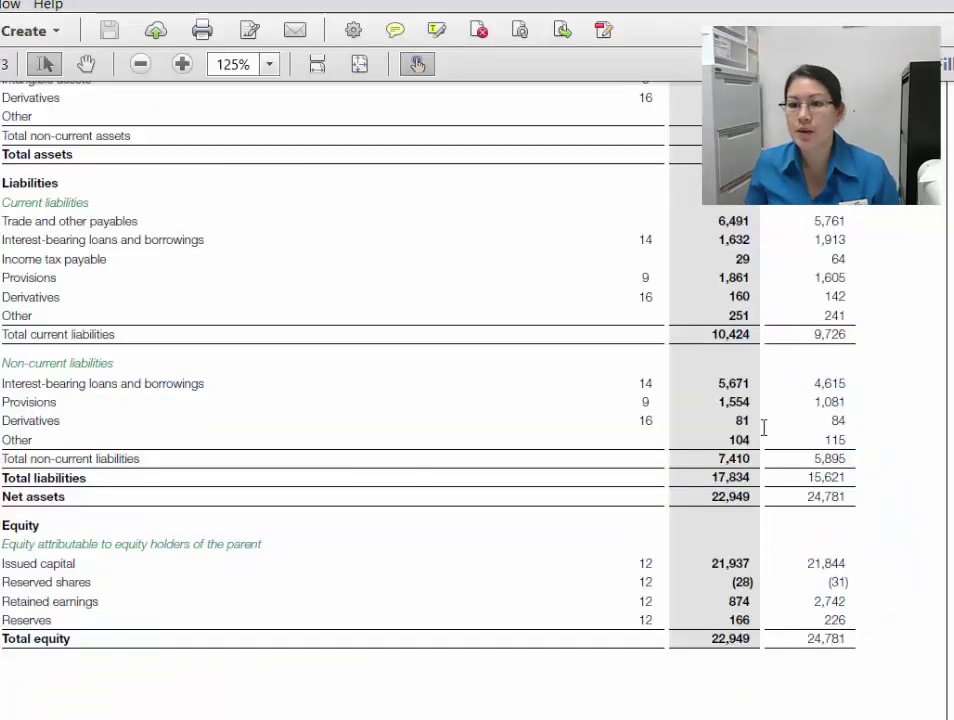
scroll(762, 426, up, 3)
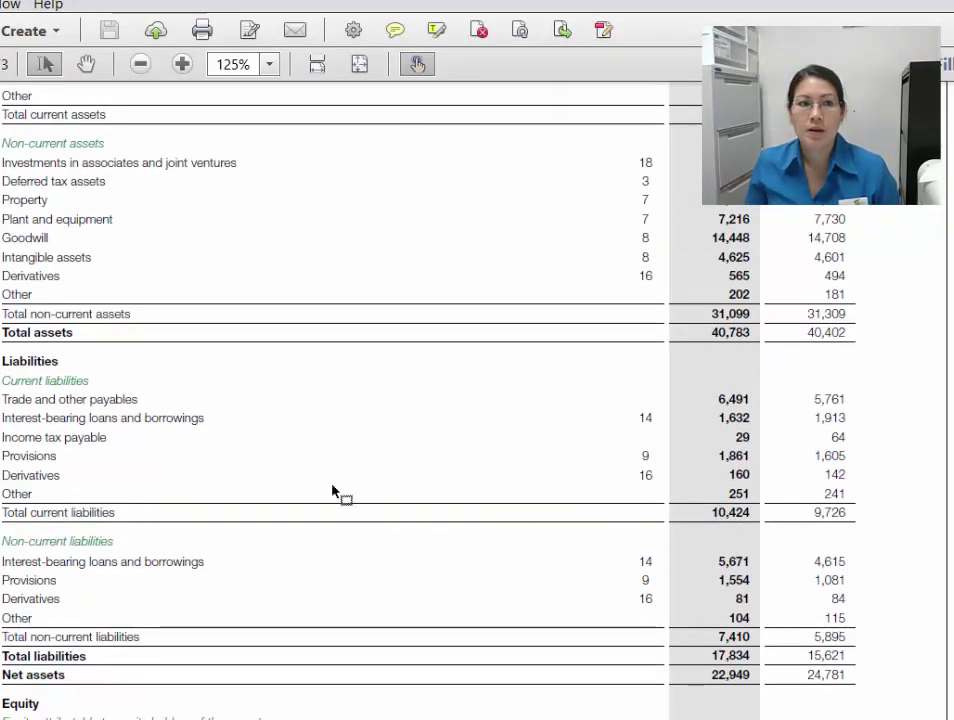
key(alt+Tab)
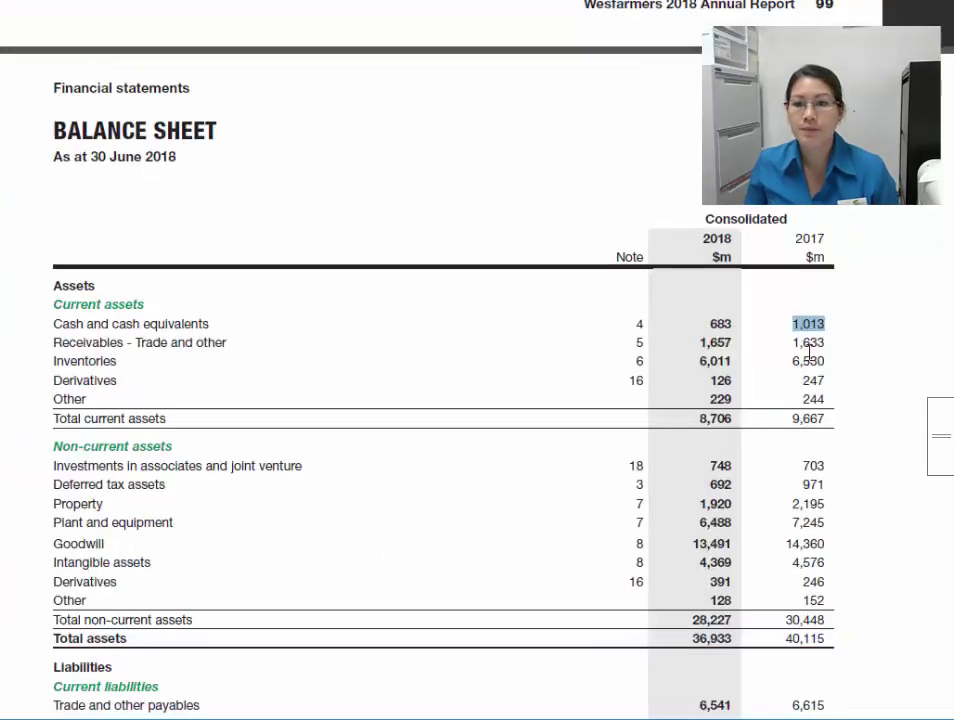
double_click(810, 418)
drag(792, 418, 817, 420)
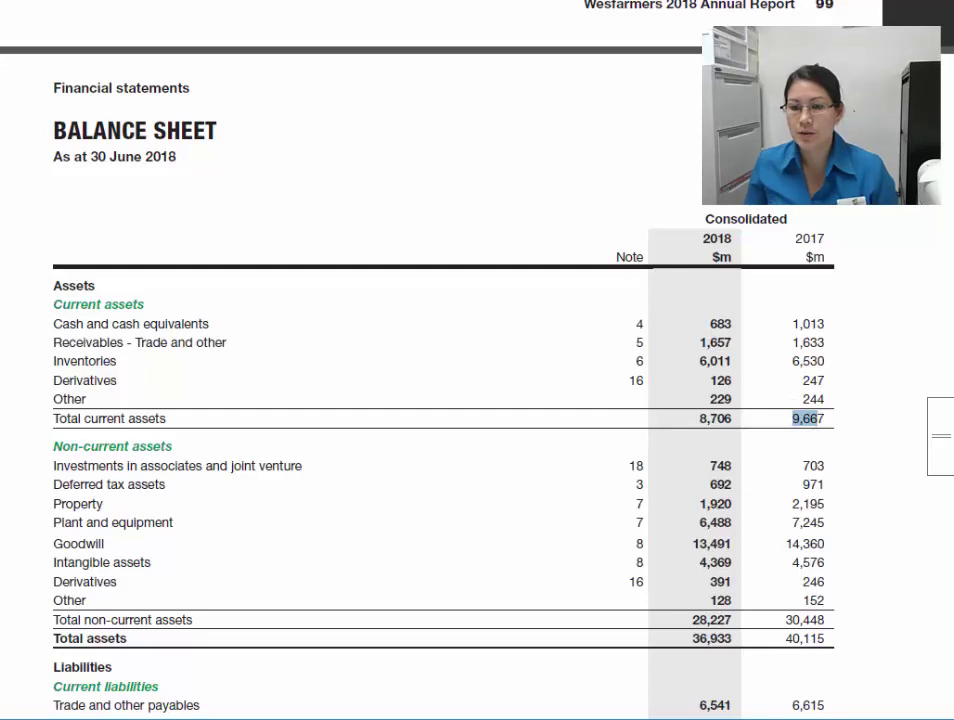
key(alt+Tab)
key(alt+Tab)
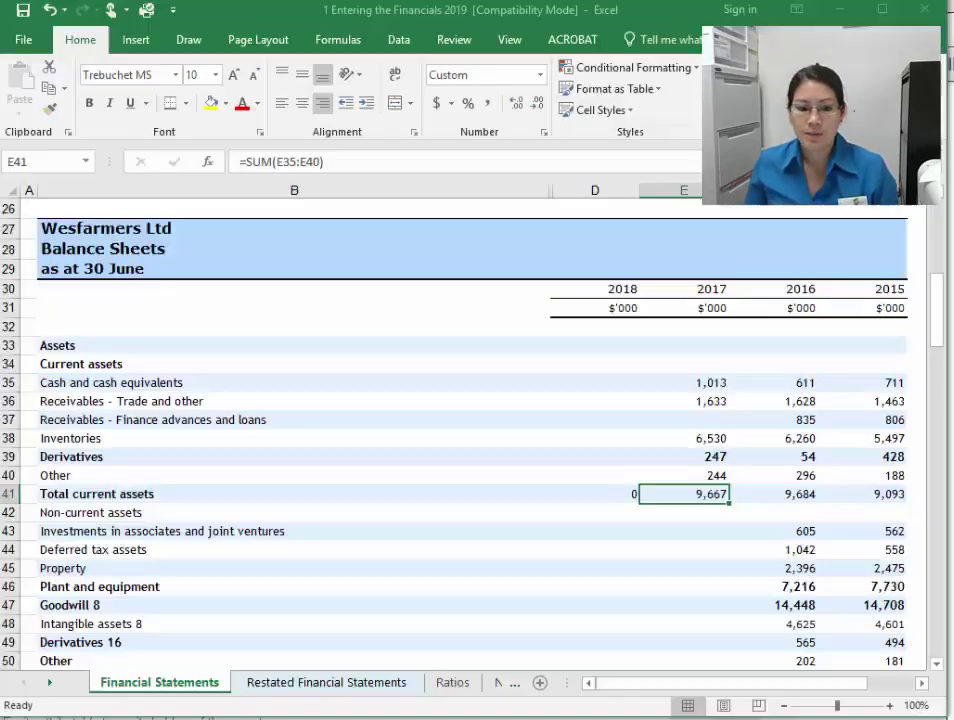
Step: Enter the 2018 cash and cash equivalents of 683 in D35 and trade receivables of 1,657 in D36
click(597, 384)
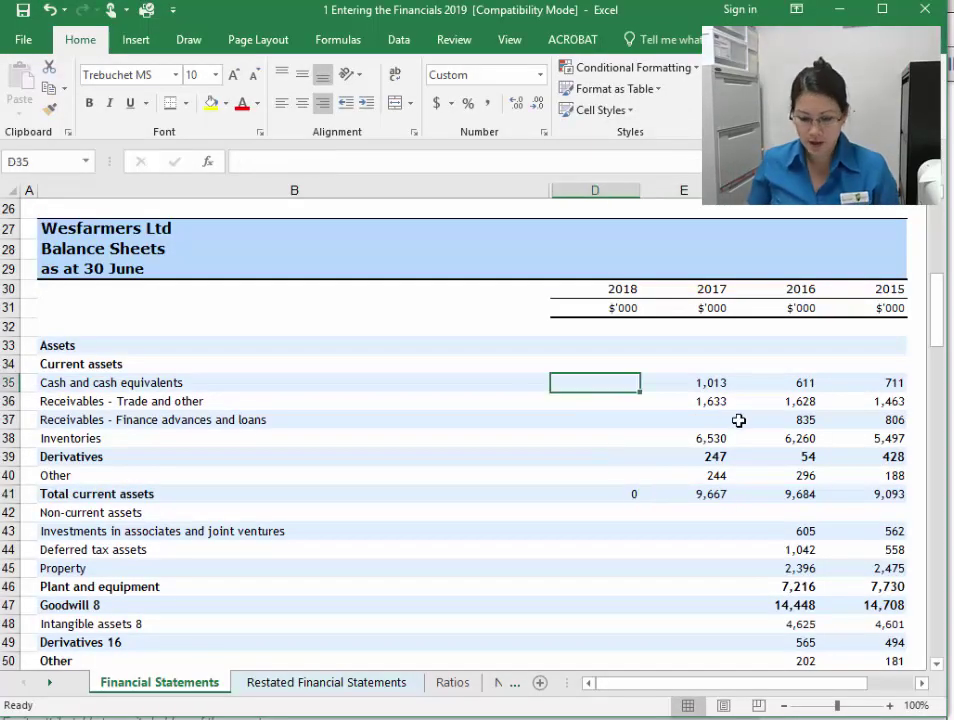
text(683)
key(Return)
text(1,65)
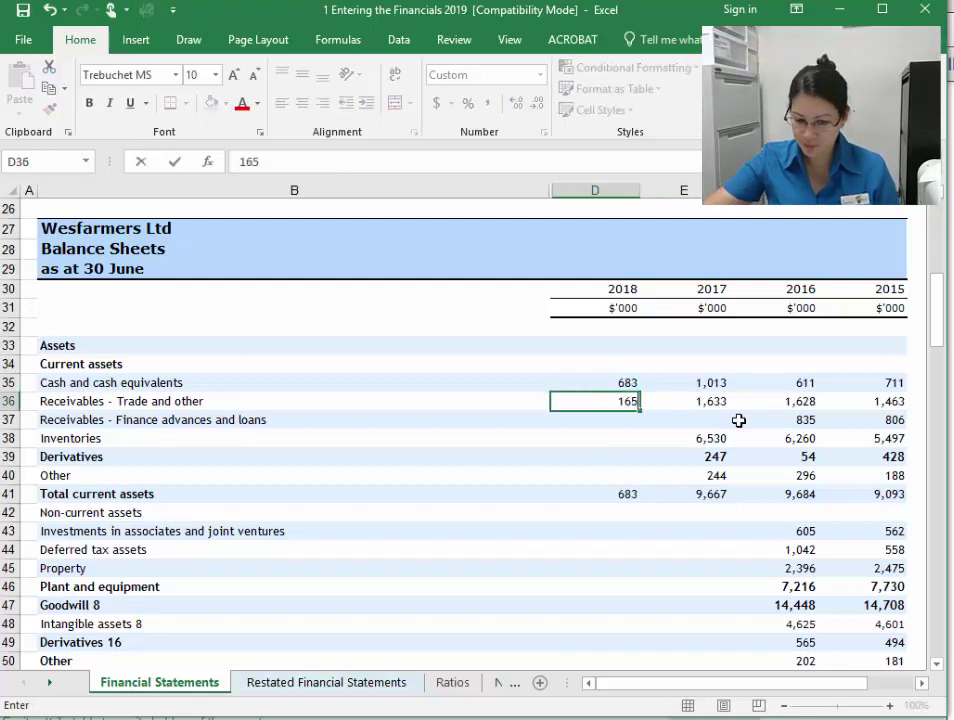
text(7)
key(Return)
key(Return)
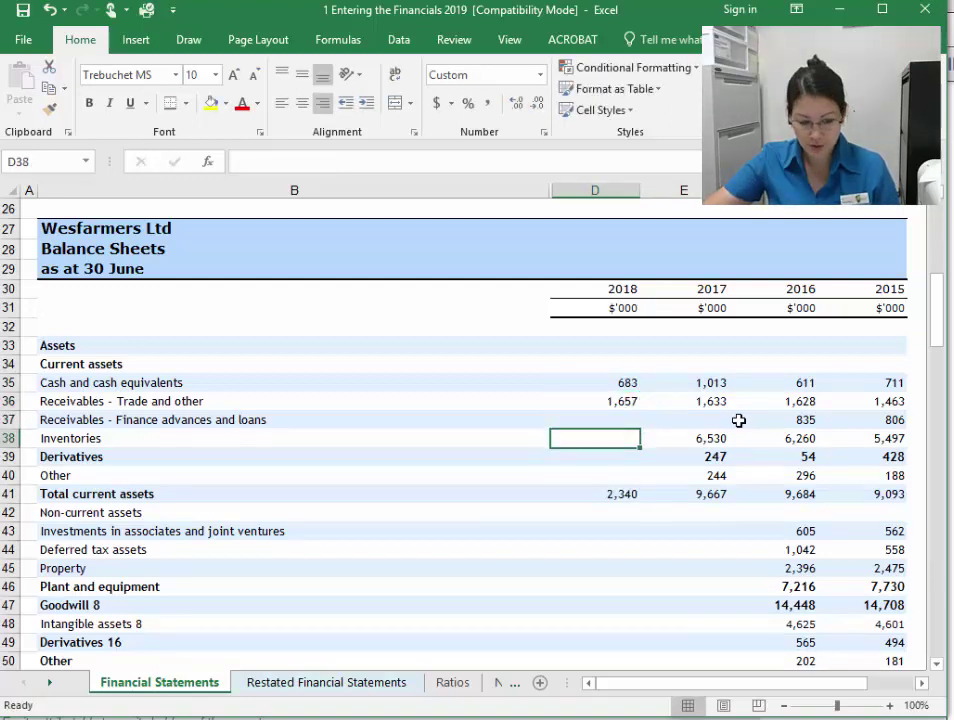
Step: Enter the 2018 inventories of 6,011 in D38, derivatives of 126 in D39 and other current assets of 229 in D40
text(6011)
key(Return)
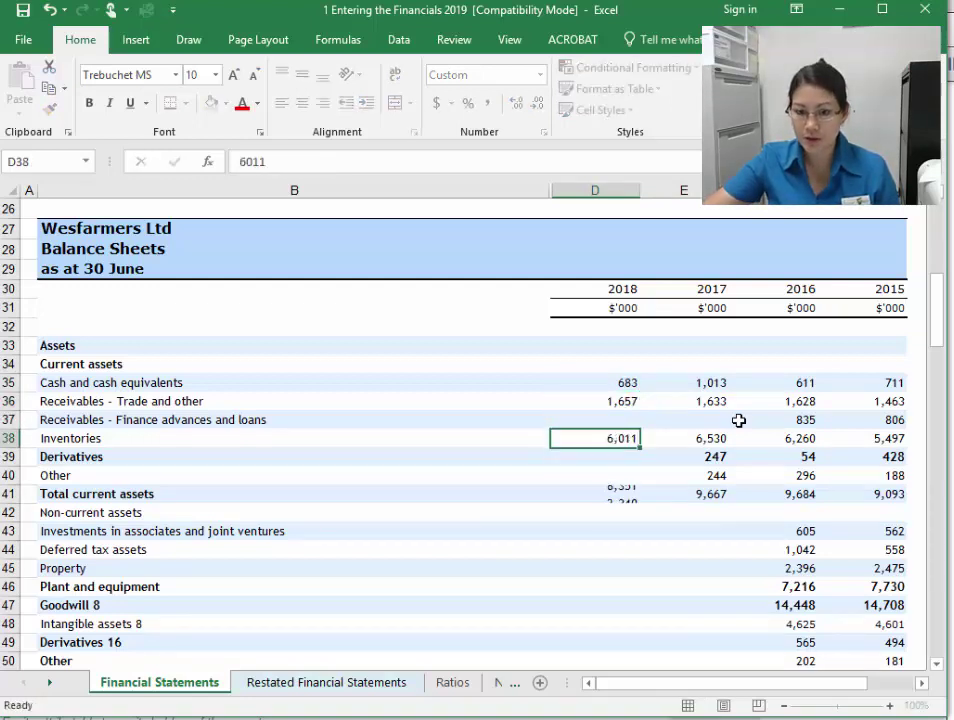
text(126)
key(Return)
text(229)
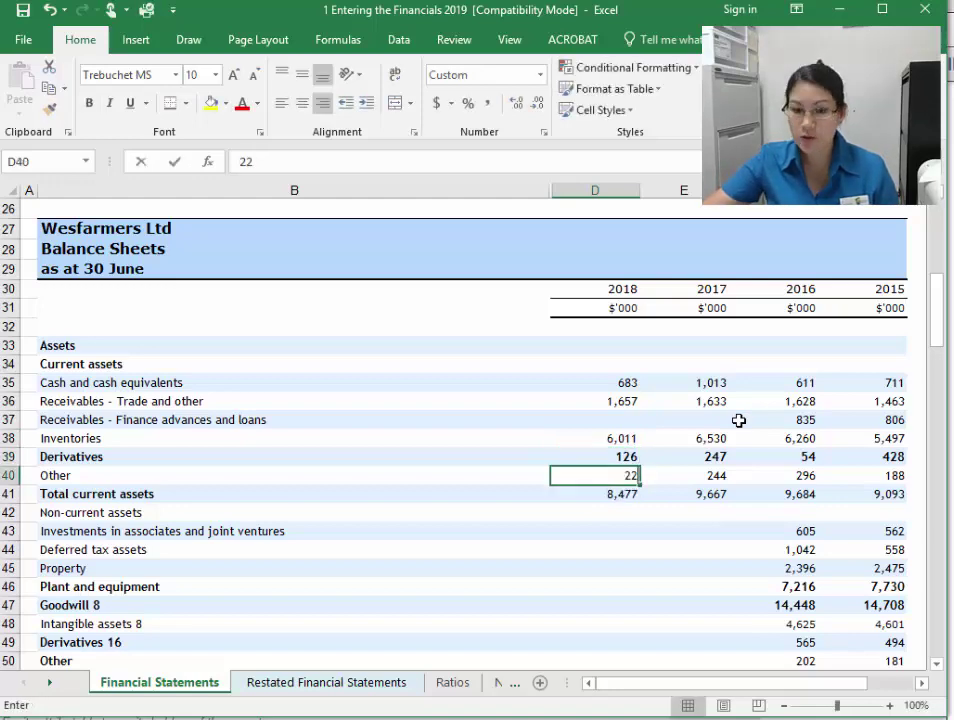
key(Return)
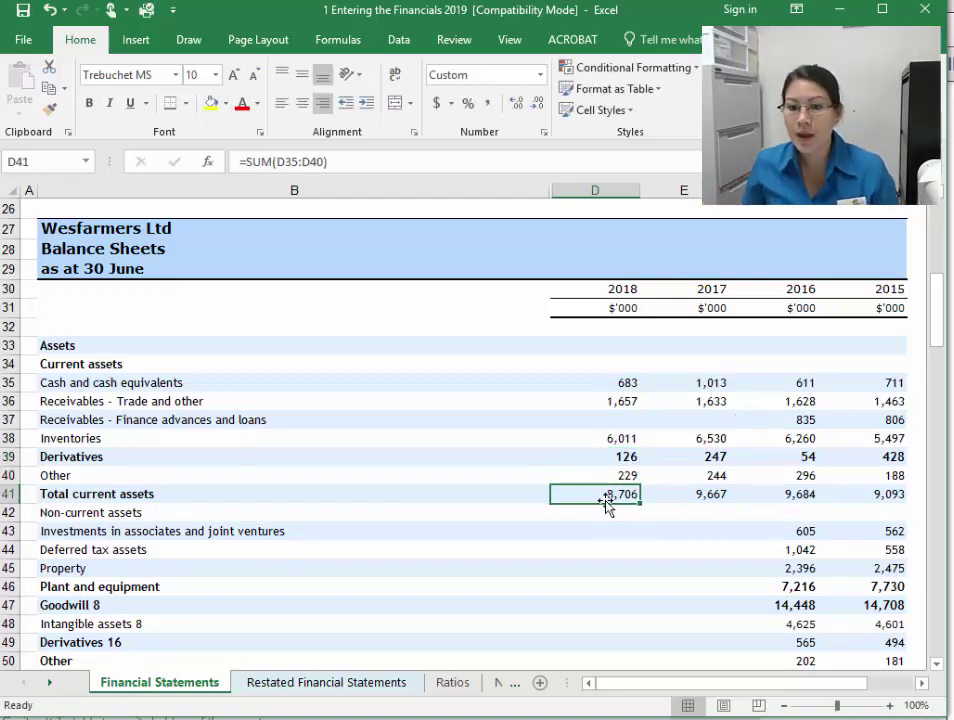
Step: Check the 2018 total current assets in the PDF report, highlight the non-current asset figures, and return to Excel
key(alt+Tab)
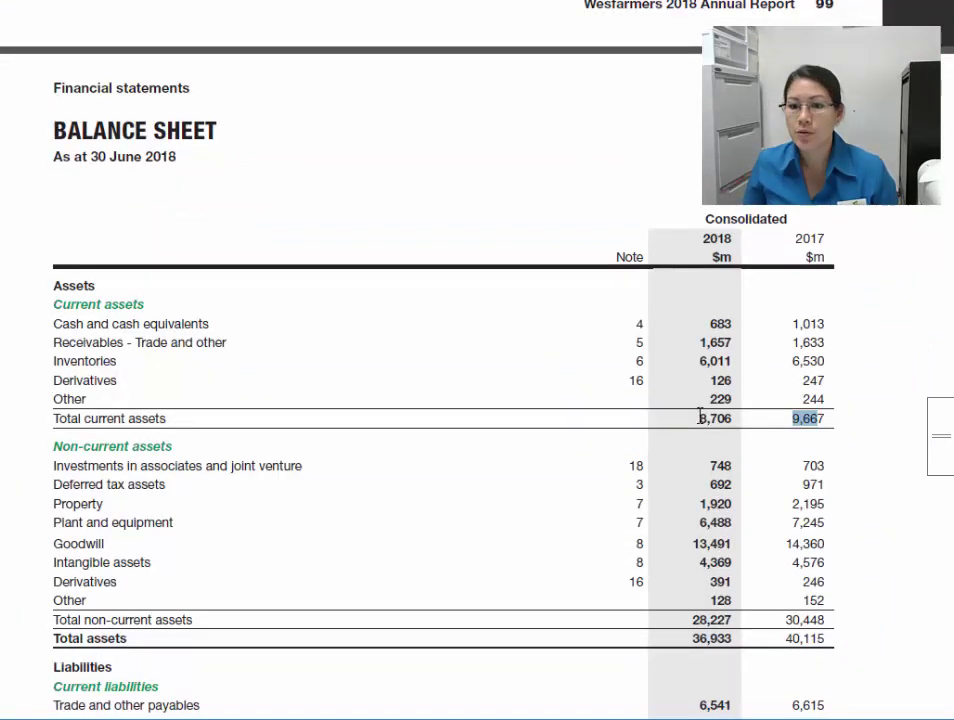
drag(698, 418, 733, 419)
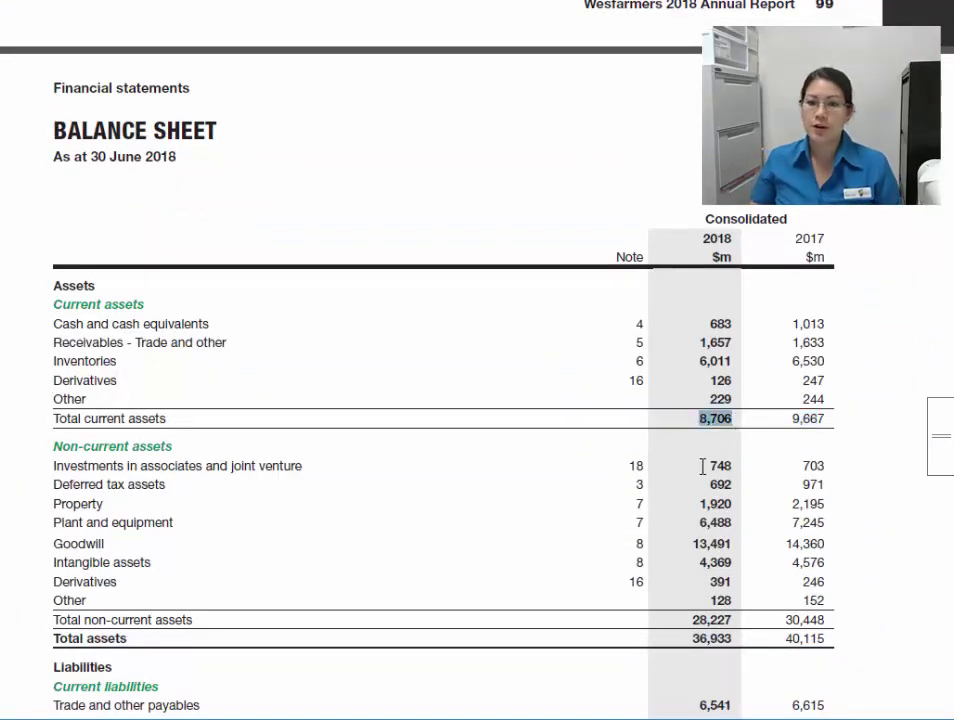
drag(703, 466, 768, 591)
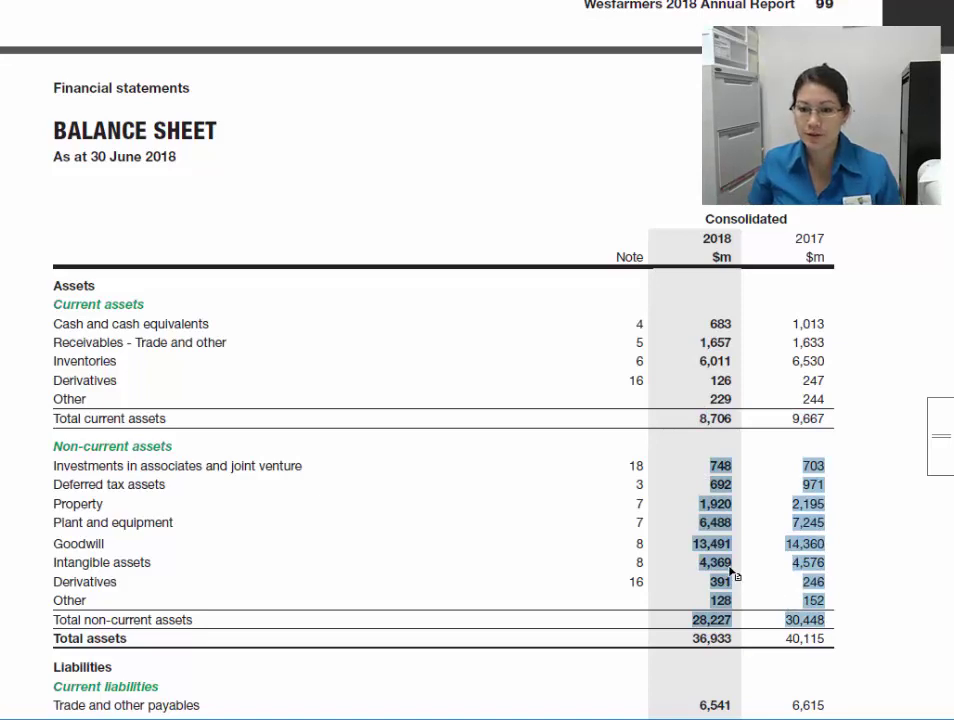
key(alt+Tab)
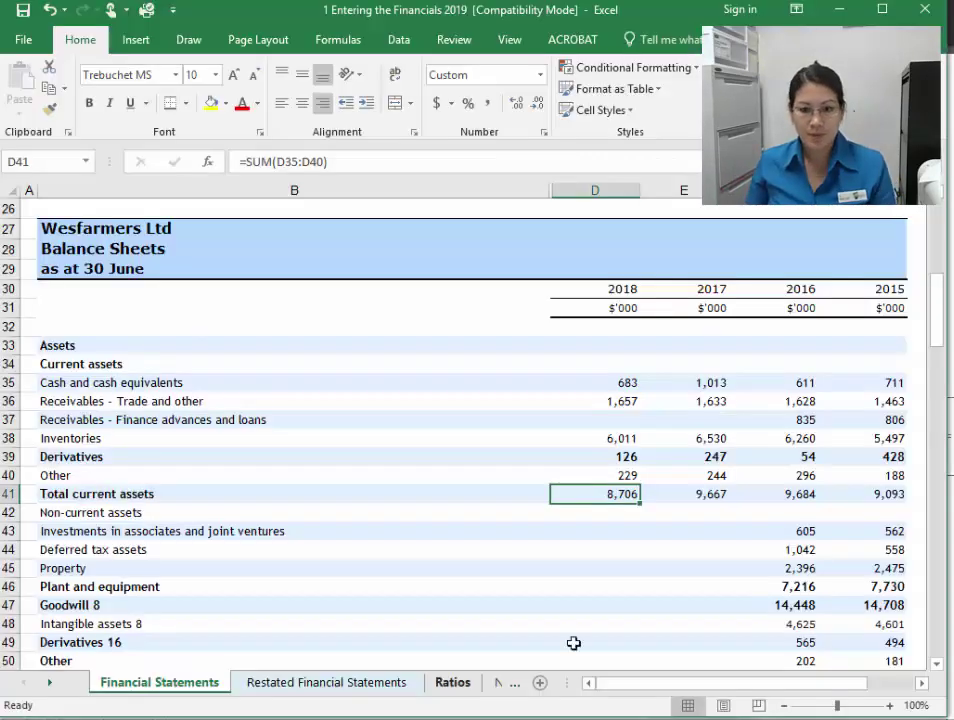
Step: Check the total current assets formula in D41 and the totals across row 41
click(602, 535)
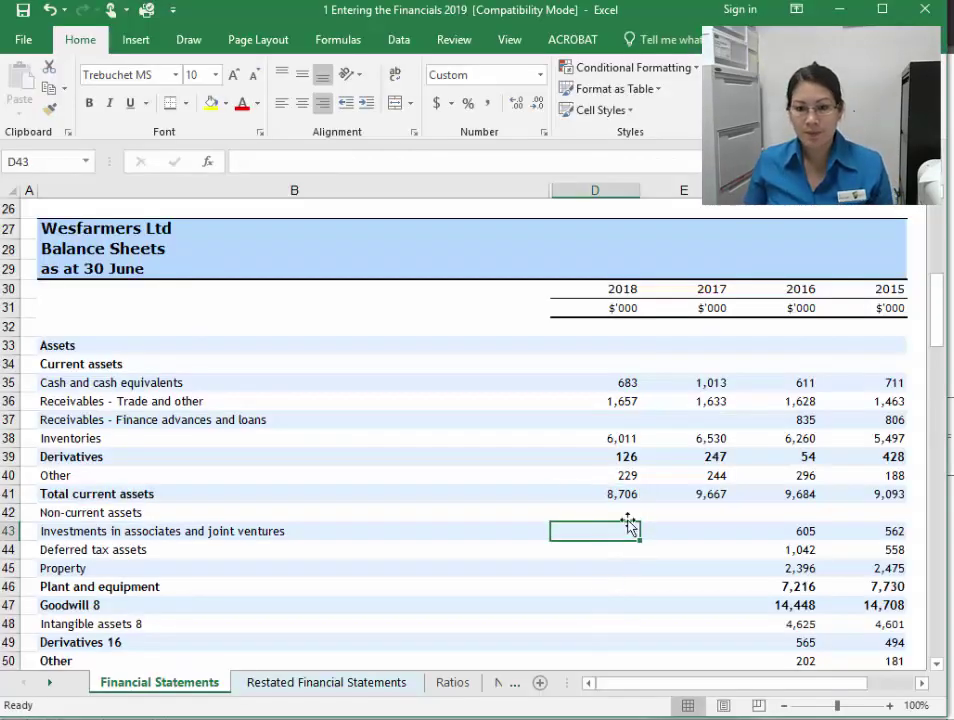
click(628, 494)
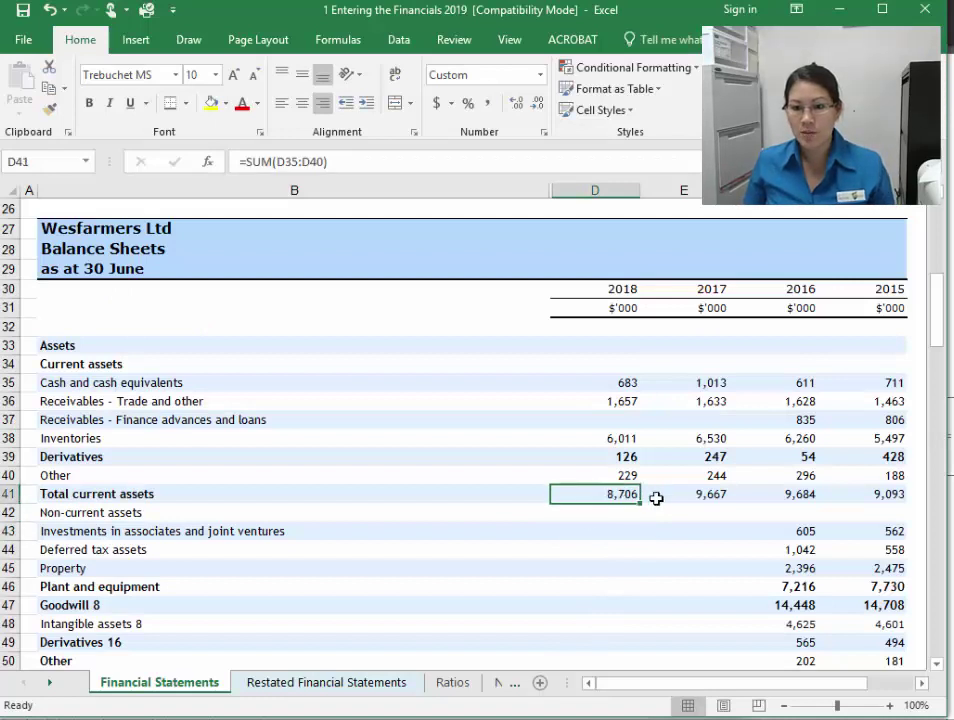
click(117, 494)
click(10, 494)
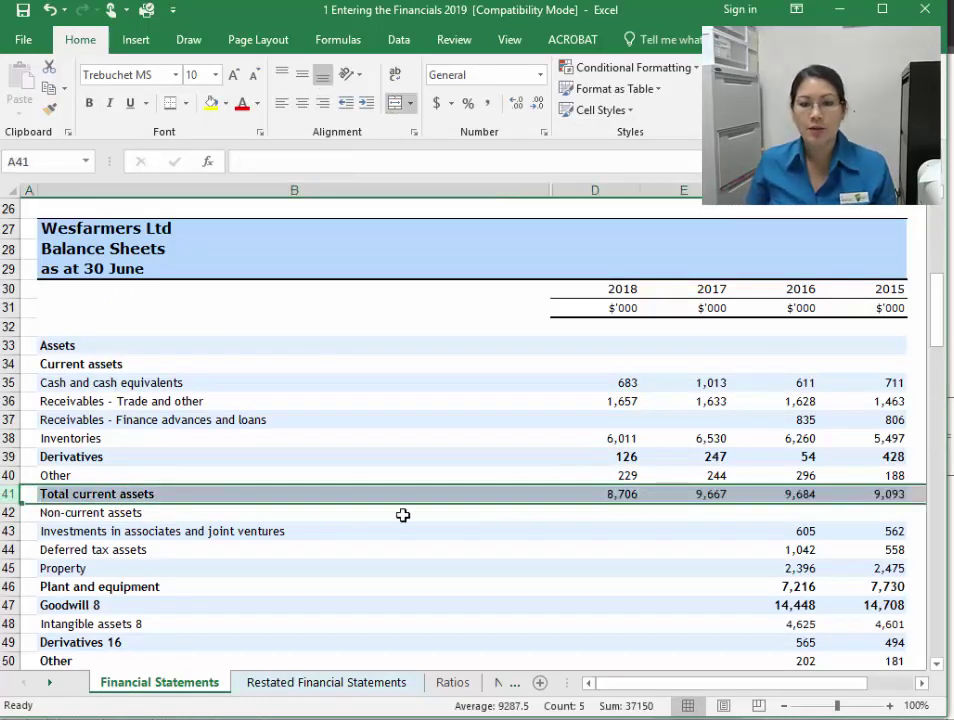
click(632, 531)
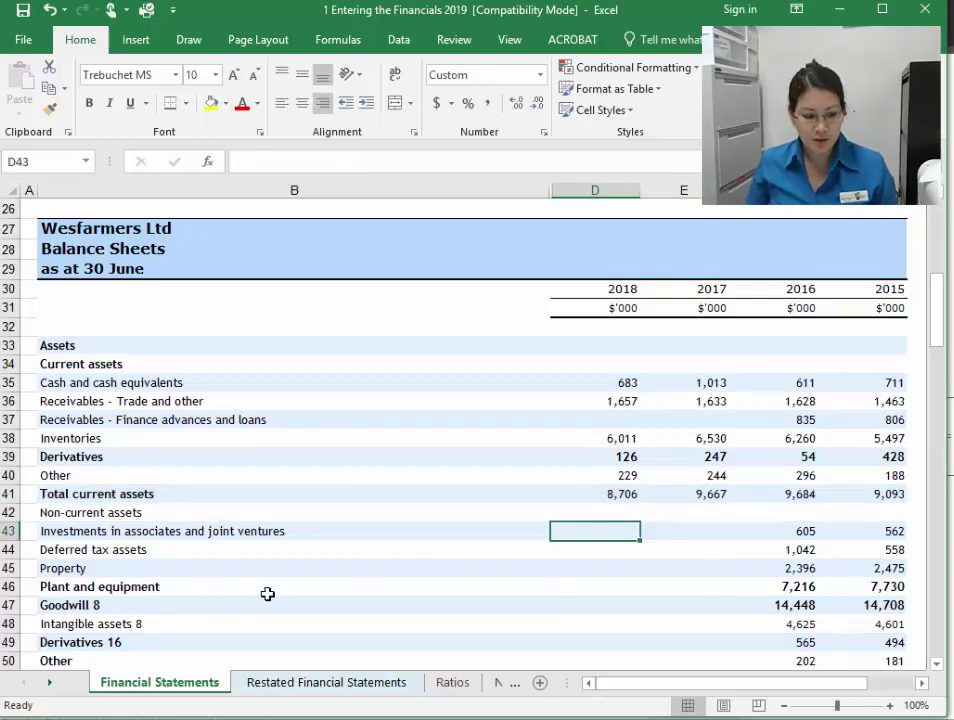
Step: Review the non-current asset labels in column B, from investments in associates down to derivatives, against the report's lines
scroll(270, 594, down, 4)
scroll(632, 377, up, 1)
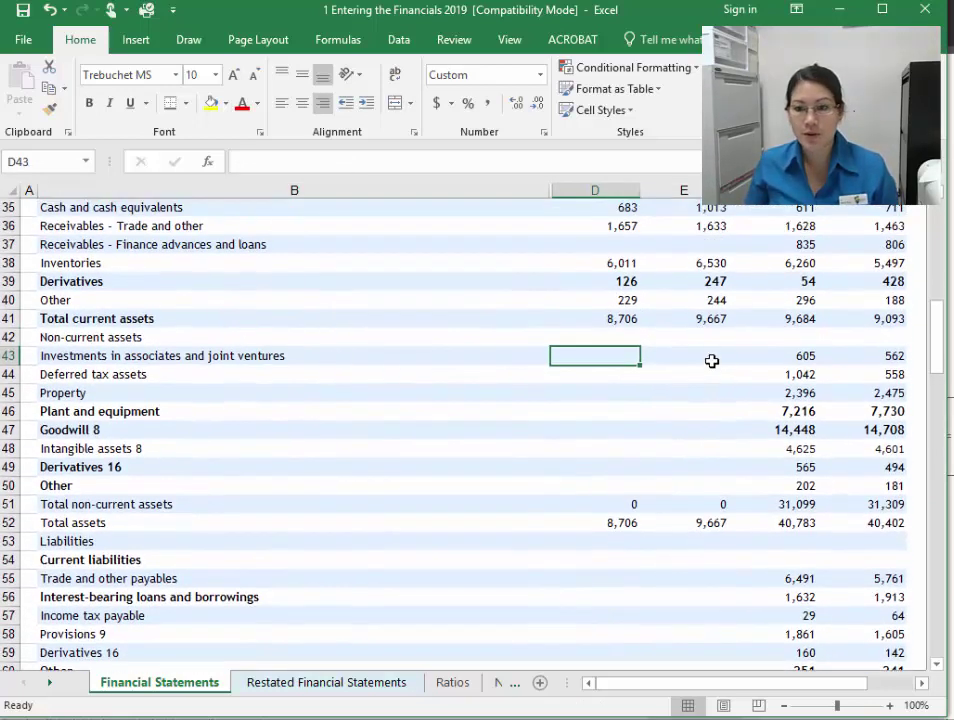
click(88, 375)
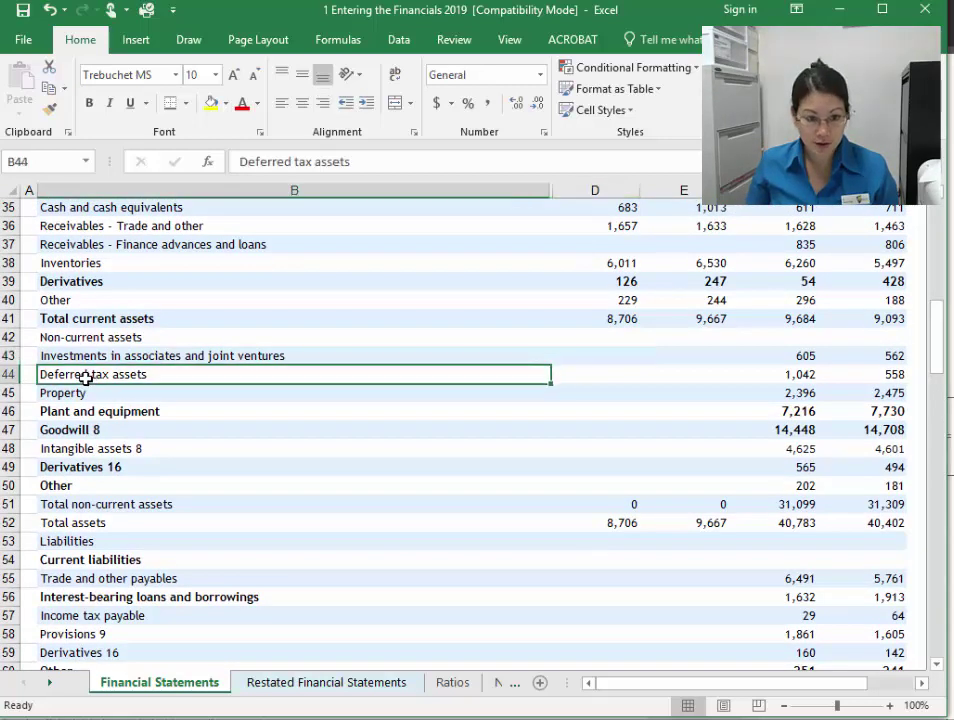
click(57, 435)
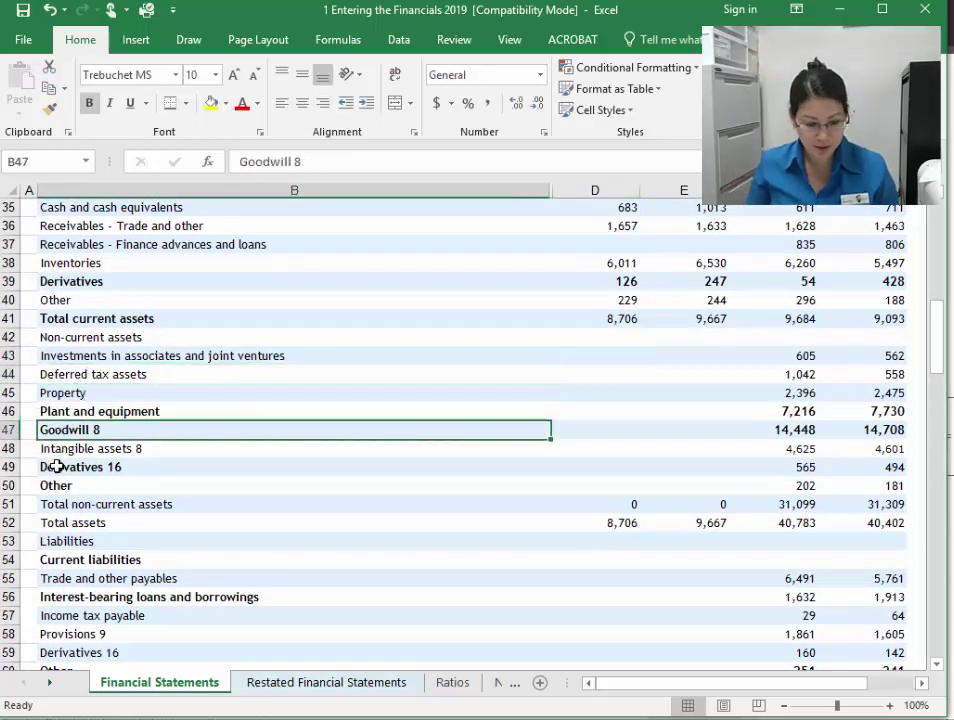
click(57, 466)
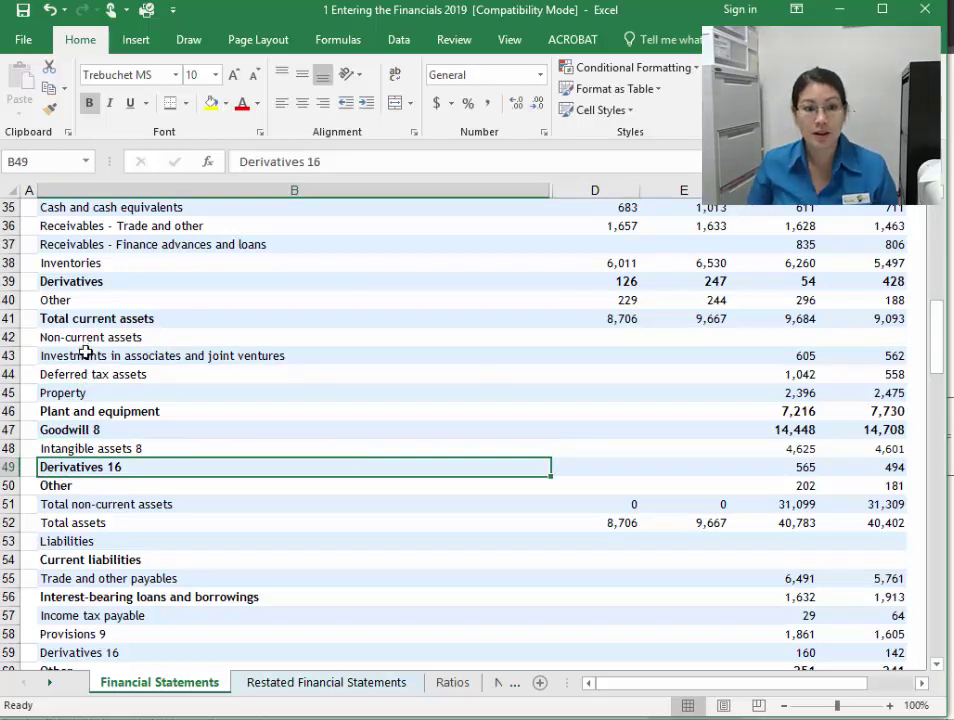
drag(85, 352, 300, 466)
Step: Enter the 2017 non-current assets in E43:E46: investments in associates 703, deferred tax assets 971, property 2,195, plant and equipment 7,245
click(705, 357)
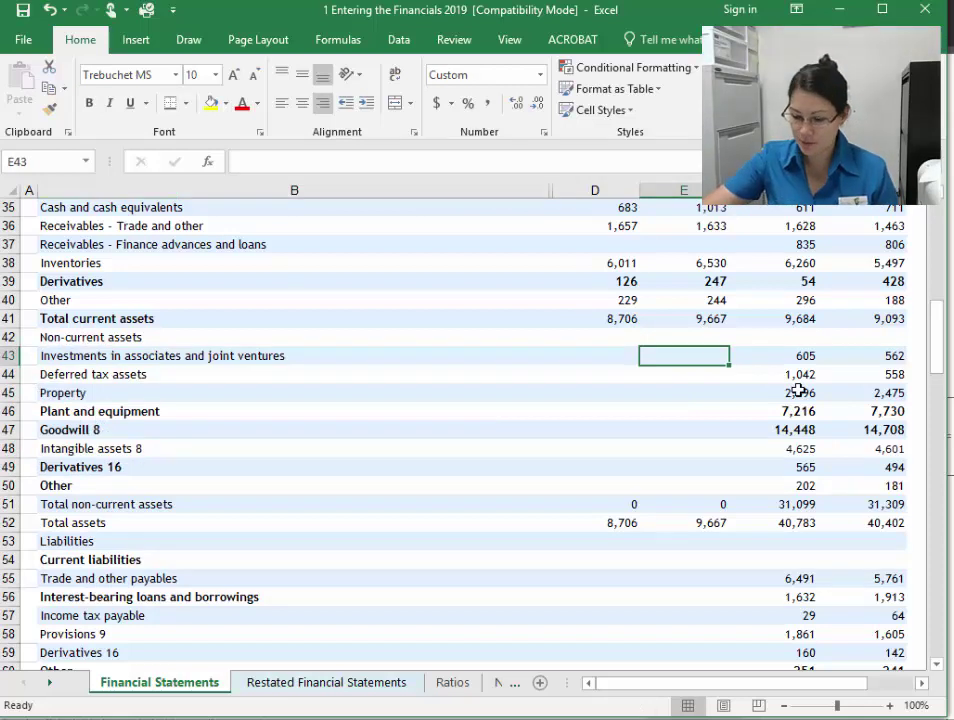
text(703)
key(Return)
text(971)
key(ctrl+Return)
key(Return)
text(2195)
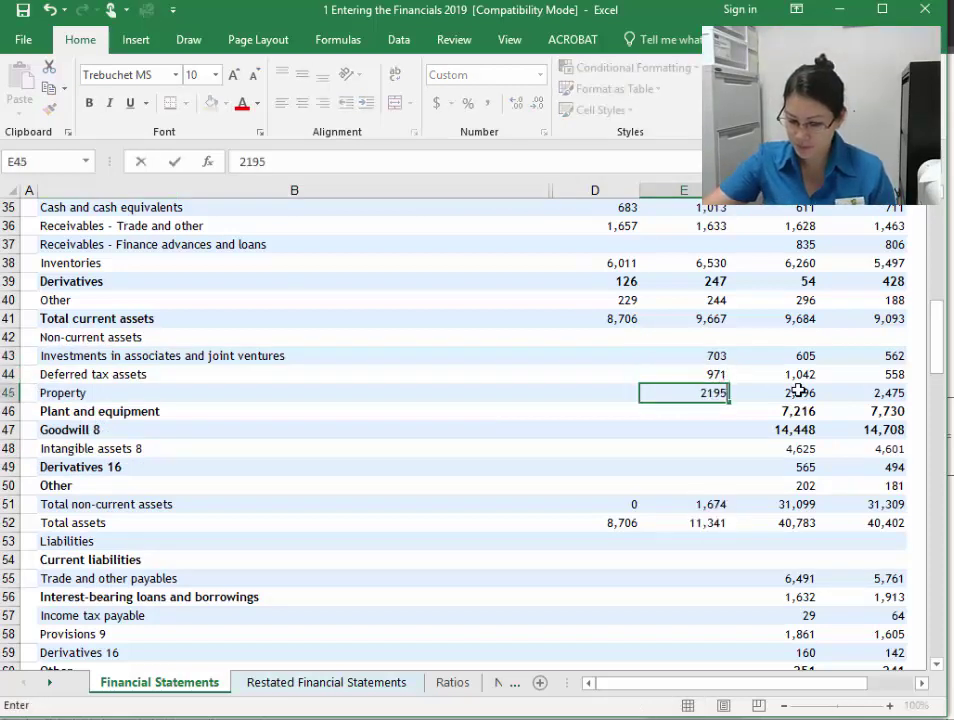
key(Return)
text(7245)
key(Return)
Step: Complete the 2017 non-current assets in E47:E50 with goodwill 14,360, intangible assets 4,576, derivatives 246 and other 152
text(14360)
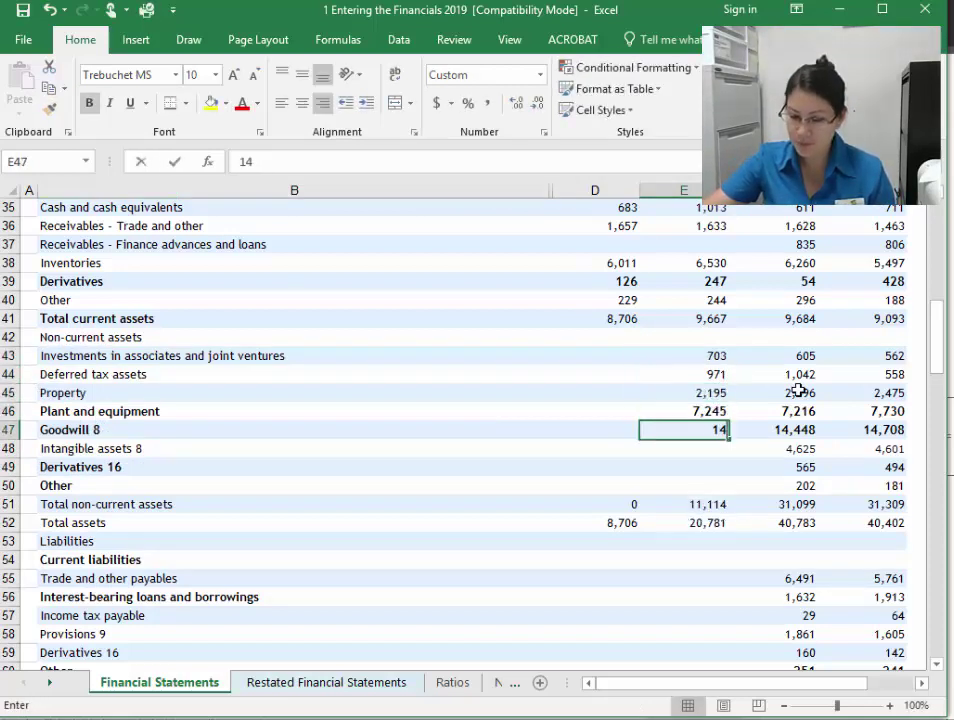
key(ctrl+Return)
key(Return)
text(4576)
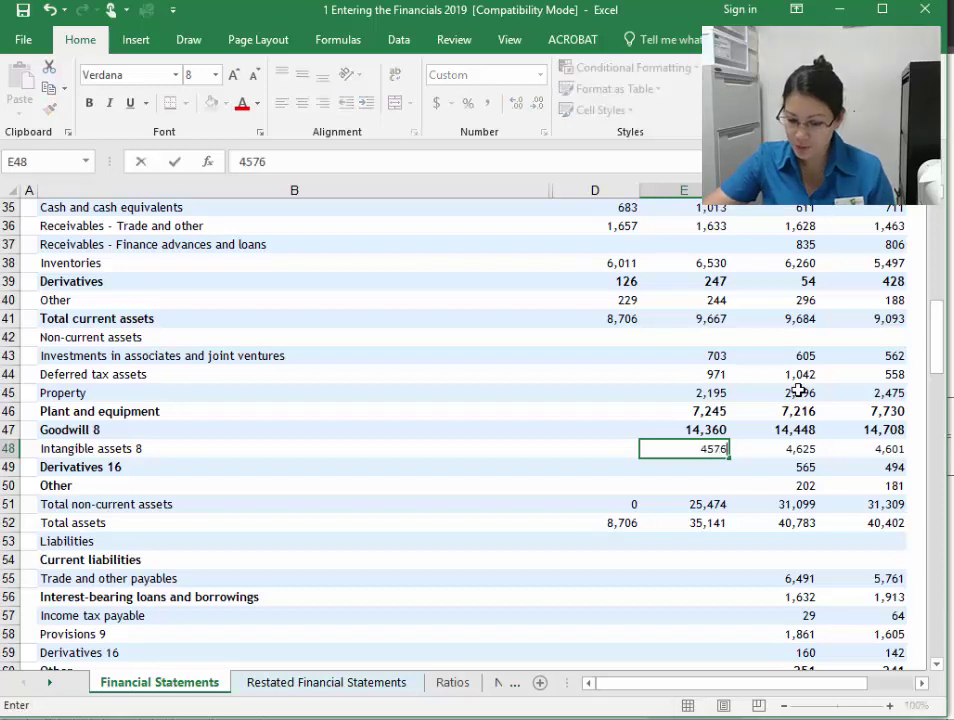
key(Return)
text(246)
key(Return)
text(152)
key(Return)
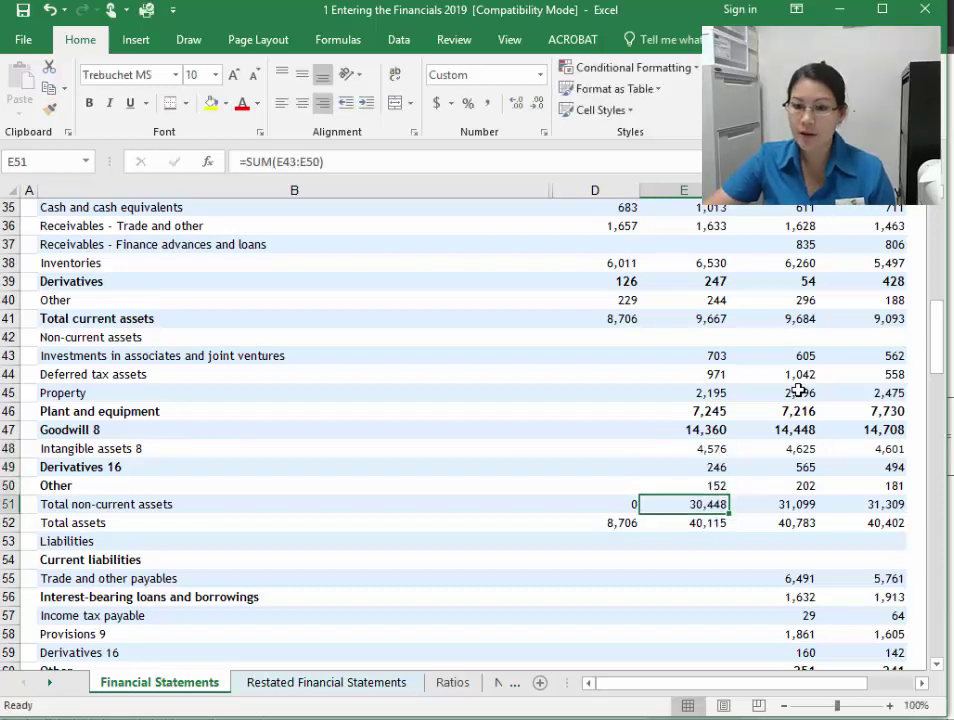
right_click(10, 411)
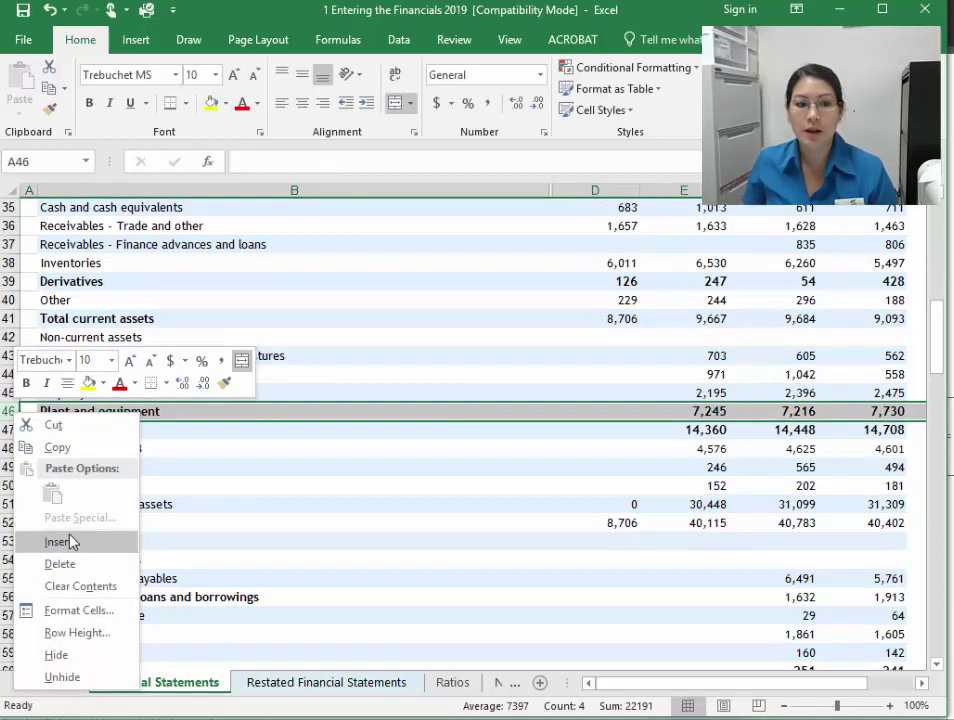
key(Escape)
click(701, 449)
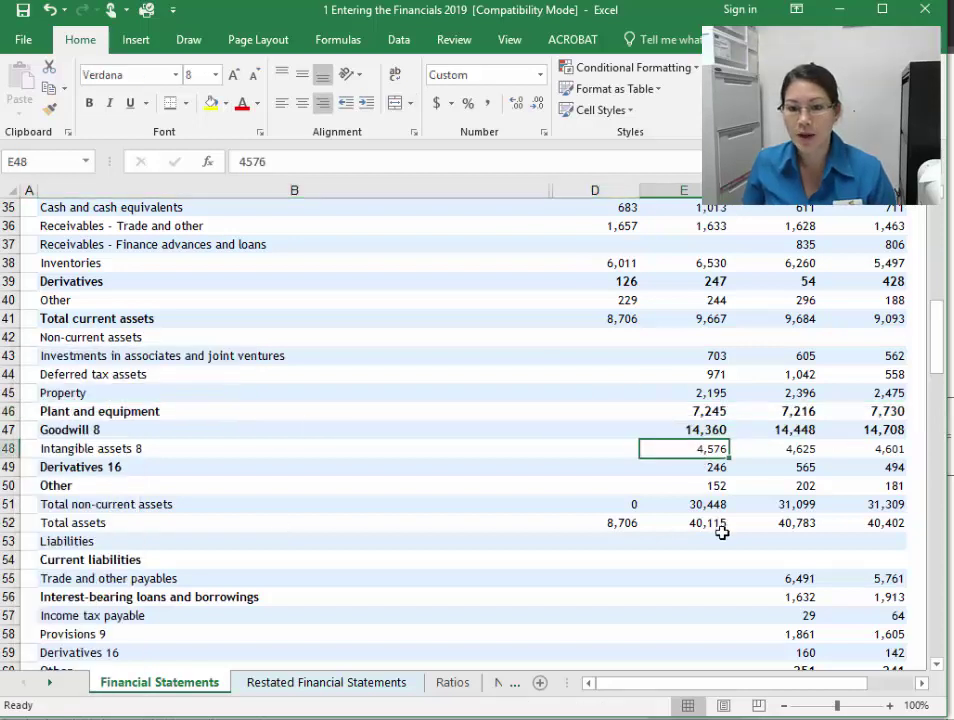
Step: Check the 2017 total non-current assets and total assets in column E against the 2018 annual report's balance sheet
click(708, 505)
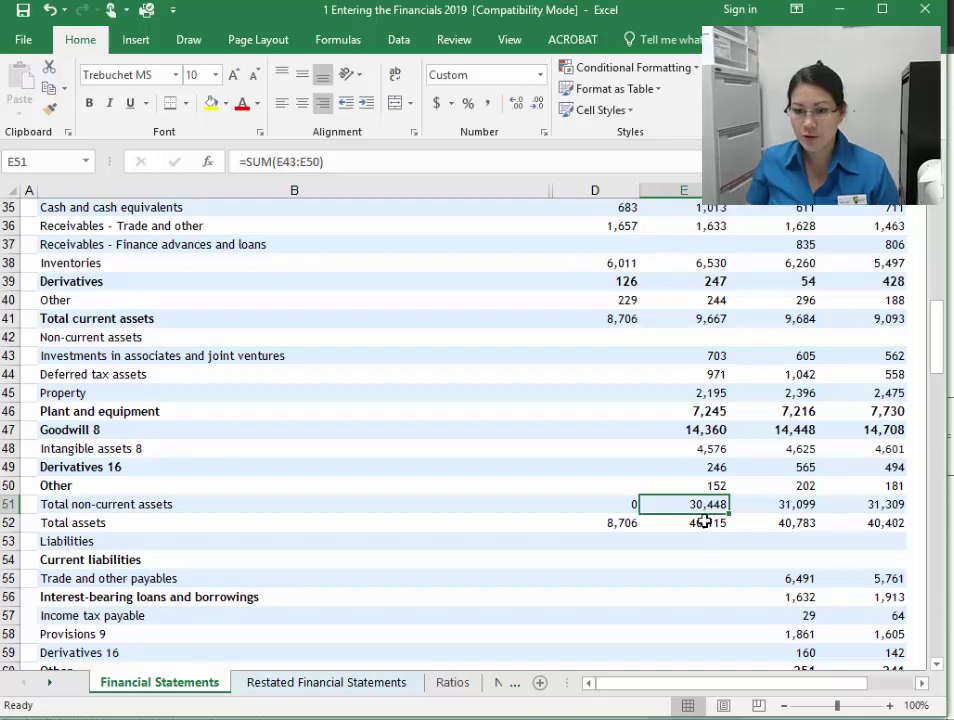
key(alt+Tab)
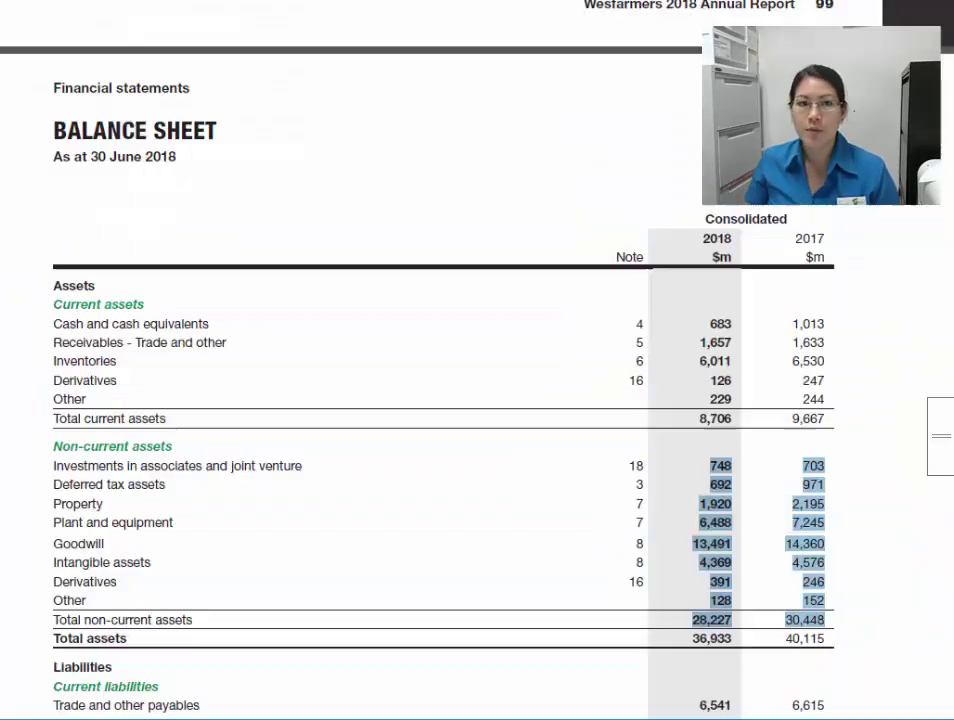
drag(785, 620, 824, 636)
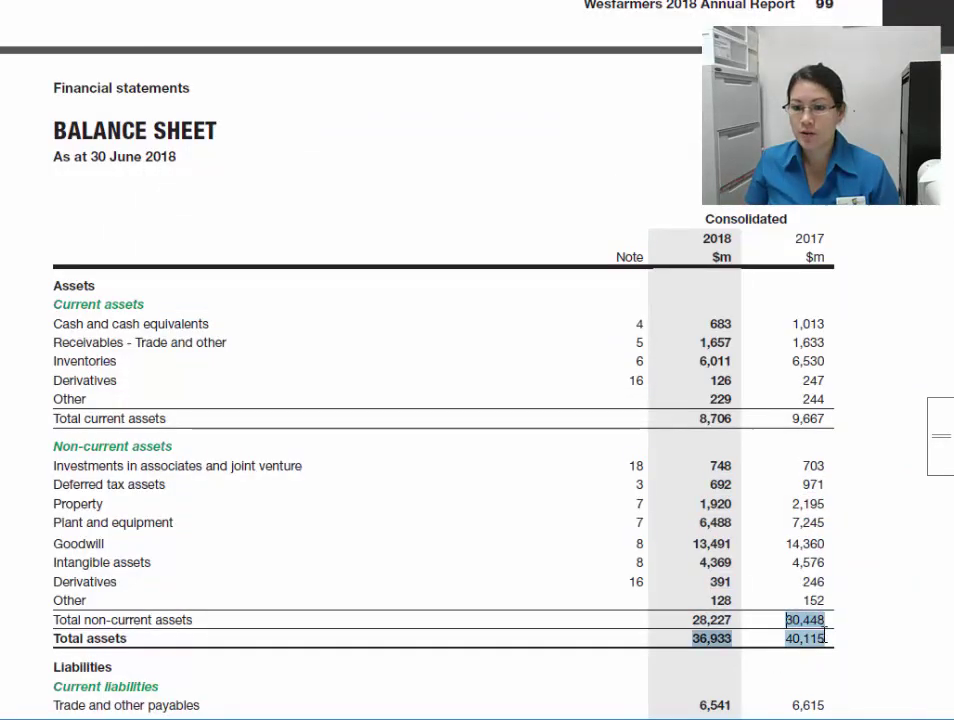
click(801, 639)
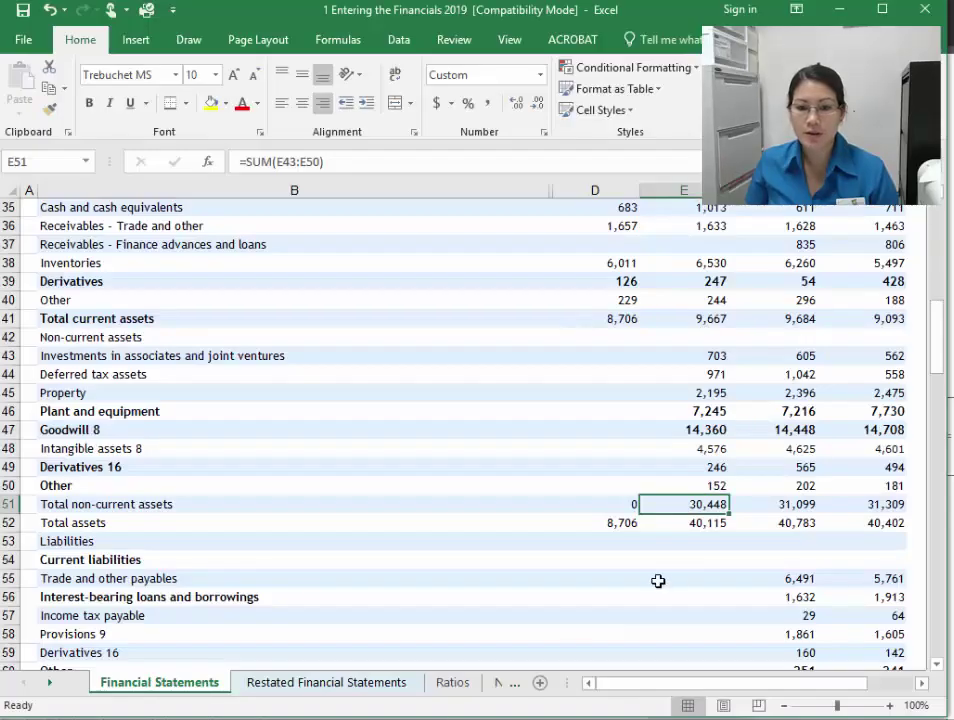
Step: Enter the 2018 non-current assets in D43:D46: investments in associates 748, deferred tax assets 692, property 1,920, plant and equipment 6,488
key(alt+Tab)
click(620, 358)
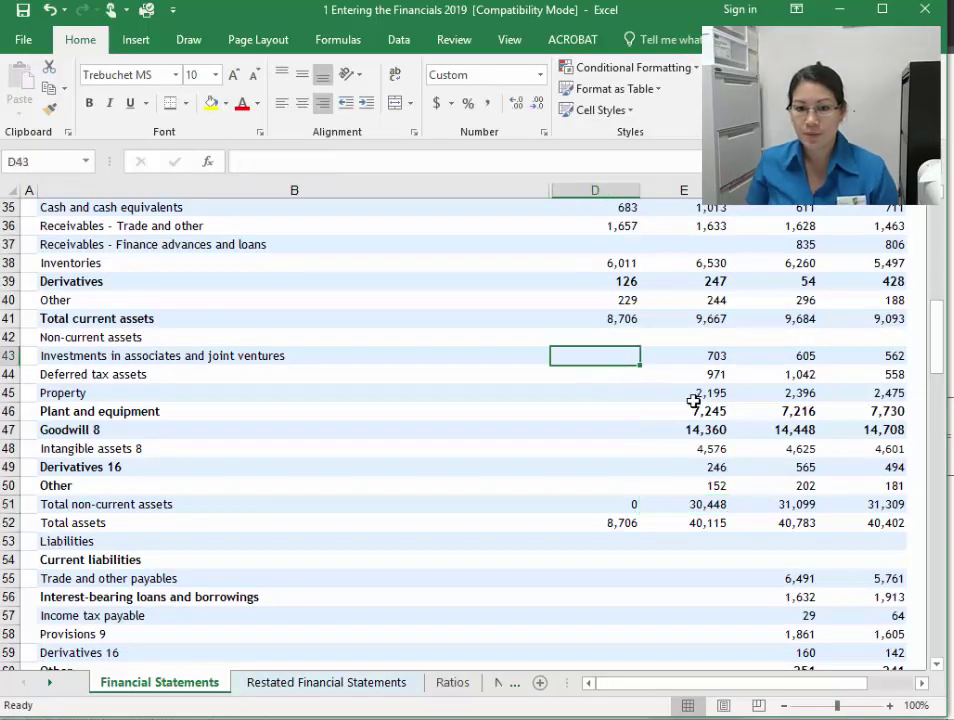
text(748)
key(Return)
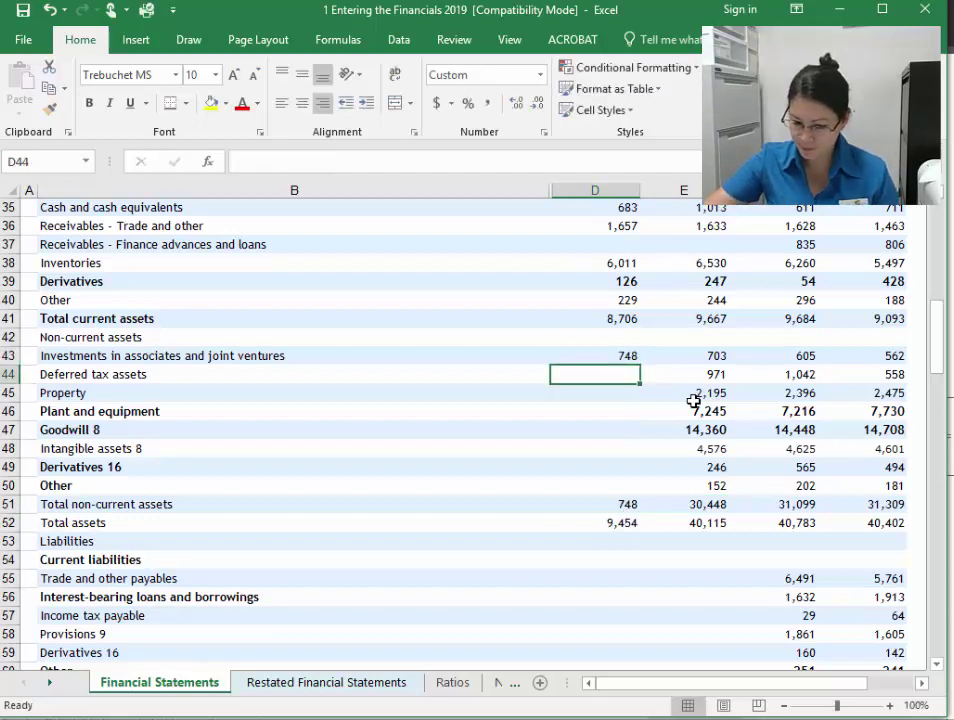
text(692)
key(Return)
text(1920)
key(Return)
text(6488)
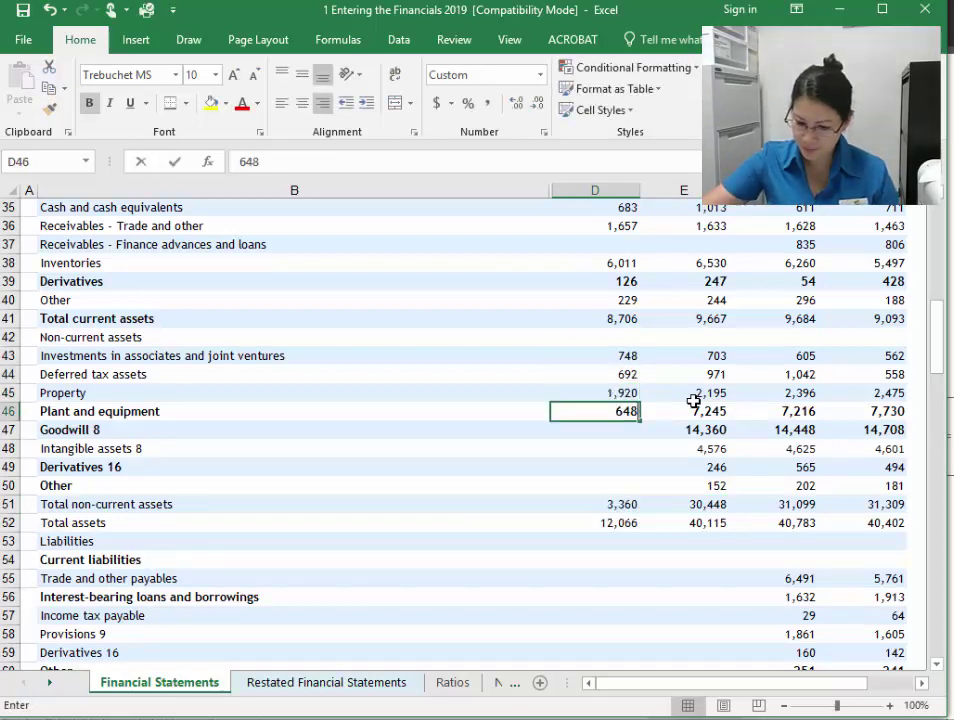
key(Return)
Step: Complete the 2018 non-current assets in D47:D50 with goodwill 13,491, intangible assets 4,369, derivatives 391 and other 128
text(13,491)
key(Return)
text(4369)
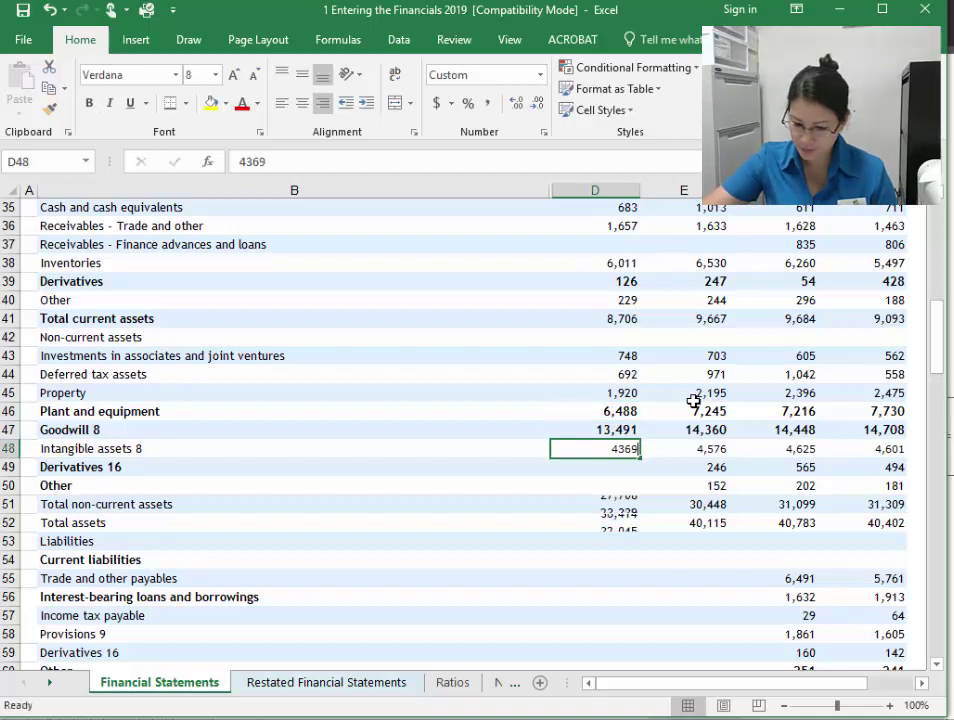
key(Return)
text(391)
key(Return)
text(1)
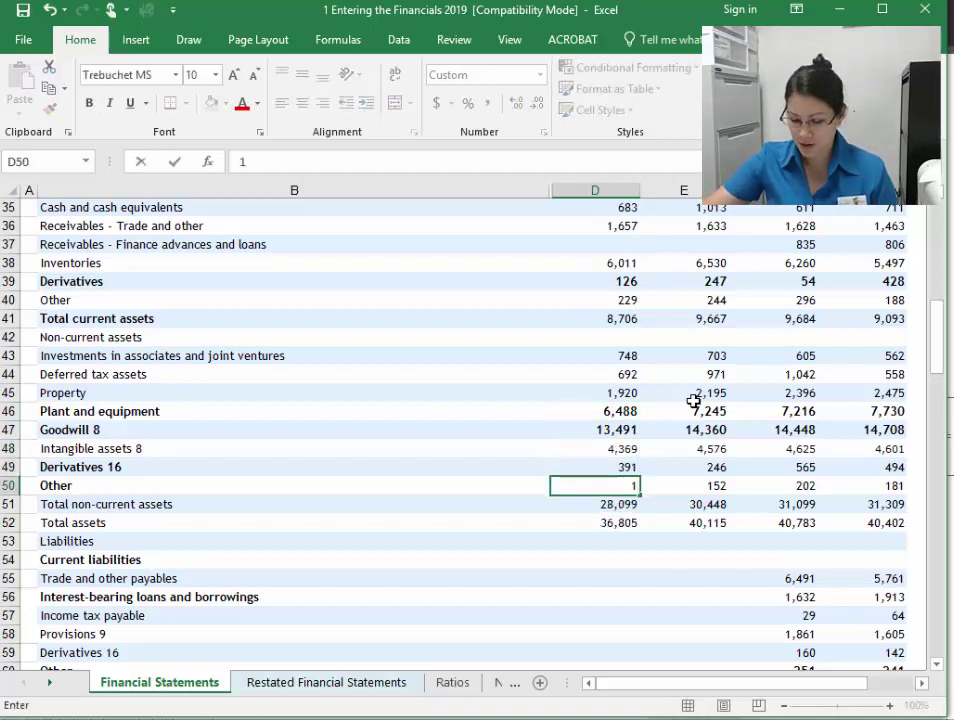
text(28)
key(Return)
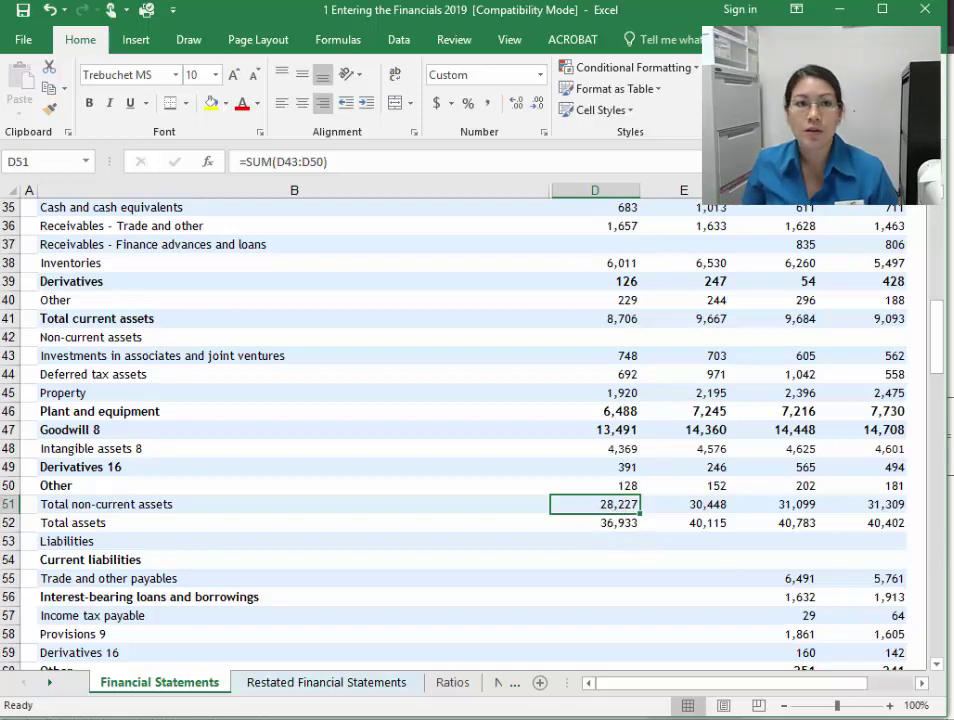
Step: Check the 2018 total non-current assets and total assets against the annual report's balance sheet
key(alt+Tab)
drag(688, 620, 732, 643)
click(714, 519)
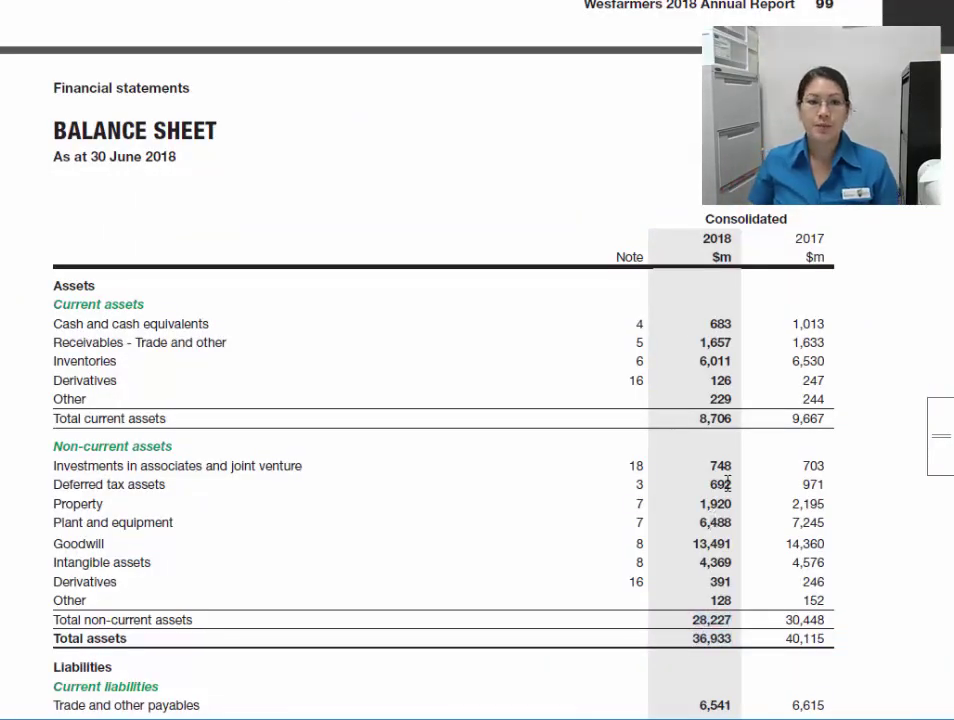
Step: Compare the report's current liabilities lines with the sheet's labels in column B, from trade and other payables down to other
scroll(728, 484, down, 10)
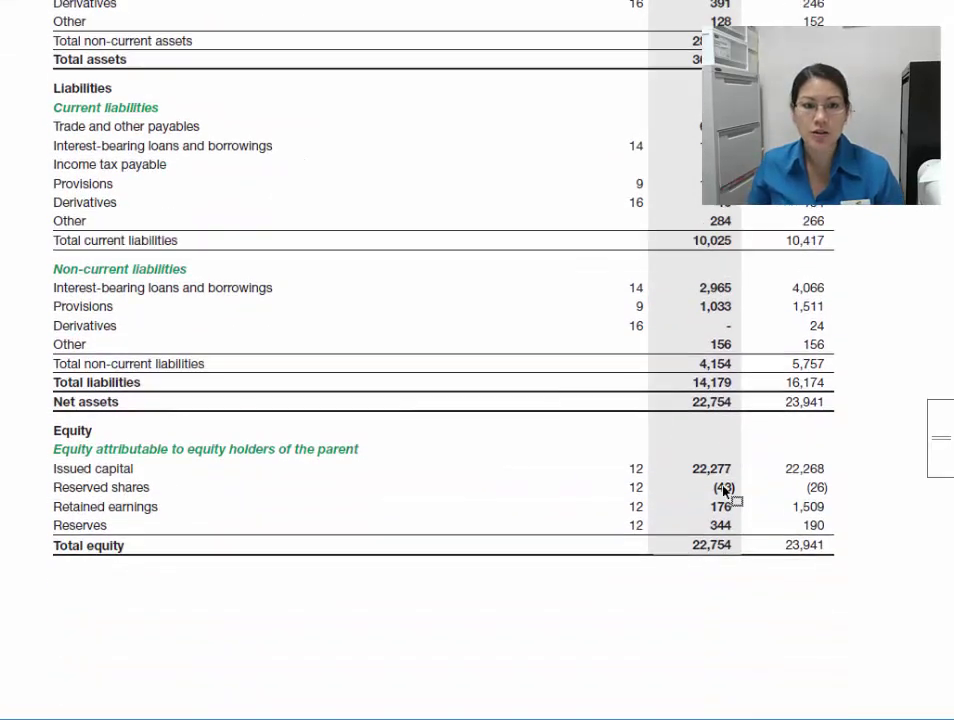
drag(705, 122, 788, 254)
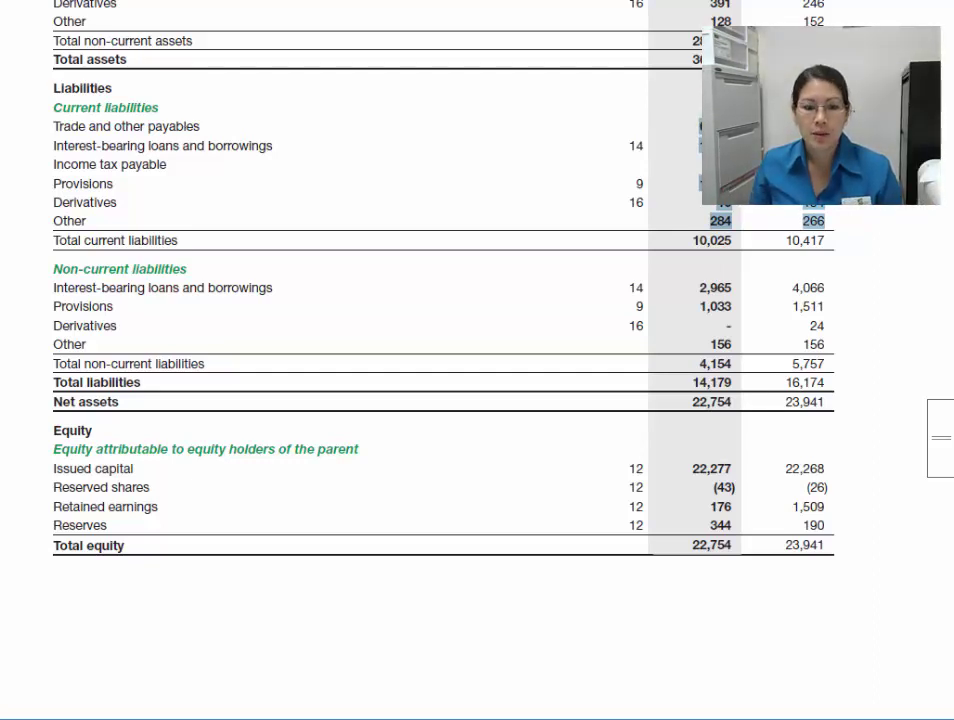
key(alt+Tab)
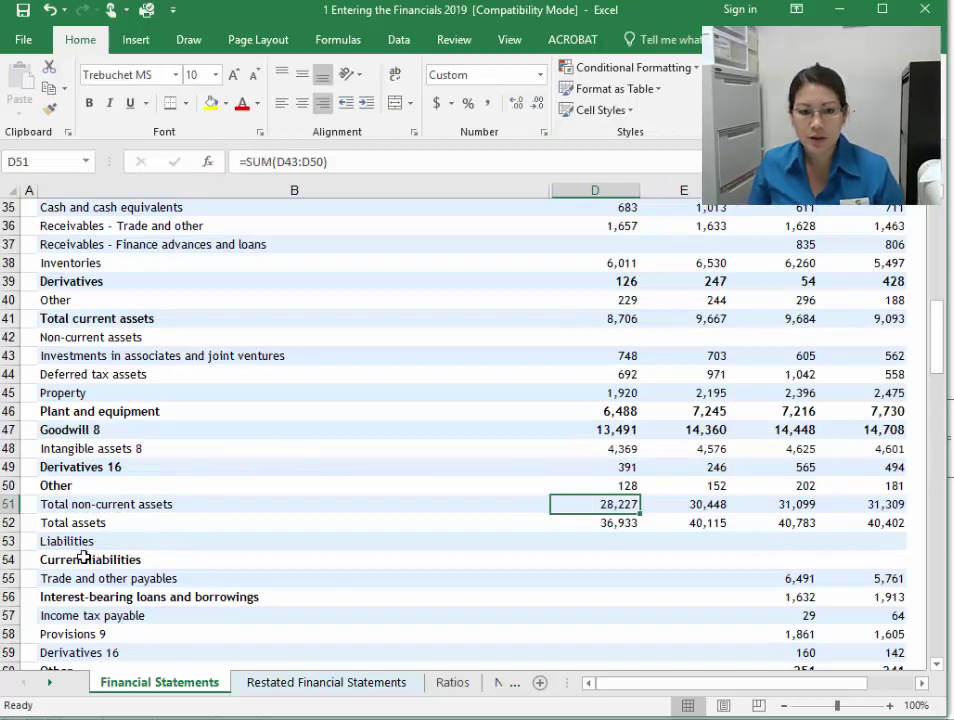
click(195, 558)
scroll(195, 563, down, 4)
click(95, 319)
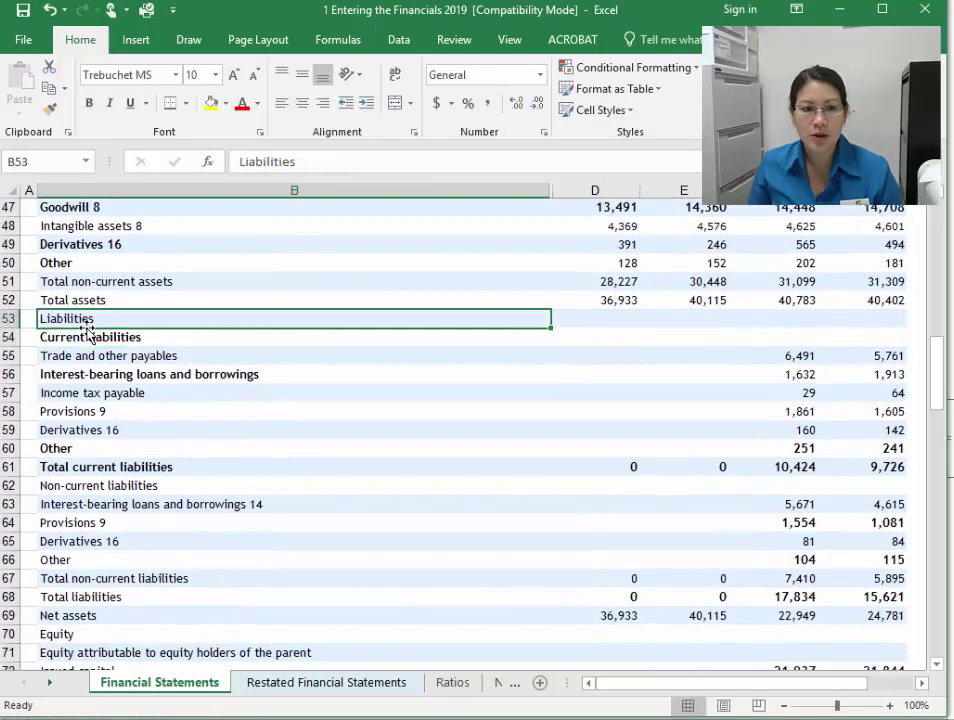
click(78, 340)
click(84, 357)
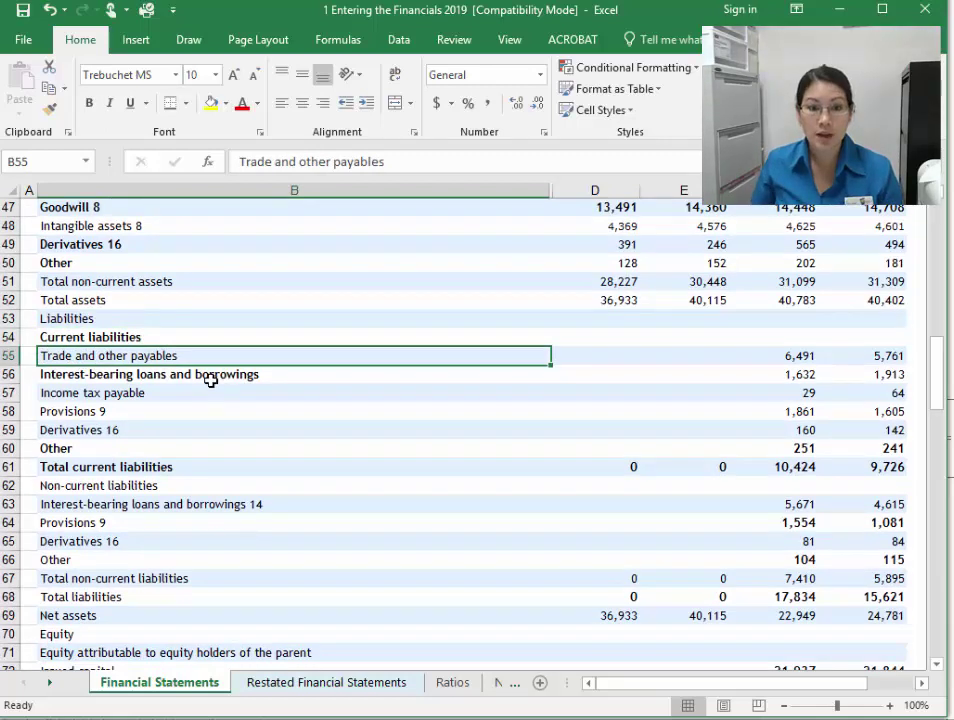
click(210, 377)
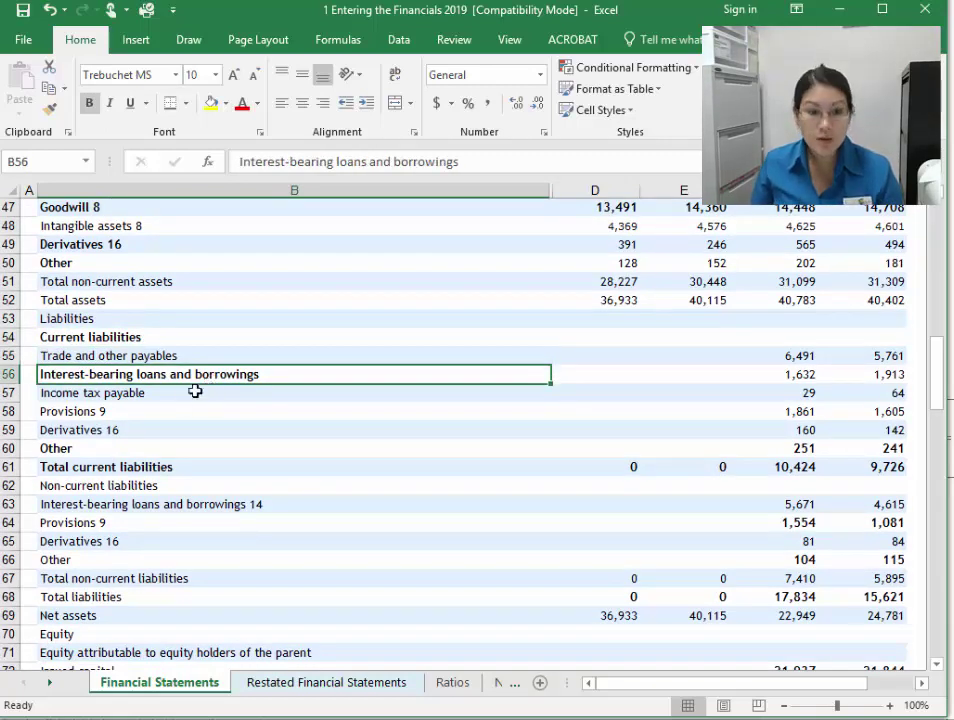
click(124, 396)
click(103, 432)
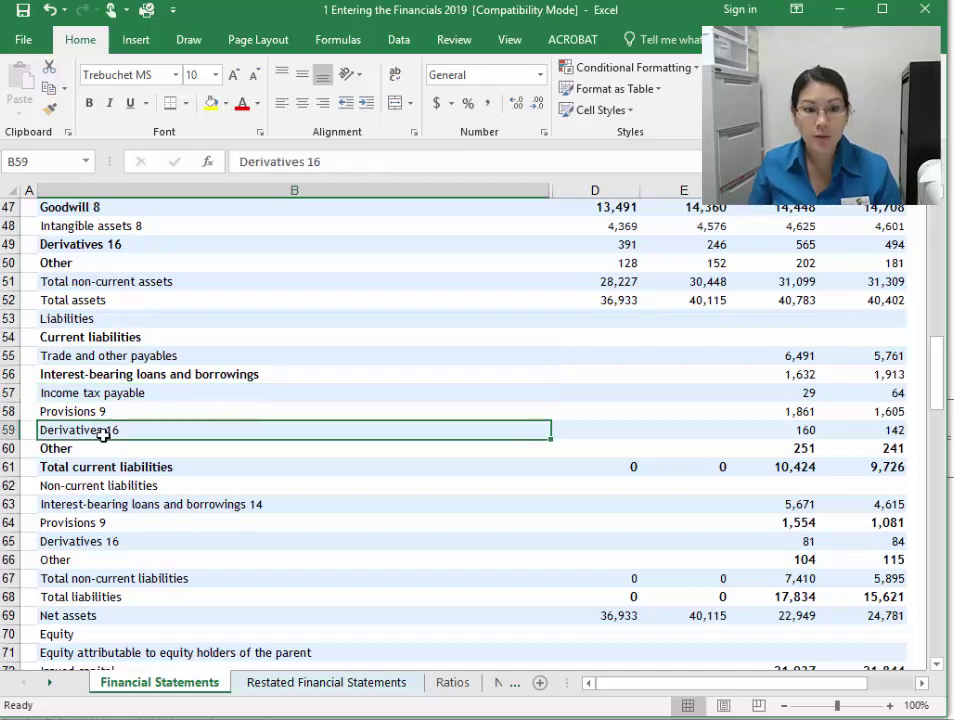
click(68, 449)
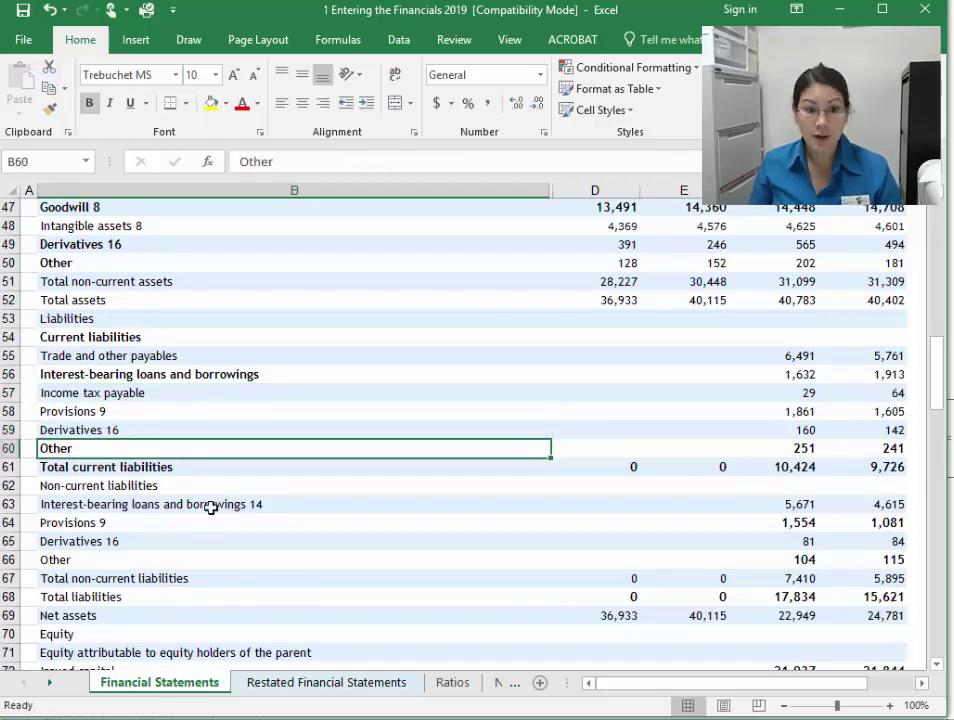
Step: Enter the 2017 current liabilities in E55:E57: trade and other payables 6,615, interest-bearing loans and borrowings 1,347, income tax payable 292
click(726, 358)
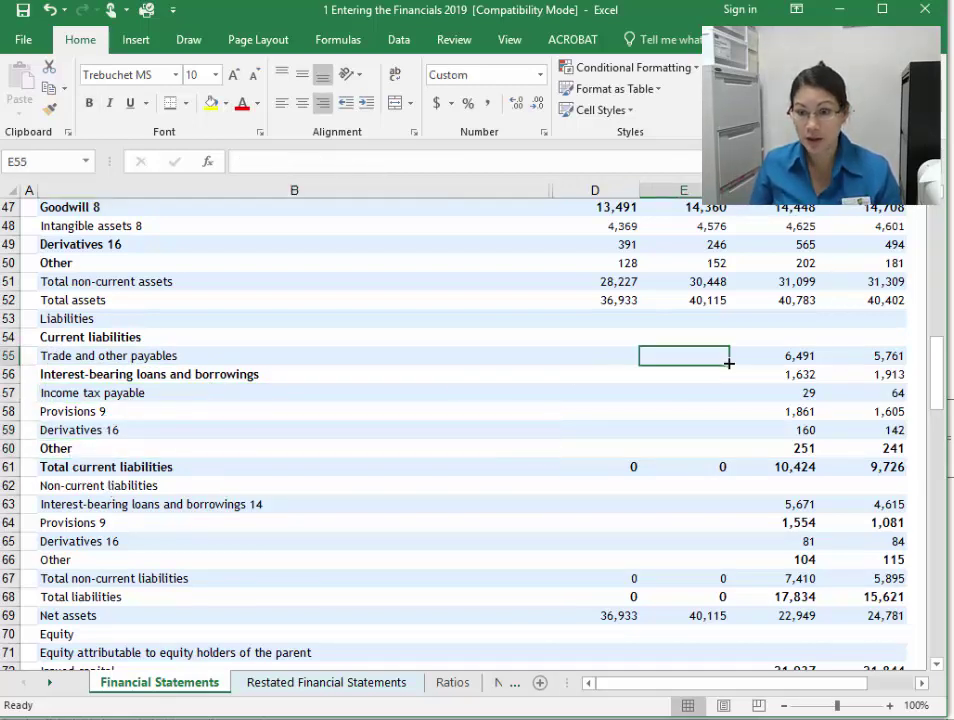
text(6615)
key(Return)
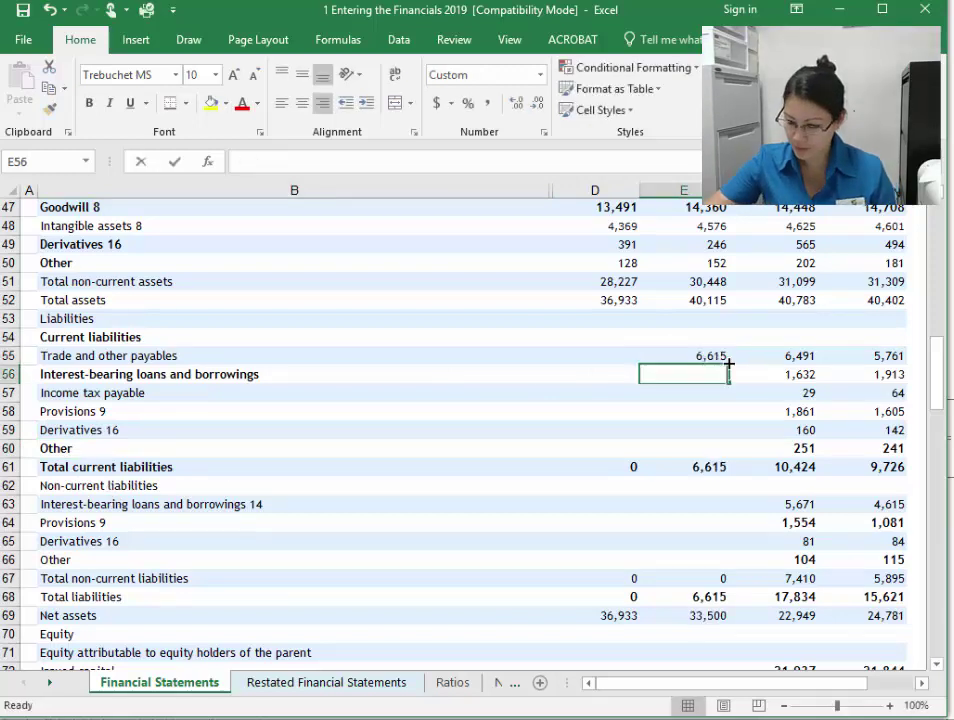
text(1347)
key(Return)
text(292)
key(Return)
Step: Complete the 2017 current liabilities in E58:E60 with provisions 1,743, derivatives 154 and other 266
text(1,74)
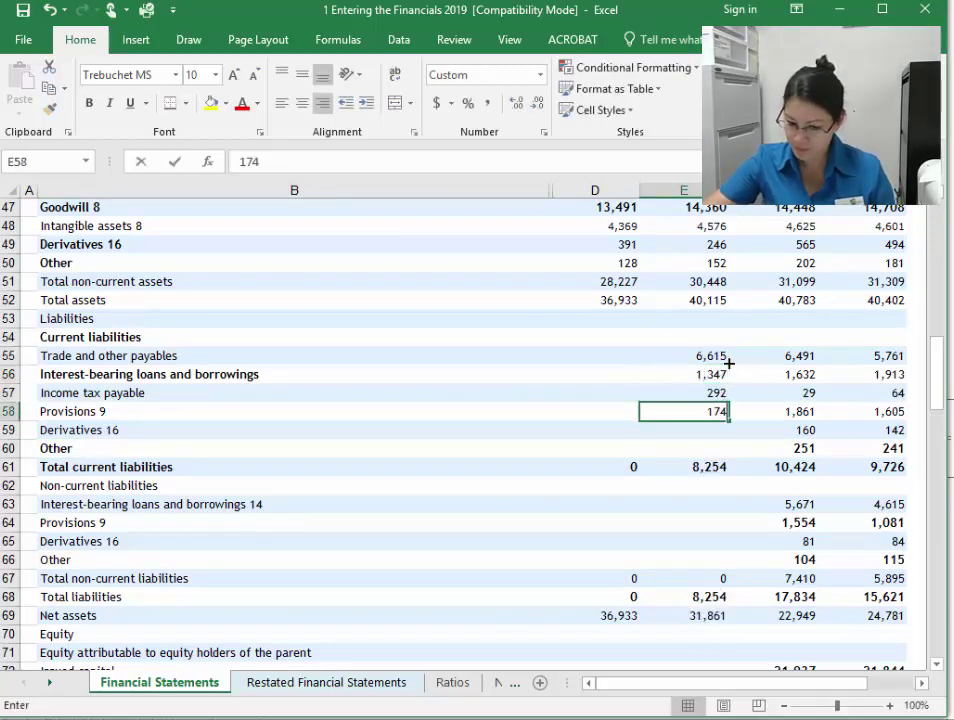
text(3)
key(Return)
text(154)
key(Return)
text(266)
key(Return)
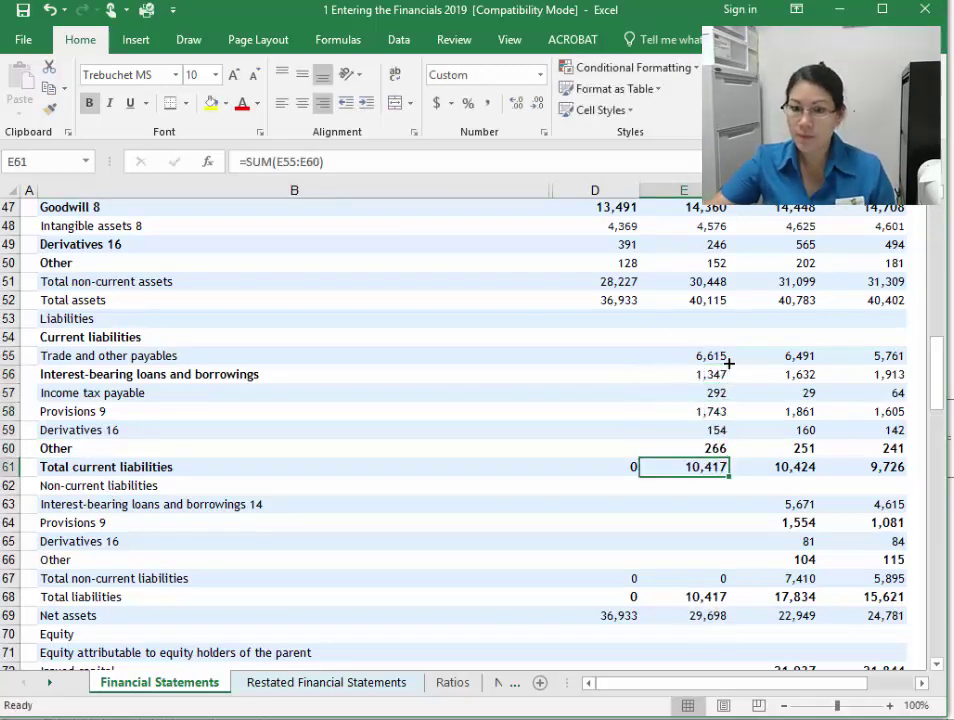
Step: Enter the 2018 current liabilities in D55:D57: trade and other payables 6,541, interest-bearing loans and borrowings 1,159, income tax payable 299
click(600, 357)
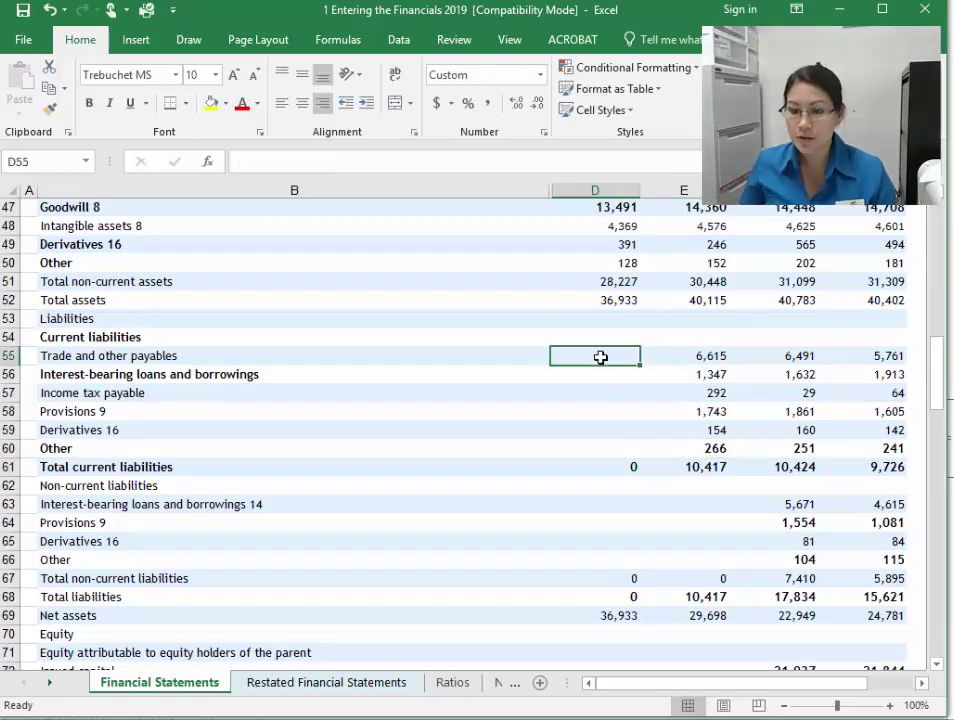
text(6541)
key(Return)
text(1159)
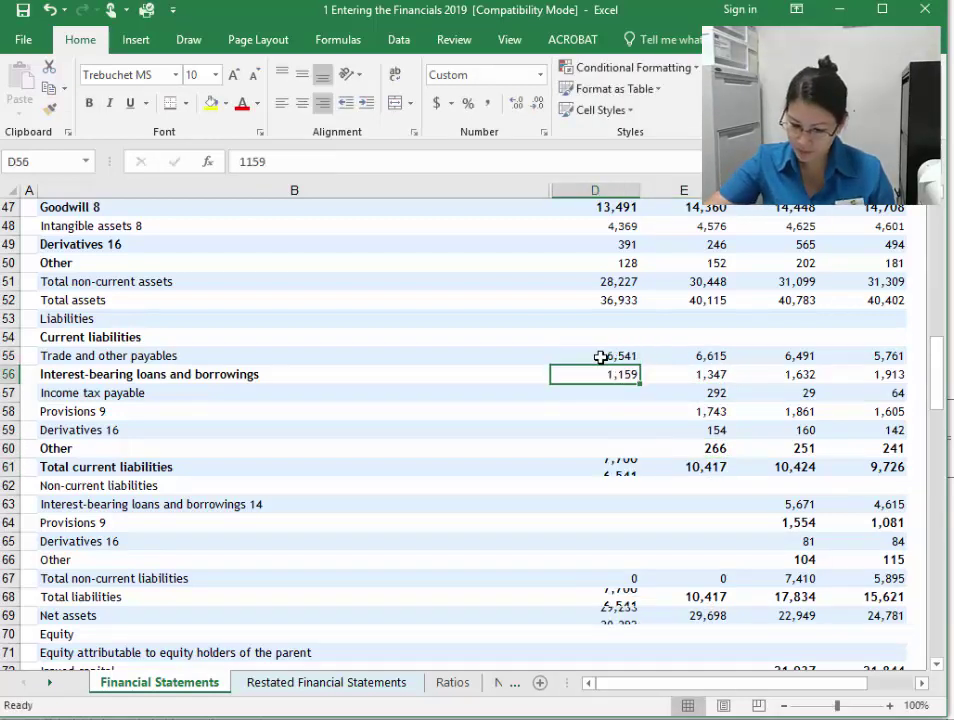
key(Return)
text(299)
key(Return)
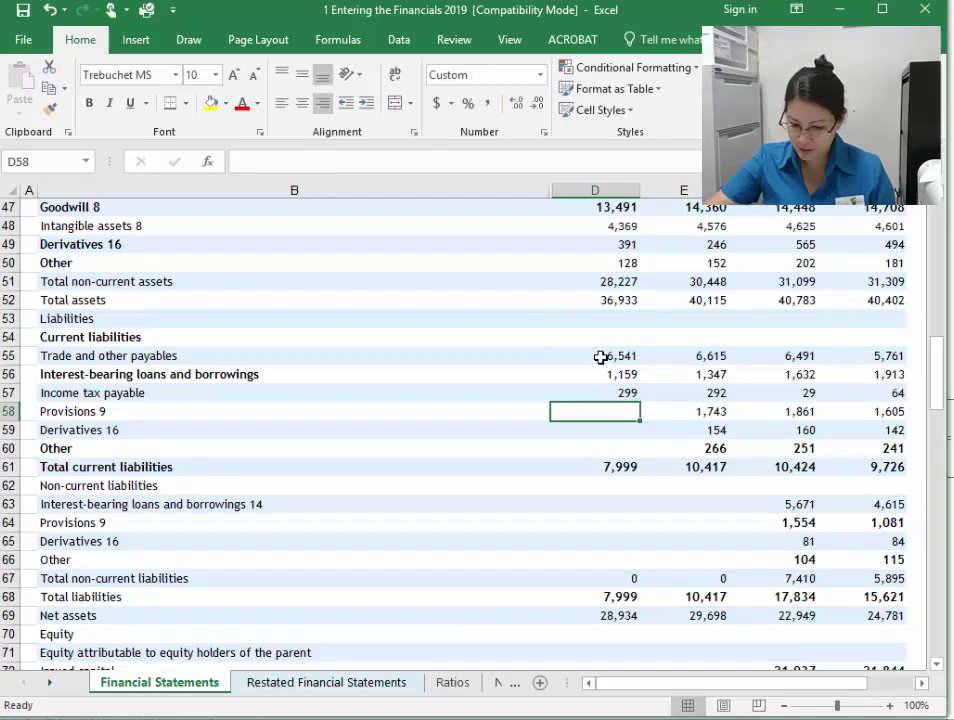
Step: Complete the 2018 current liabilities in D58:D60 with provisions 1,726, derivatives 16 and other 284
text(1,726)
key(Return)
text(16)
key(Return)
text(284)
key(Return)
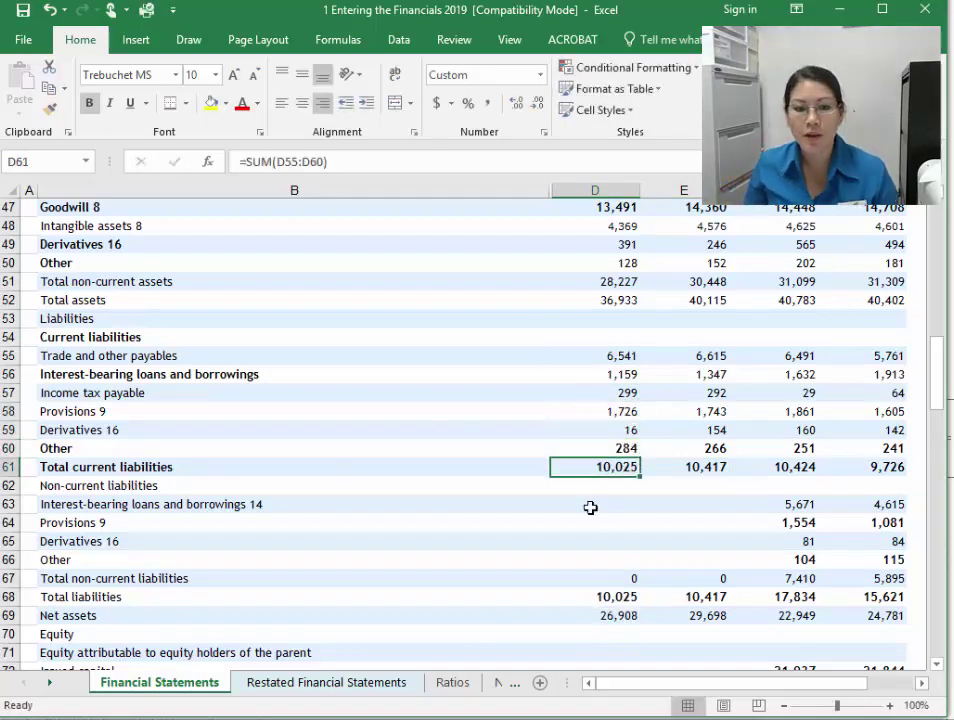
Step: Review the non-current liabilities labels in column B, starting with interest-bearing loans and borrowings
key(Down)
click(128, 490)
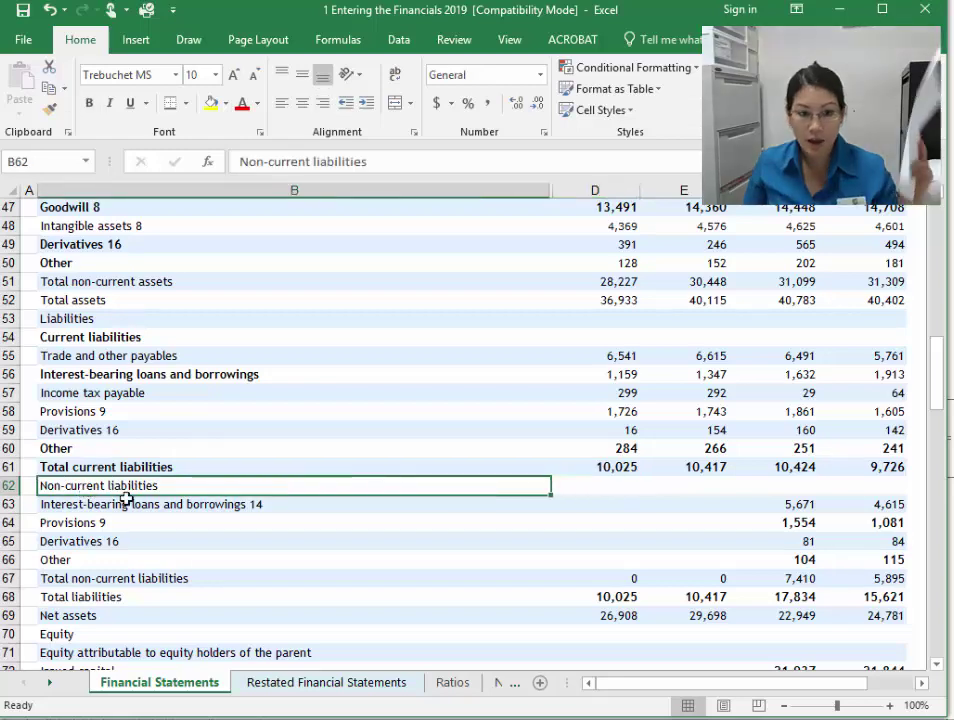
click(168, 504)
scroll(168, 504, down, 3)
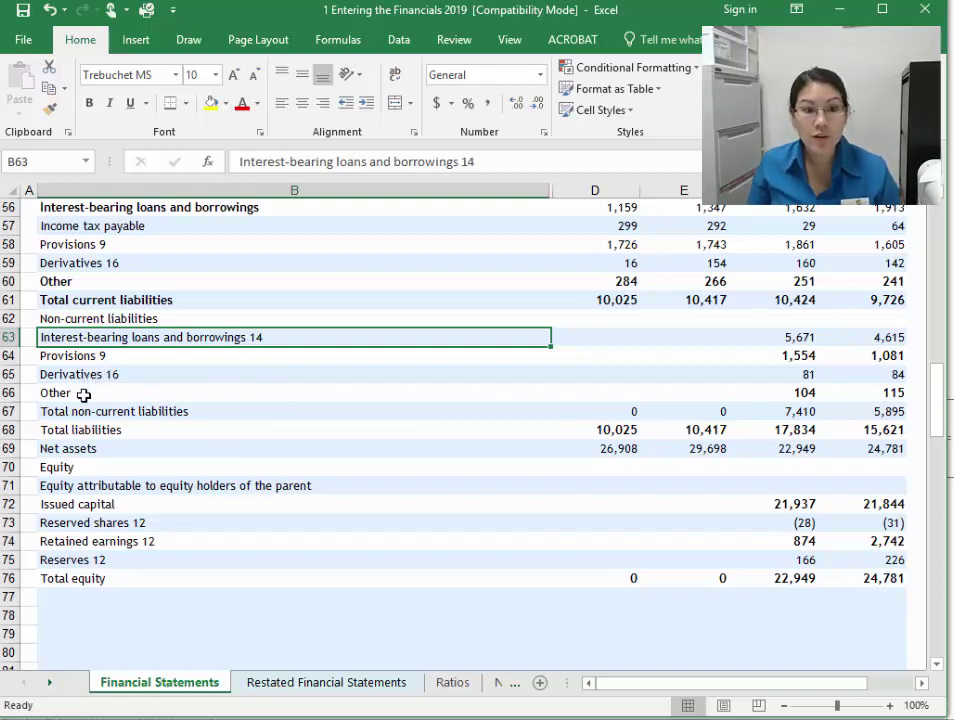
Step: Enter the 2017 non-current liabilities in E63:E66: interest-bearing loans and borrowings 4,066, provisions 1,511, derivatives 24, other 156
click(697, 335)
text(4066)
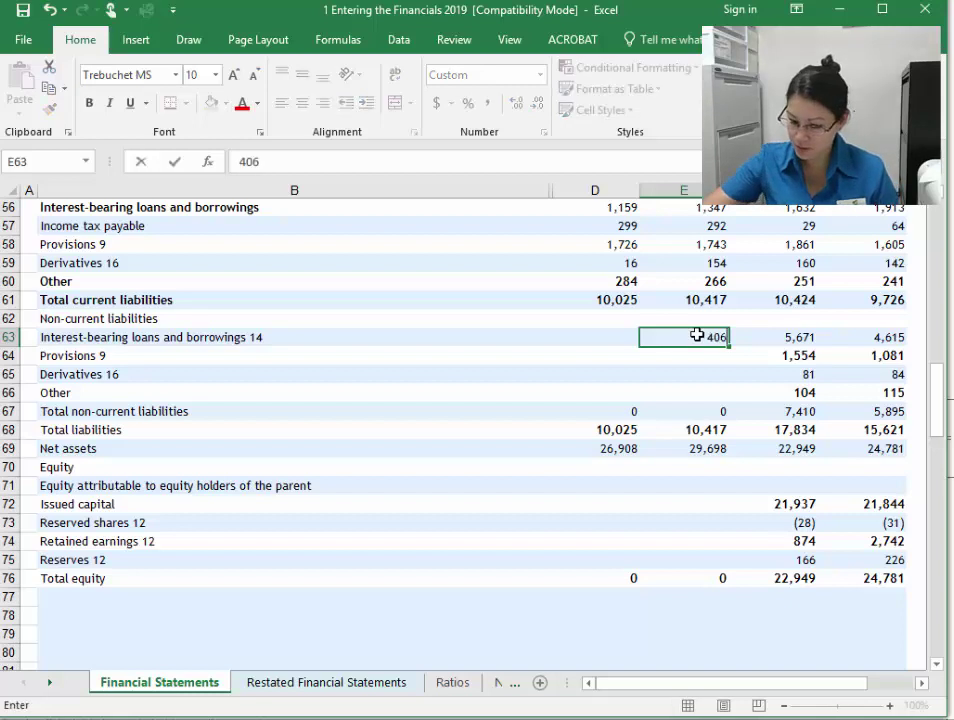
key(Return)
text(1511)
key(Return)
text(24)
key(Return)
text(156)
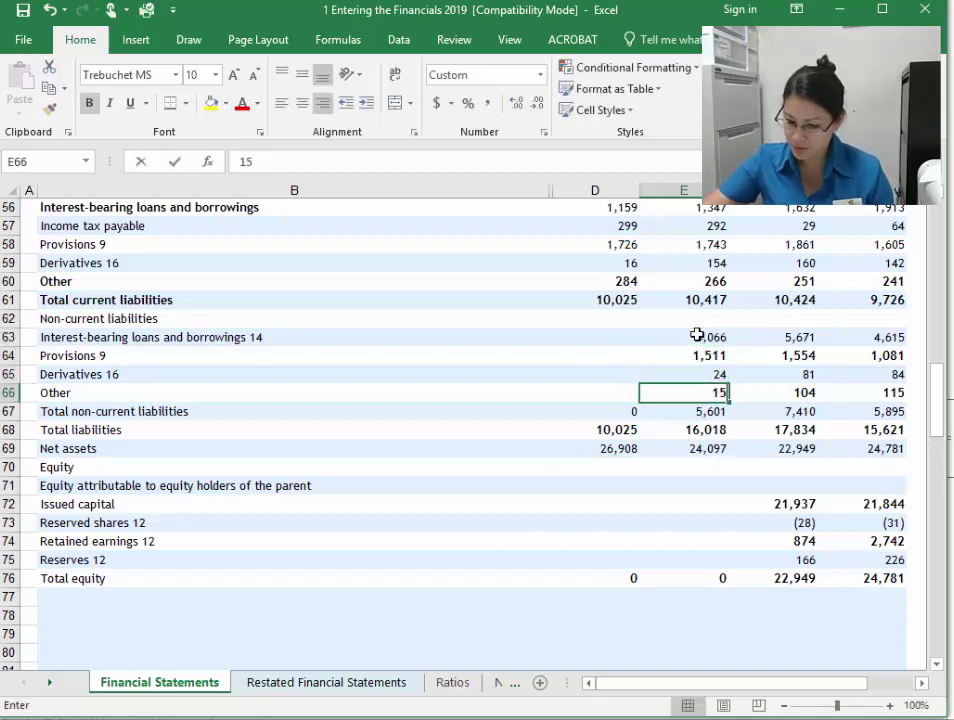
key(Return)
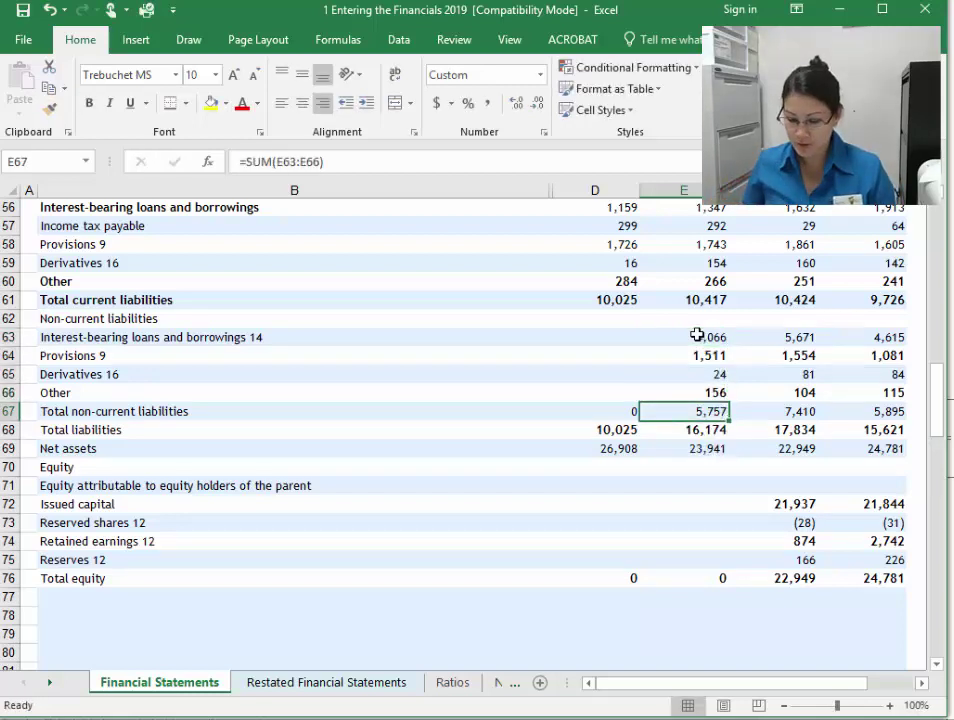
Step: Check the 2017 total liabilities and net assets in E68:E69 against the annual report's balance sheet
click(695, 431)
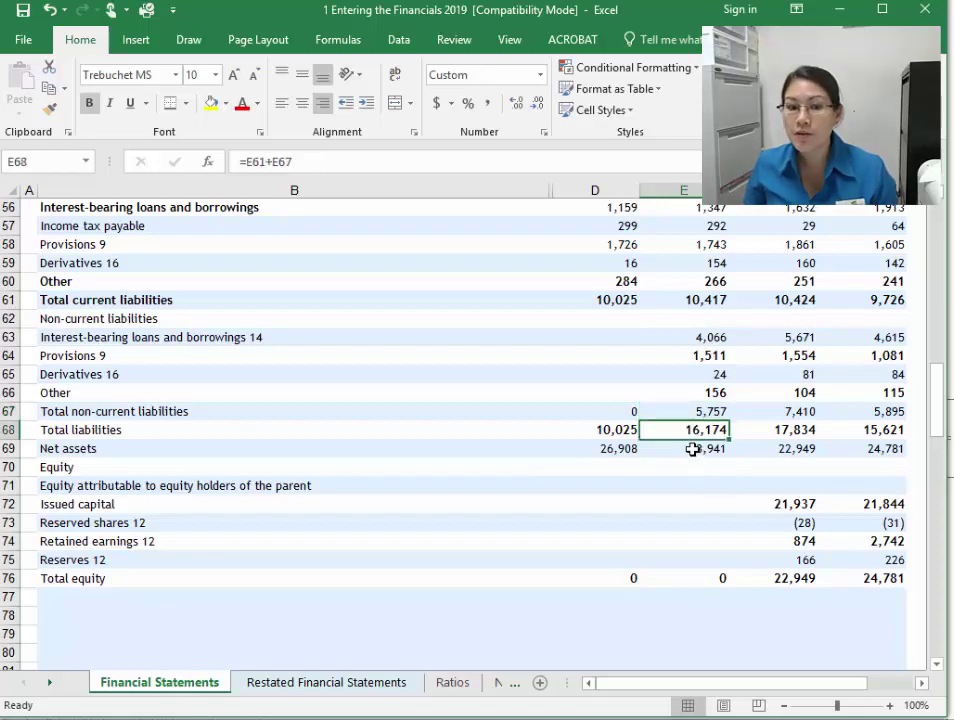
click(693, 450)
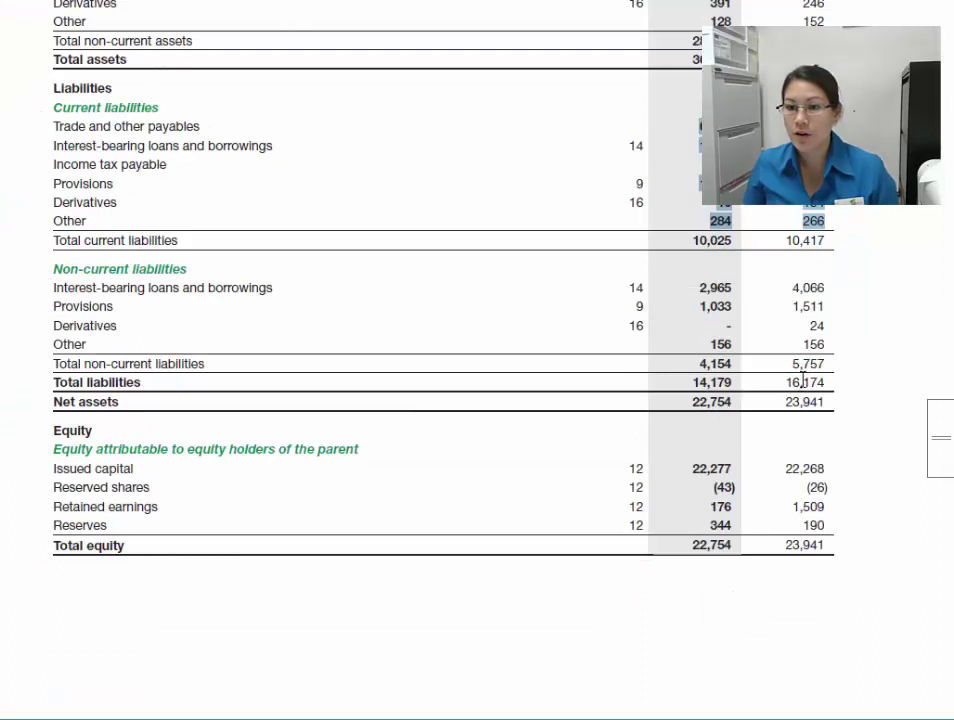
drag(789, 382, 820, 401)
Step: Enter the 2018 non-current liabilities from the report: interest-bearing loans 2,965 in D63, provisions 1,033 in D64 and other 156 in D66
drag(700, 287, 731, 343)
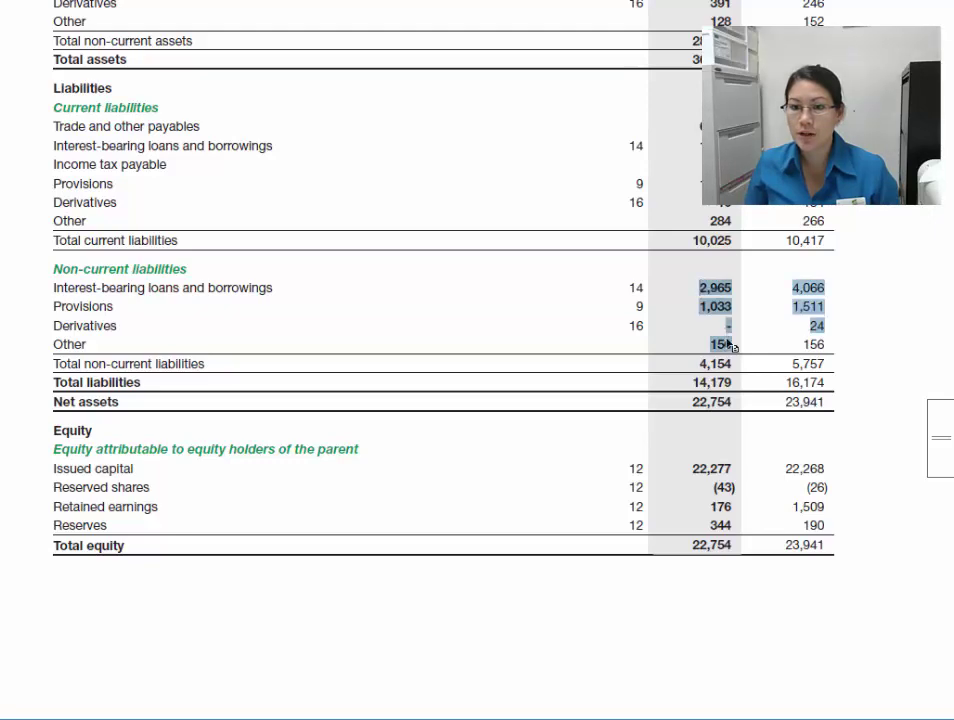
click(731, 343)
key(alt+Tab)
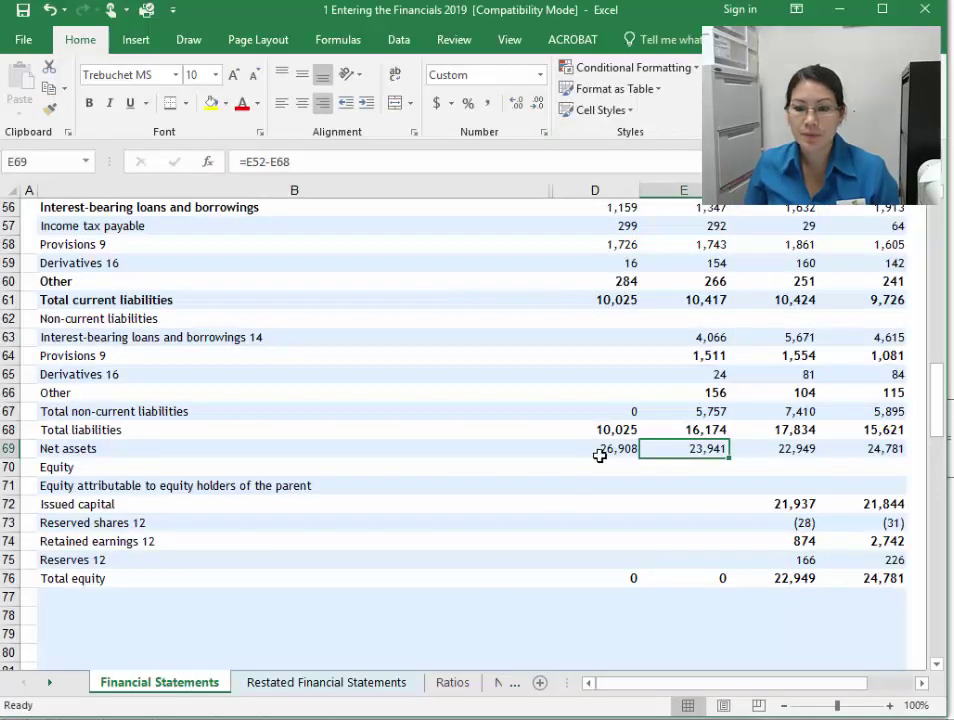
click(622, 339)
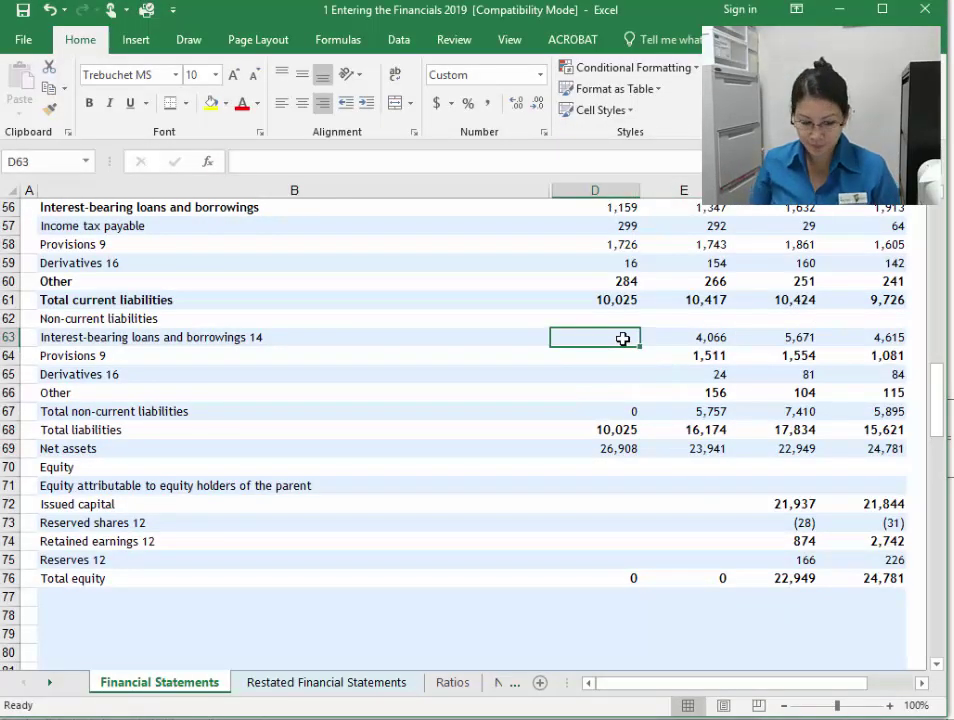
text(2,965)
key(Return)
text(1,0)
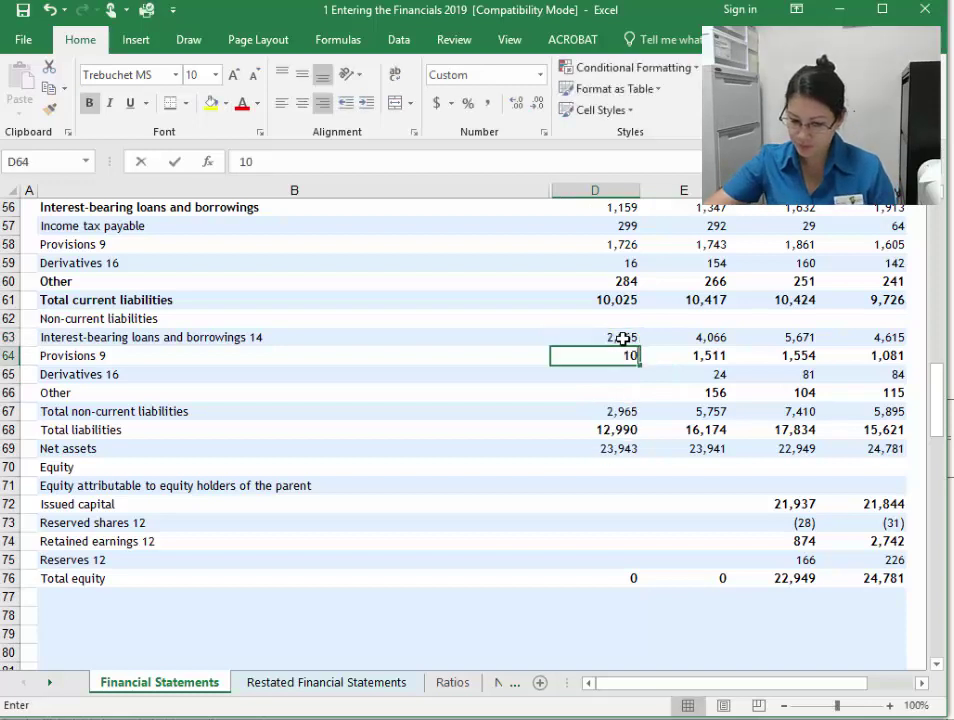
text(33)
key(Return)
key(Return)
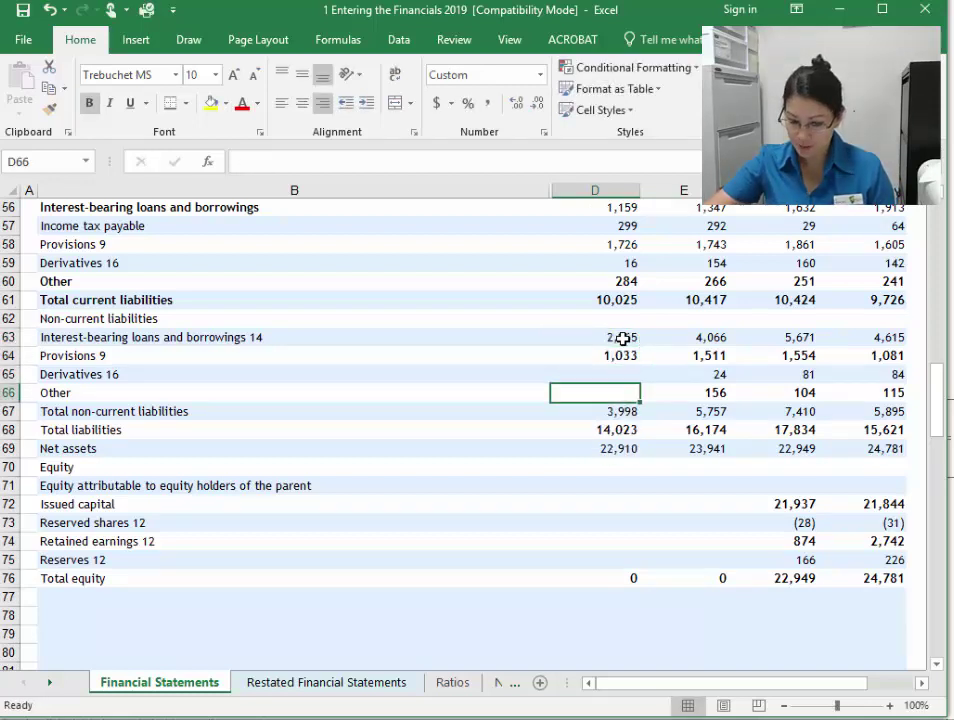
text(156)
key(Return)
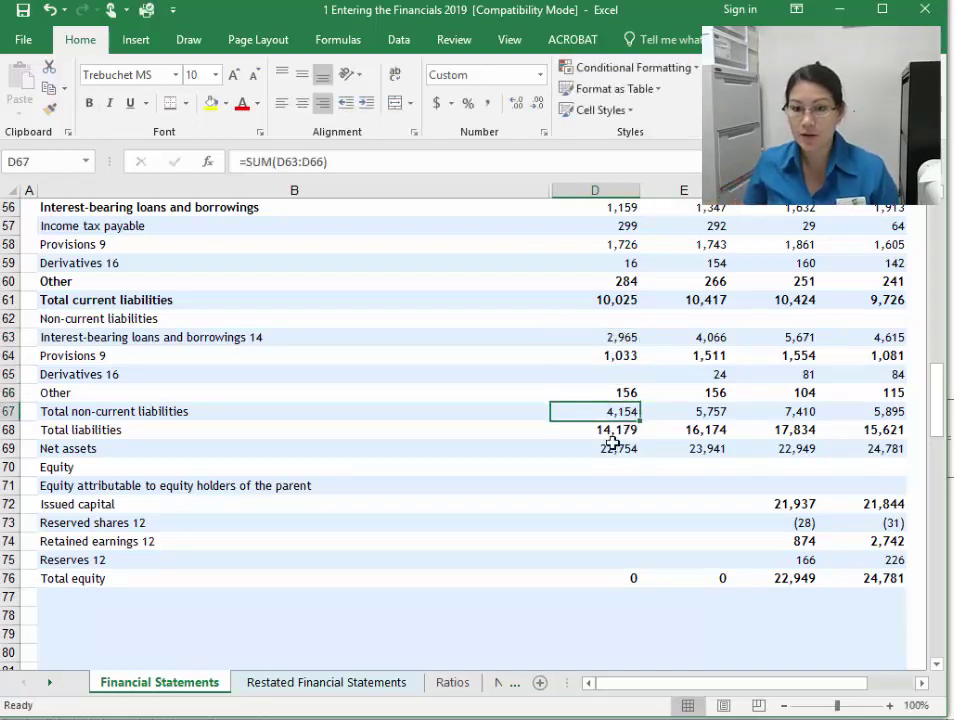
Step: Check the 2018 total liabilities and net assets in D68:D69 against the annual report's balance sheet
key(alt+Tab)
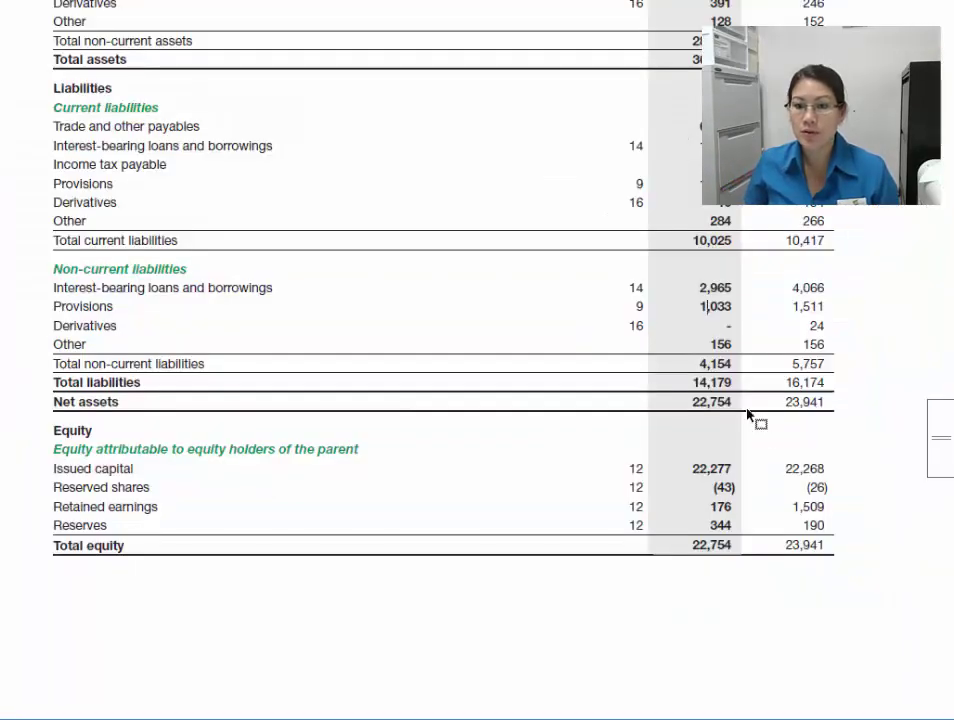
drag(699, 356, 722, 383)
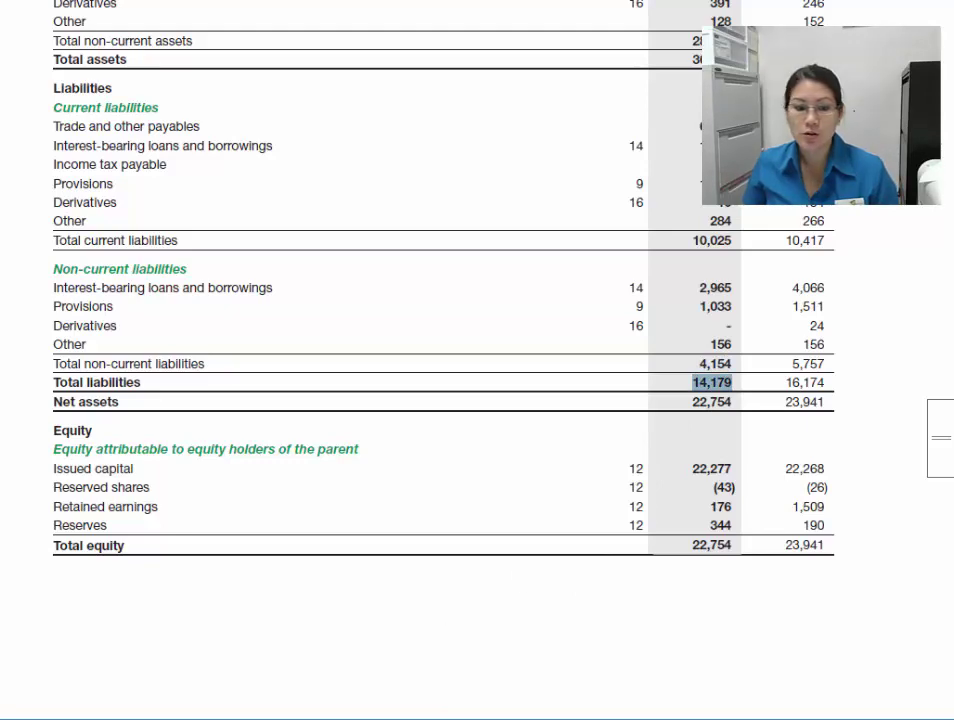
key(alt+Tab)
click(603, 429)
click(601, 446)
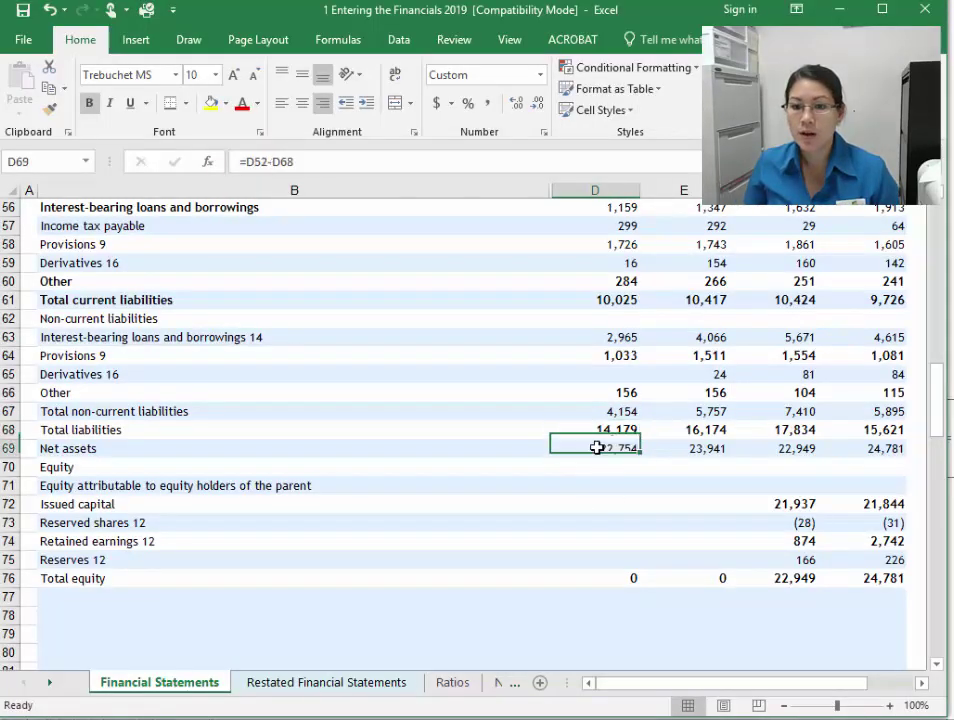
Step: Enter the 2017 equity figures in E72:E75: issued capital 22,268, reserved shares -26, retained earnings 1,509 and reserves 190
click(573, 500)
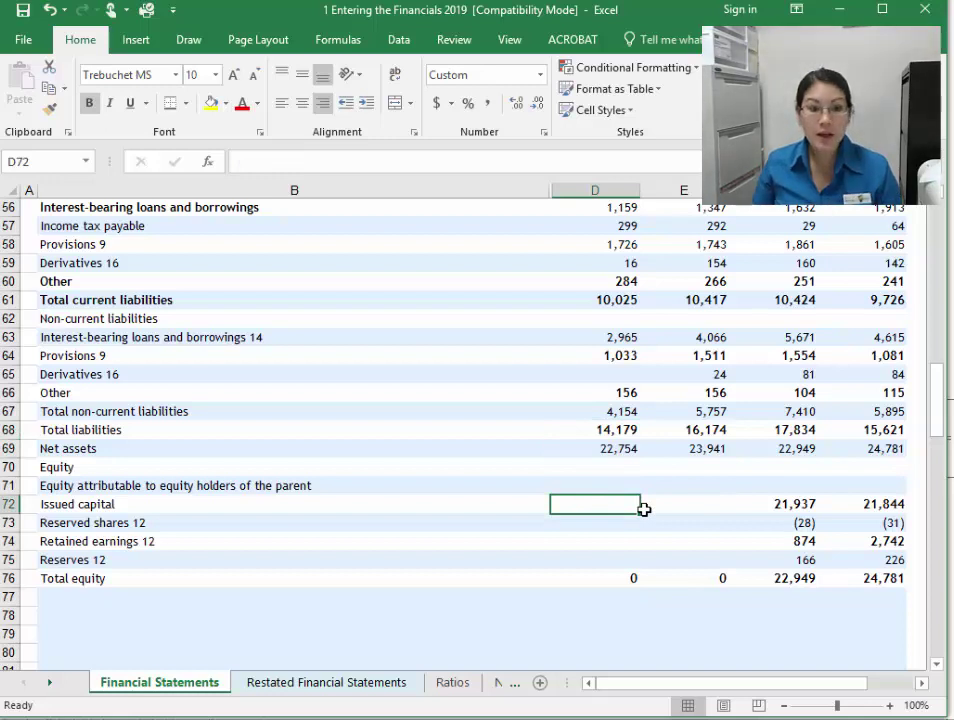
click(120, 545)
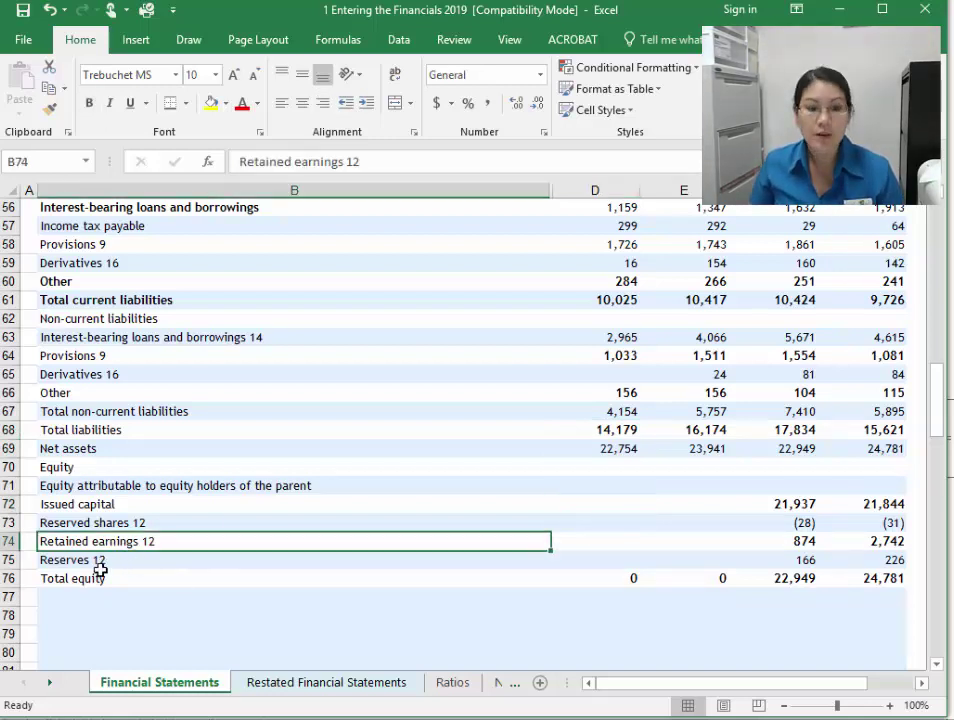
click(101, 564)
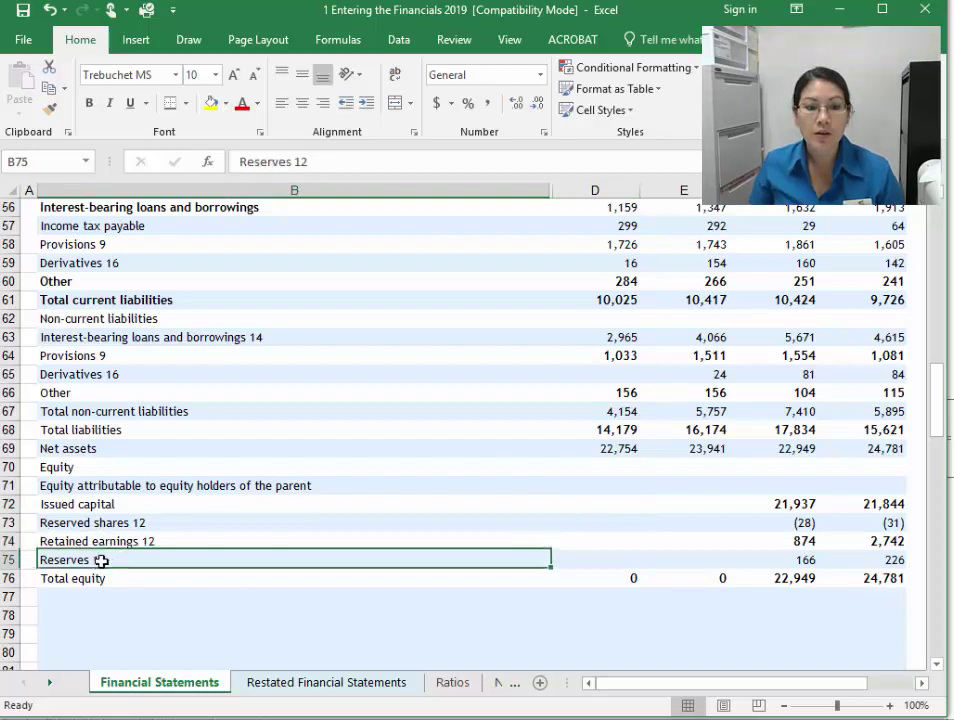
click(700, 501)
text(22)
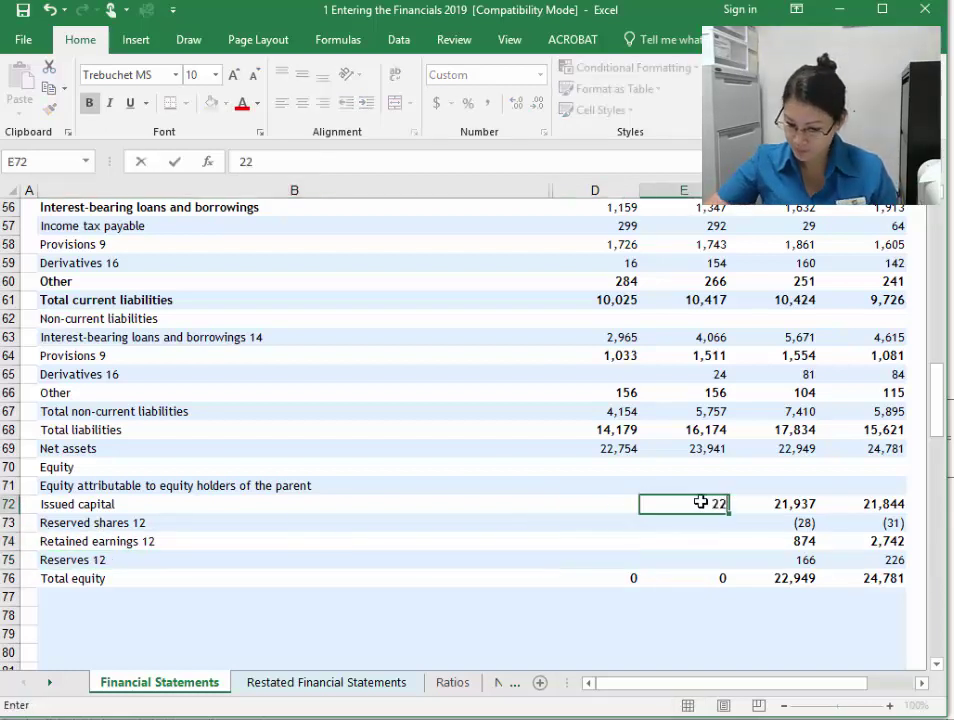
text(,268)
key(Return)
text(-26)
key(Return)
text(1509)
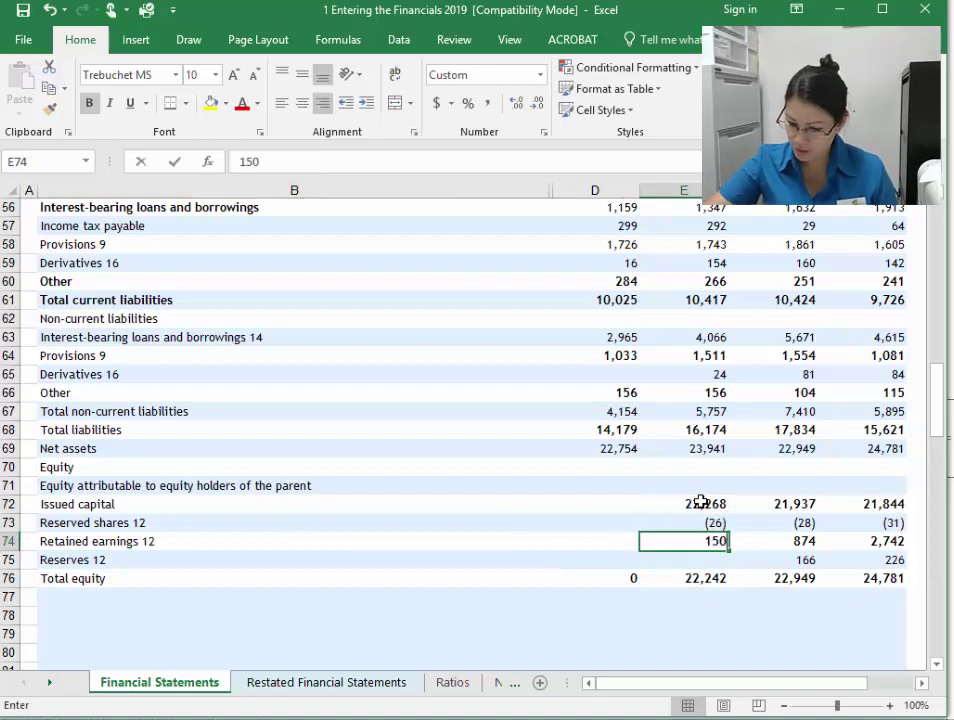
key(Return)
text(190)
key(Return)
Step: Enter the 2018 equity figures in D72:D75: issued capital 22,277, reserved shares -43, retained earnings 176, reserves 344, and compare total equity with net assets
click(608, 501)
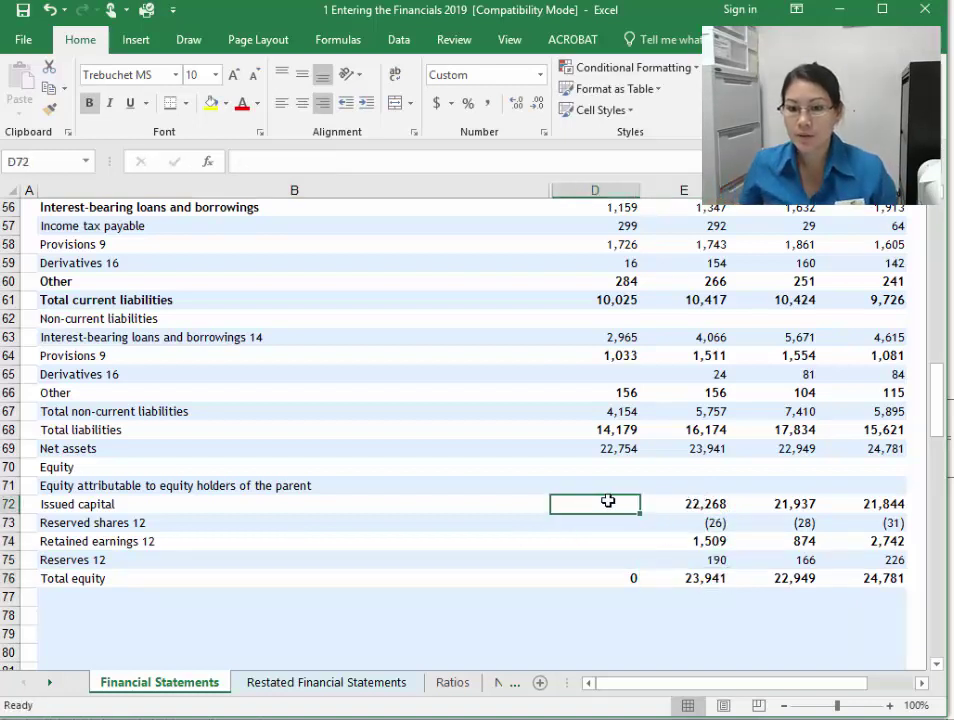
text(2)
text(2,27)
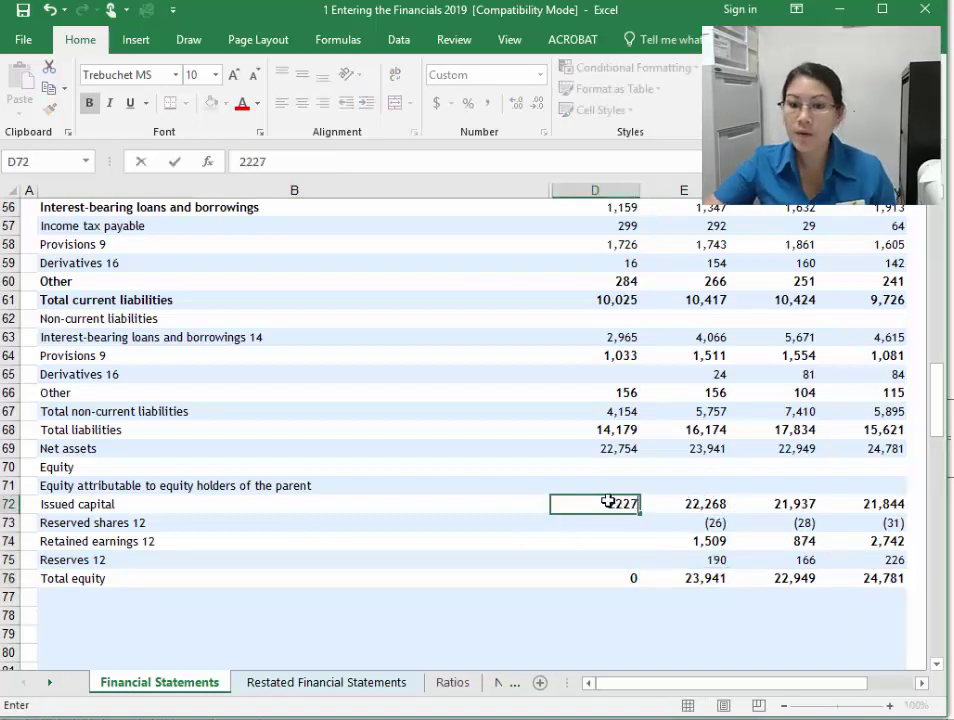
text(7)
key(Return)
text(-43)
key(Return)
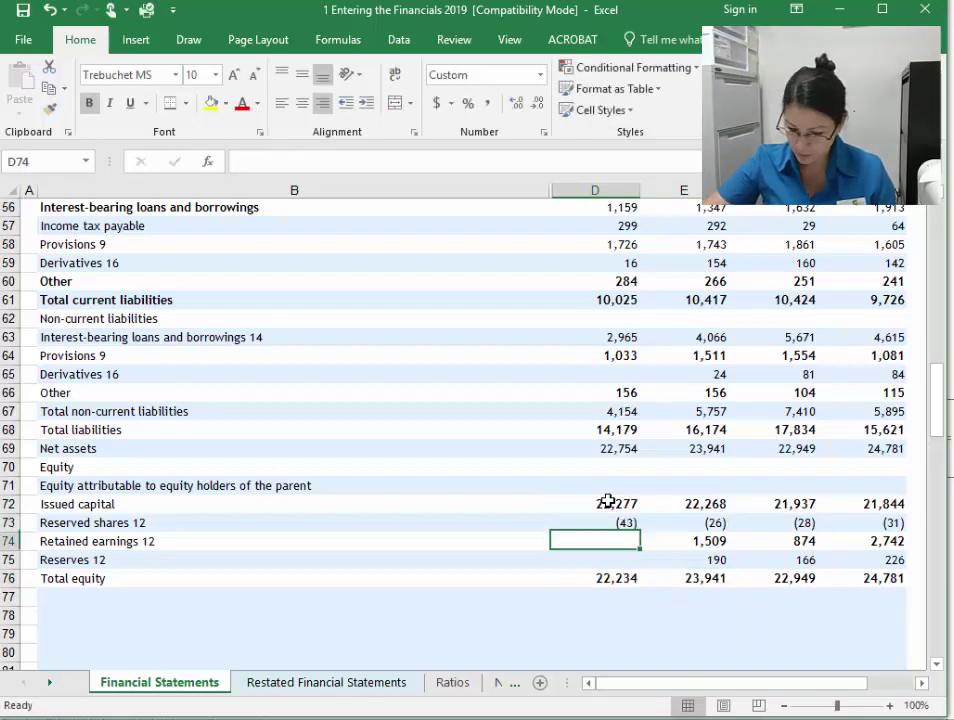
text(176)
key(Return)
text(344)
key(Return)
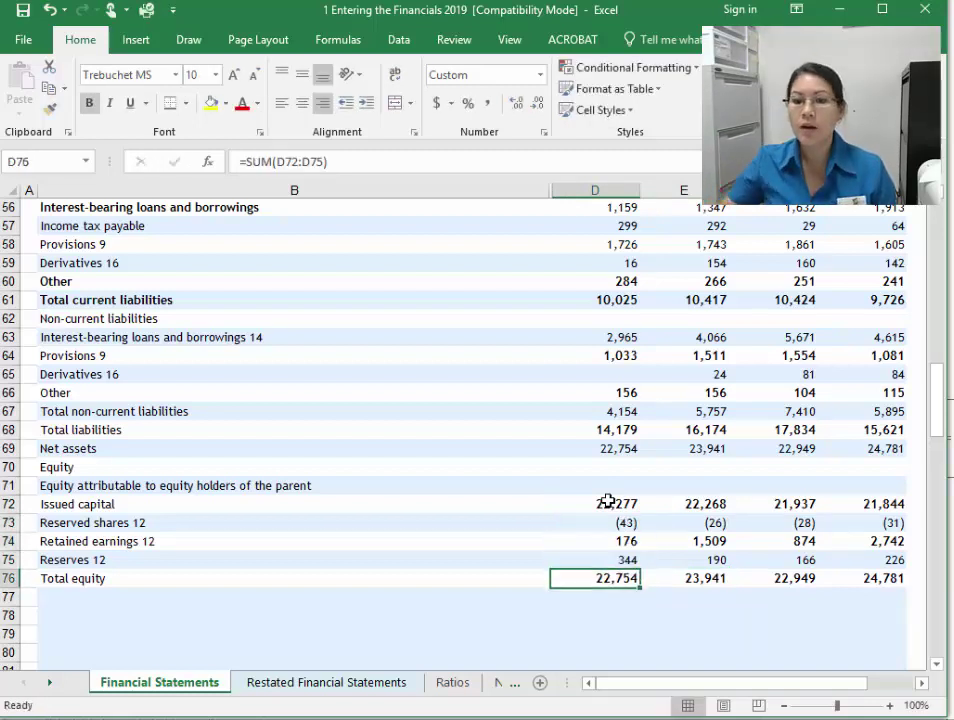
click(637, 456)
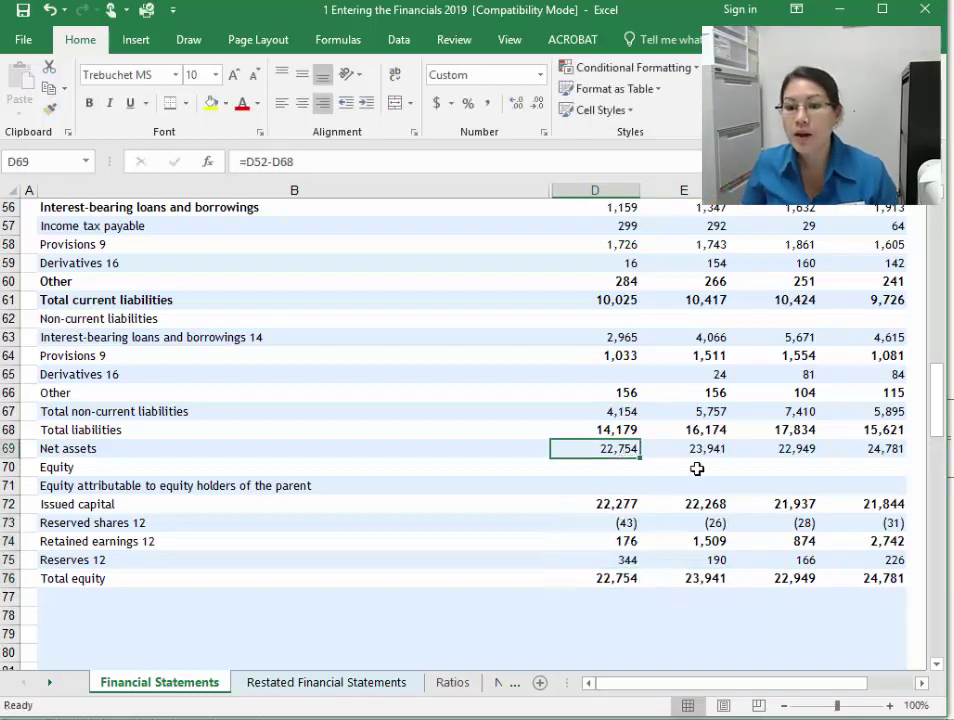
Step: Remove the note number from the non-current interest-bearing loans and borrowings label in B63
click(176, 331)
click(476, 161)
key(BackSpace)
key(BackSpace)
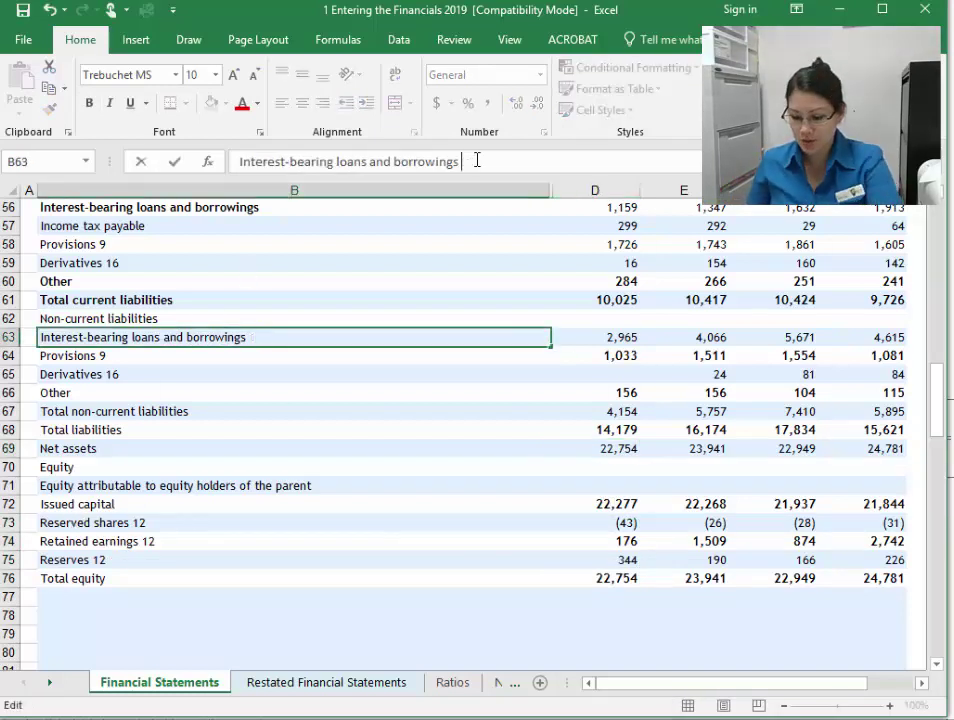
key(Return)
Step: Remove the note numbers from the current liabilities labels in B58:B59, leaving Provisions and Derivatives
click(146, 243)
click(383, 163)
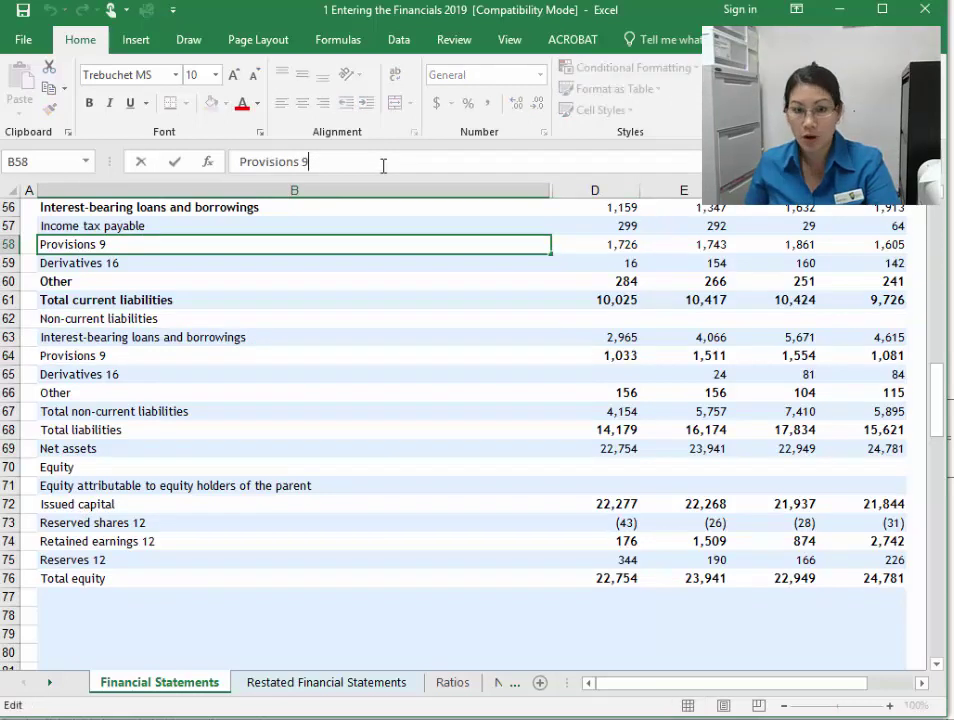
key(BackSpace)
key(BackSpace)
key(Return)
click(367, 162)
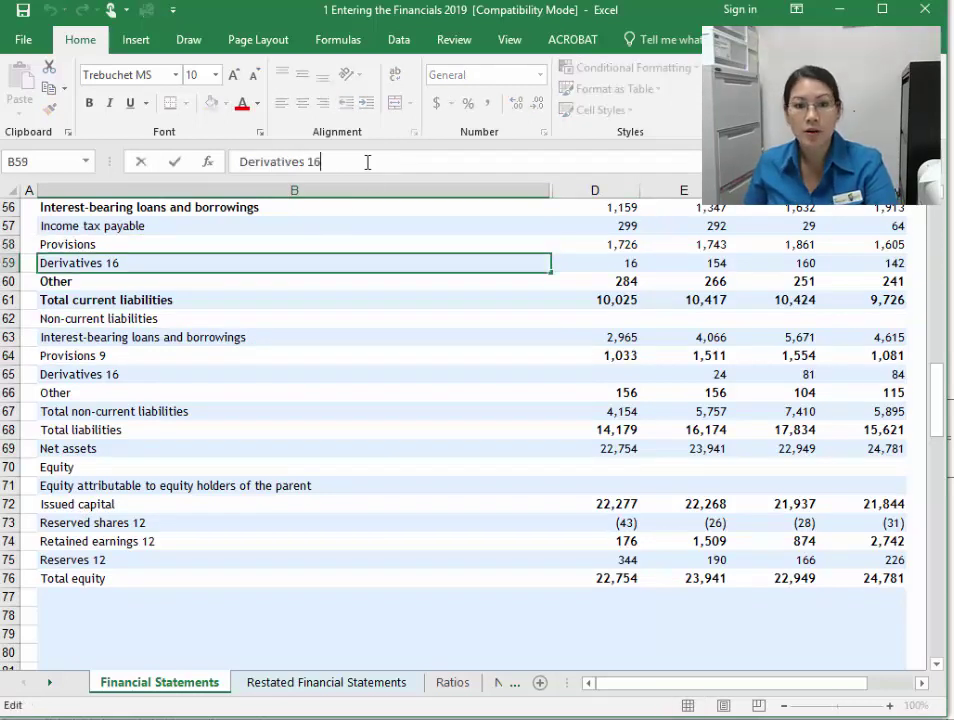
key(BackSpace)
key(BackSpace)
key(Return)
Step: Remove the note numbers from the equity labels in B73:B75, leaving Reserved shares, Retained earnings and Reserves
click(155, 524)
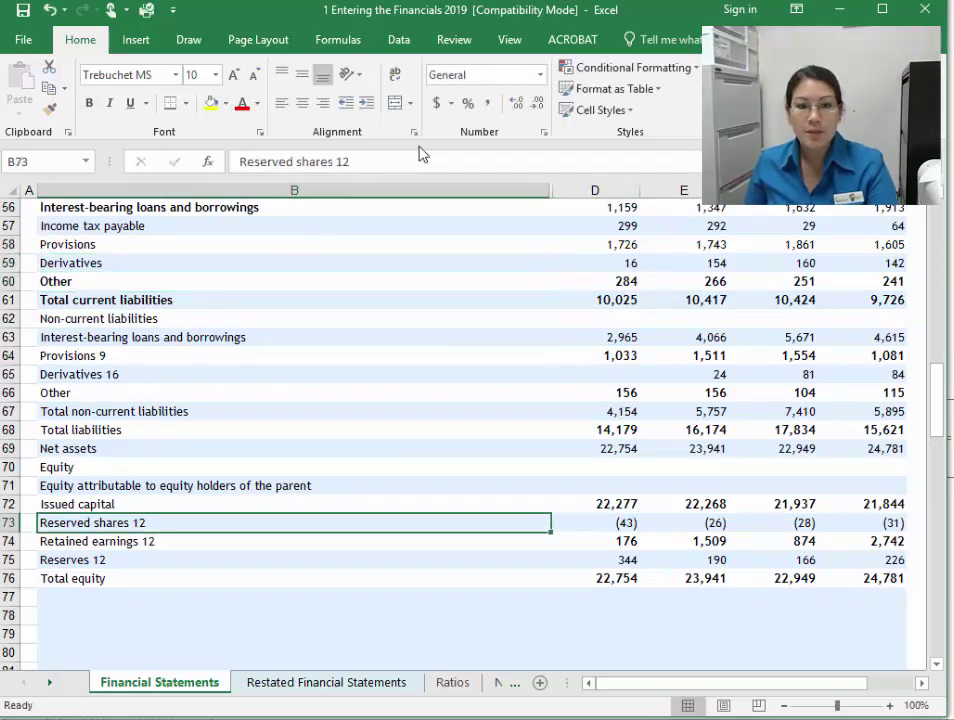
click(398, 162)
key(BackSpace)
key(BackSpace)
key(BackSpace)
key(Return)
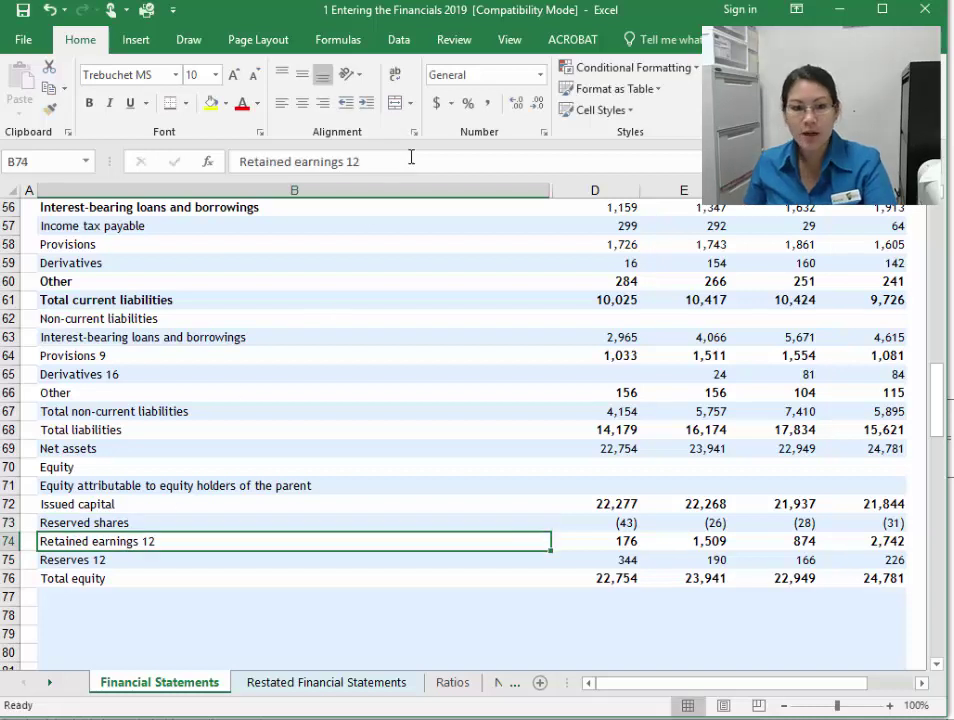
click(410, 161)
key(BackSpace)
key(BackSpace)
key(BackSpace)
key(Return)
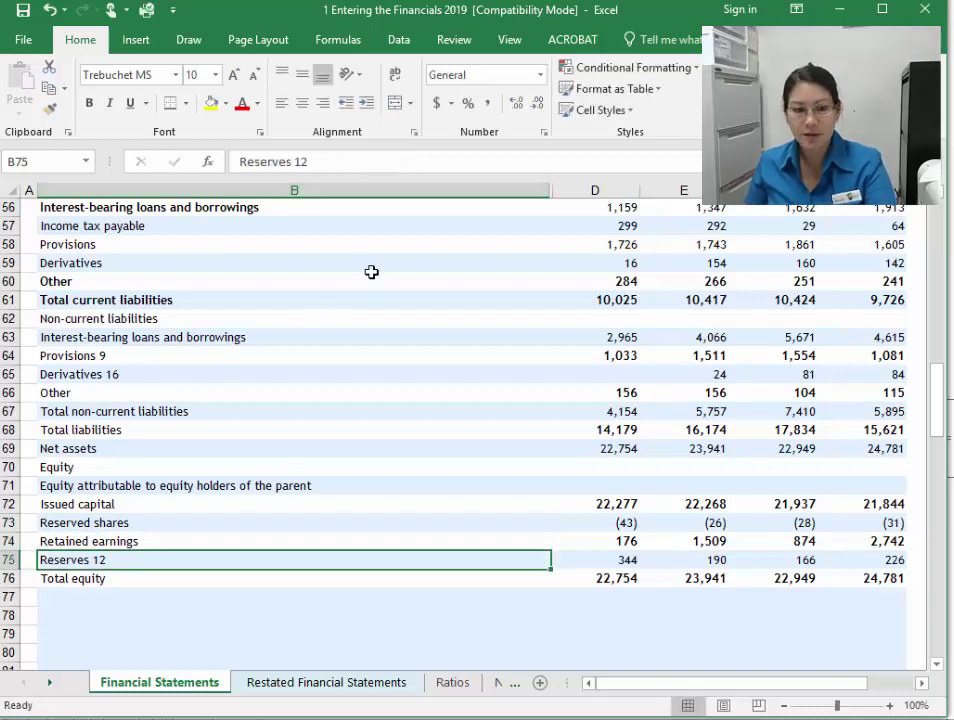
click(353, 169)
key(BackSpace)
key(BackSpace)
key(Return)
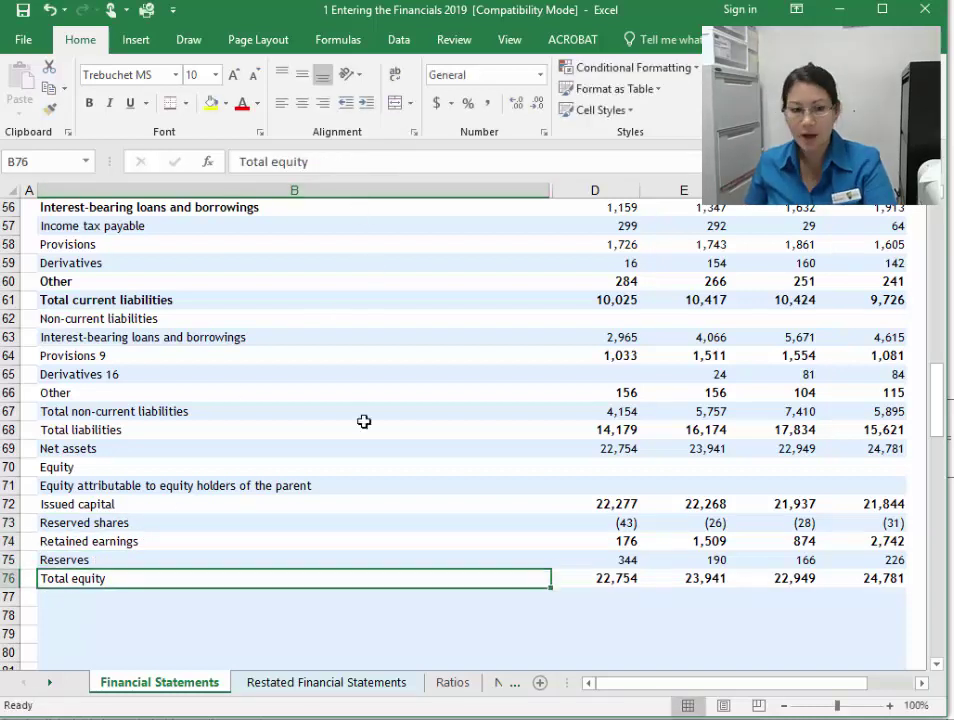
Step: Underline the Assets and Current assets headings in B33:B34
scroll(410, 430, up, 13)
scroll(195, 500, down, 2)
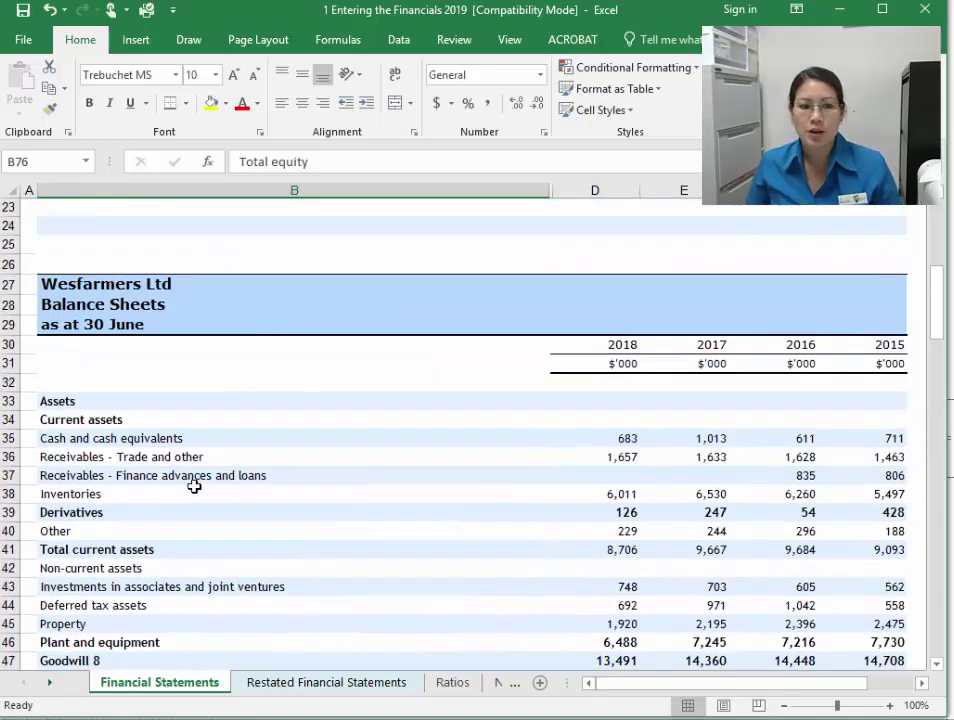
drag(72, 401, 66, 420)
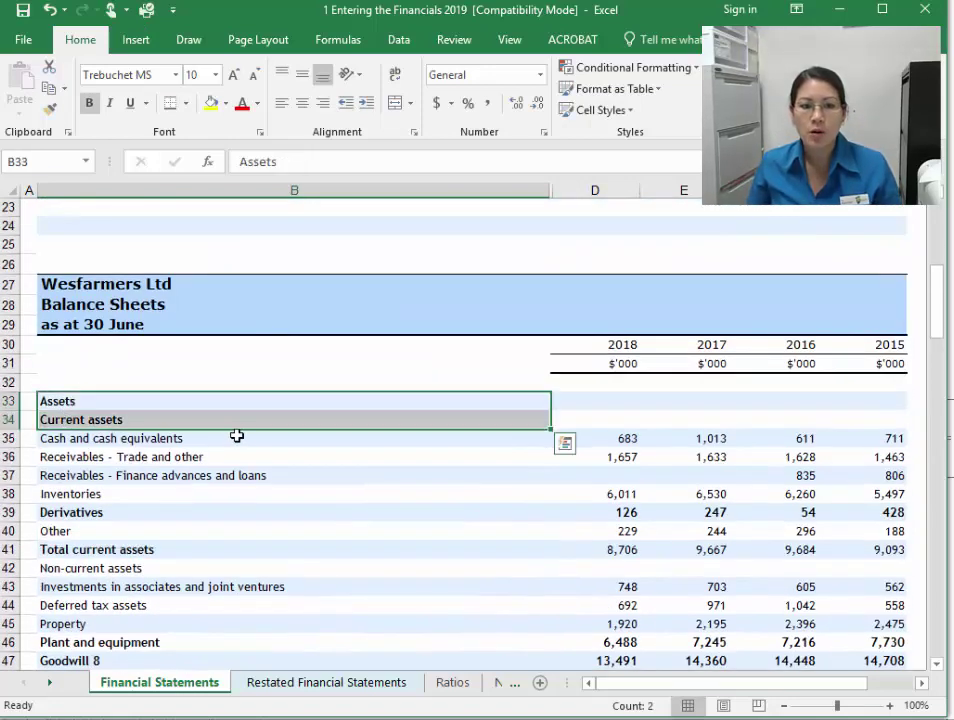
click(129, 103)
Step: Remove bold from the Derivatives label in B39 and the Total current assets label in B41, and italicise row 41
click(205, 513)
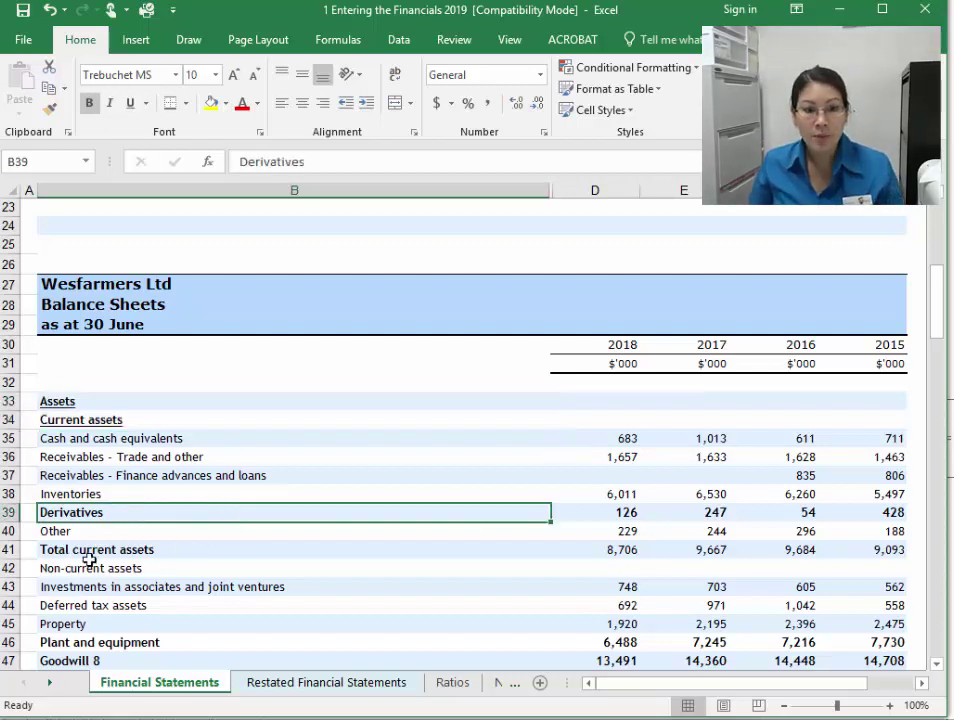
key(ctrl+b)
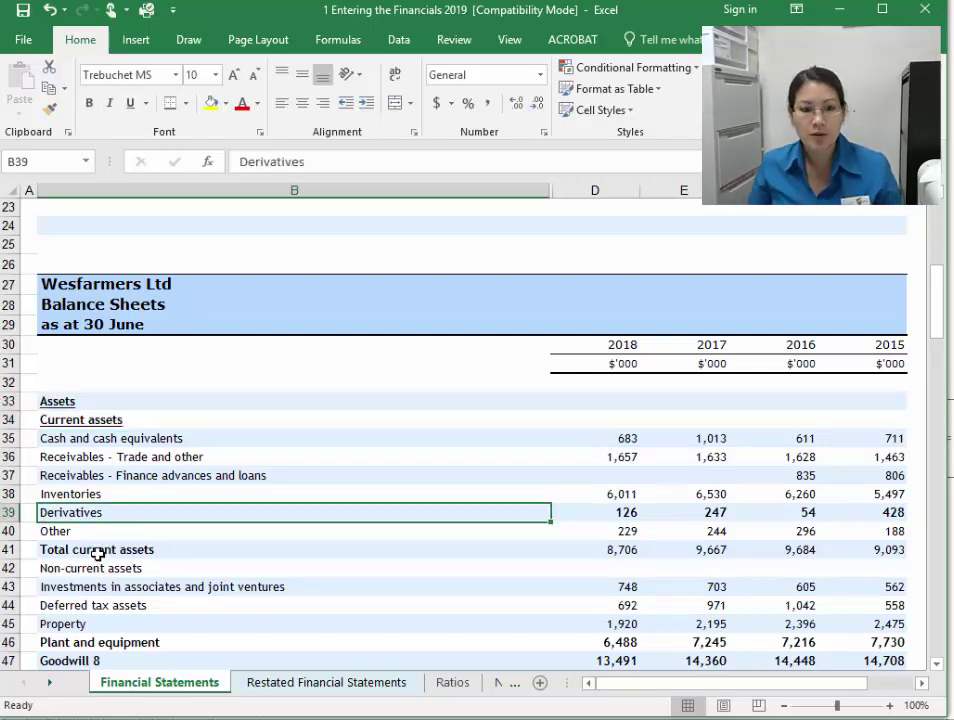
click(129, 552)
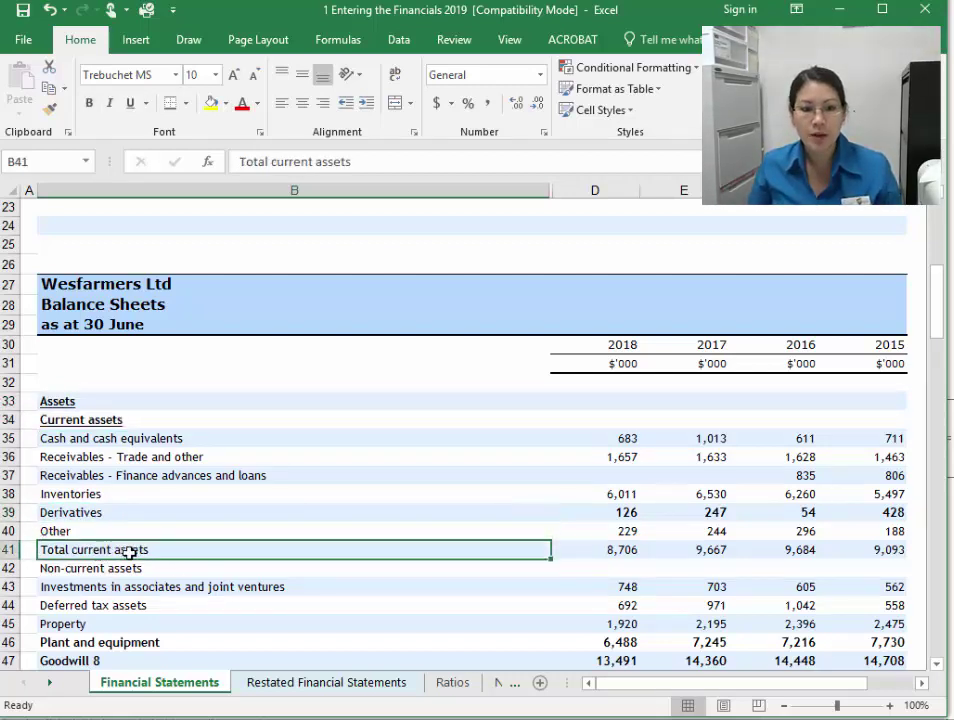
click(13, 549)
key(ctrl+i)
click(50, 514)
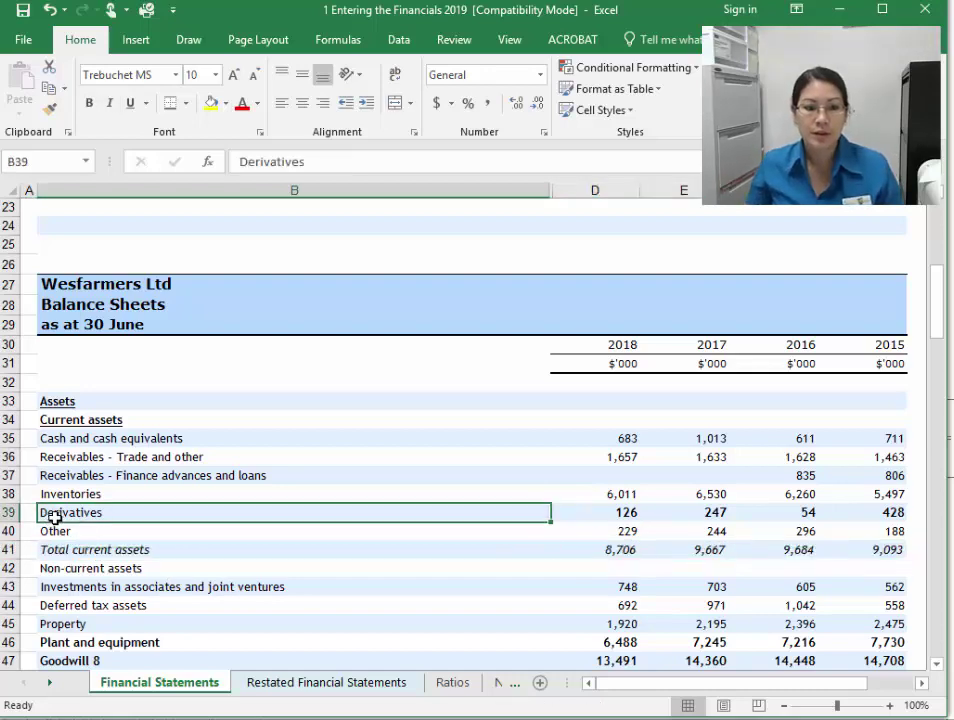
Step: Remove bold from the derivatives figures in row 39, the figures in rows 46 and 47, and the labels in B46:B50
scroll(80, 512, down, 2)
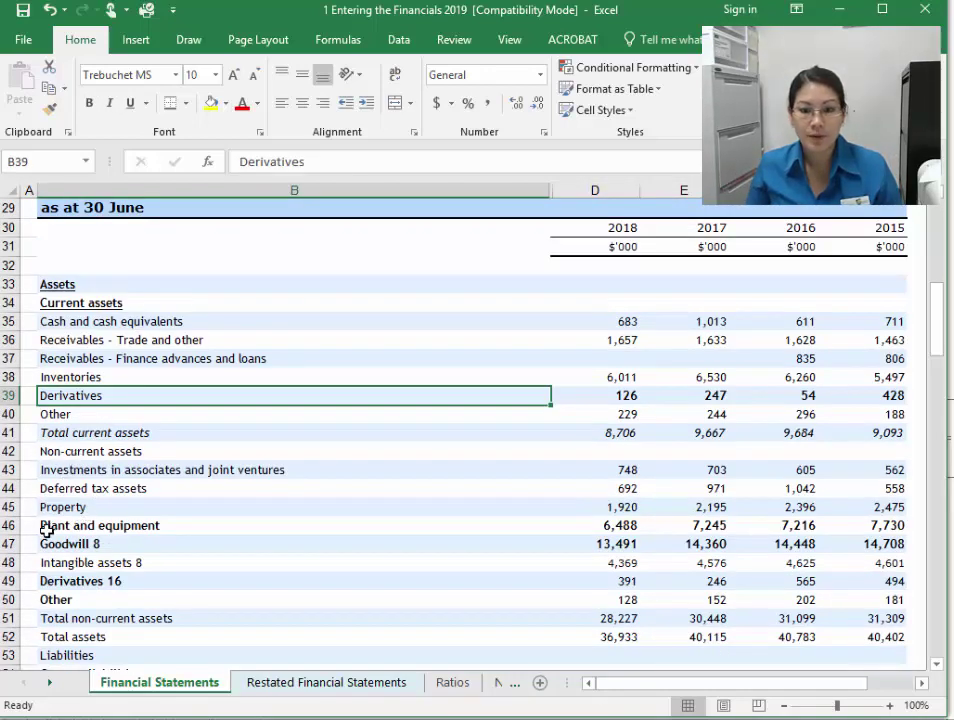
scroll(660, 364, down, 1)
drag(625, 337, 860, 337)
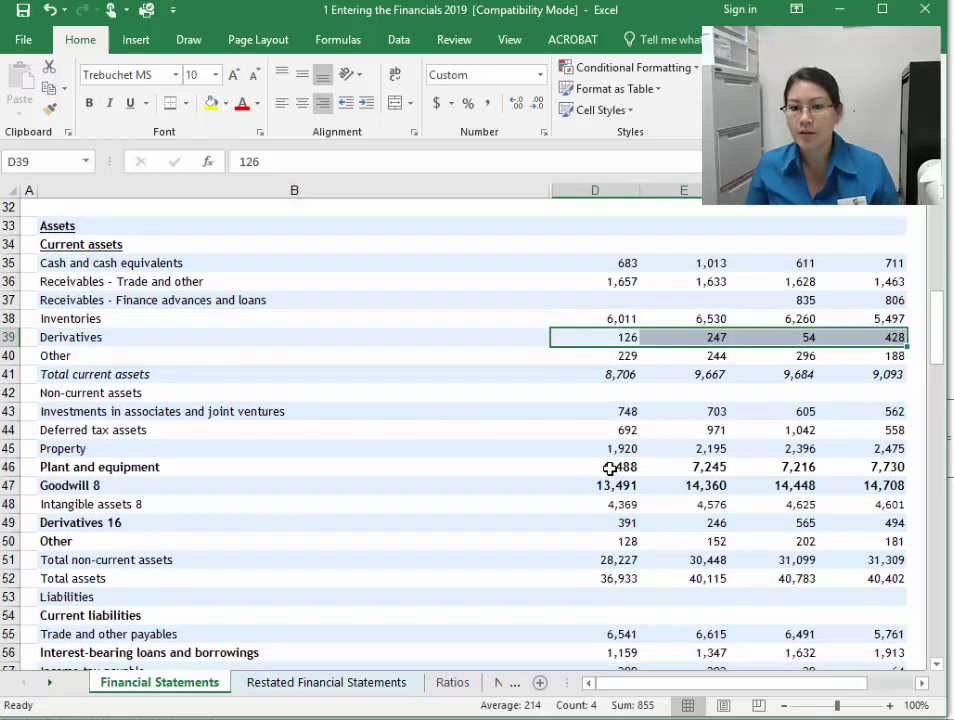
drag(607, 467, 835, 486)
drag(66, 467, 77, 536)
scroll(290, 534, down, 3)
scroll(178, 504, down, 3)
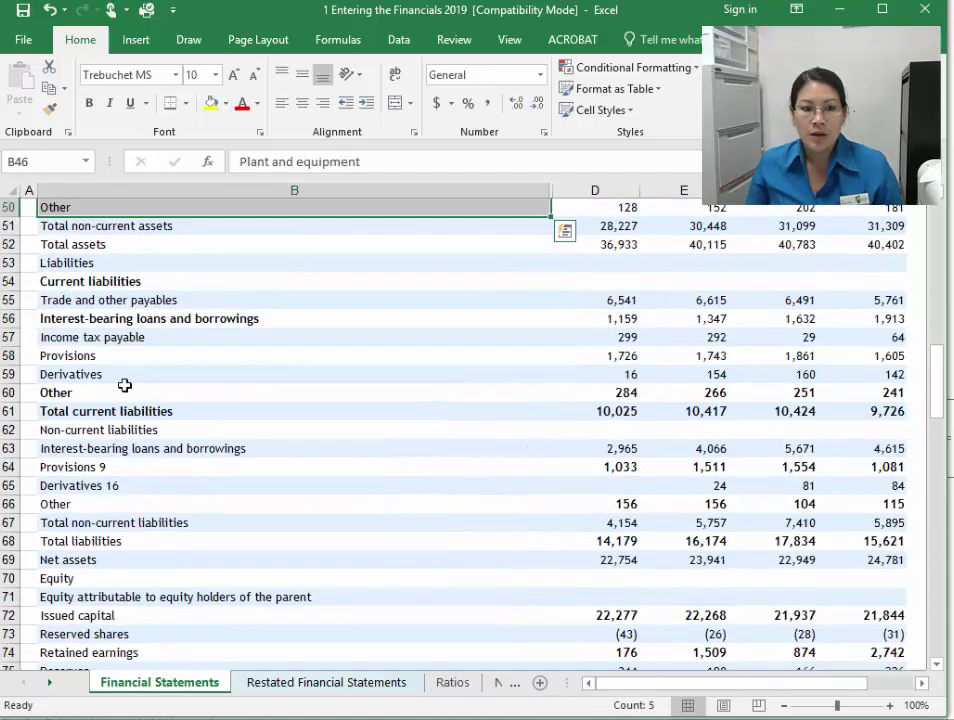
Step: Remove bold from the labels in B56 and B60:B68 and from the figures in rows 60 to 76
click(89, 322)
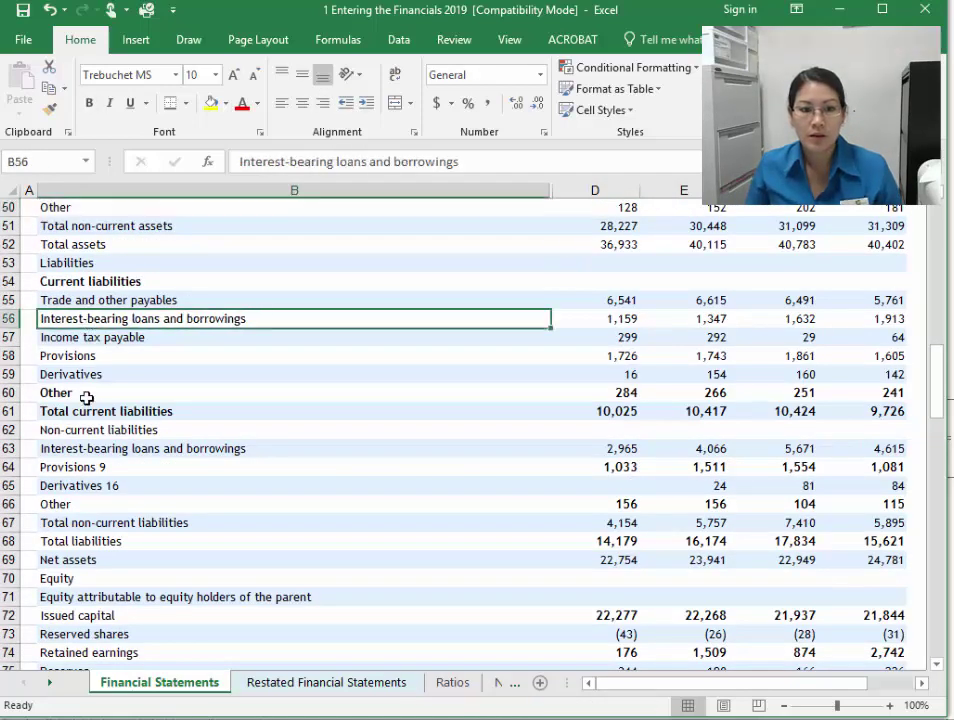
drag(85, 398, 120, 548)
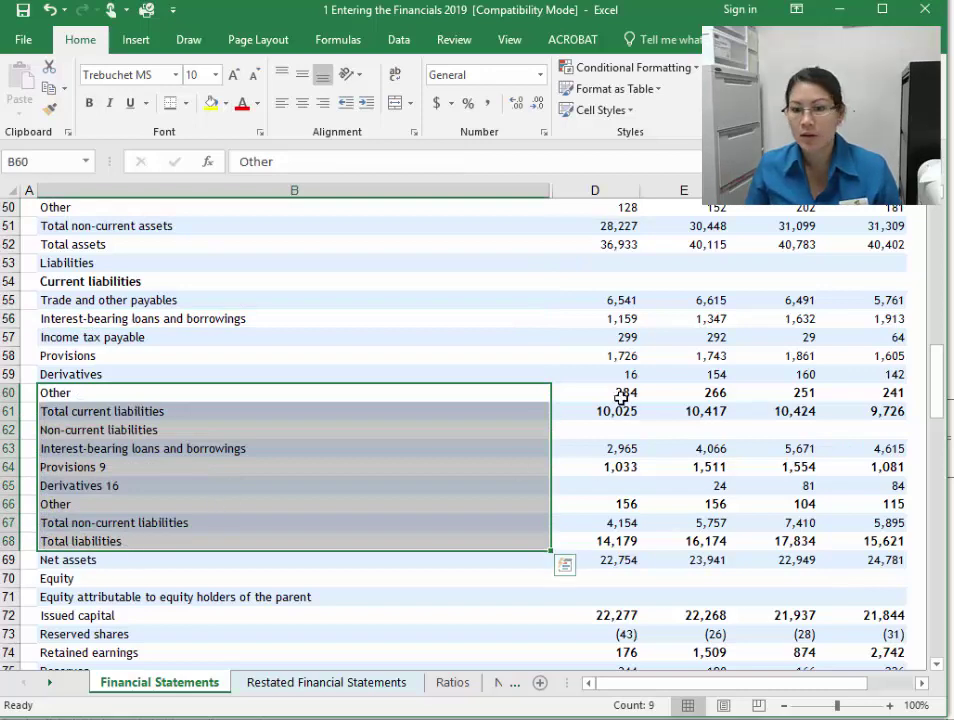
drag(622, 396, 835, 652)
scroll(690, 530, down, 5)
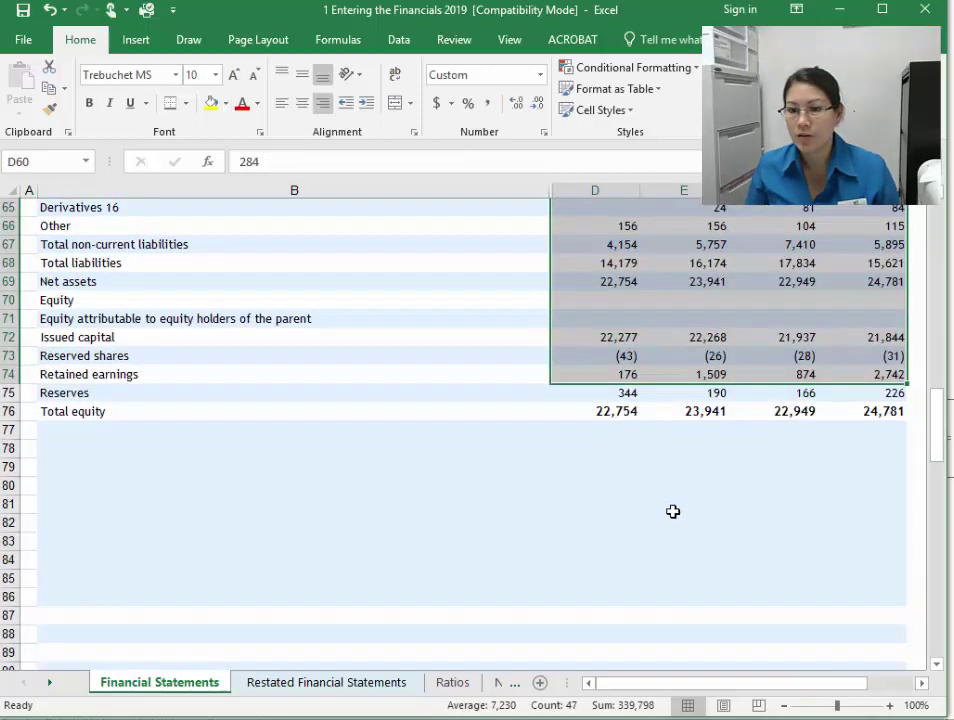
drag(611, 393, 815, 417)
click(600, 319)
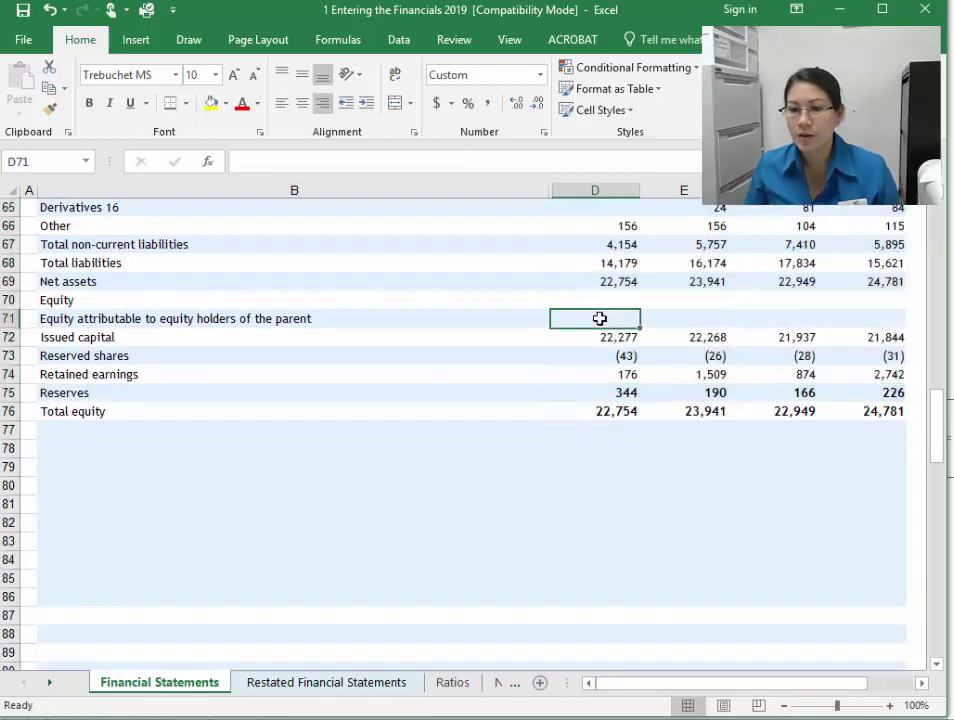
drag(617, 395, 862, 413)
click(658, 340)
Step: Add a bottom border beneath the Other current assets figures in row 40, across the 2018 to 2015 columns
scroll(660, 347, up, 14)
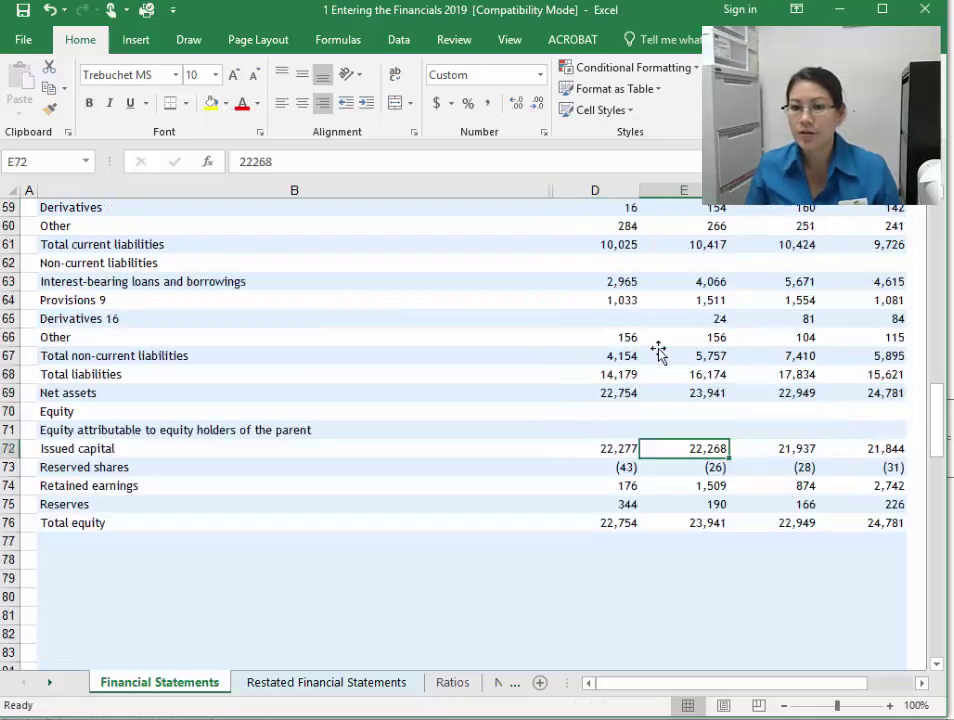
scroll(105, 400, down, 2)
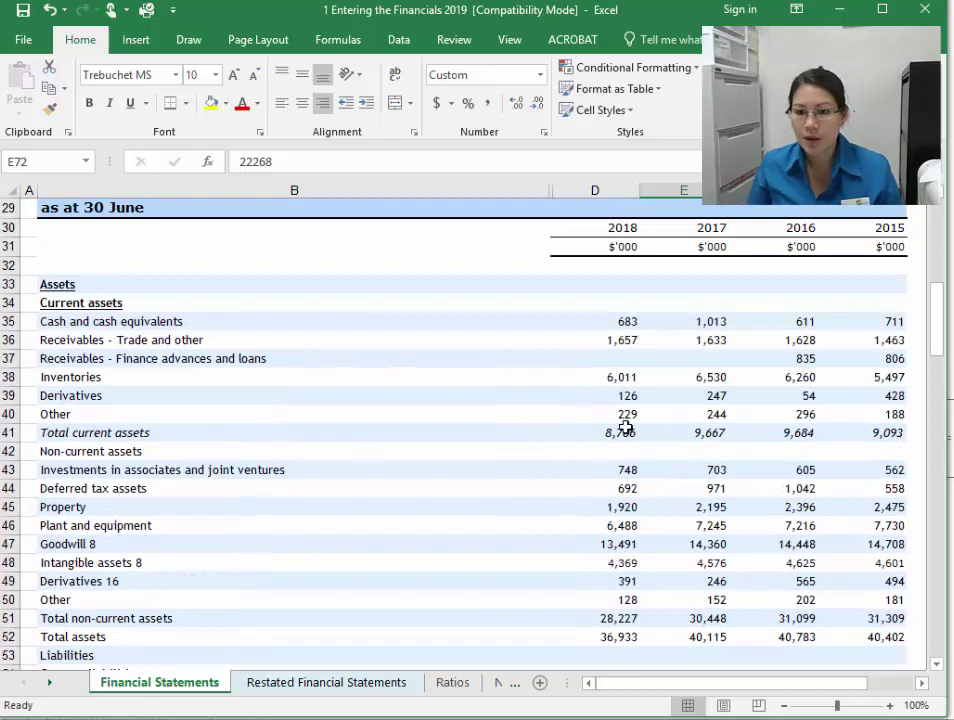
drag(622, 416, 856, 413)
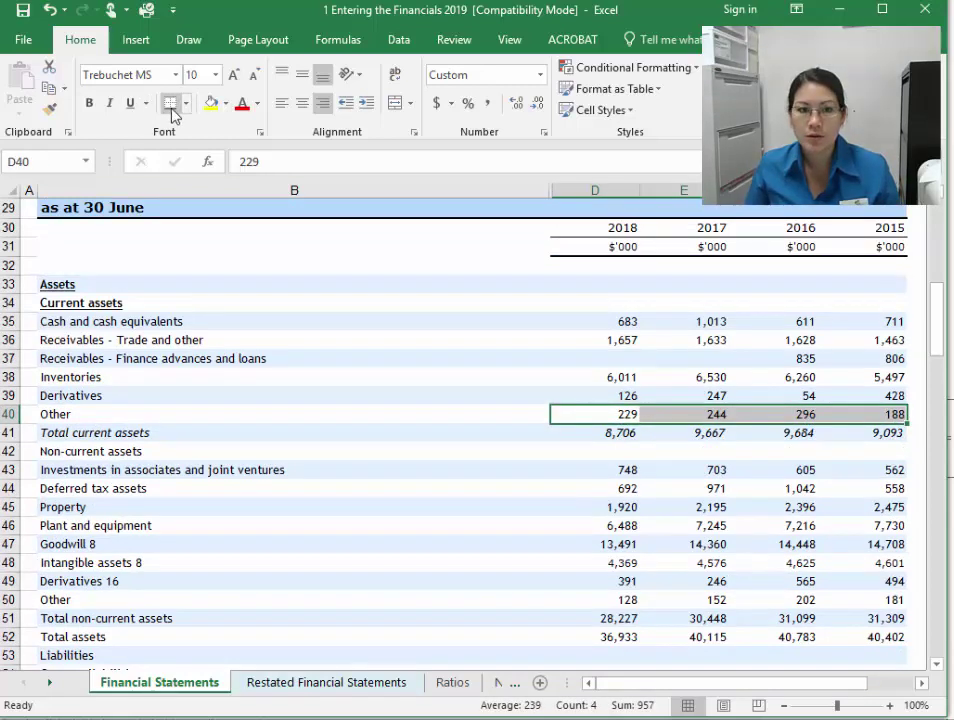
click(186, 103)
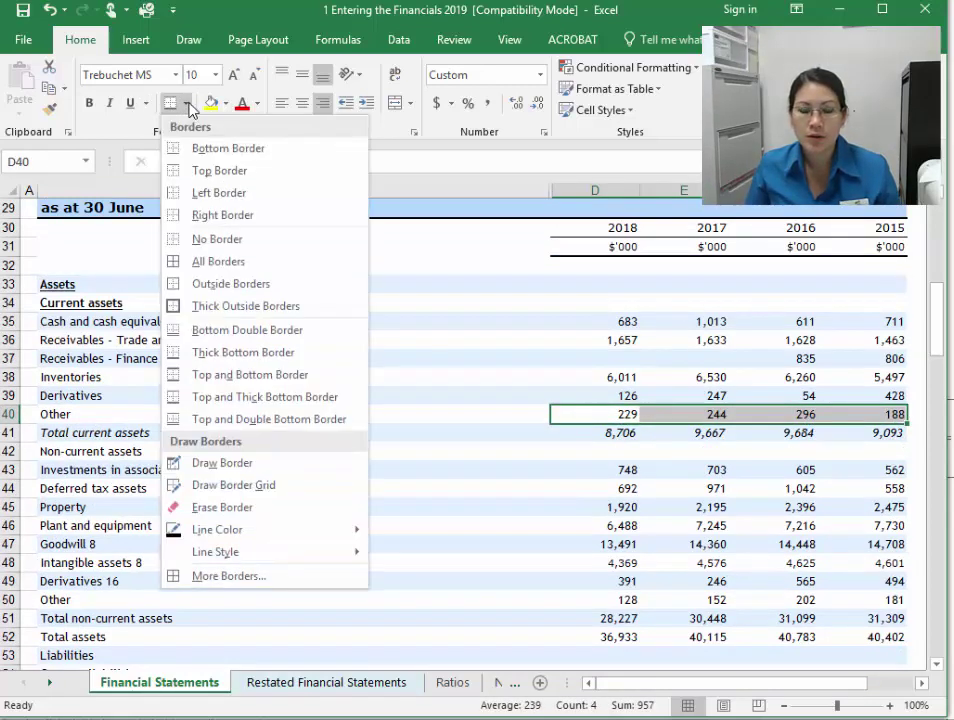
click(190, 170)
click(615, 488)
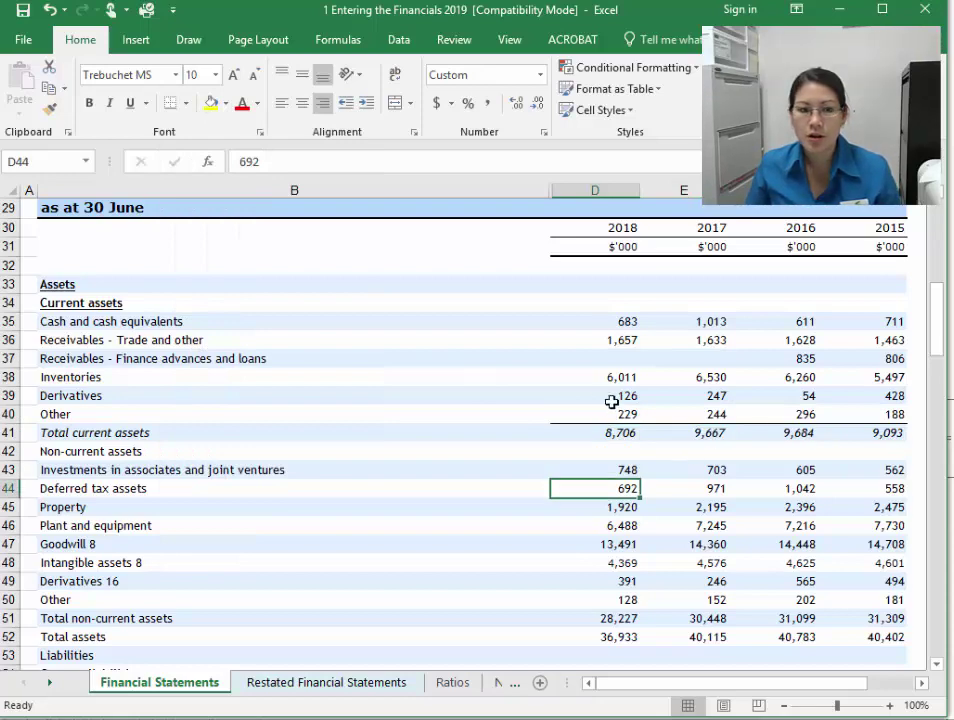
Step: Bold and underline the Non-current assets heading in B42
scroll(537, 470, down, 2)
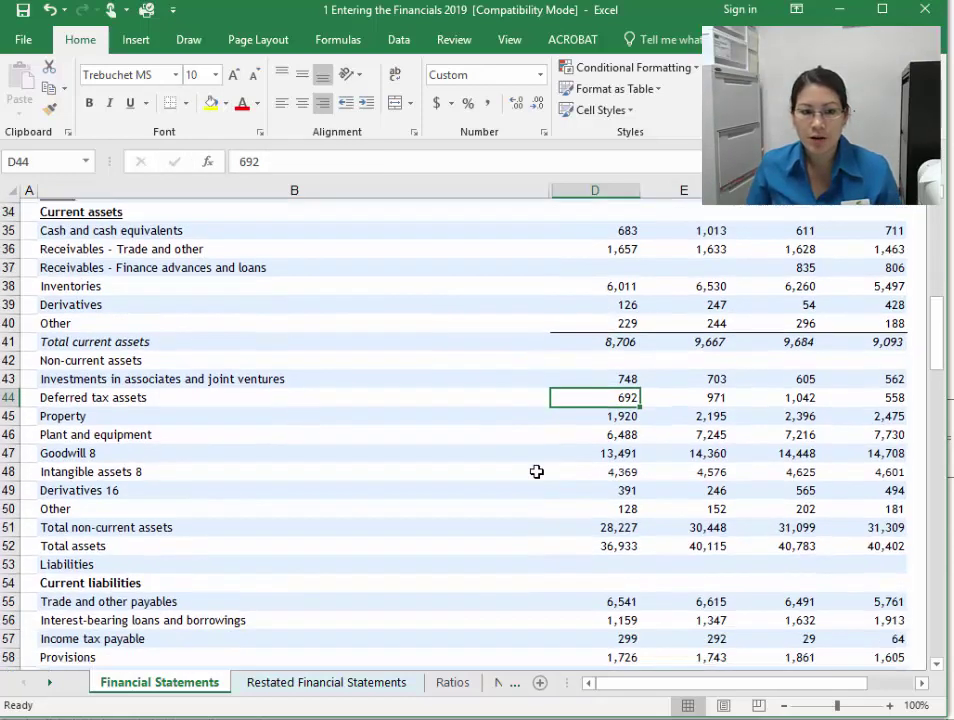
scroll(68, 330, up, 1)
click(94, 393)
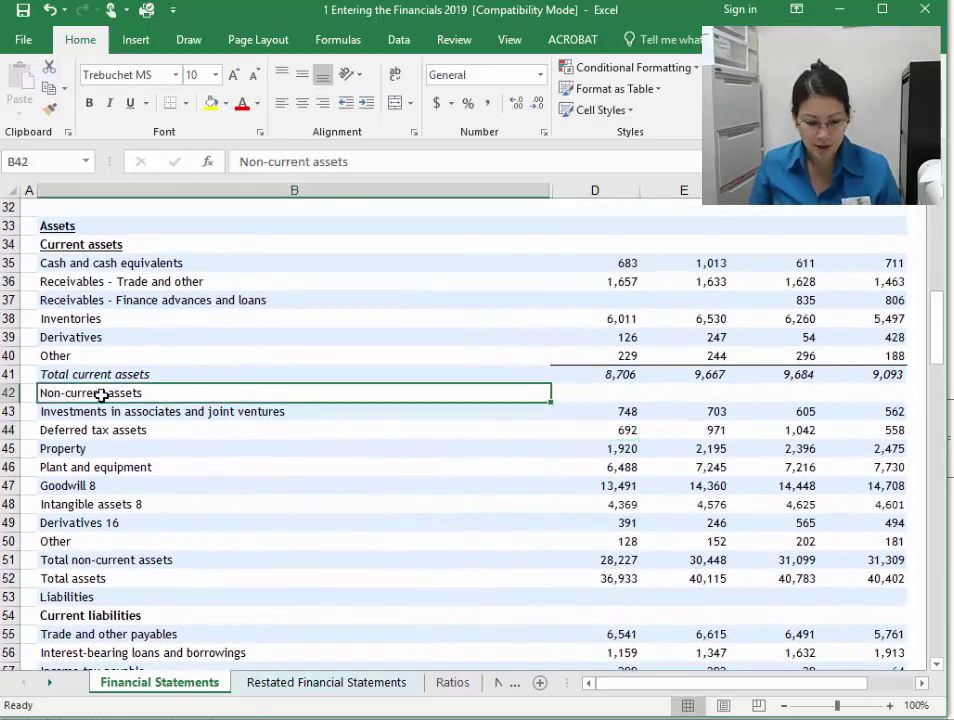
key(ctrl+b)
click(130, 103)
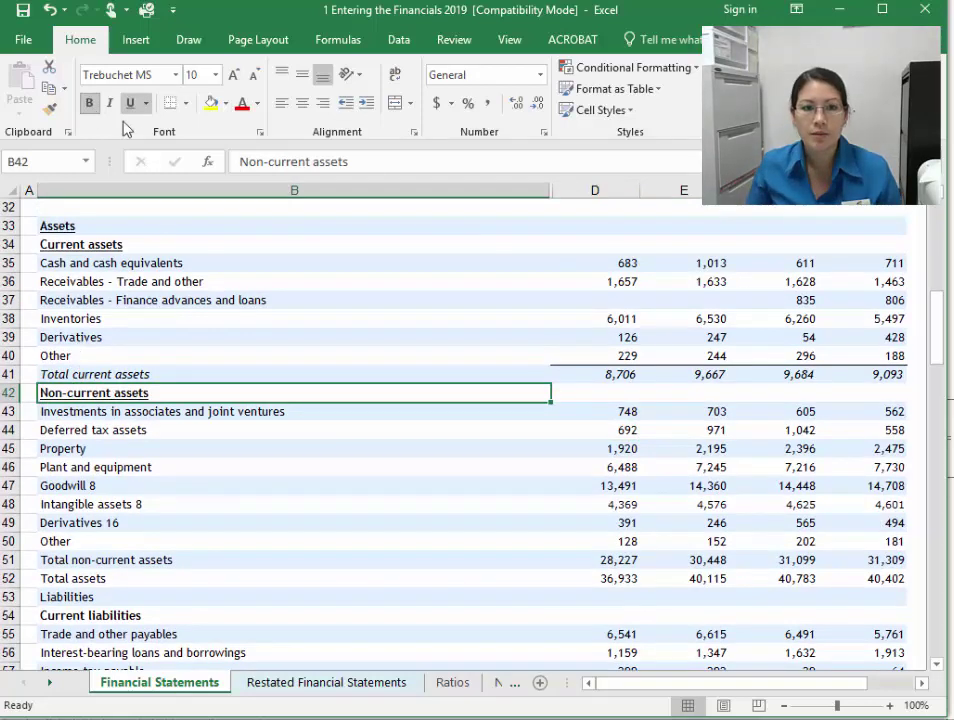
Step: Italicise the Total non-current assets and Total assets rows, 51 and 52
click(582, 490)
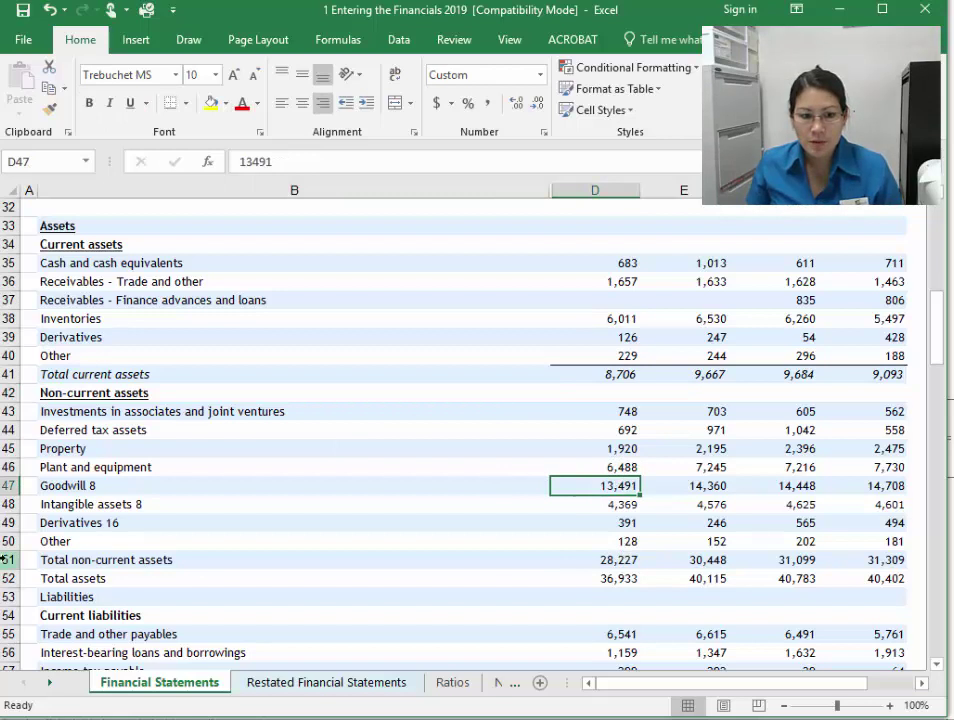
drag(5, 566, 6, 577)
key(ctrl+i)
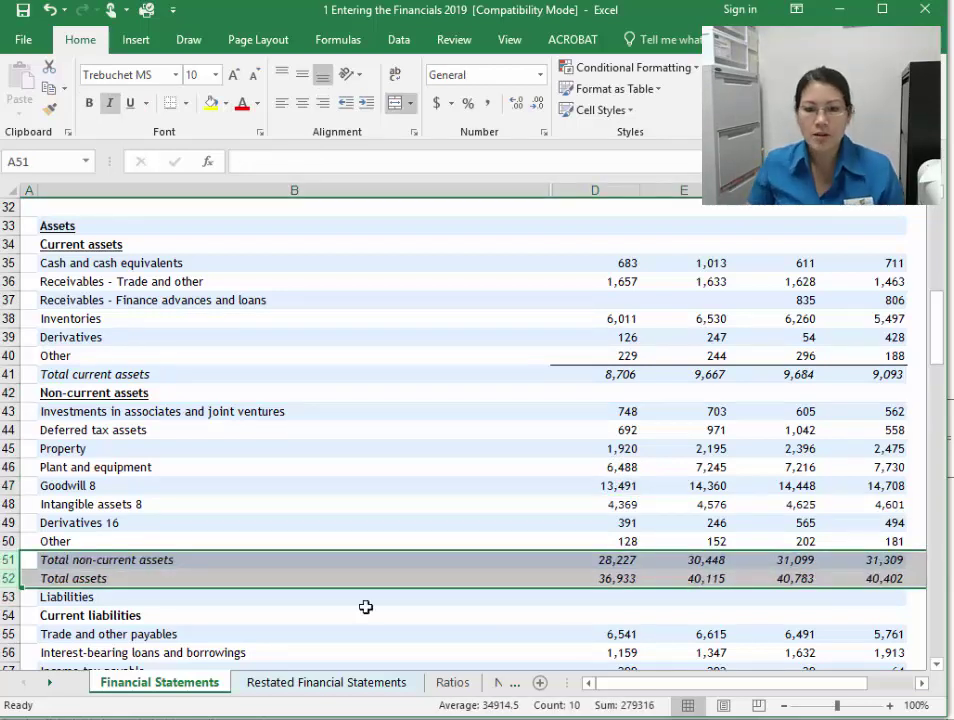
Step: Add bottom borders beneath the 2018 to 2015 figures in rows 50 and 51
drag(610, 543, 880, 541)
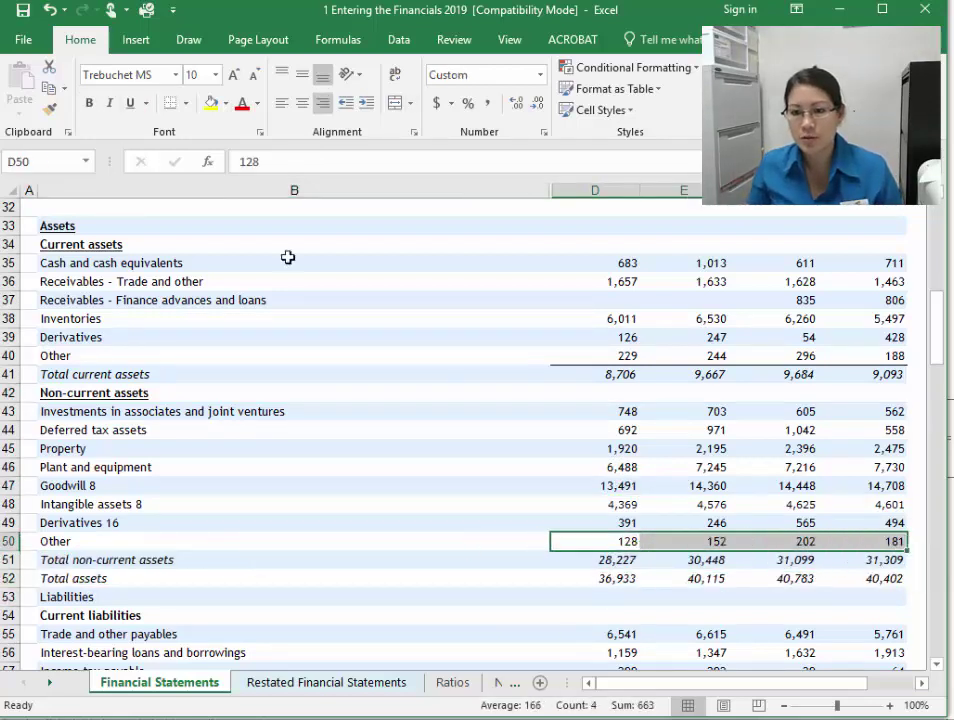
click(617, 508)
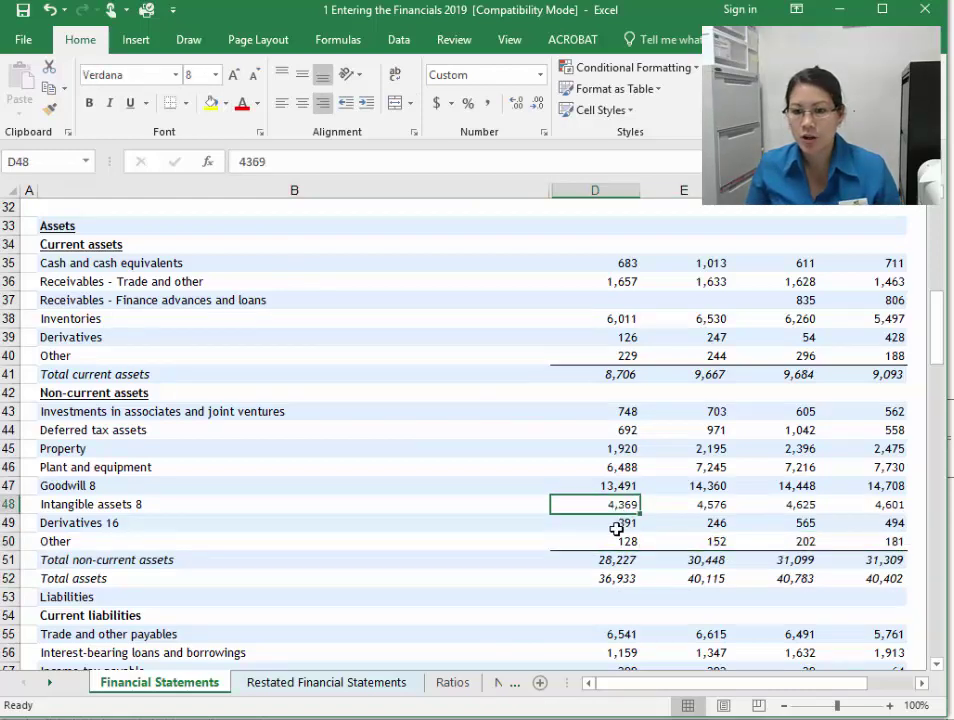
scroll(615, 524, down, 2)
drag(607, 448, 880, 448)
drag(402, 399, 398, 411)
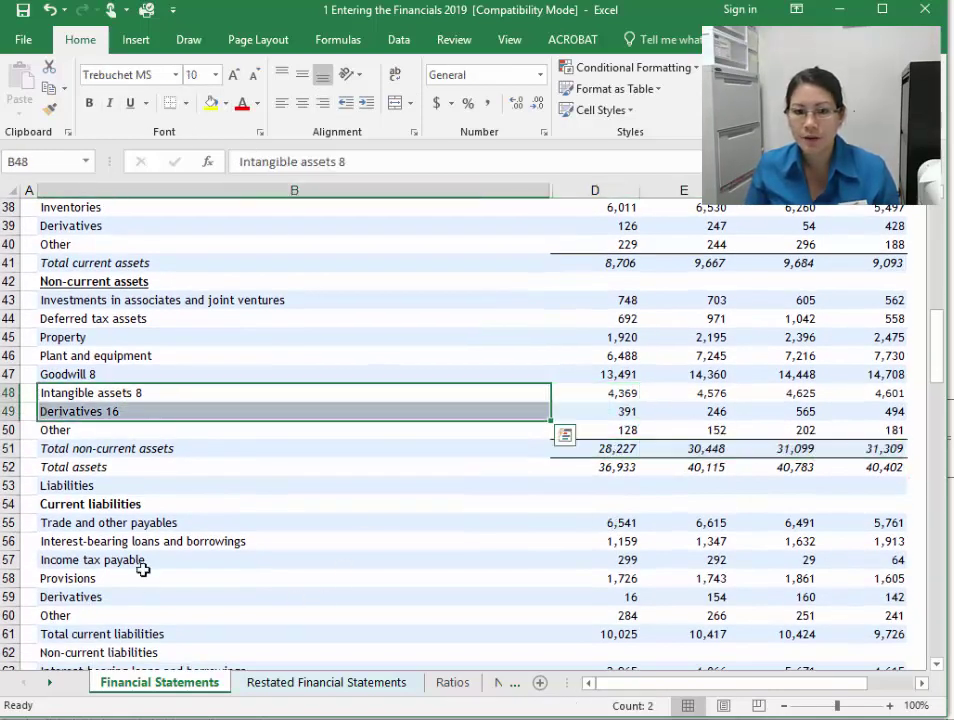
click(150, 541)
Step: Bold the Liabilities heading in B53, and underline both the Liabilities and Current liabilities headings in B53:B54
click(95, 486)
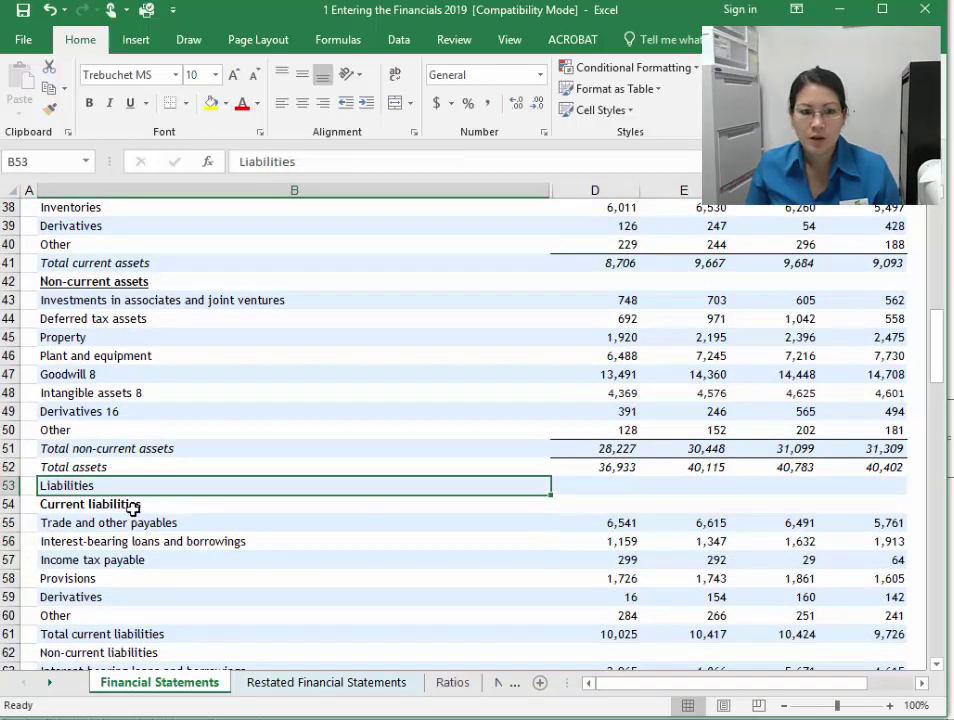
key(ctrl+b)
click(78, 505)
drag(50, 487, 64, 498)
key(ctrl+u)
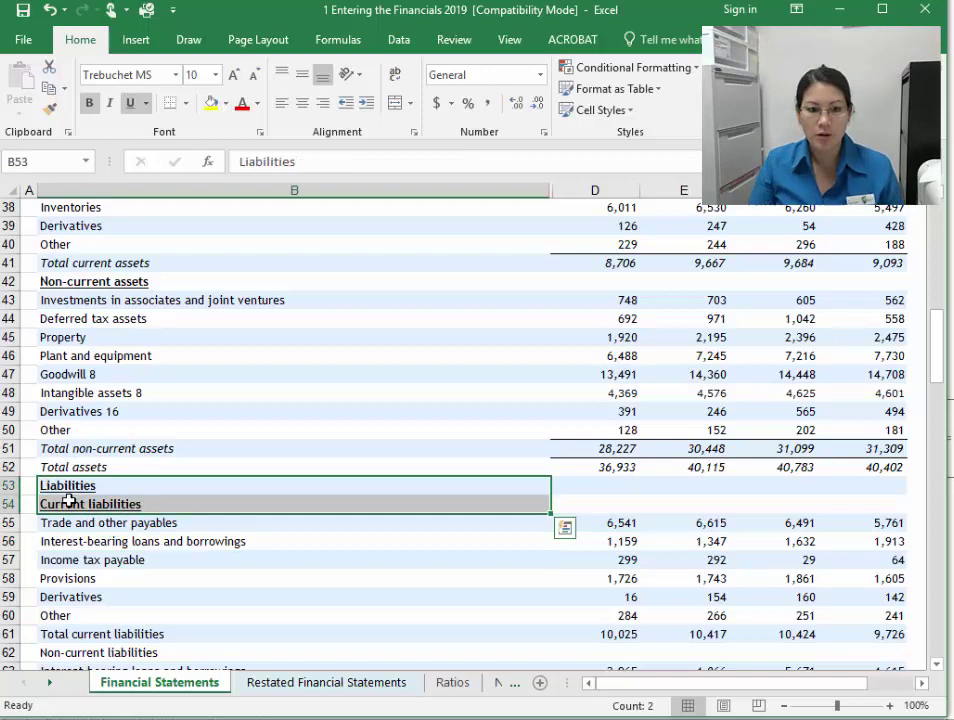
click(245, 560)
Step: Italicise the Total current liabilities row 61 and add a bottom border beneath the Other figures in row 60
scroll(251, 571, down, 3)
scroll(251, 553, down, 1)
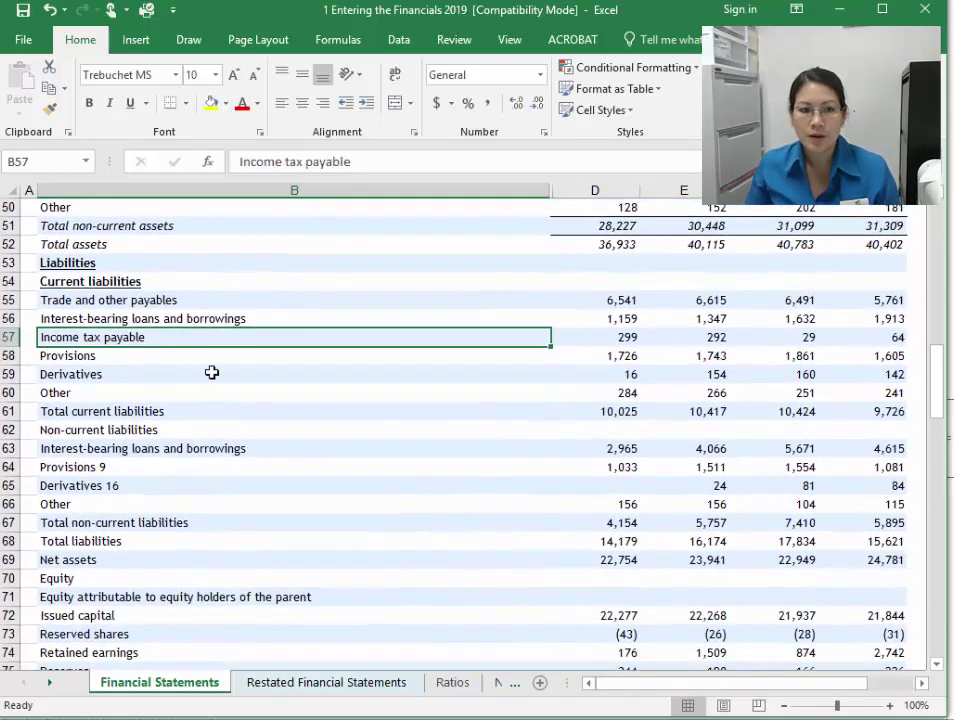
drag(11, 411, 11, 428)
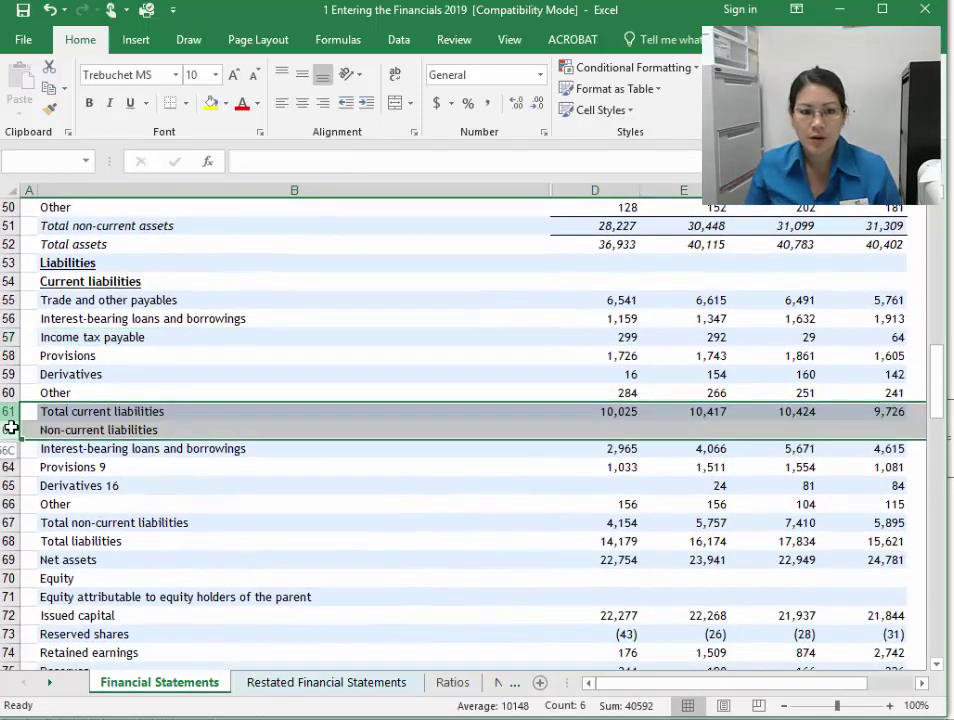
click(8, 411)
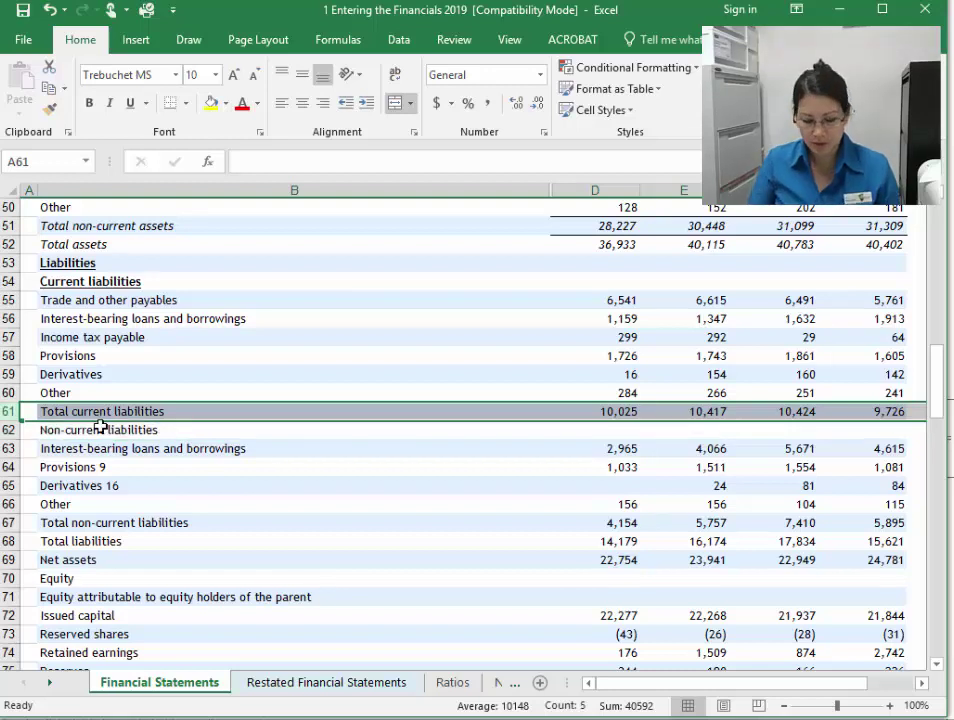
drag(601, 393, 868, 392)
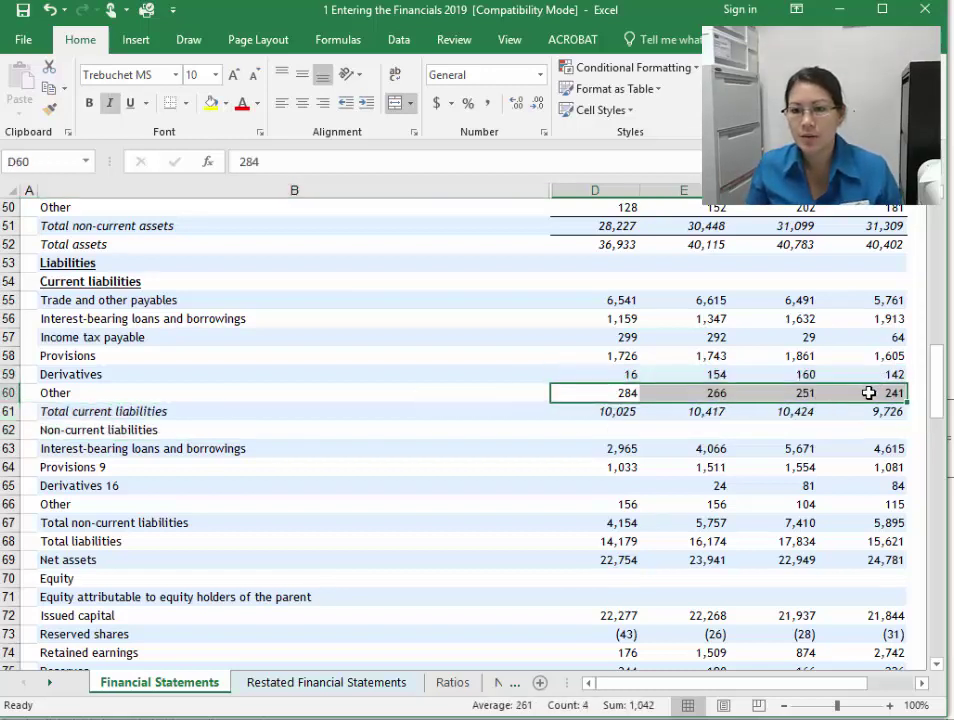
click(630, 418)
Step: Bold and underline the Non-current liabilities heading in B62
click(74, 436)
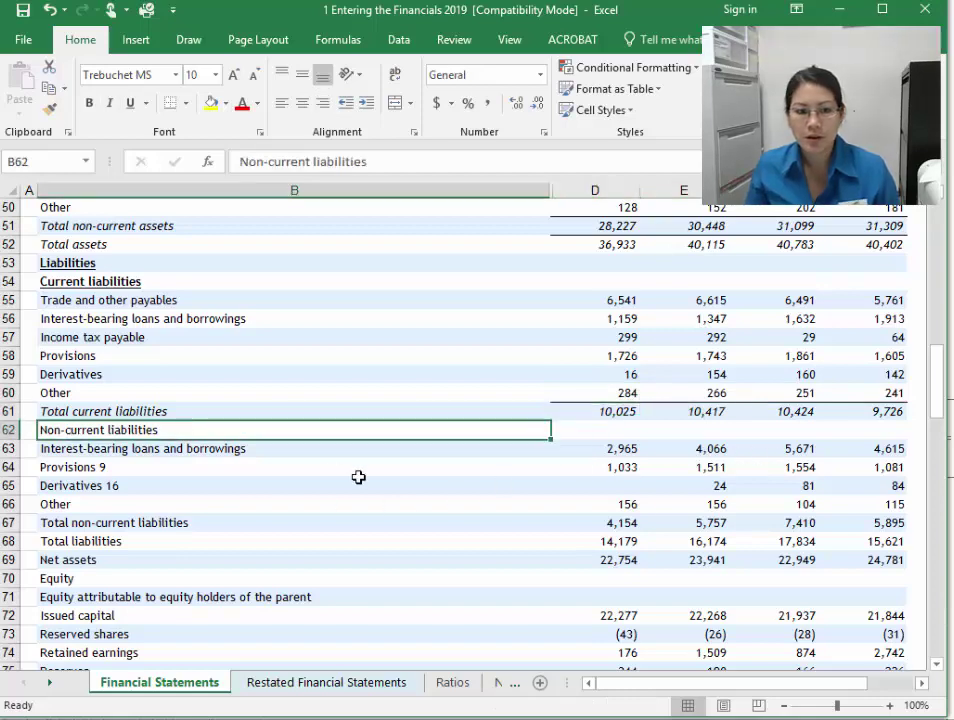
key(ctrl+b)
scroll(358, 477, up, 3)
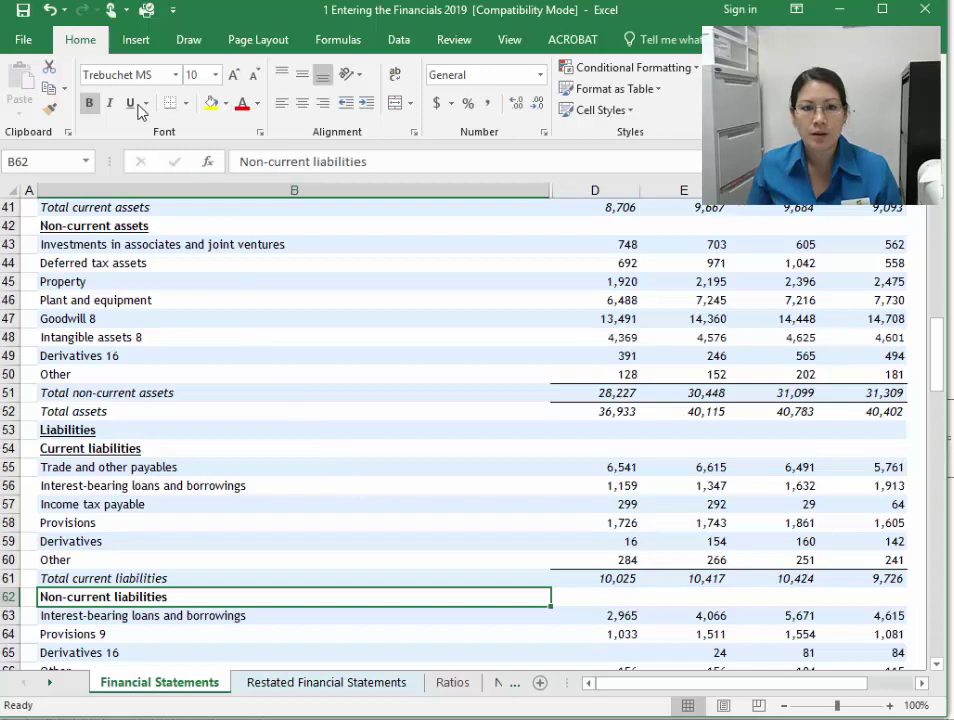
click(131, 104)
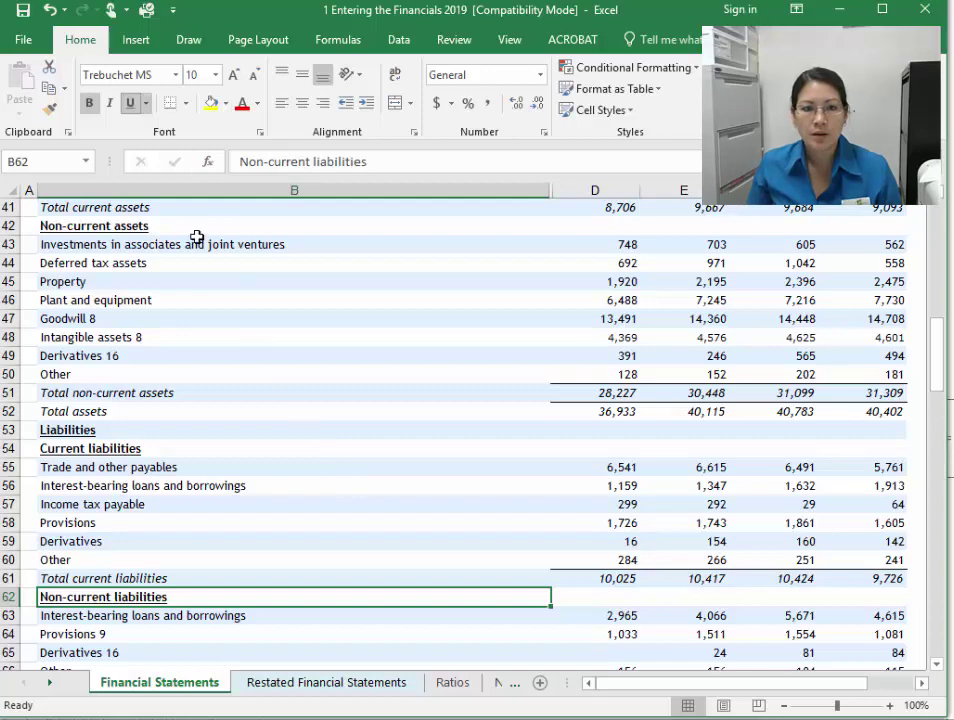
Step: Remove the note numbers from the non-current liability labels in B64:B65, leaving Provisions and Derivatives
scroll(302, 621, down, 4)
click(151, 406)
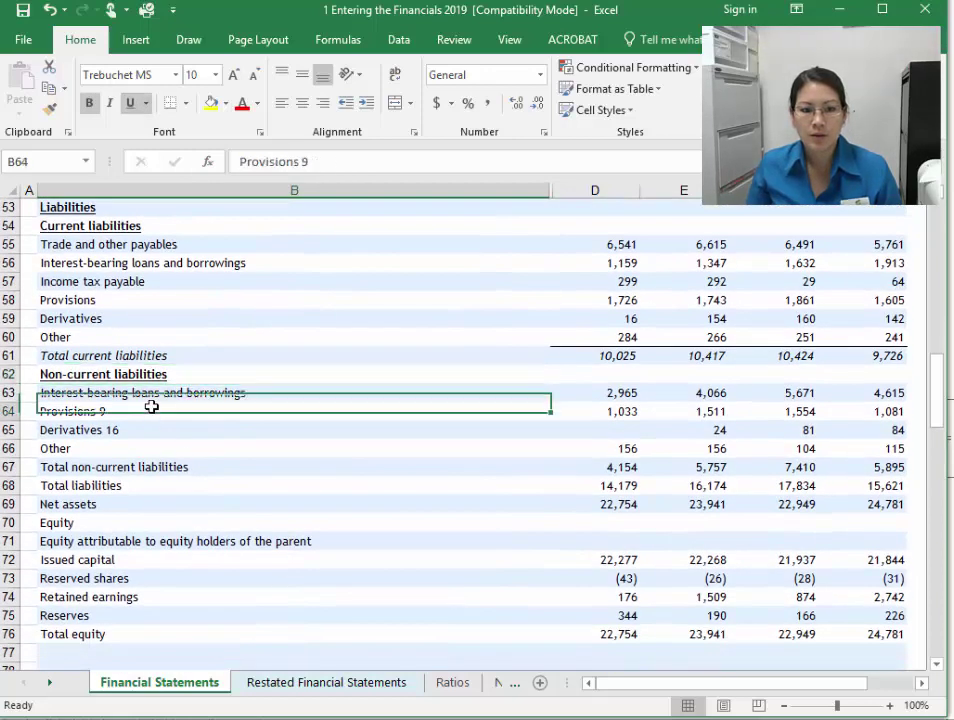
click(347, 168)
key(BackSpace)
key(BackSpace)
key(Return)
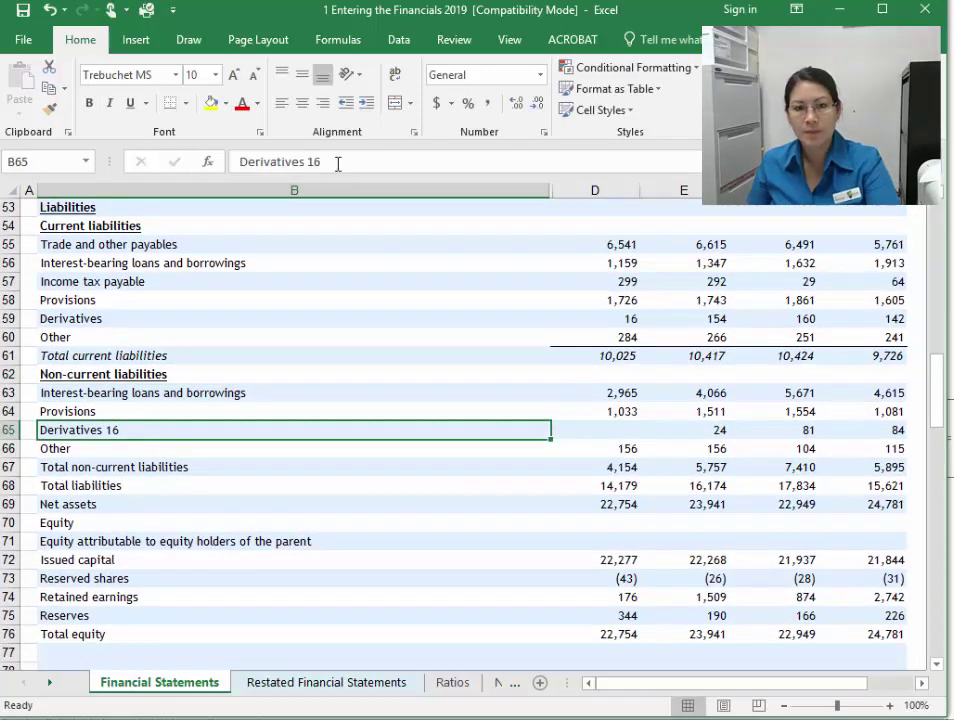
click(336, 163)
key(BackSpace)
key(BackSpace)
key(BackSpace)
key(Return)
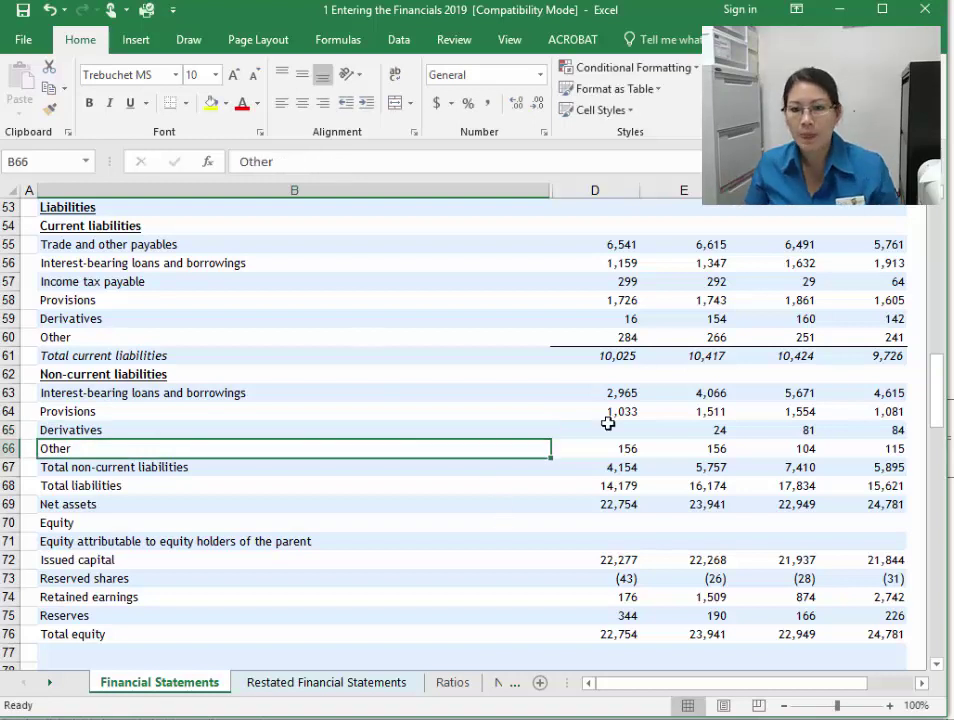
Step: Italicise rows 67 to 69, covering Total non-current liabilities, Total liabilities and Net assets
click(611, 392)
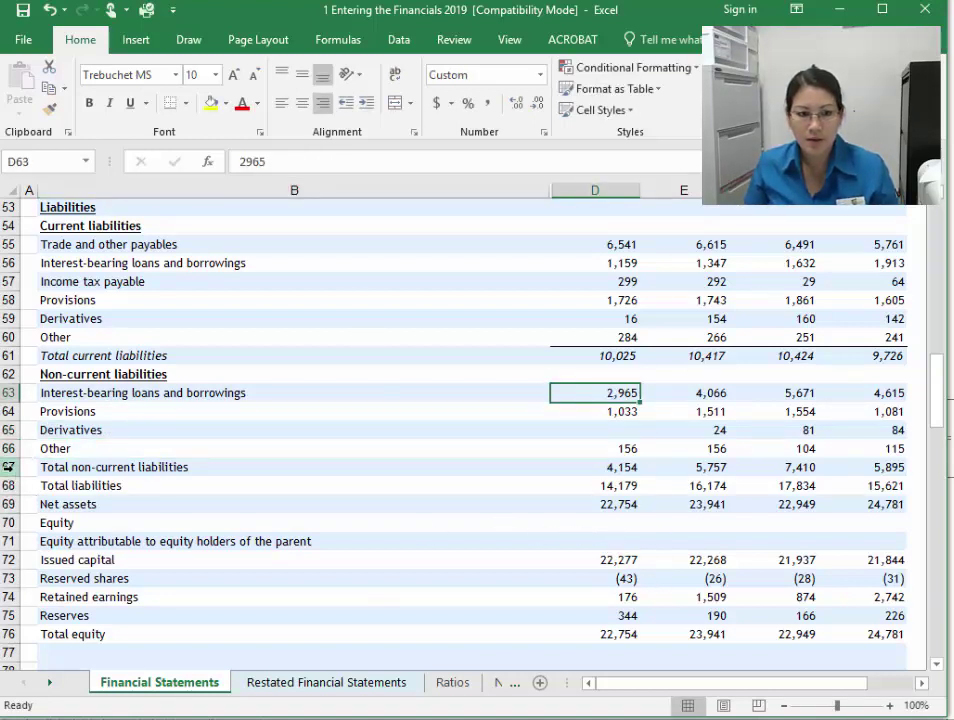
drag(10, 467, 14, 503)
key(ctrl+i)
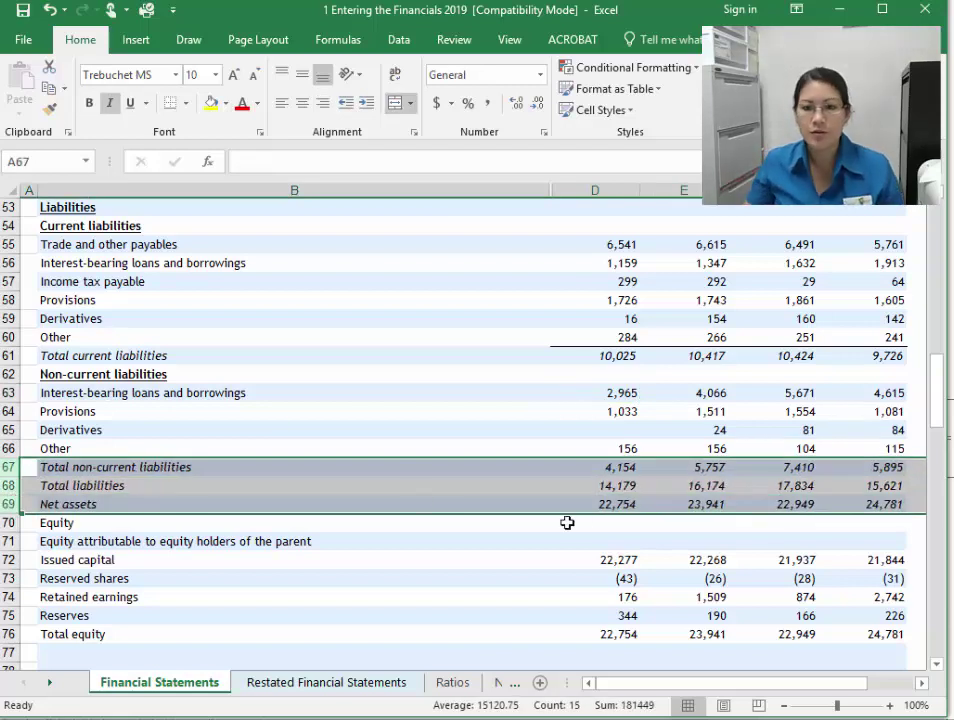
Step: Add bottom borders beneath the 2018 to 2015 figures in rows 67 and 68
drag(607, 464, 858, 486)
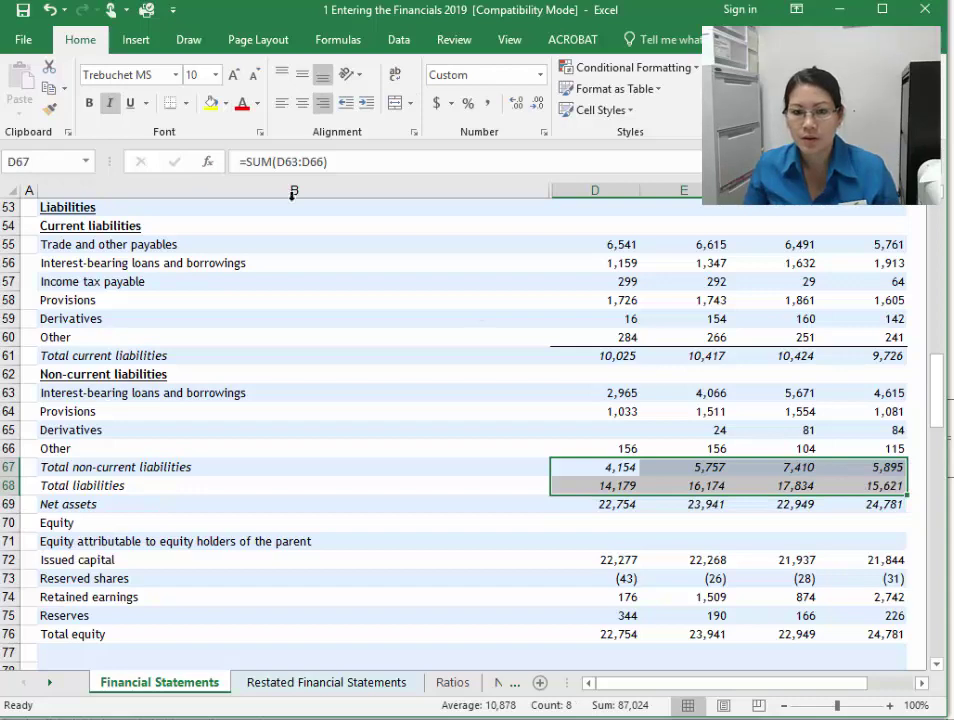
drag(589, 474, 826, 466)
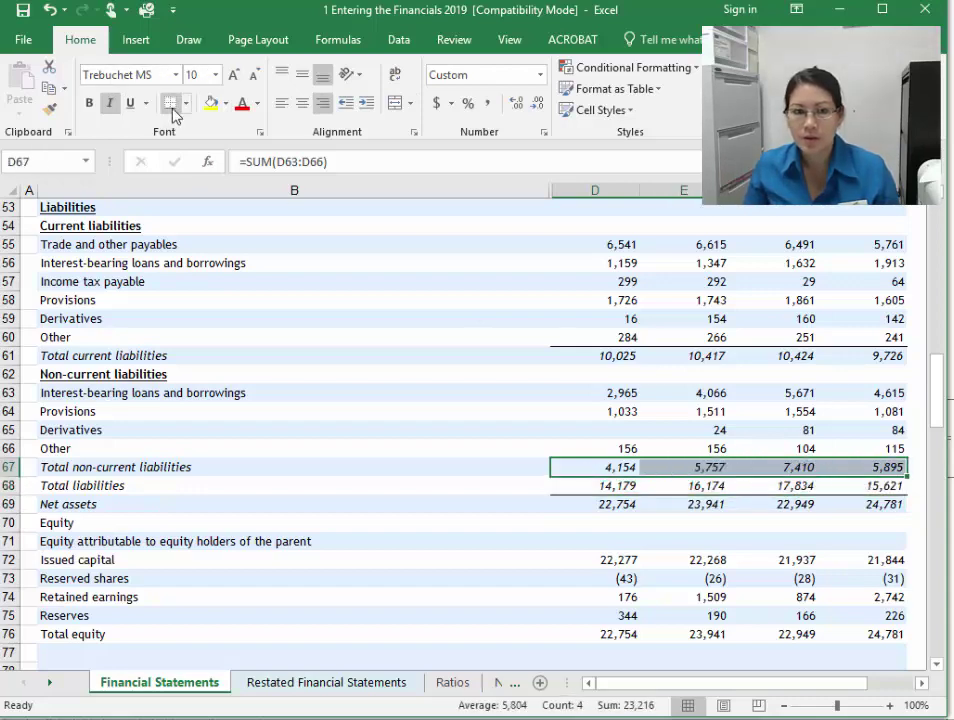
click(588, 353)
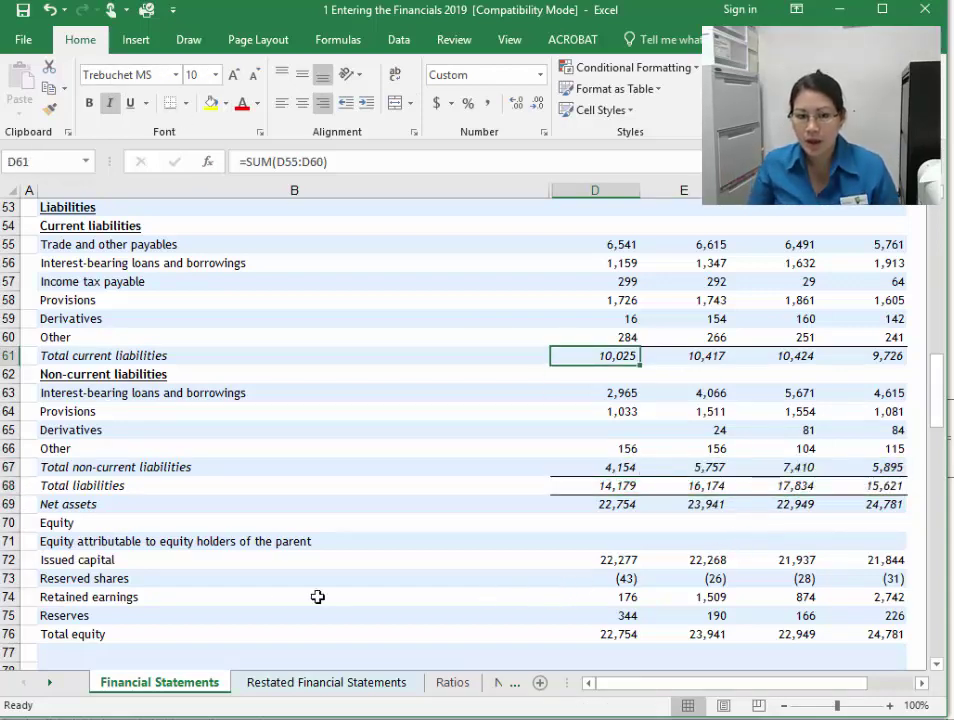
Step: Bold and underline the Equity heading in B70
scroll(317, 597, down, 2)
click(140, 413)
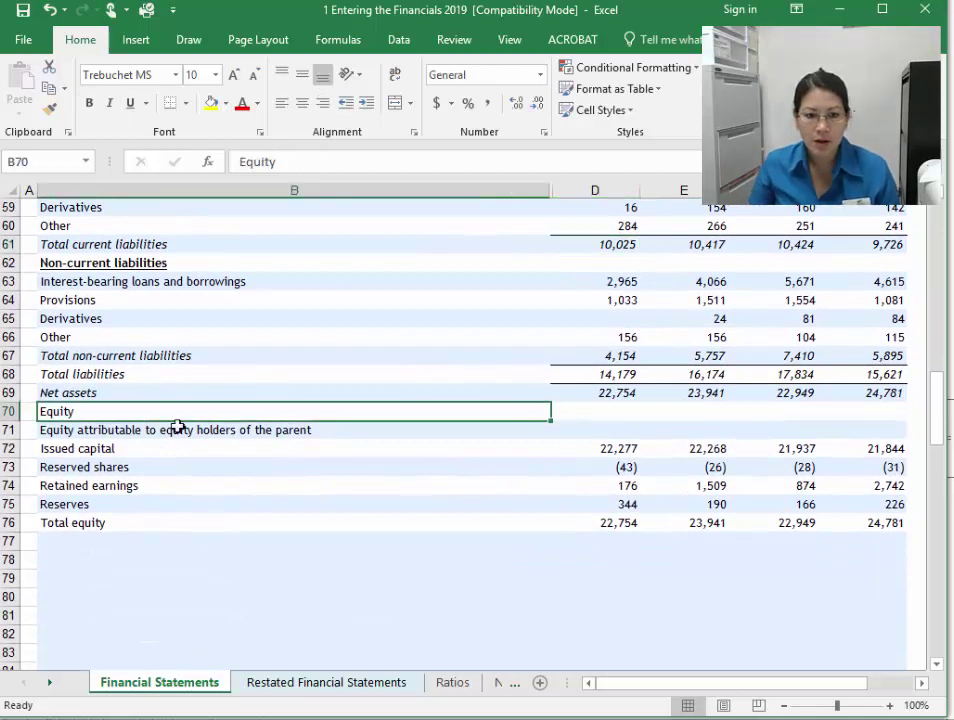
key(ctrl+b)
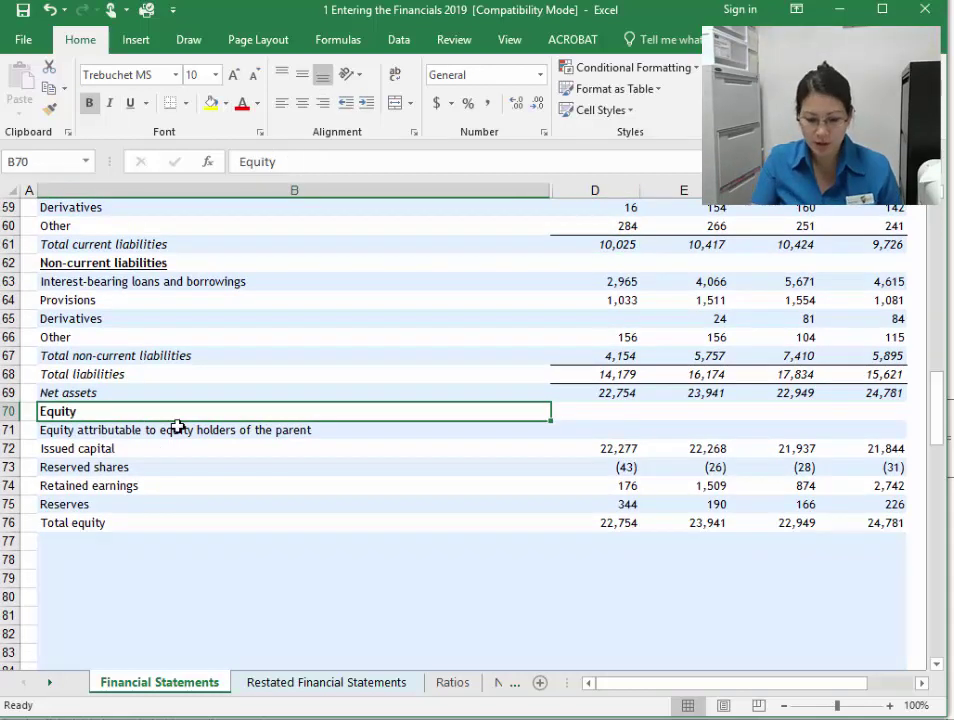
key(ctrl+u)
Step: Italicise the Total equity row 76 and add bottom borders beneath the 2018 to 2015 Reserves figures in row 75
click(7, 522)
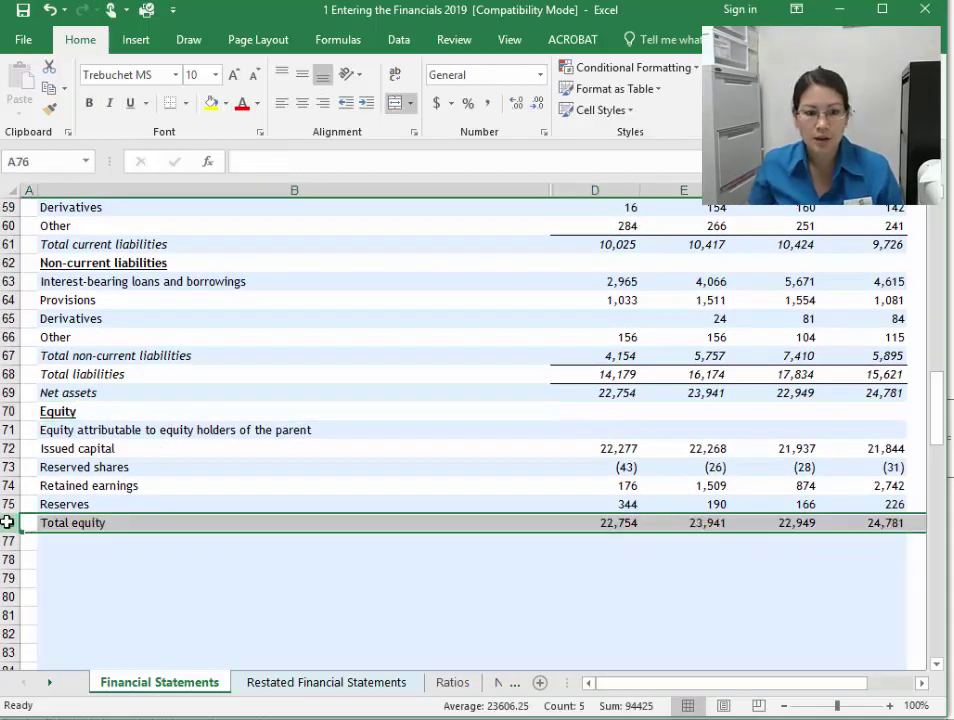
drag(600, 504, 880, 504)
click(639, 441)
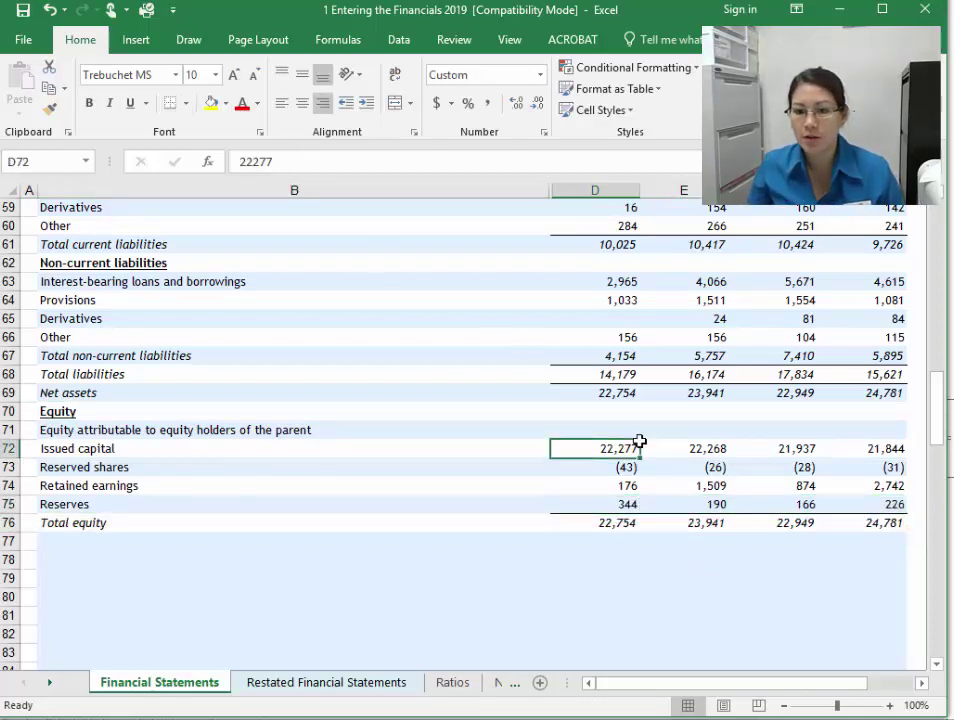
click(433, 544)
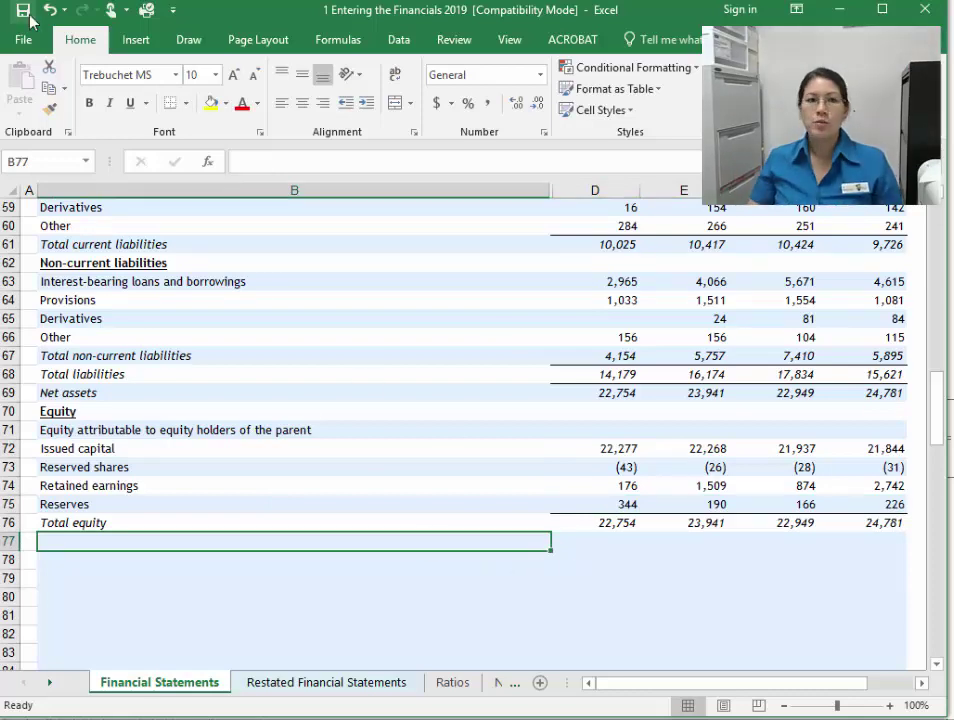
Step: Delete the surplus empty rows 77 to 89 below Total equity and select B85, the first line of the Income Statements
scroll(204, 502, down, 4)
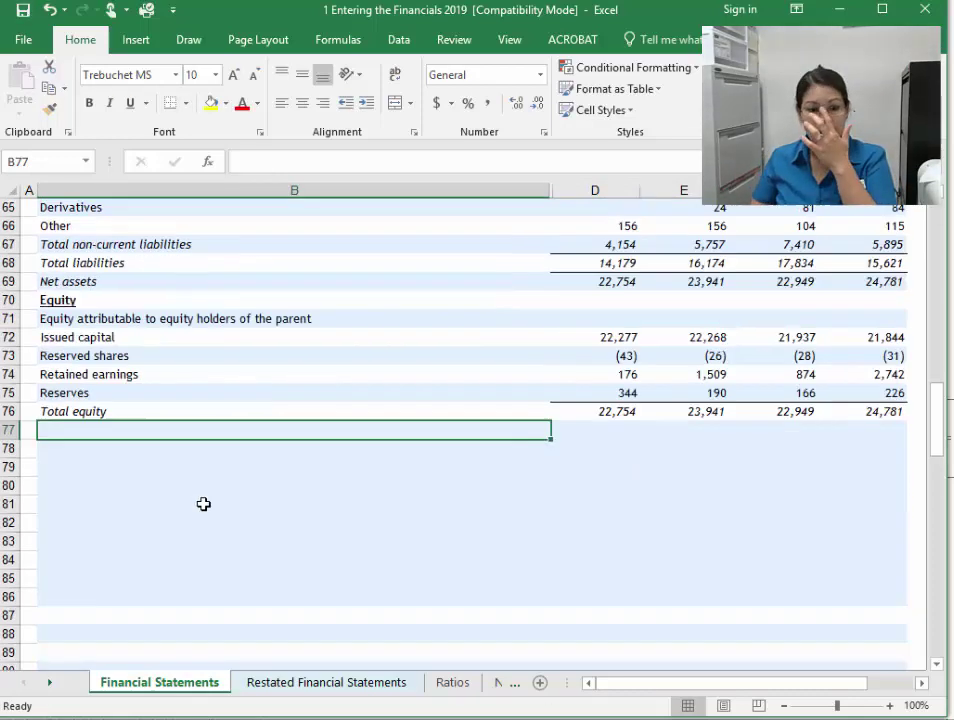
mouse_move(5, 318)
mouse_down()
mouse_move(15, 562)
mouse_move(8, 540)
mouse_up()
right_click(8, 508)
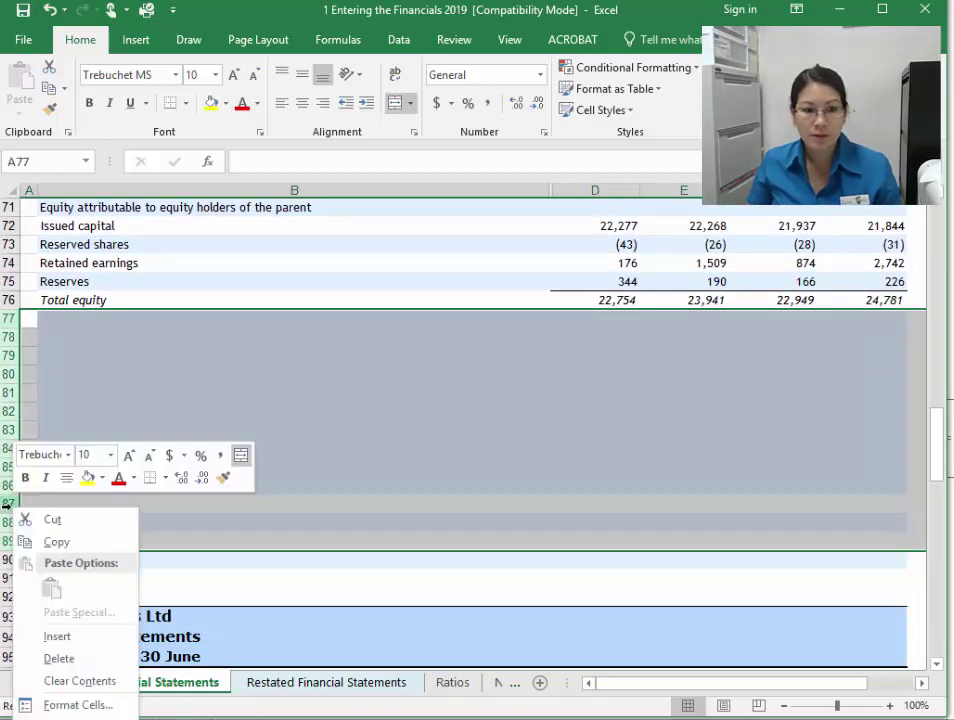
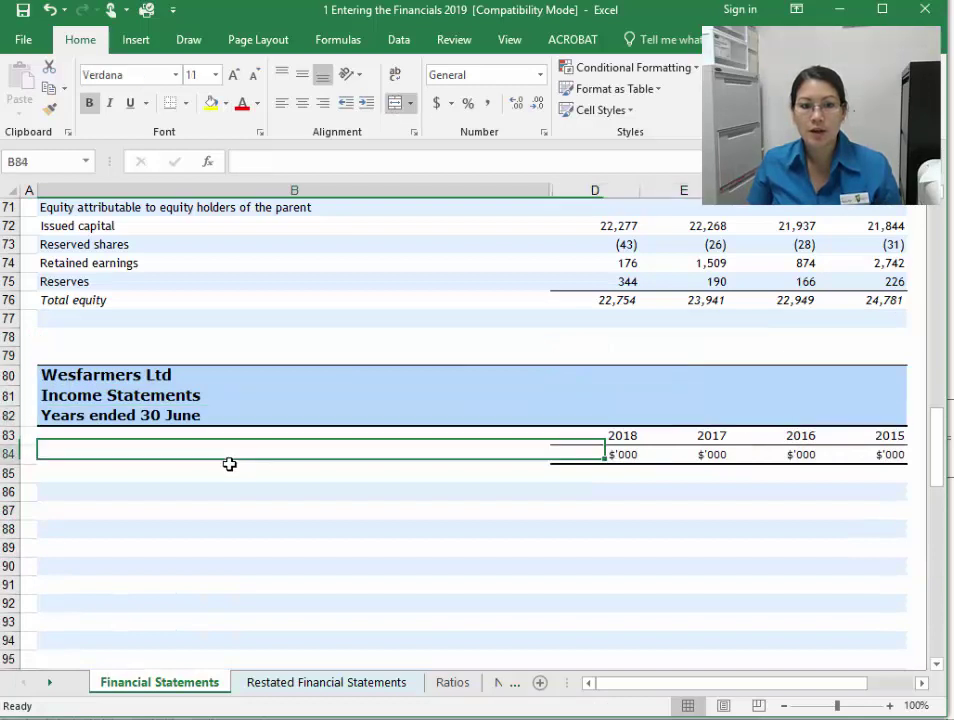
click(313, 476)
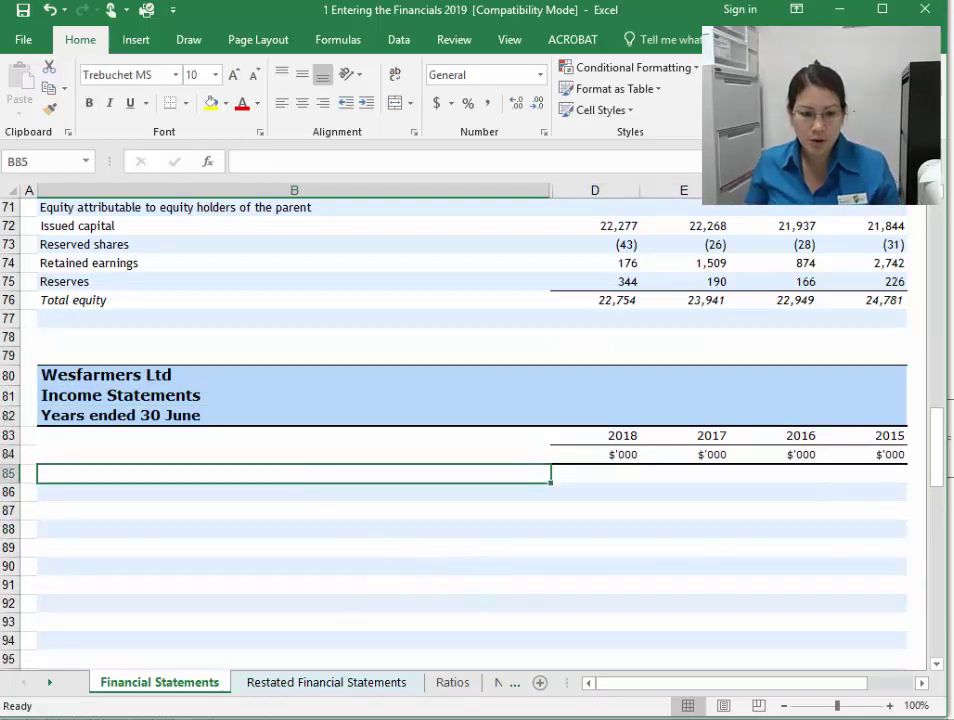
Step: Switch to the Wesfarmers 2016 annual report PDF and examine the income statement for the year ended 30 June 2016
click(60, 700)
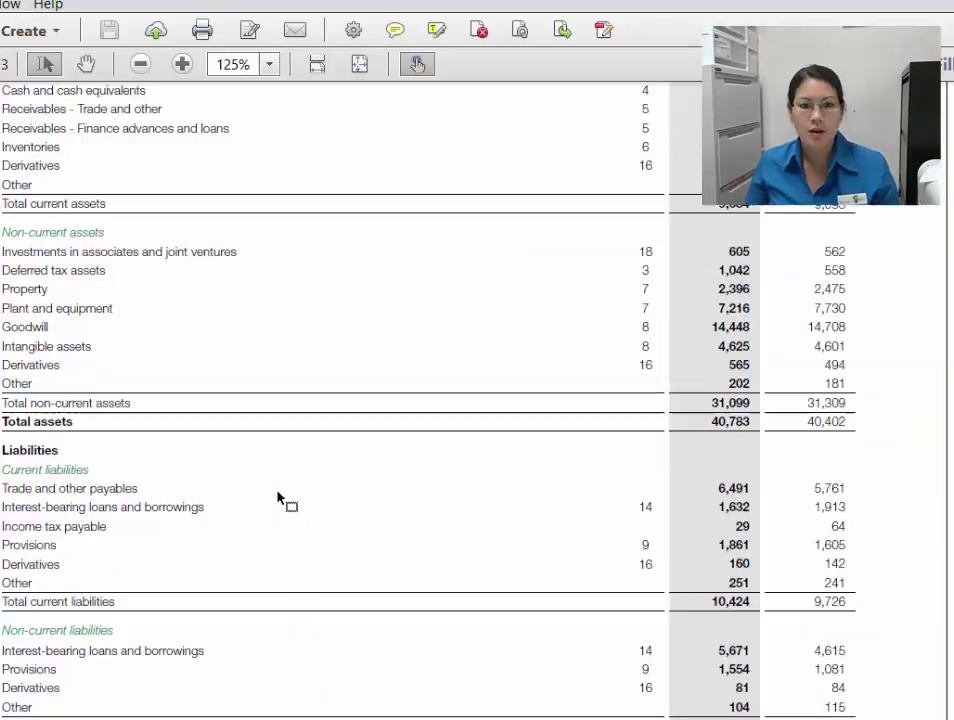
scroll(278, 497, up, 20)
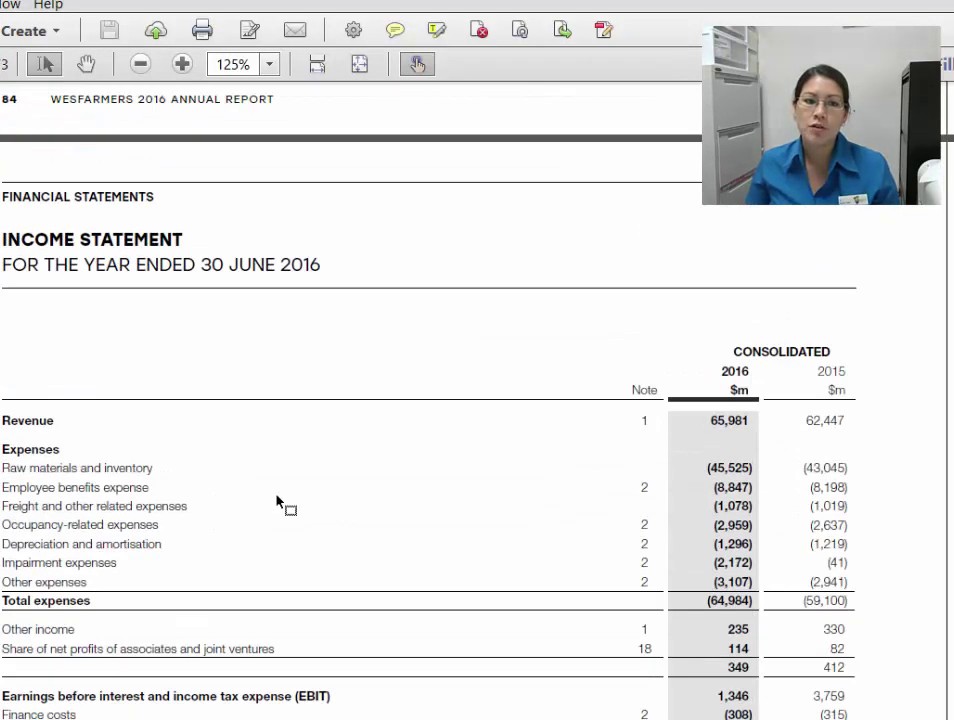
scroll(277, 497, down, 3)
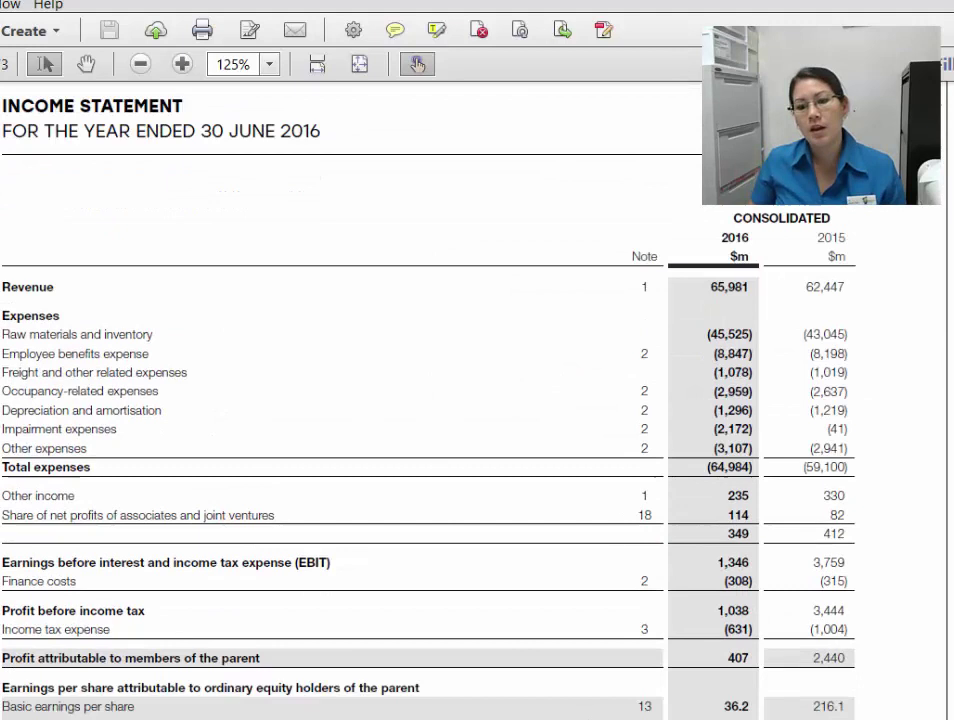
drag(760, 632, 439, 632)
click(588, 613)
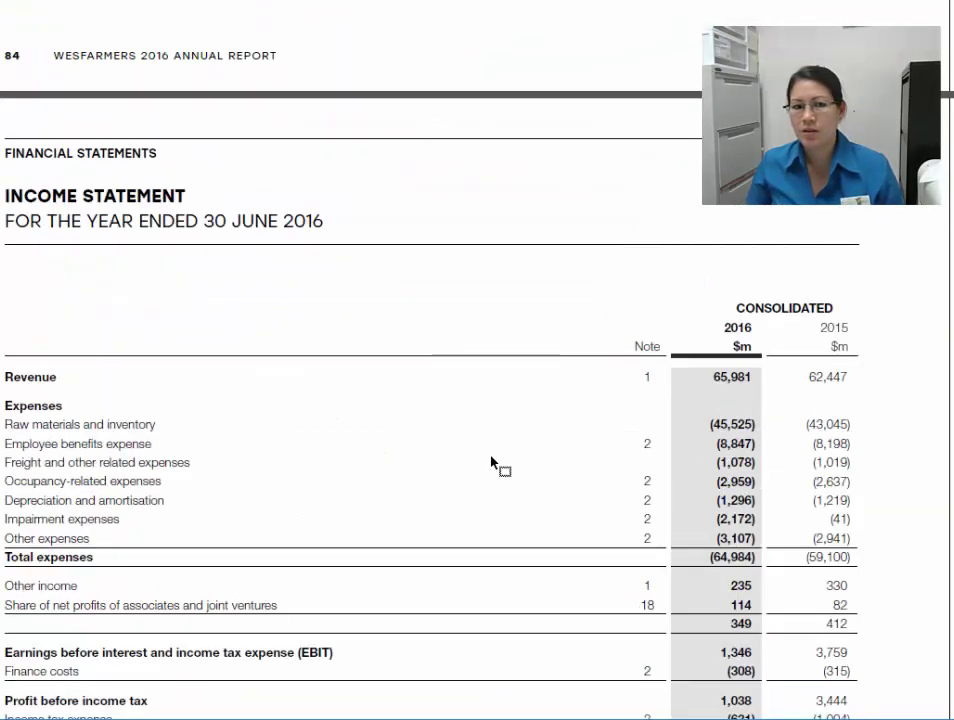
drag(462, 458, 332, 347)
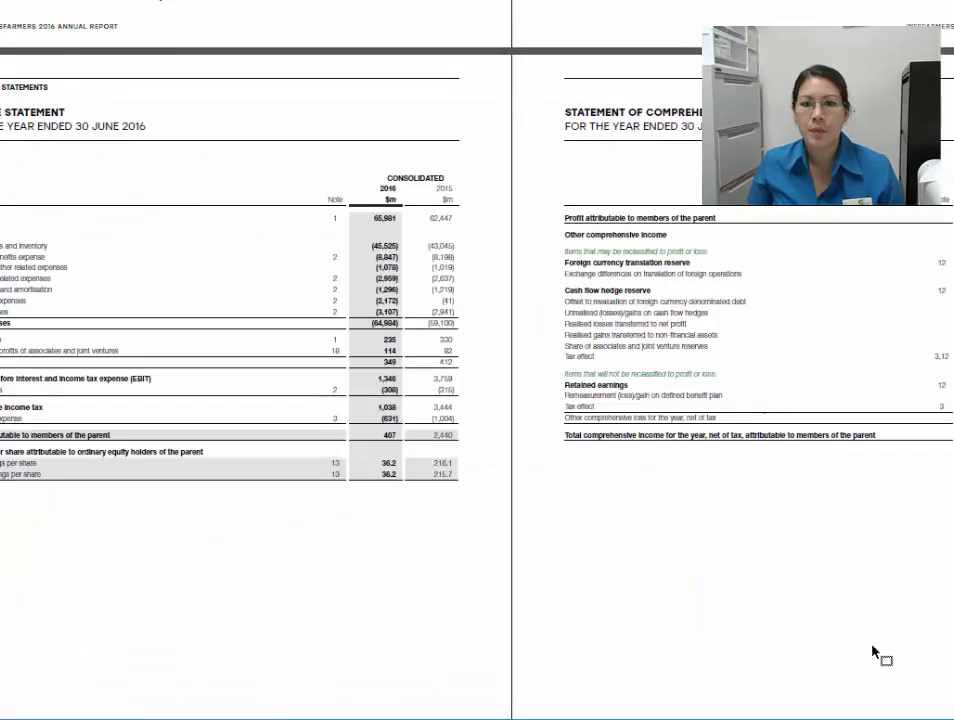
scroll(810, 600, down, 3)
scroll(805, 603, up, 2)
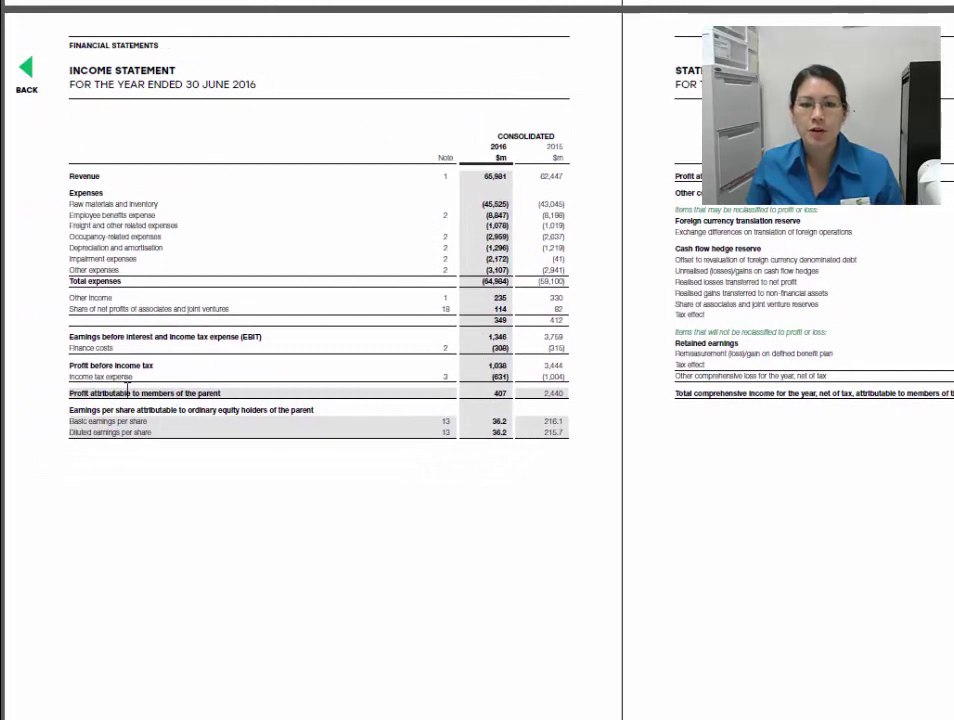
Step: Compare the 2016 profit attributable to members of the parent in the income statement and the statement of comprehensive income
double_click(501, 393)
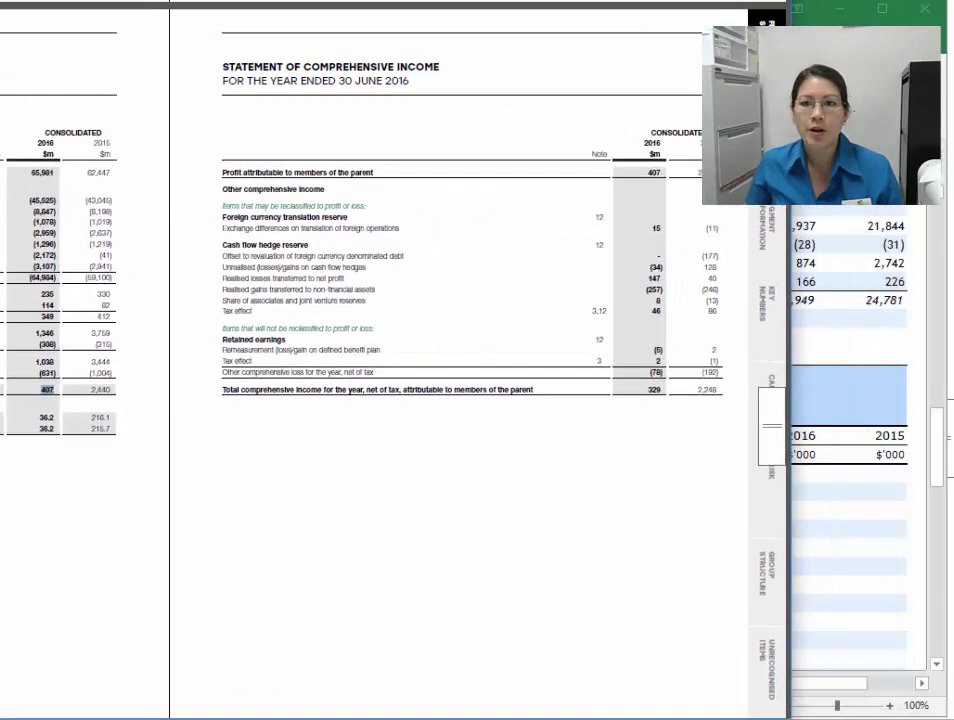
double_click(651, 175)
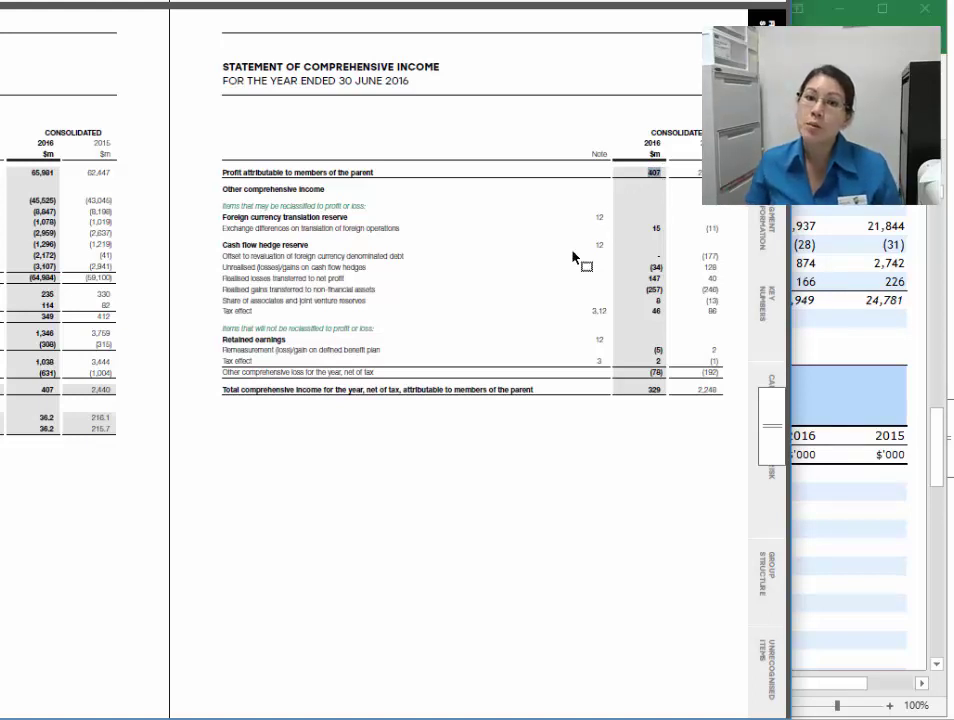
drag(223, 172, 388, 172)
drag(228, 190, 497, 382)
click(345, 280)
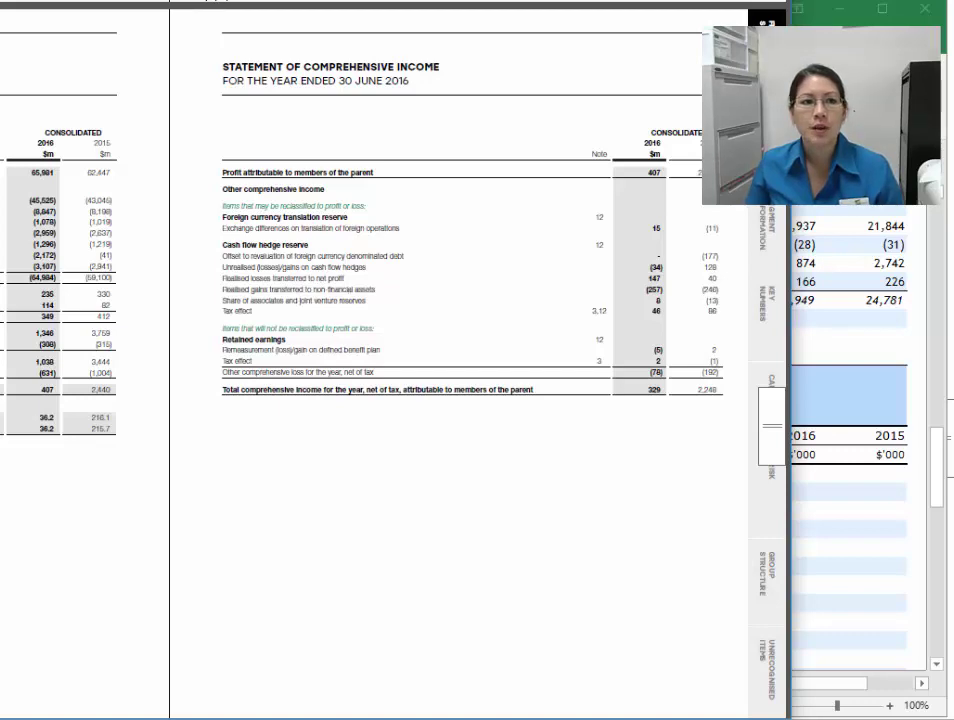
Step: Examine the items that may and will not be reclassified to profit or loss in the 2016 statement of comprehensive income
key(ctrl+plus)
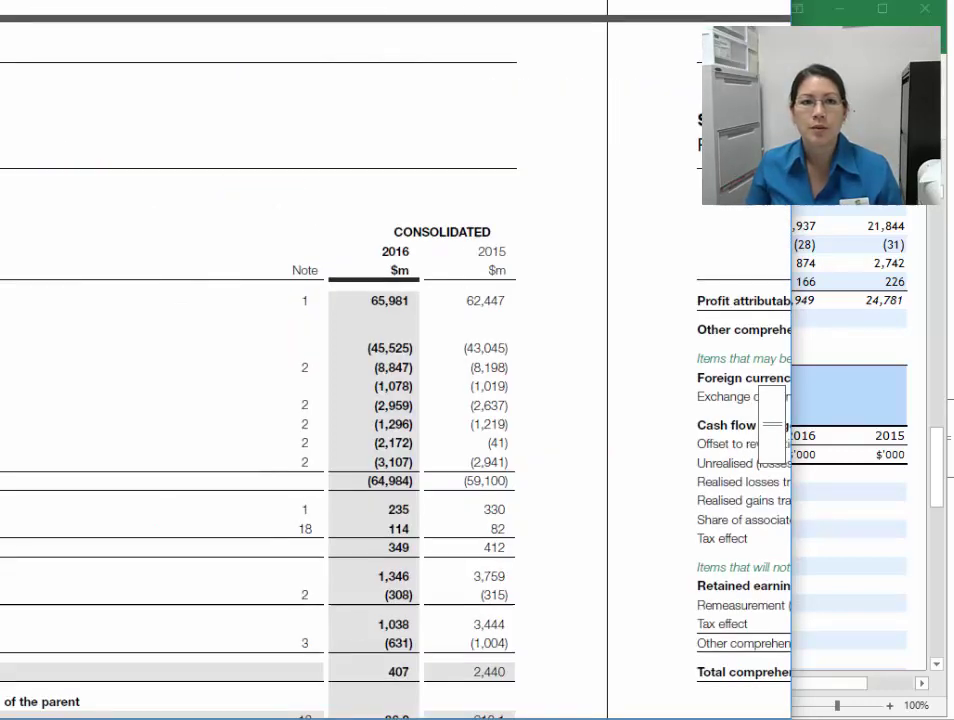
drag(328, 388, 191, 267)
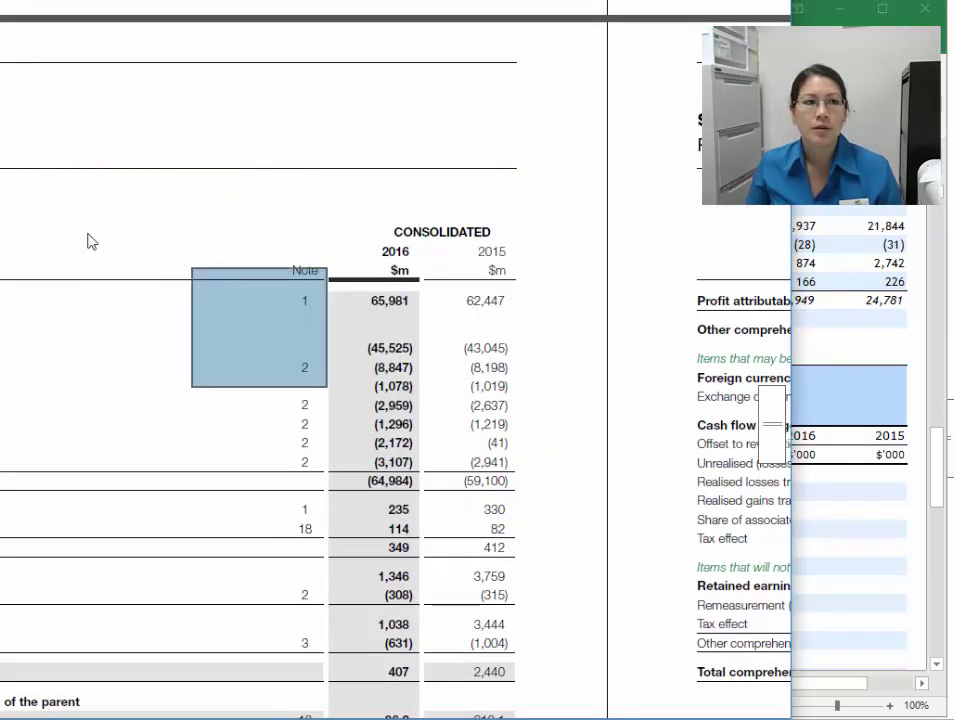
click(82, 422)
scroll(311, 466, down, 2)
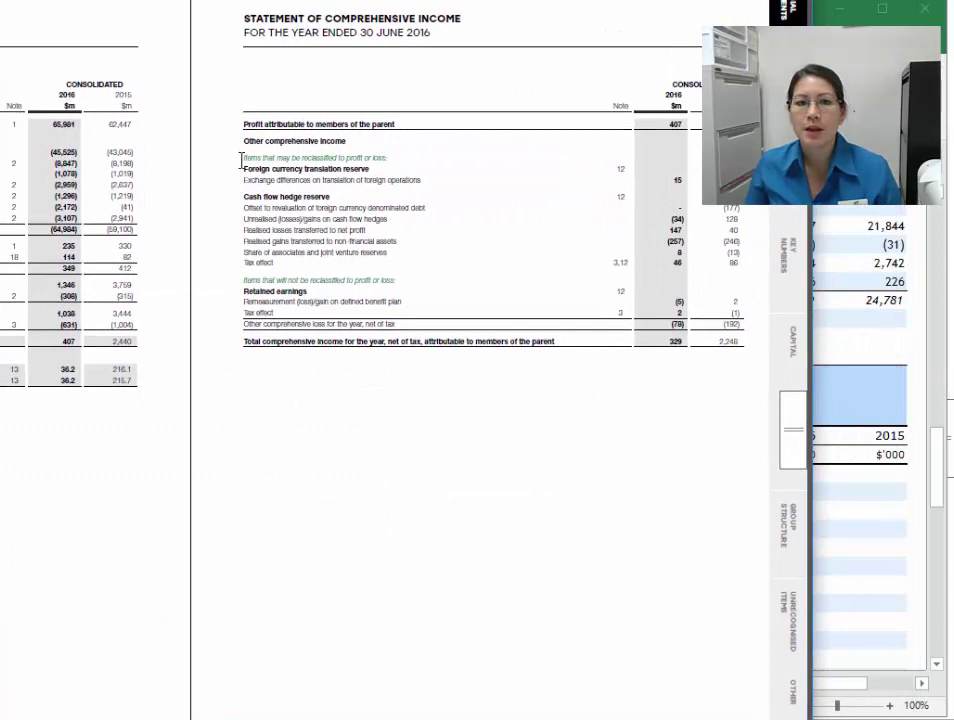
drag(241, 158, 391, 289)
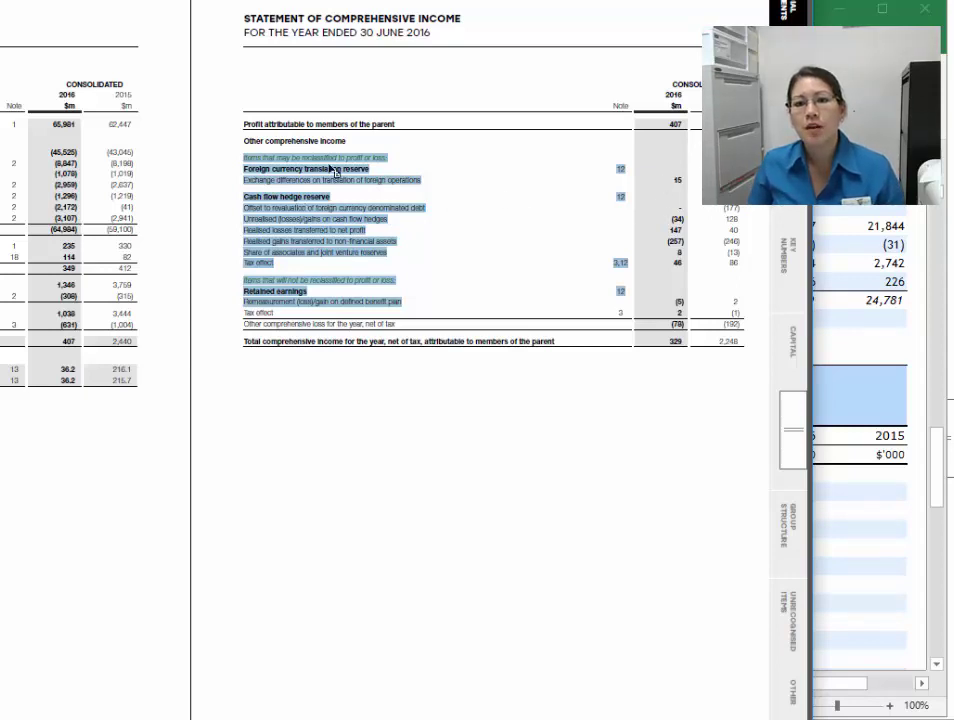
click(246, 165)
drag(246, 165, 722, 335)
click(277, 165)
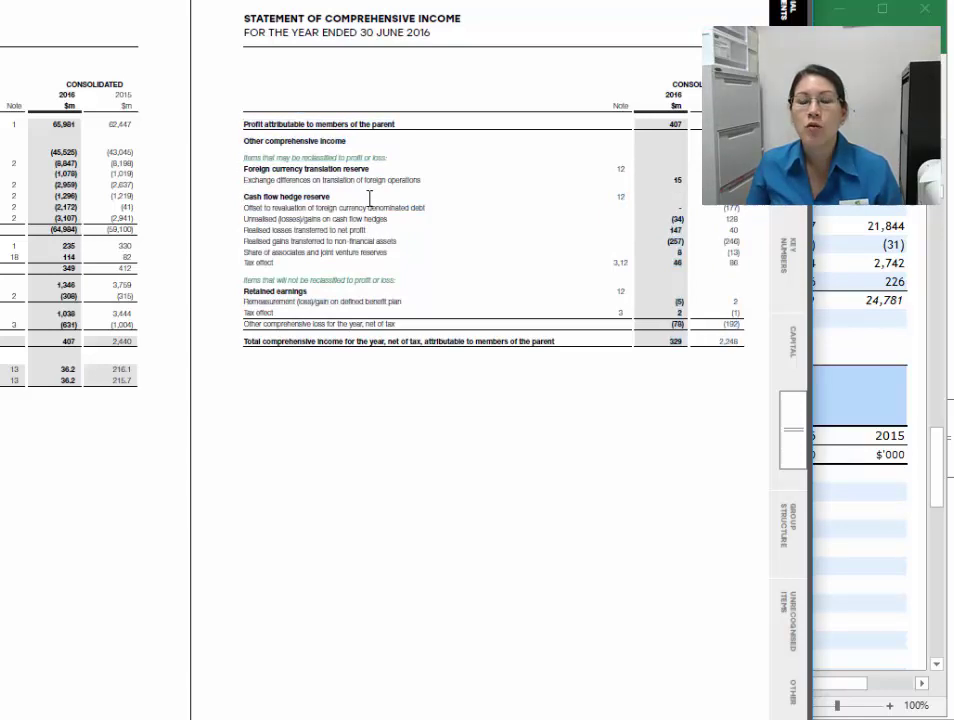
Step: Switch to Excel and review the Other comprehensive income entries in rows 9 to 12 of the Statements of Movements in Equity
click(937, 479)
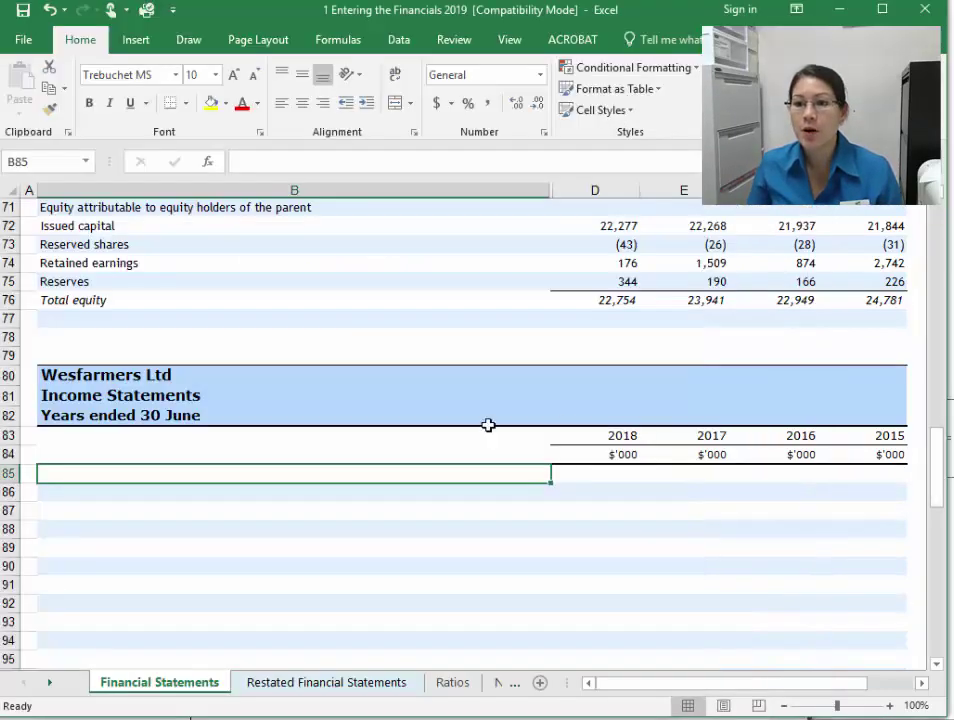
scroll(390, 400, up, 15)
scroll(385, 399, up, 8)
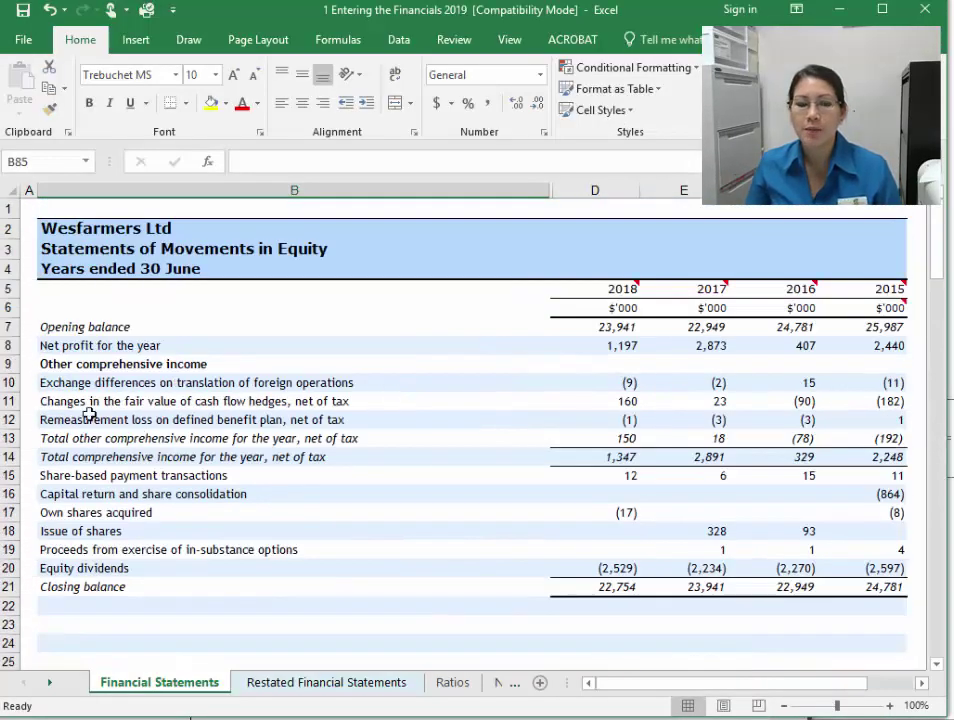
click(16, 364)
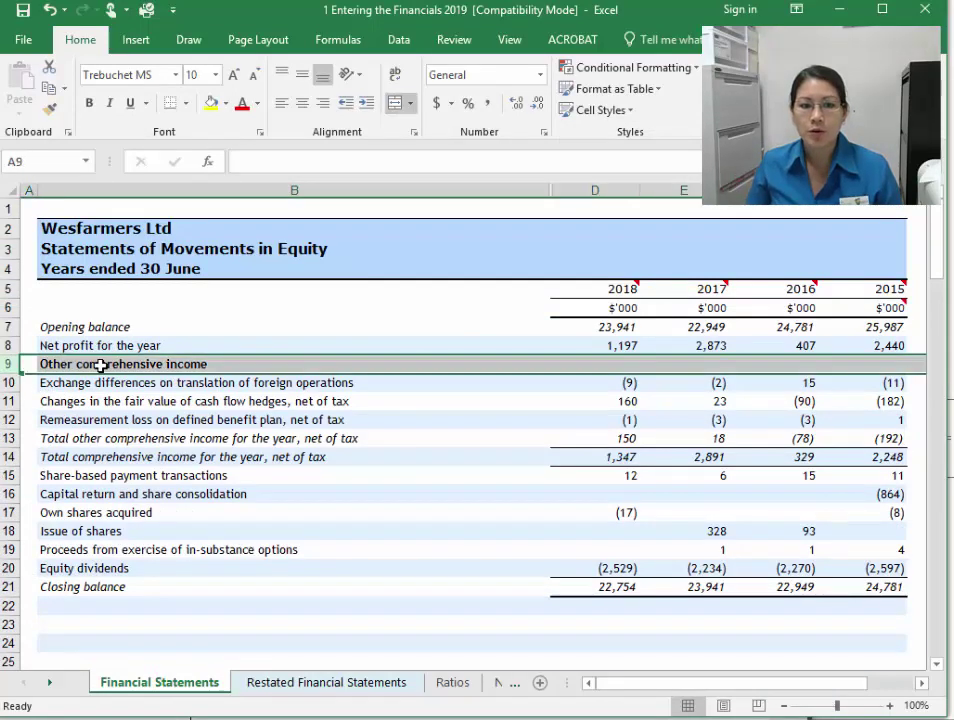
drag(6, 383, 10, 421)
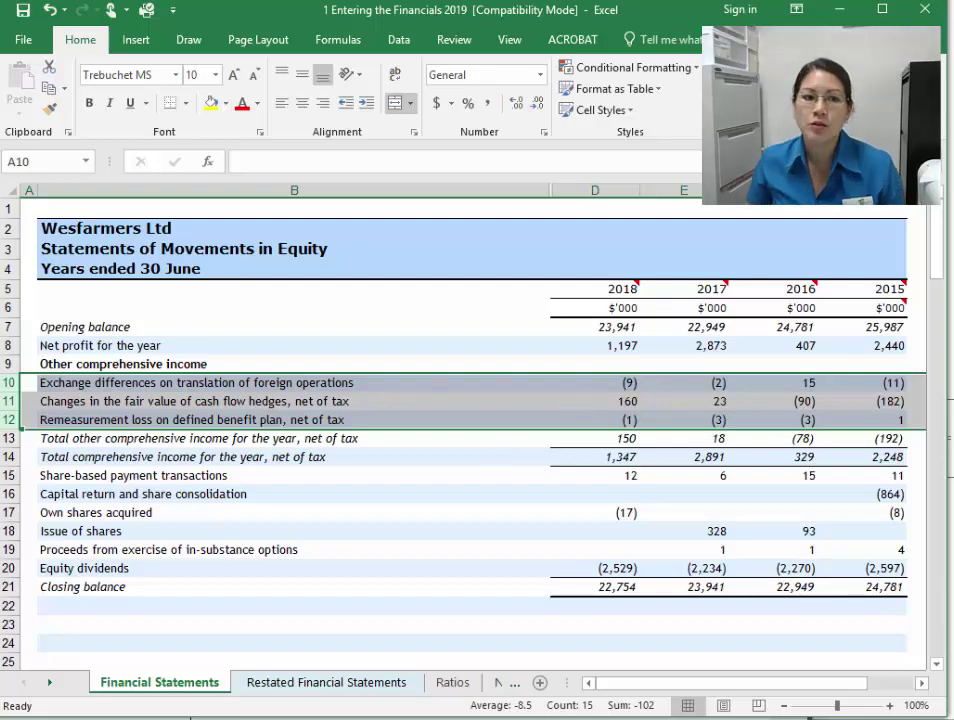
Step: Compare the annual report's cash flow hedge reserve items with the net-of-tax cash flow hedges line in Excel's row 11
key(alt+Tab)
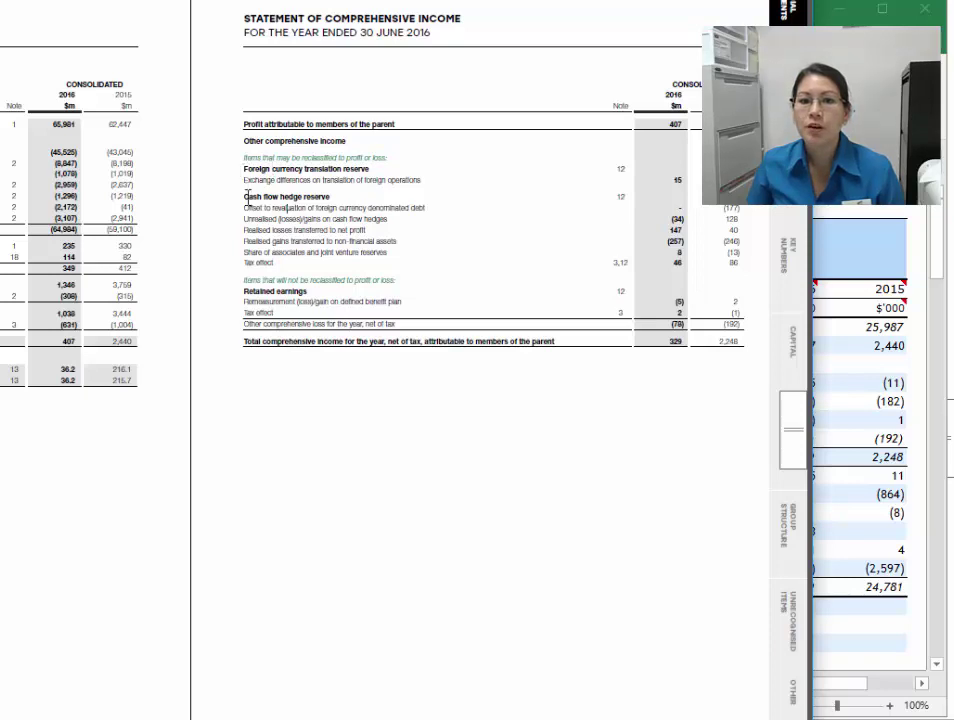
drag(244, 196, 322, 194)
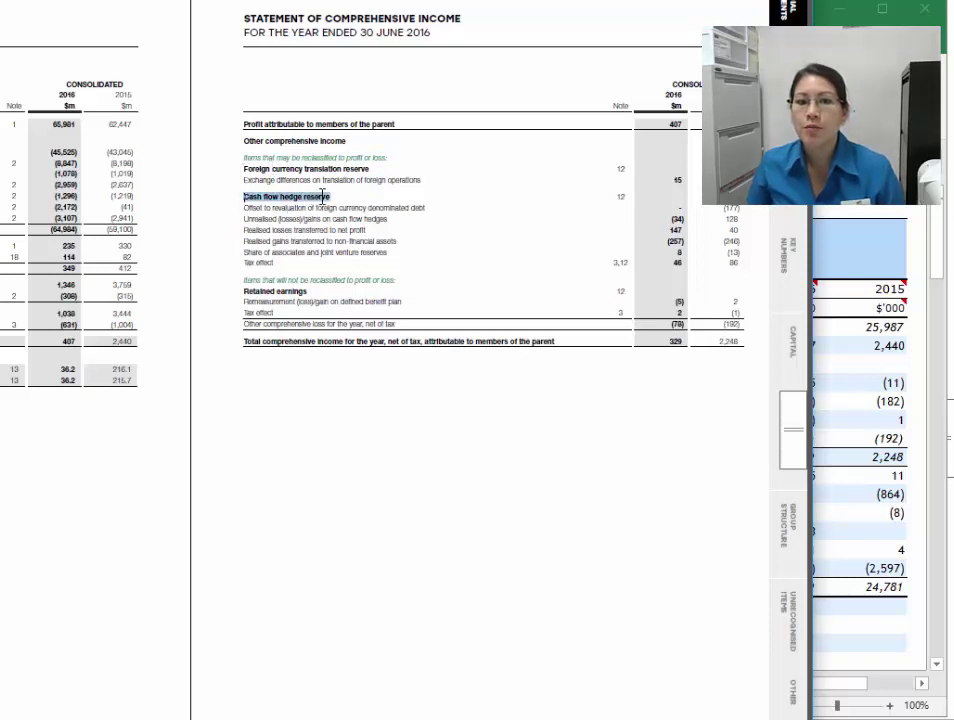
drag(244, 207, 396, 255)
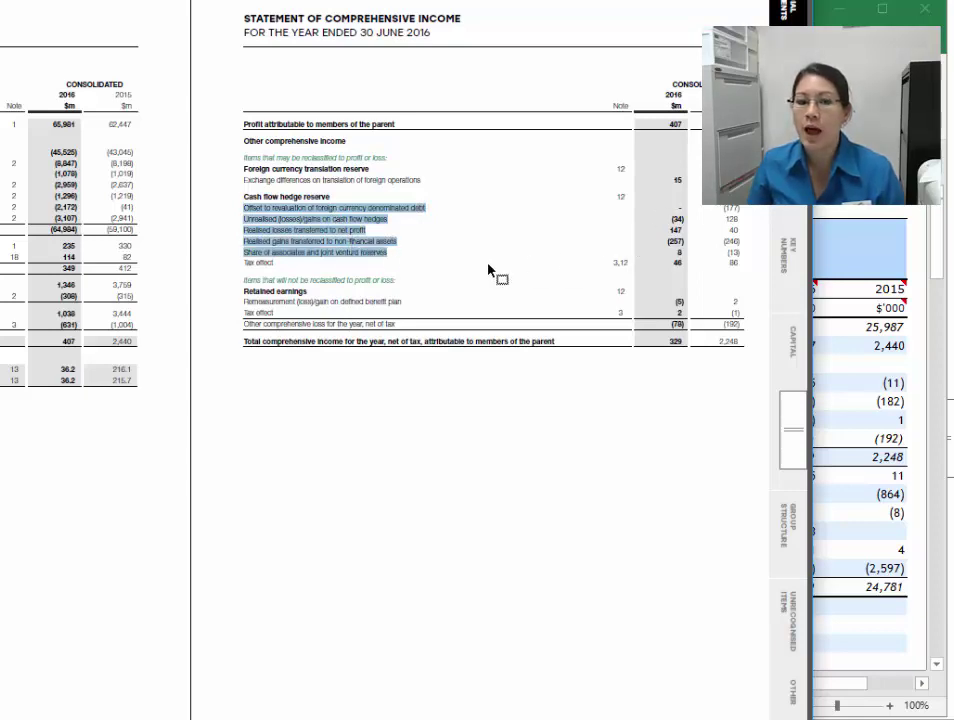
click(912, 258)
click(102, 418)
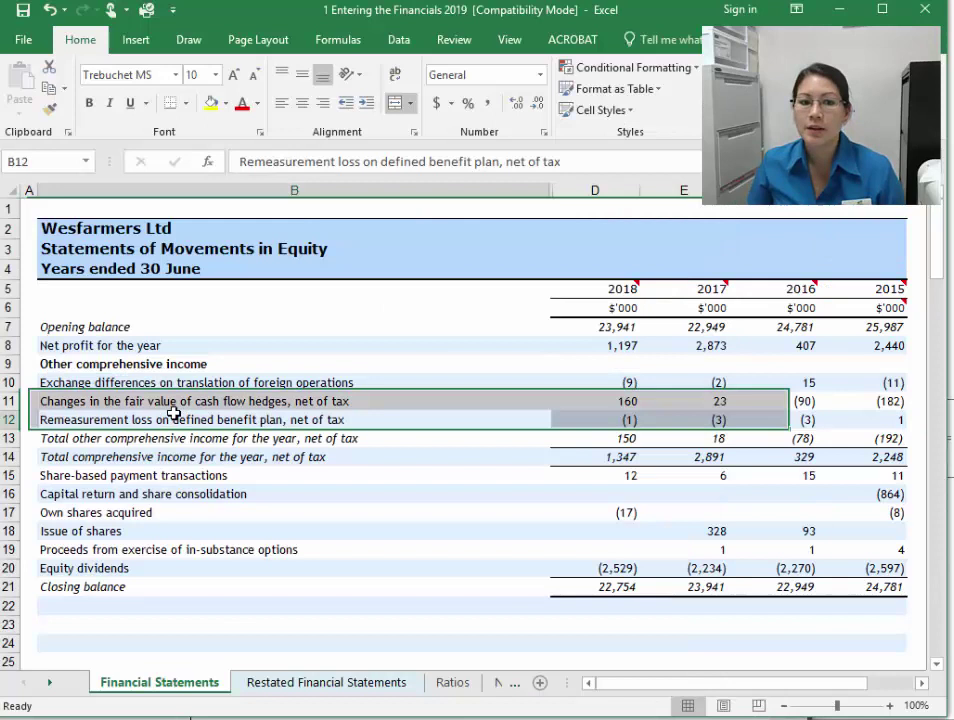
click(10, 401)
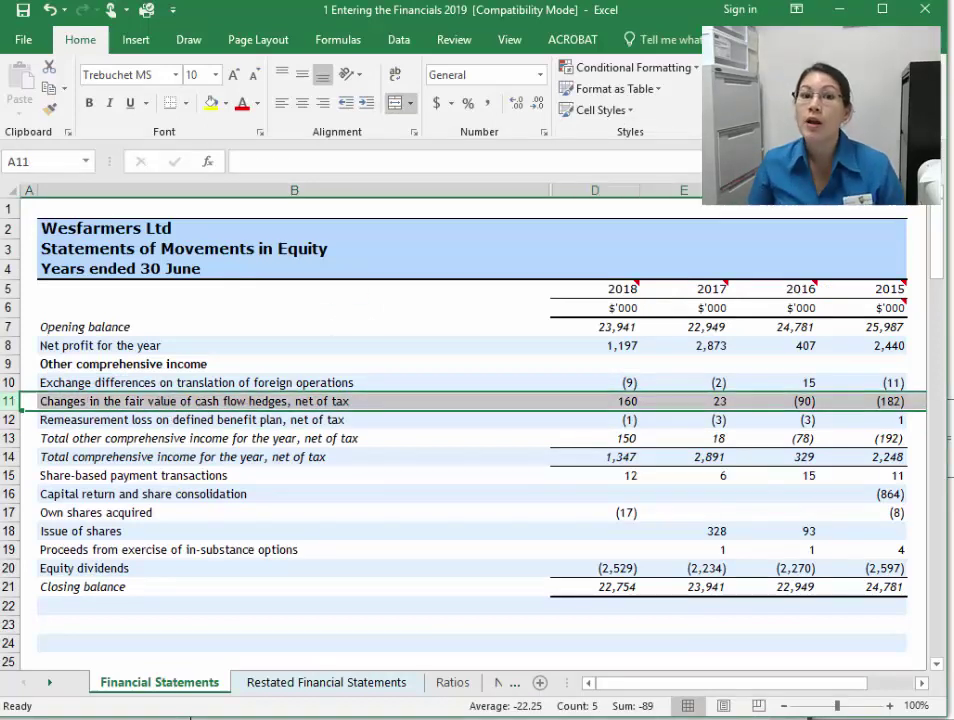
click(85, 364)
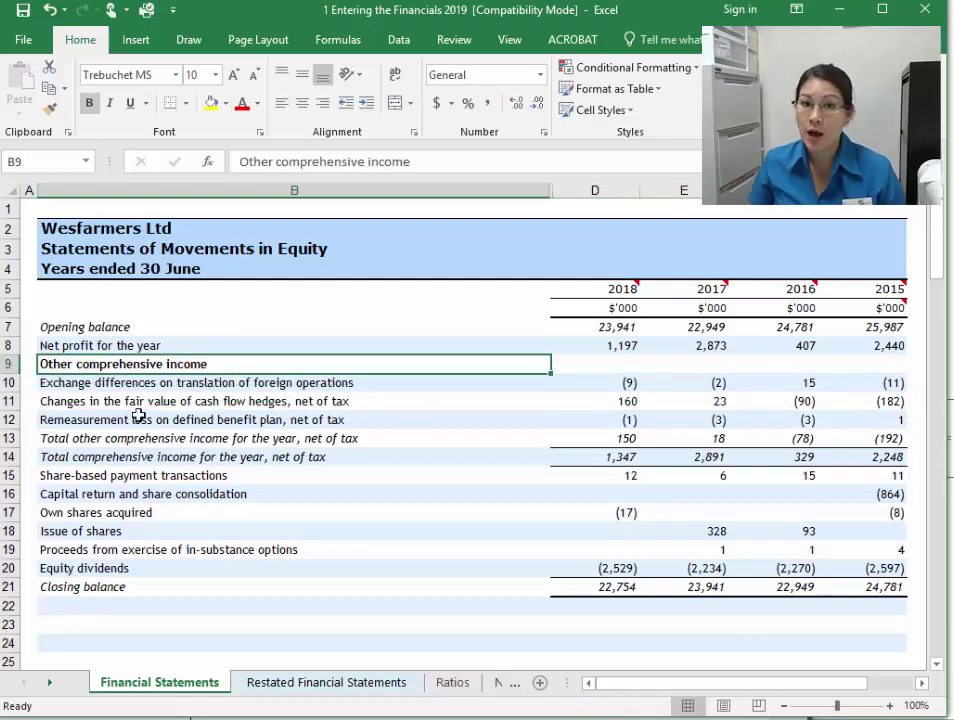
Step: Switch to the annual report and examine the reserve headings under the items that may and will not be reclassified to profit or loss
key(alt+Tab)
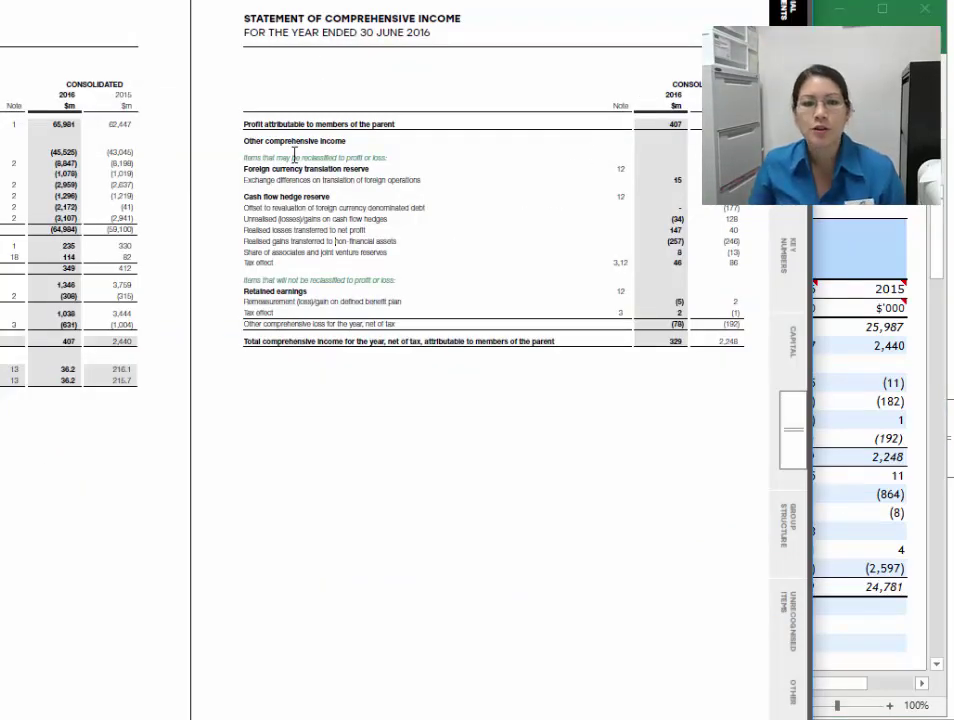
drag(245, 169, 369, 169)
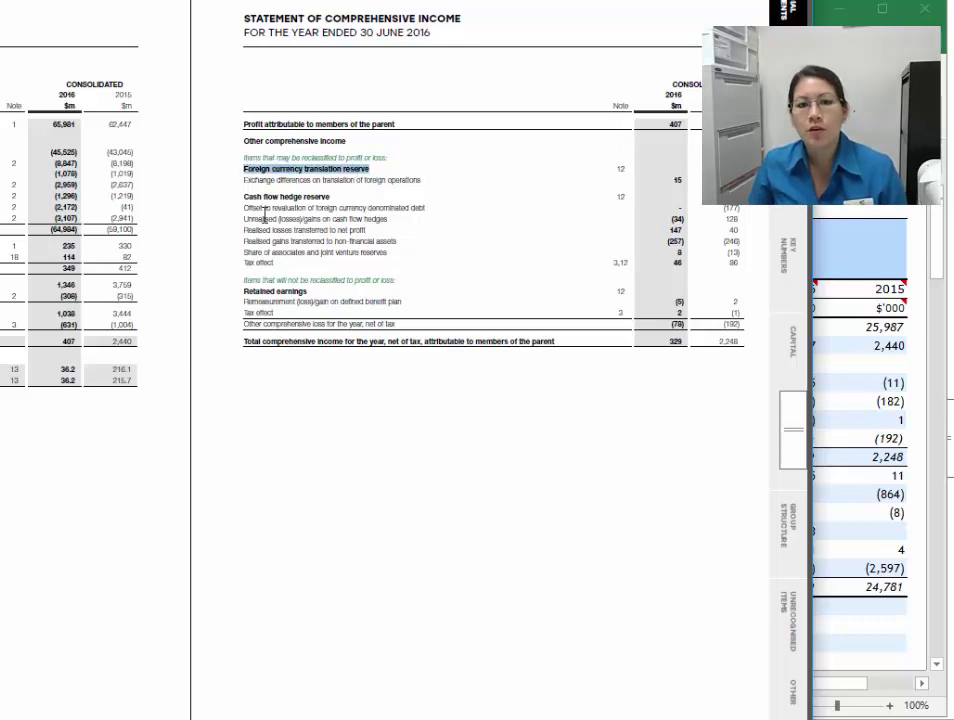
drag(247, 197, 330, 197)
drag(251, 290, 375, 275)
click(292, 286)
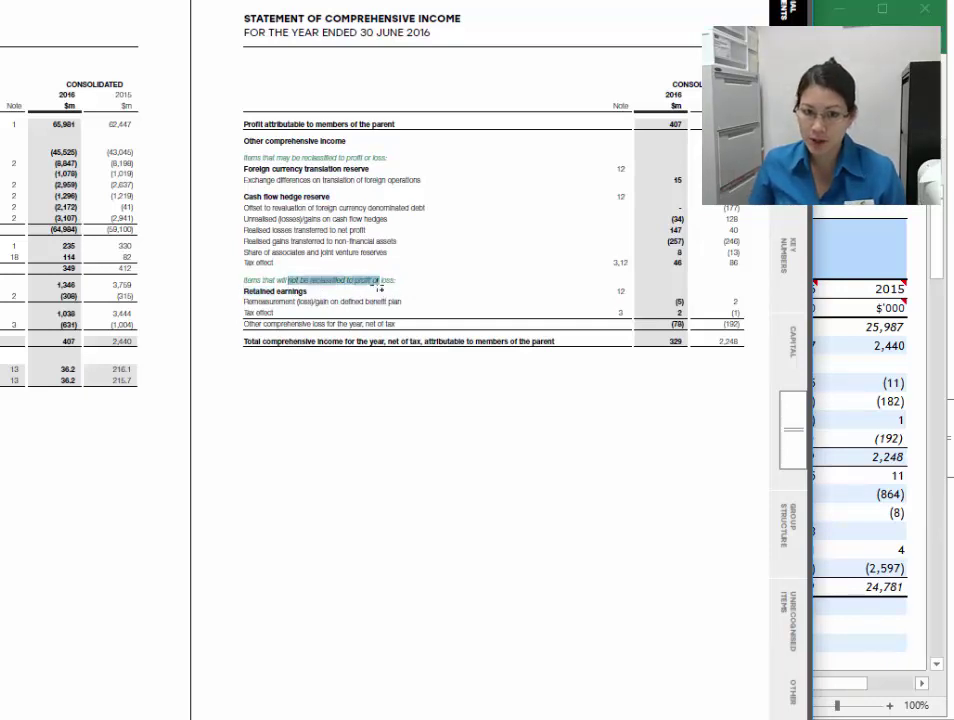
drag(246, 156, 304, 285)
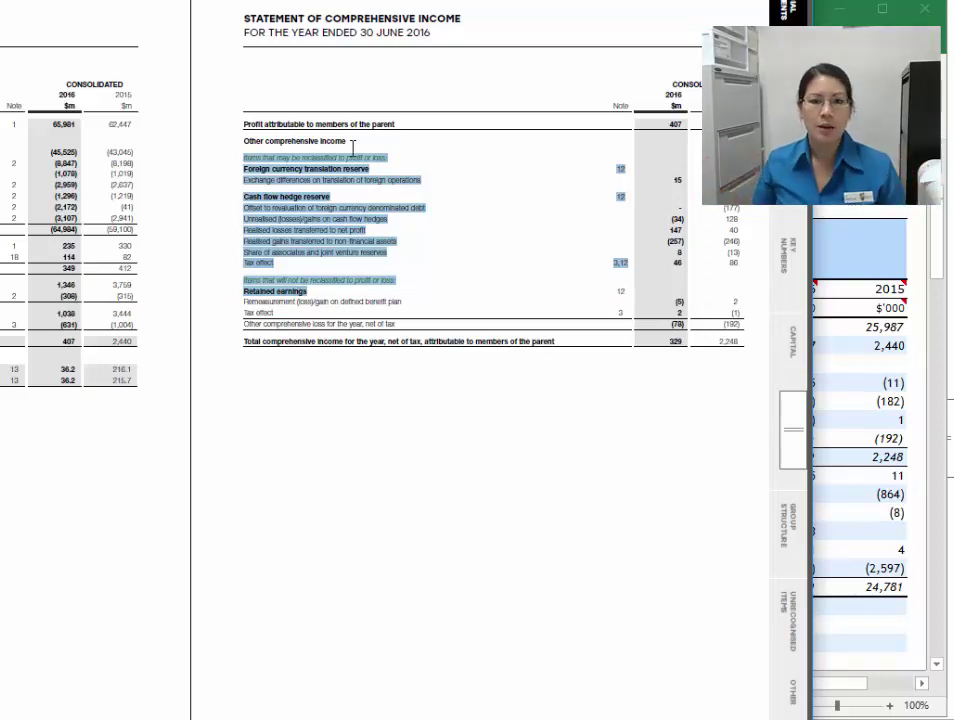
click(344, 193)
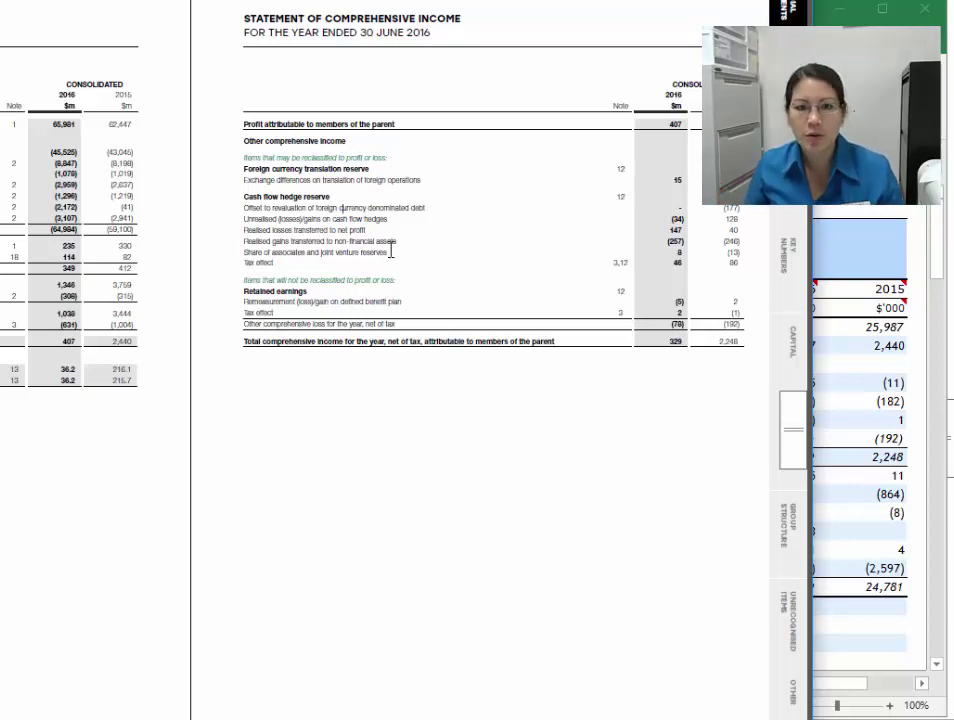
Step: Trace how profit and the reserve items lead to the other comprehensive loss and total comprehensive income for 2016
drag(245, 170, 378, 171)
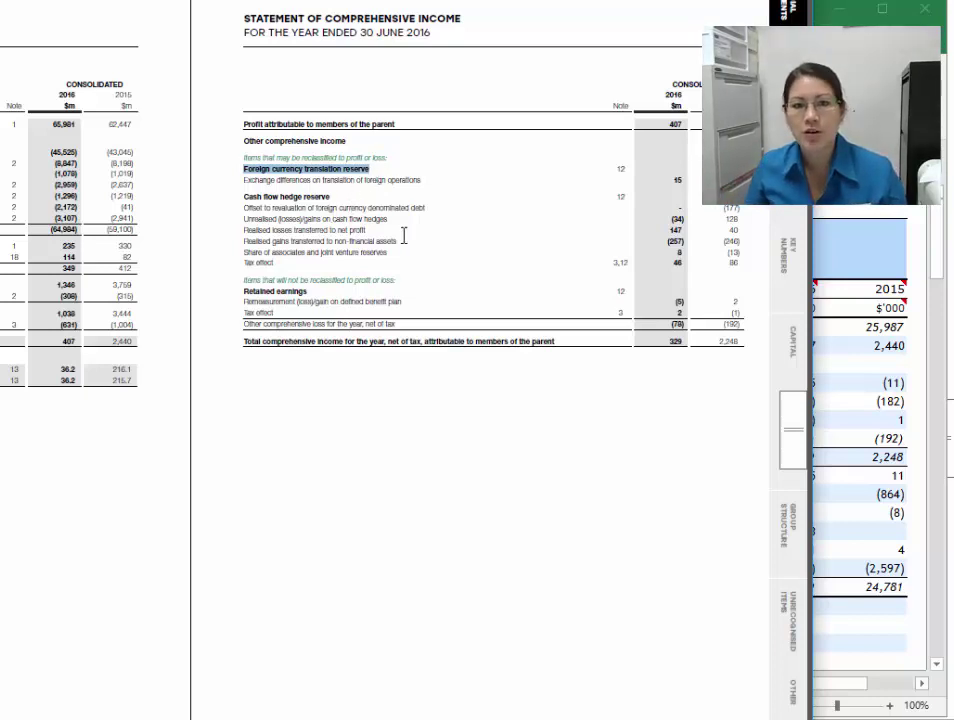
drag(244, 197, 302, 197)
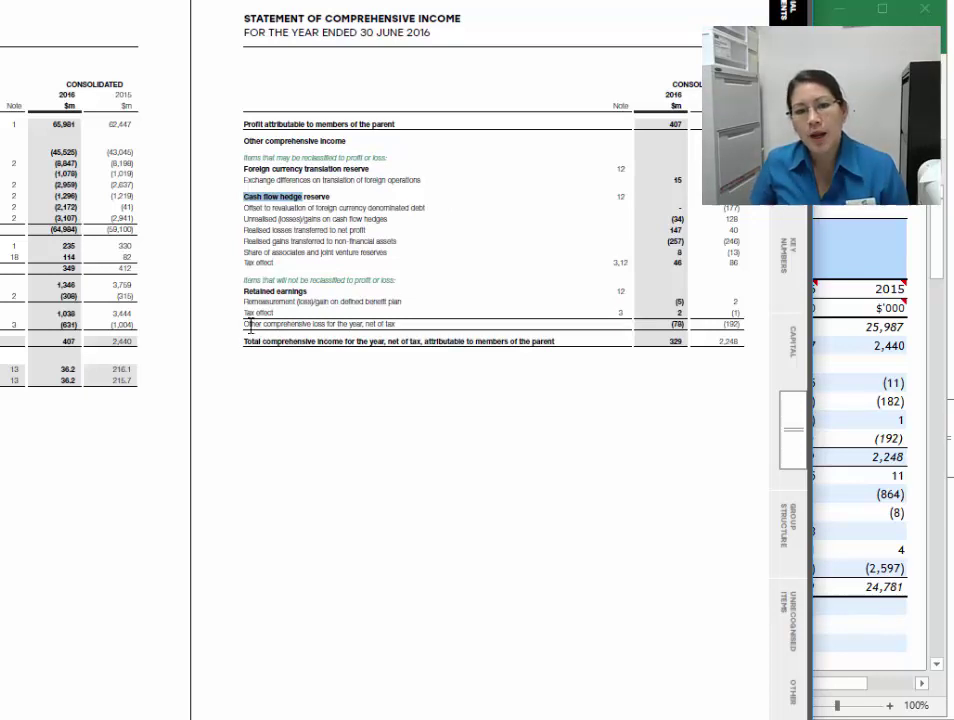
drag(243, 324, 386, 324)
drag(248, 169, 403, 302)
drag(244, 341, 287, 327)
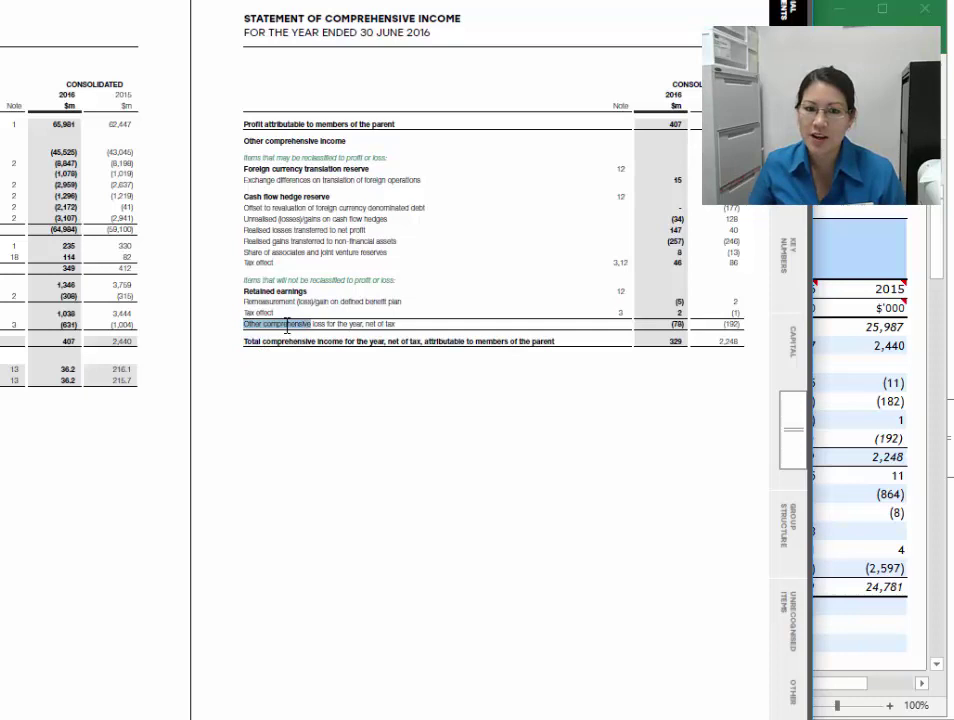
drag(244, 124, 262, 126)
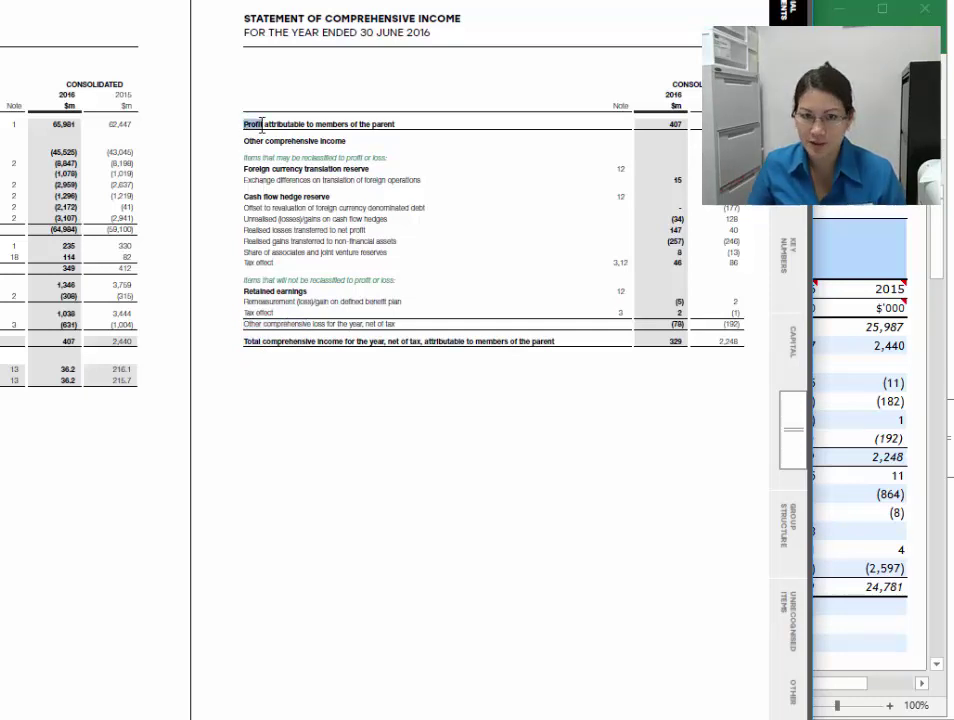
drag(262, 324, 344, 343)
drag(262, 348, 556, 343)
drag(244, 324, 325, 326)
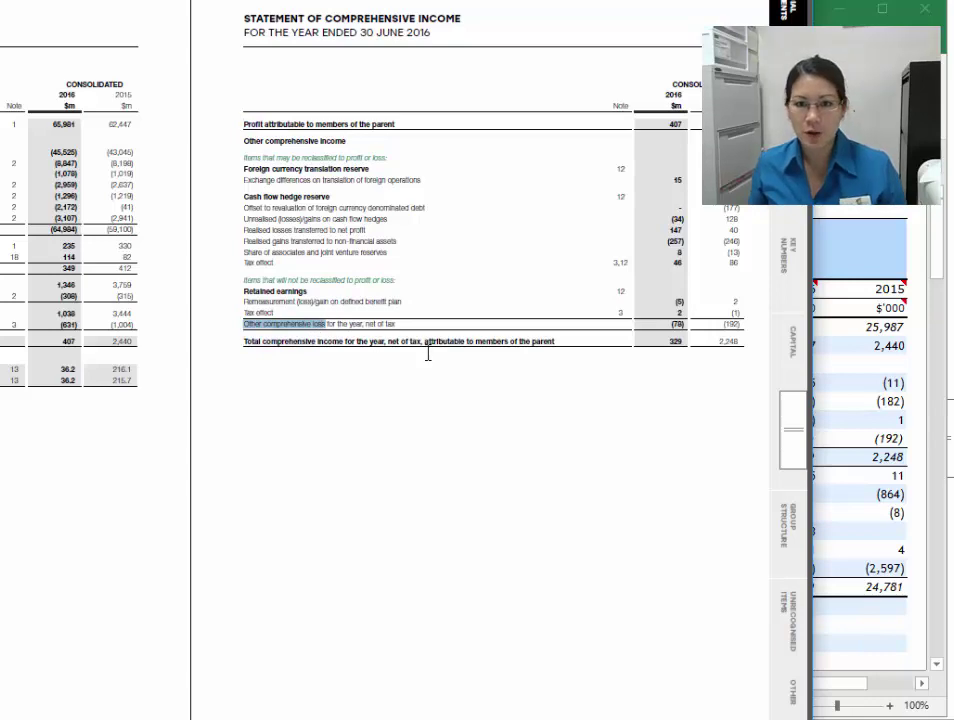
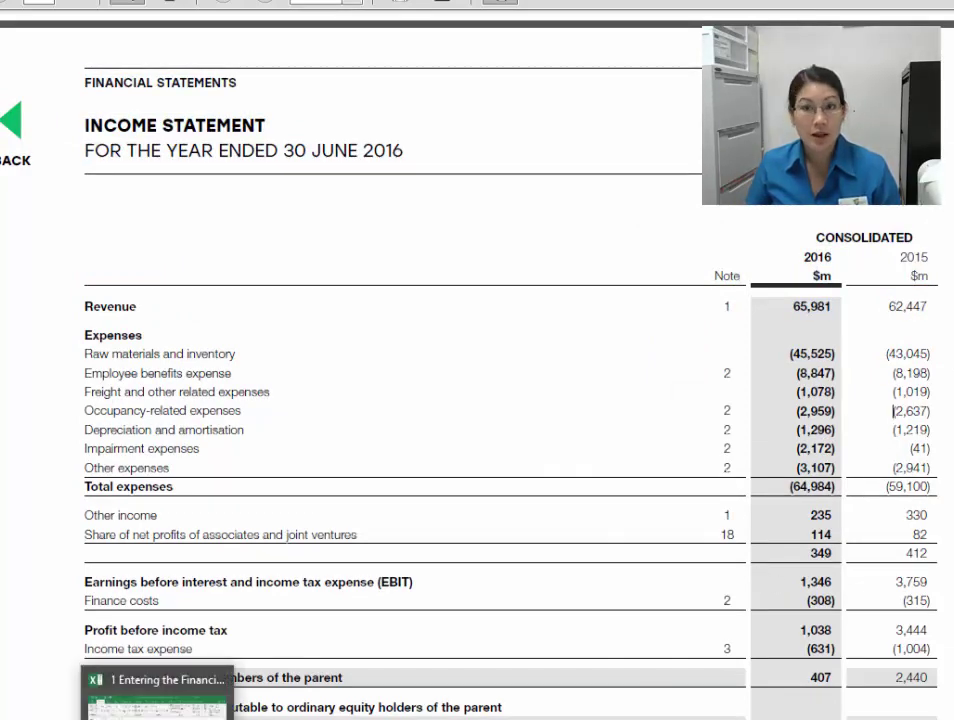
Step: Switch to Excel and enter 62447 as the 2015 revenue in G86 of the income statement
click(150, 690)
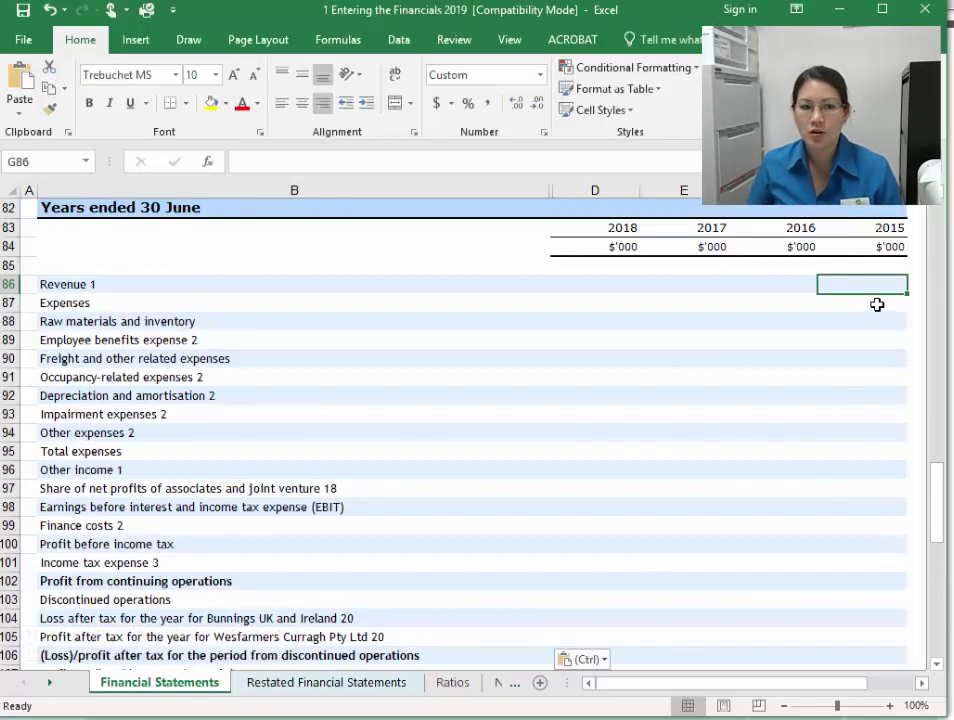
text(62447)
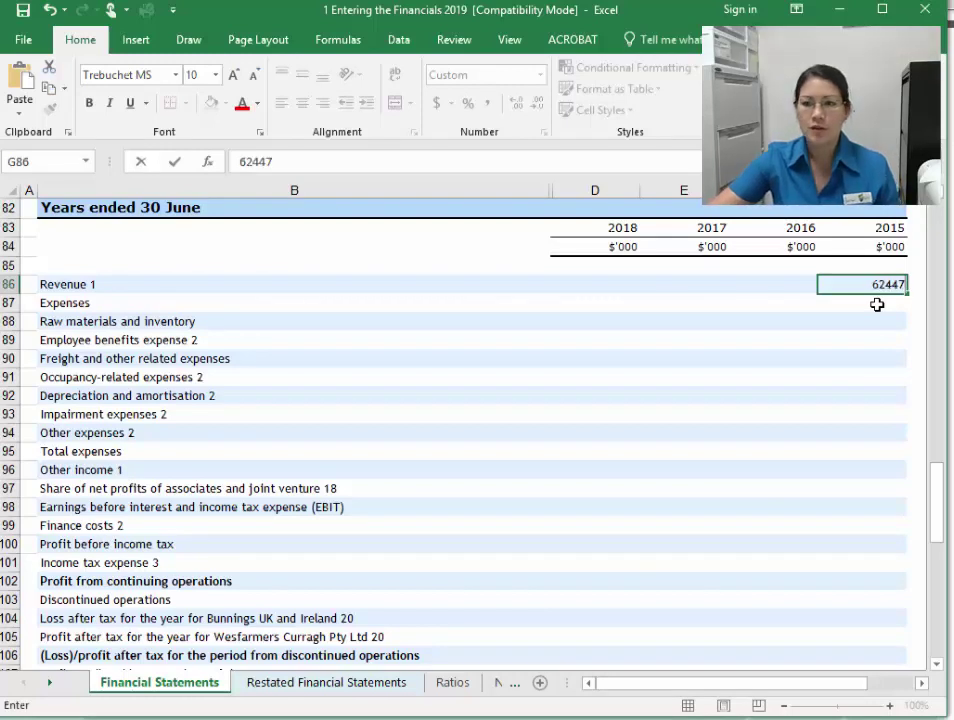
key(Return)
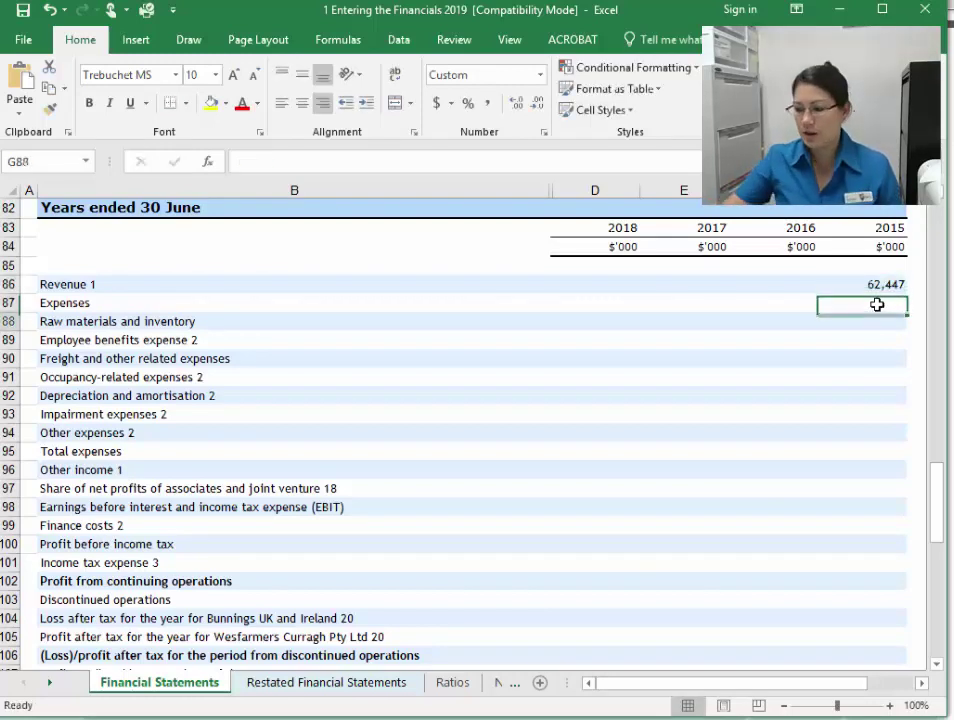
key(Return)
Step: Look up the 2015 raw materials and inventory expense in the annual report and enter it as -43045 in G88
click(152, 325)
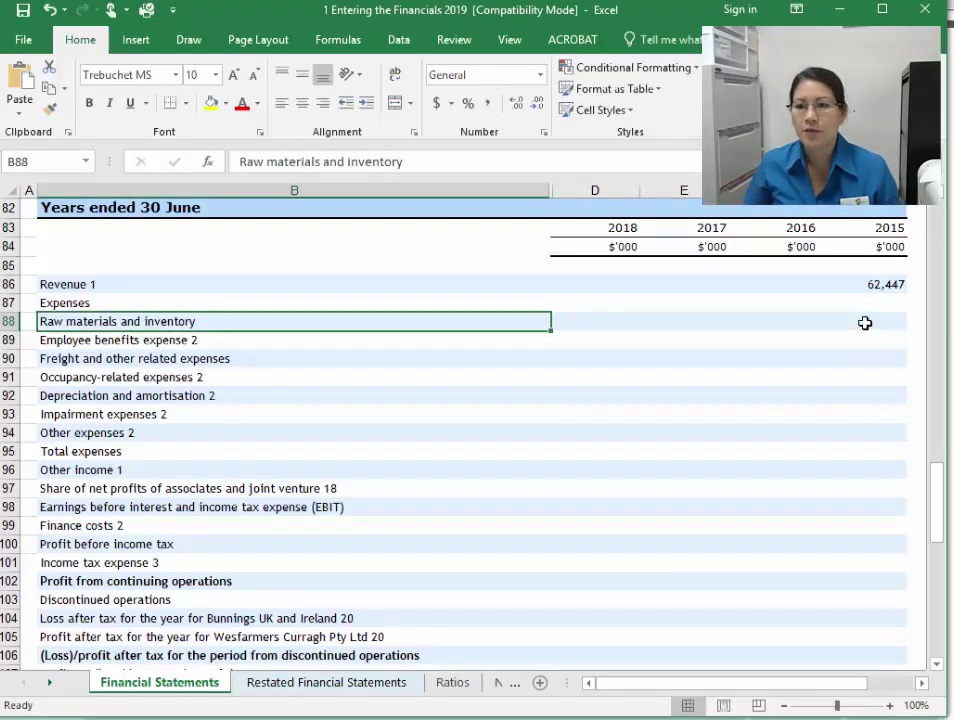
click(865, 322)
key(alt+Tab)
double_click(886, 353)
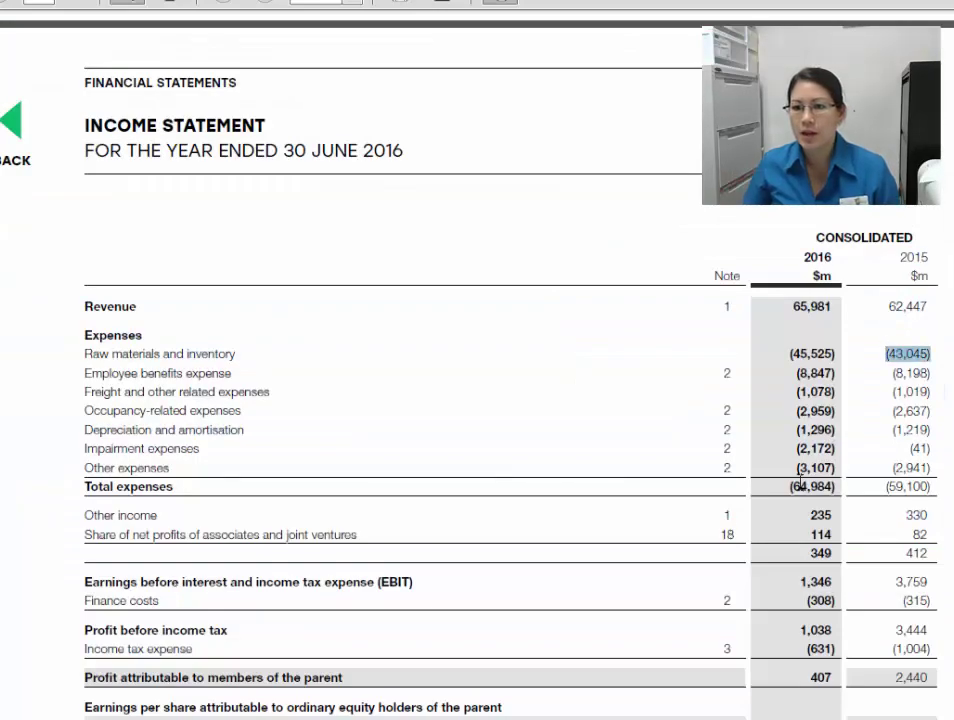
key(alt+Tab)
text(-)
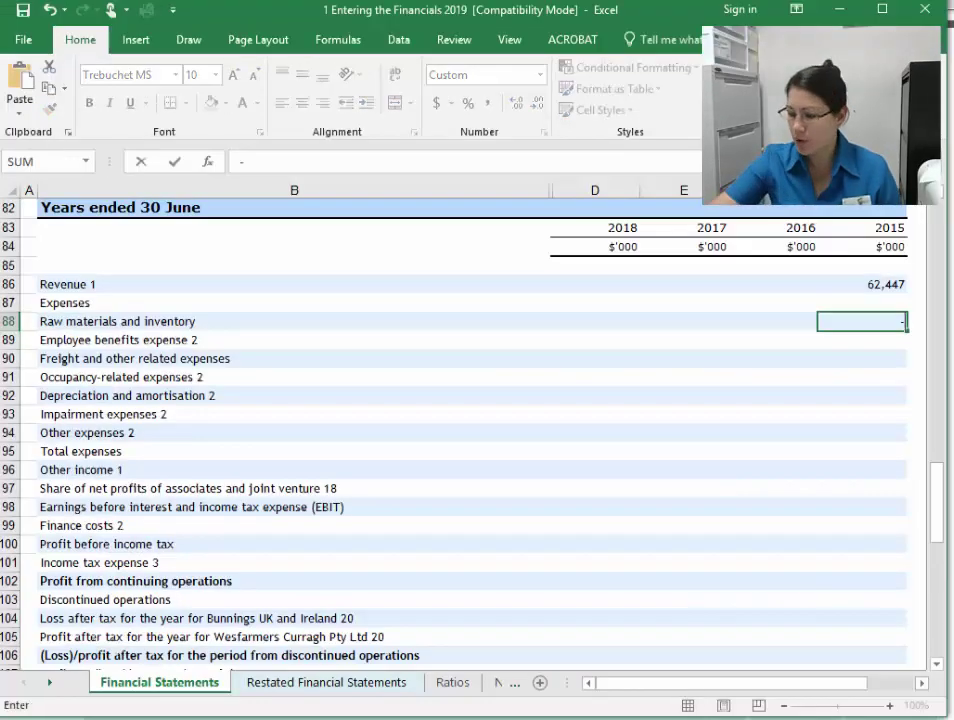
text(43045)
key(Return)
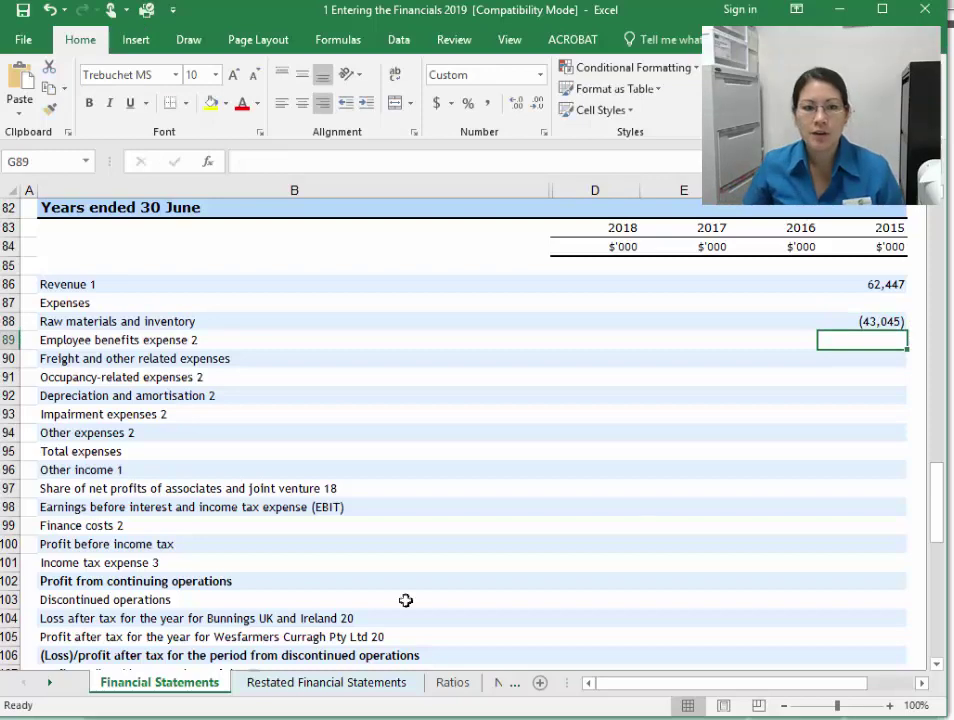
Step: Enter the annual report's 2015 employee benefits expense as -8198 in G89 and freight and other related expenses as -1019 in G90
key(alt+Tab)
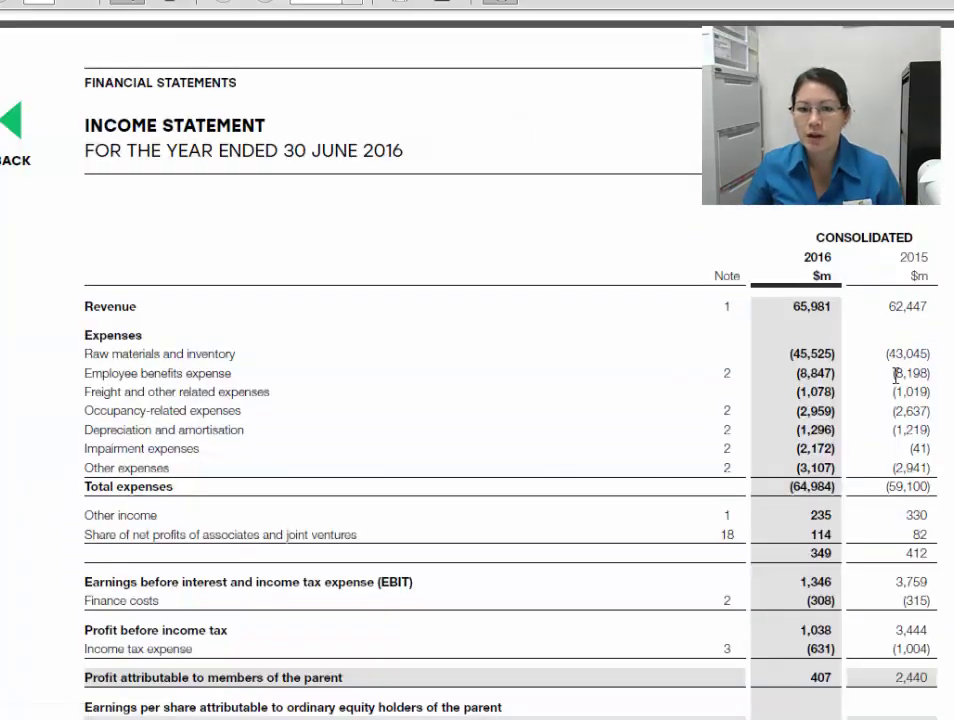
key(alt+Tab)
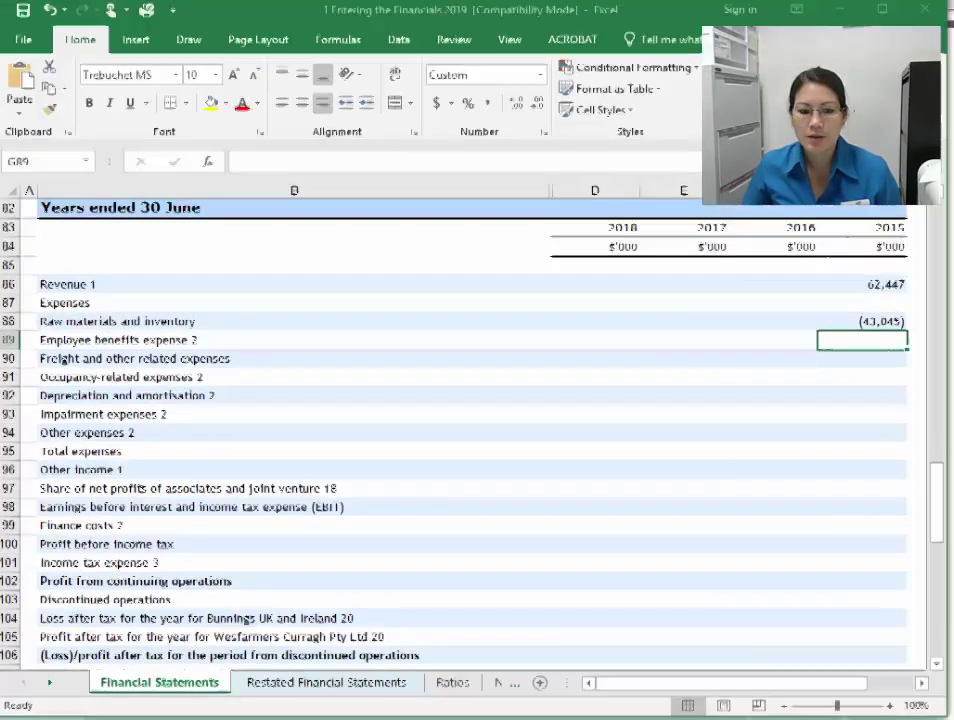
text(-8198)
key(Return)
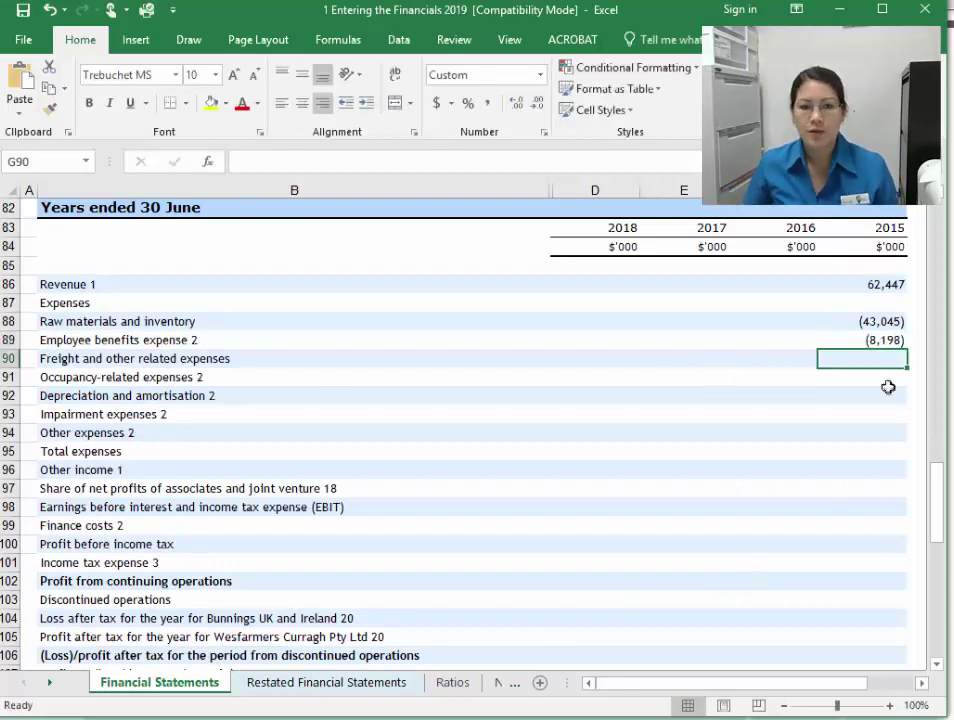
key(alt+Tab)
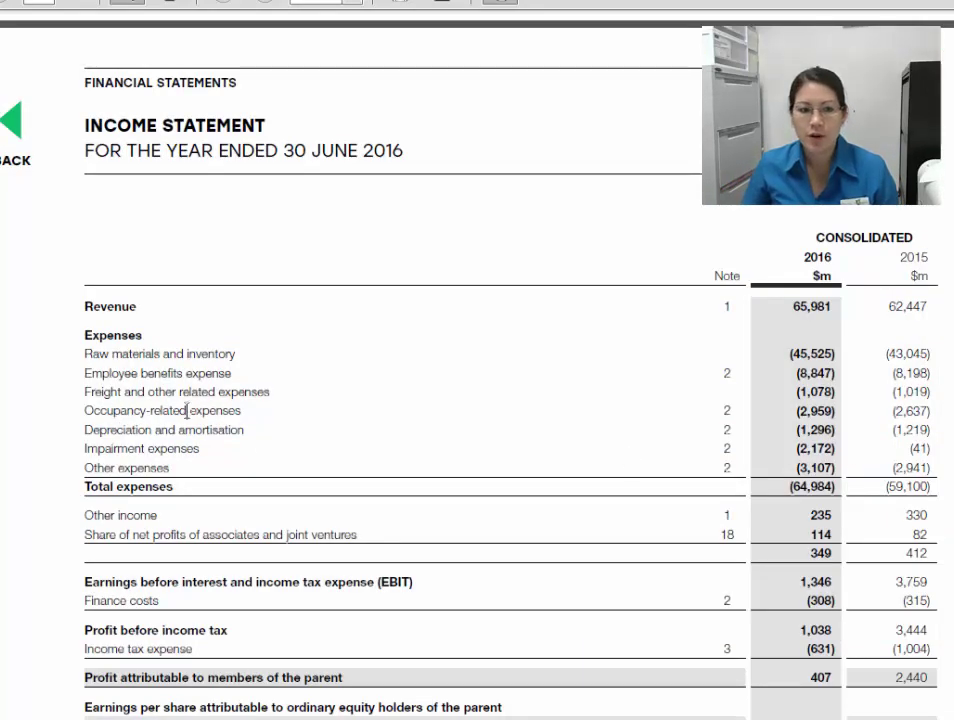
key(alt+Tab)
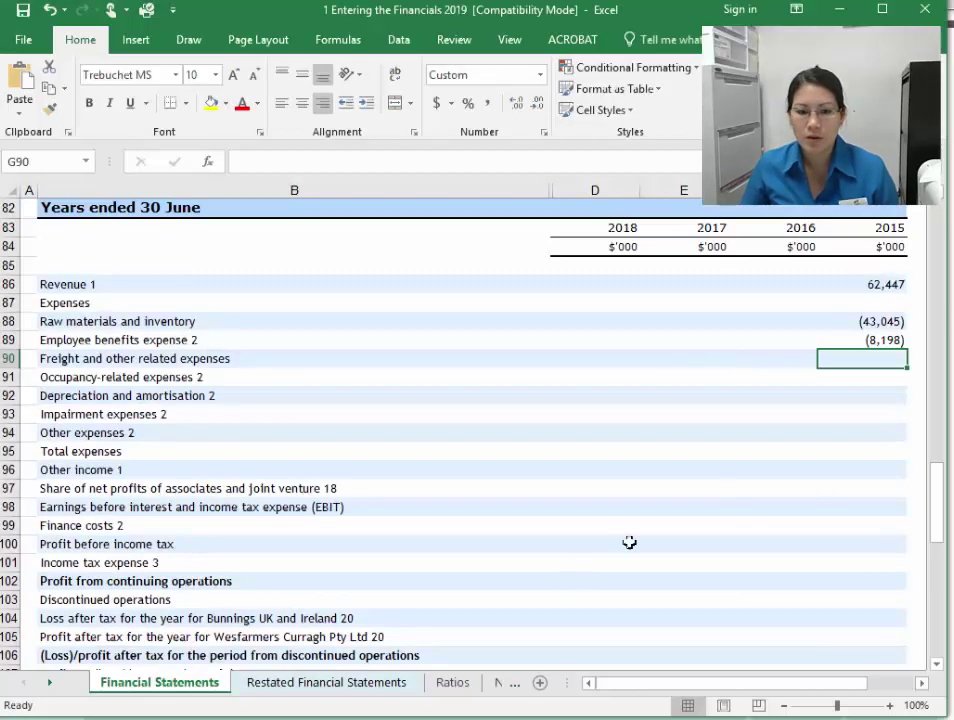
text(-1019)
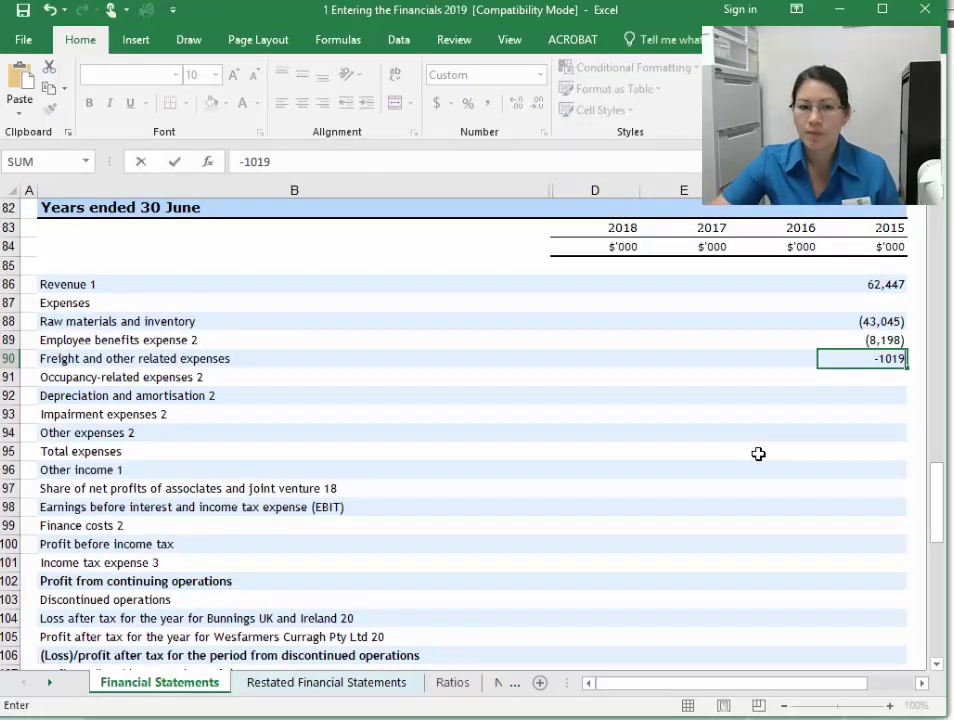
key(Return)
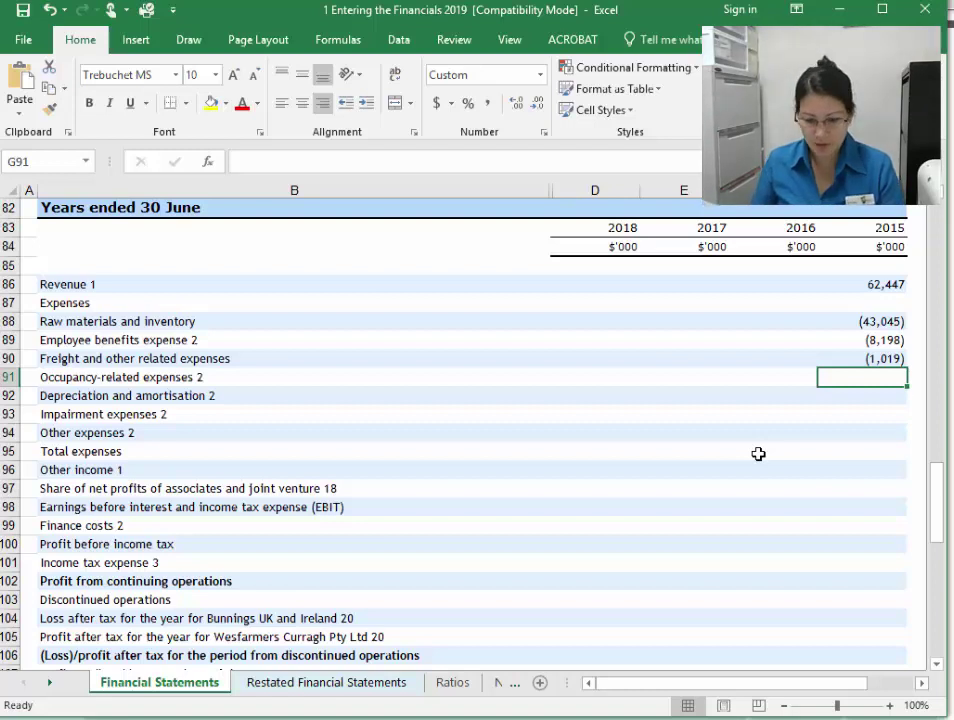
Step: Fill G91 to G94 with the 2015 occupancy, depreciation and amortisation, impairment and other expenses: -2637, -1219, -41 and -2941
text(-2637)
key(Return)
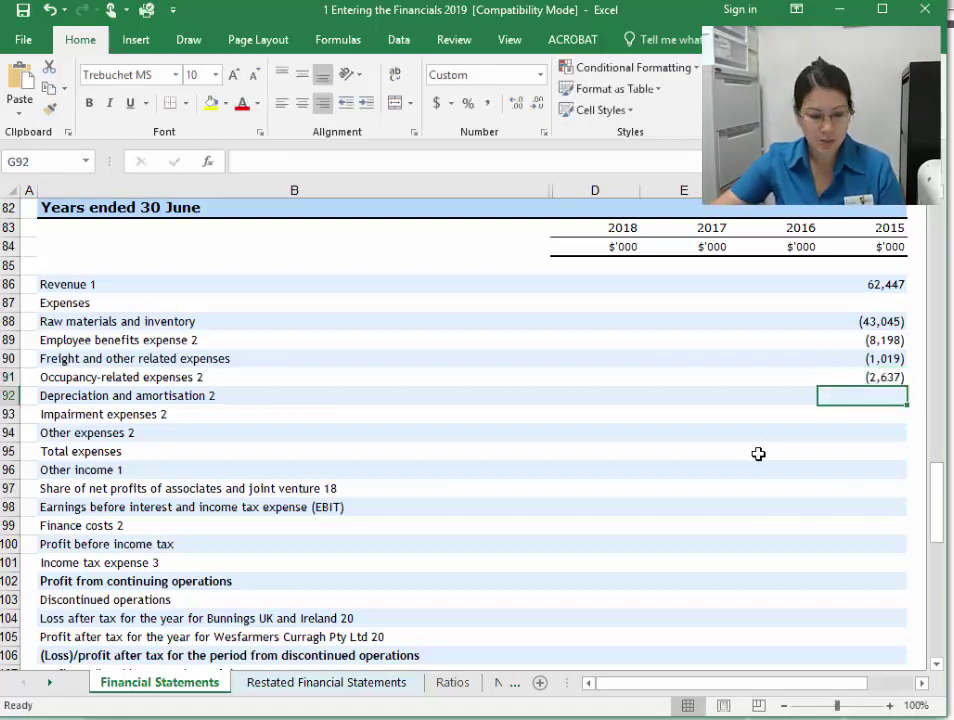
text(-1219)
key(Return)
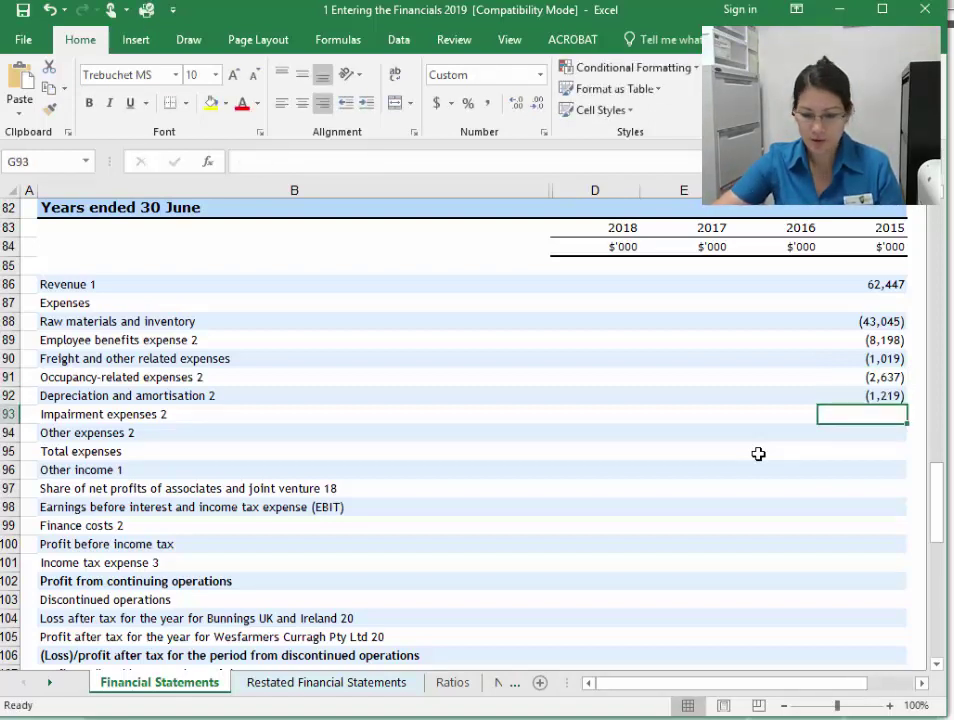
text(-41)
key(Return)
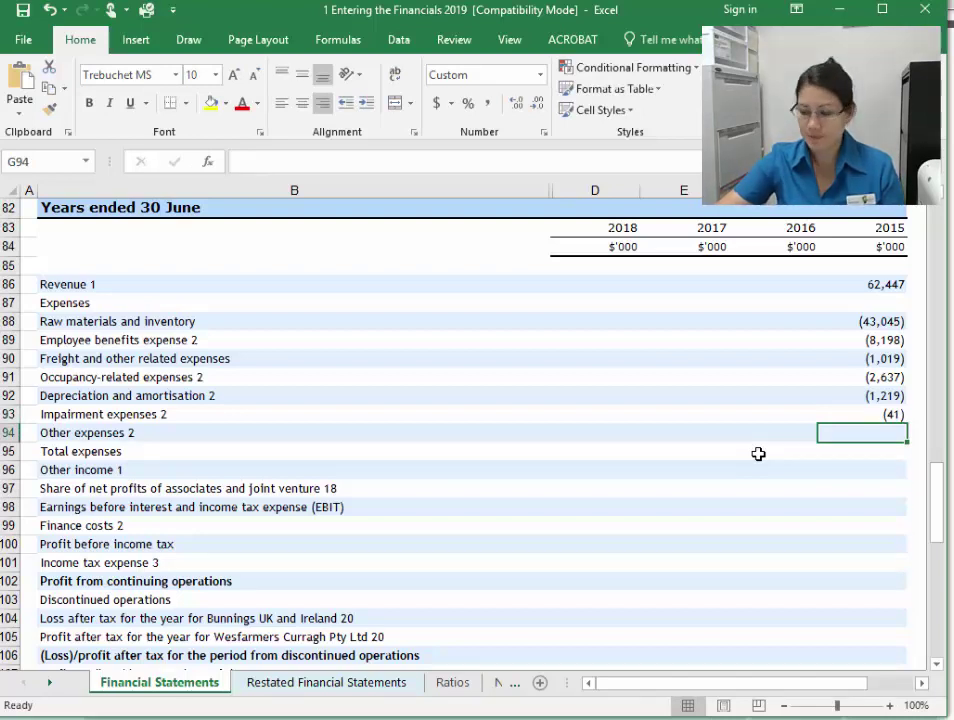
text(-2941)
key(Return)
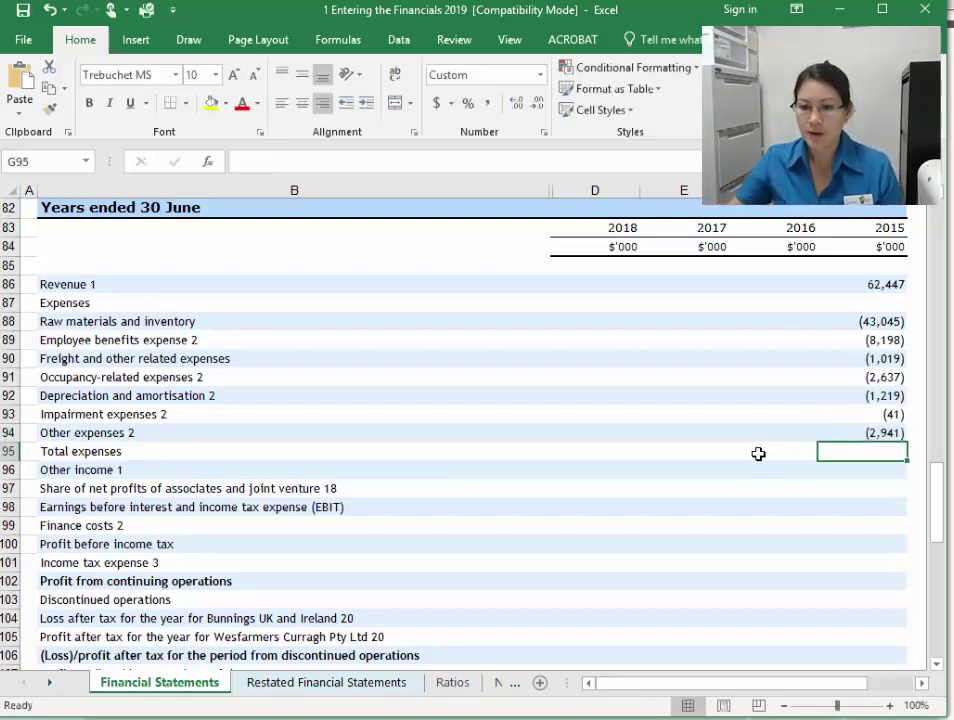
Step: Calculate the 2015 total expenses in G95 with a SUM formula over G88:G94
text(=sum()
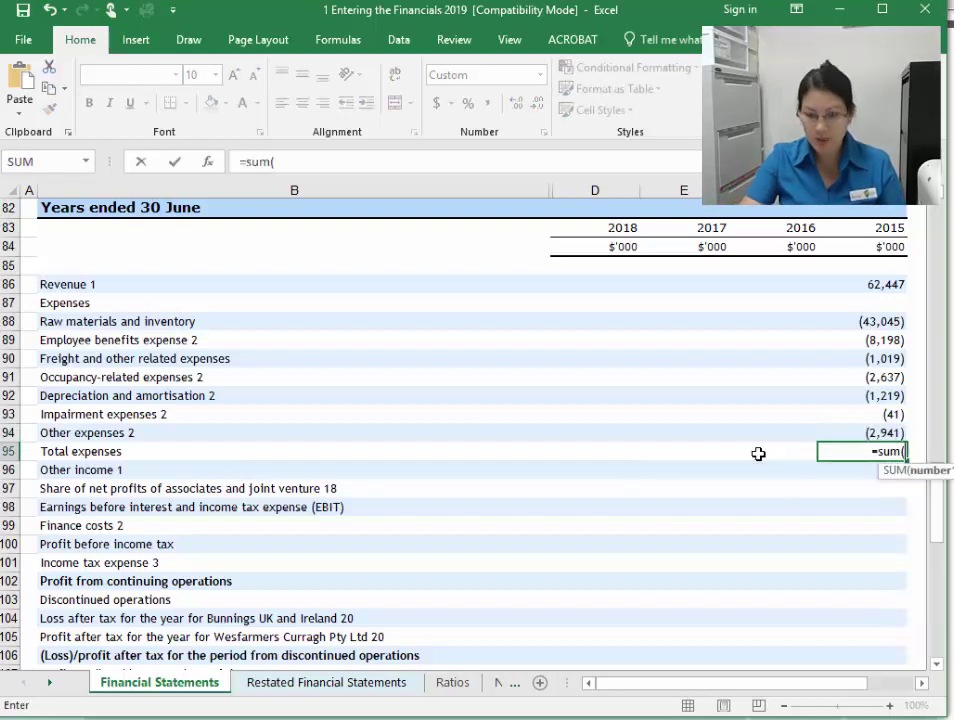
drag(852, 320, 845, 435)
key(Return)
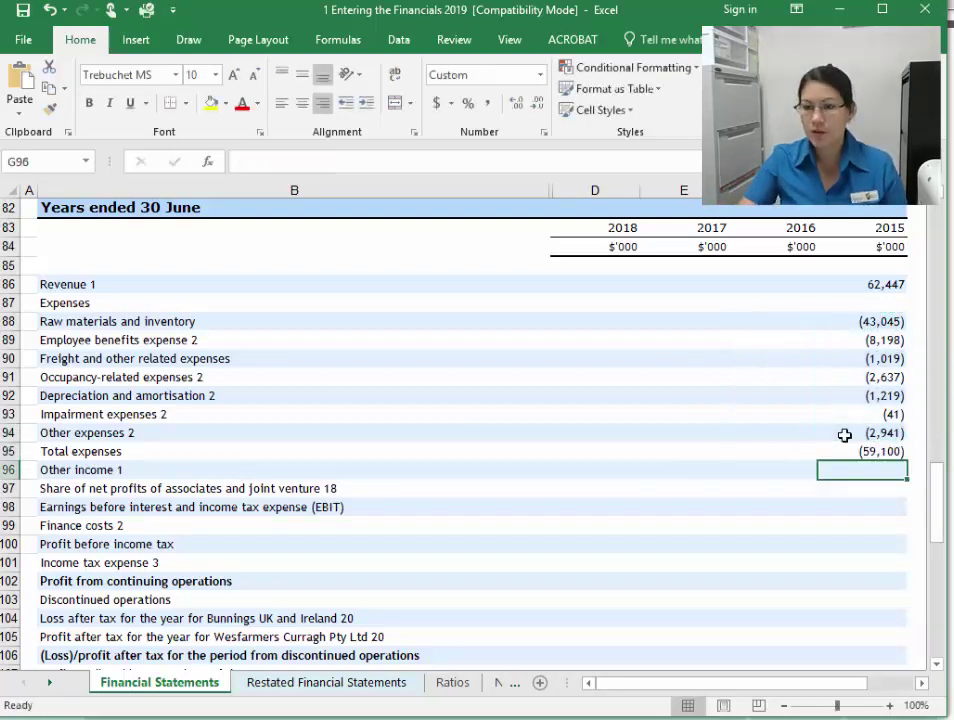
Step: Check Excel's 2015 total expenses against the annual report and look up the 2015 other income there before returning to Excel
click(860, 449)
key(alt+Tab)
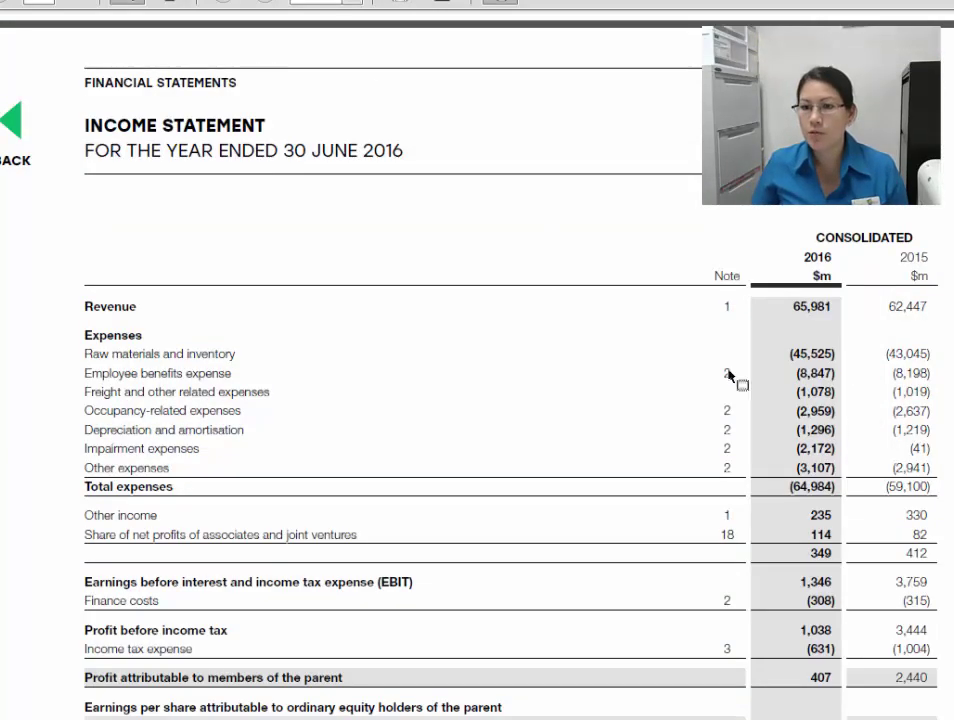
double_click(890, 488)
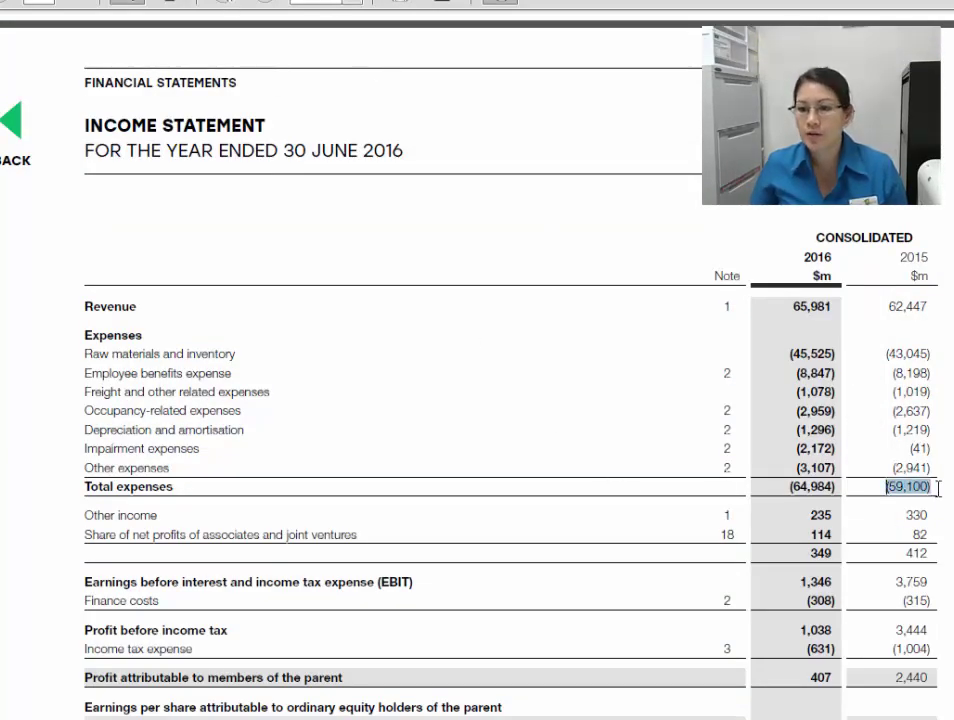
click(901, 514)
drag(901, 514, 920, 516)
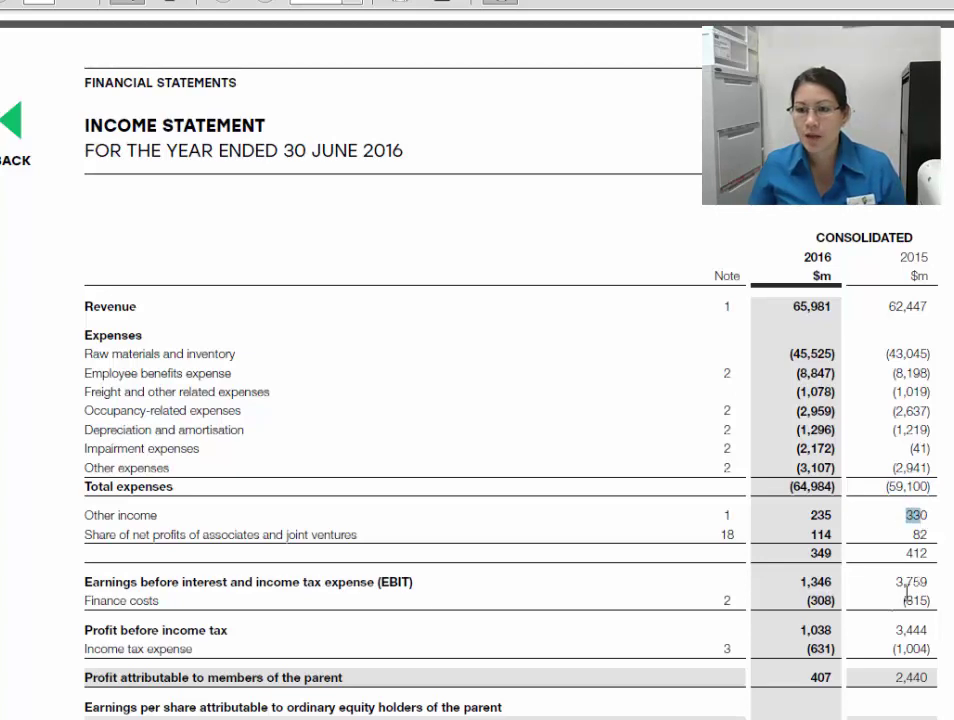
key(alt+Tab)
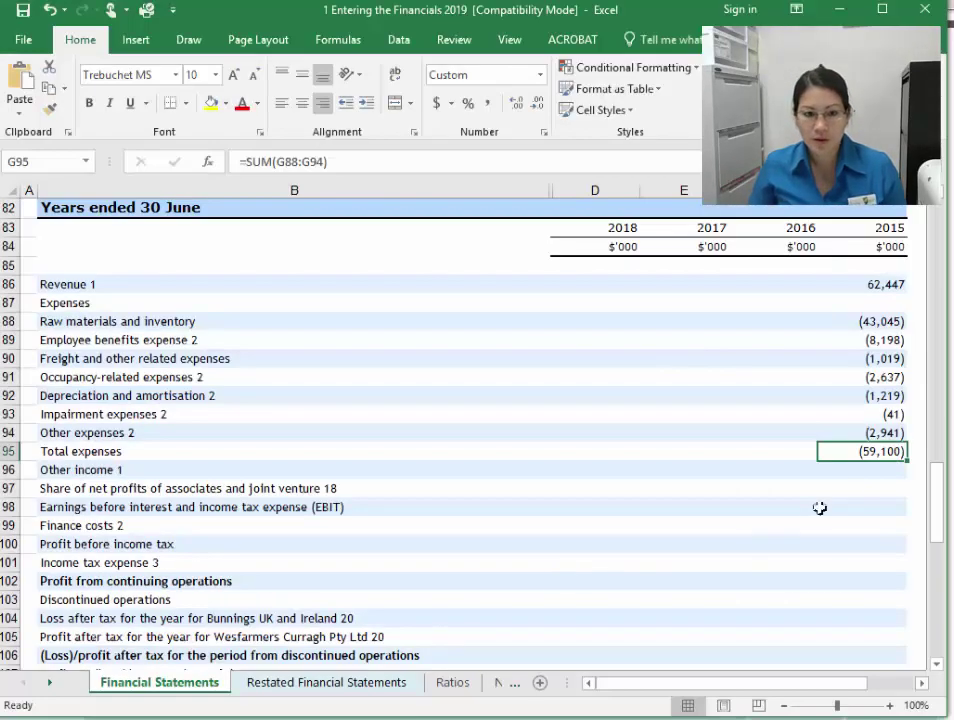
Step: Enter the 2015 other income as 330 in G96 and the share of net profits of associates and joint venture as 82 in G97
click(863, 476)
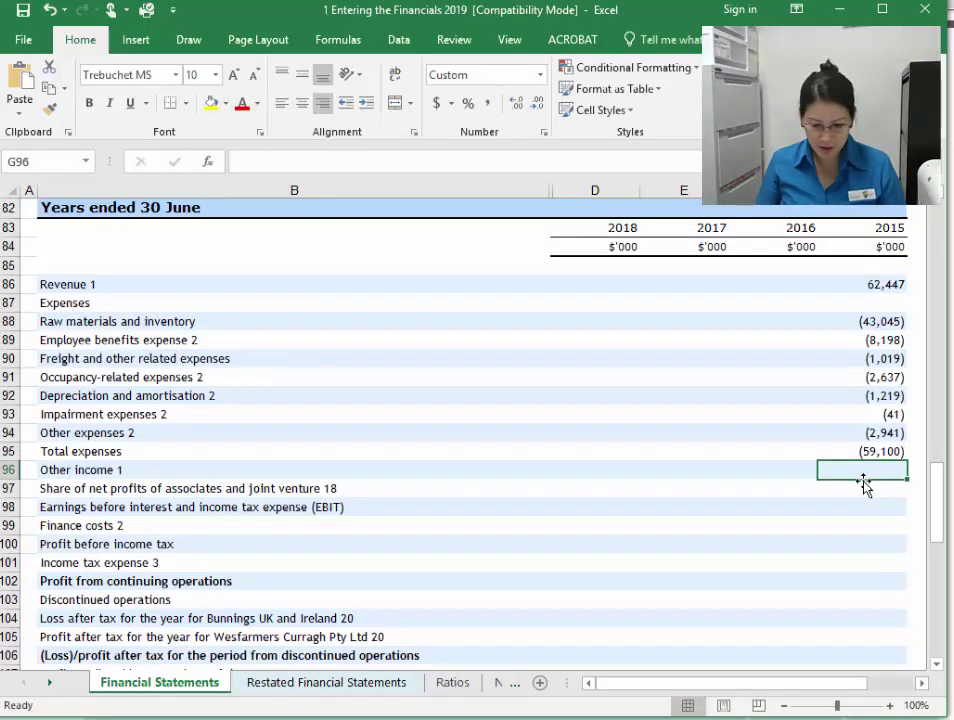
text(330)
key(Return)
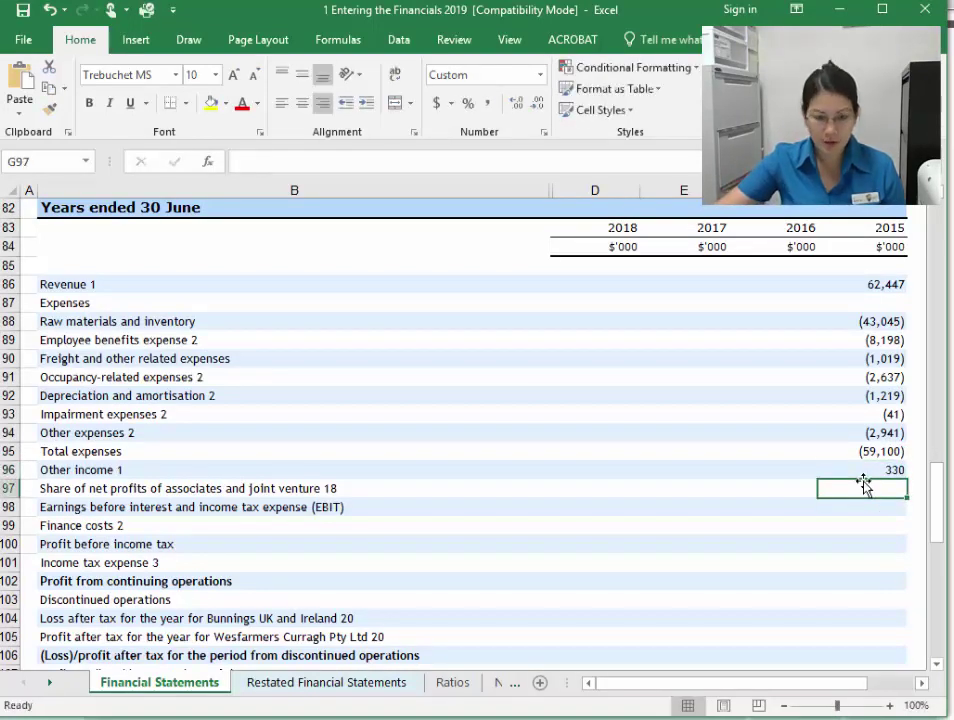
text(82)
key(Return)
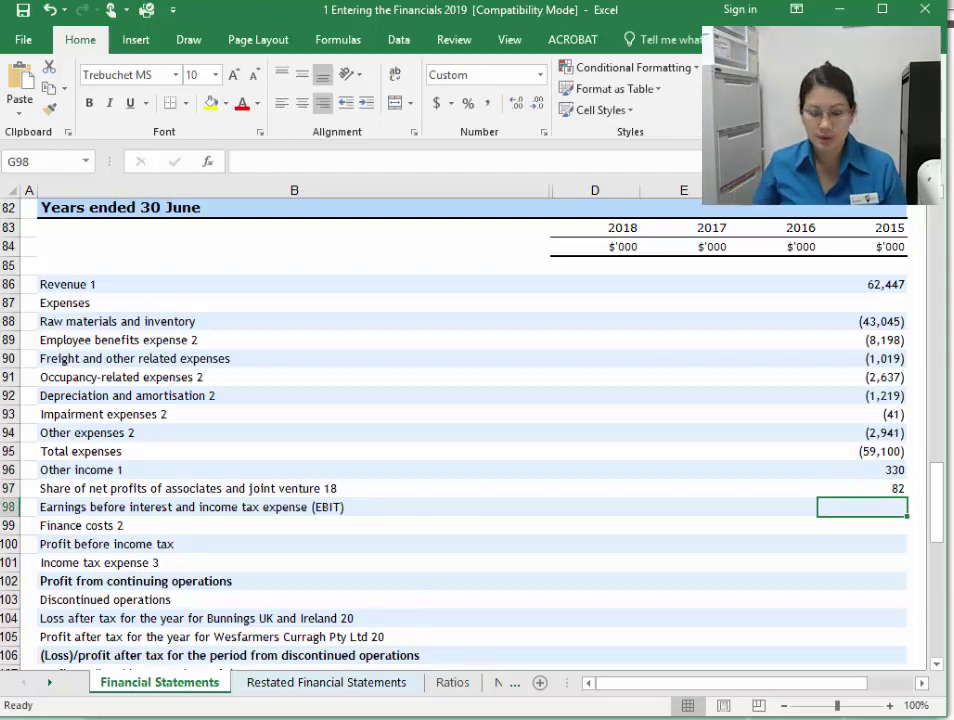
Step: Calculate the 2015 EBIT in G98 as revenue G86 plus total expenses G95 plus the SUM of G96:G97
text(=)
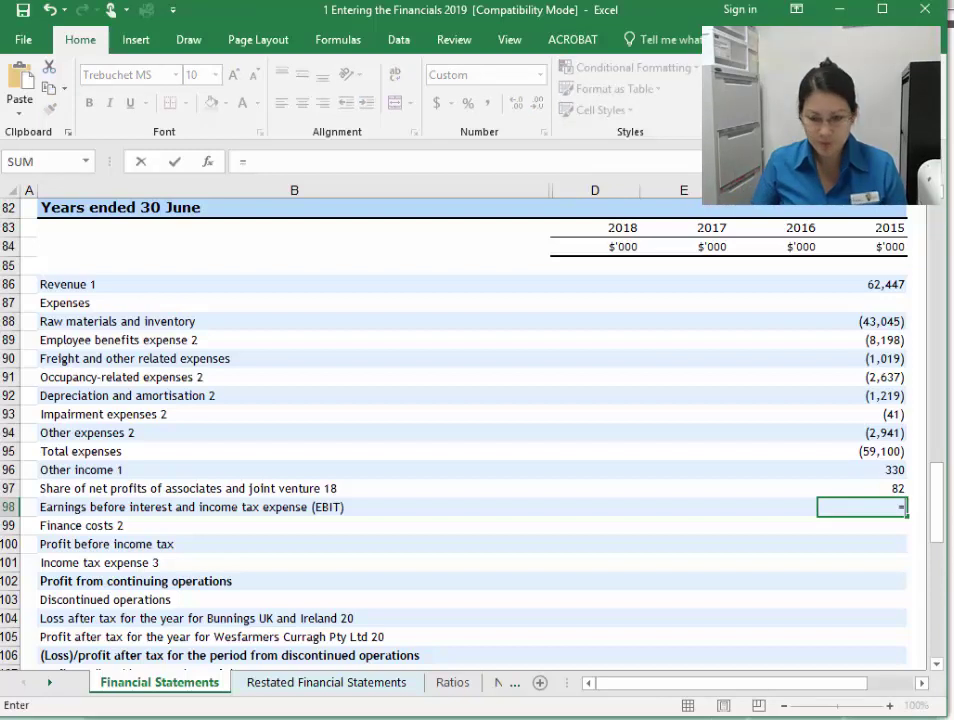
click(845, 303)
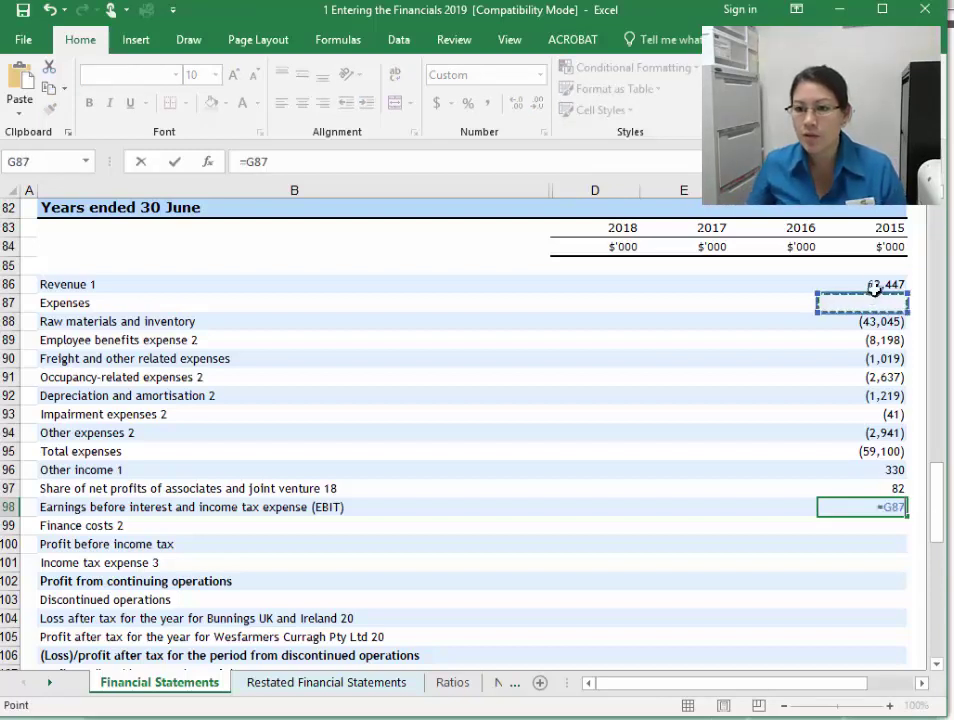
click(885, 288)
text(+)
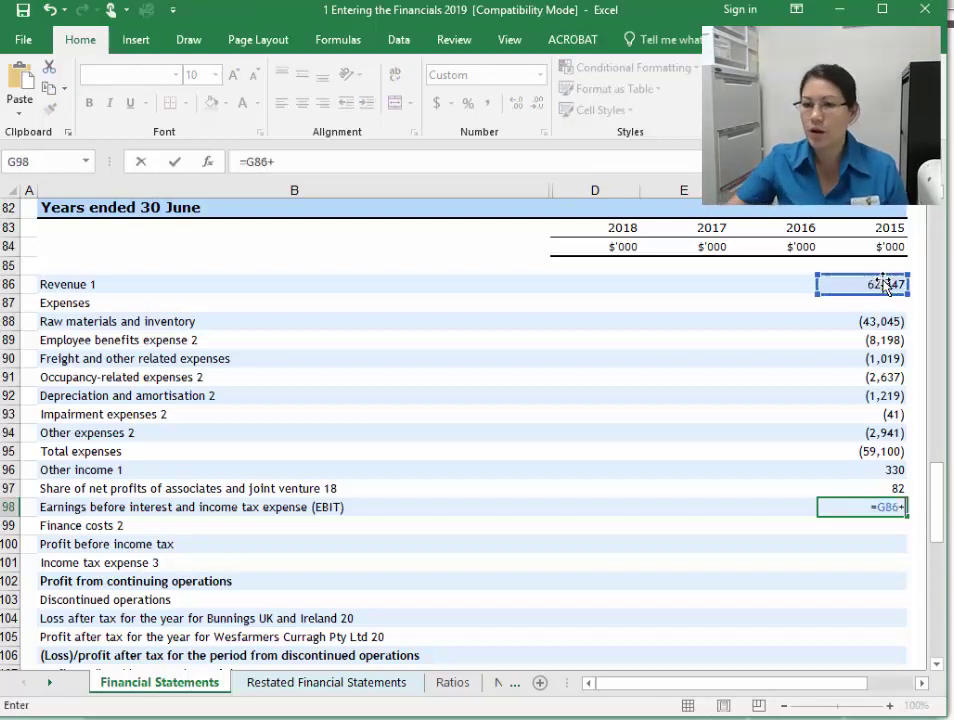
click(885, 453)
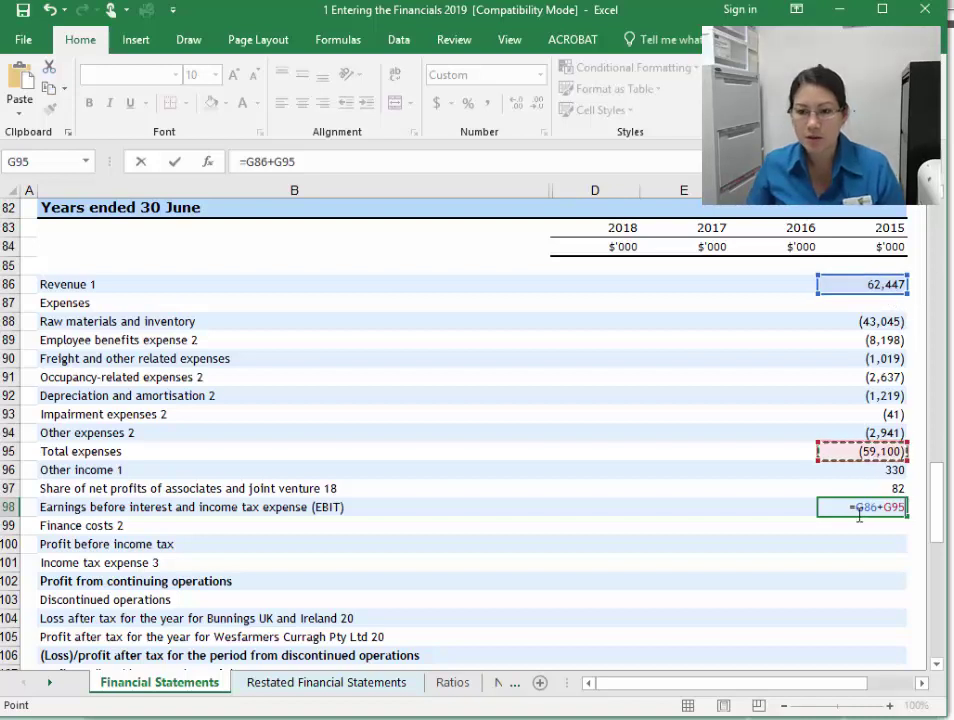
text(+)
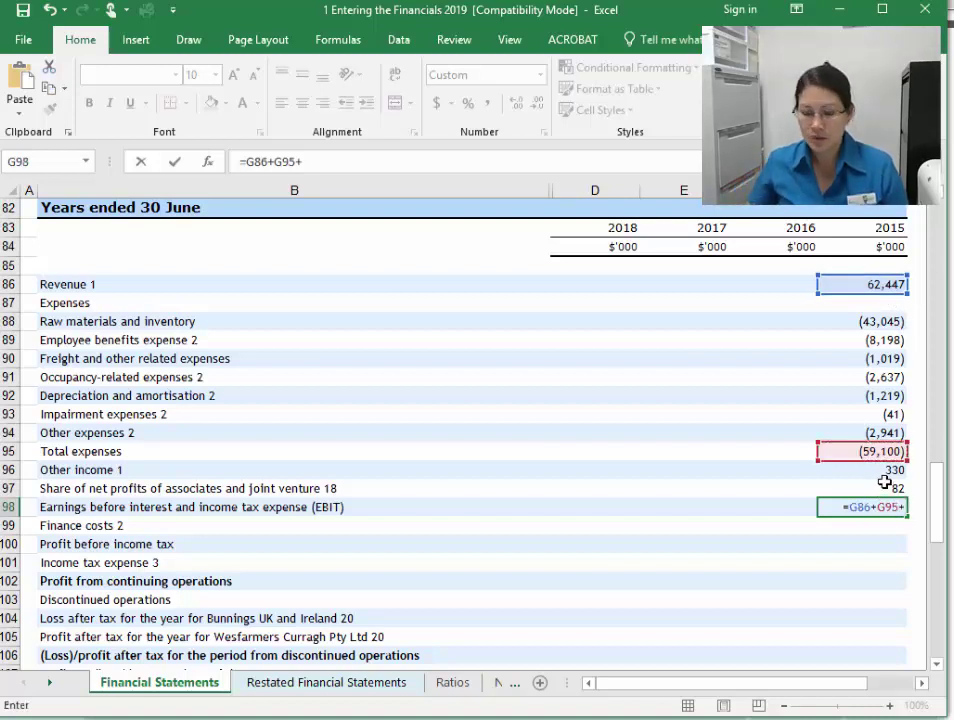
text(sum()
drag(874, 469, 873, 490)
key(Return)
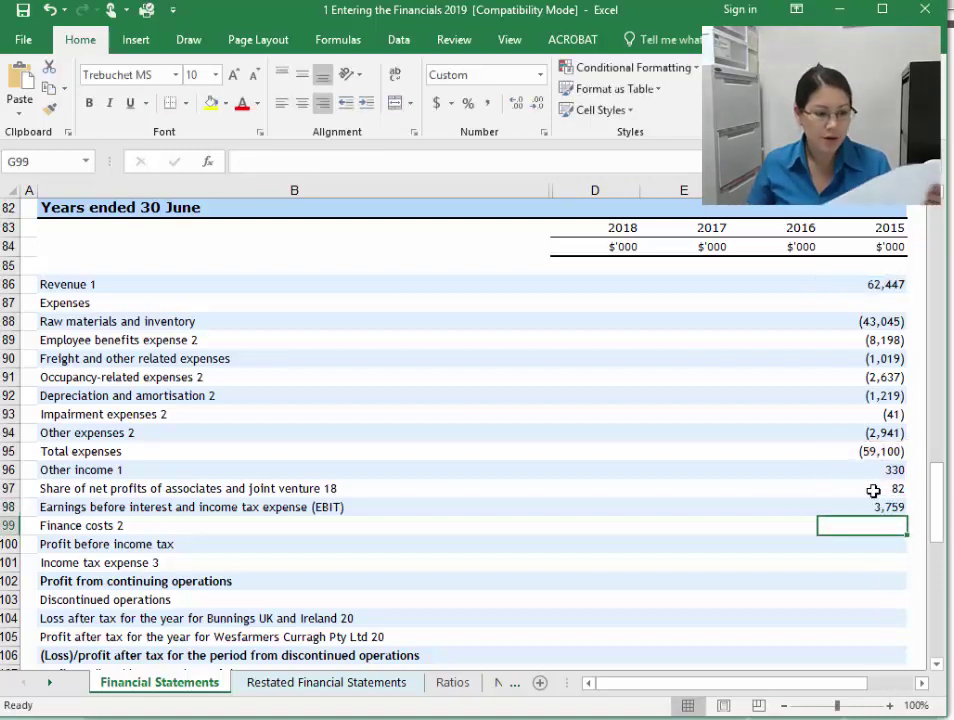
Step: Check the 2015 EBIT against the annual report and enter the report's 2015 finance costs as -315 in G99 in Excel
key(alt+Tab)
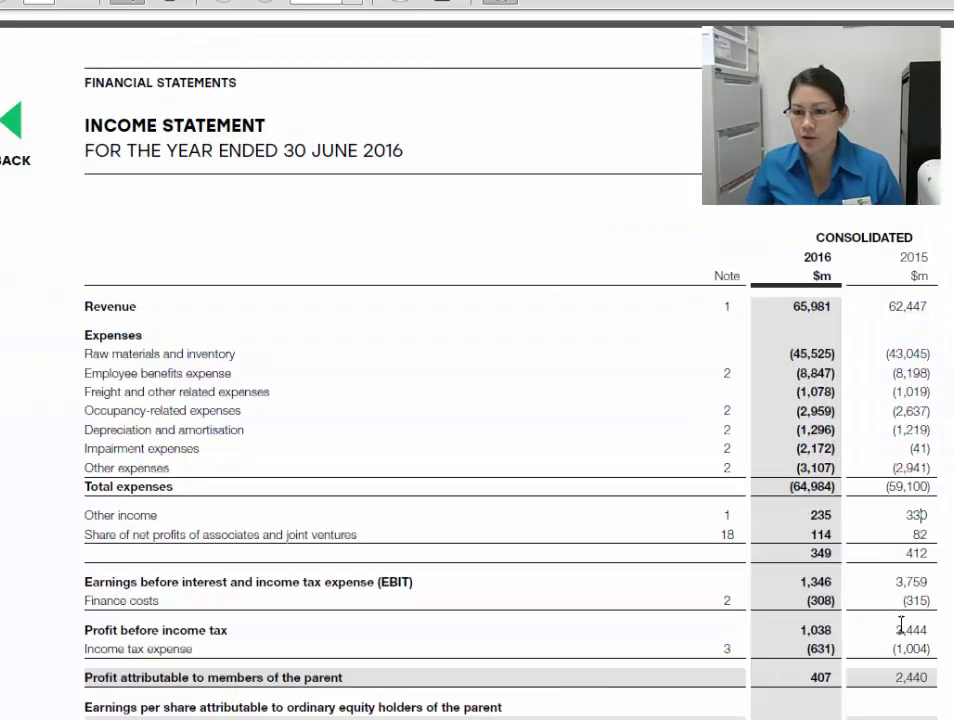
drag(899, 581, 929, 582)
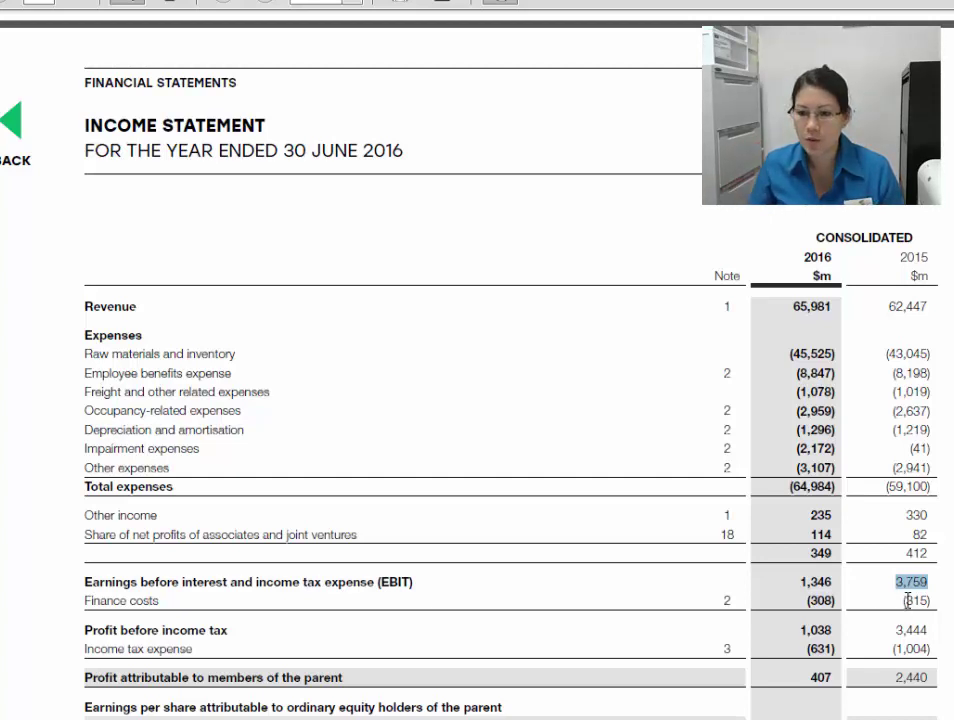
drag(905, 600, 944, 600)
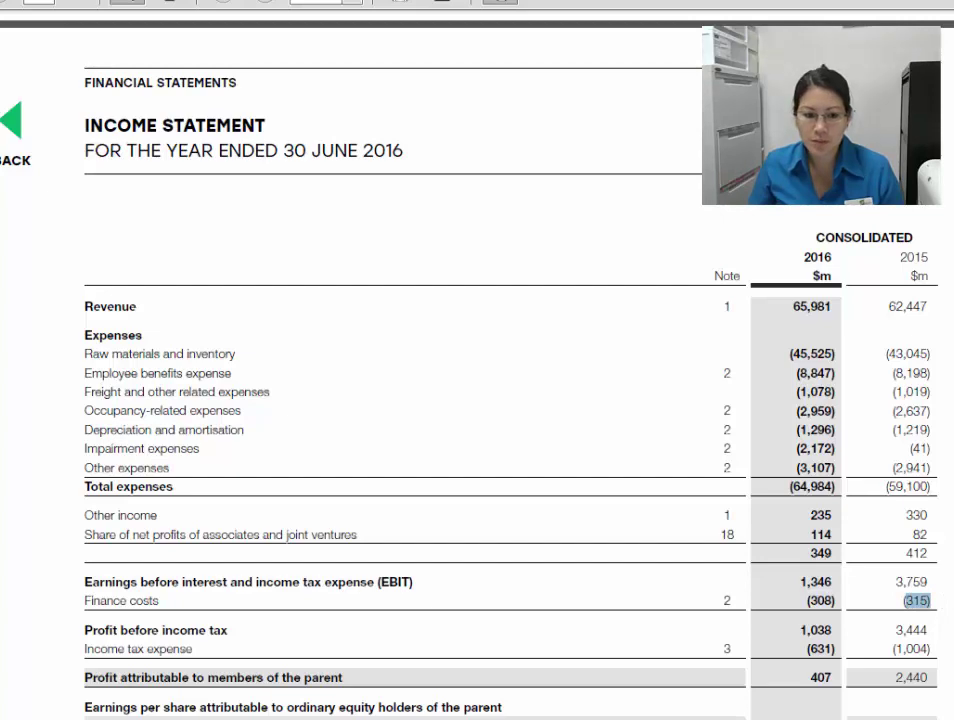
key(alt+Tab)
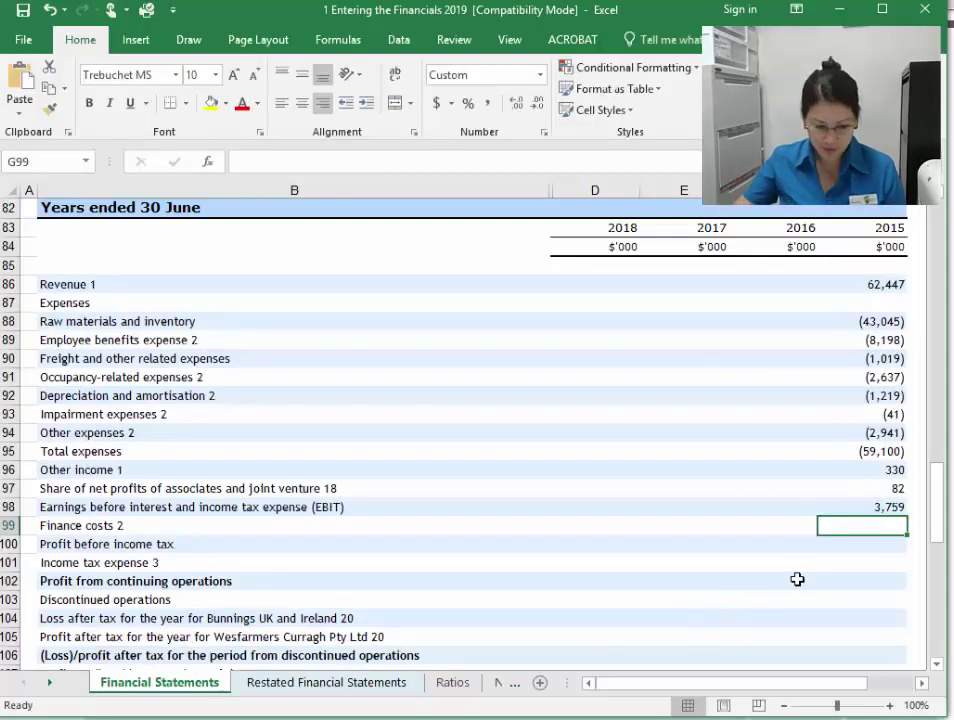
text(-315)
key(Return)
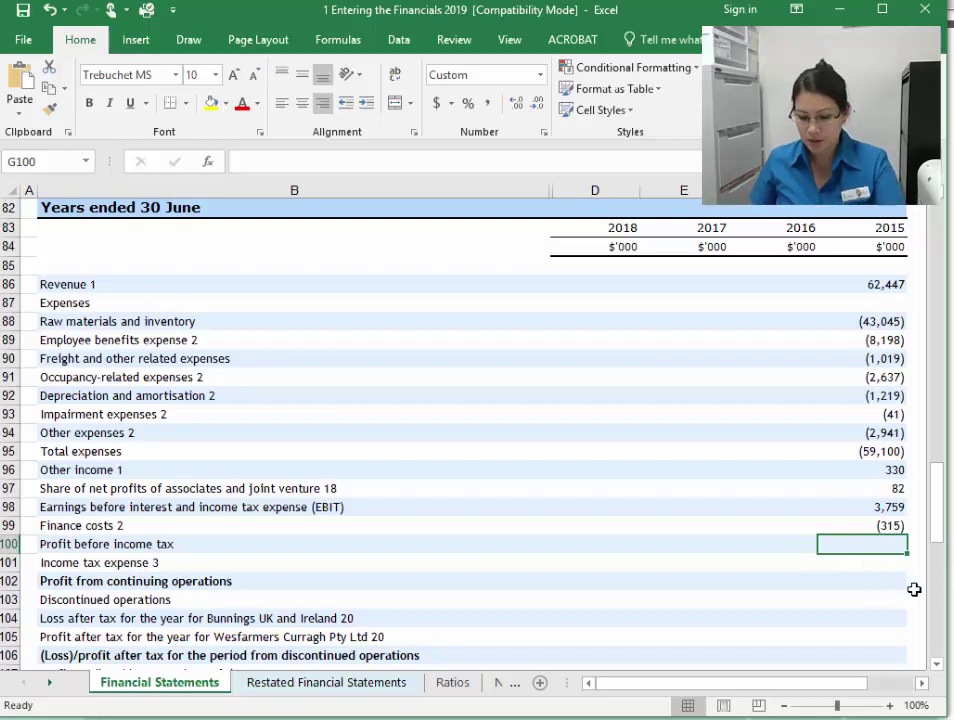
Step: Calculate the 2015 profit before income tax in G100 with the formula =G98+G99
text(=)
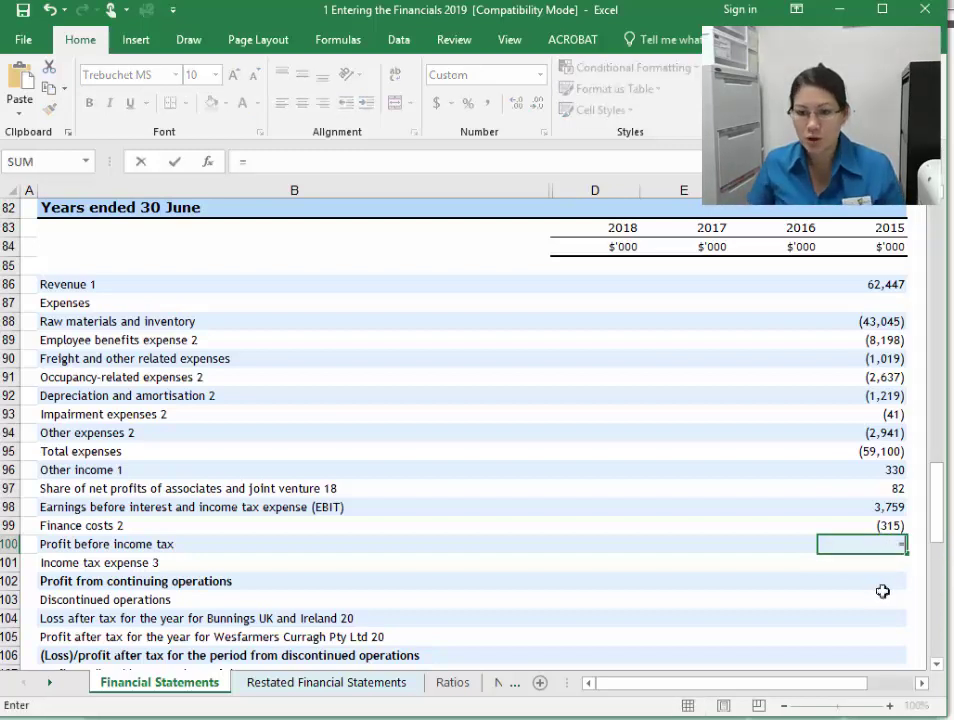
click(885, 509)
text(+)
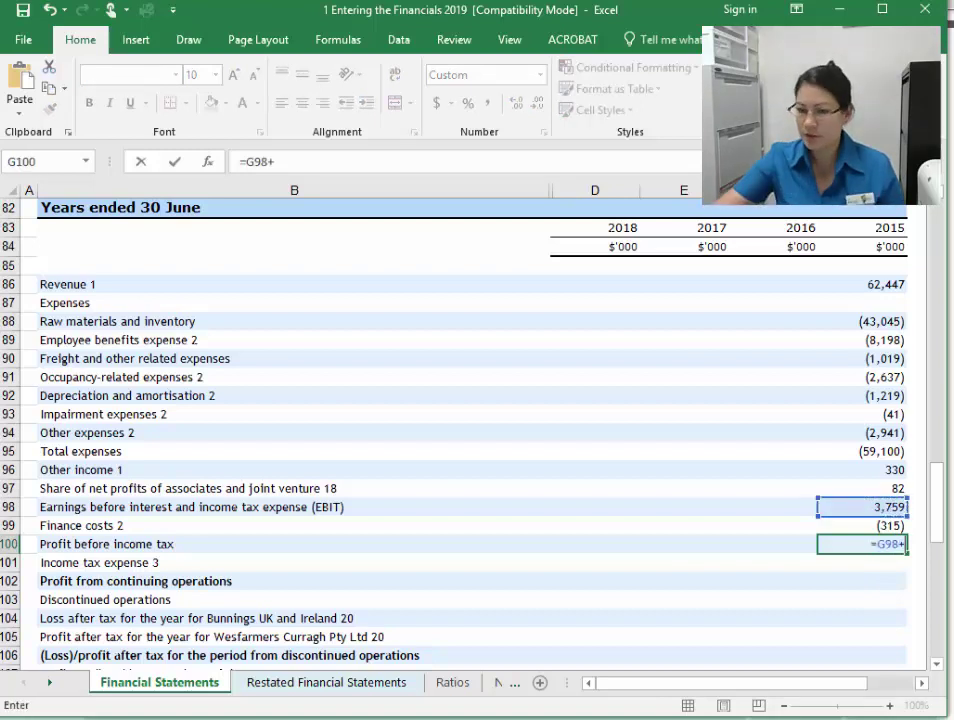
click(883, 526)
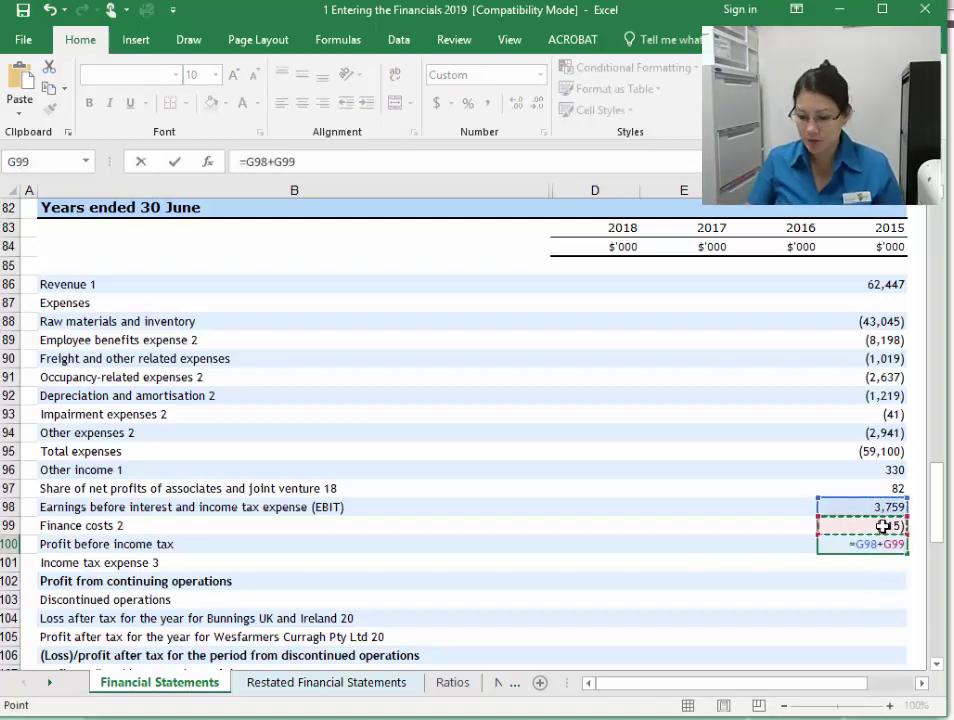
key(Return)
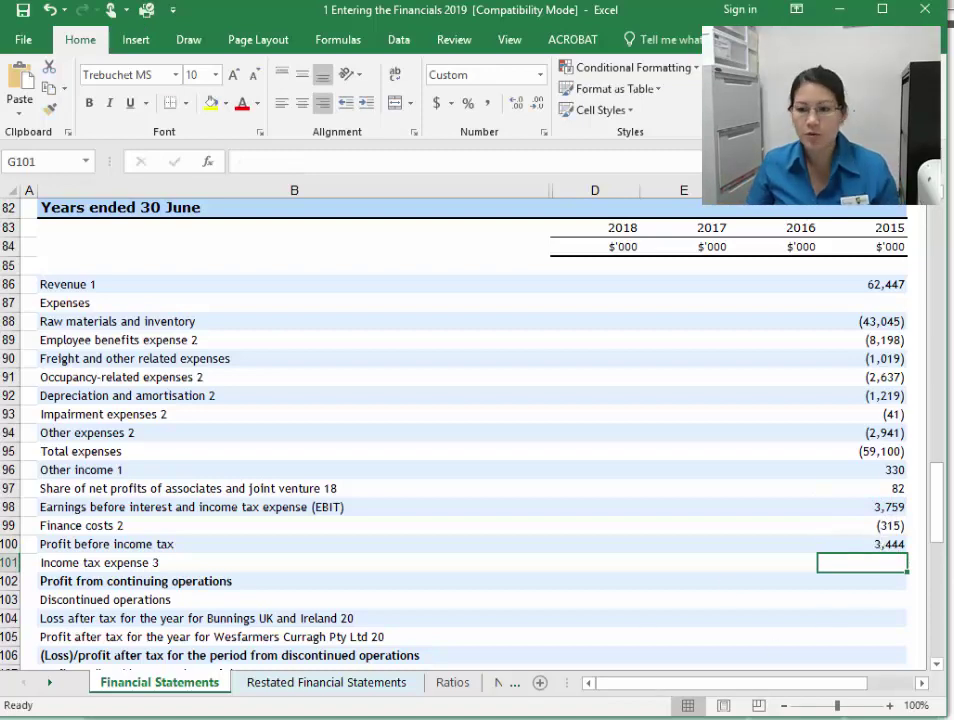
Step: Check the 2015 profit before income tax in the annual report and enter its 2015 income tax expense as -1004 in G101 in Excel
key(alt+Tab)
drag(893, 632, 932, 650)
scroll(915, 632, down, 5)
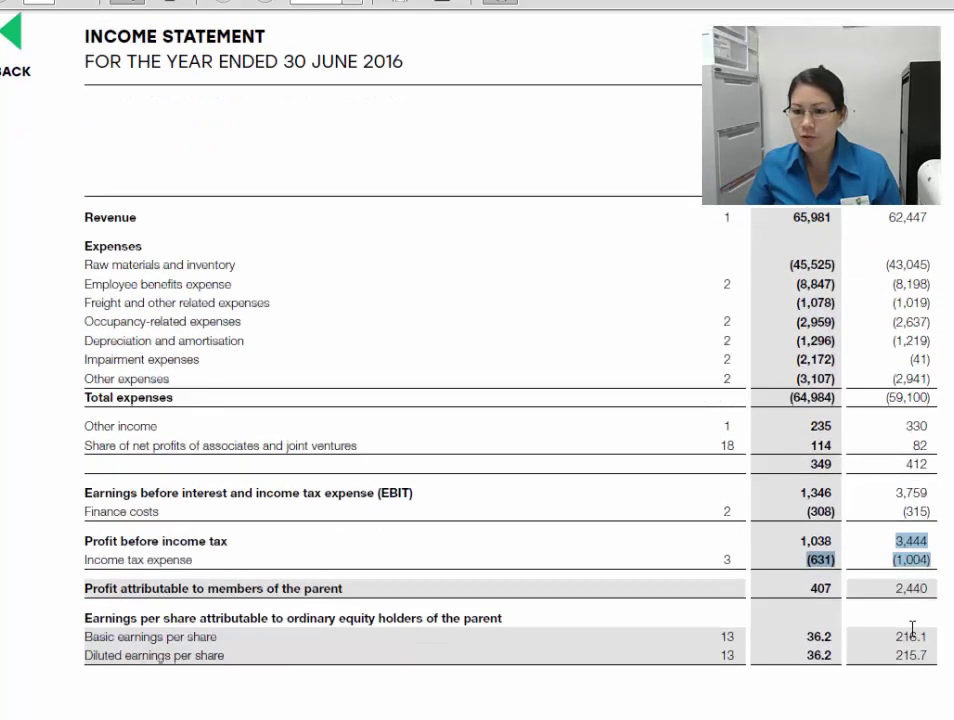
click(906, 412)
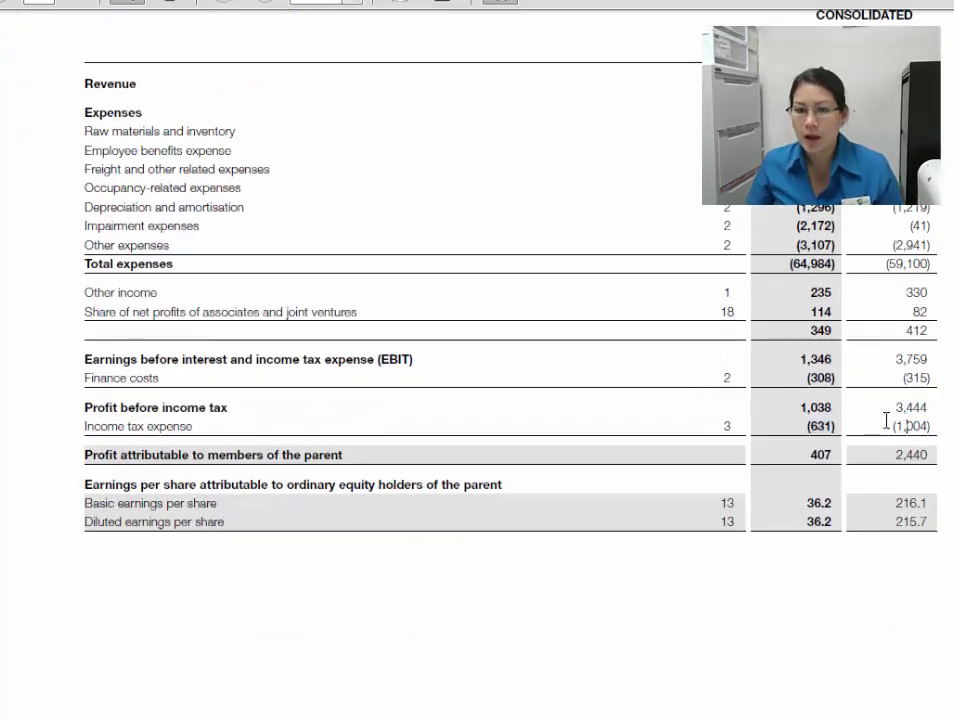
drag(886, 421, 838, 580)
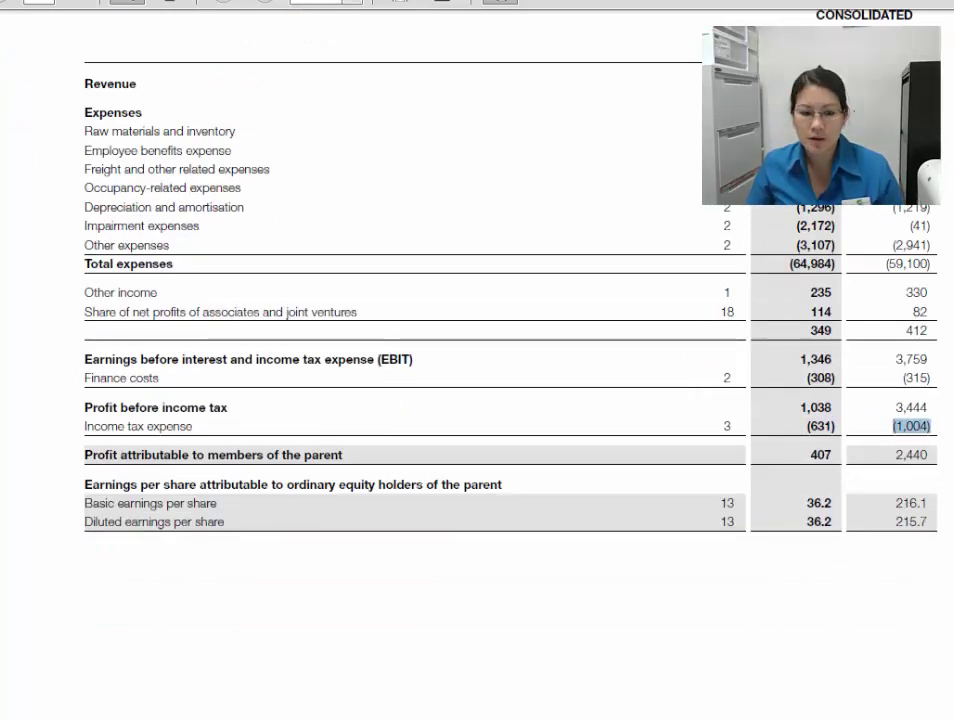
key(alt+Tab)
text(-10)
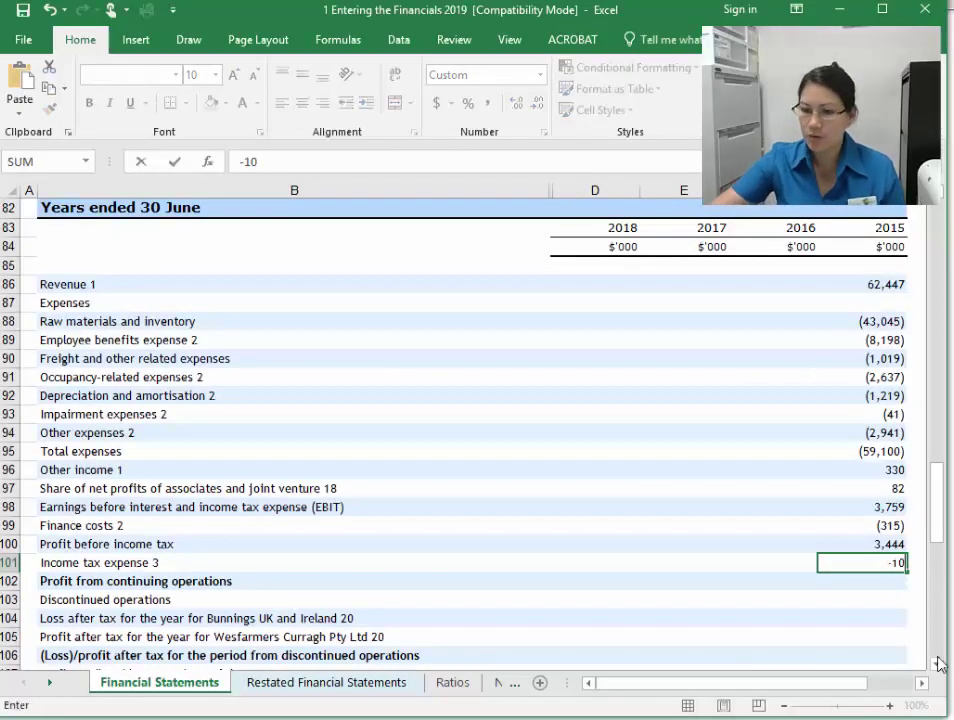
text(04)
key(Return)
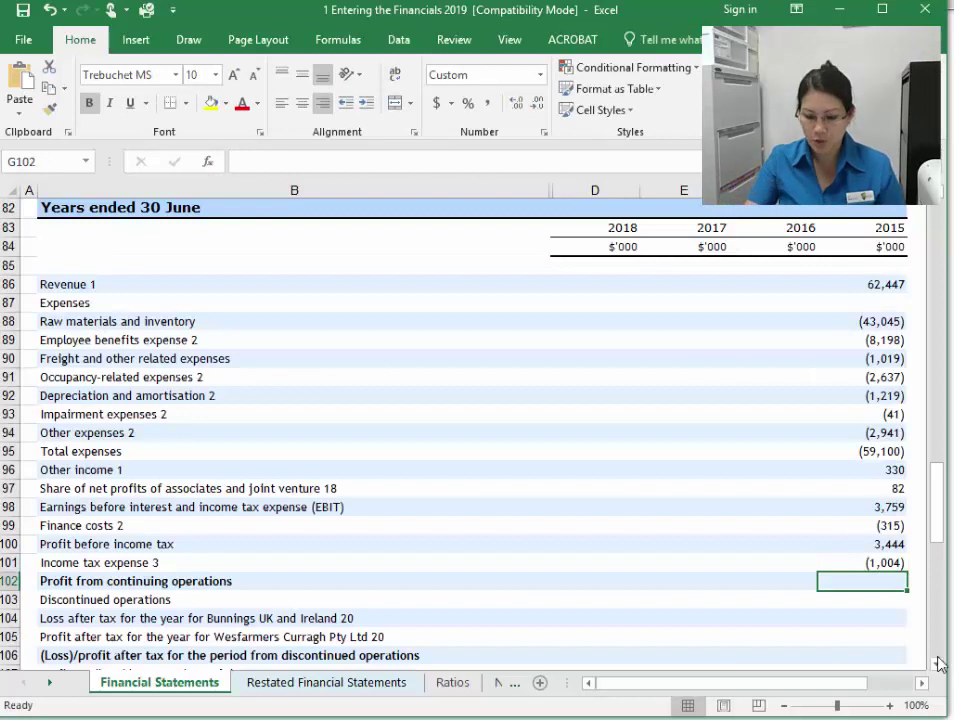
Step: Calculate the 2015 profit from continuing operations in G102 with the formula =G100+G101
text(=)
click(885, 543)
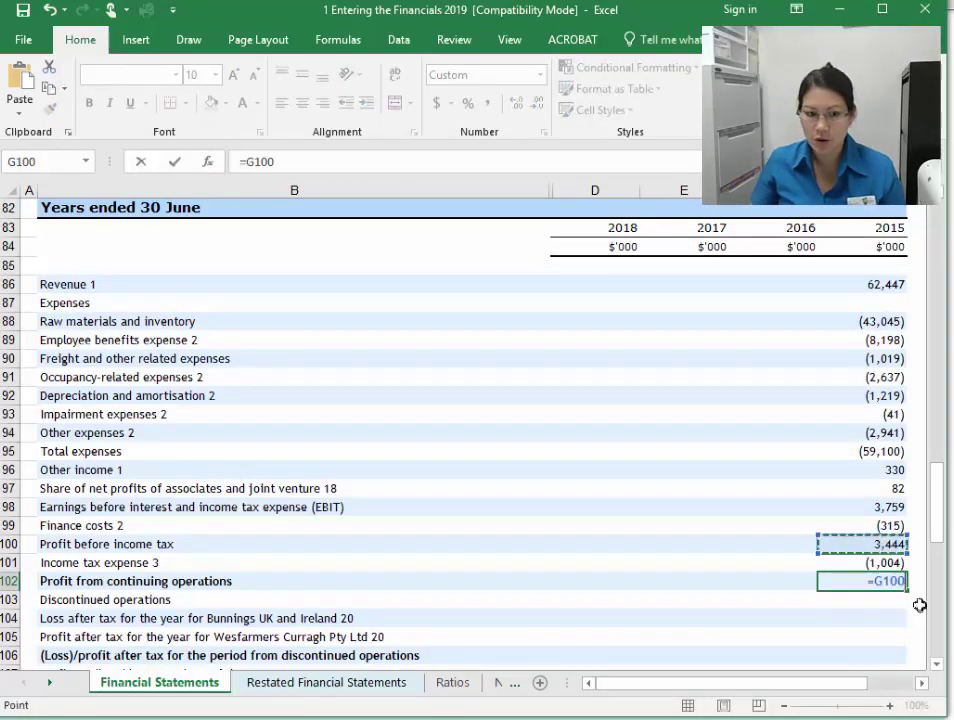
text(+)
click(888, 564)
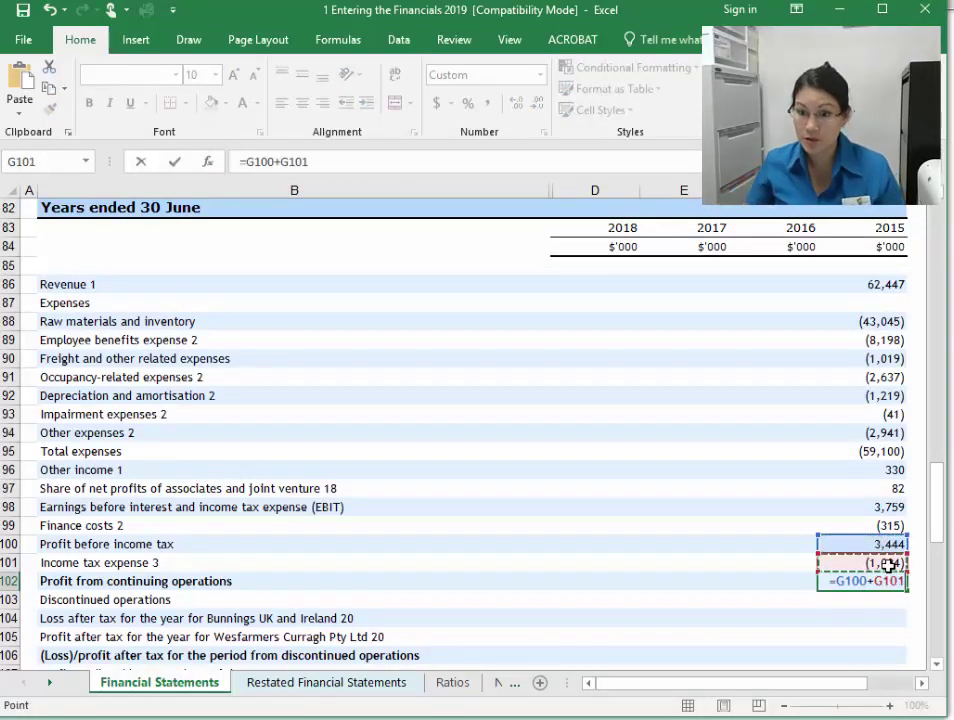
key(Return)
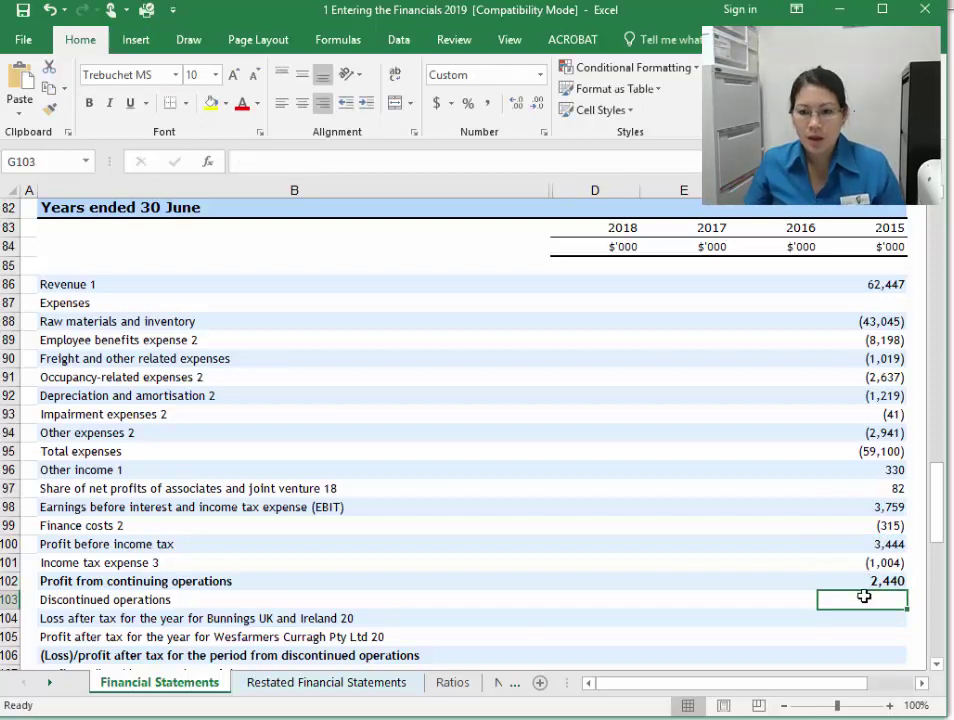
Step: Compare Excel's 2015 profit from continuing operations in G102 with the profit attributable to members of the parent in the annual report
click(848, 622)
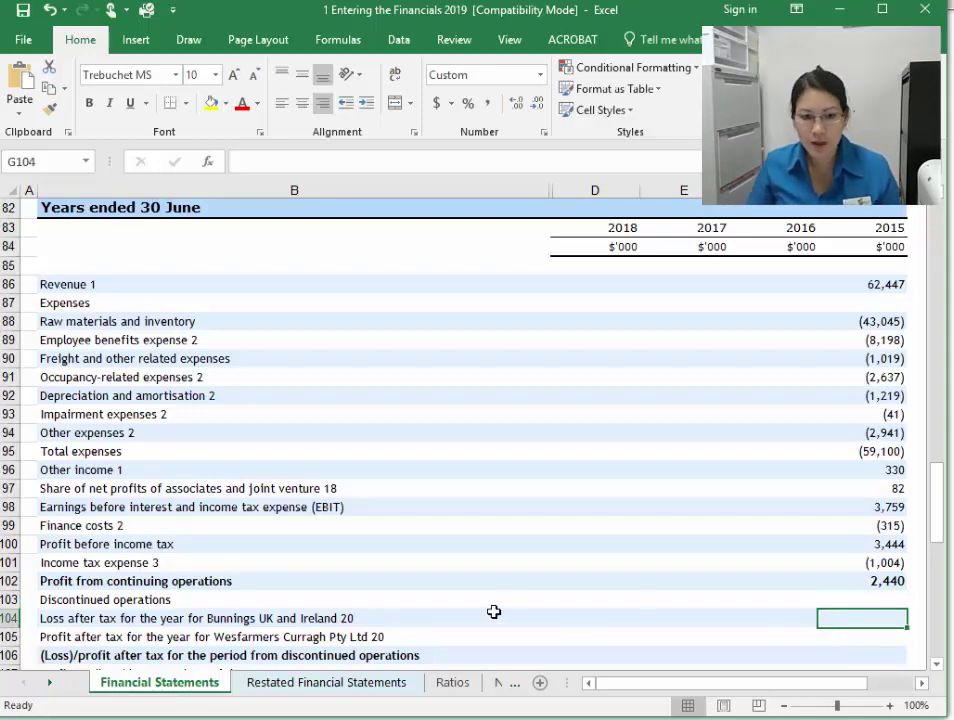
scroll(494, 613, down, 2)
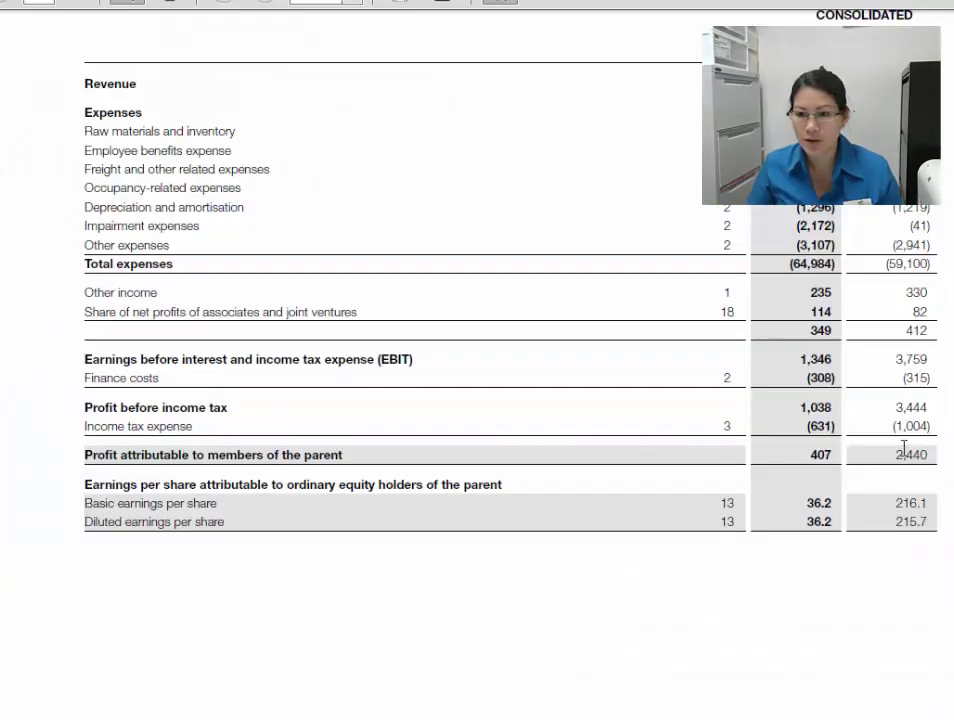
double_click(898, 453)
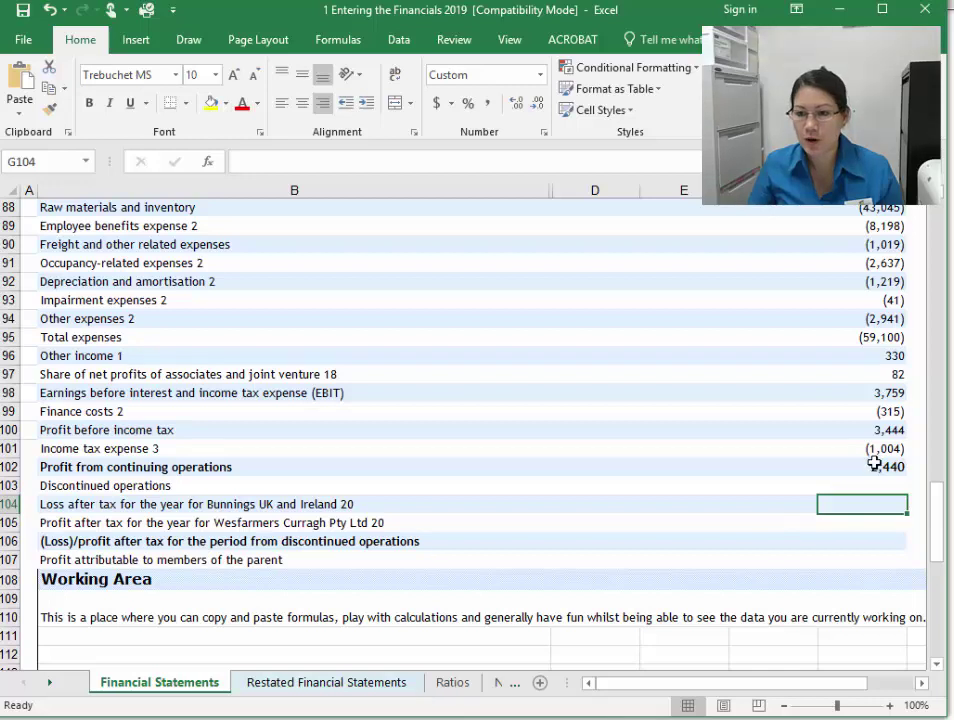
click(840, 466)
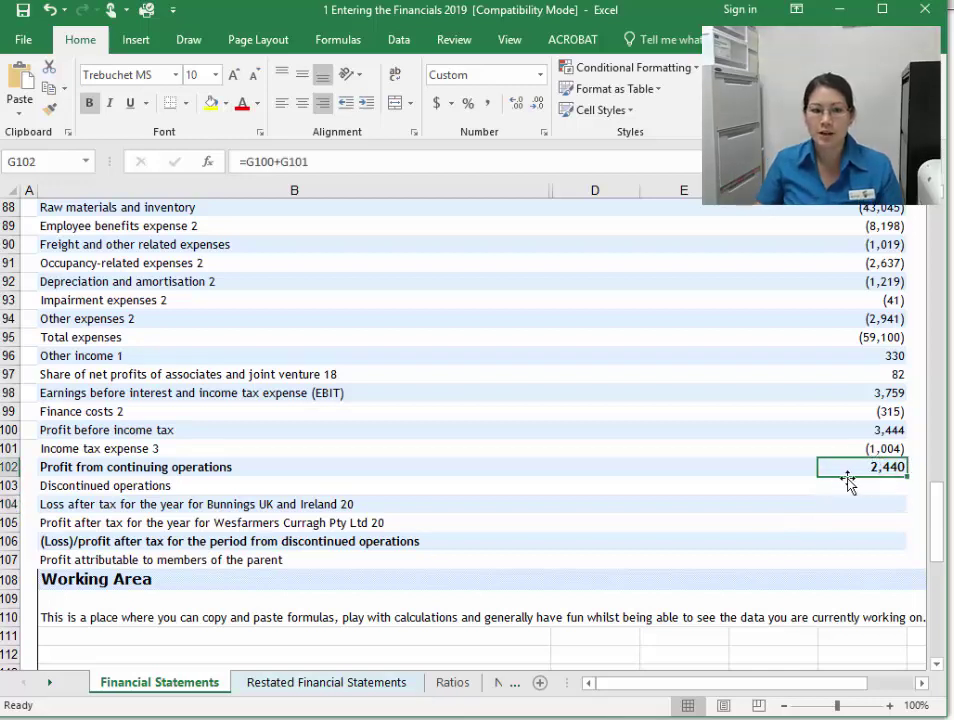
Step: Insert a blank row above the Working Area heading in row 108
right_click(9, 581)
click(70, 433)
click(266, 485)
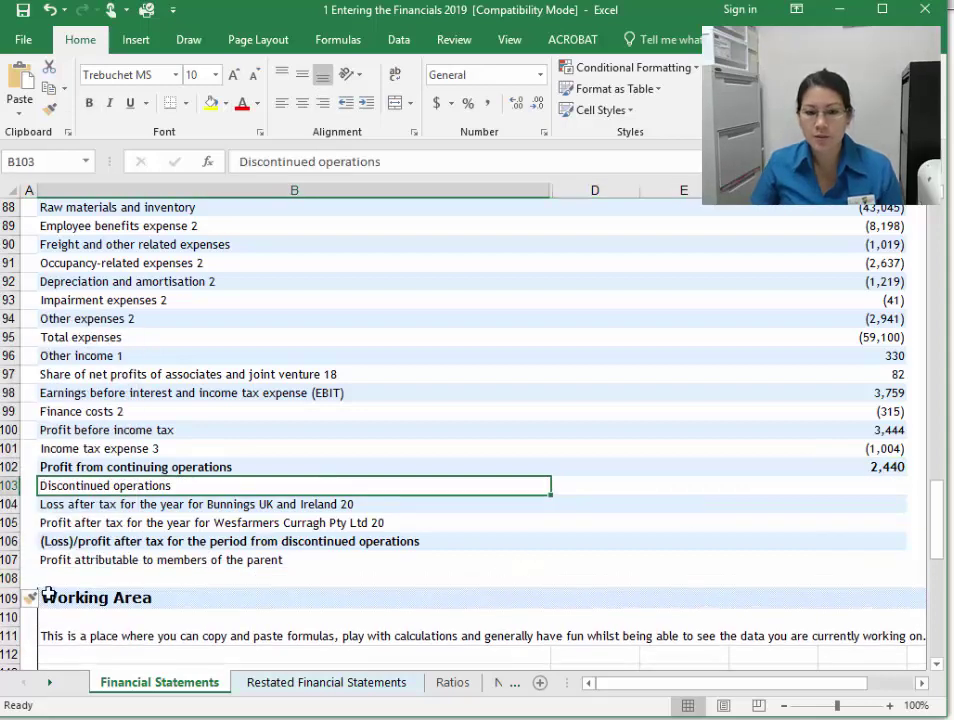
Step: Start the 2016 income statement column by entering the revenue as 65981 in F86
click(871, 467)
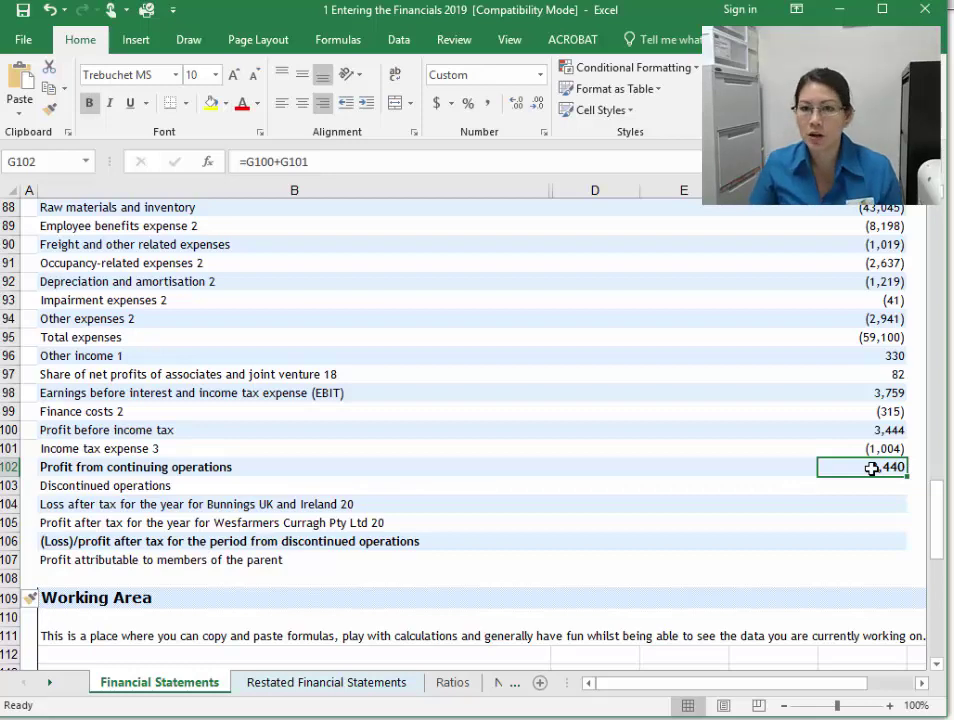
scroll(862, 420, up, 2)
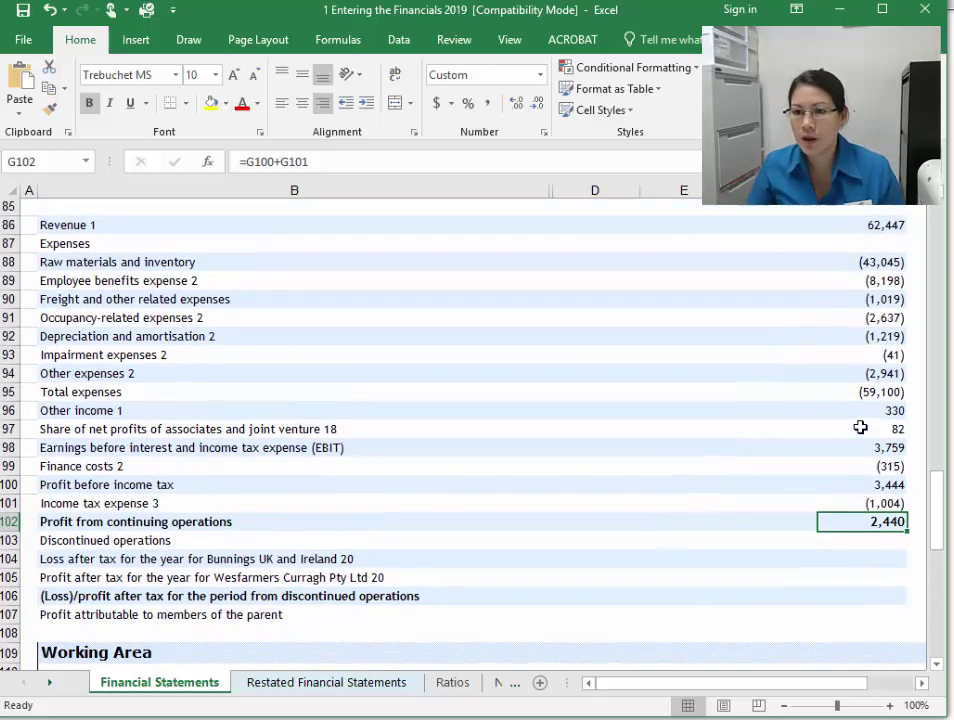
click(786, 283)
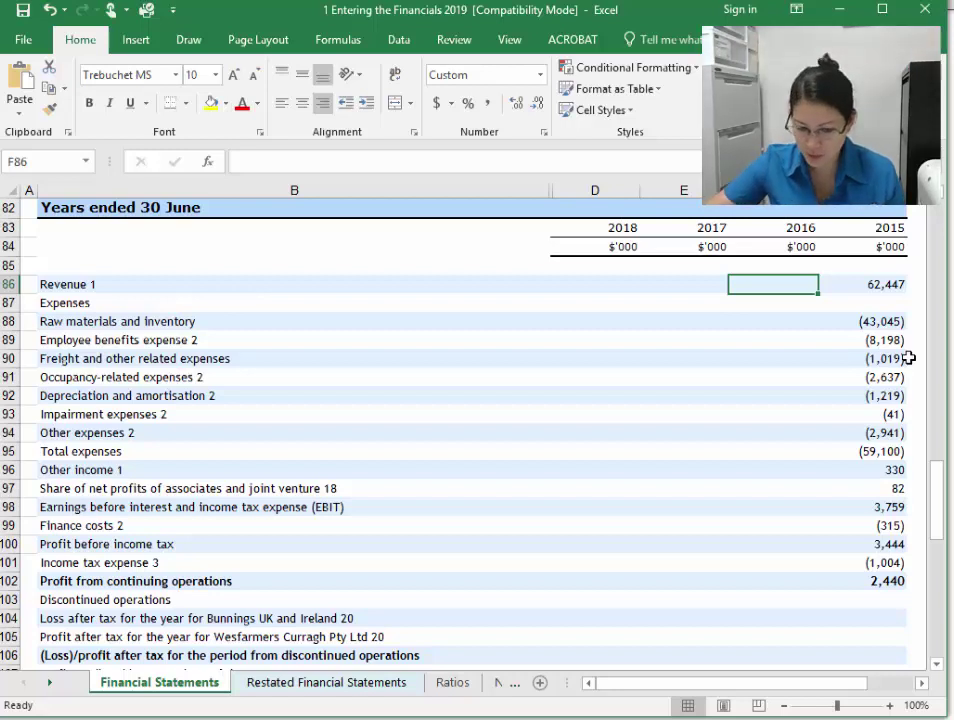
text(65981)
key(Return)
key(Return)
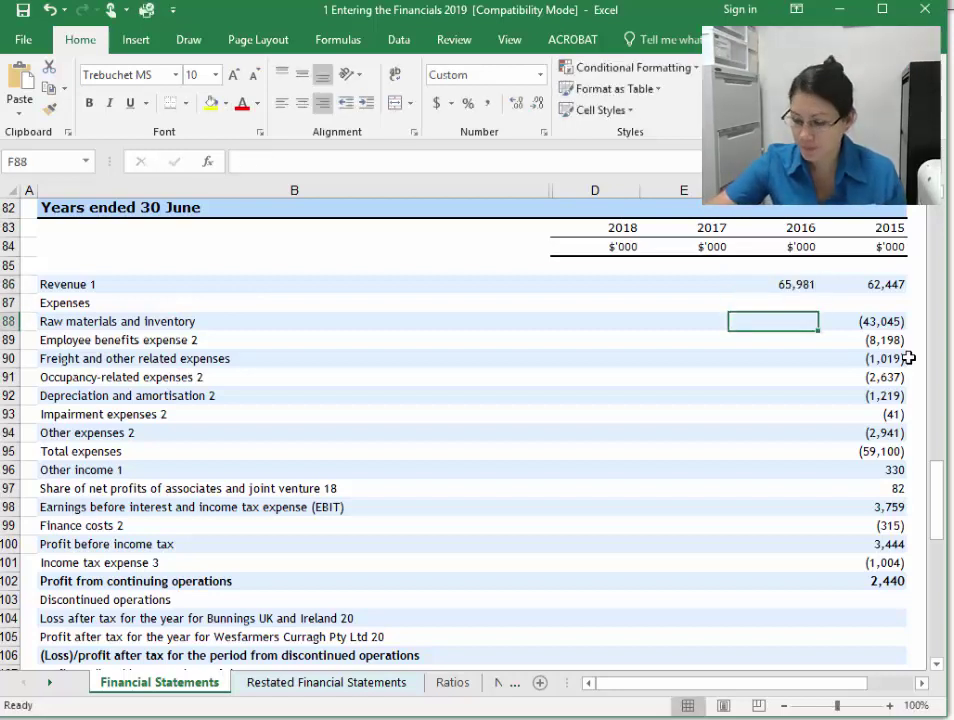
Step: Enter the 2016 raw materials and inventory as -45525, employee benefits expense as -8847 and freight and other related expenses as -1078 in F88:F90
text(-452)
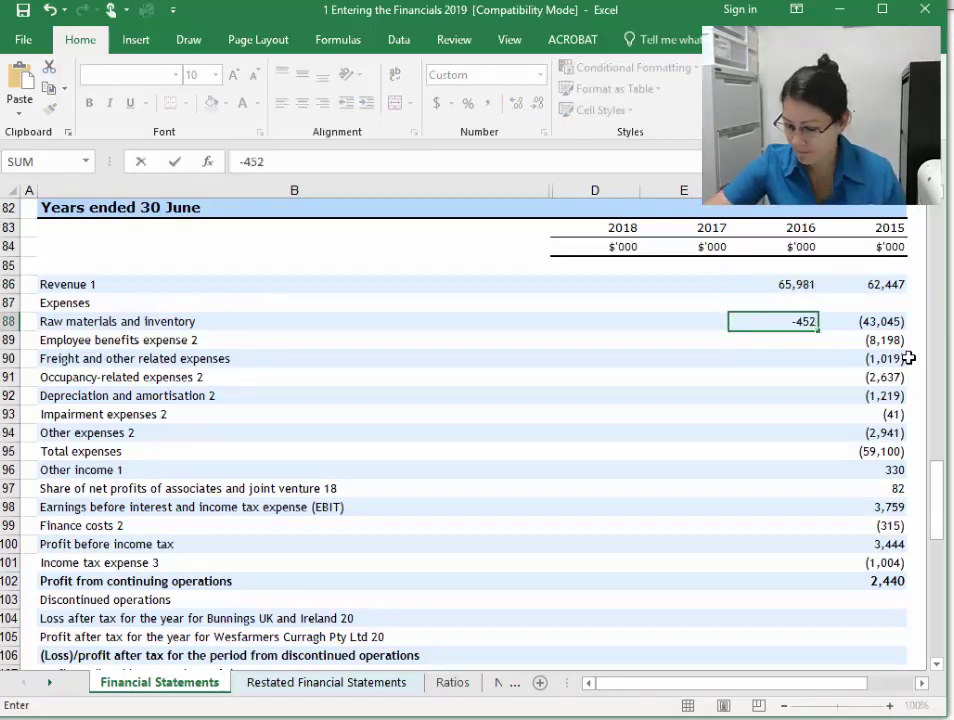
key(BackSpace)
text(525)
key(Return)
text(-8)
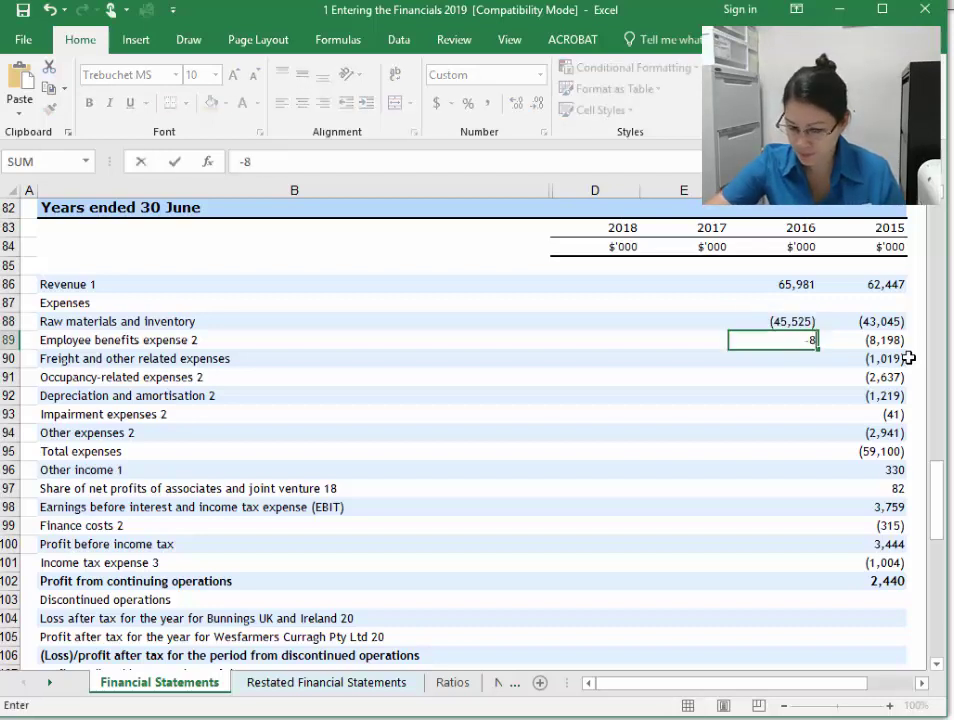
text(847)
key(Return)
text(-1078)
key(Return)
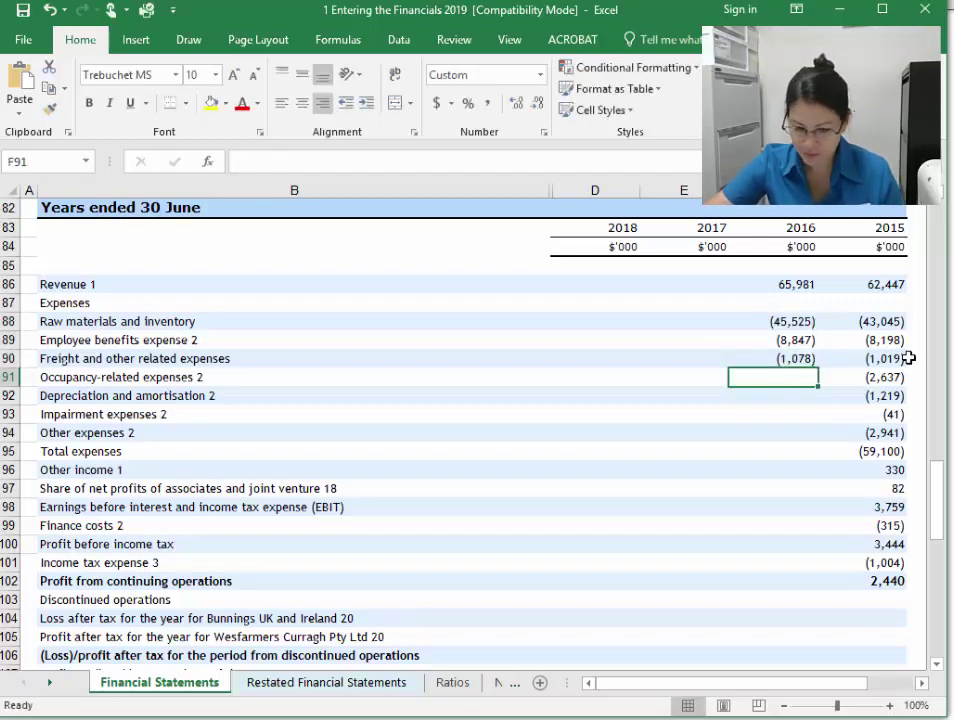
Step: Enter the 2016 occupancy-related expenses as -2959, depreciation and amortisation as -1296, impairment expenses as -2172 and other expenses as -3107 in F91:F94
text(-2959)
key(Return)
text(-)
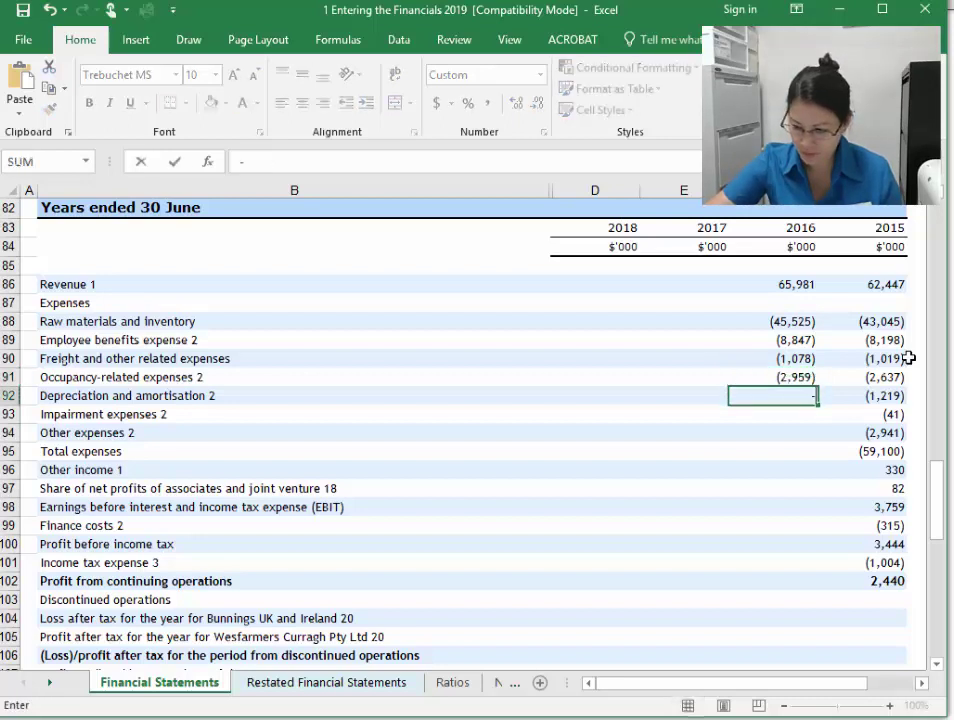
text(1296)
key(Return)
text(-21)
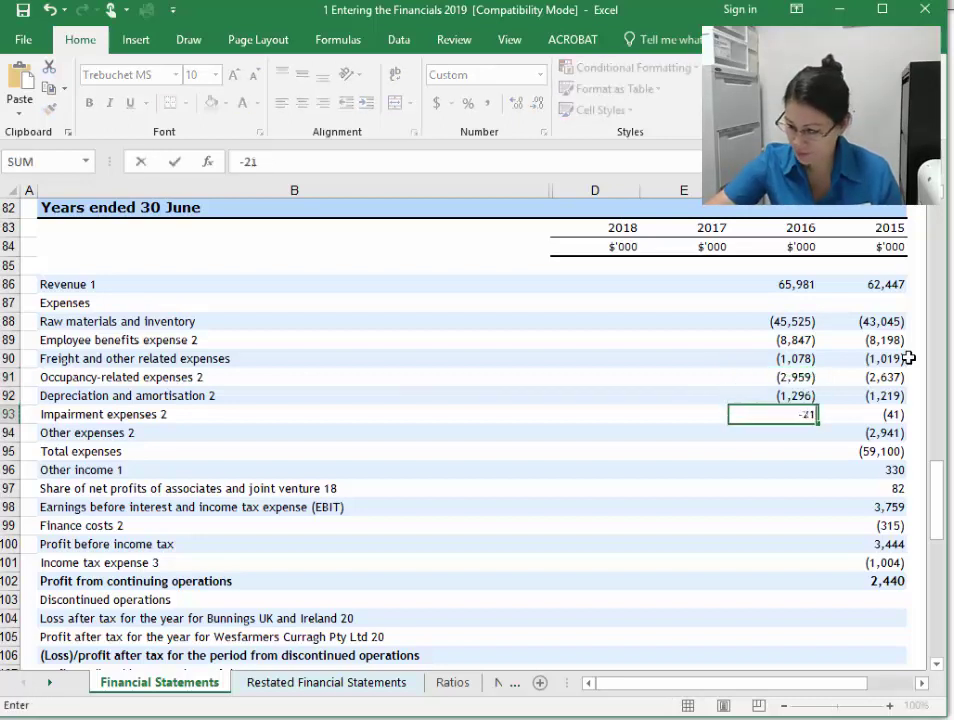
text(72)
key(Return)
text(-3107)
key(Return)
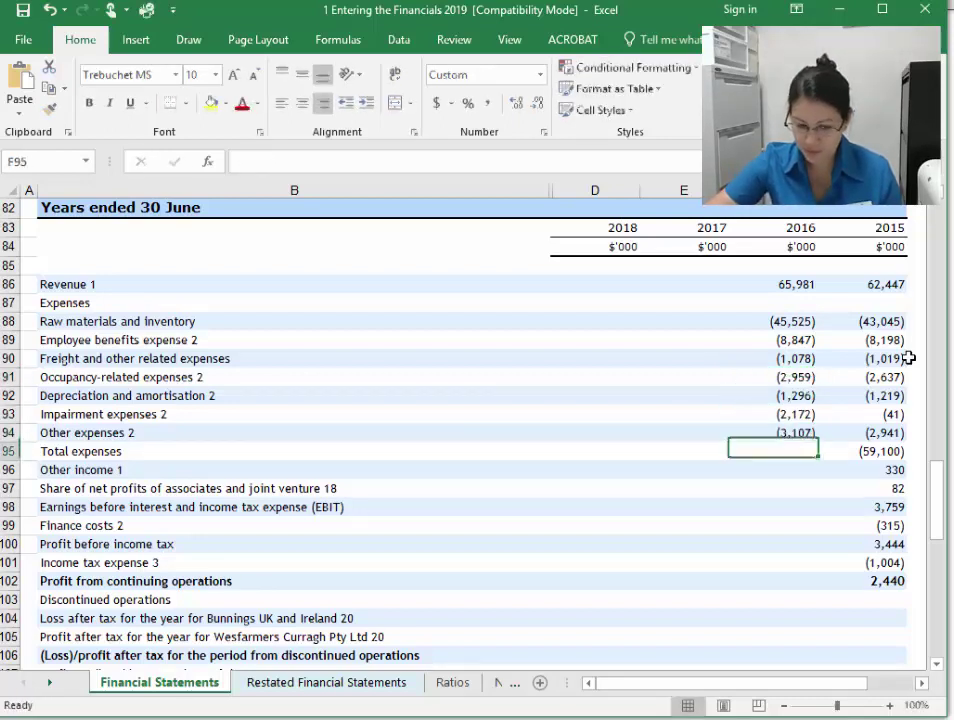
Step: Fill the 2015 total expenses and EBIT formulas from G95 and G98 across the 2016, 2017 and 2018 columns
click(860, 451)
drag(854, 465, 575, 464)
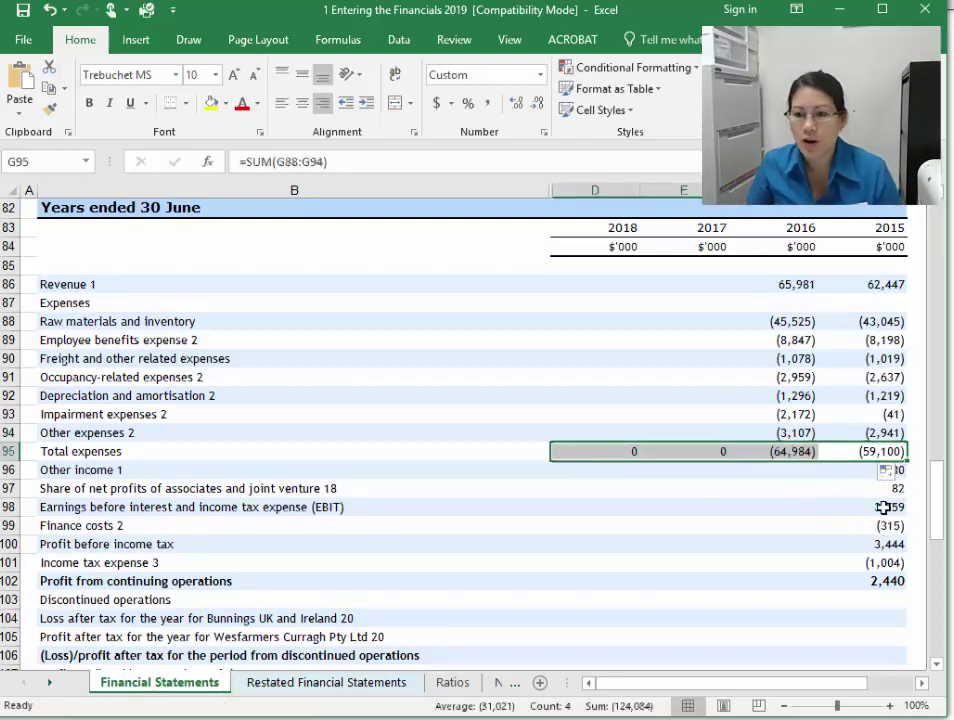
click(886, 507)
drag(907, 515, 592, 516)
Step: Fill the 2015 profit before income tax formula from G100 across the other years' columns
click(890, 544)
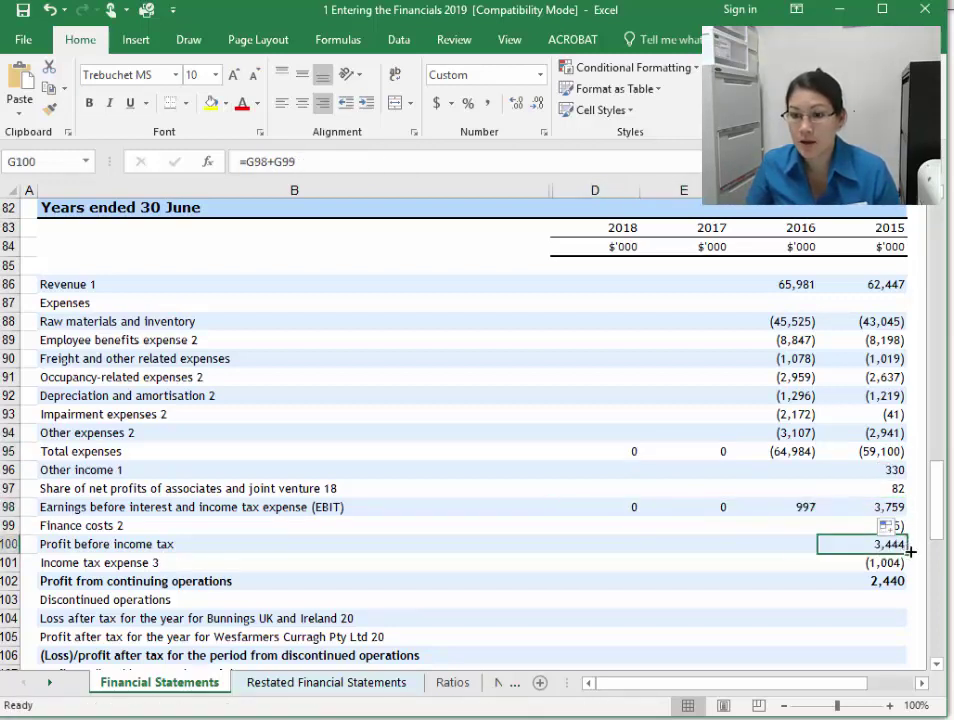
Step: Copy the 2015 formulas for Profit before income tax and Profit from continuing operations across to the 2016, 2017 and 2018 columns
drag(907, 553, 628, 551)
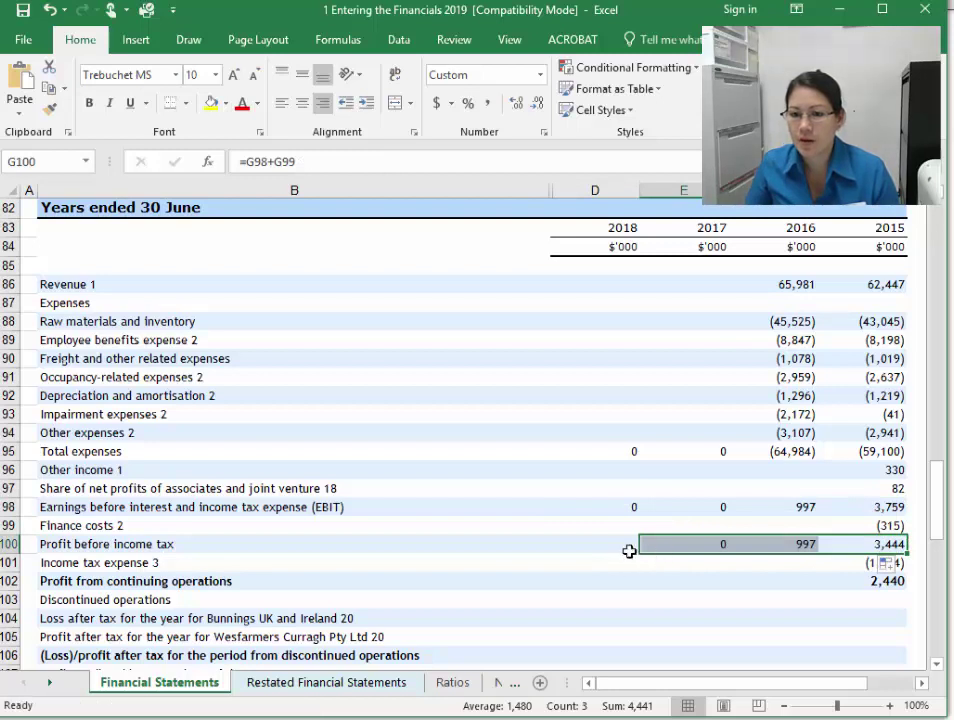
click(681, 545)
drag(728, 556, 590, 550)
click(885, 582)
drag(905, 592, 588, 591)
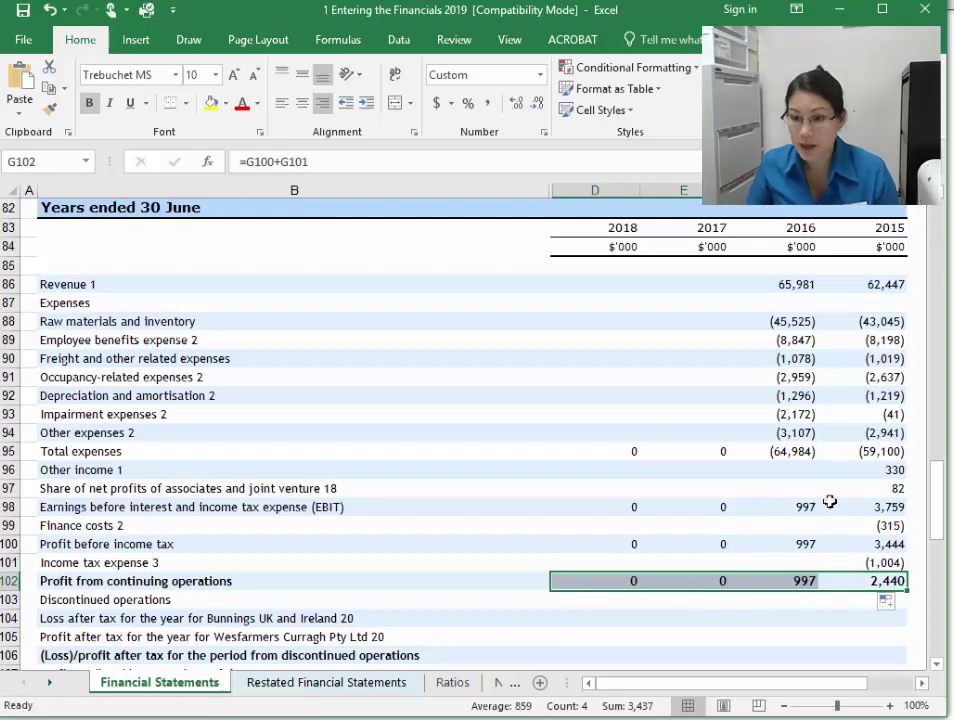
Step: Enter the 2016 figures 235 for Other income and 114 for Share of net profits of associates and joint venture
click(801, 470)
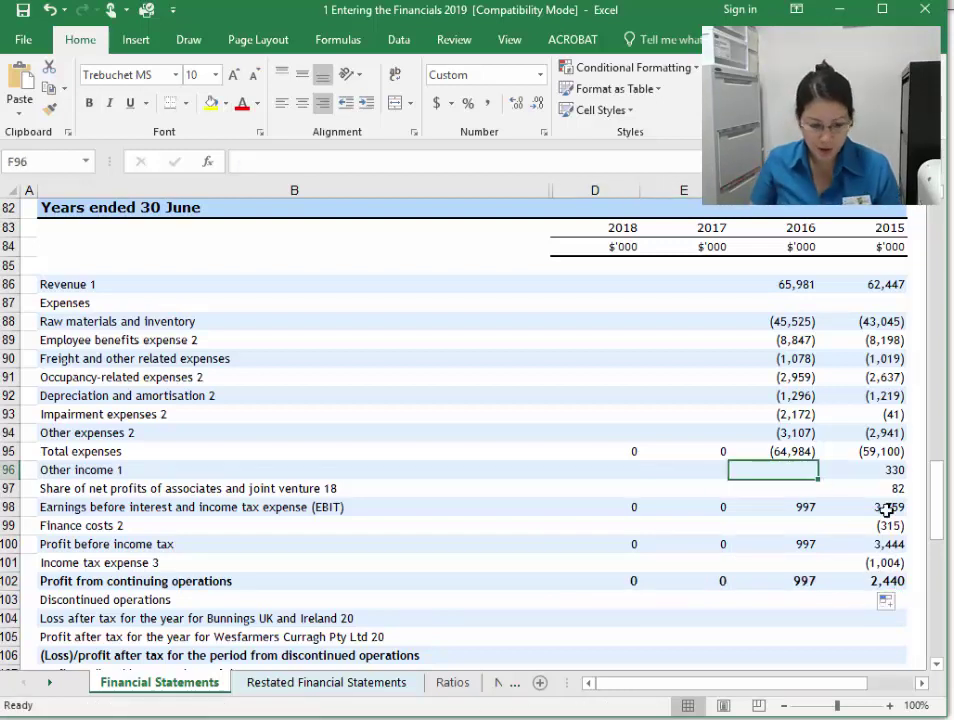
text(235)
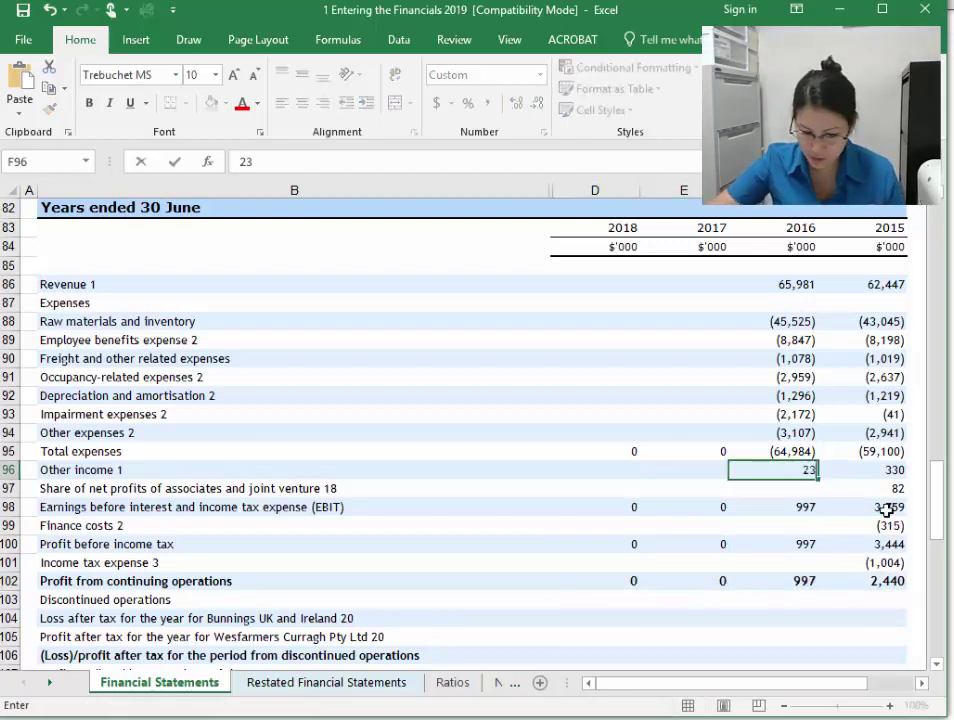
key(Return)
text(114)
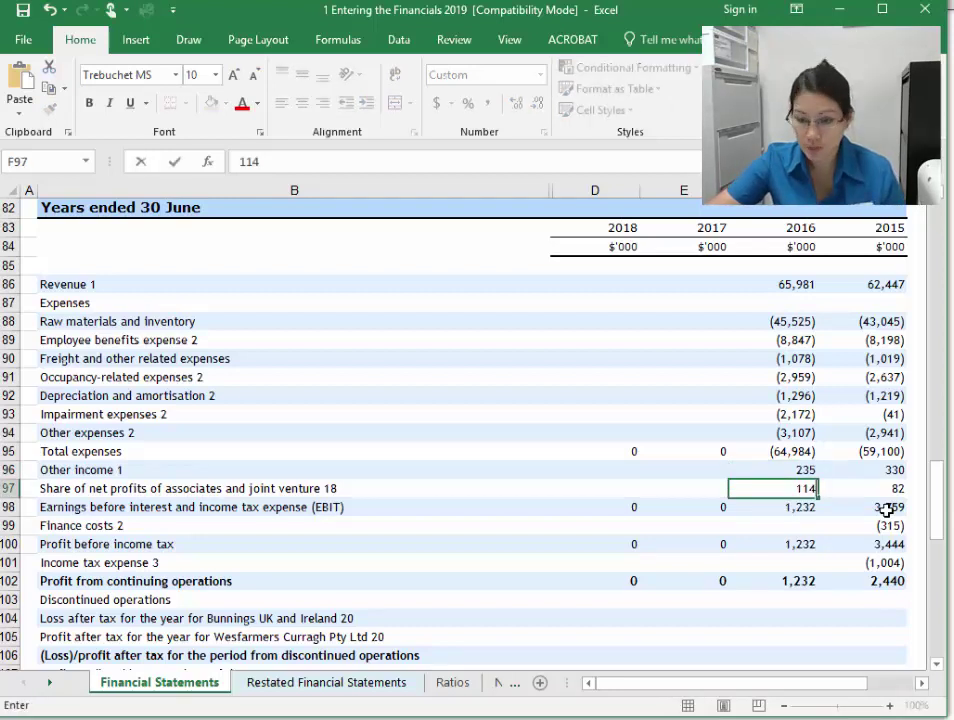
key(Return)
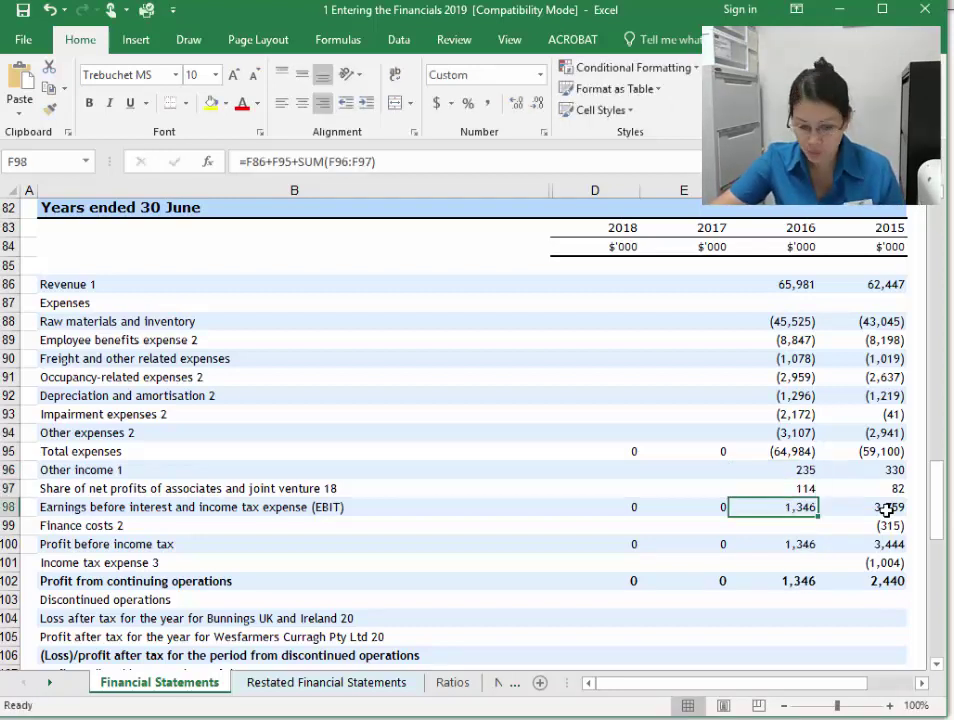
Step: Enter the 2016 figures -308 for Finance costs and -631 for Income tax expense
key(Down)
text(-308)
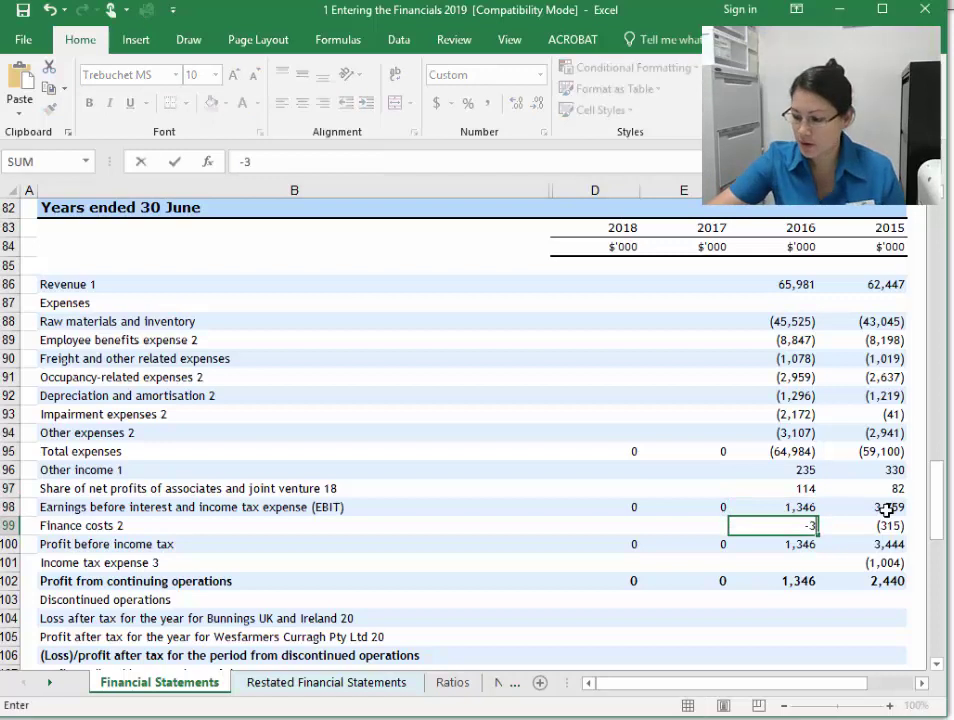
key(Return)
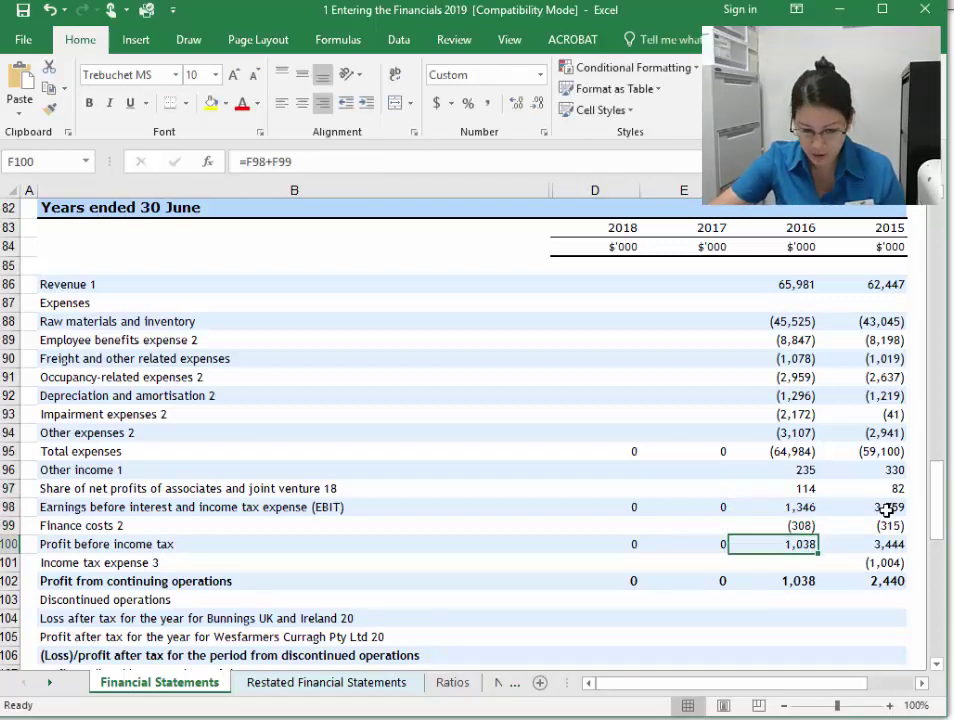
key(Down)
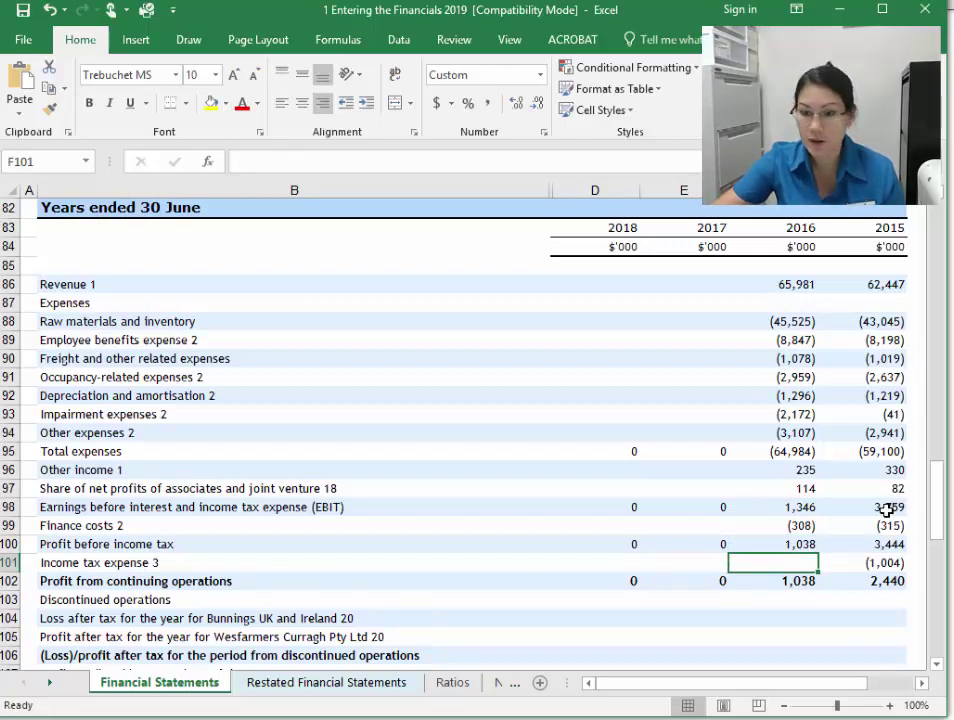
text(-631)
key(Return)
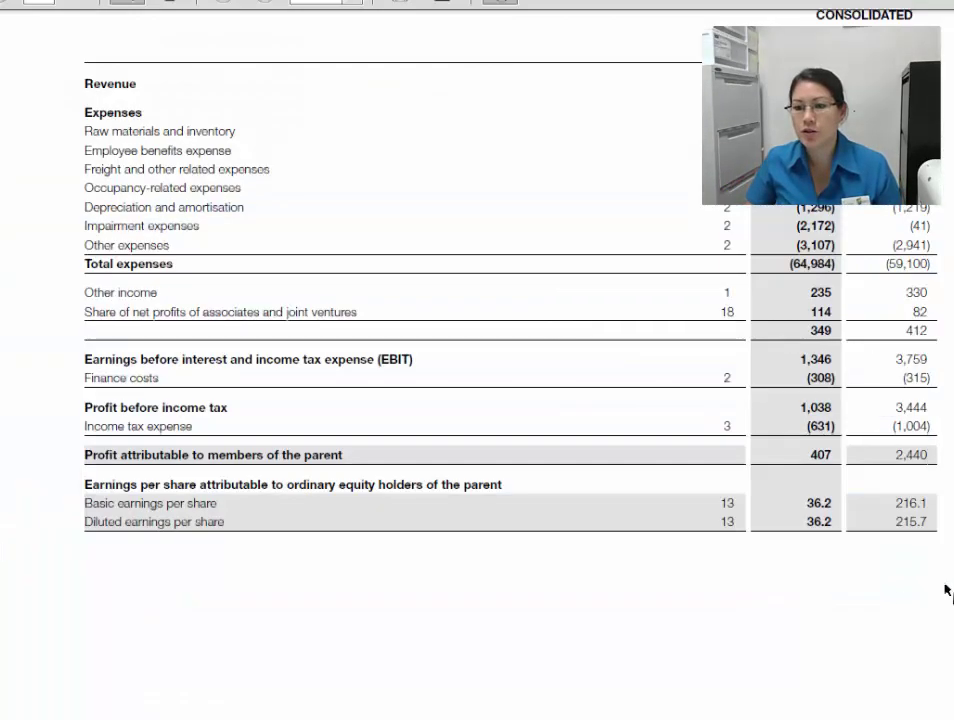
Step: In the annual report PDF, check the 2016 profit and copy the labels from Other comprehensive income through Total comprehensive income for the year
drag(810, 455, 224, 4)
click(226, 6)
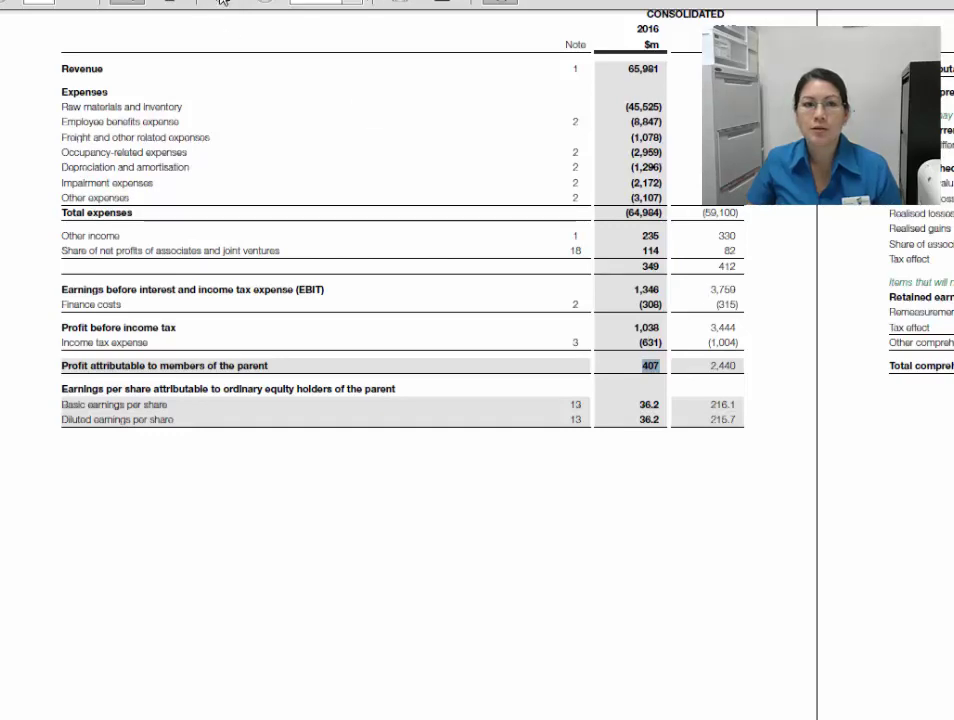
click(222, 2)
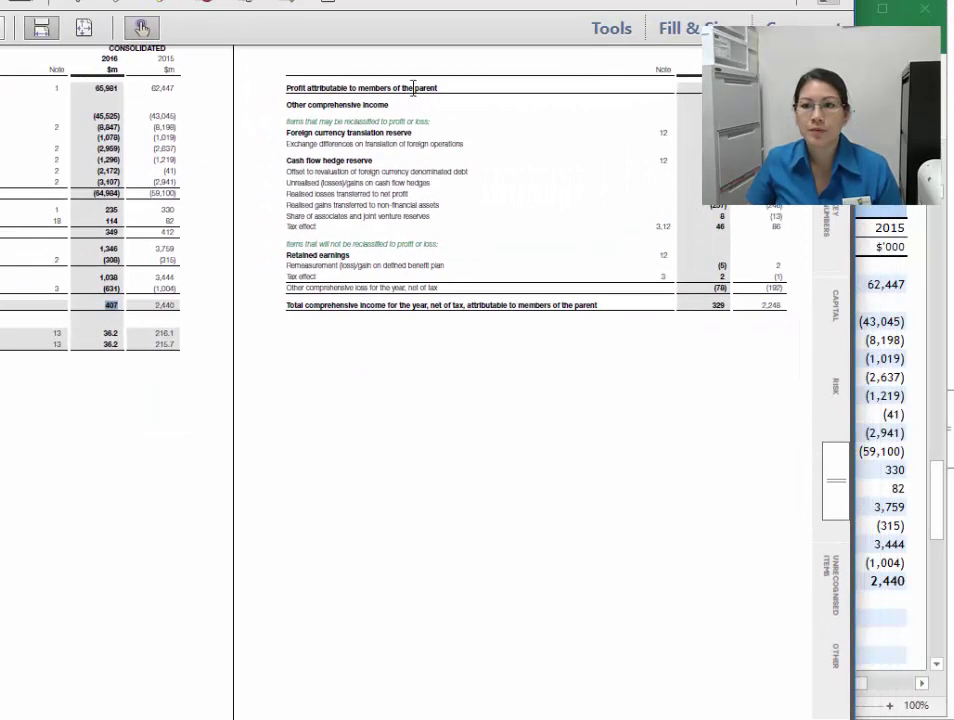
drag(288, 121, 615, 307)
key(ctrl+c)
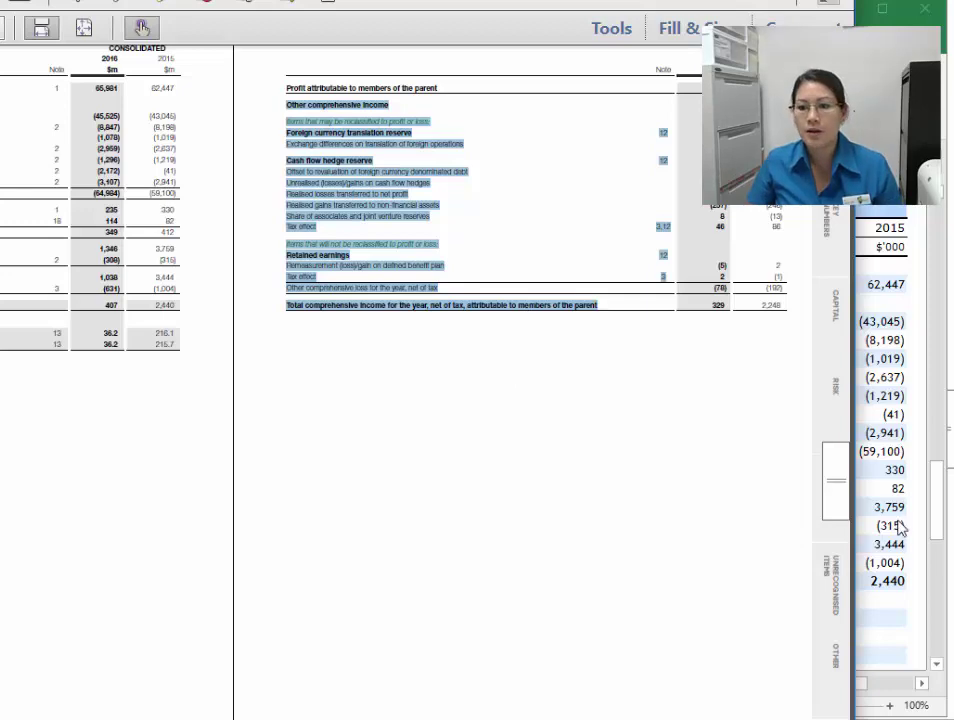
Step: Return to the Excel workbook and insert enough blank rows at row 108, above the Working Area, for the comprehensive income lines
key(alt+Tab)
scroll(300, 565, down, 6)
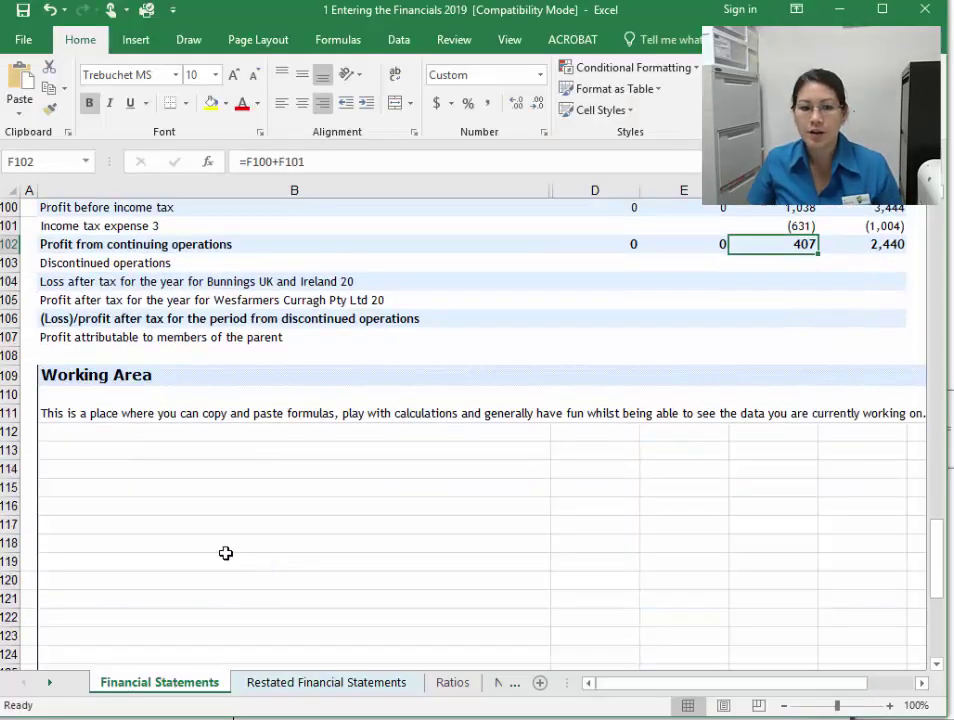
right_click(10, 356)
click(58, 482)
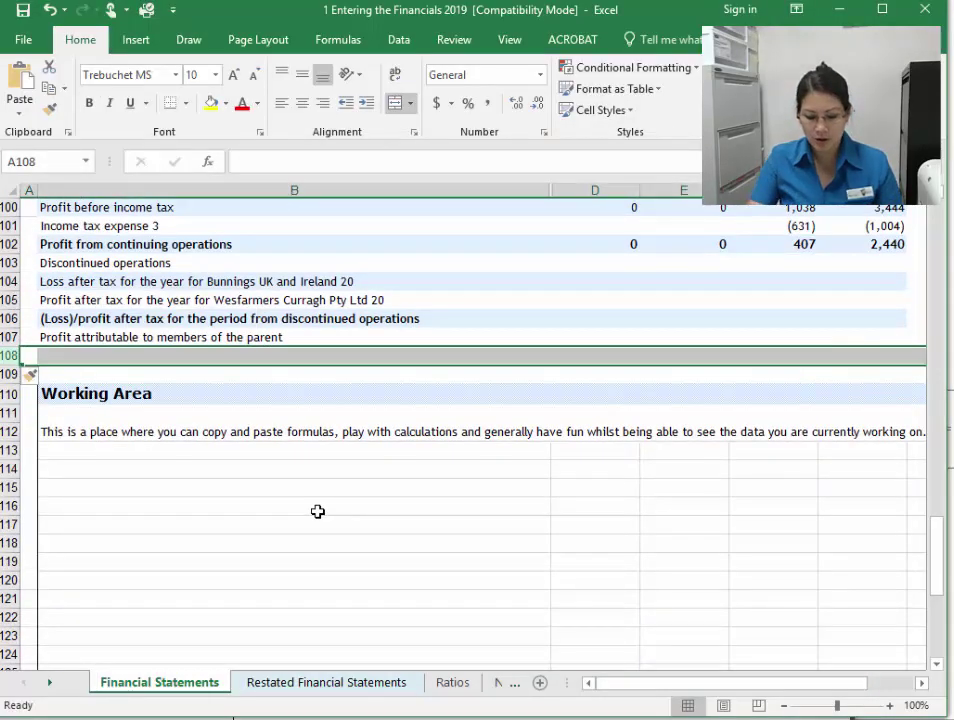
key(F4)
key(F4)
key(F4)
key(F4)
key(F4)
key(F4)
key(F4)
key(F4)
key(F4)
key(F4)
key(F4)
key(F4)
key(F4)
key(F4)
key(F4)
key(F4)
key(F4)
key(F4)
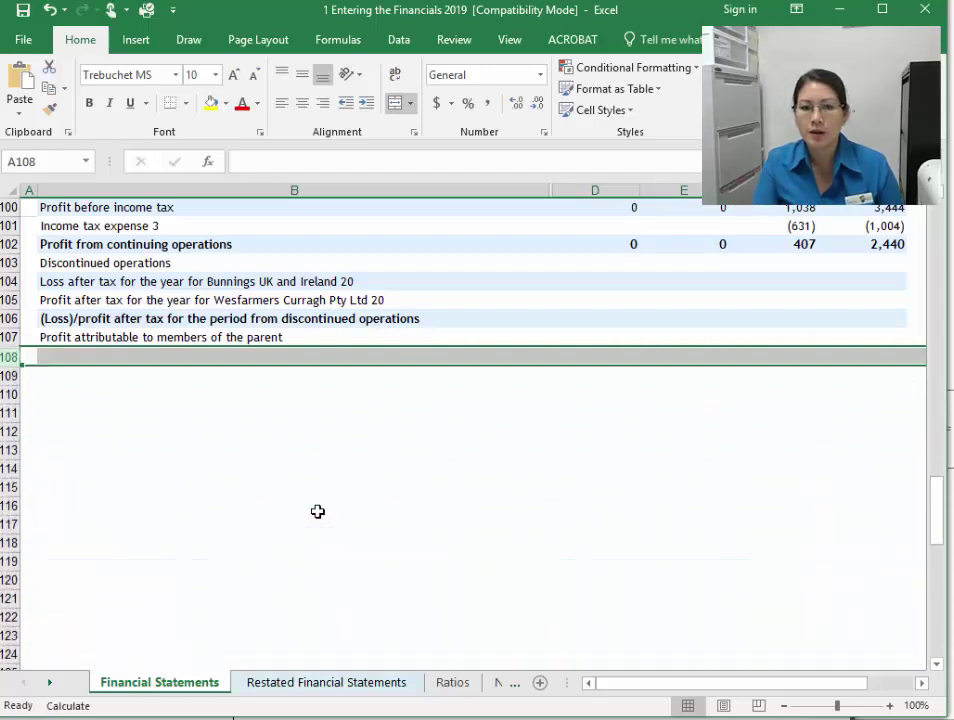
Step: Paste the copied comprehensive income labels into column B starting at B108
click(118, 356)
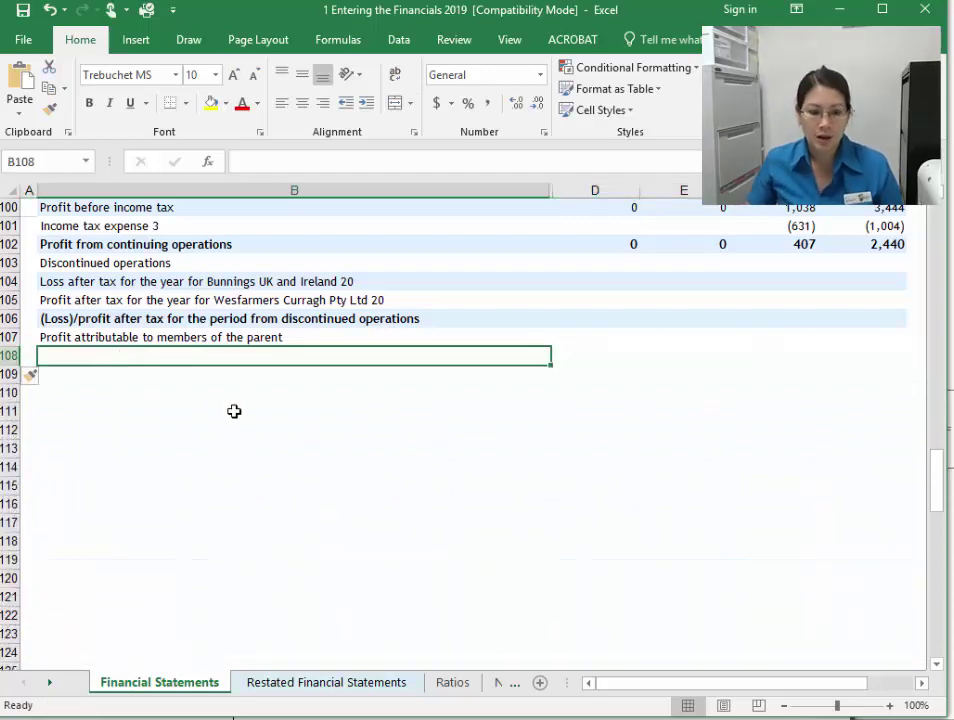
key(ctrl+v)
click(326, 446)
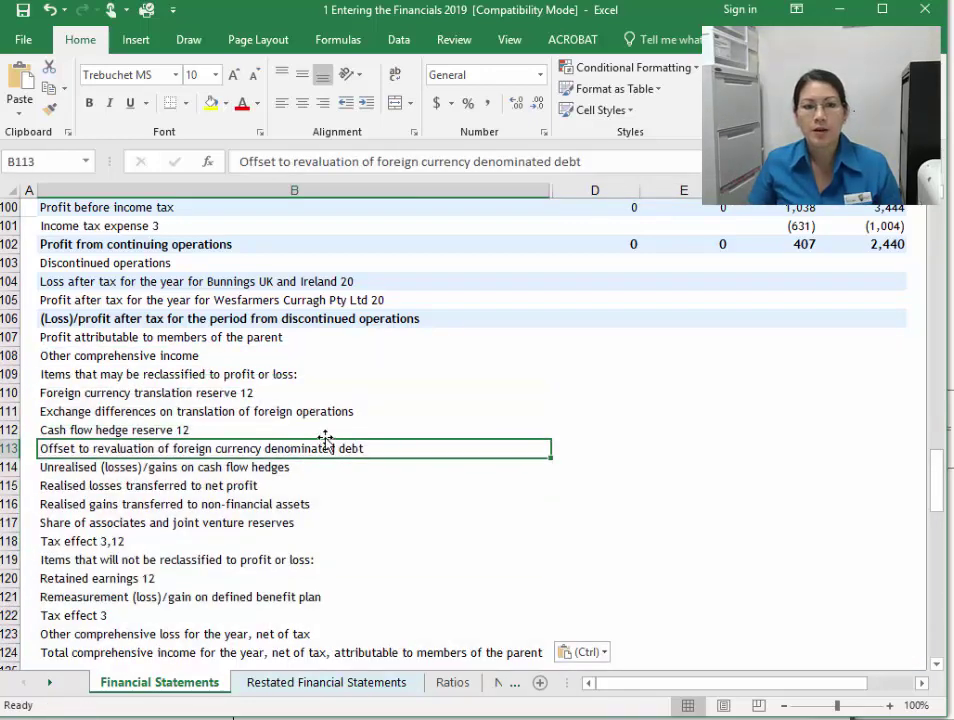
click(362, 368)
mouse_move(549, 364)
mouse_down()
mouse_move(563, 356)
mouse_move(547, 386)
mouse_up()
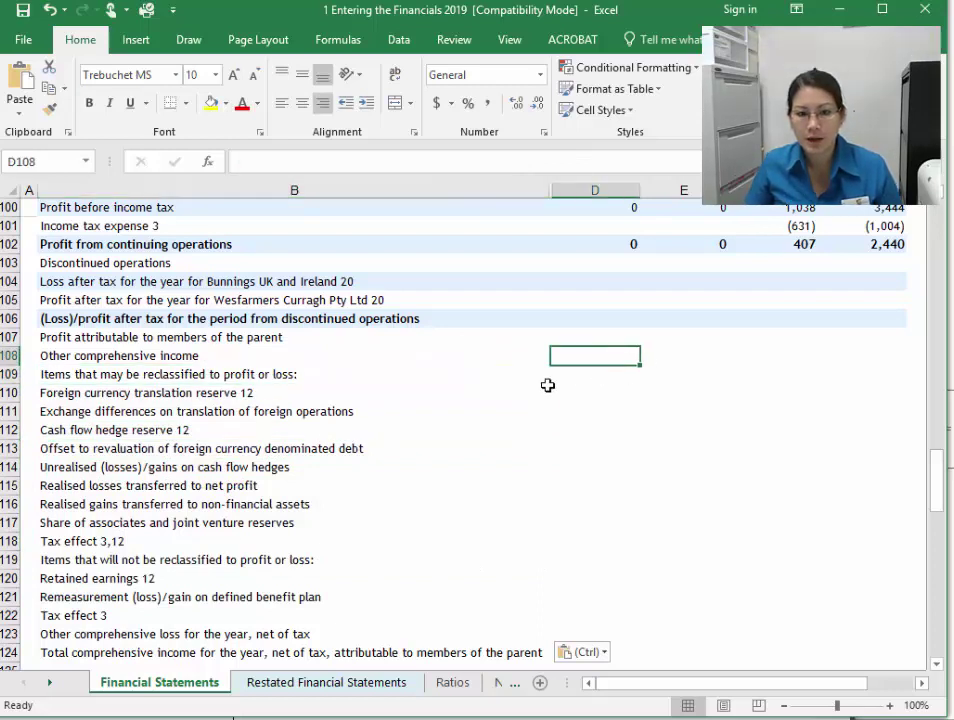
click(246, 391)
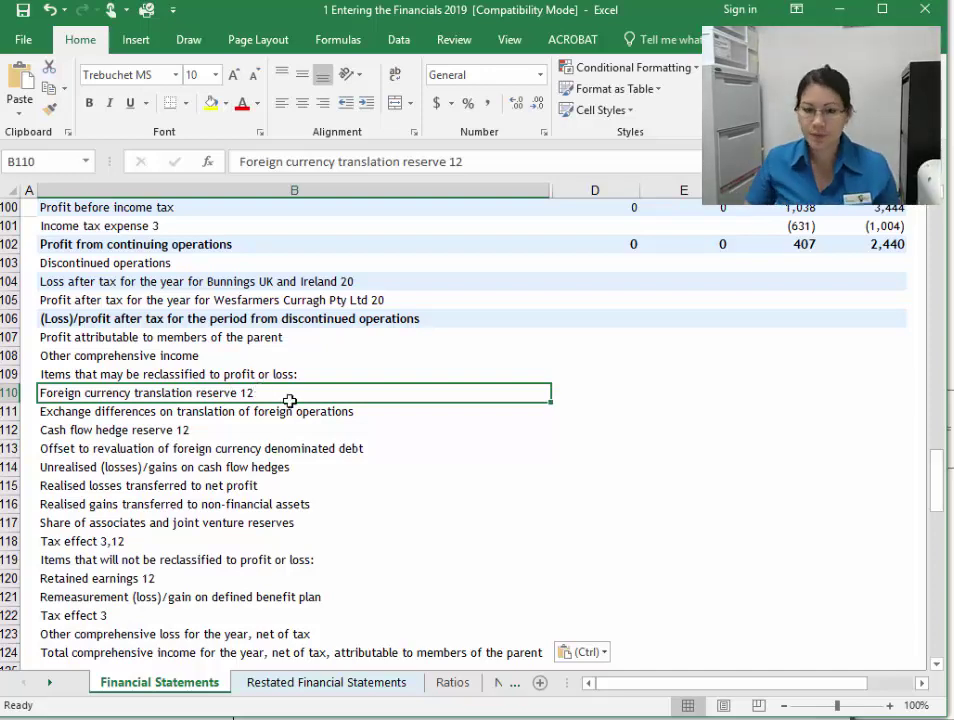
Step: Check the exchange differences line in the annual report PDF and enter 15 for 2016 and -11 for 2015 in row 111
key(alt+Tab)
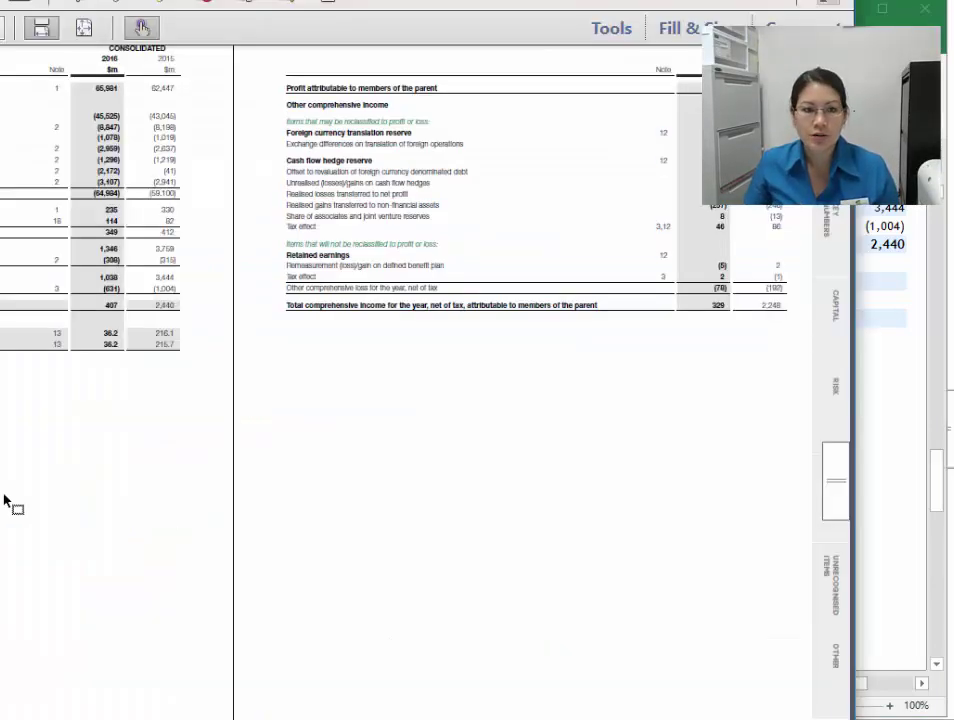
drag(287, 146, 469, 146)
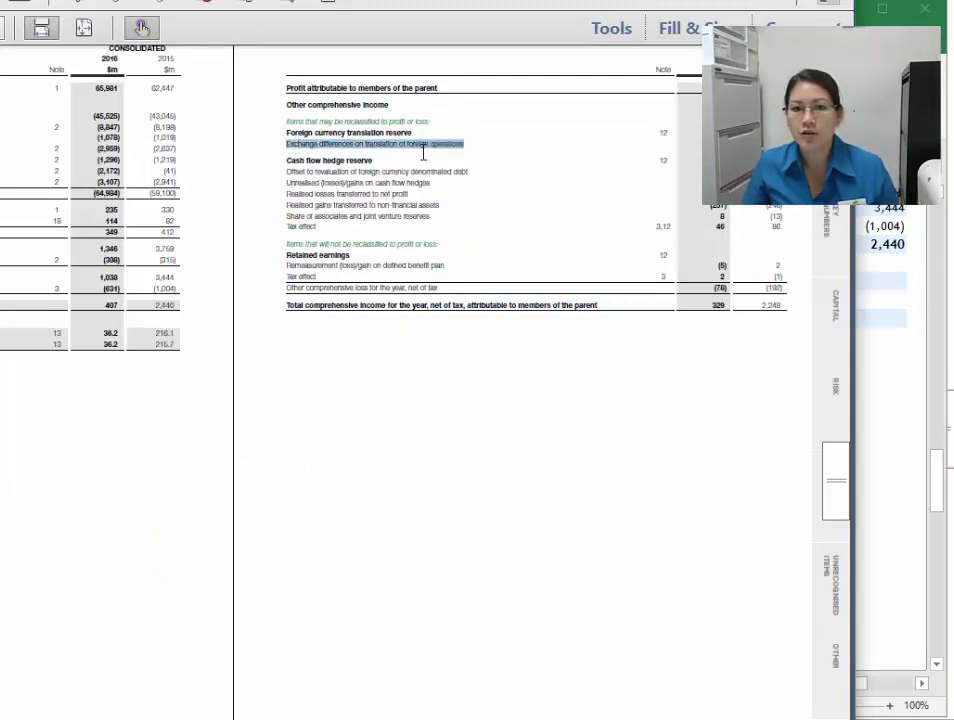
double_click(663, 69)
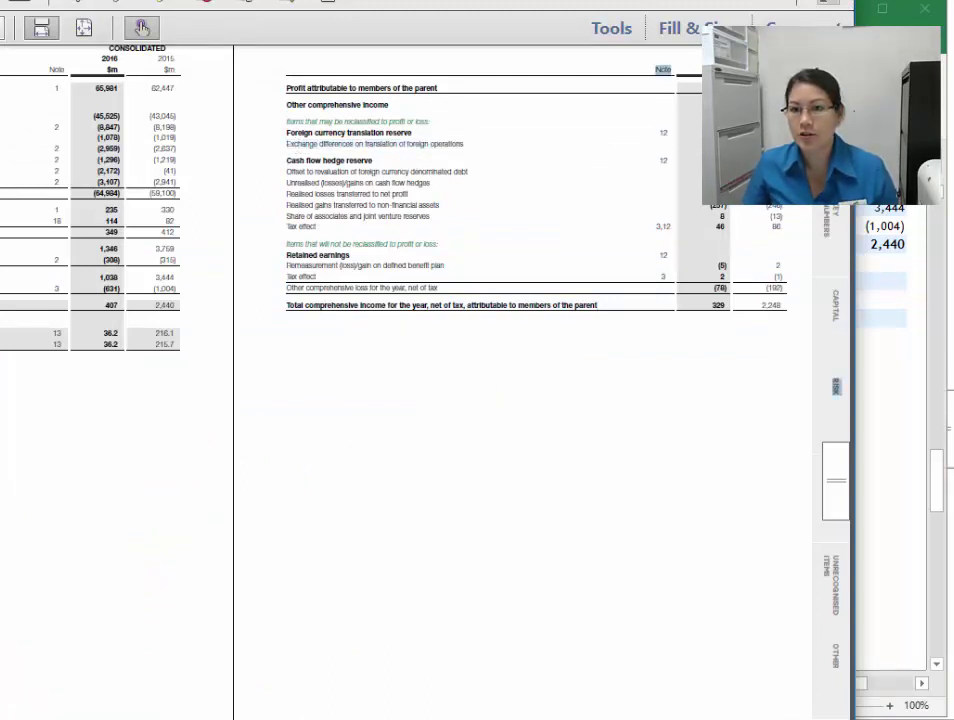
key(alt+Tab)
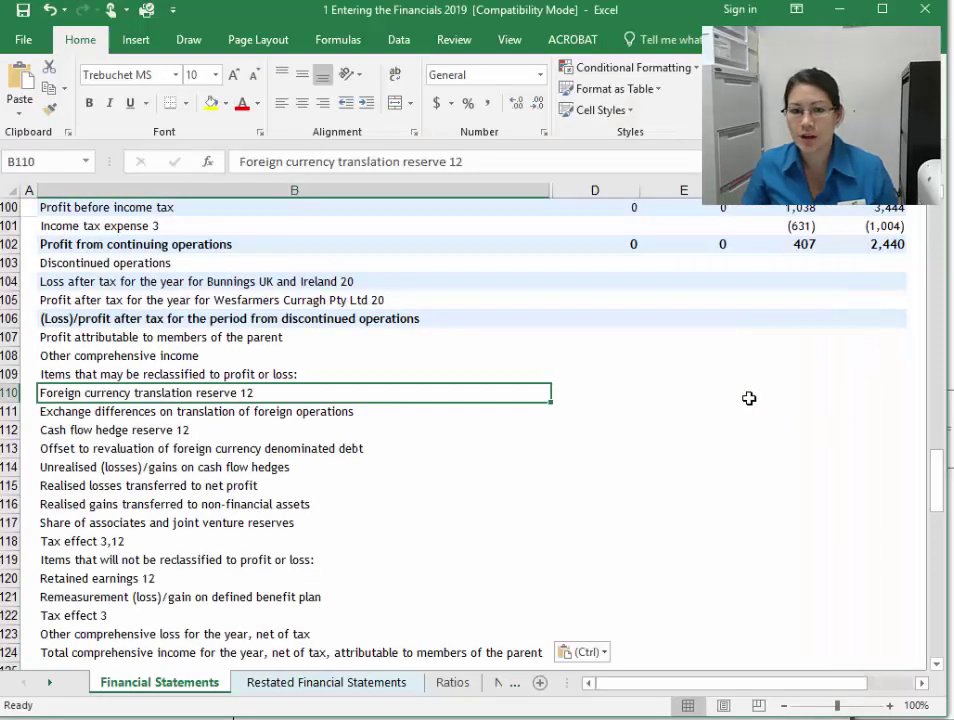
click(780, 393)
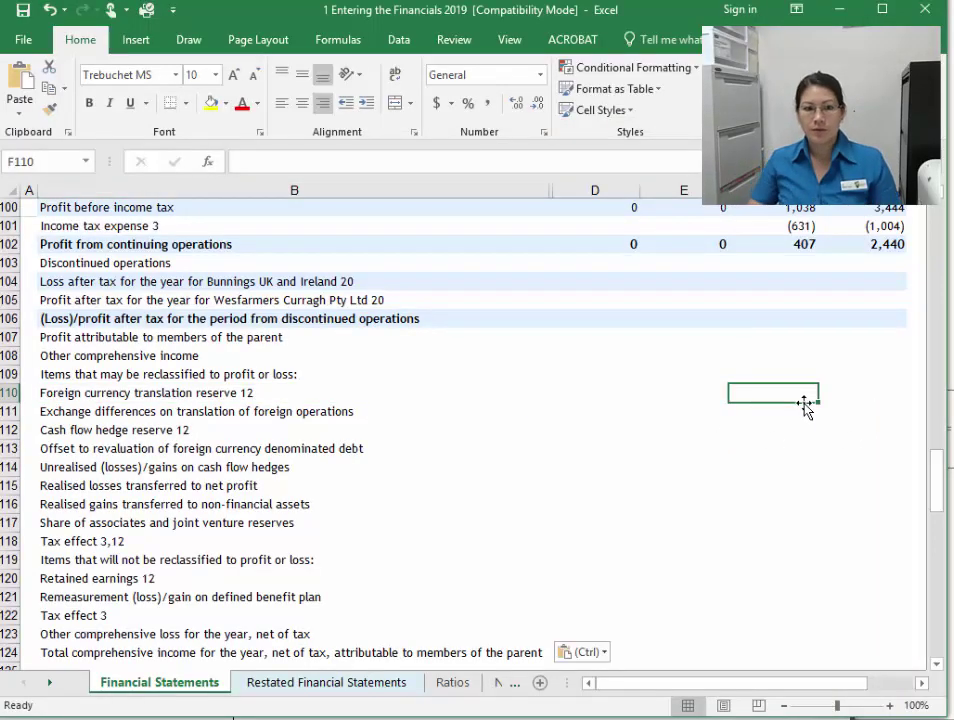
key(Return)
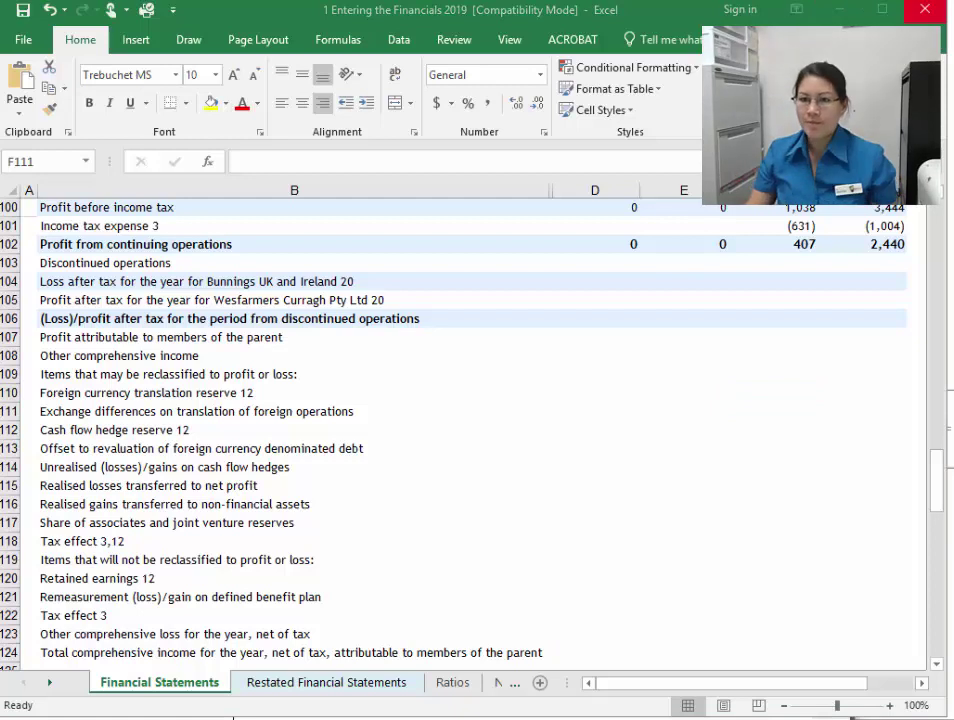
key(ctrl+v)
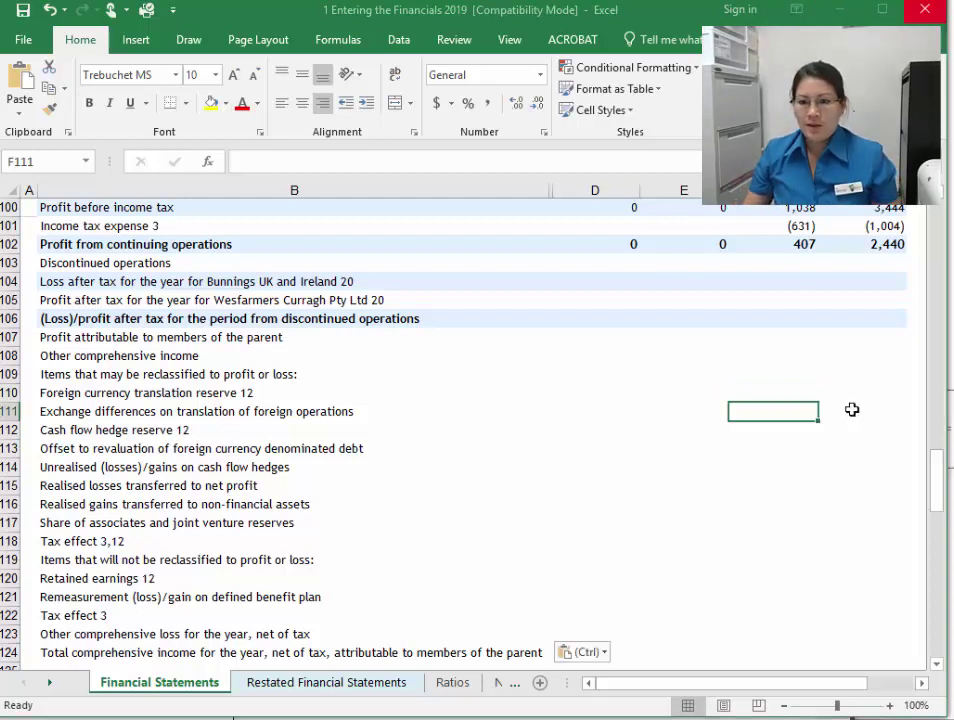
text(15)
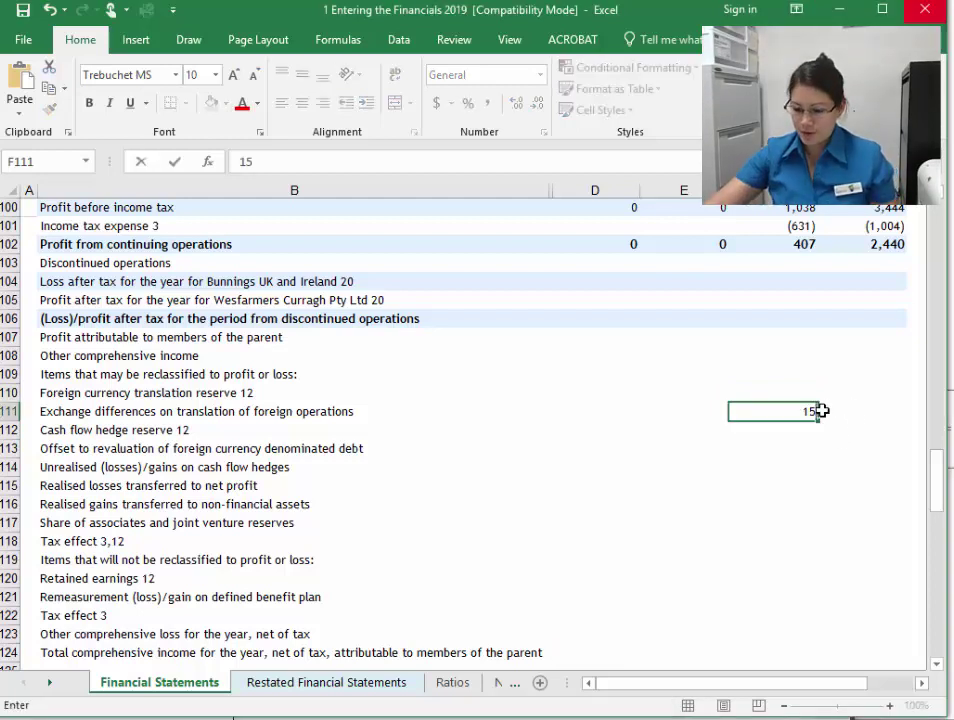
key(Tab)
text(-)
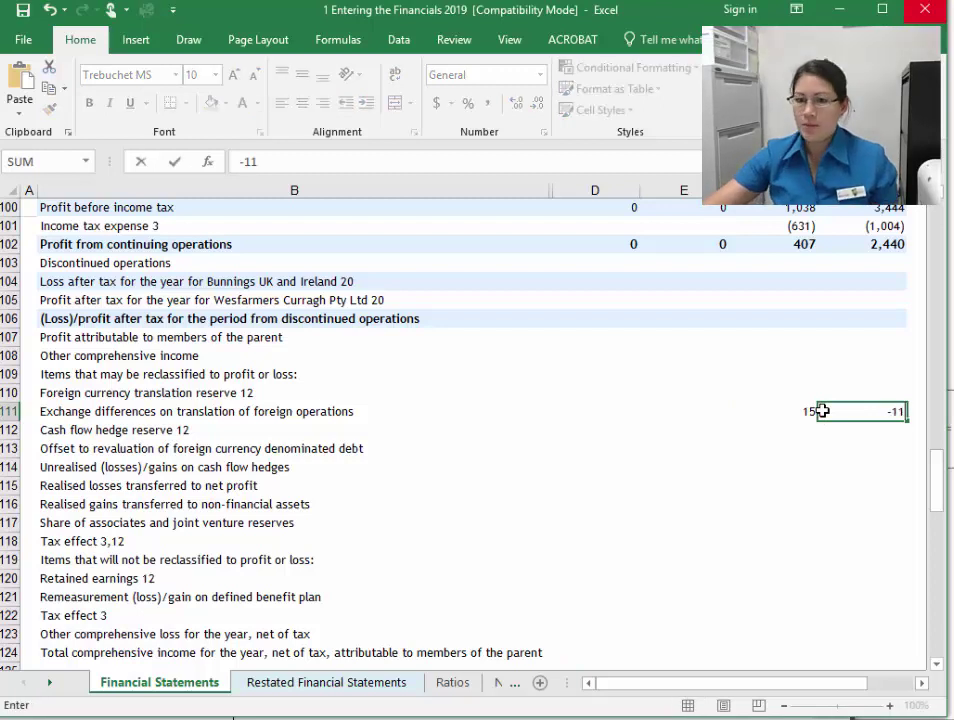
key(Return)
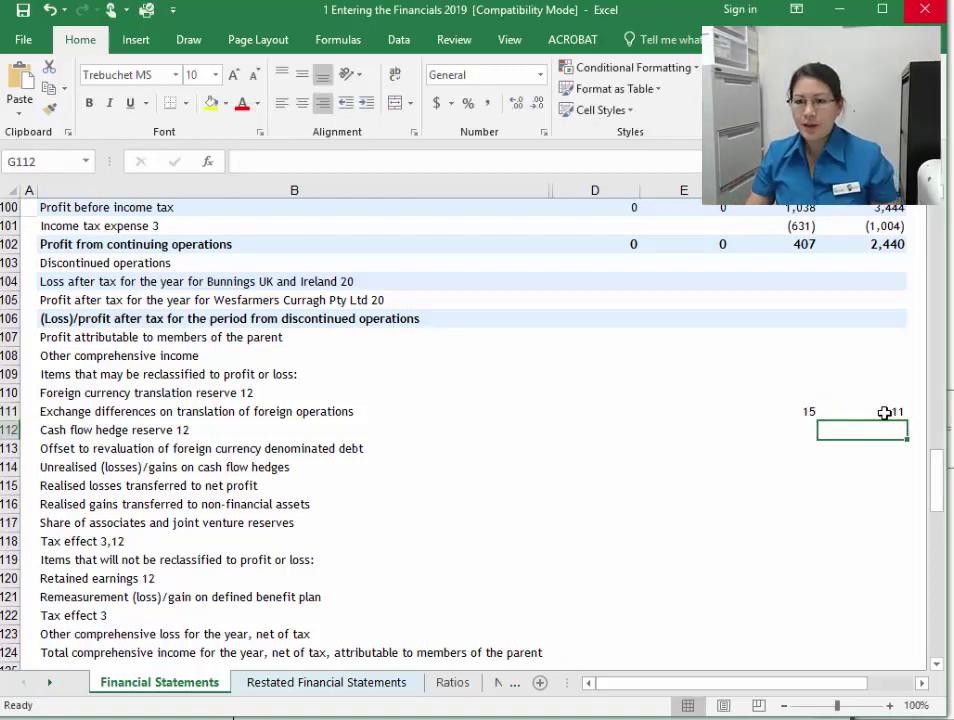
click(886, 413)
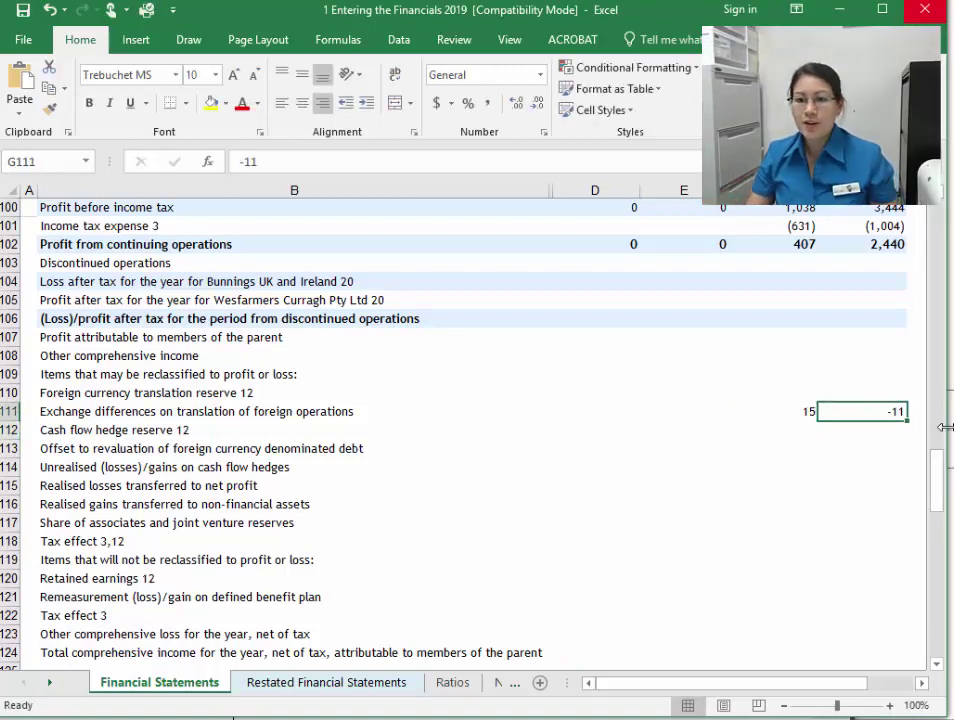
Step: Enter the 2015 cash flow hedge figures for debt revaluation offset and unrealised gains: -177 in G113 and 128 in G114
click(794, 429)
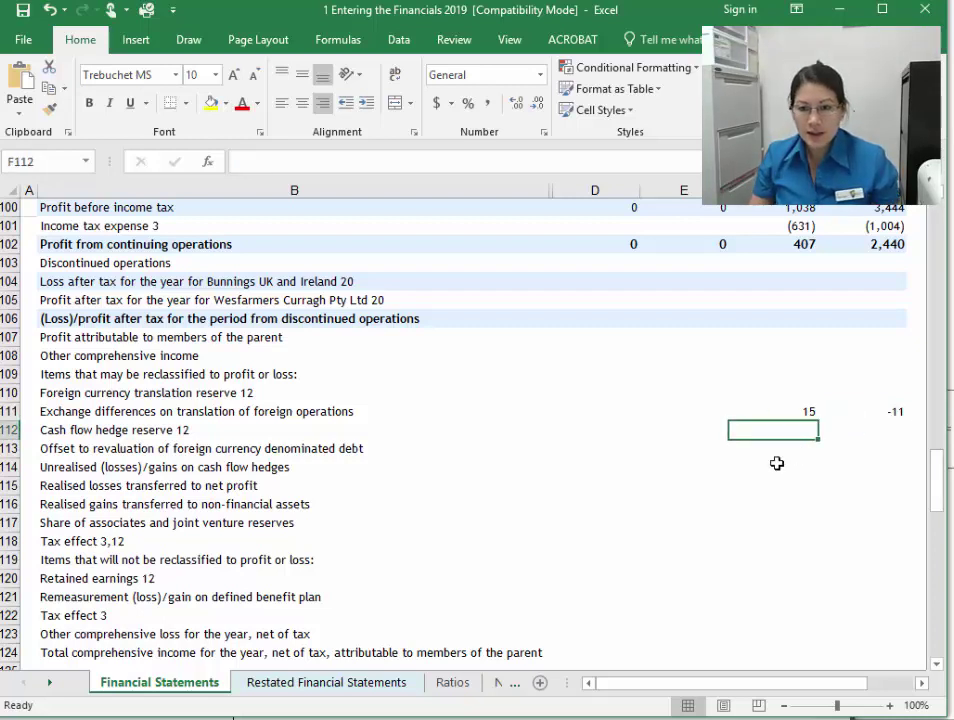
click(777, 455)
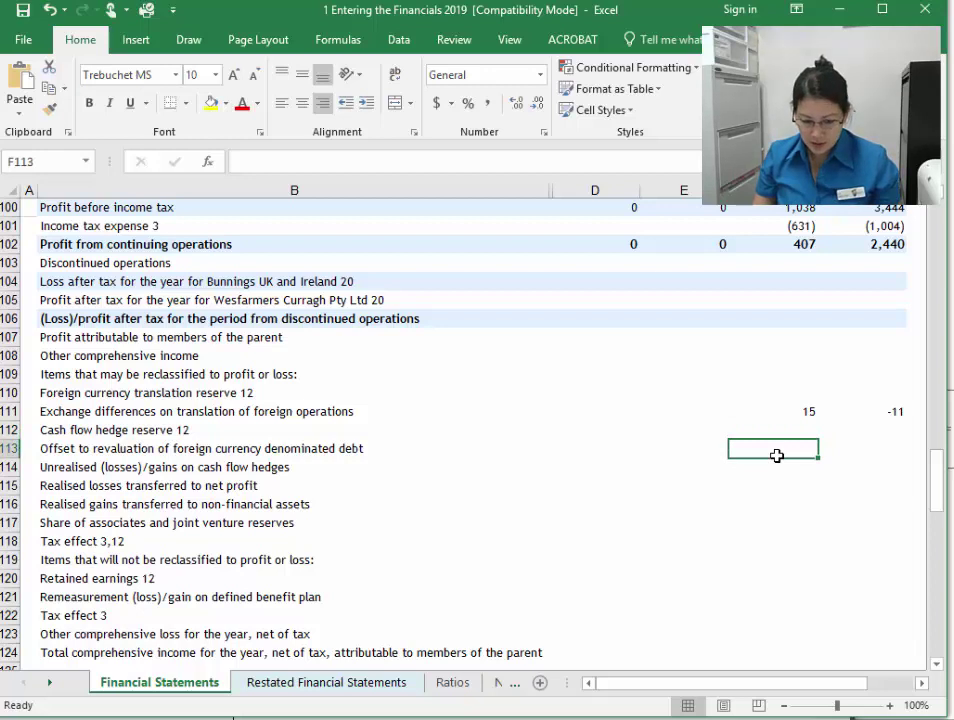
key(Right)
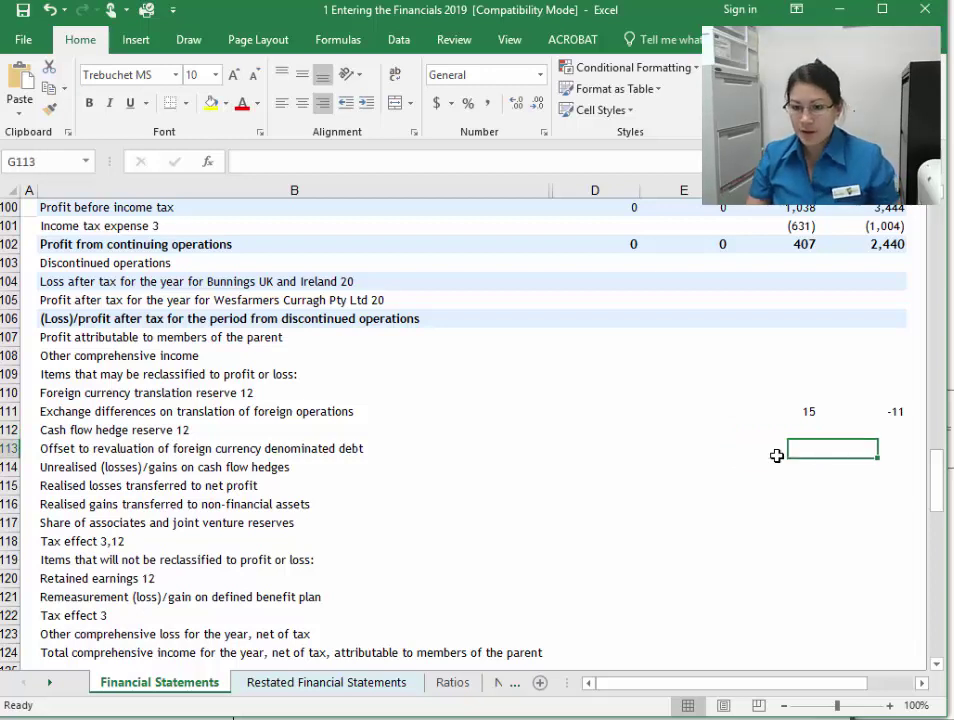
text(-177)
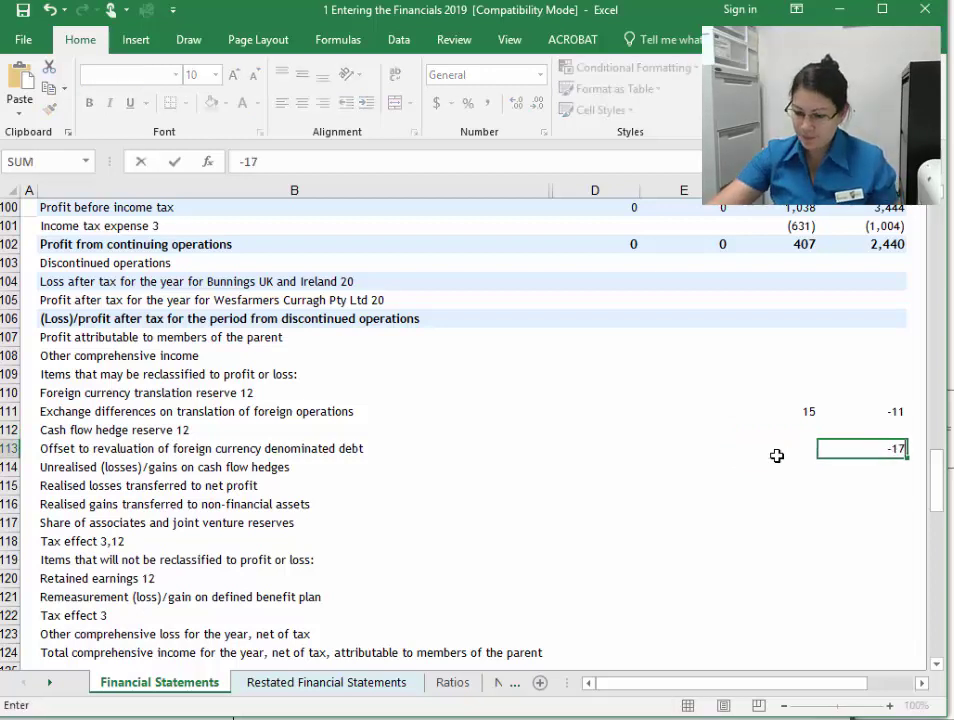
key(Return)
text(128)
key(Return)
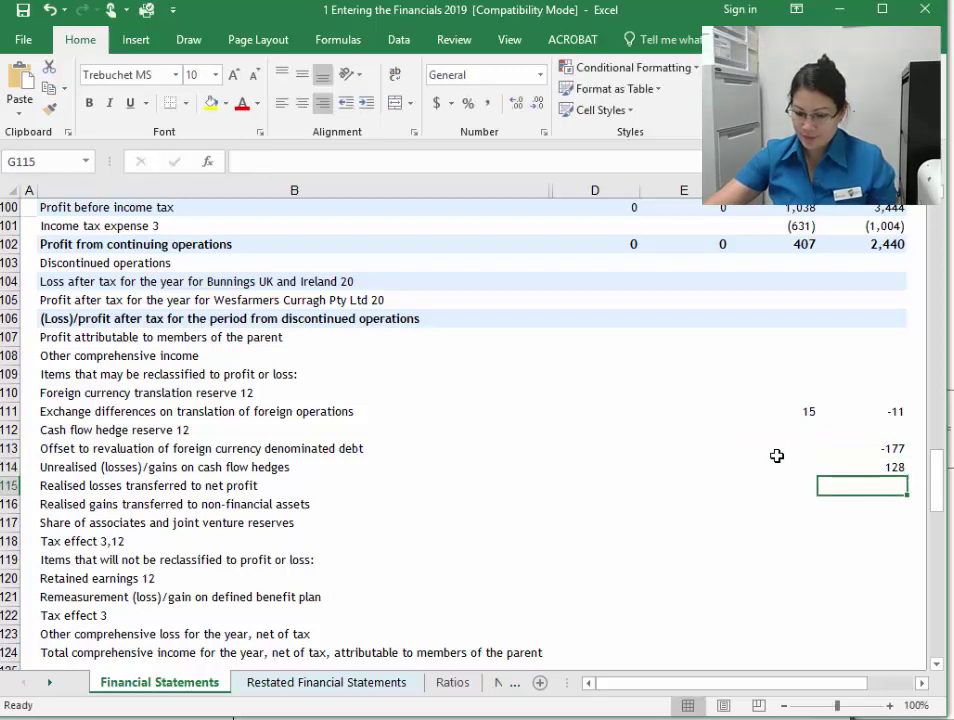
Step: Complete the 2015 cash flow hedge figures in G115:G118 with 40, -246, -13 and 86
text(40)
key(Return)
text(-246)
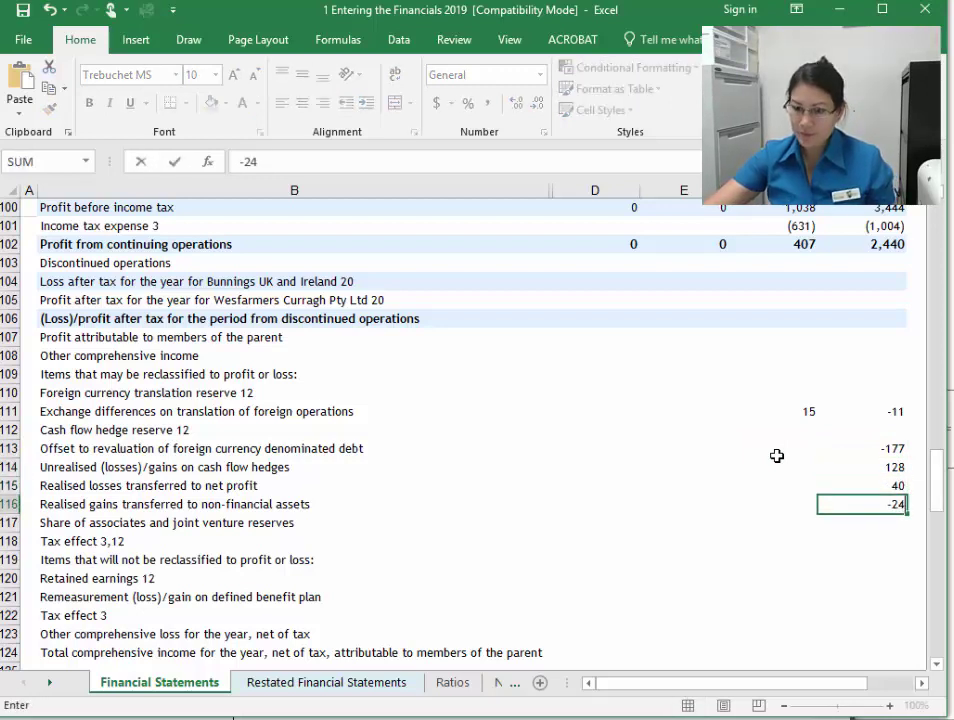
key(Return)
text(-1)
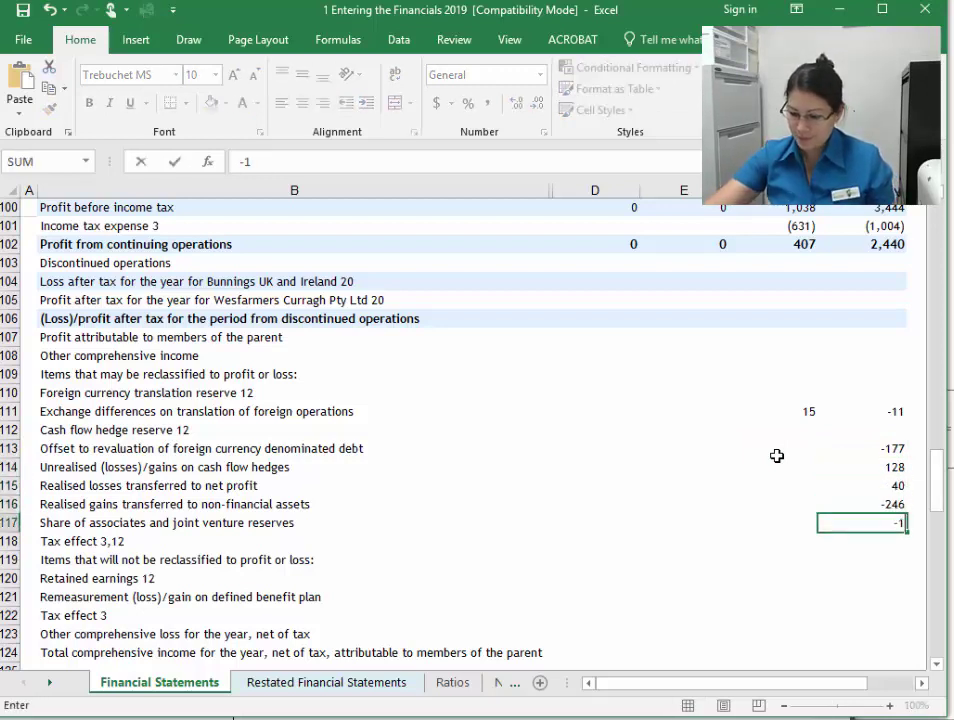
text(3)
key(Return)
text(86)
key(Return)
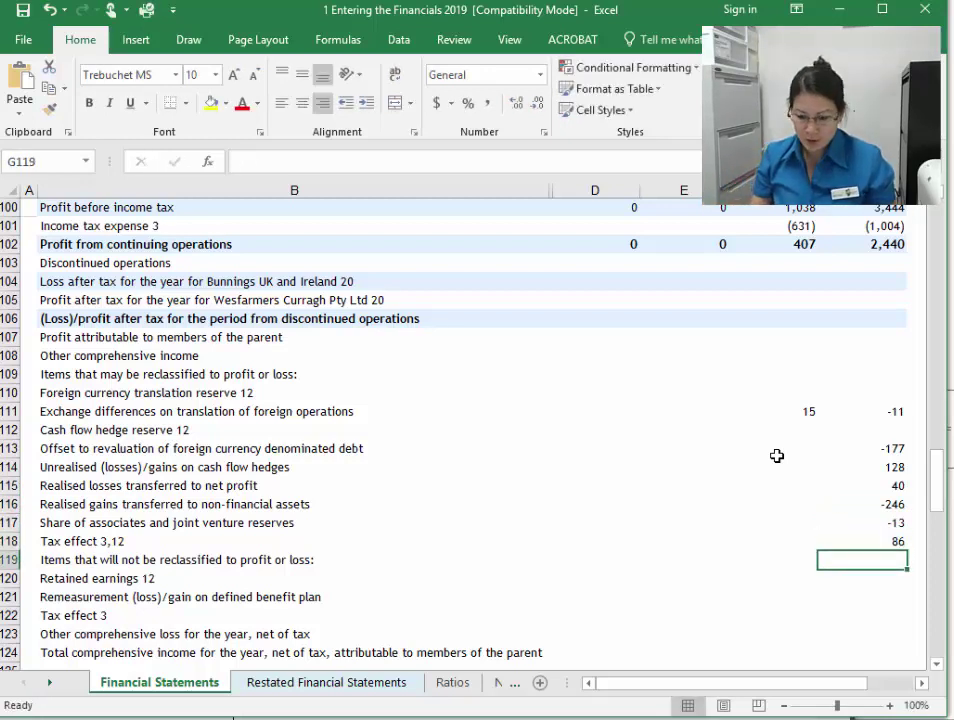
Step: Enter the 2015 defined benefit plan remeasurement of 2 in G121 and its tax effect of -1 in G122
click(869, 582)
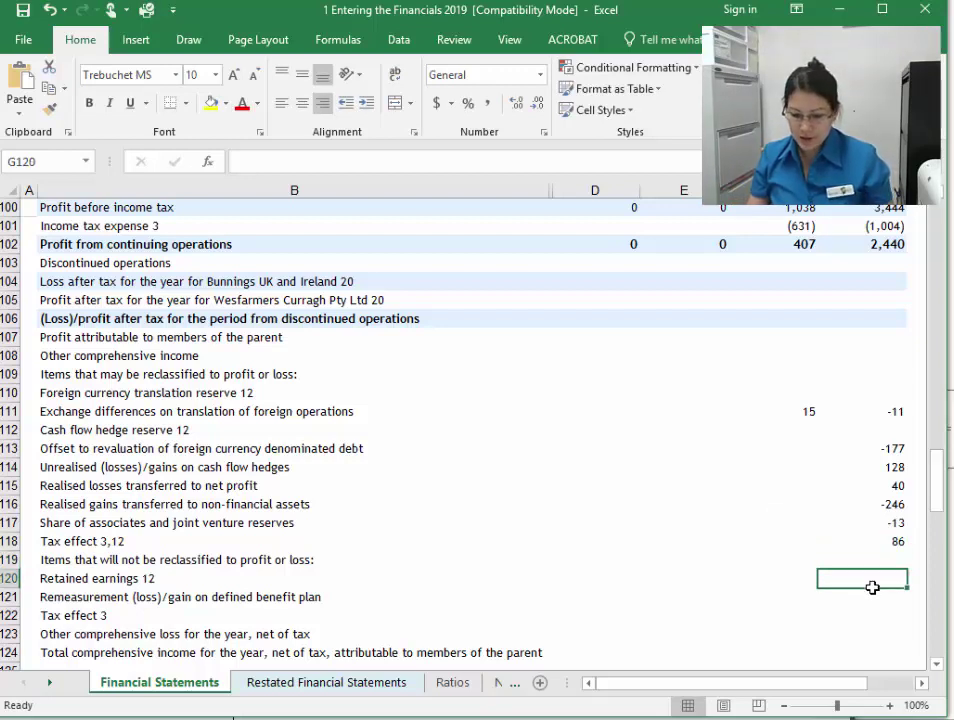
click(873, 598)
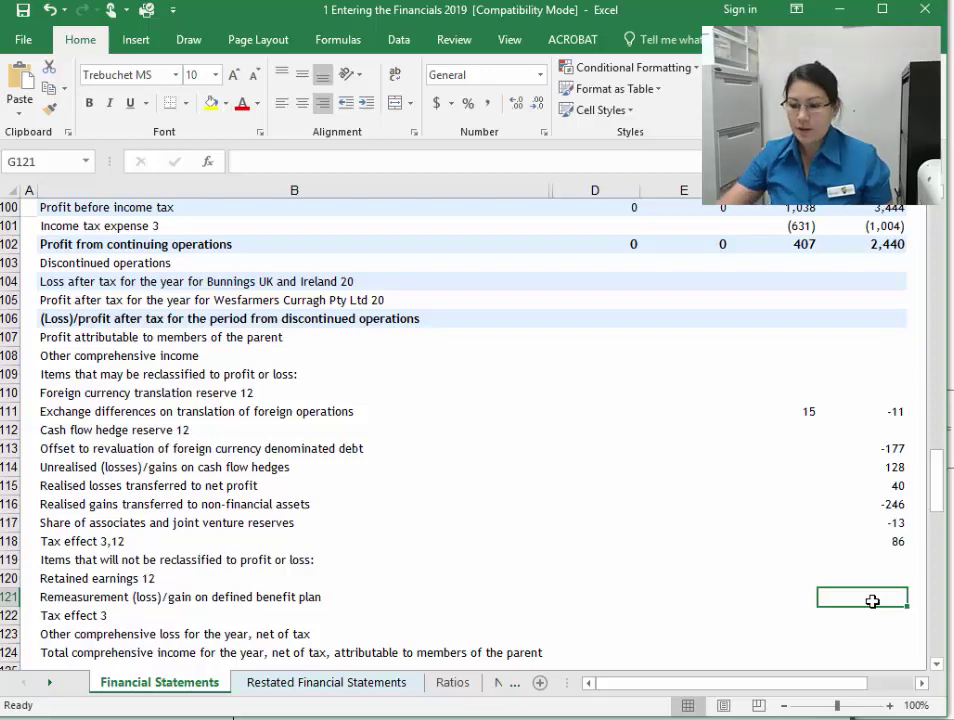
text(2)
key(Return)
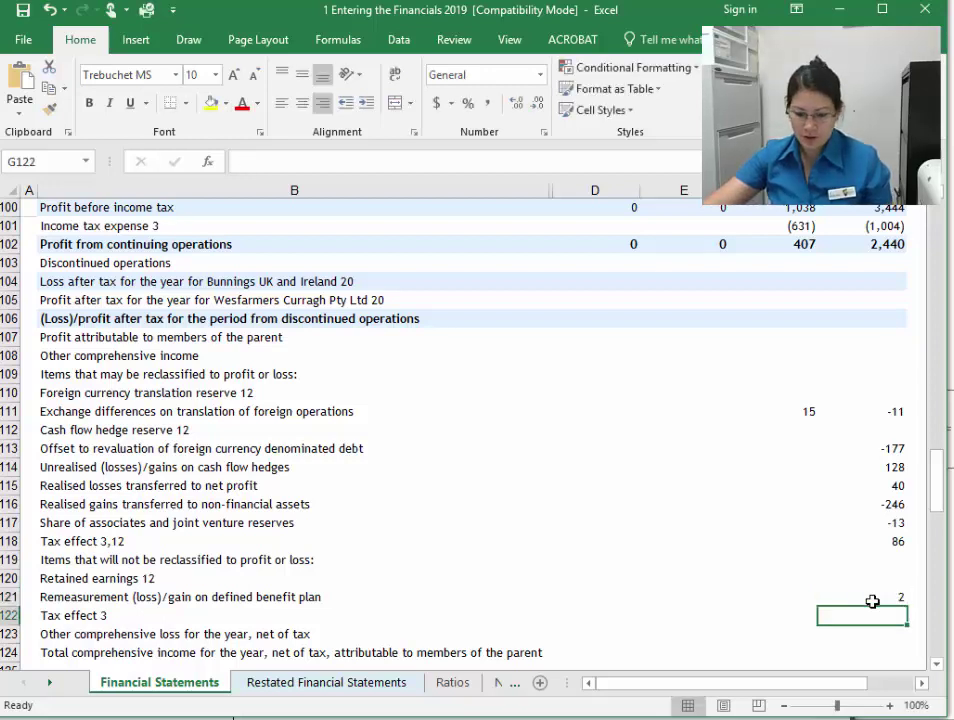
text(-1)
key(Return)
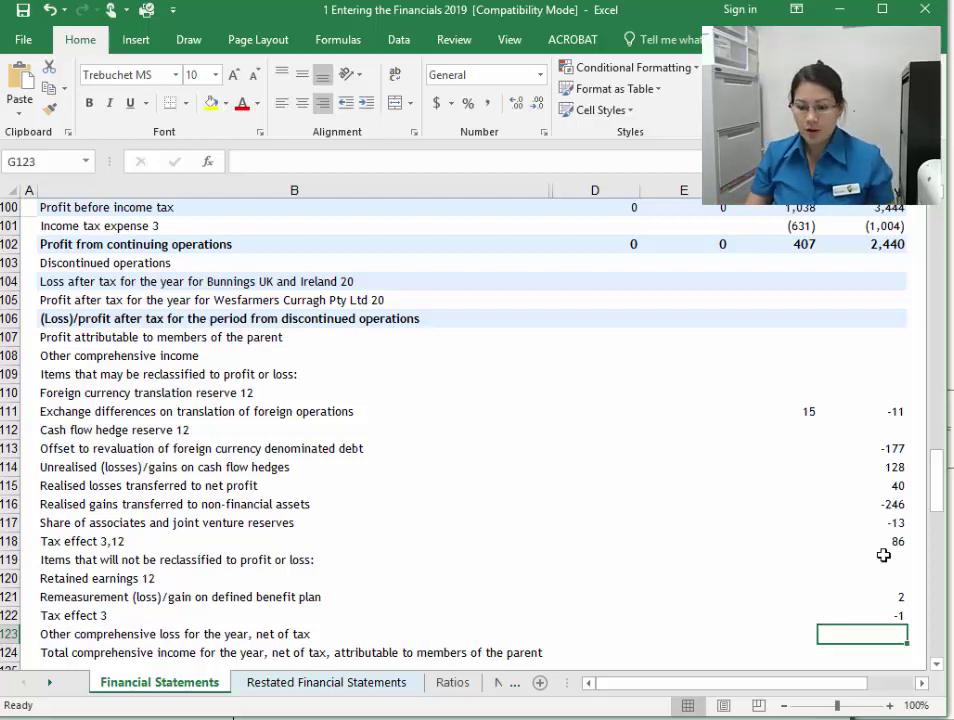
Step: Calculate the 2015 other comprehensive loss in G123 as the sum of G111:G122
text(=)
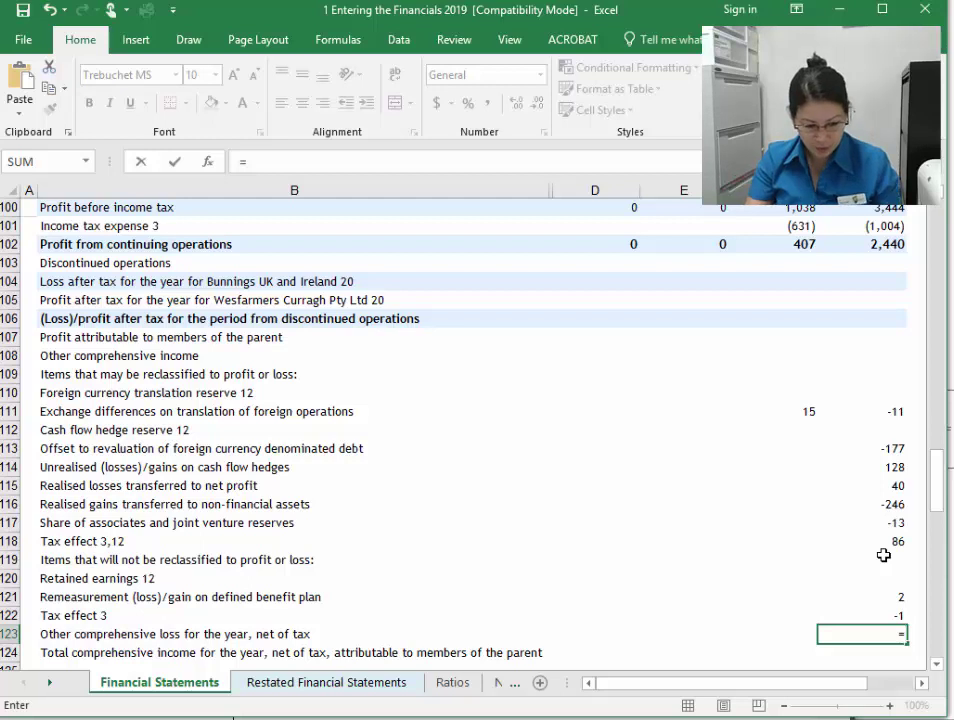
text(sum()
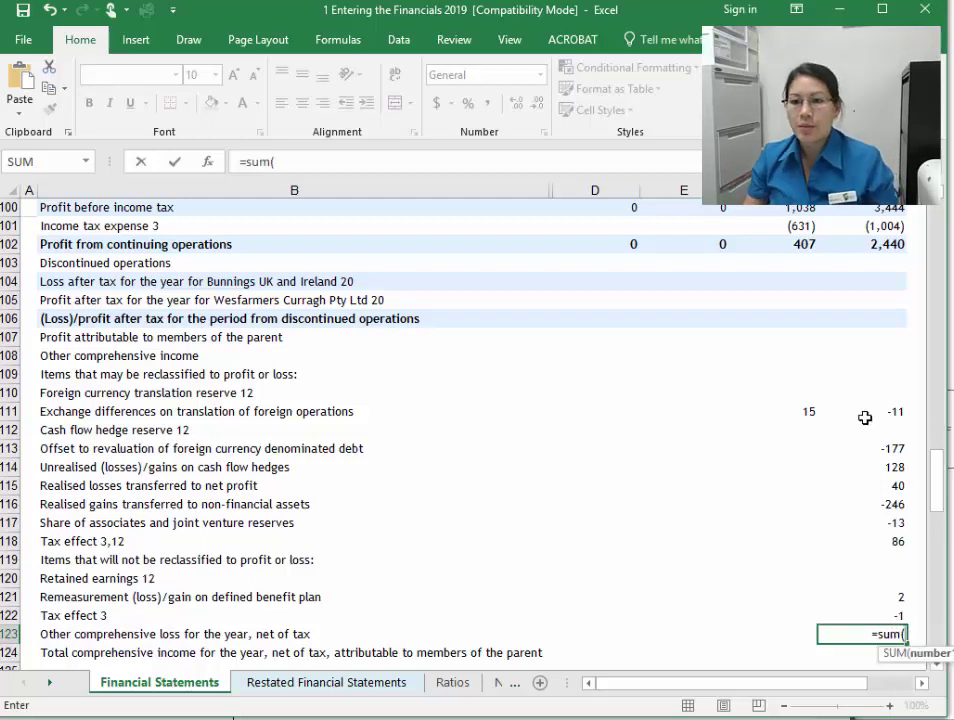
drag(865, 414, 882, 621)
key(Return)
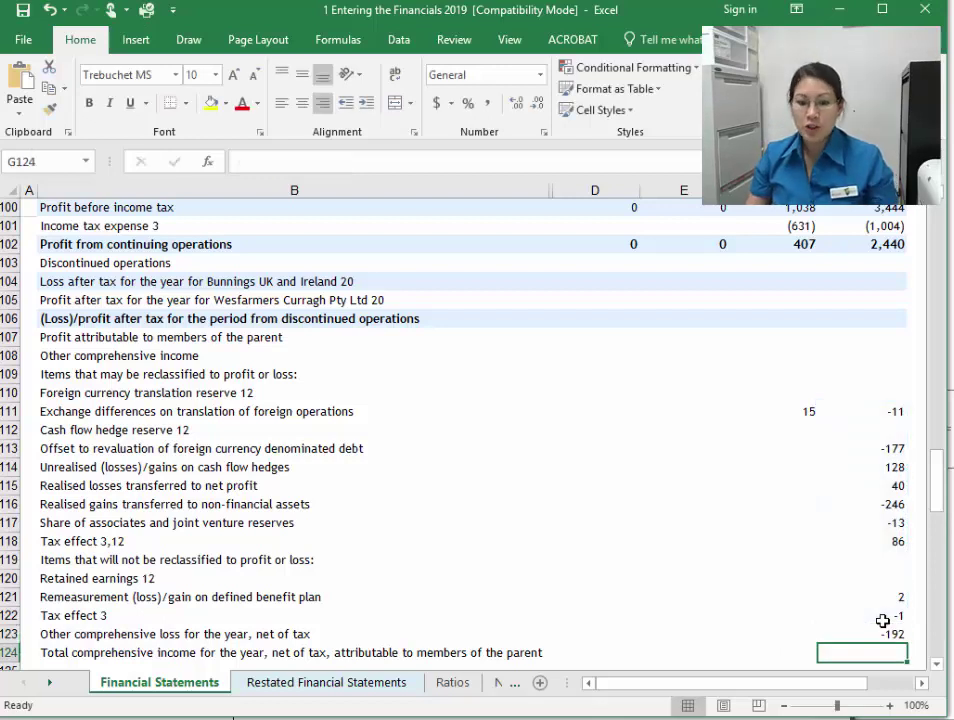
Step: Calculate 2015 total comprehensive income in G124 by adding profit from continuing operations in G102 to G123
text(=)
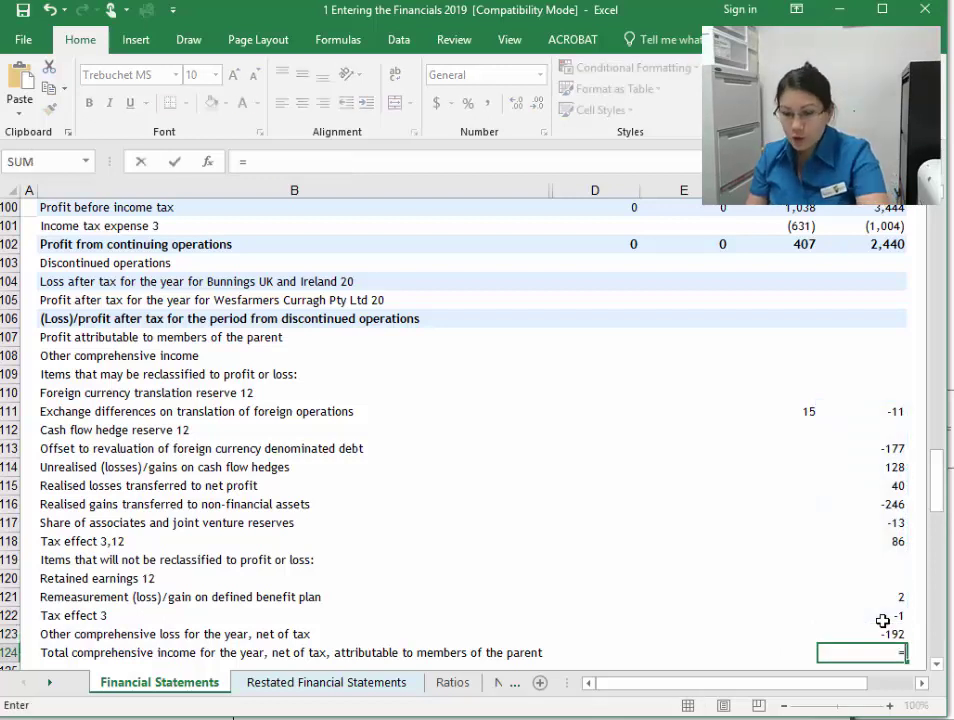
click(889, 247)
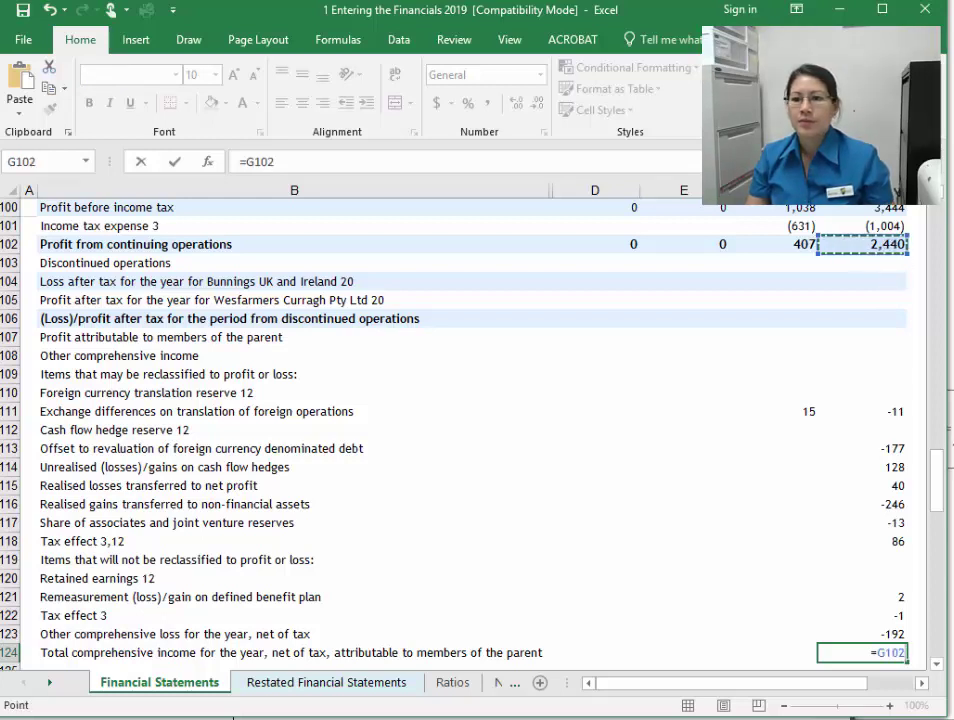
text(+)
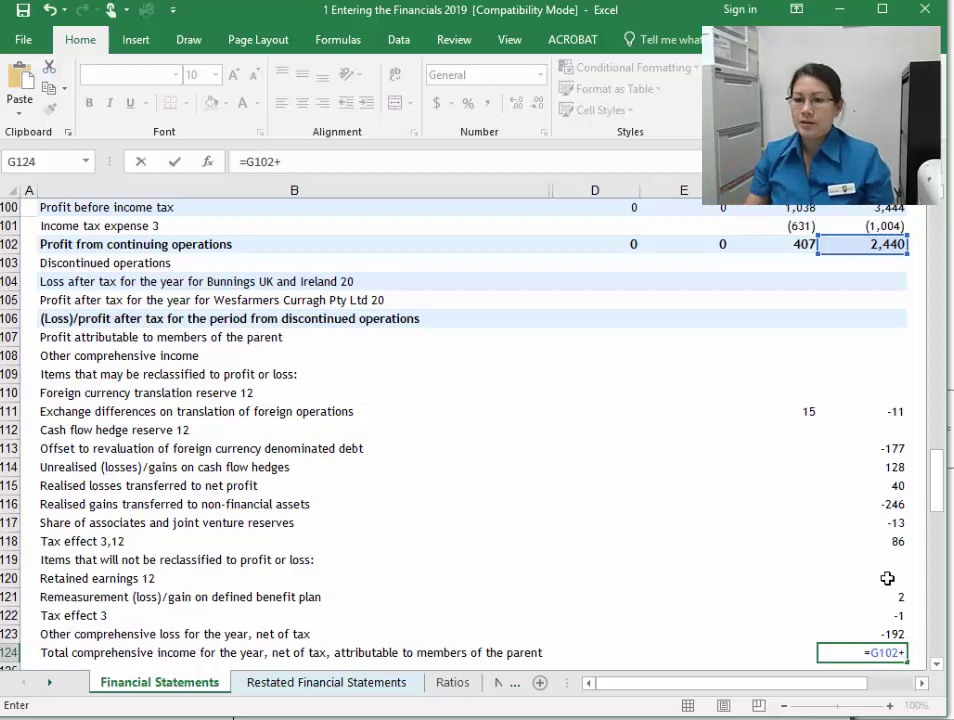
click(877, 635)
key(Return)
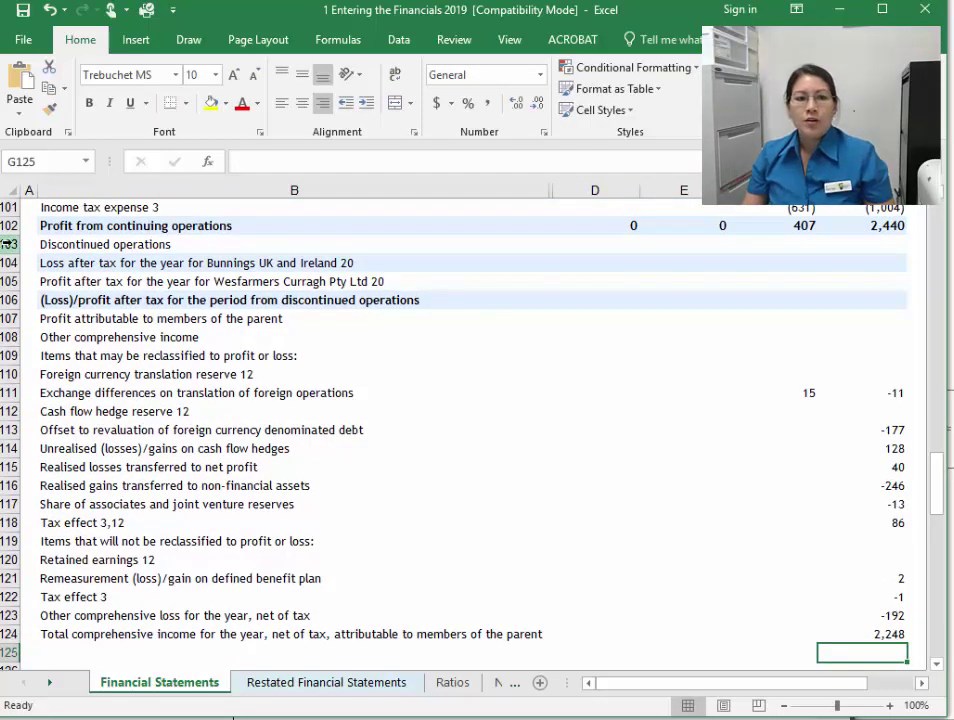
Step: Review the discontinued operations cells in rows 103 to 106, profit from continuing operations and the total comprehensive income formula in G124
drag(10, 244, 18, 298)
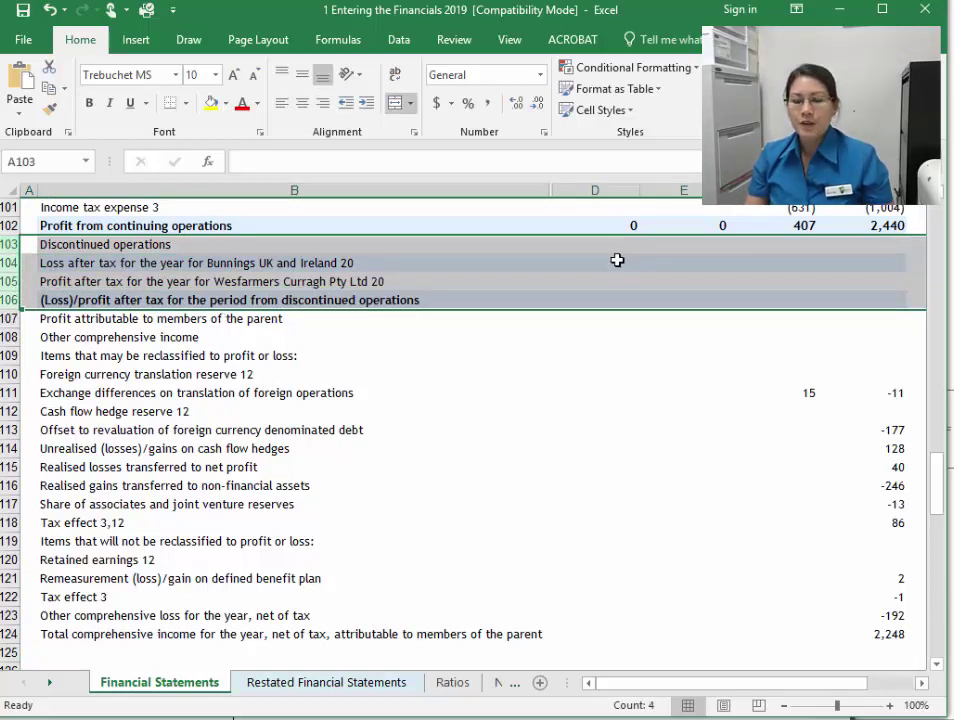
drag(619, 248, 621, 286)
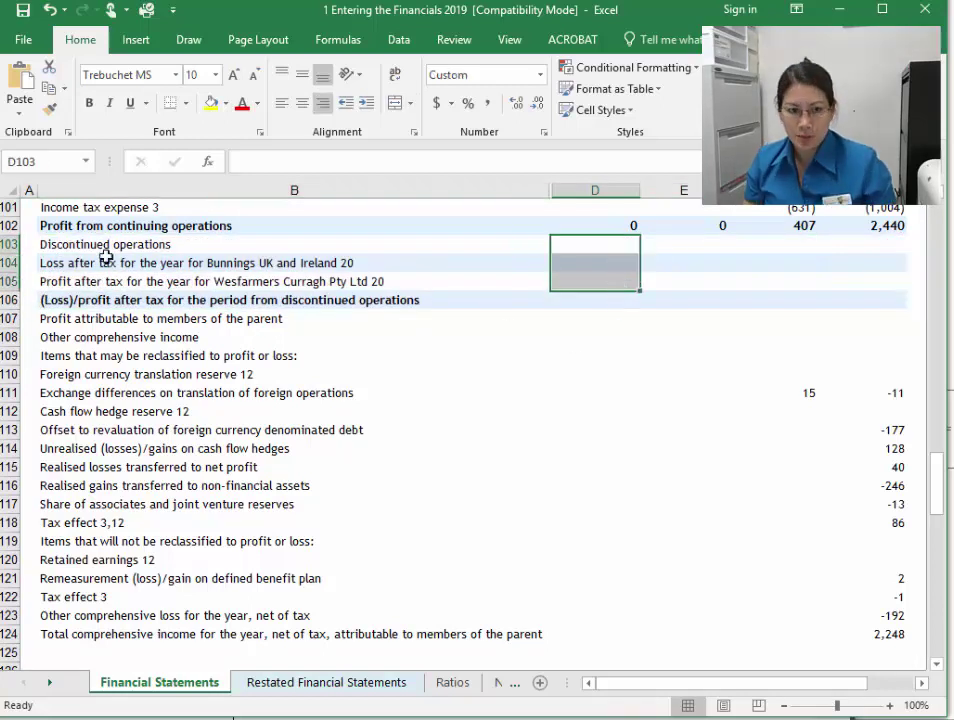
drag(105, 226, 157, 293)
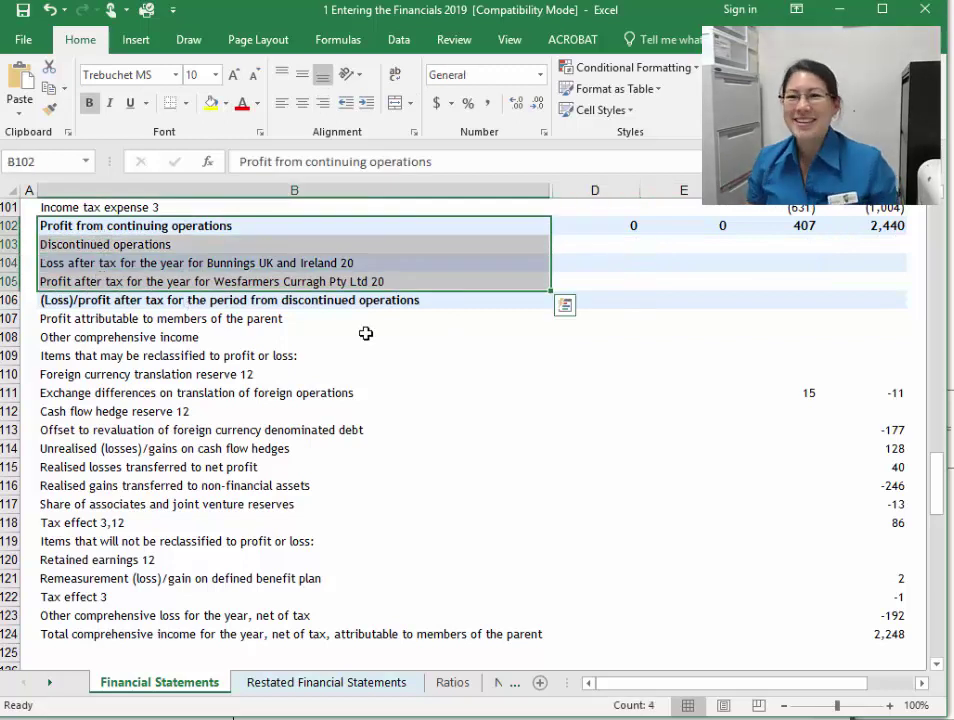
drag(776, 251, 877, 300)
drag(705, 245, 700, 302)
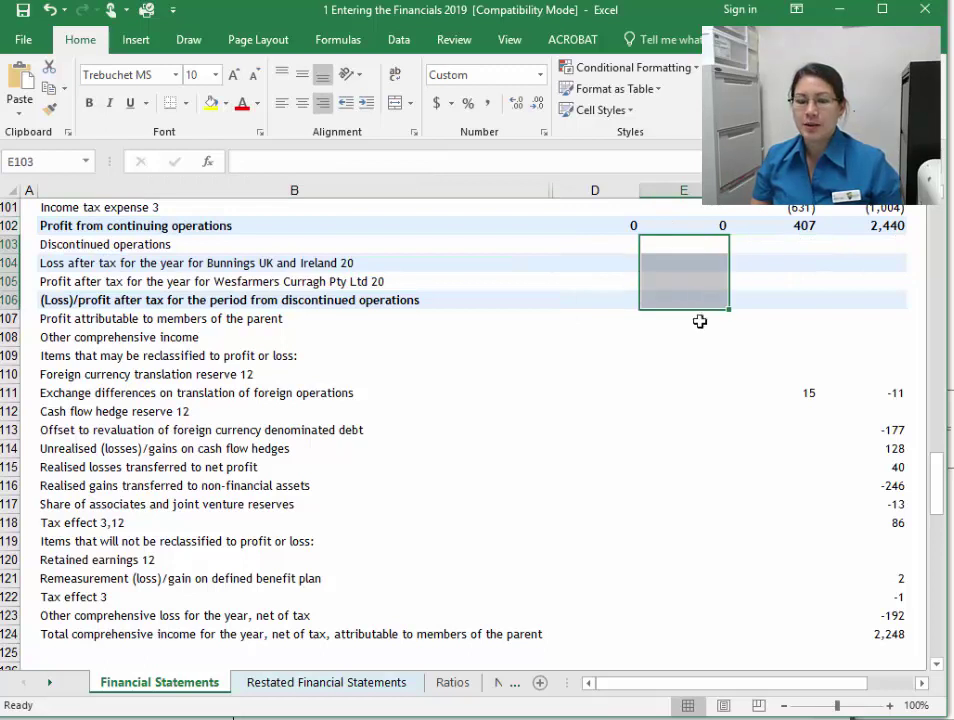
drag(594, 241, 582, 300)
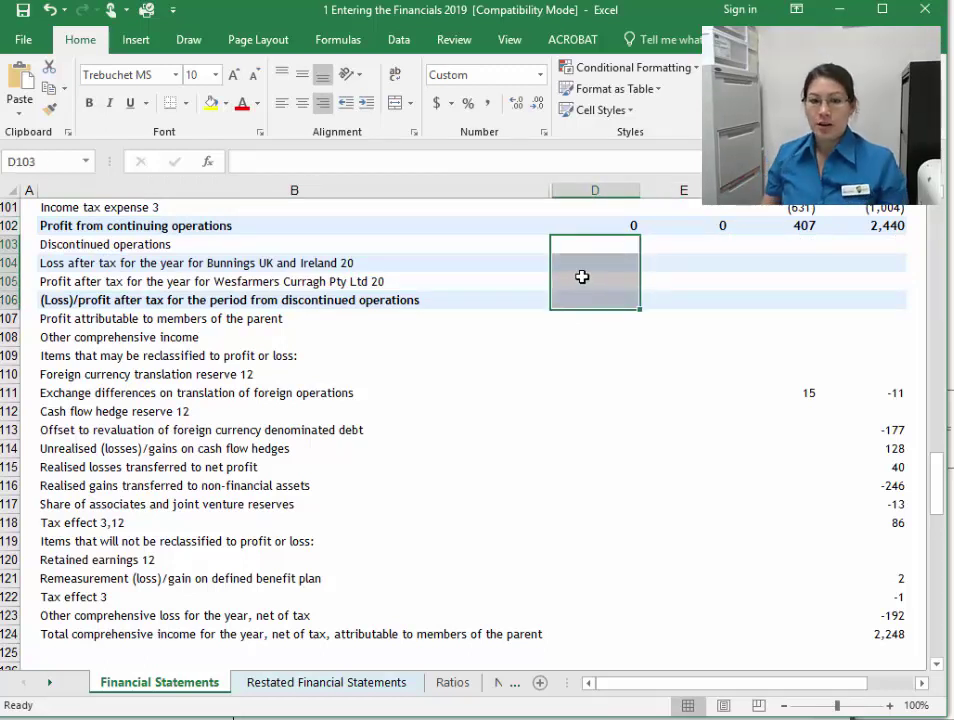
click(600, 302)
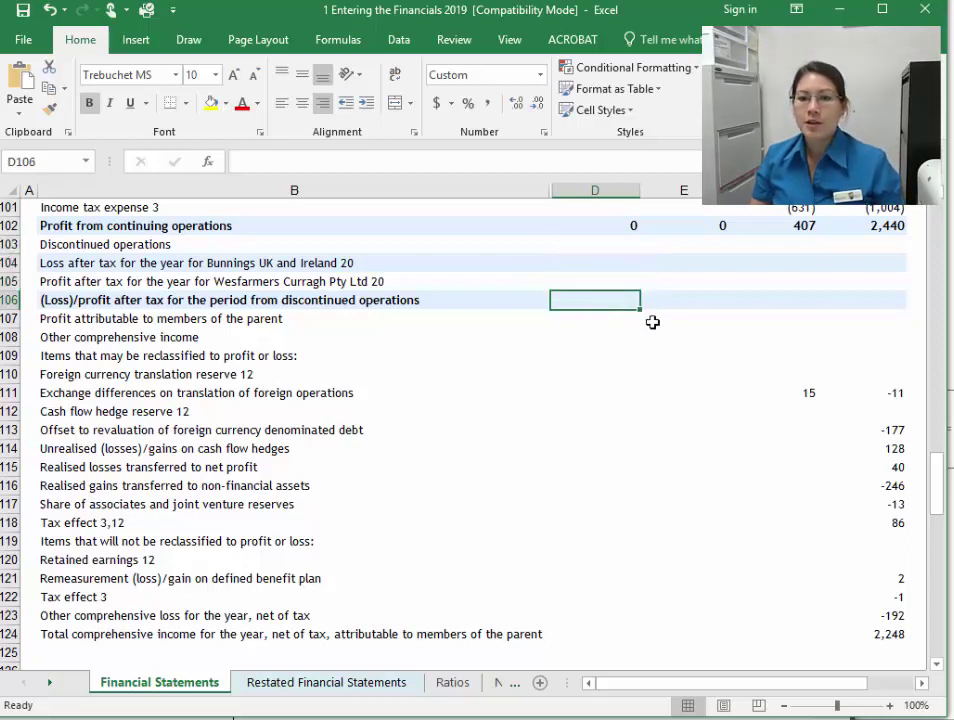
click(840, 636)
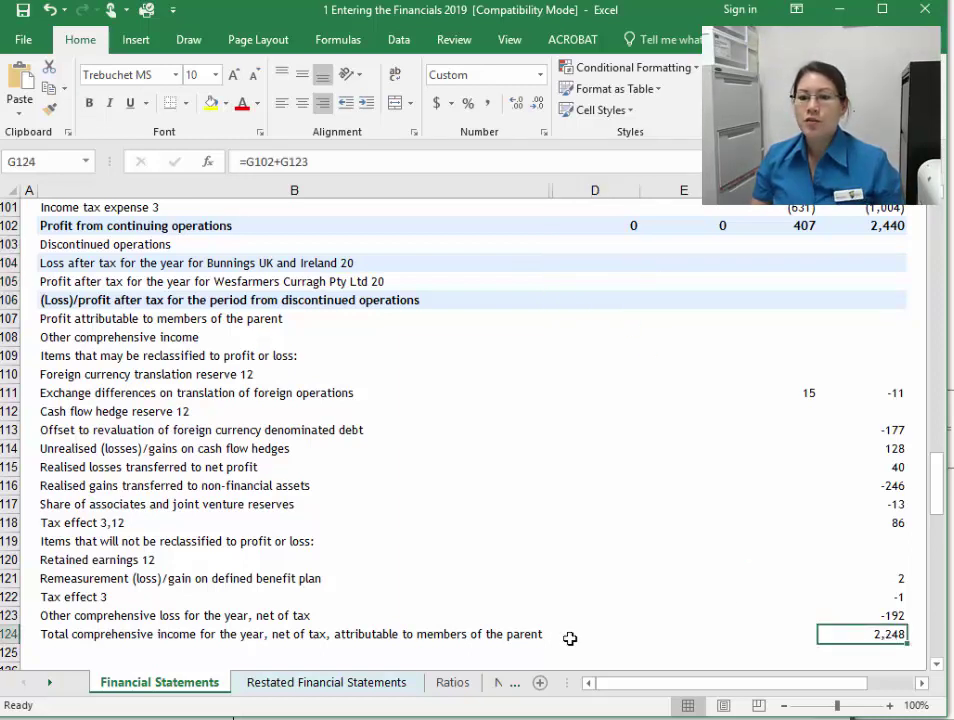
click(10, 634)
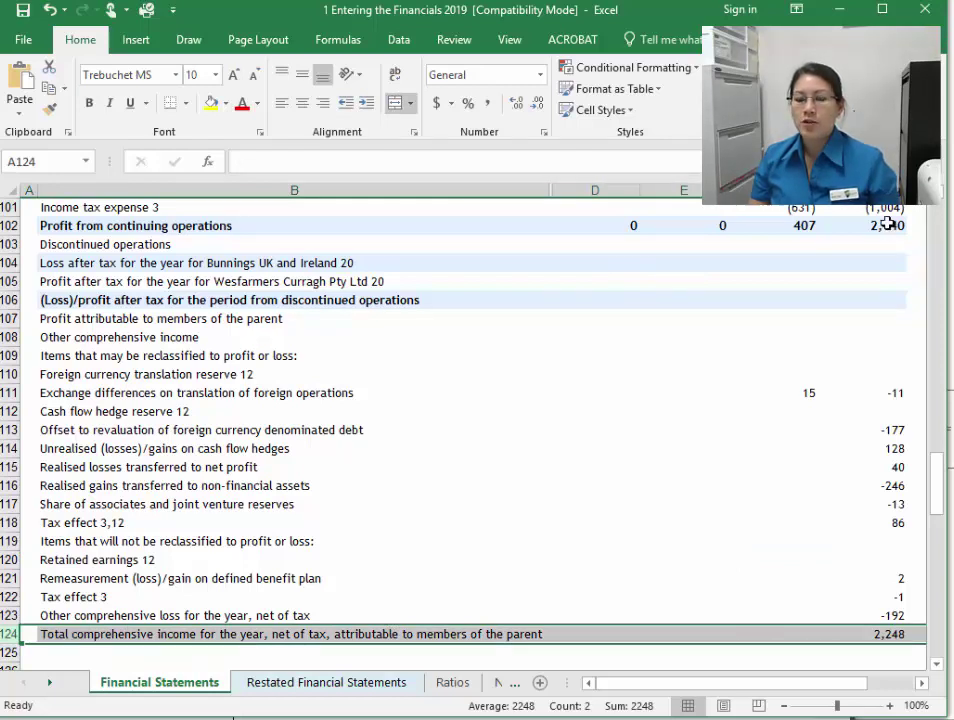
drag(888, 224, 626, 226)
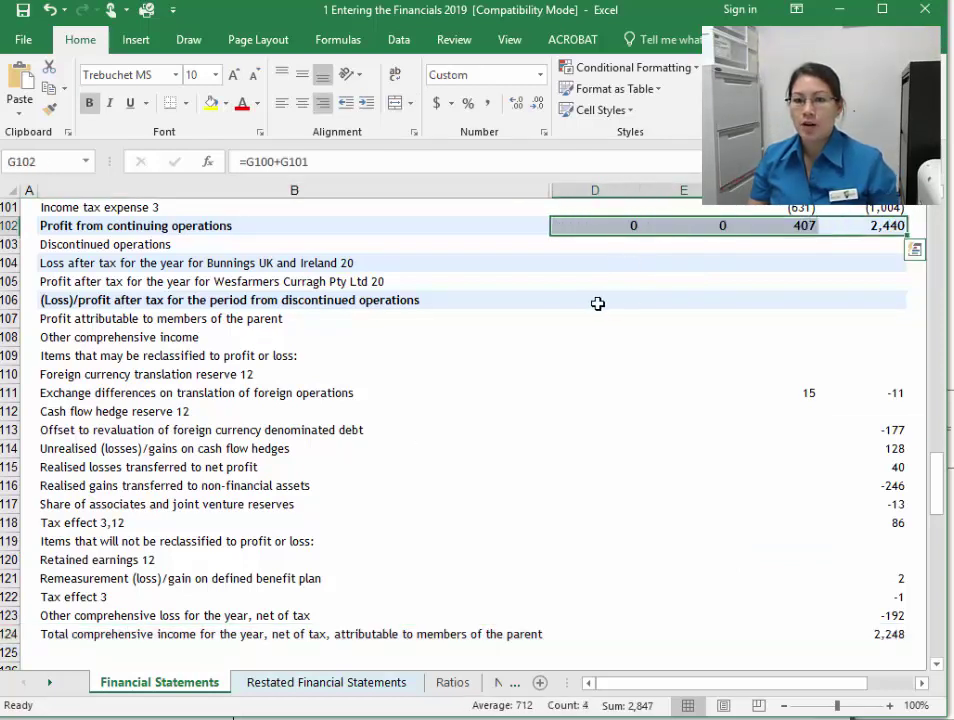
drag(597, 303, 697, 303)
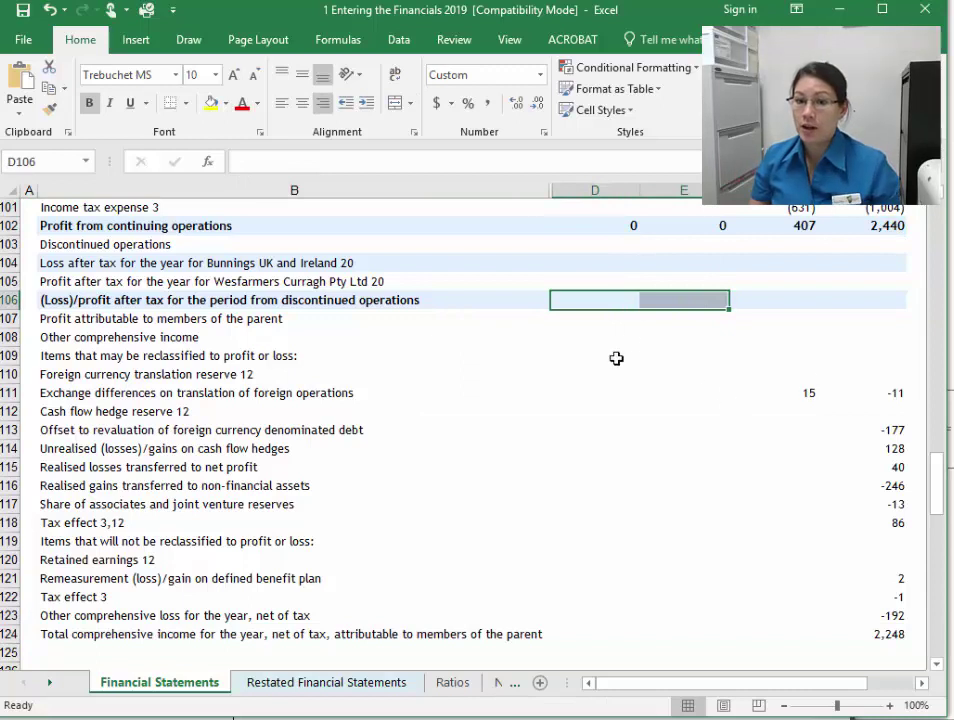
click(899, 634)
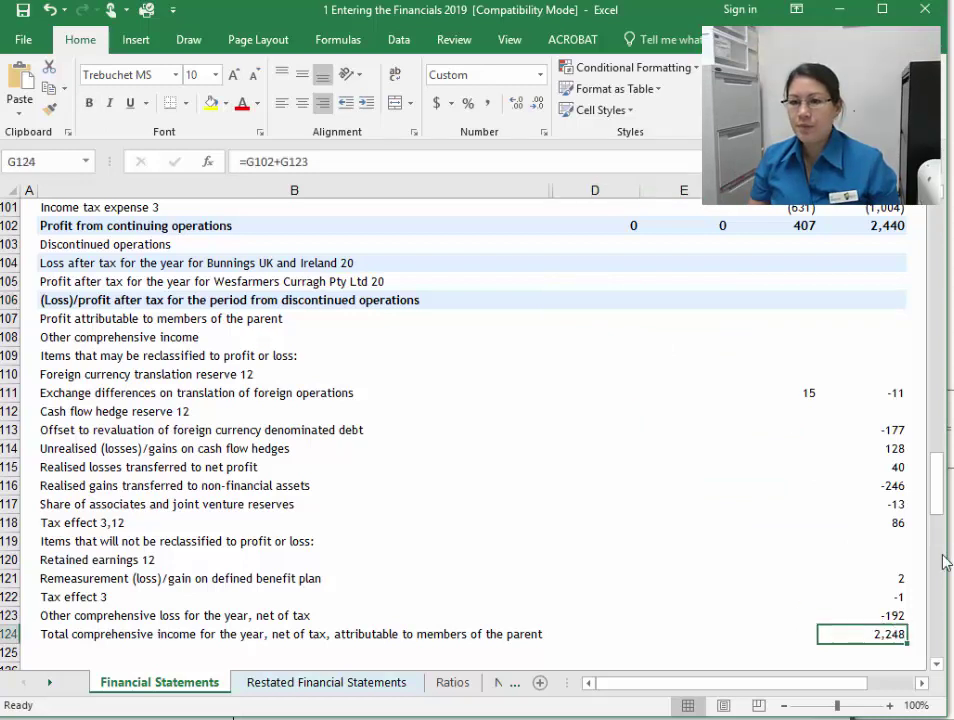
Step: Copy the other comprehensive loss and total comprehensive income formulas from G123 and G124 across to columns F, E and D
click(899, 616)
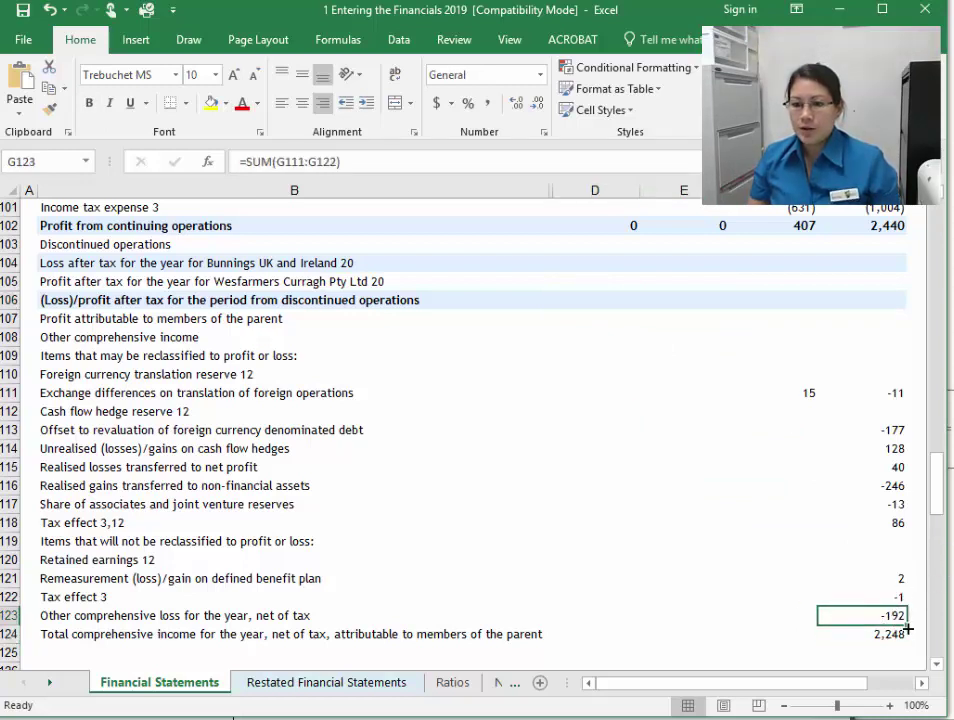
drag(907, 628, 620, 630)
click(888, 636)
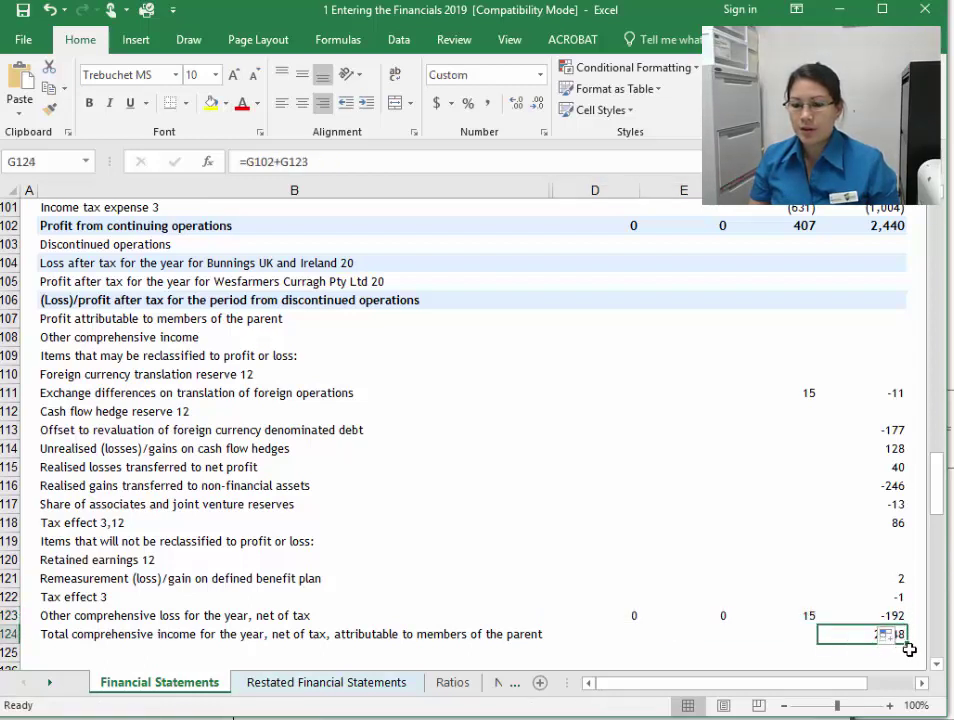
drag(910, 645, 611, 639)
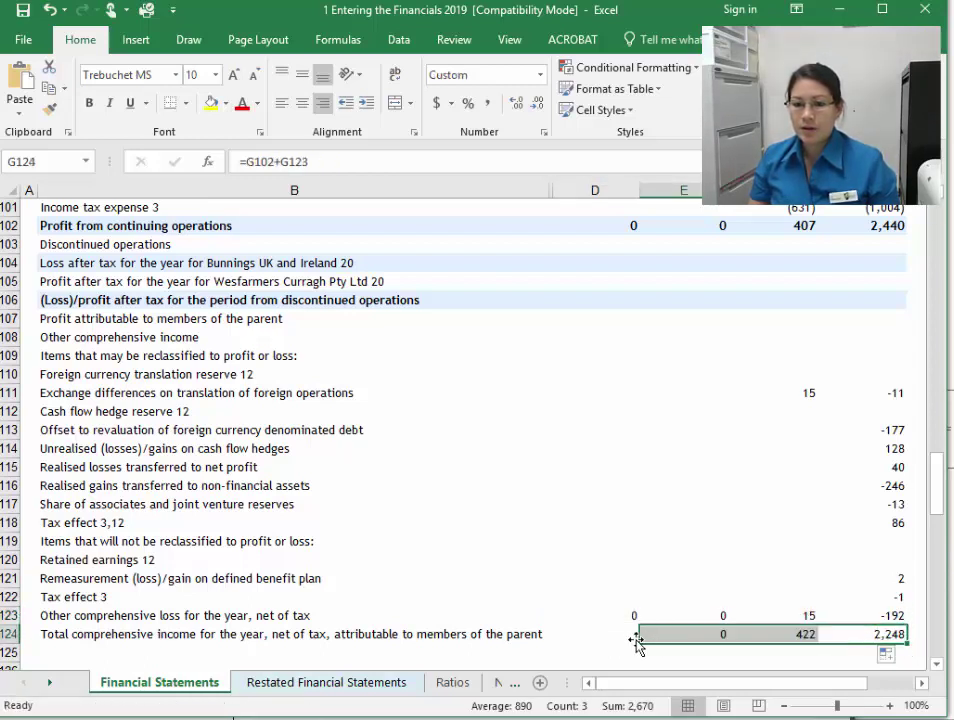
click(632, 638)
key(Delete)
click(661, 636)
drag(732, 646, 586, 643)
Step: Enter the 2016 figures -34, 147, -257, 8 and 46 in F114:F118 and -5 and 2 in F121:F122, then check the loss formula in F123
click(795, 430)
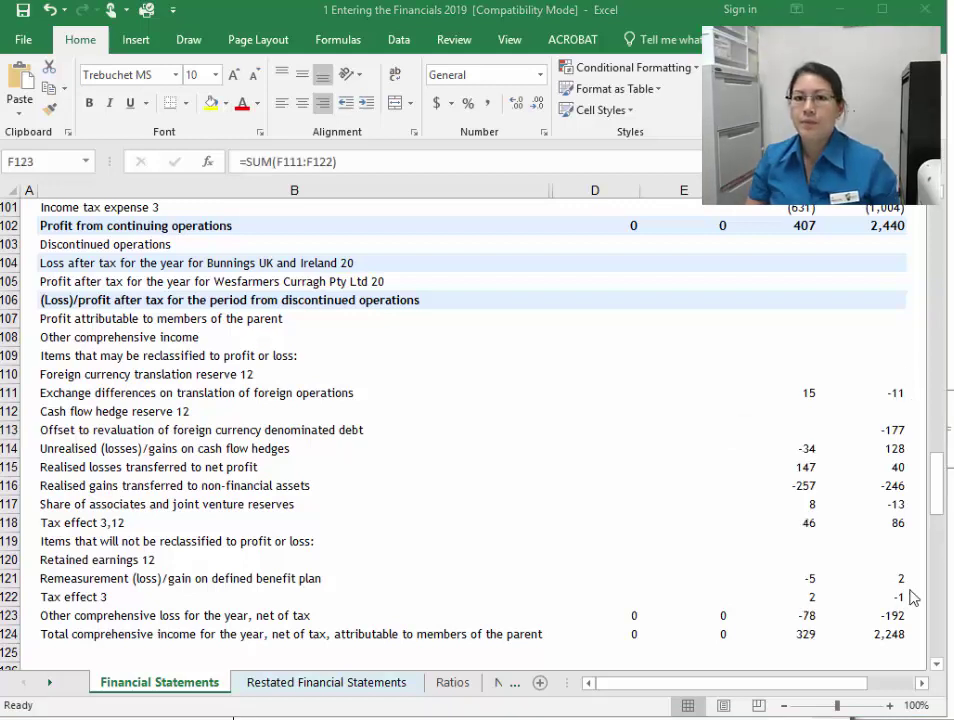
click(812, 618)
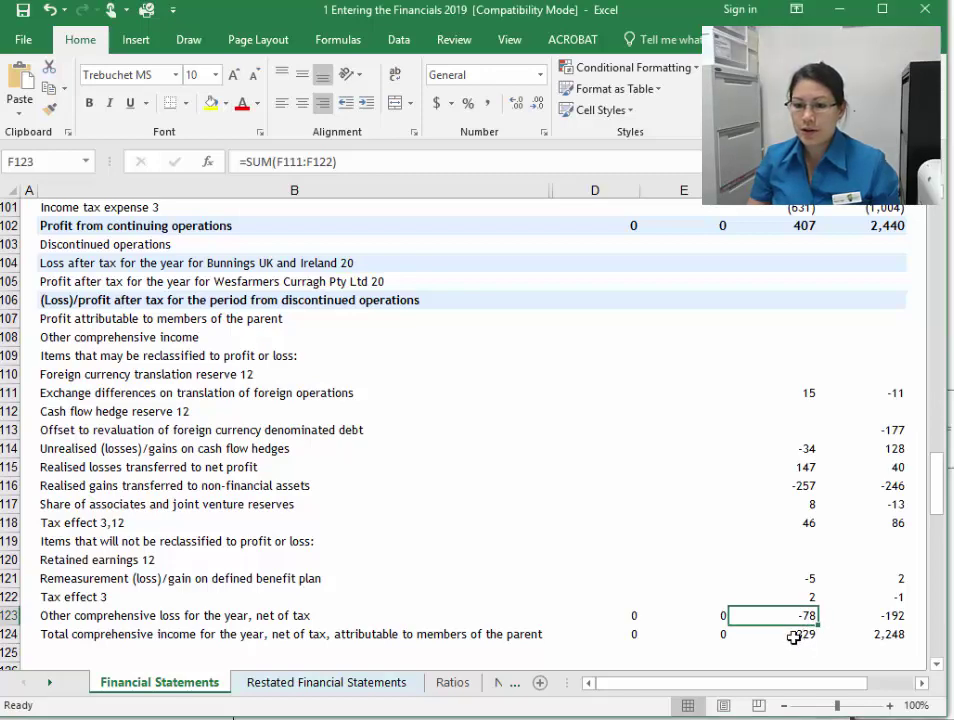
Step: Check the 2016 and 2015 total comprehensive income in F124 and G124 and the 2015 loss in G123 against the annual report PDF
click(793, 637)
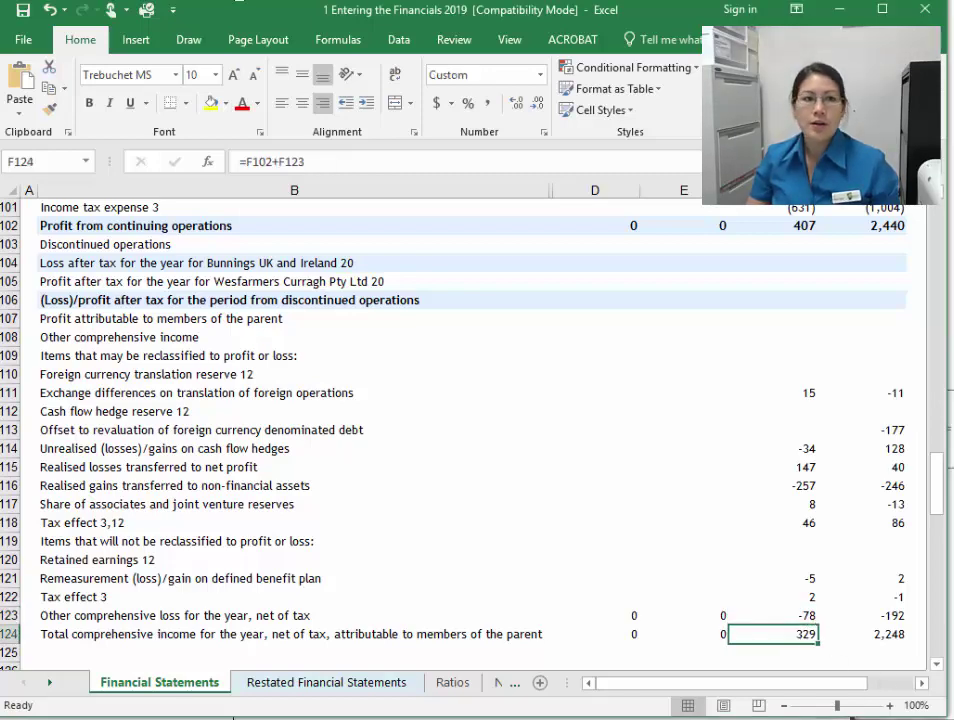
key(alt+Tab)
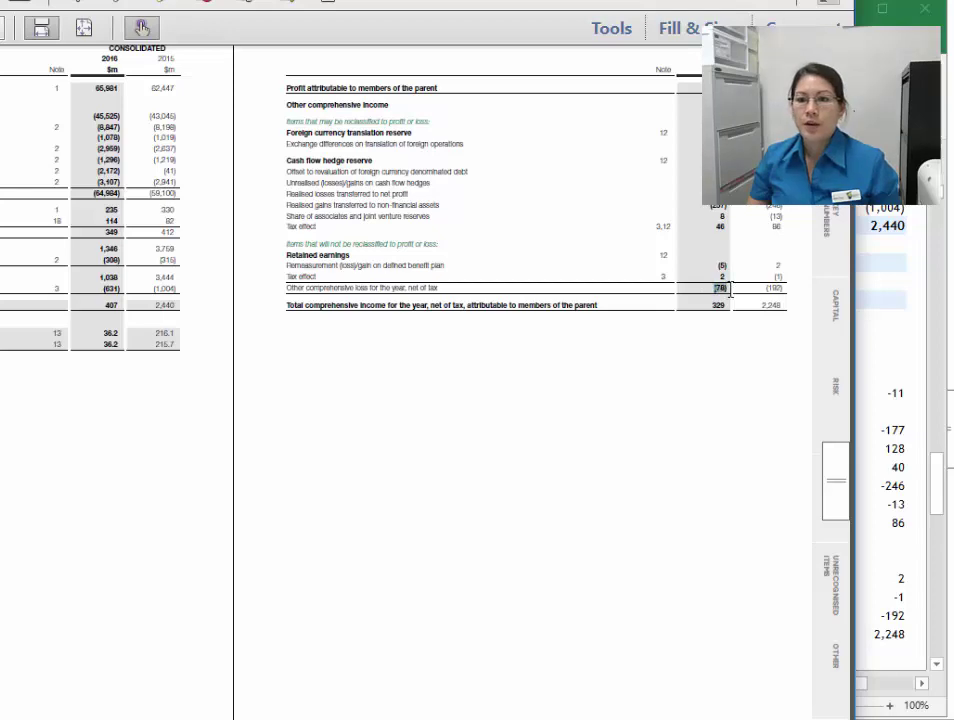
double_click(713, 306)
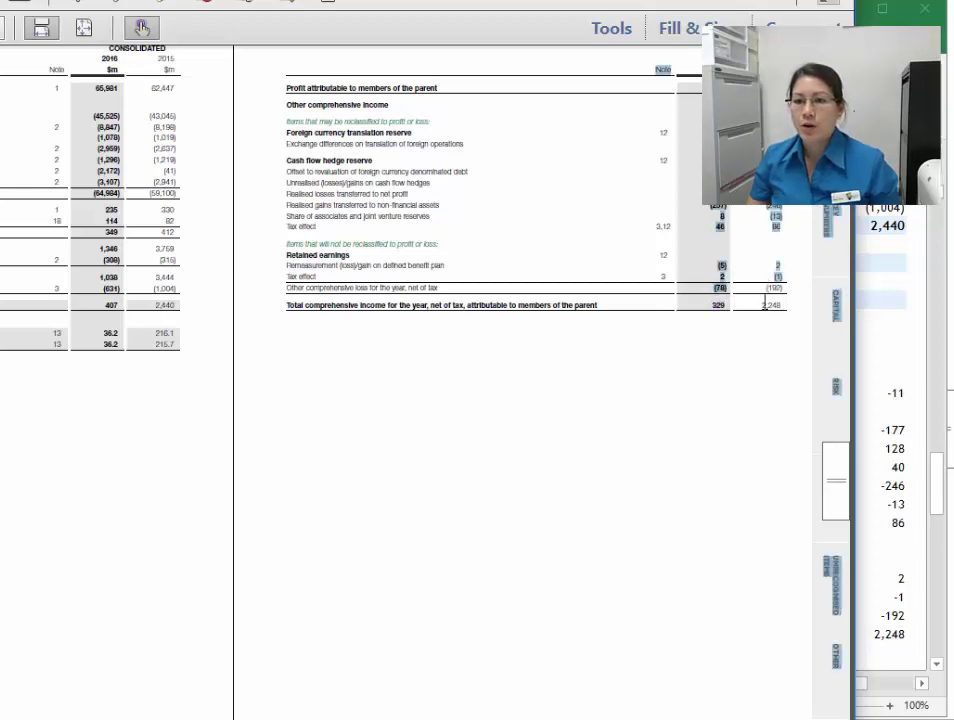
key(alt+Tab)
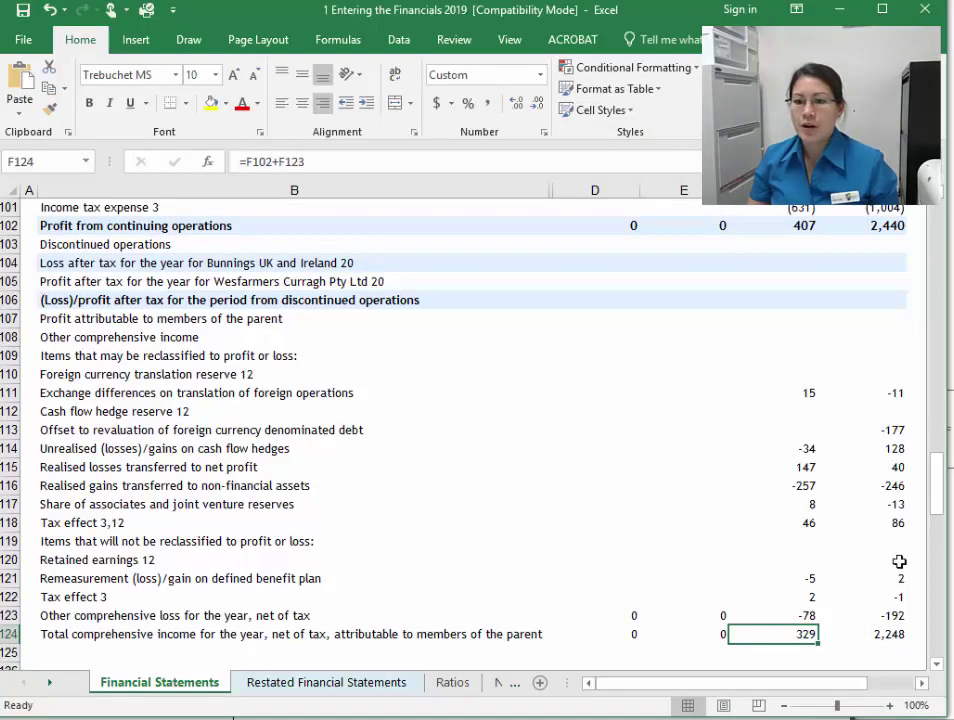
click(888, 617)
click(895, 634)
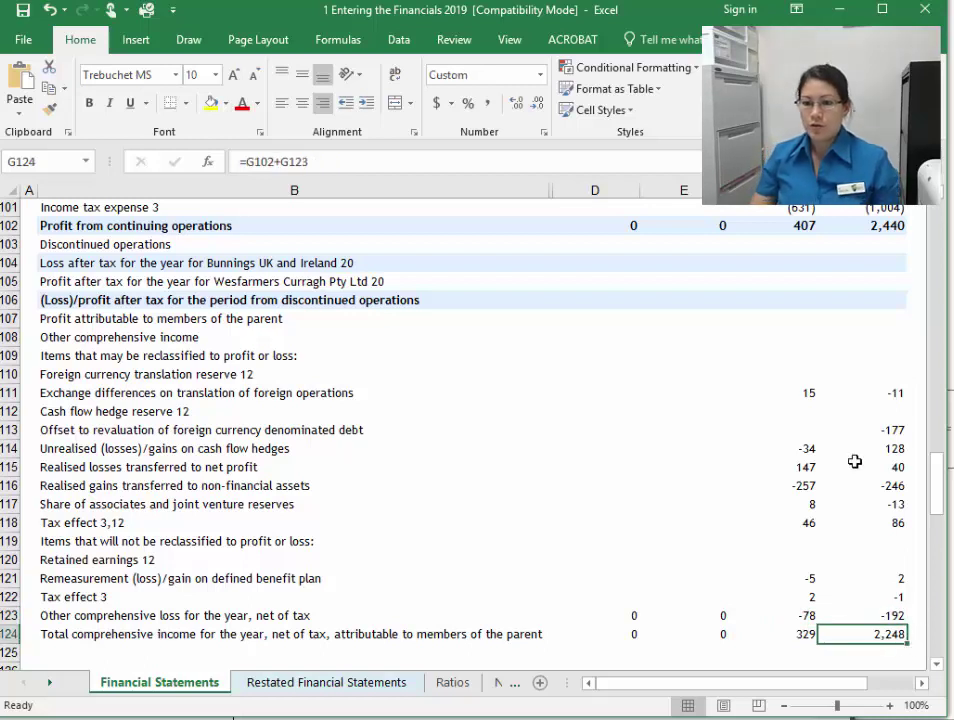
Step: Switch to the 2018 annual report PDF and examine the discontinued operations lines and revenue in its income statement
click(698, 395)
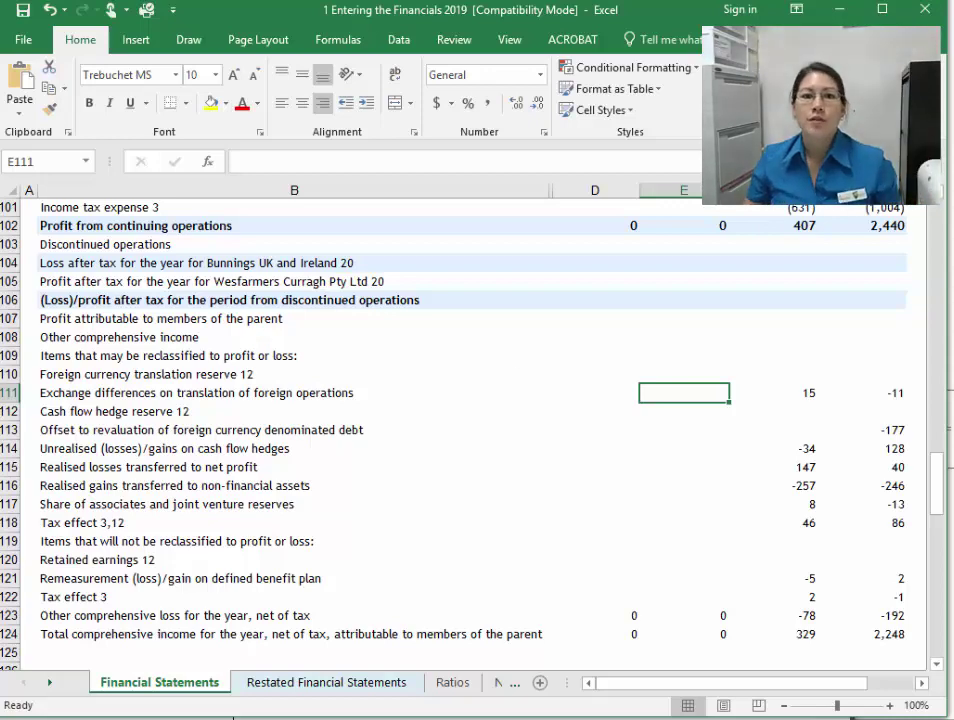
key(alt+Tab)
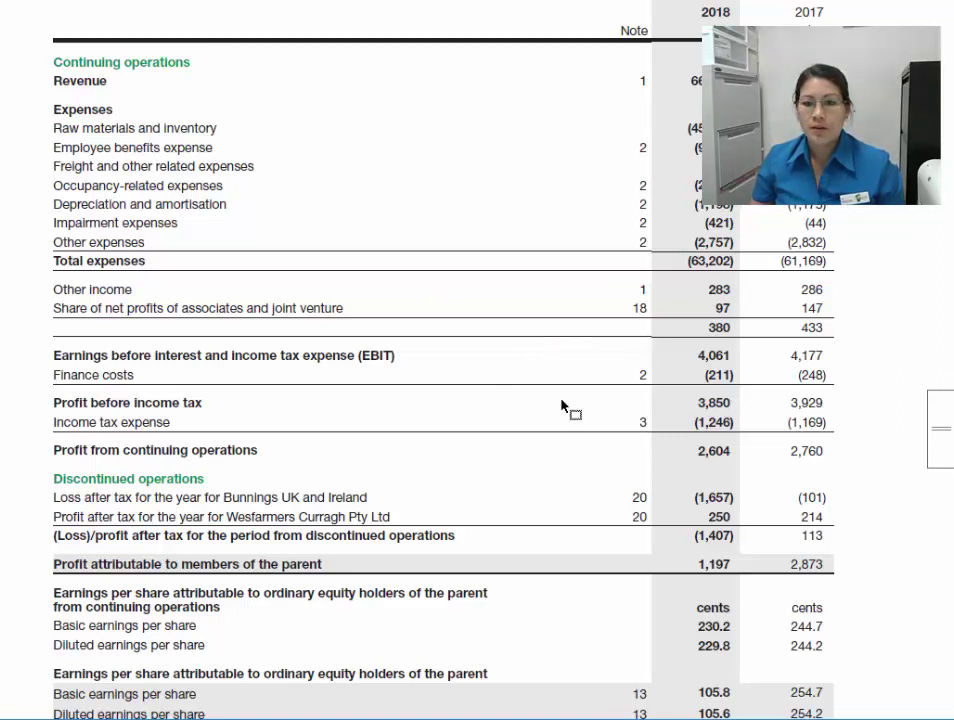
drag(54, 497, 704, 514)
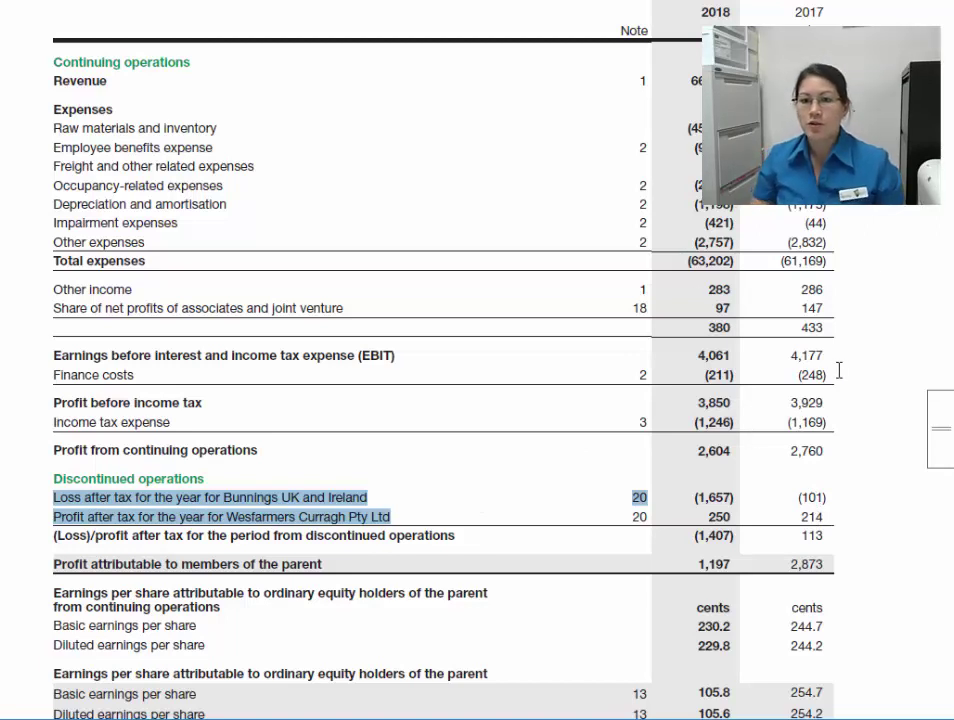
click(697, 72)
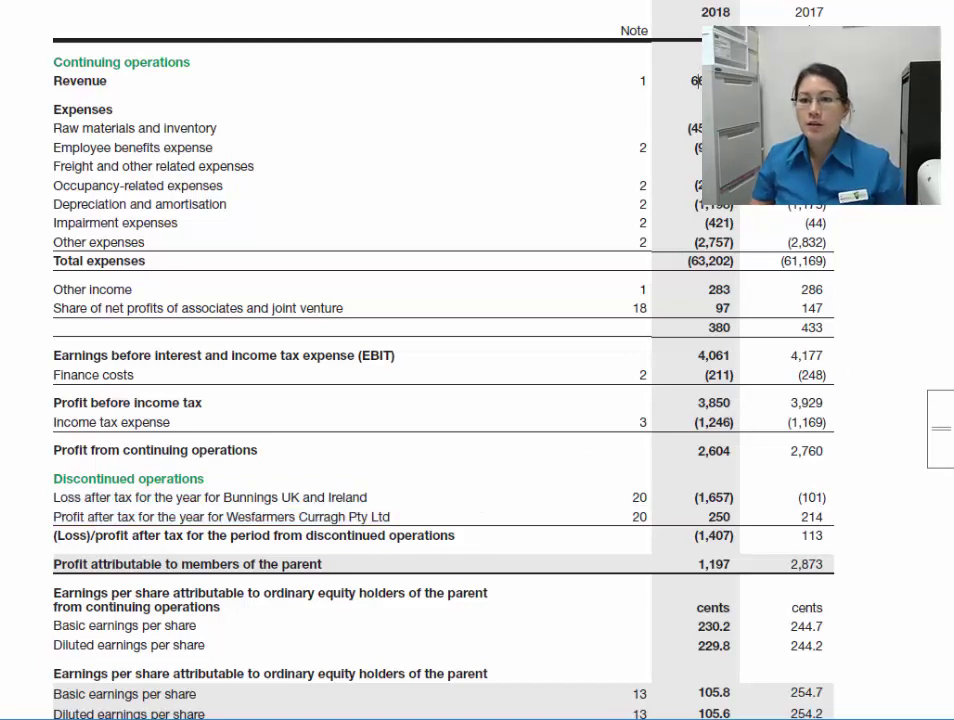
key(alt+Tab)
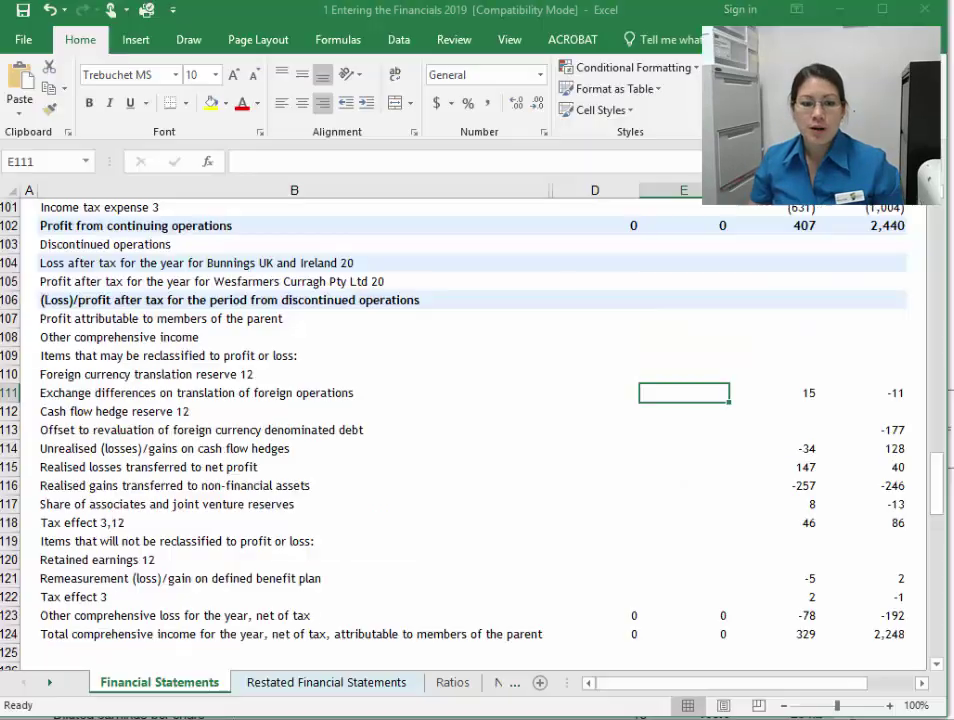
Step: Enter the 2017 revenue 64913 in E86 and raw materials and inventory -44633 in E88 of the income statement
scroll(740, 331, up, 8)
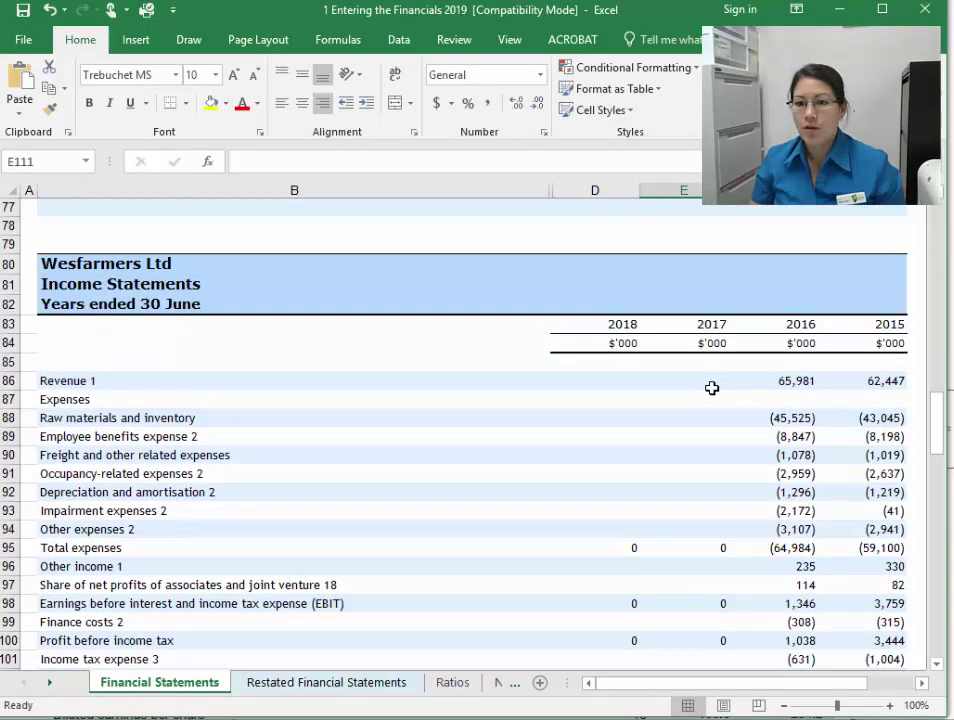
click(713, 384)
text(64,91)
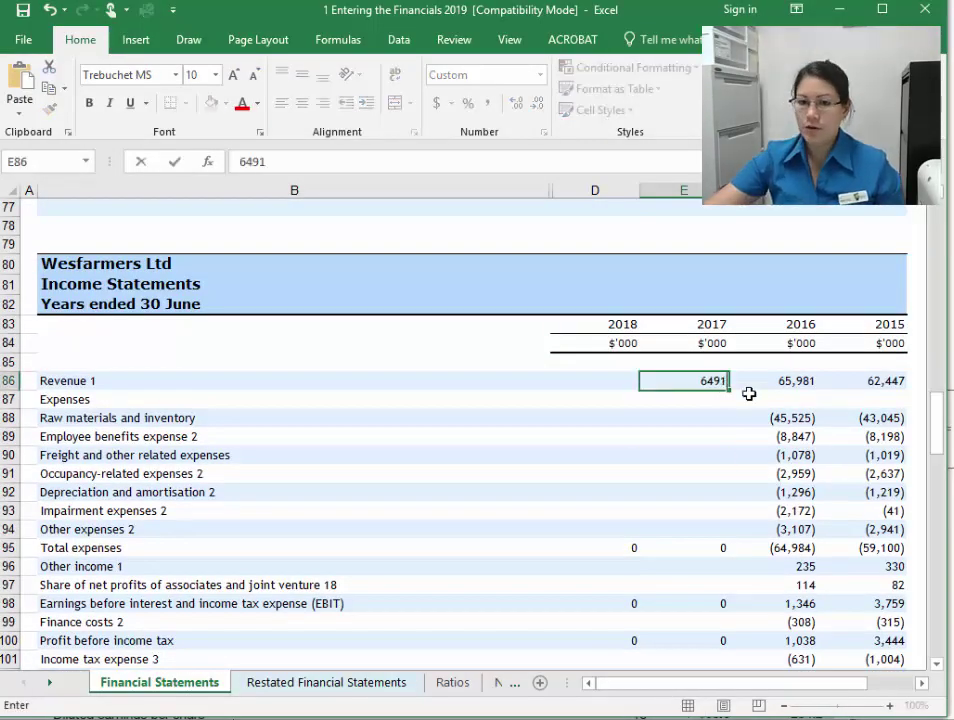
text(3)
key(Return)
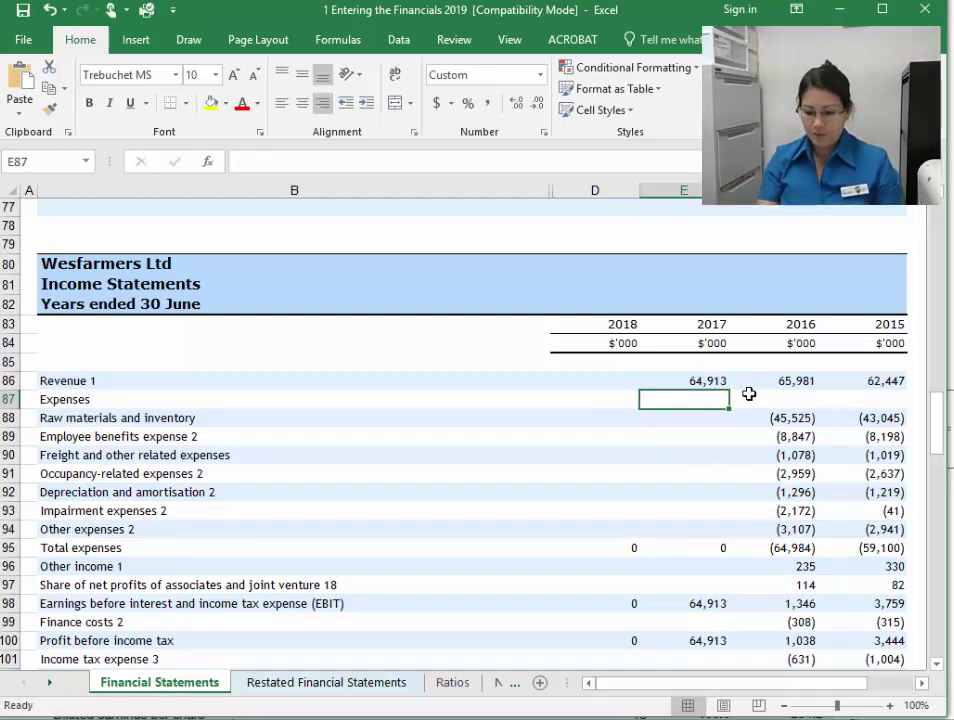
click(718, 420)
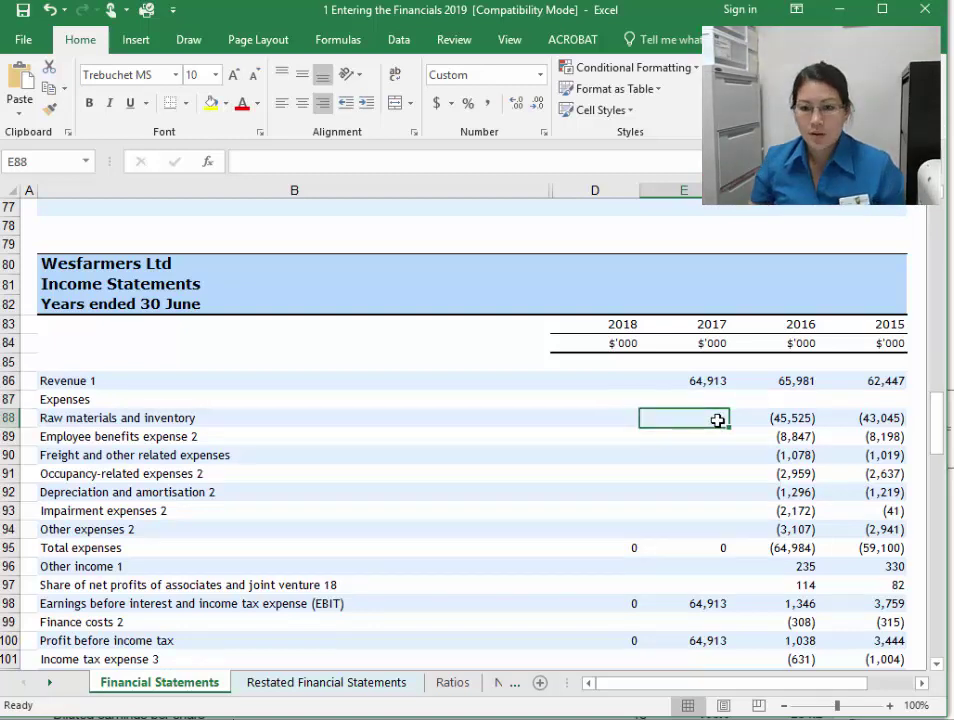
text(-44633)
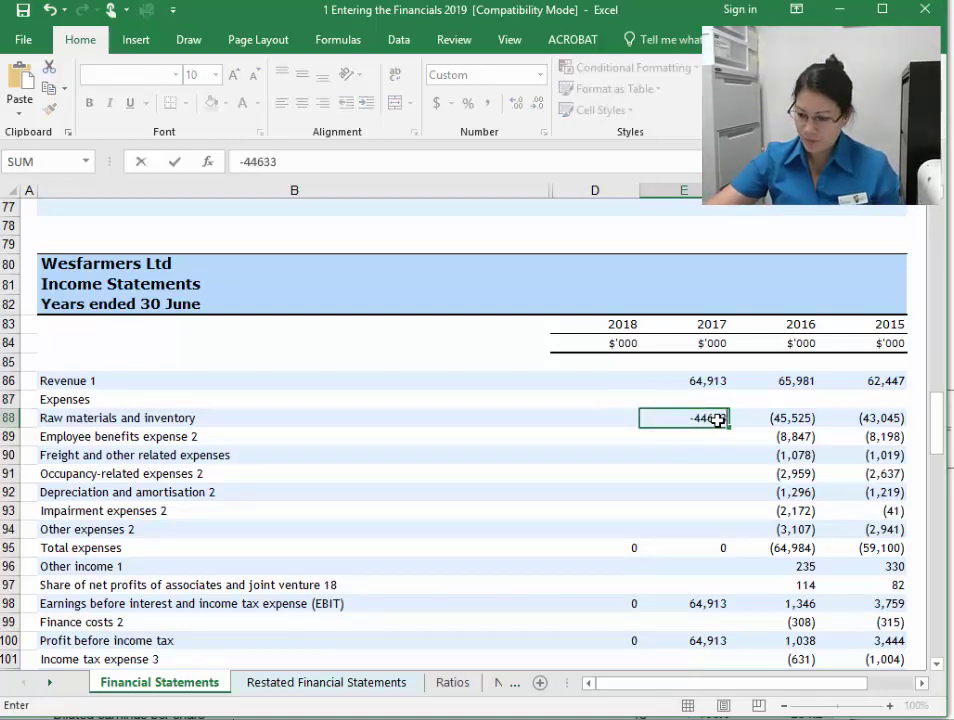
key(Return)
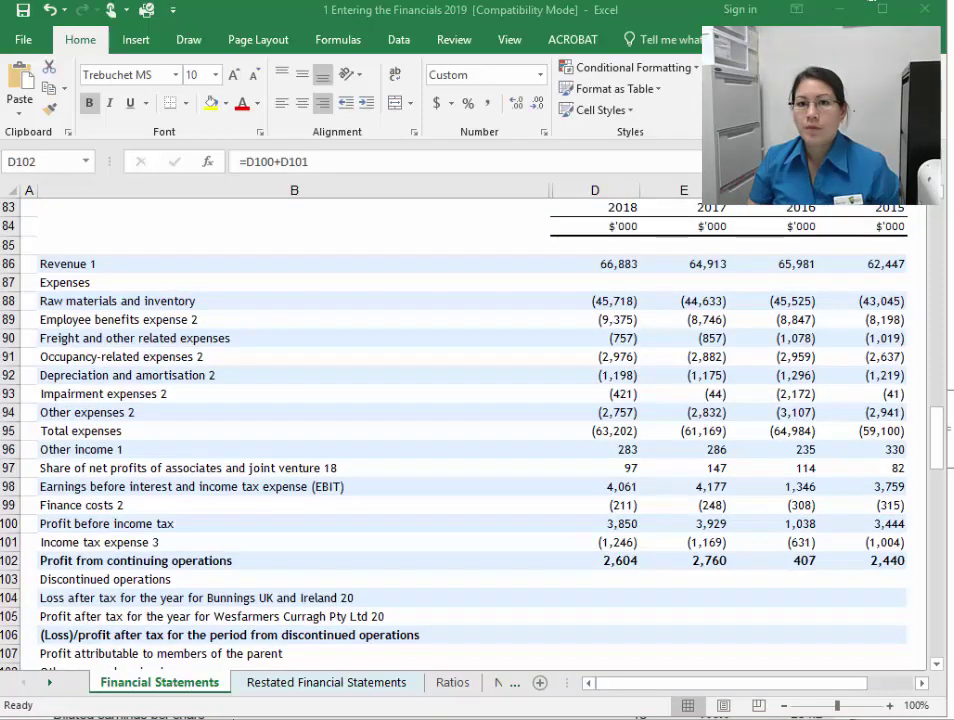
Step: Compare profit from continuing operations in D102 with the 2018 and 2017 figures in the annual report PDF
click(632, 575)
click(633, 570)
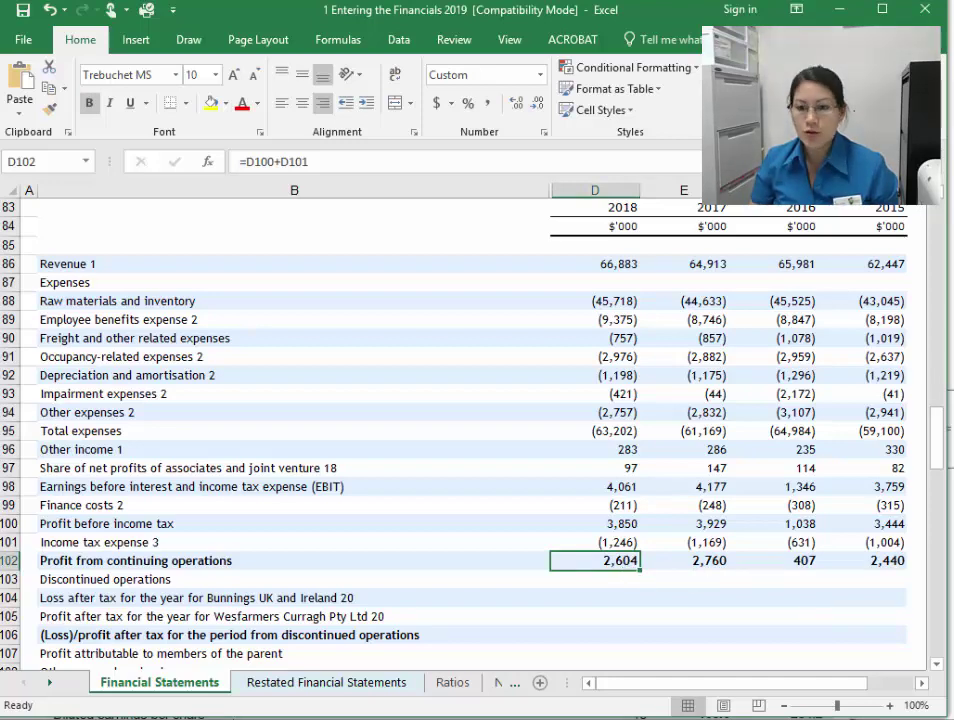
key(alt+Tab)
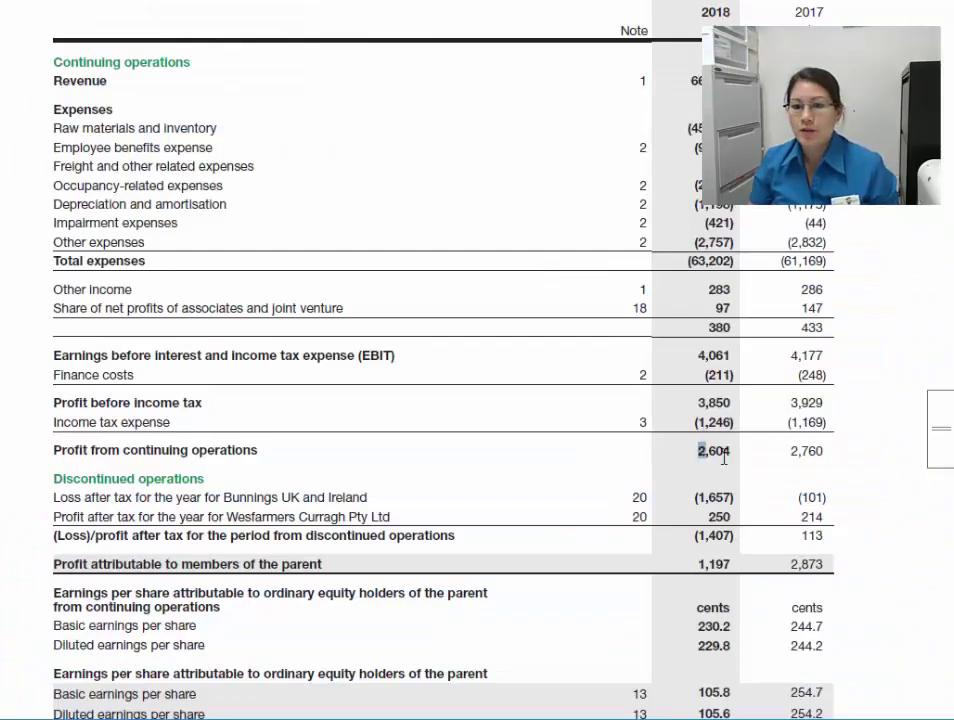
drag(698, 451, 732, 452)
drag(792, 451, 826, 451)
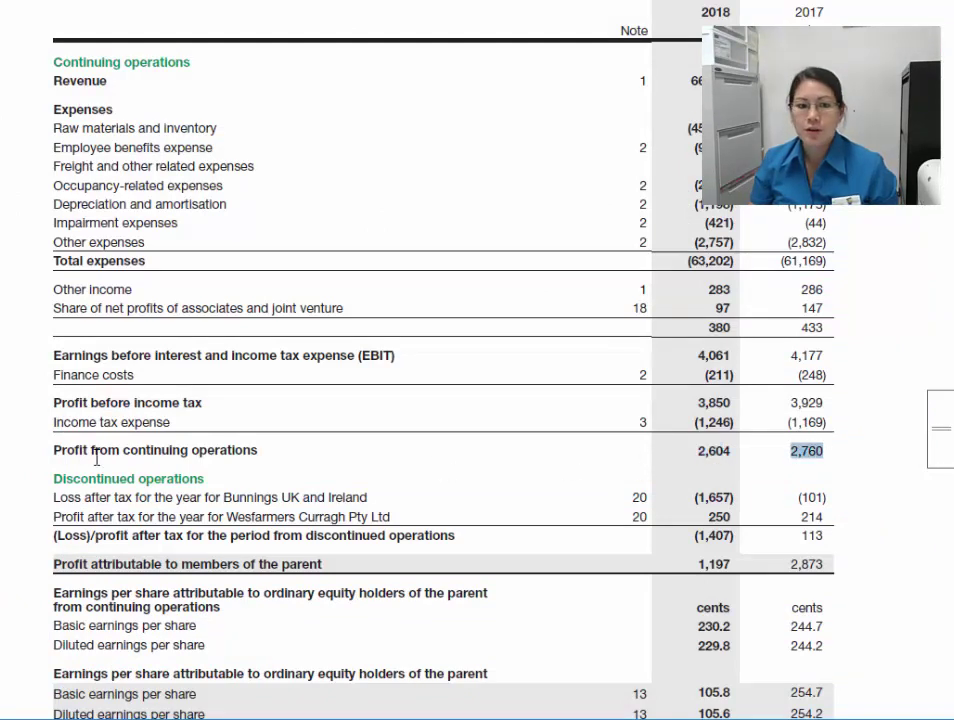
drag(53, 451, 258, 451)
Step: Examine the PDF's discontinued operations figures, profit attributable to members of the parent and earnings per share lines
scroll(240, 450, down, 1)
scroll(240, 450, down, 3)
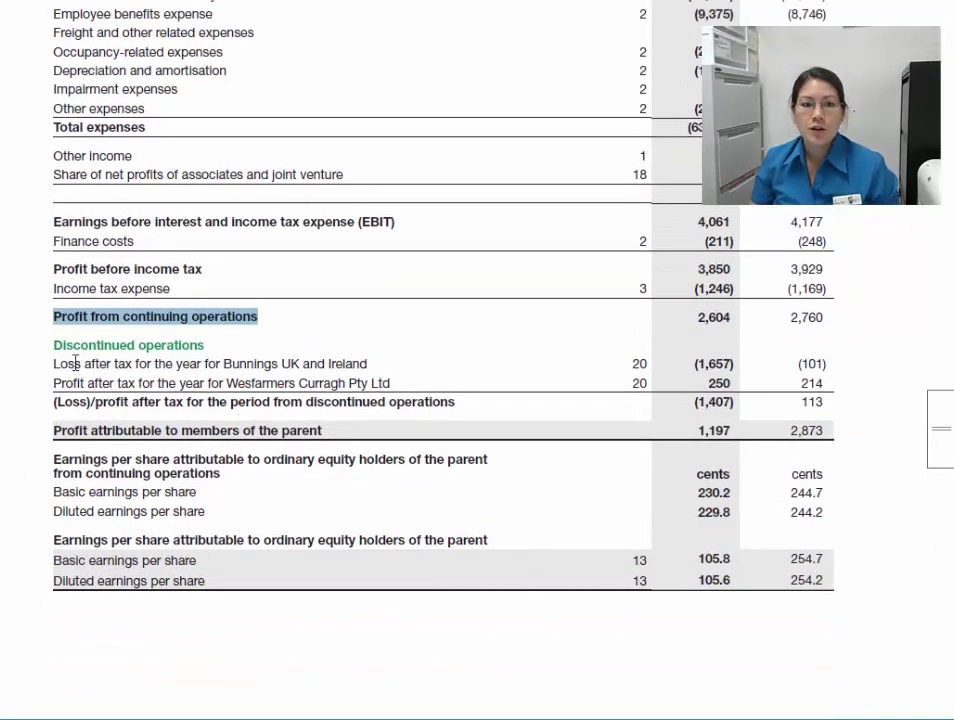
drag(85, 345, 488, 432)
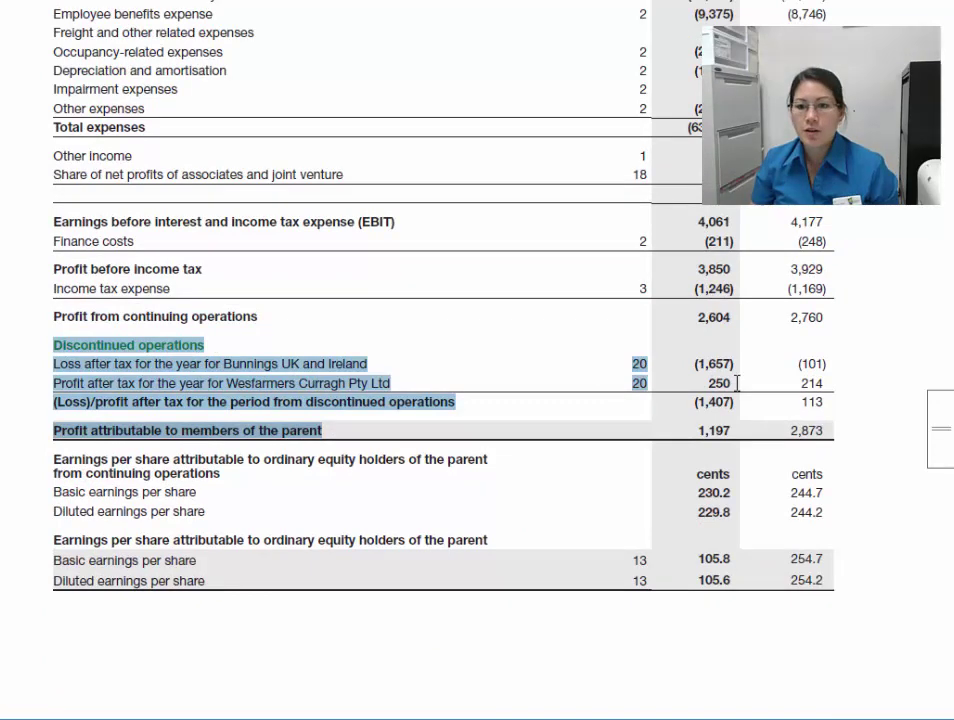
drag(695, 364, 737, 364)
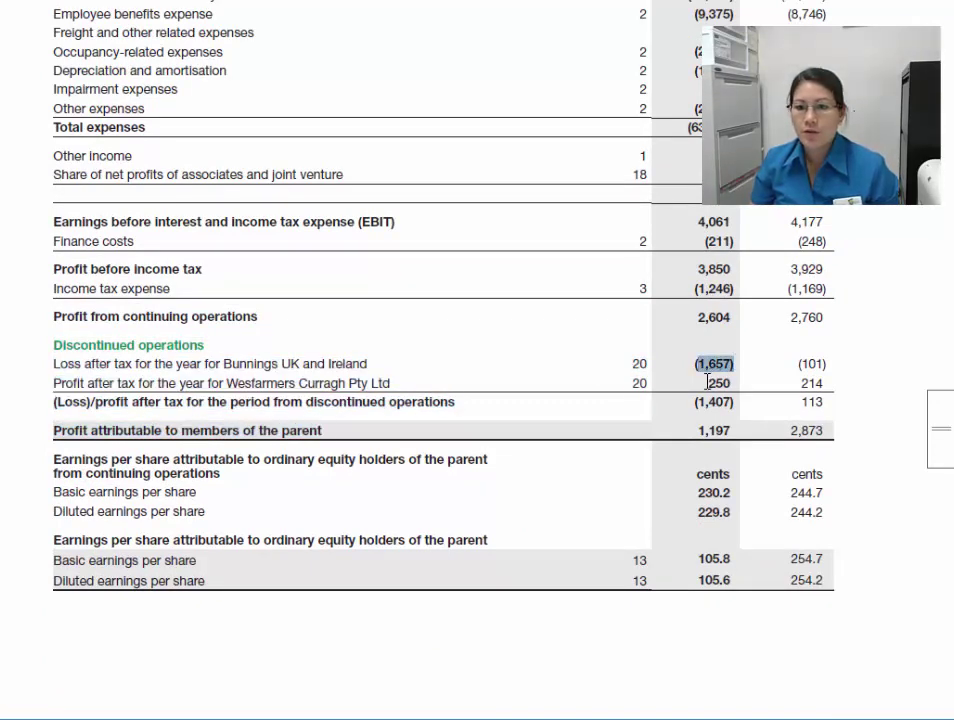
drag(707, 381, 737, 383)
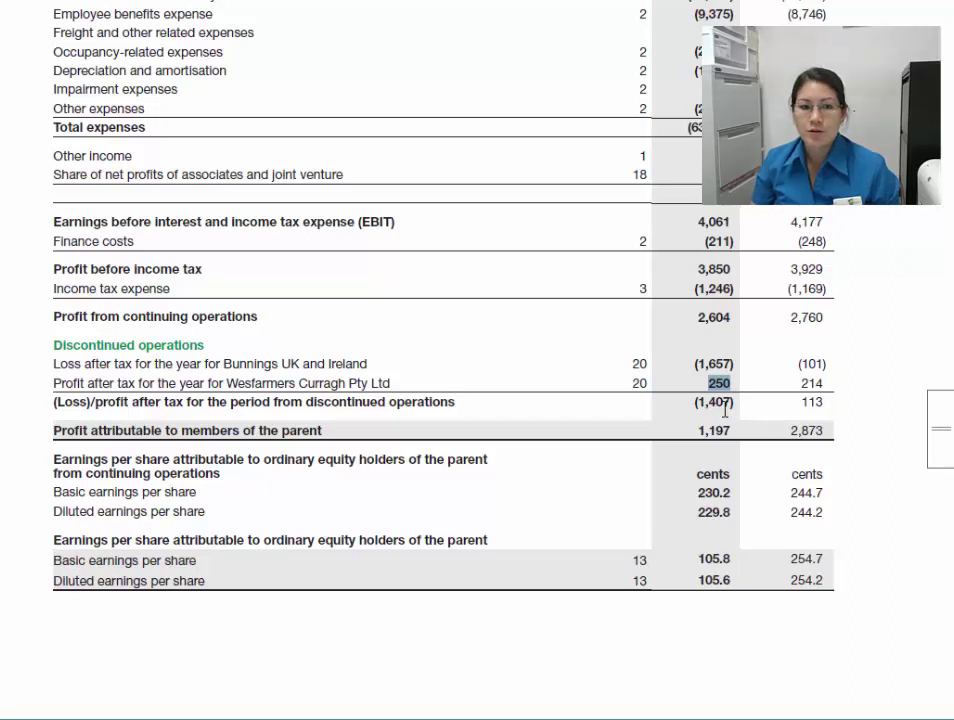
drag(798, 363, 832, 388)
drag(697, 406, 738, 405)
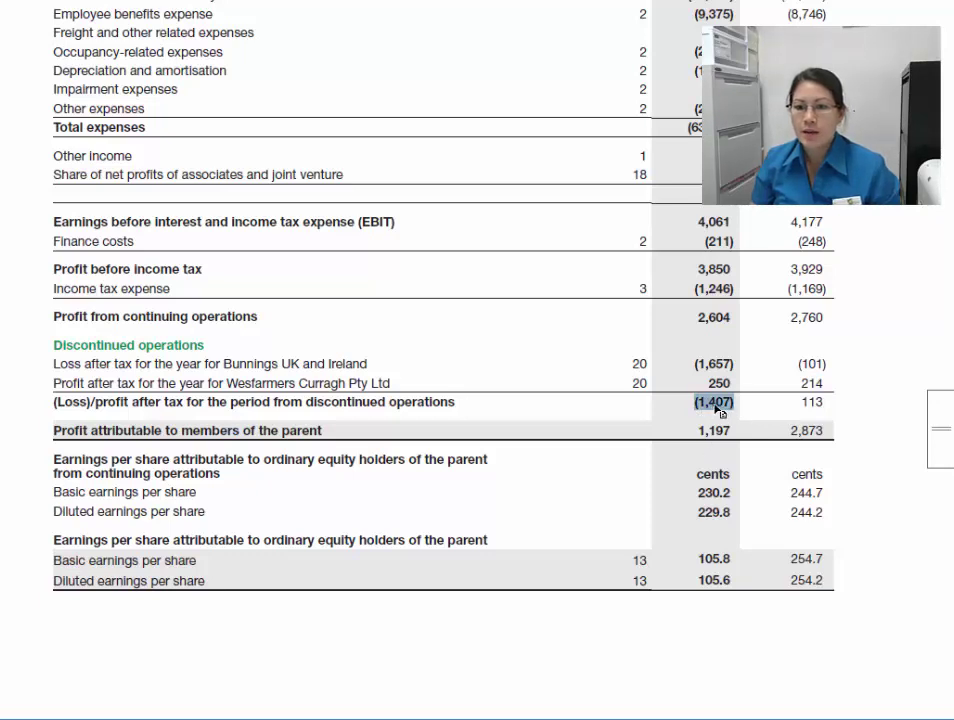
drag(692, 440, 729, 440)
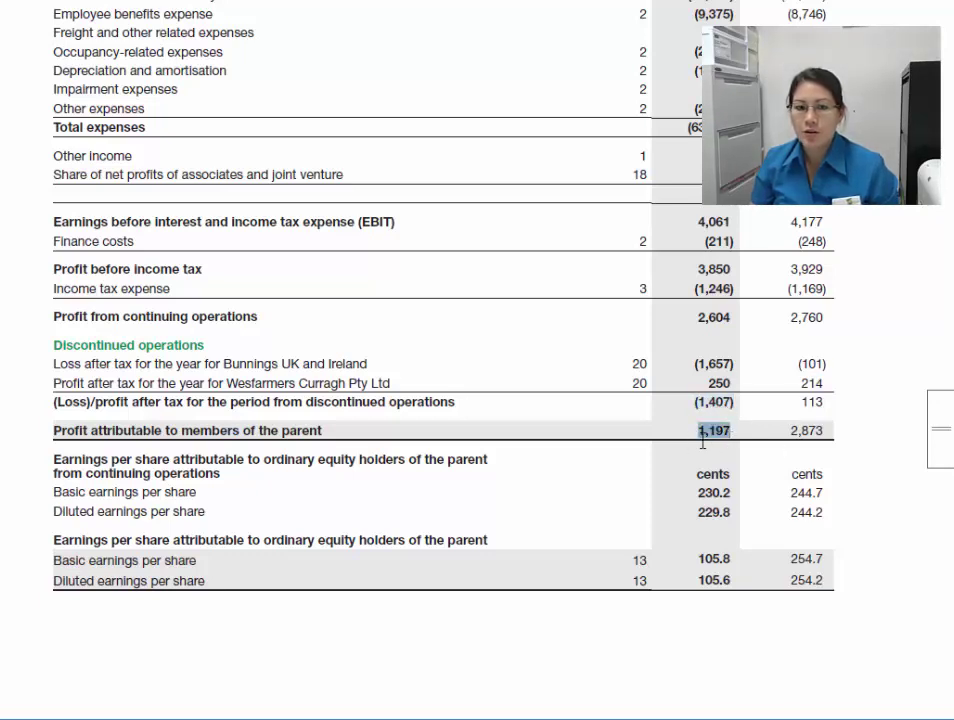
drag(150, 480, 213, 569)
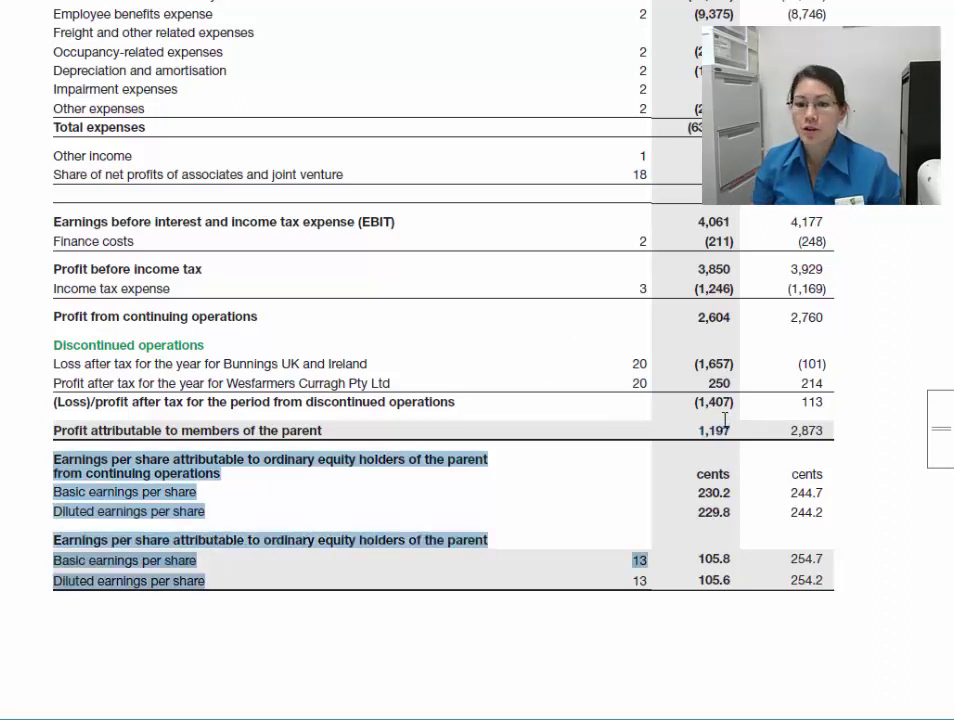
drag(85, 364, 279, 364)
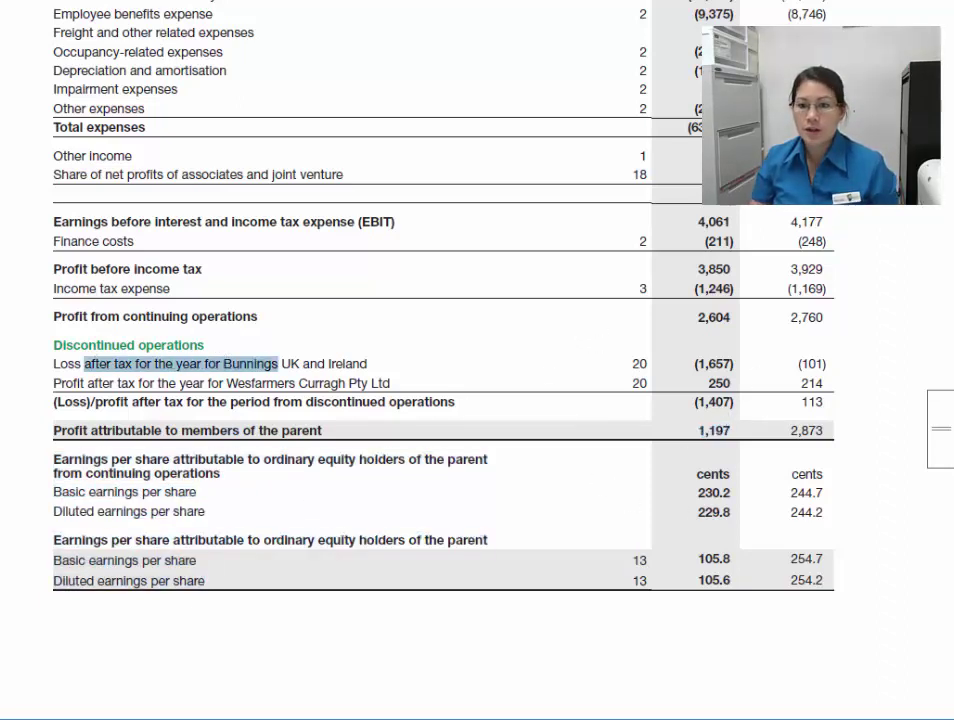
Step: Switch to the Excel worksheet and enter the Bunnings UK and Ireland after-tax loss, -1657 in D104 and -101 in E104
key(alt+Tab)
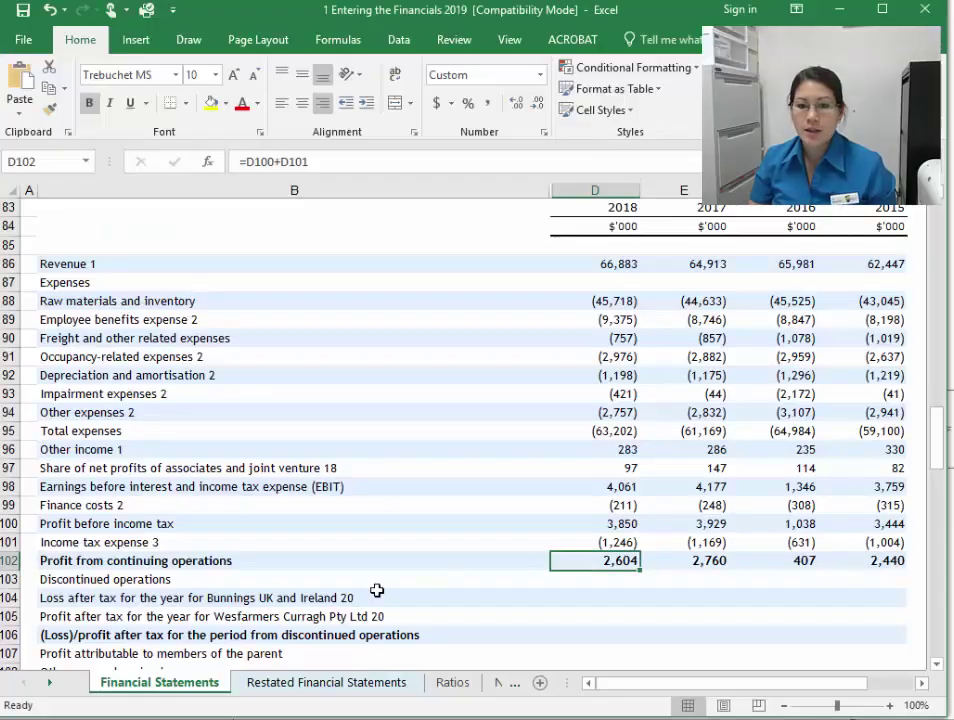
click(373, 596)
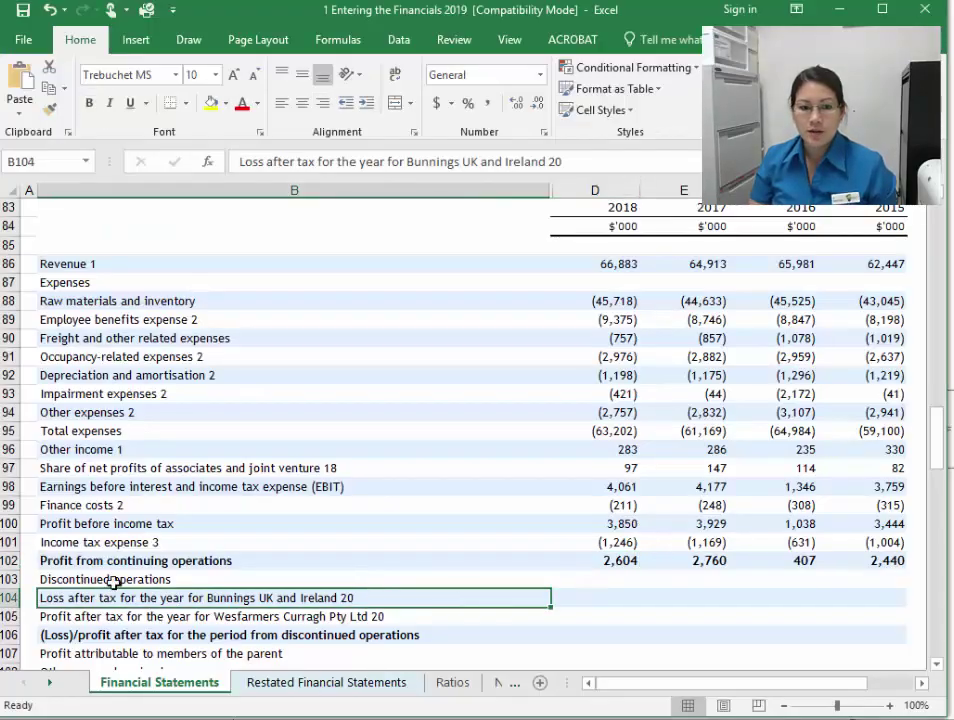
click(622, 596)
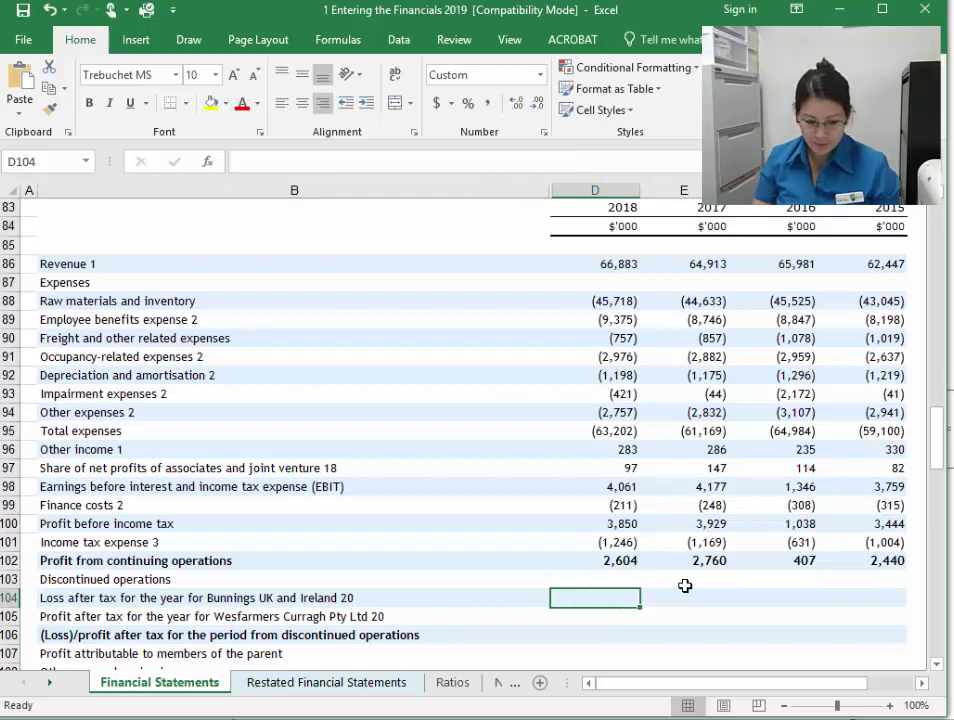
text(-1657)
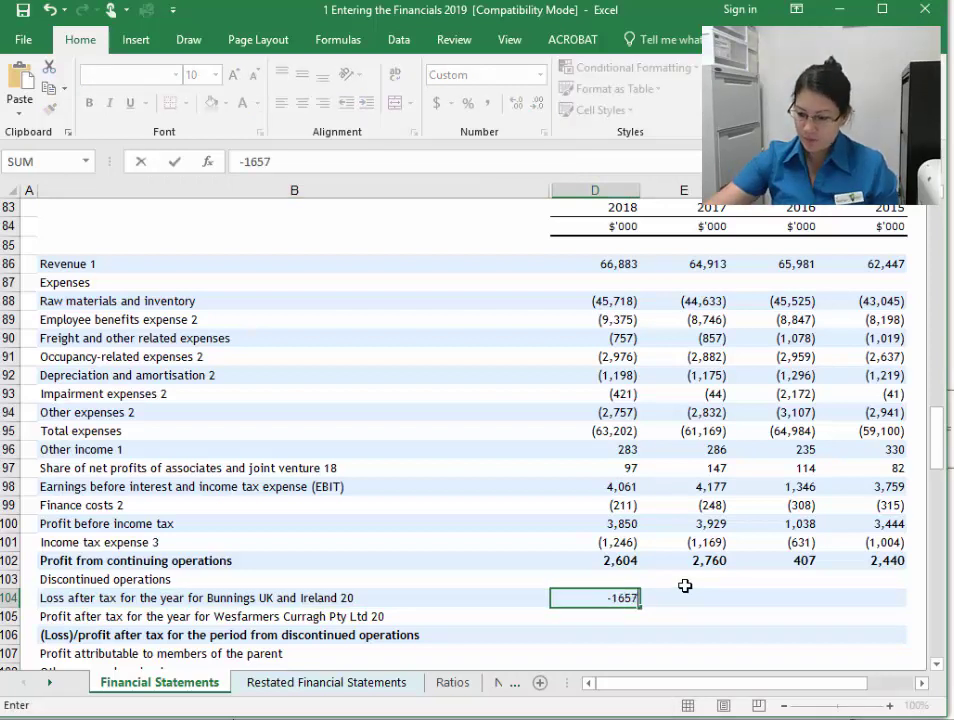
key(Tab)
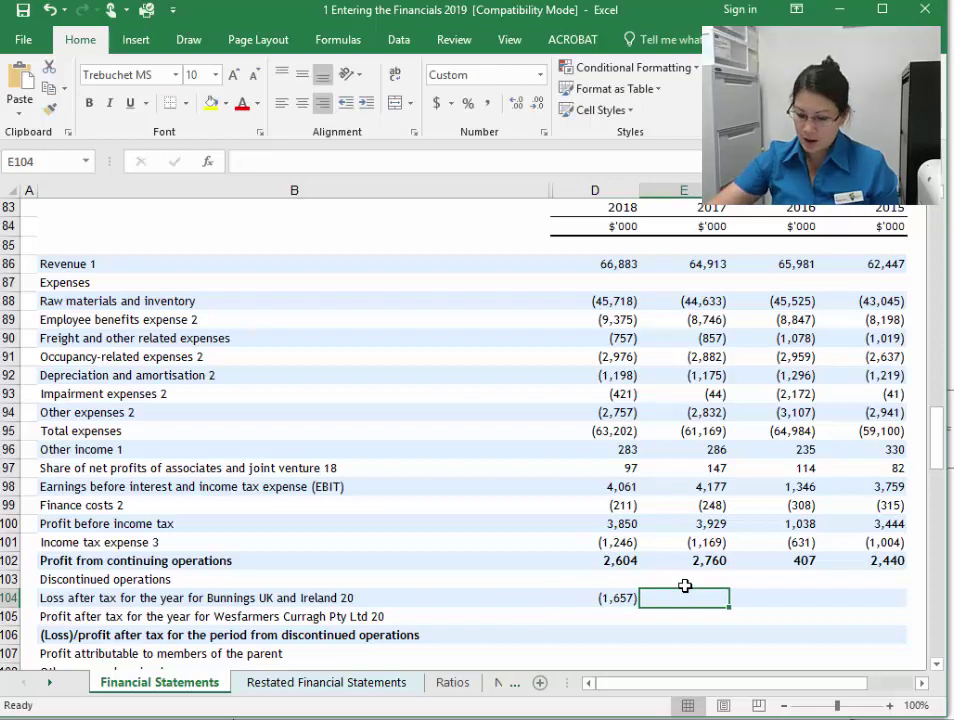
text(-101)
key(Return)
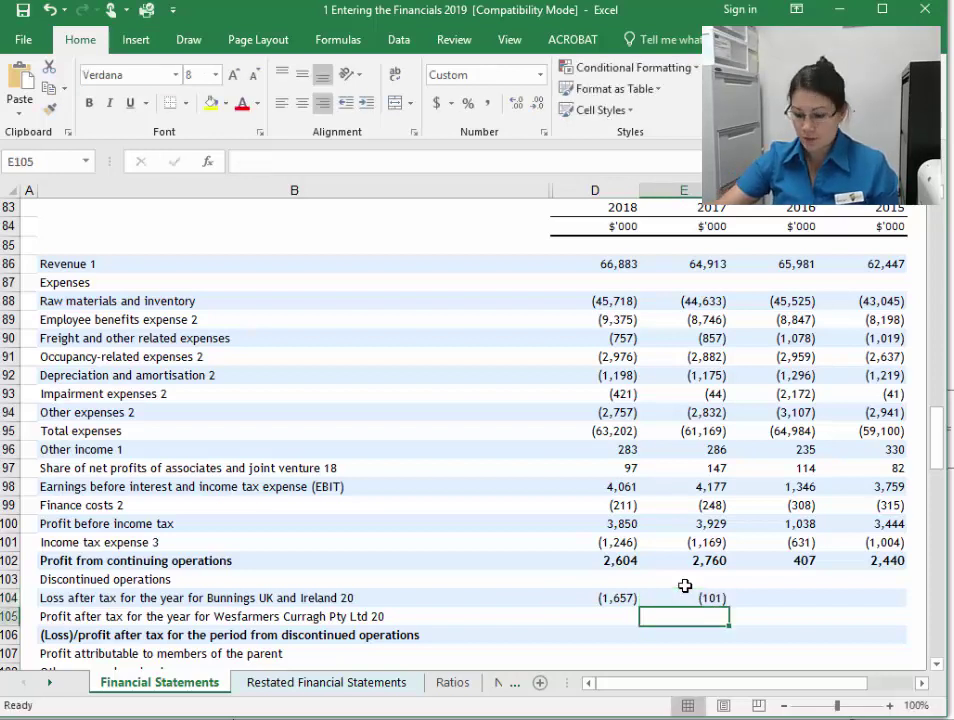
Step: Enter the Wesfarmers Curragh profit after tax, 250 in D105 and 214 in E105
key(Left)
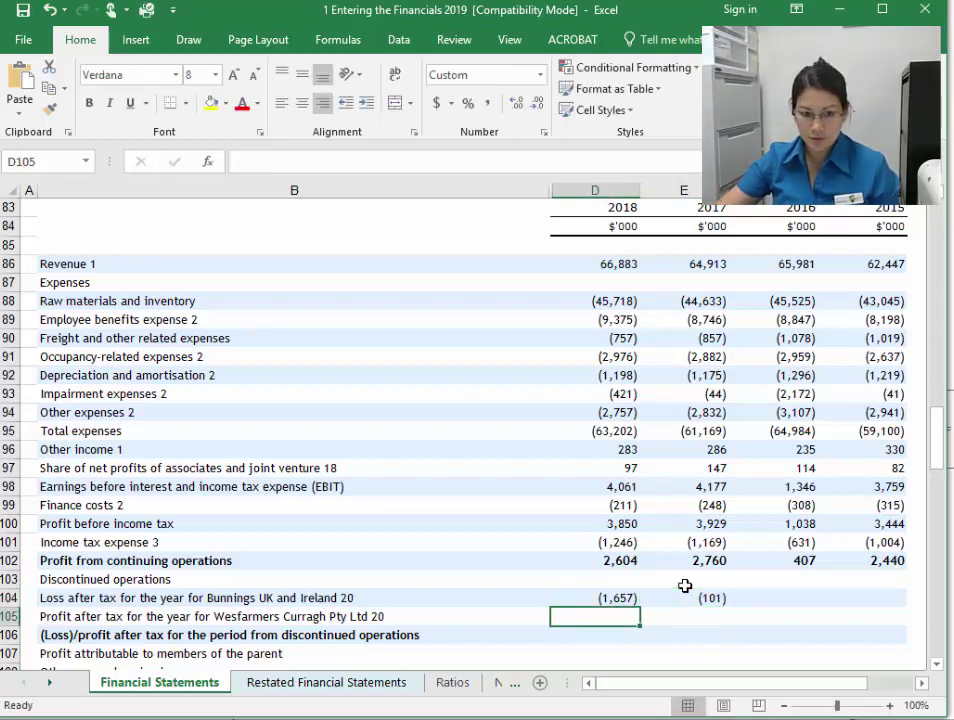
text(250)
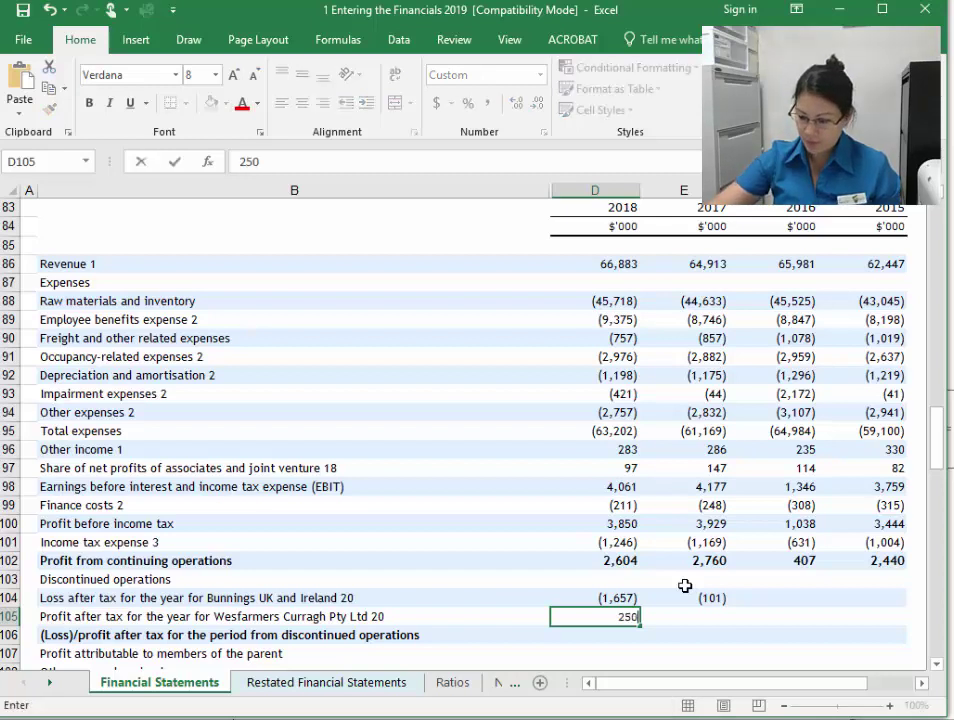
key(Right)
text(214)
key(Return)
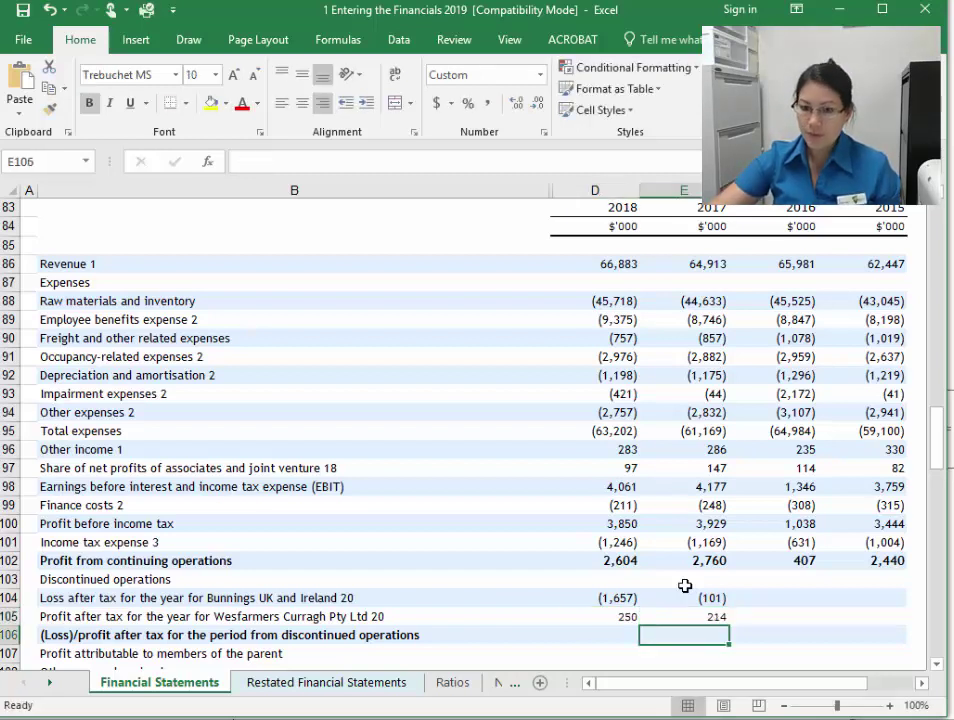
Step: Total the discontinued operations in D106 with =SUM(D104:D105) and fill the formula across to G106
click(606, 636)
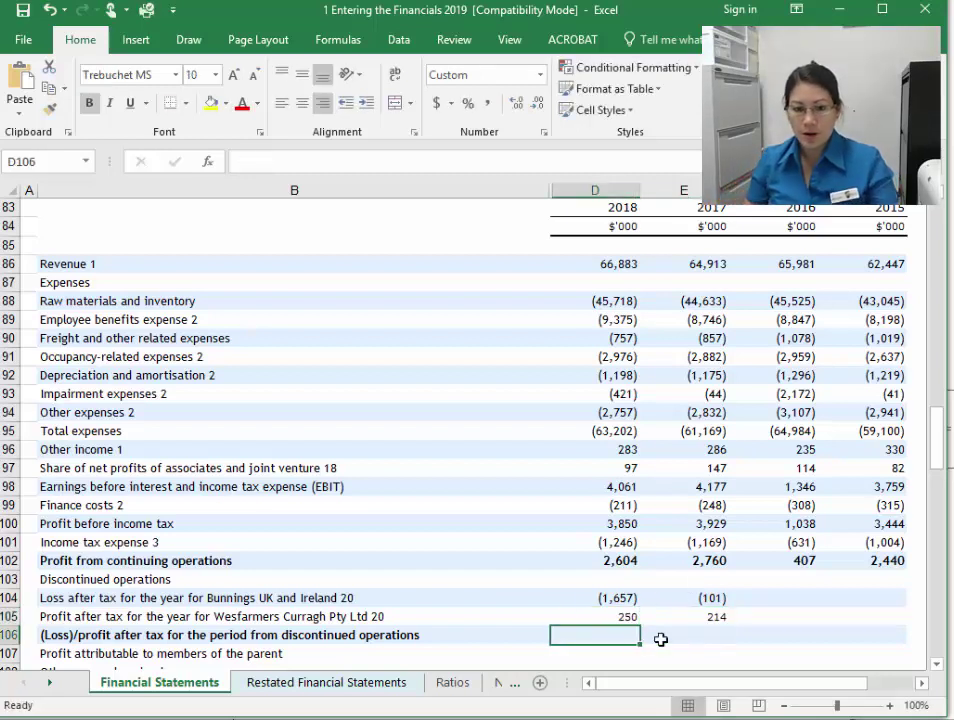
text(=sum()
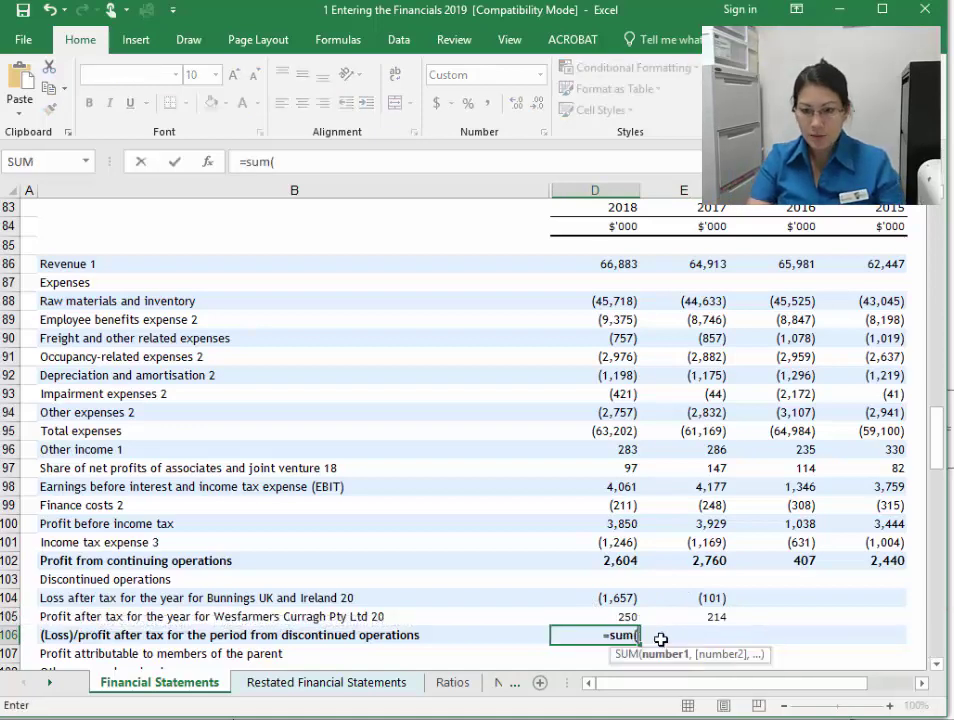
key(Up)
key(shift+Up)
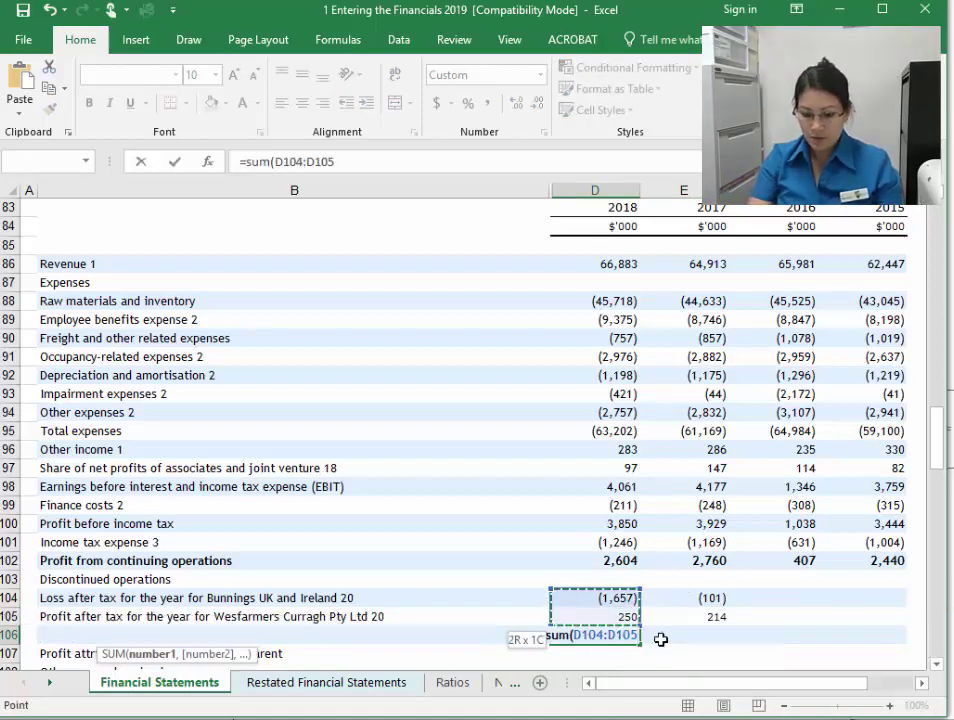
text())
key(Return)
click(625, 636)
scroll(650, 630, down, 1)
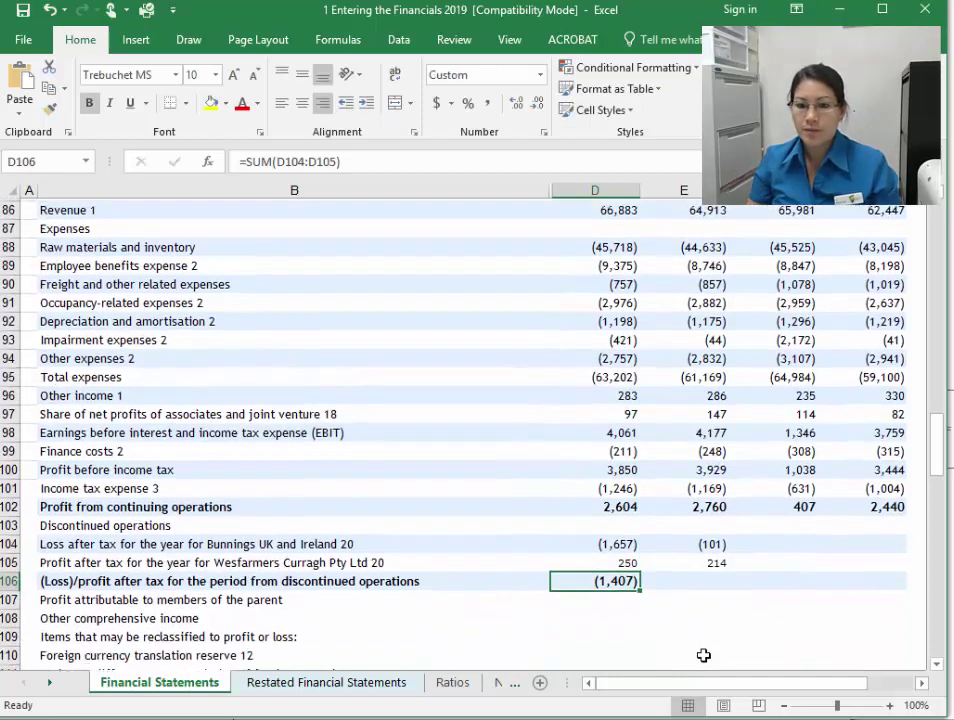
drag(641, 589, 900, 590)
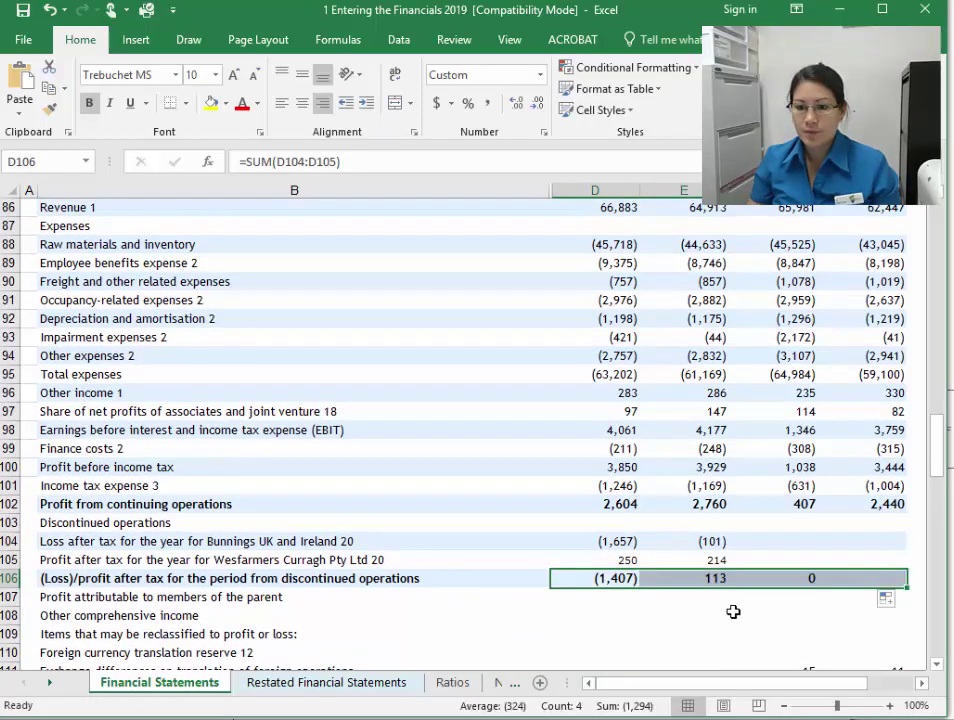
Step: Calculate profit attributable to members of the parent in D107 as =D102+D106 and fill it across to G107
click(612, 598)
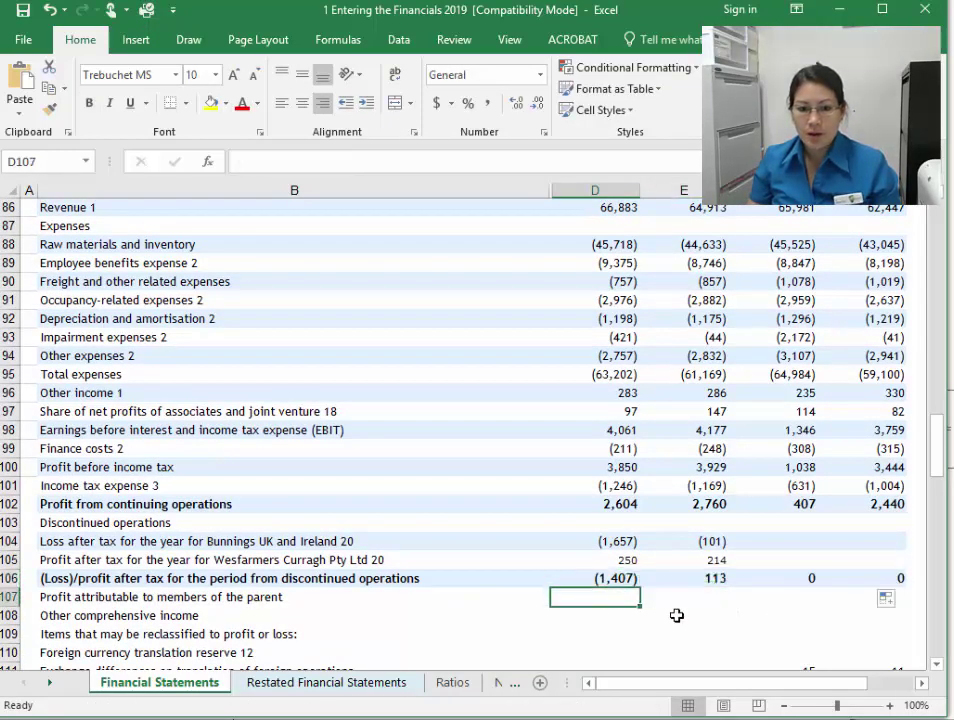
text(=)
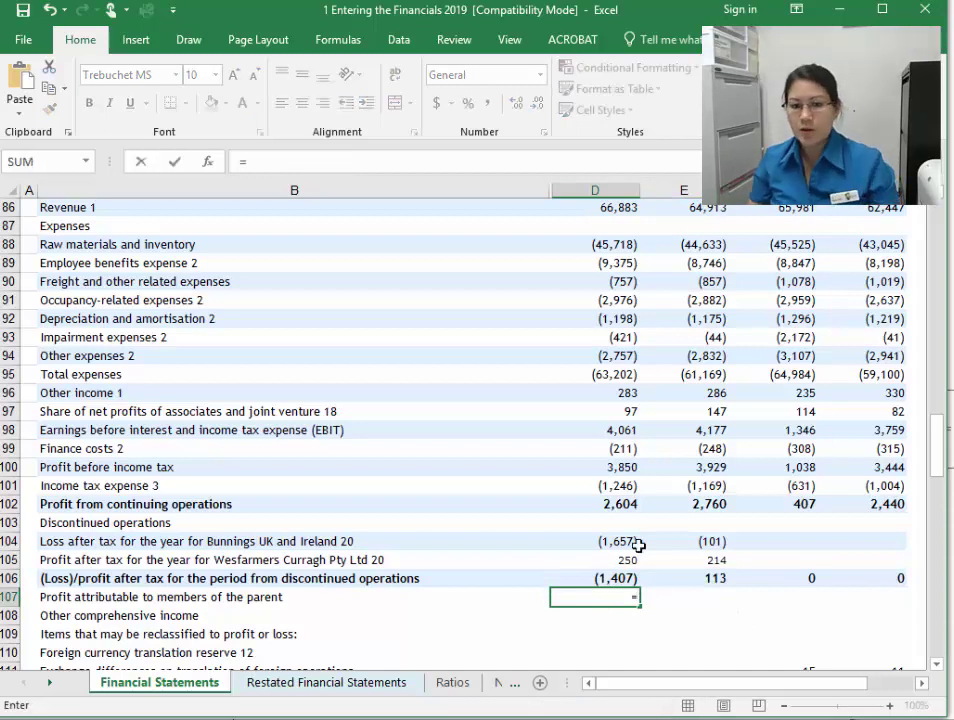
click(620, 504)
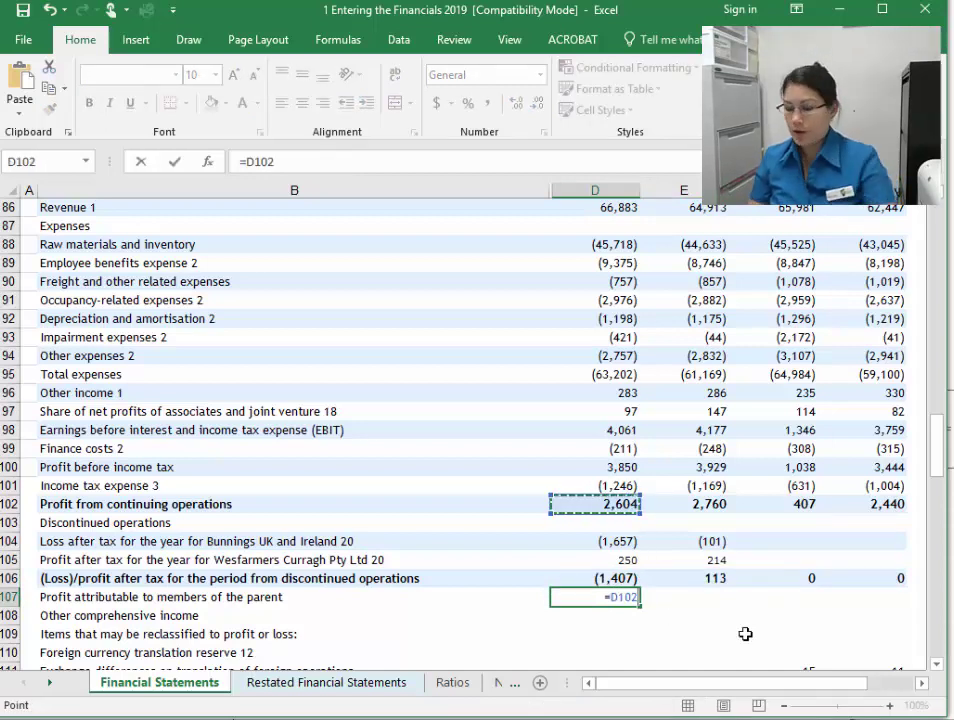
text(+)
click(627, 578)
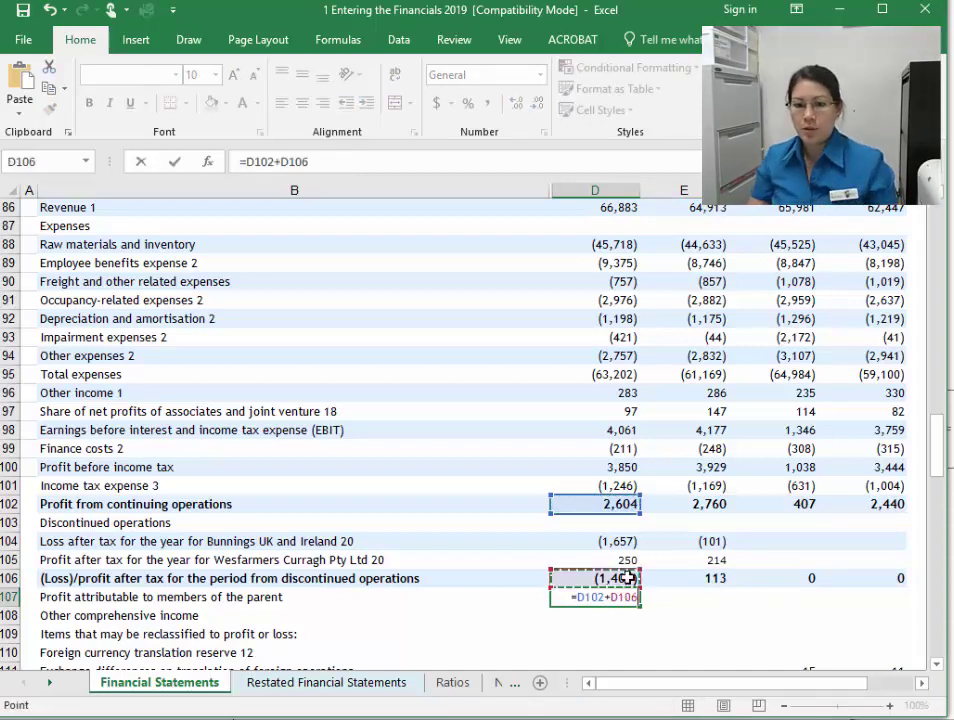
key(Return)
click(627, 597)
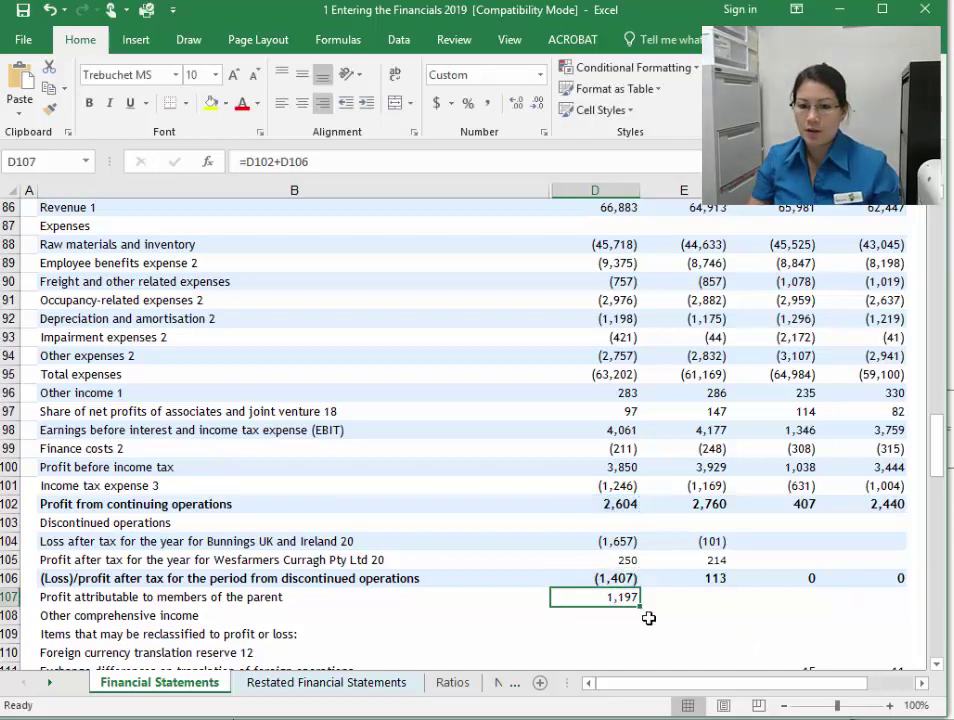
drag(641, 606, 890, 606)
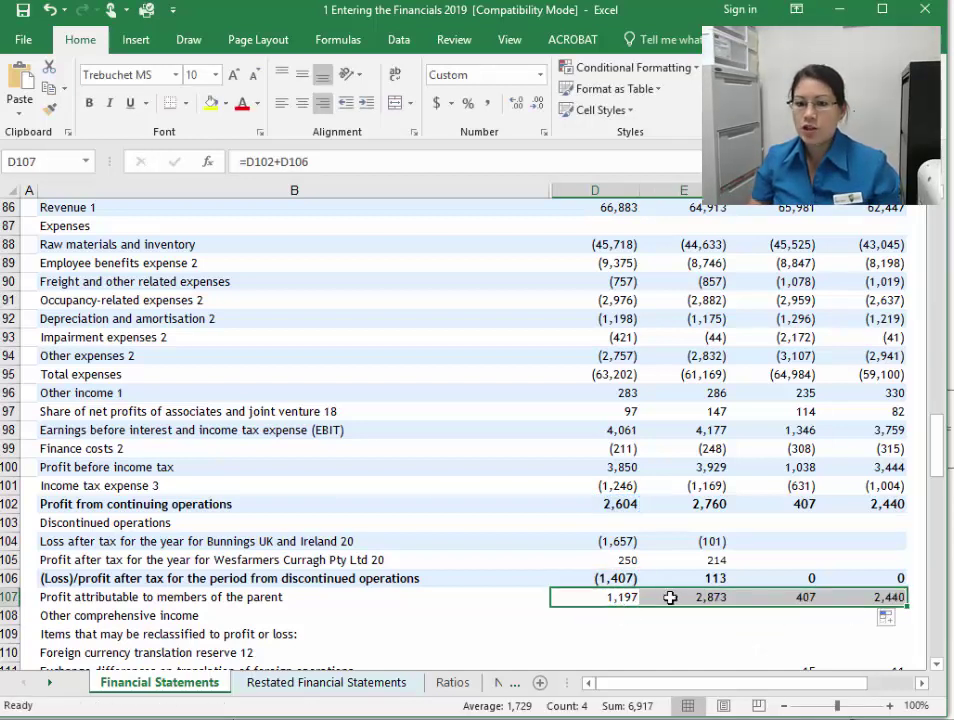
Step: Compare the 2018 and 2017 profit attributable to members of the parent in row 107 with the 2018 annual report PDF
click(622, 598)
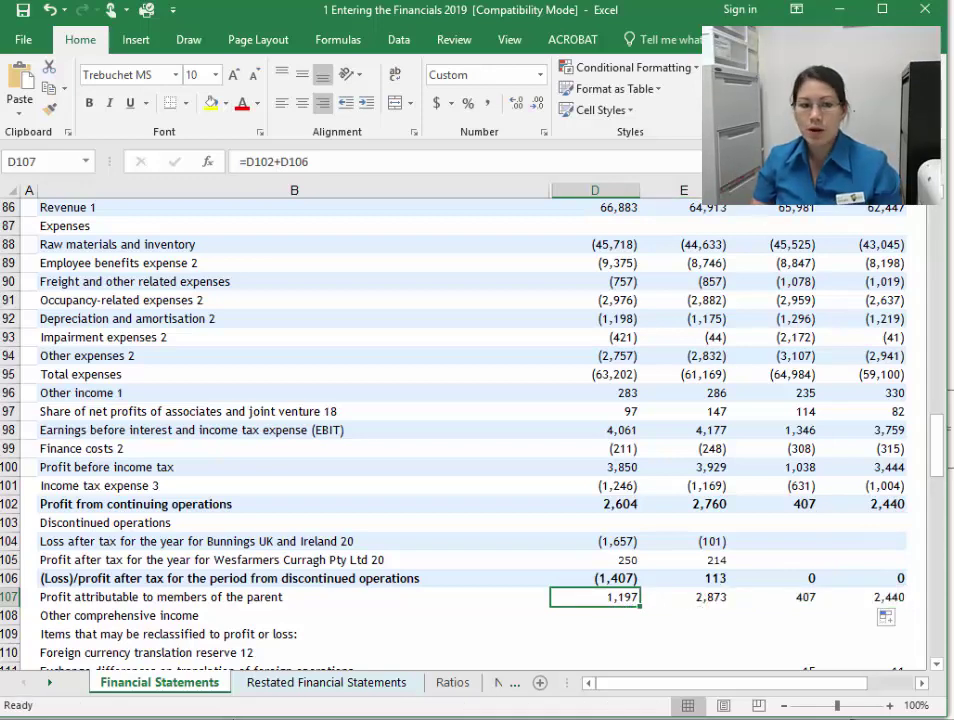
key(alt+Tab)
drag(698, 431, 729, 437)
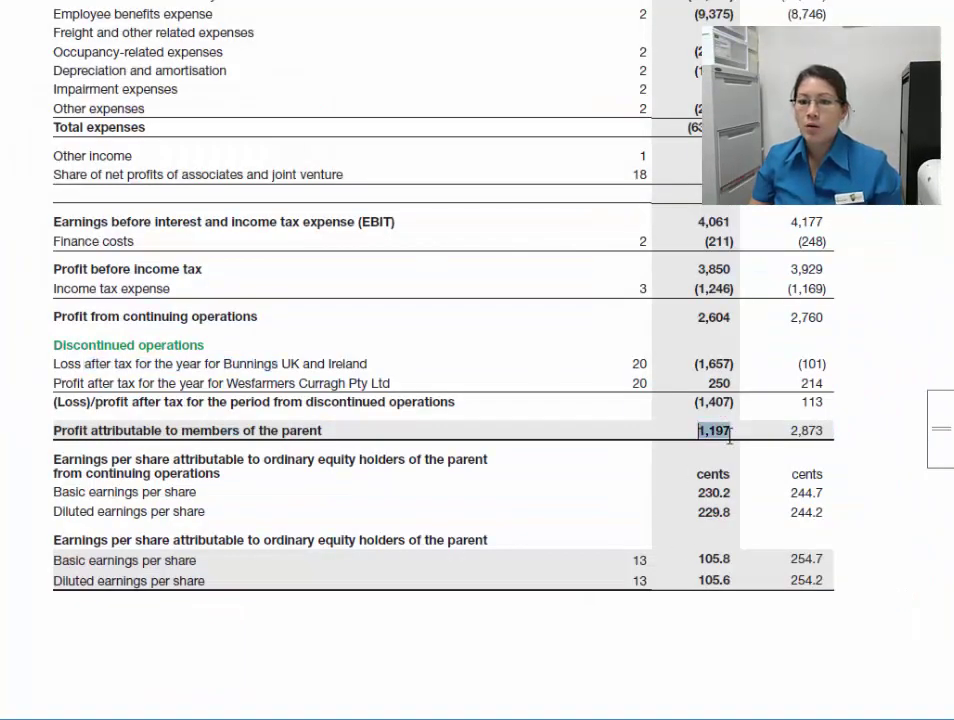
drag(791, 430, 841, 437)
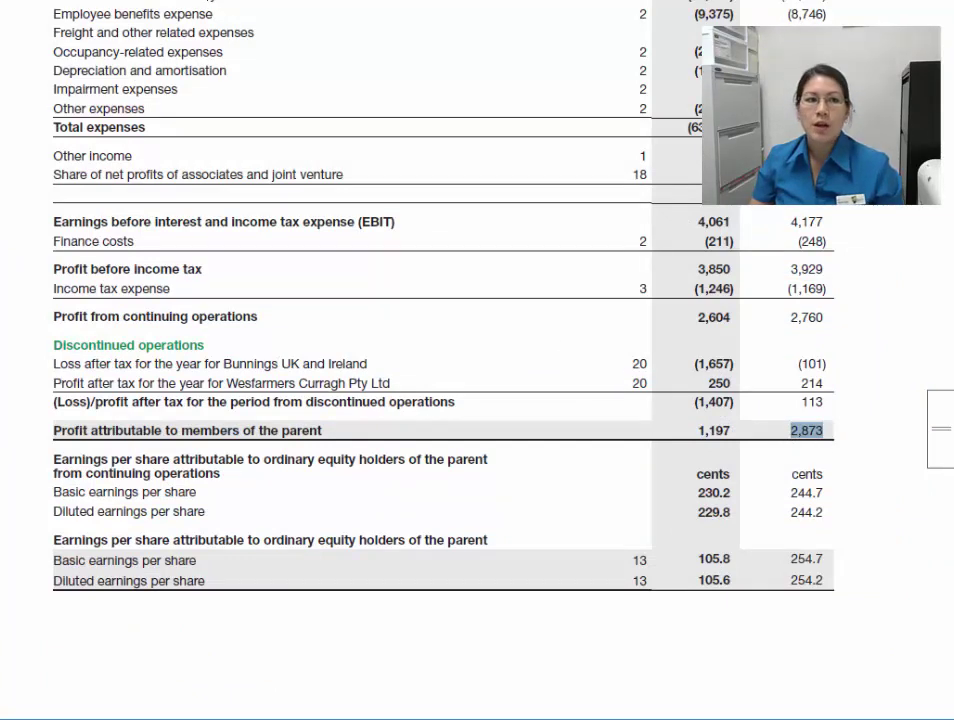
Step: Check the 2016 and 2015 profit attributable to members of the parent in F107 and G107 against the 2016 annual report PDF
key(alt+Tab)
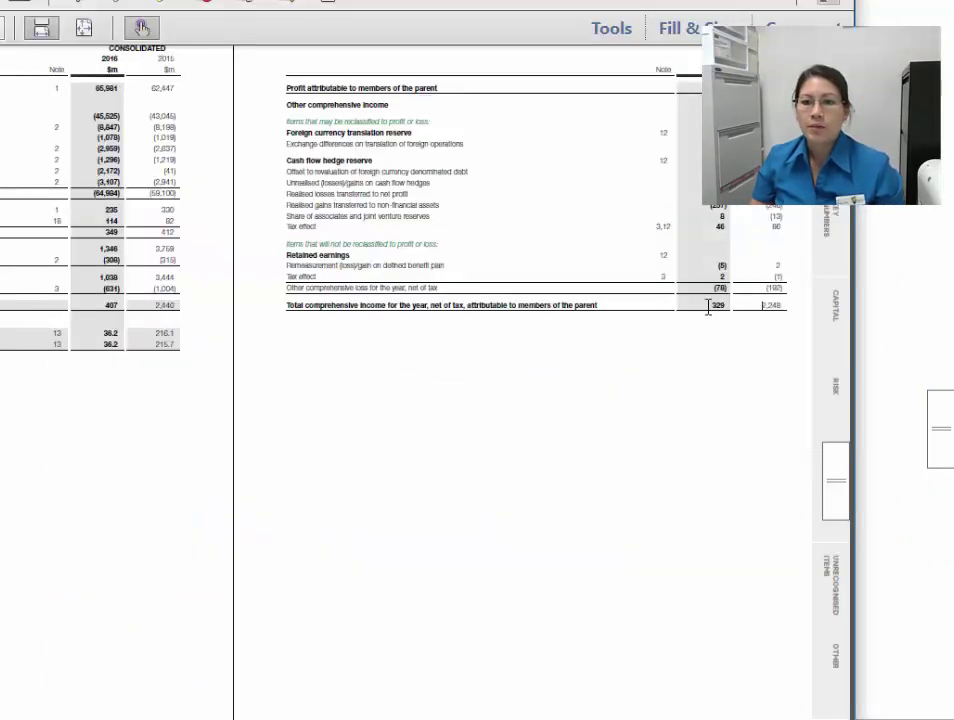
drag(708, 307, 792, 309)
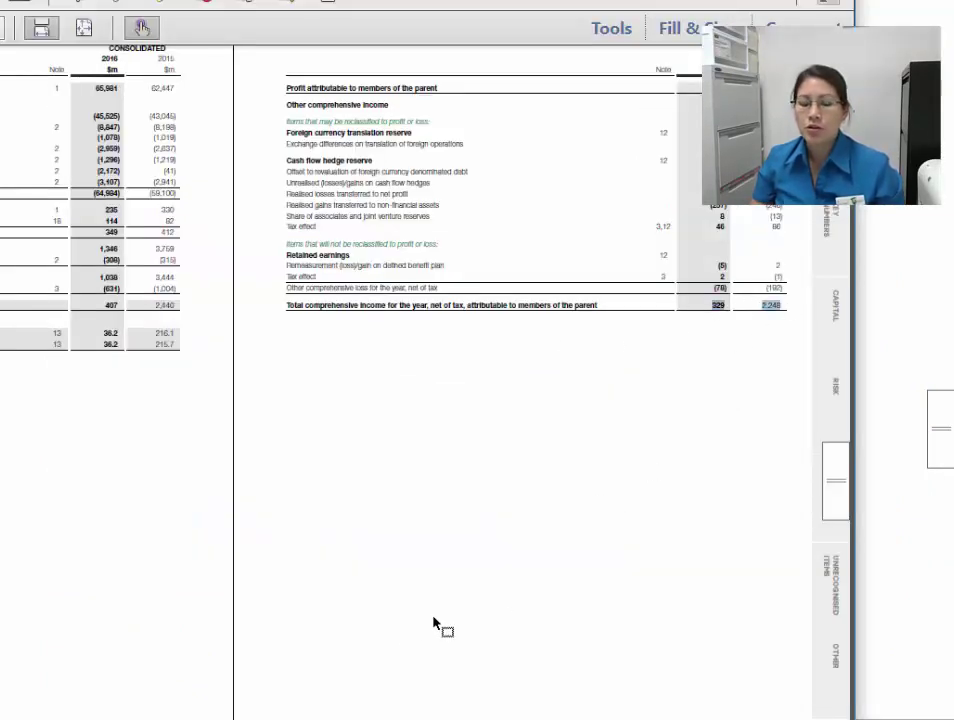
key(alt+Tab)
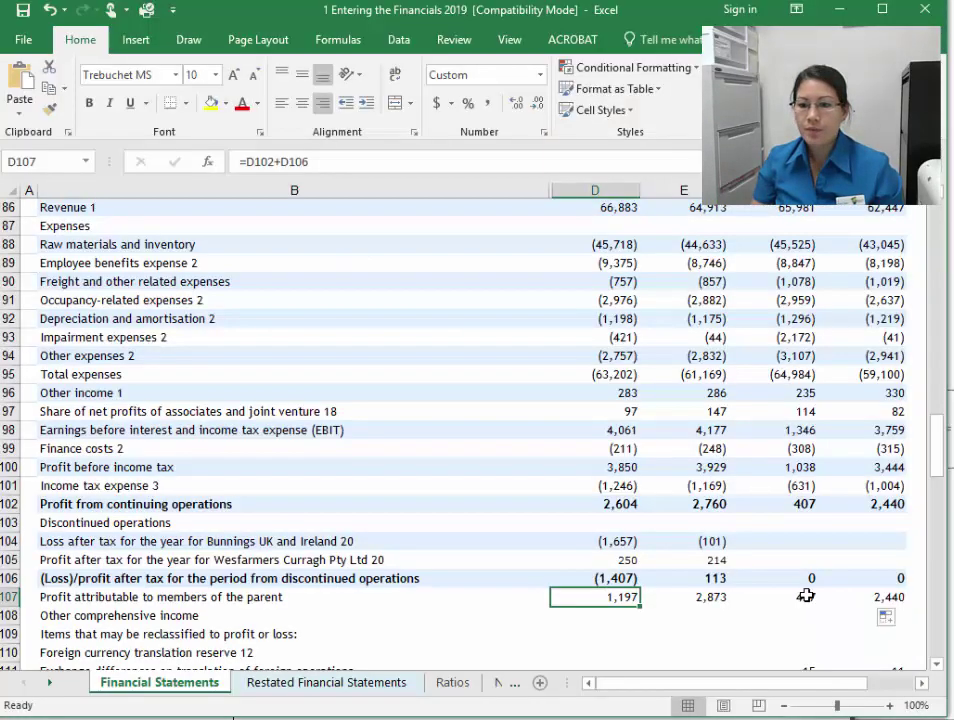
click(805, 598)
scroll(692, 597, down, 1)
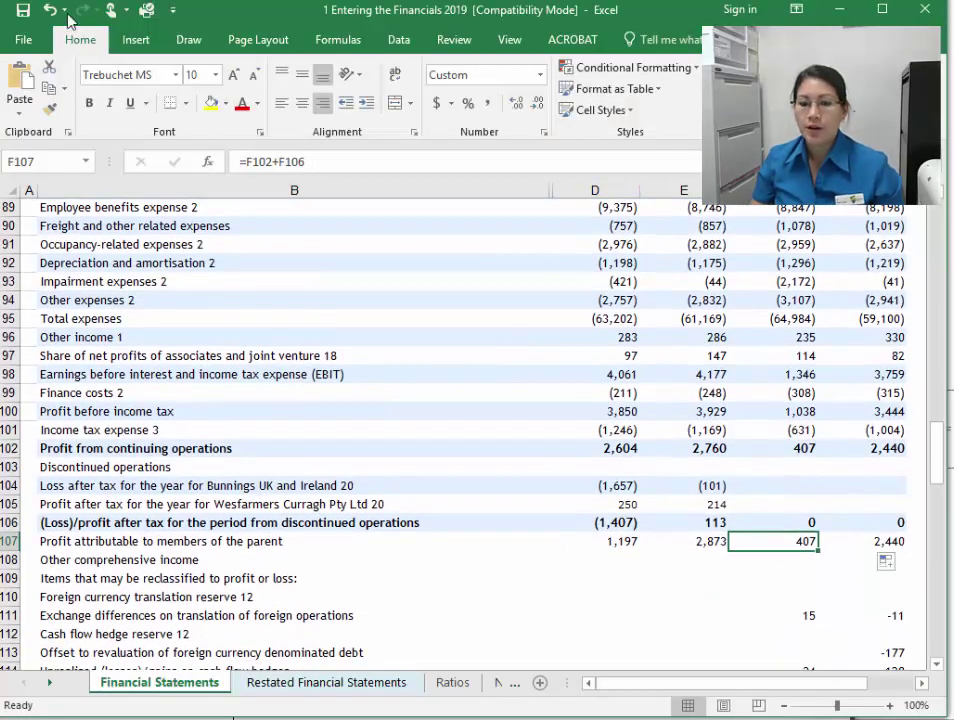
key(alt+Tab)
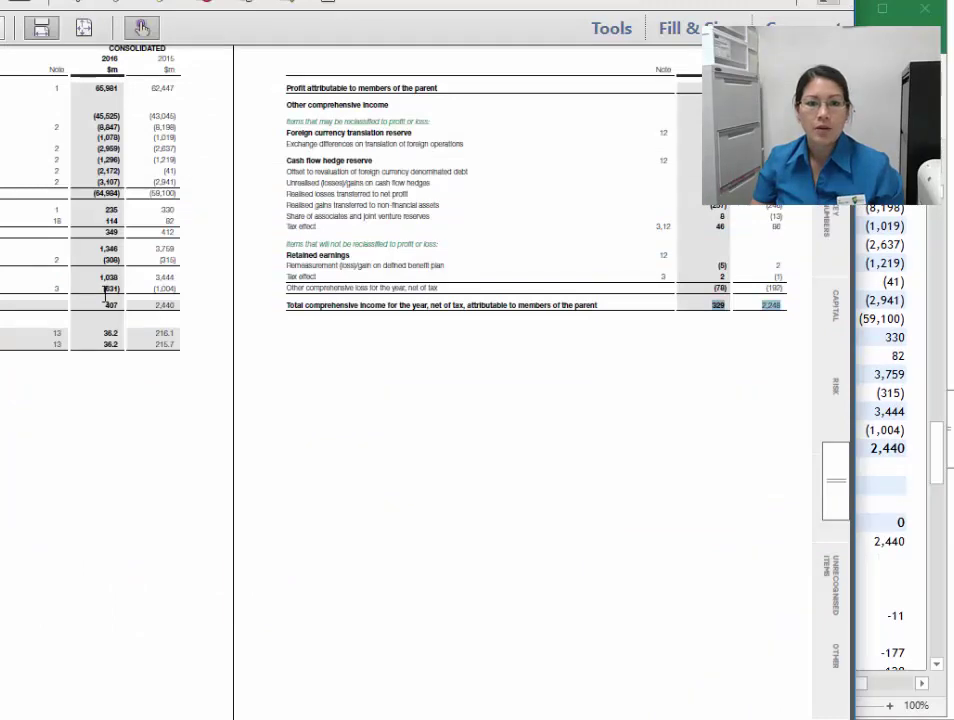
drag(150, 305, 185, 304)
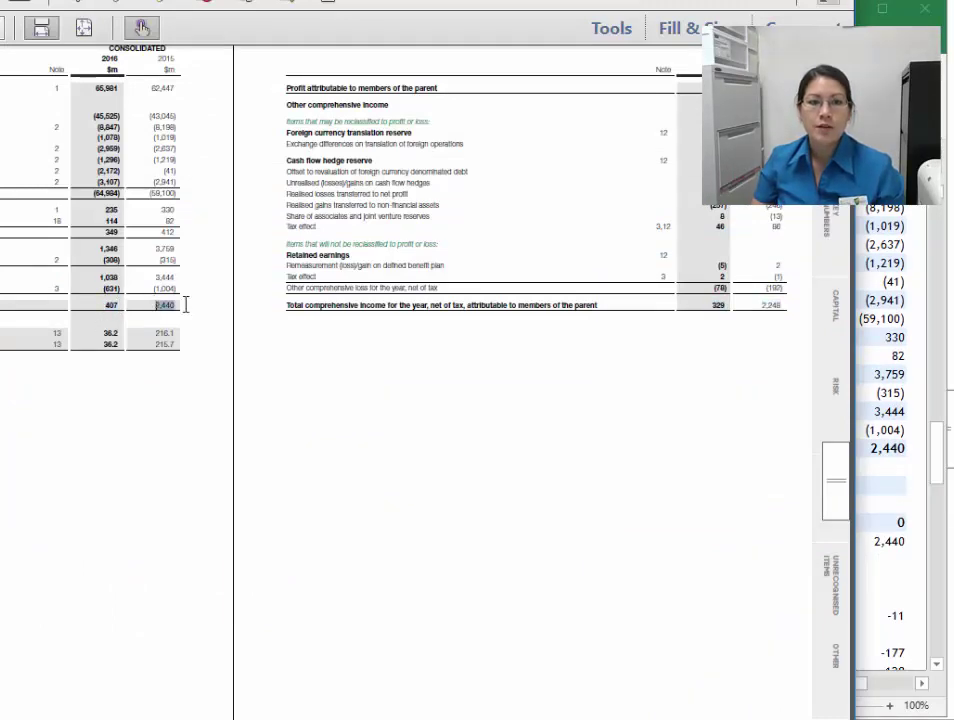
key(alt+Tab)
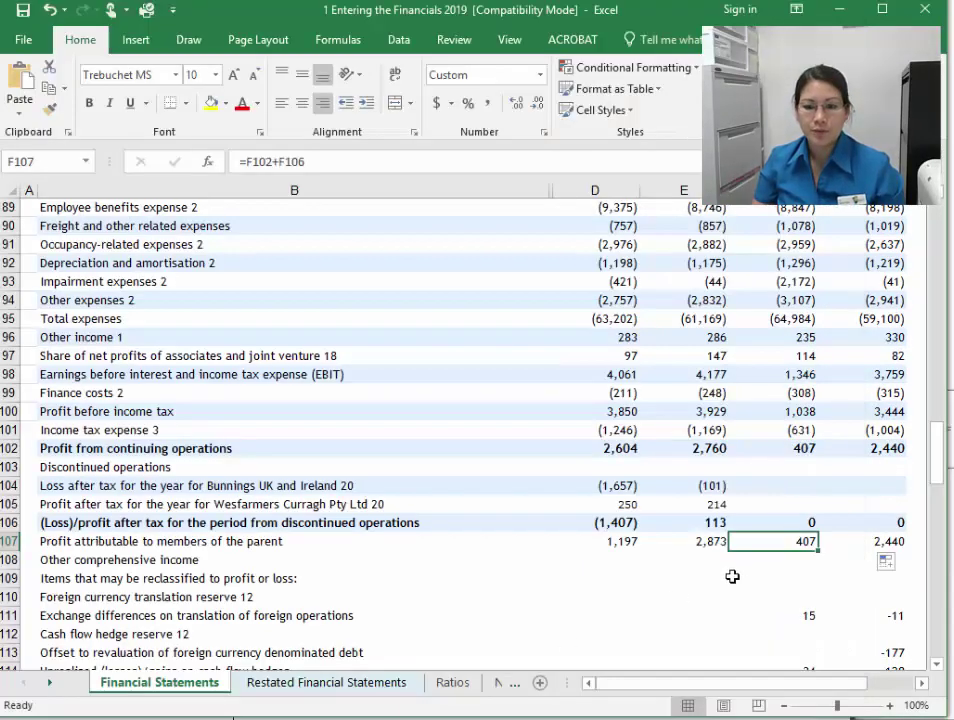
click(878, 545)
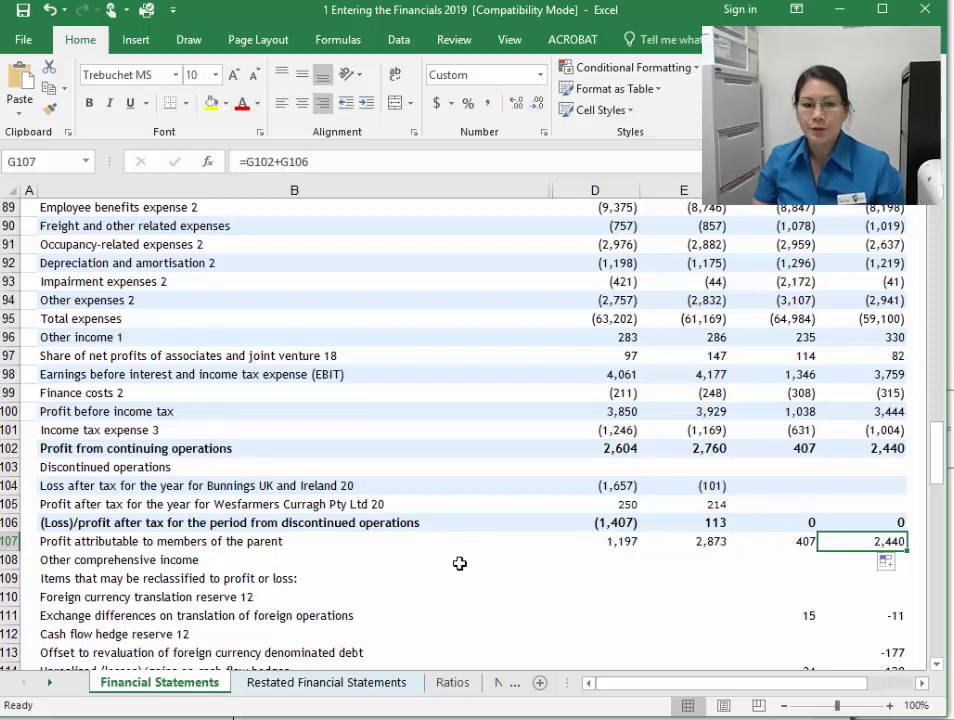
Step: Examine the other comprehensive income rows 108 to 124 and the total comprehensive income formula in G124
click(586, 560)
scroll(586, 555, down, 2)
scroll(586, 553, down, 2)
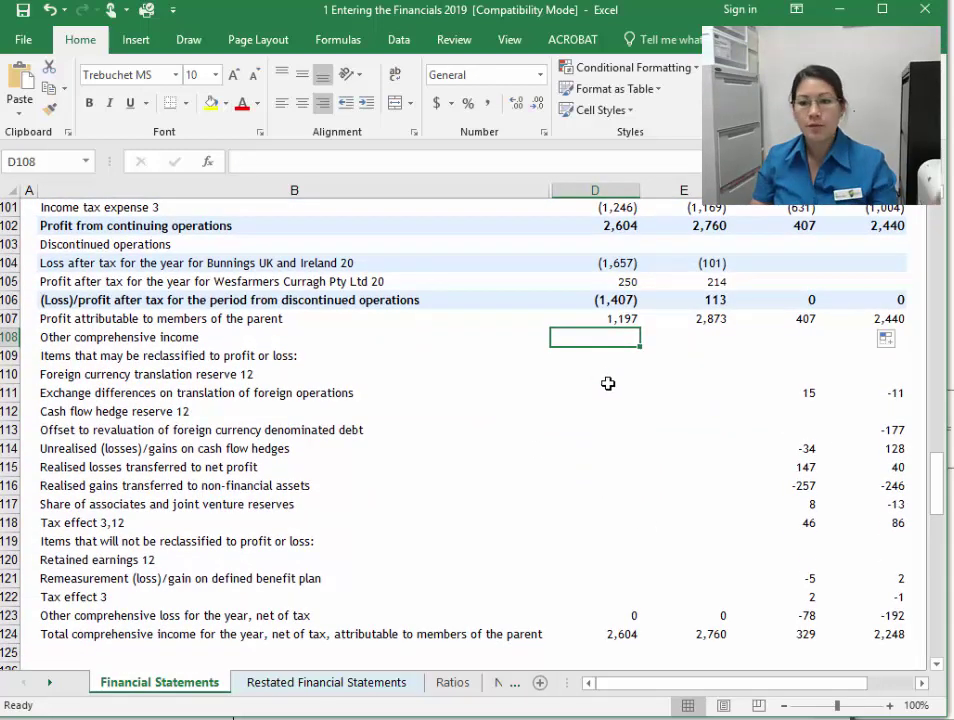
click(605, 375)
scroll(699, 464, down, 1)
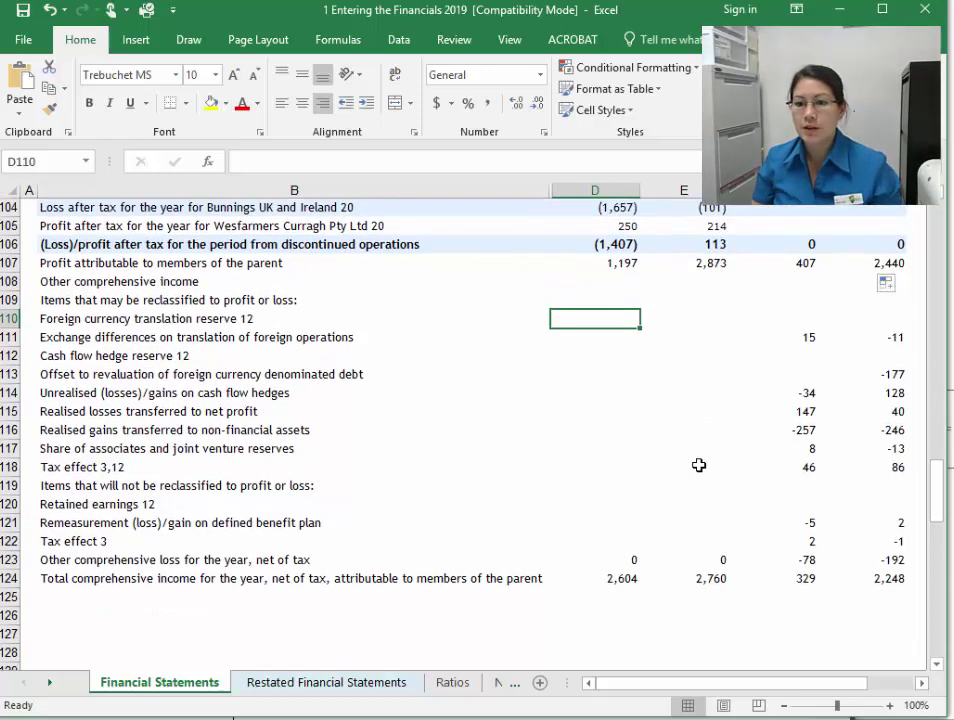
click(892, 577)
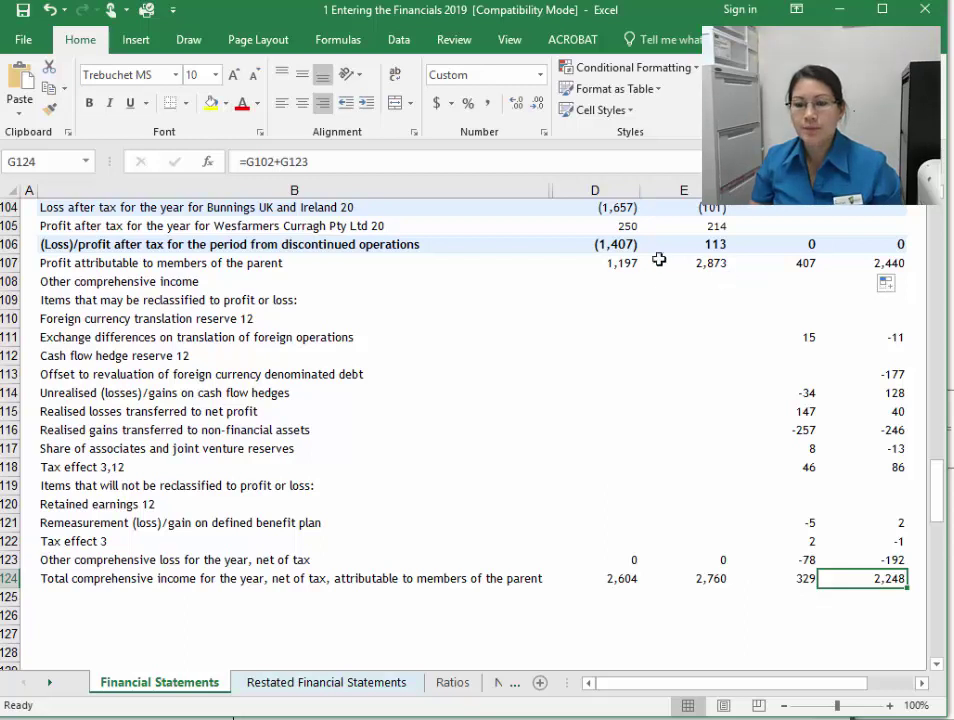
click(600, 284)
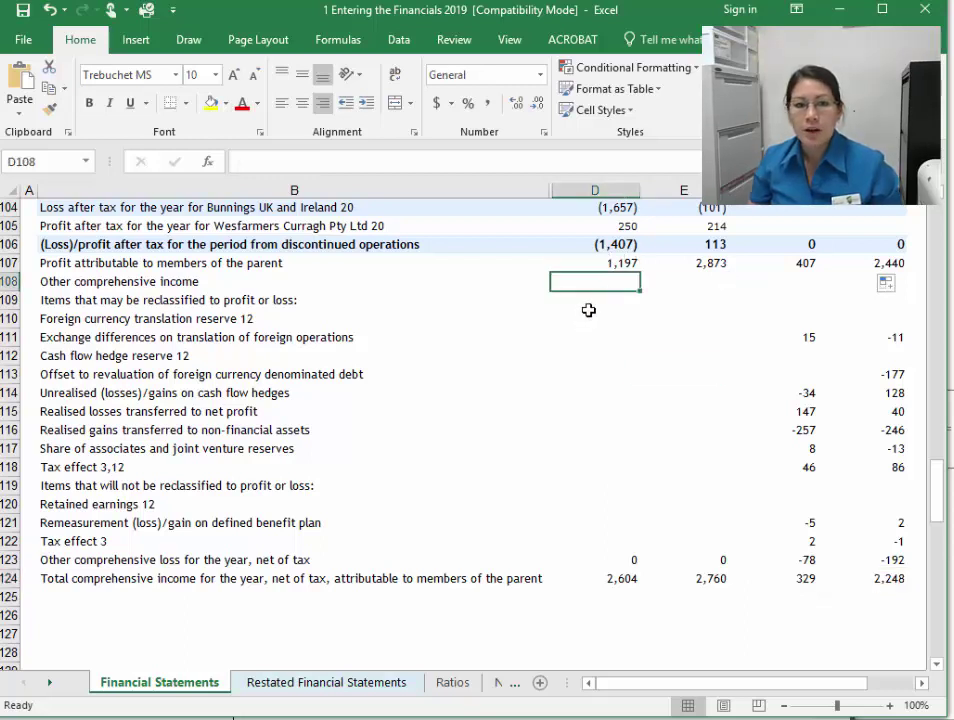
Step: Examine the other comprehensive income items in the 2018 annual report's statement of comprehensive income, including the foreign currency translation and cash flow hedge reserves
click(632, 341)
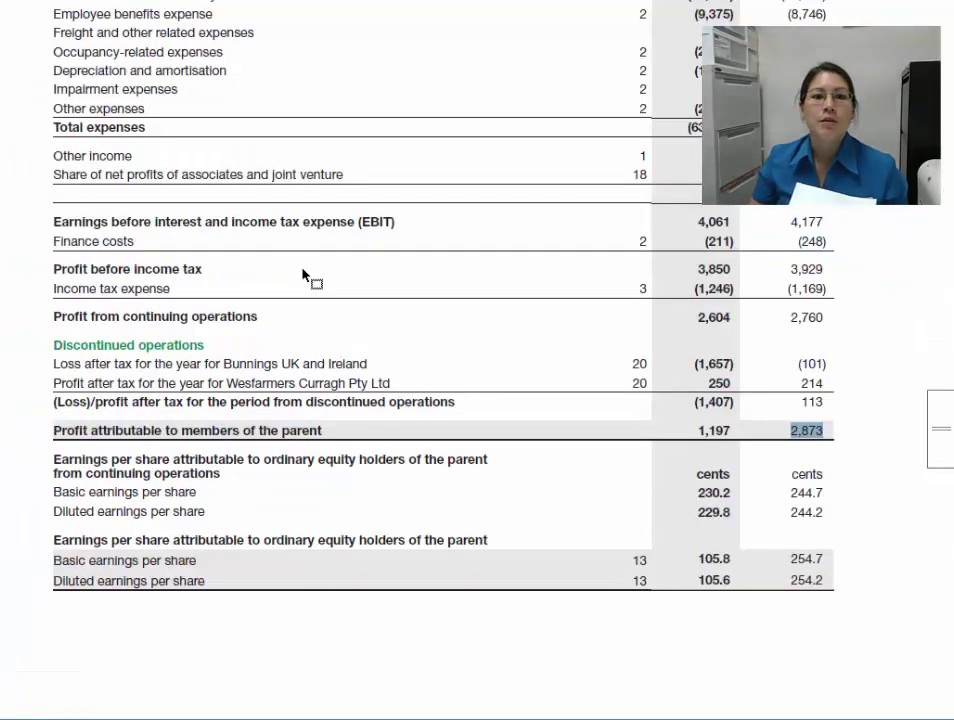
scroll(305, 276, down, 10)
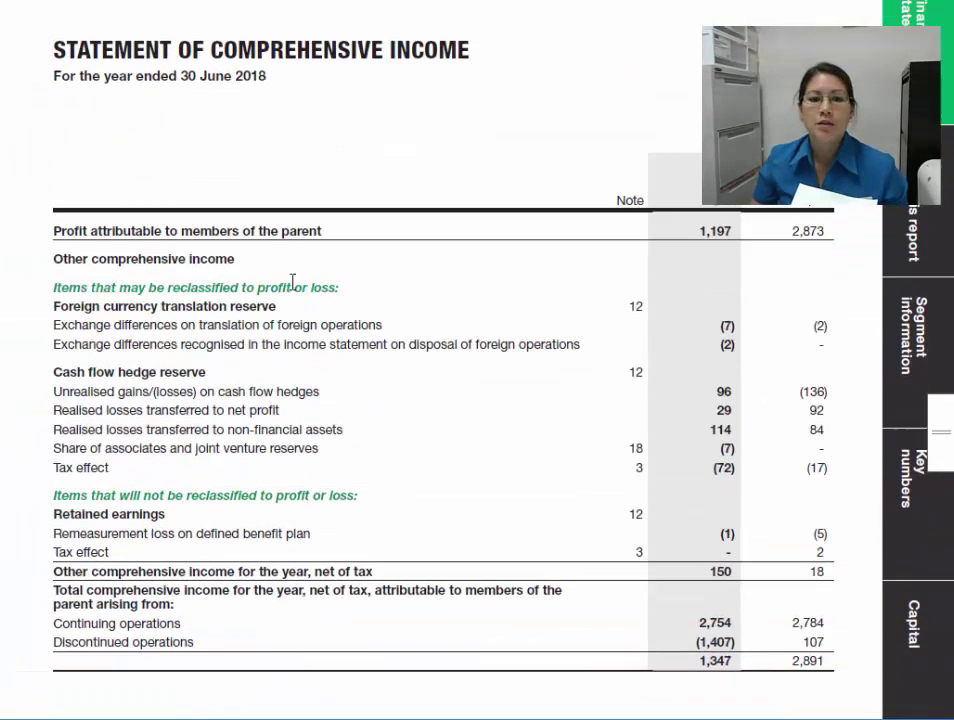
drag(61, 168, 249, 175)
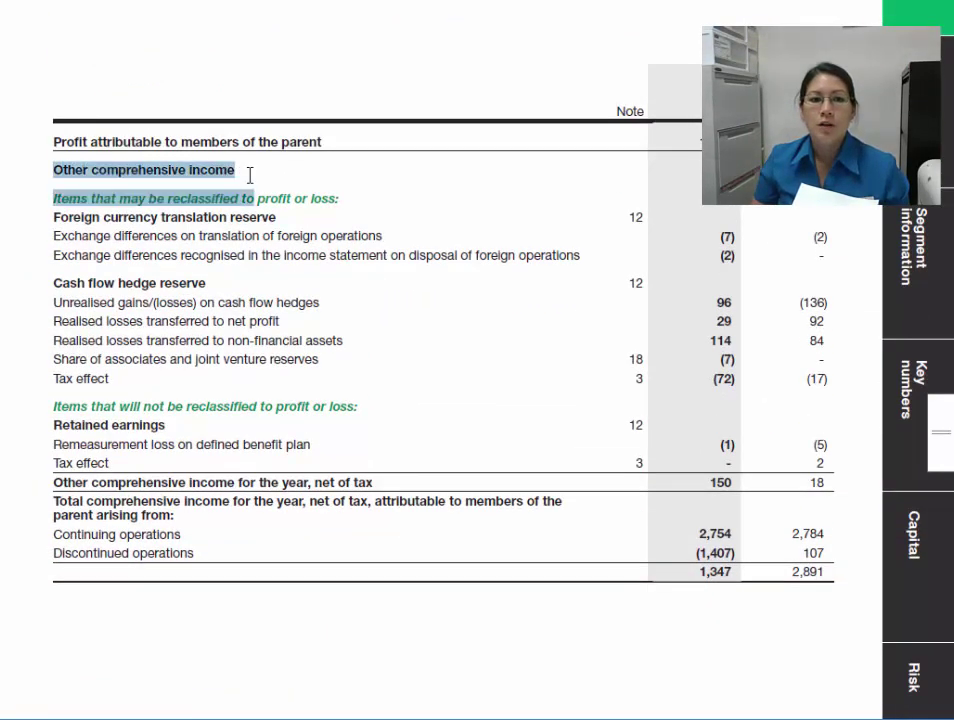
click(65, 218)
drag(53, 235, 556, 257)
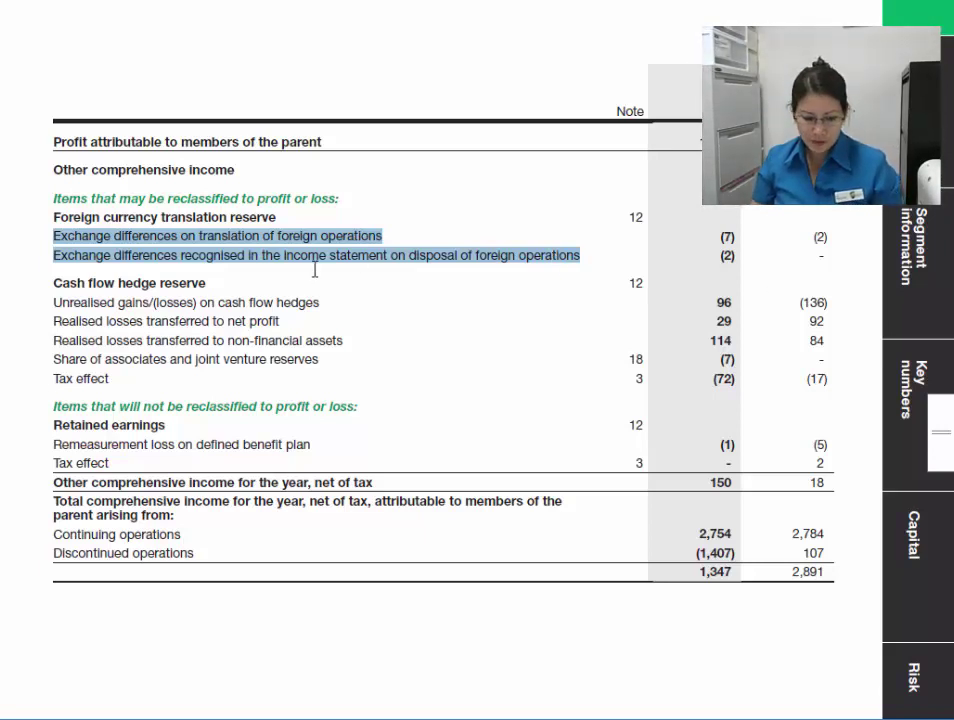
drag(56, 301, 265, 364)
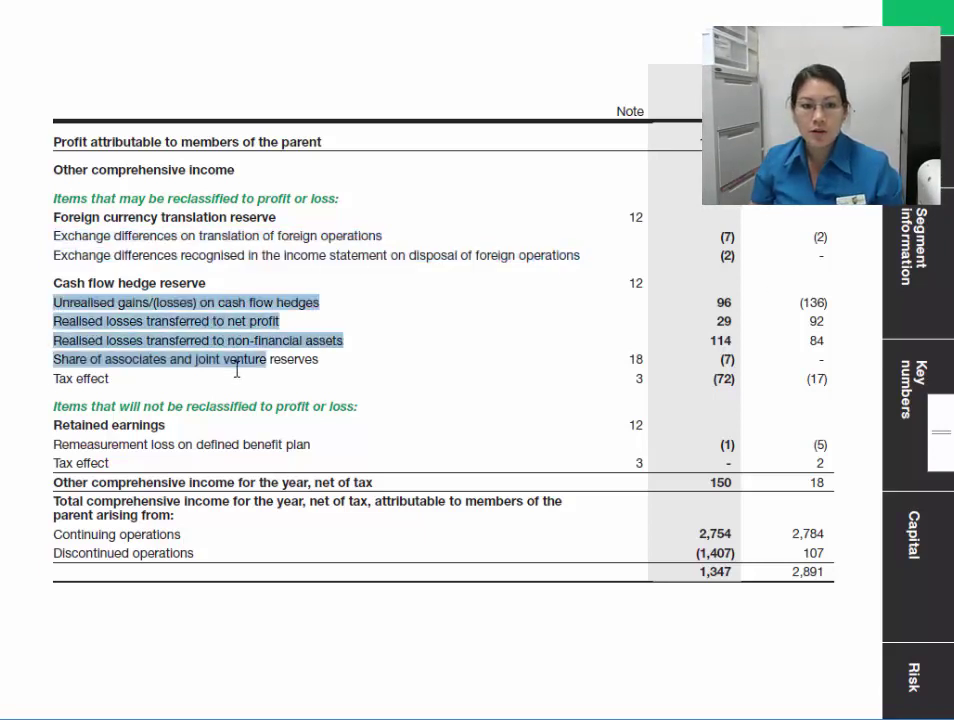
drag(53, 301, 159, 413)
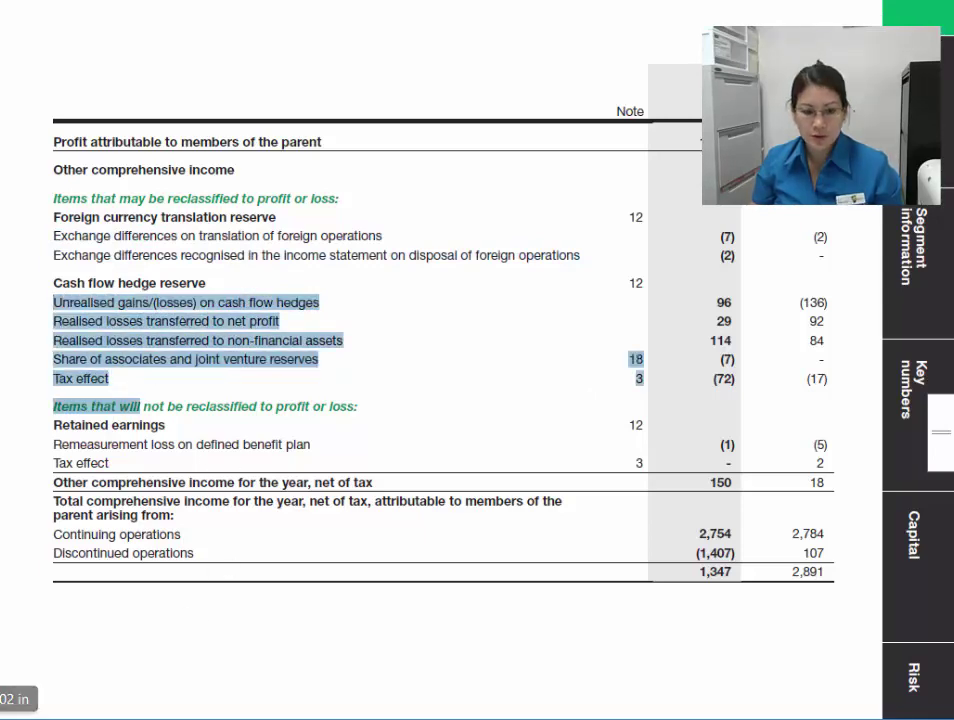
key(alt+Tab)
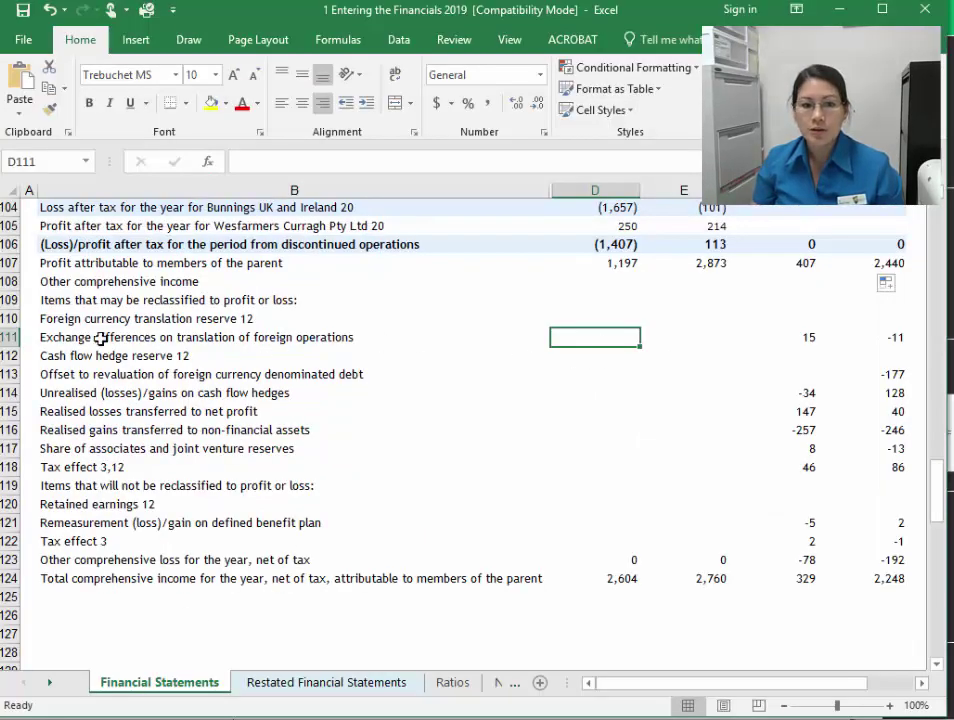
Step: Enter =-7-2 in D111 as the 2018 exchange differences on translation of foreign operations
click(11, 337)
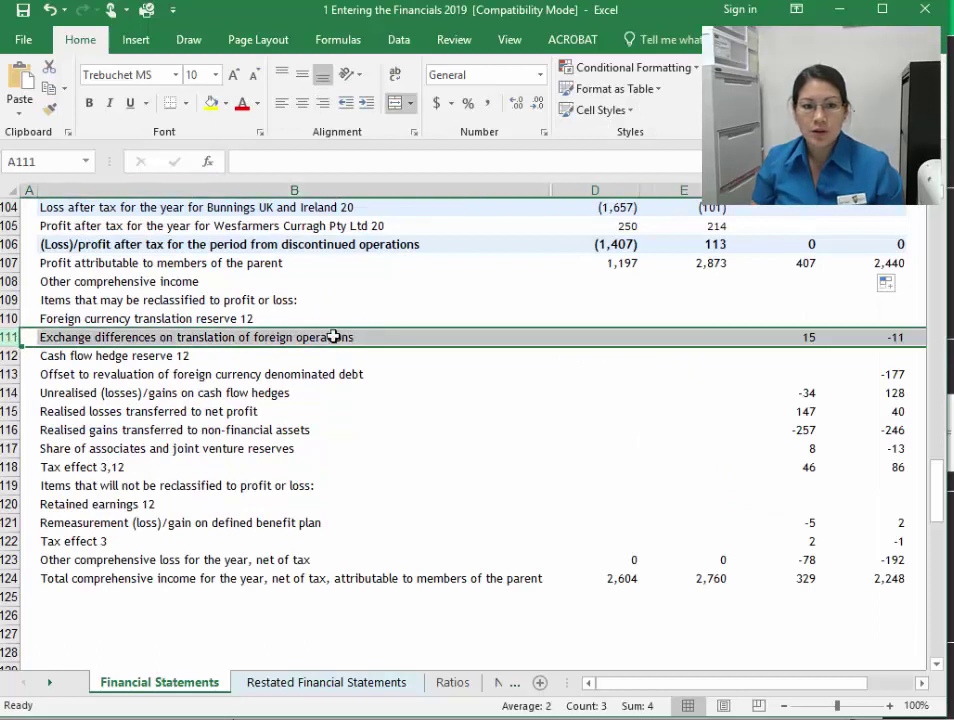
click(615, 337)
text(-)
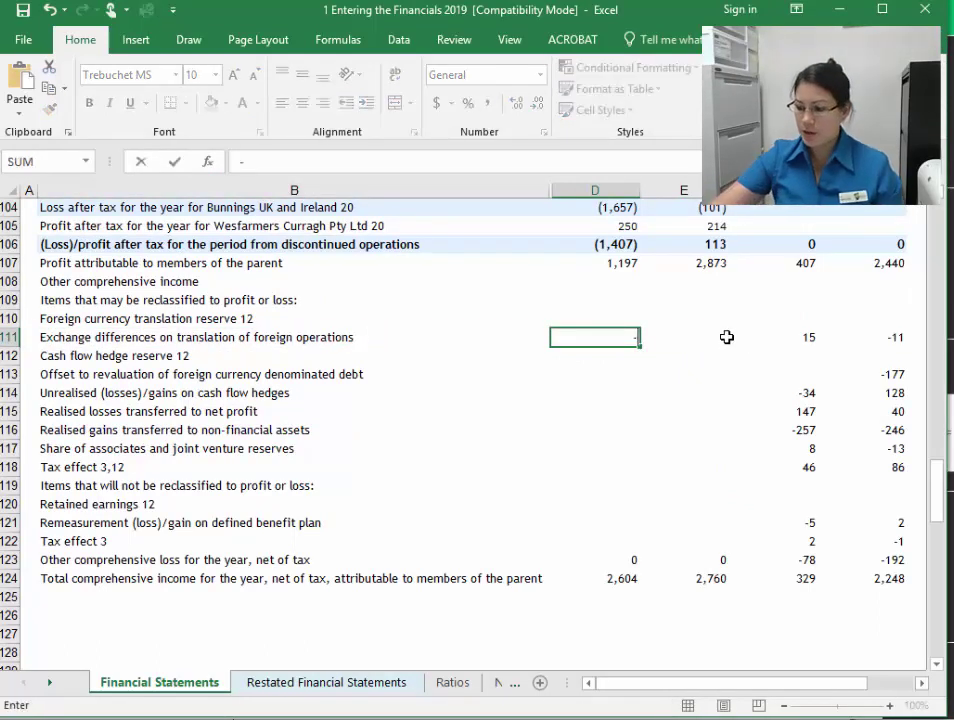
text(7-2)
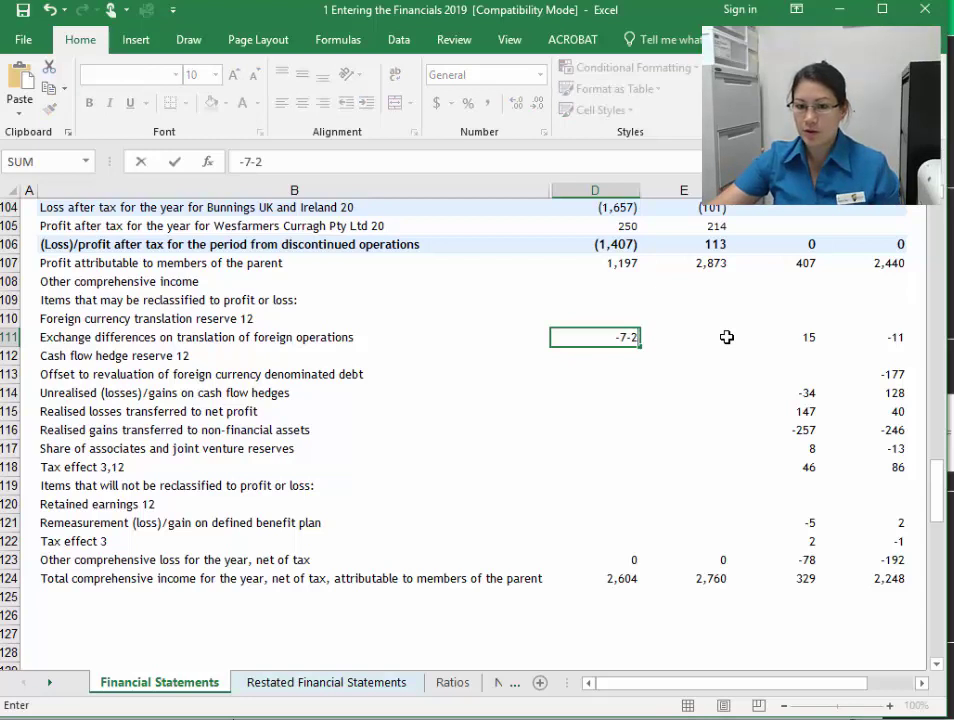
key(BackSpace)
key(BackSpace)
key(BackSpace)
key(BackSpace)
text(=)
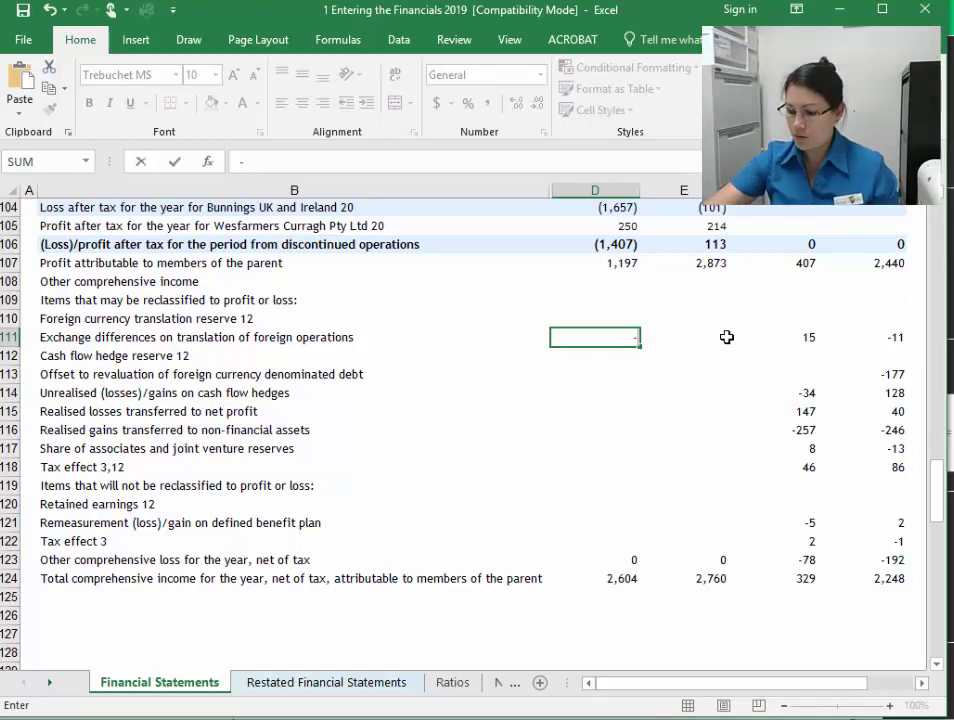
key(BackSpace)
text(=-7-2)
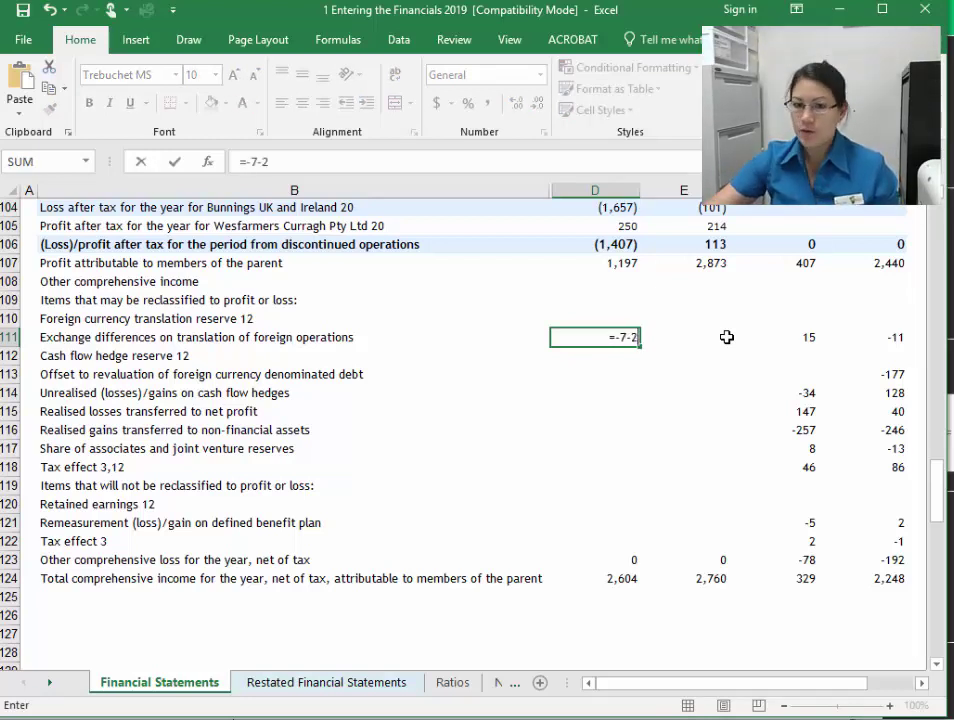
key(Return)
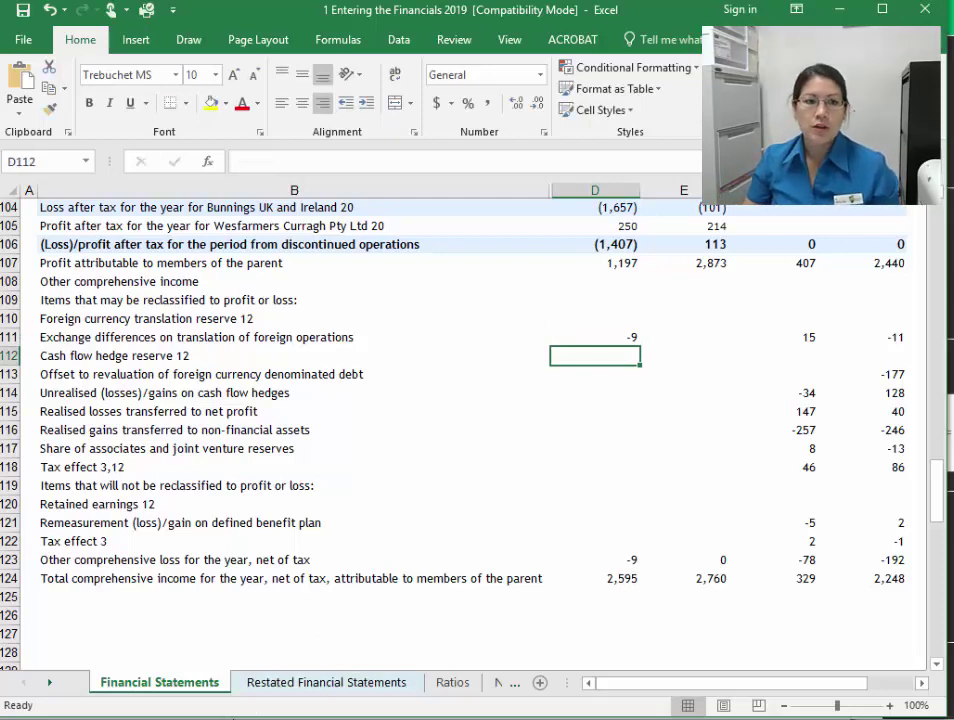
Step: Check the exchange differences in the 2018 annual report PDF and enter -2 as the 2017 figure in E111
key(alt+Tab)
drag(716, 236, 728, 270)
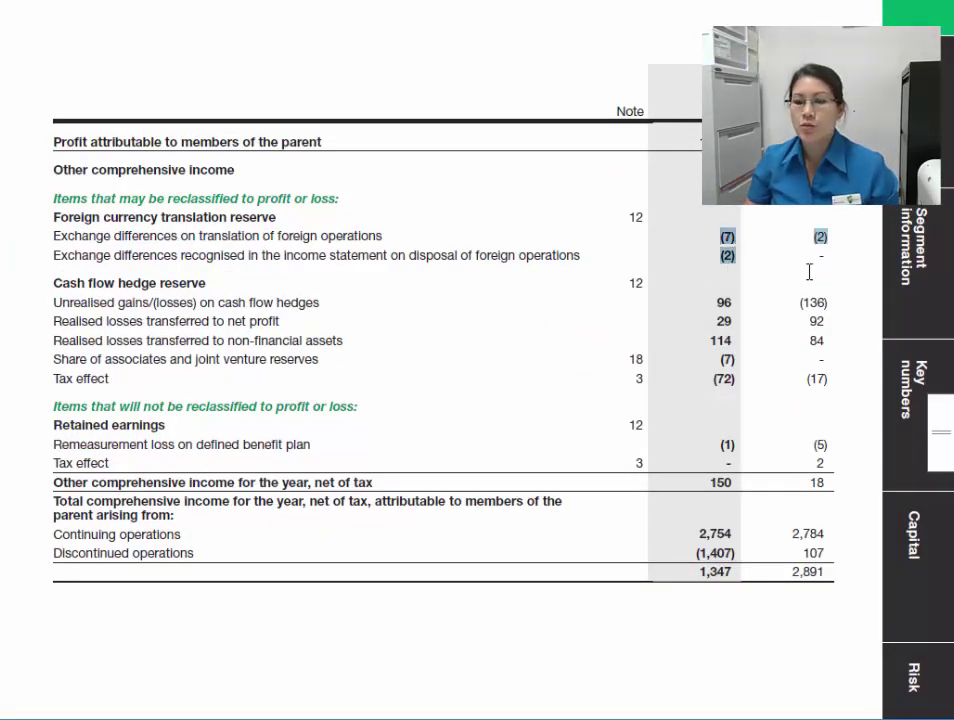
drag(810, 258, 848, 260)
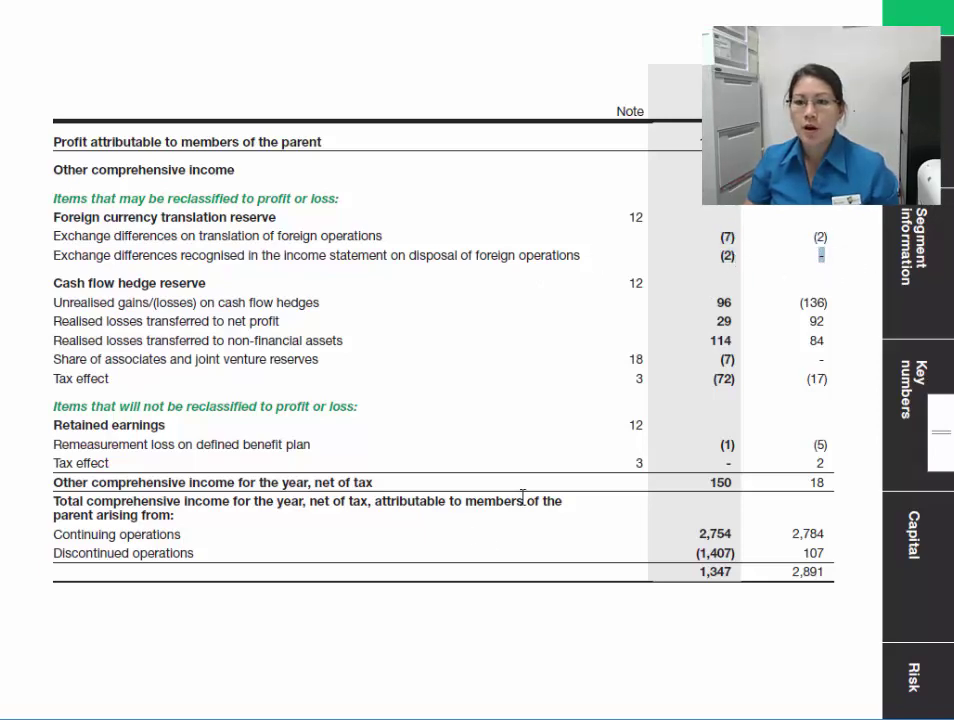
key(alt+Tab)
click(697, 335)
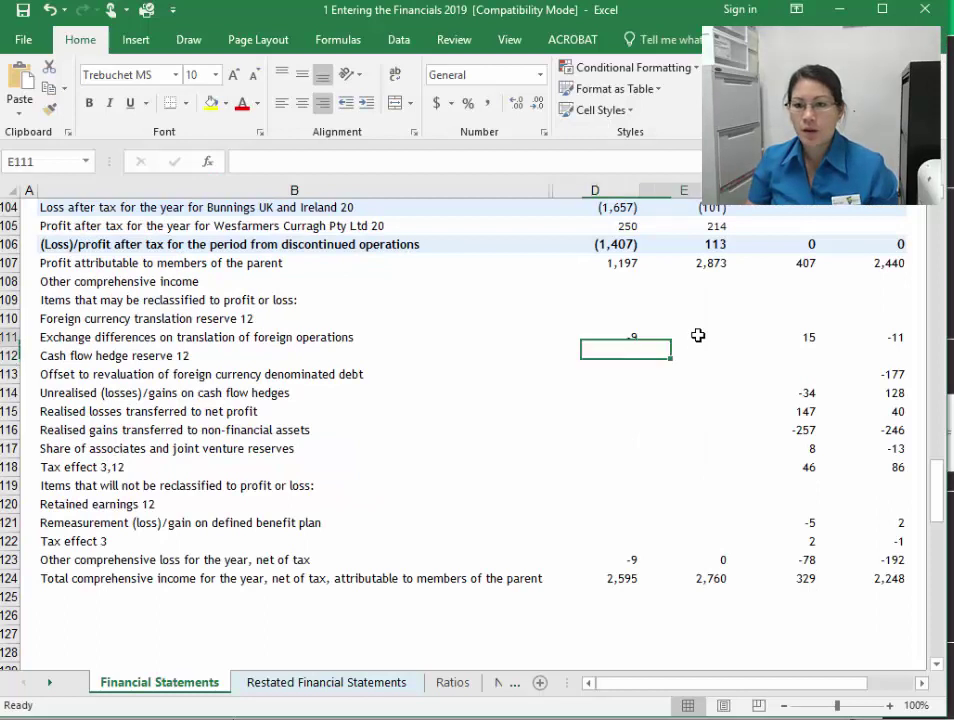
text(2)
key(BackSpace)
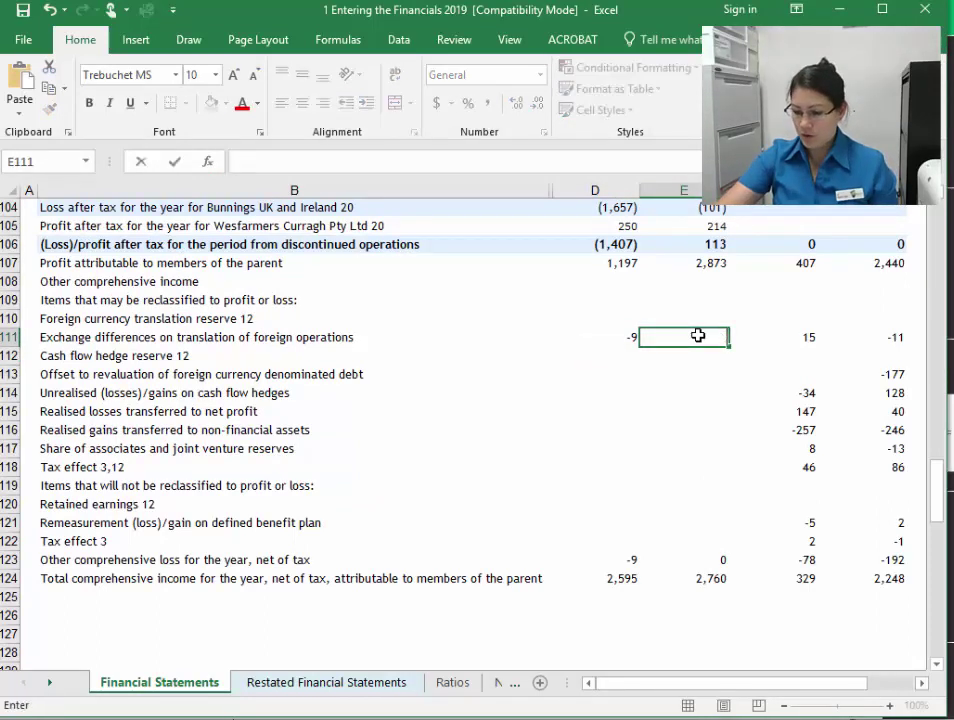
text(-2)
key(Return)
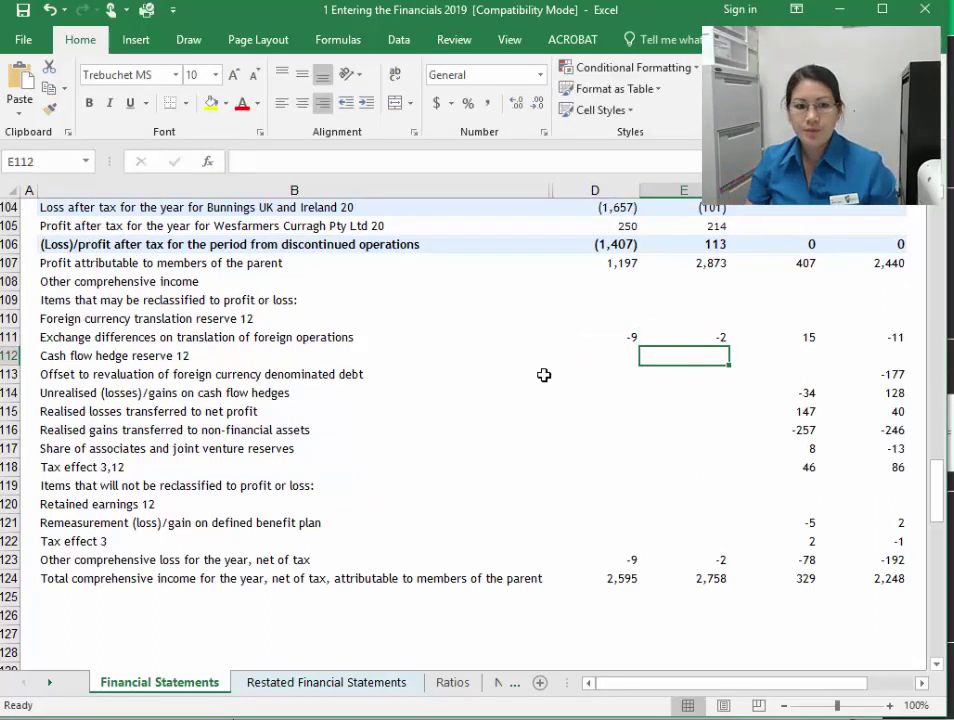
Step: Enter the unrealised (losses)/gains on cash flow hedges in row 114: 96 for 2018 and -136 for 2017
click(250, 379)
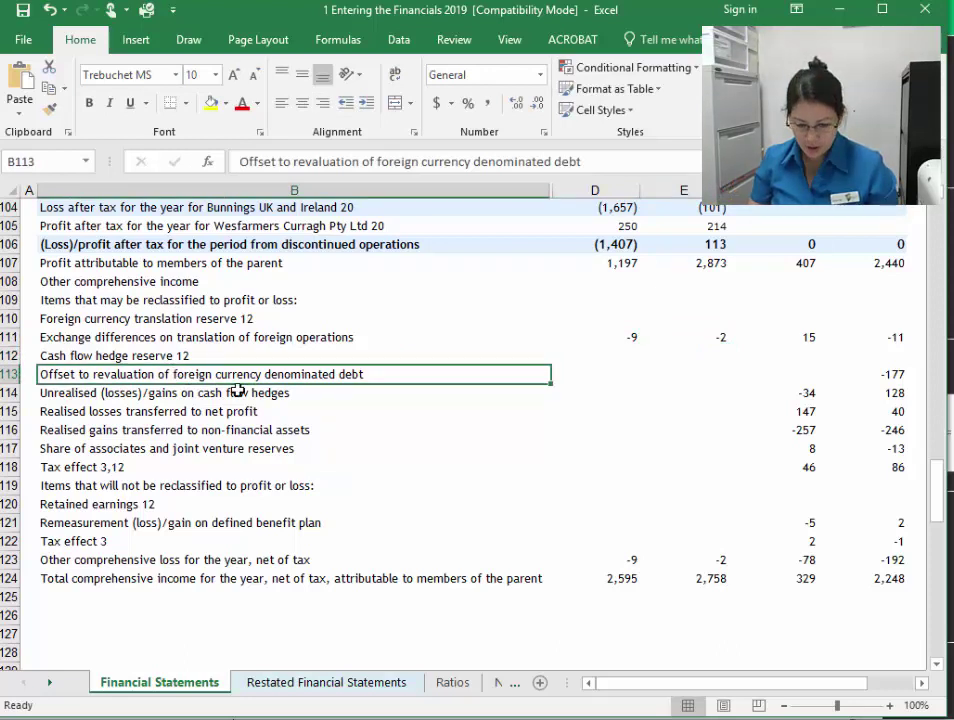
click(202, 392)
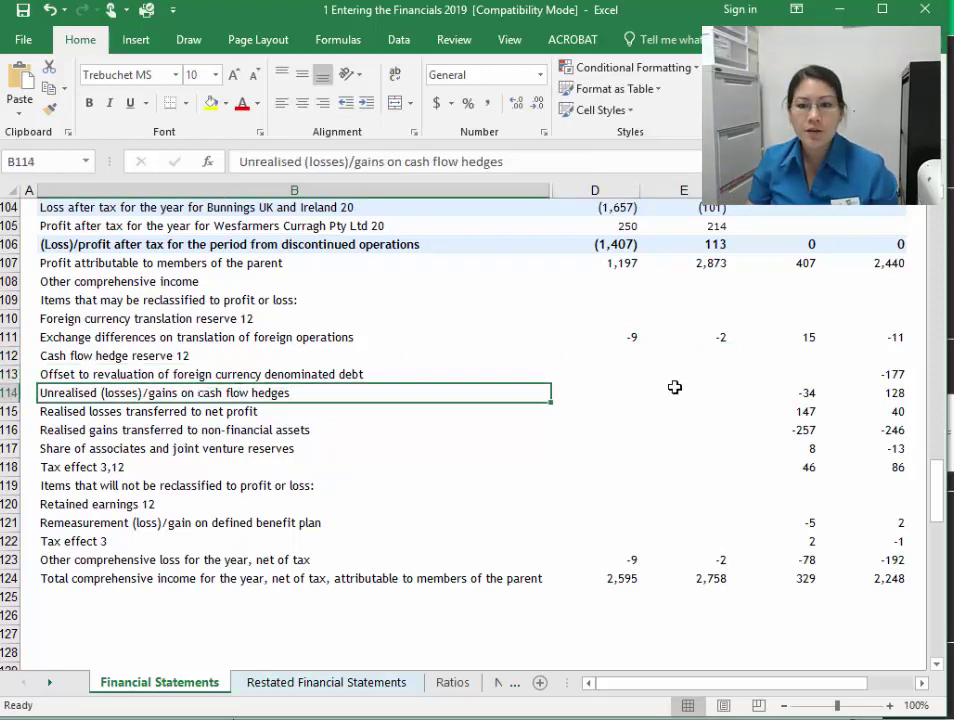
click(613, 393)
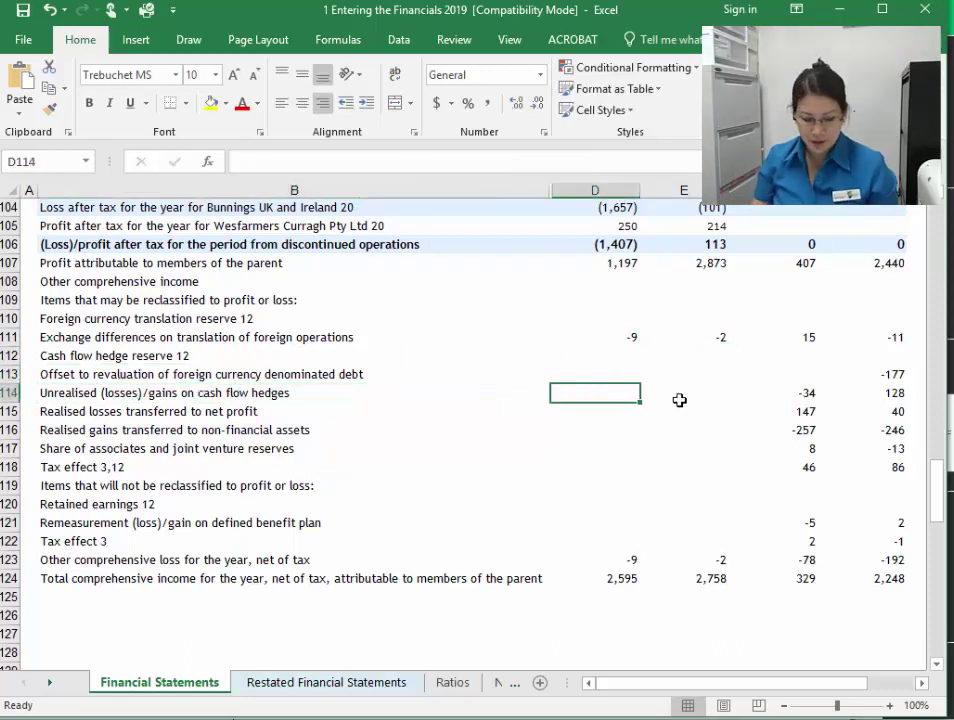
text(96)
click(679, 400)
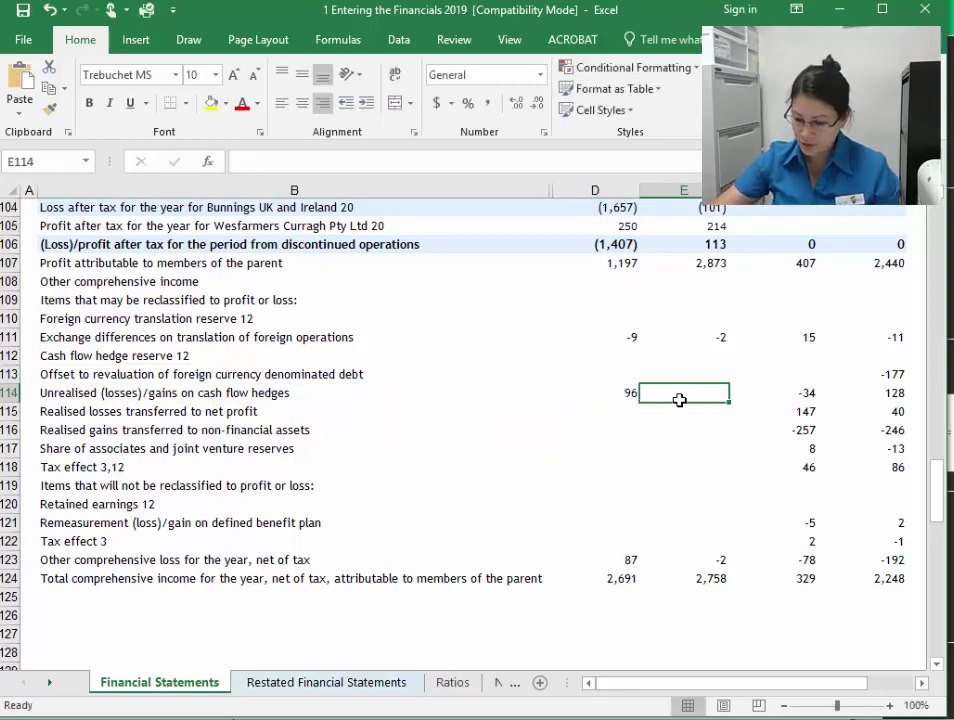
text(-136)
key(Return)
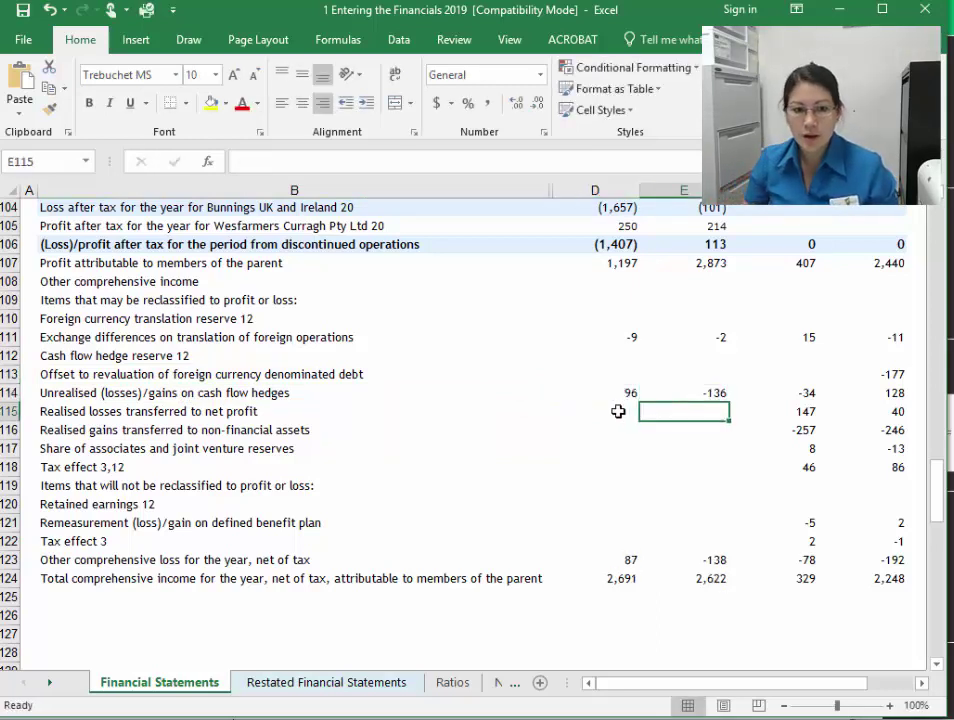
Step: Fill in realised losses transferred to net profit in row 115 with 29 for 2018 and 92 for 2017
click(618, 411)
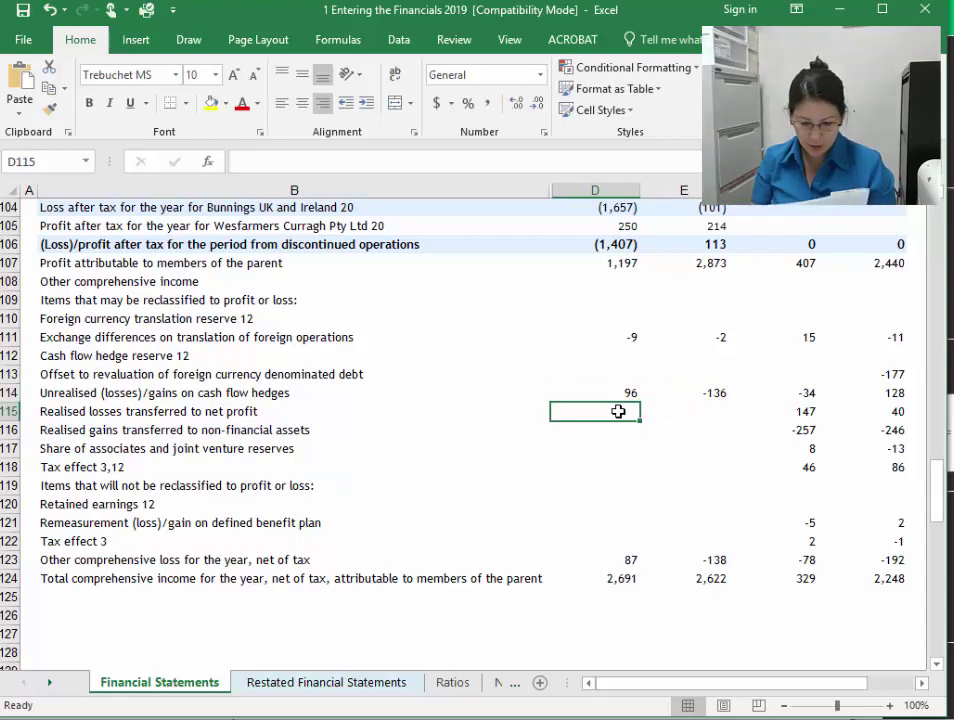
text(29)
key(Right)
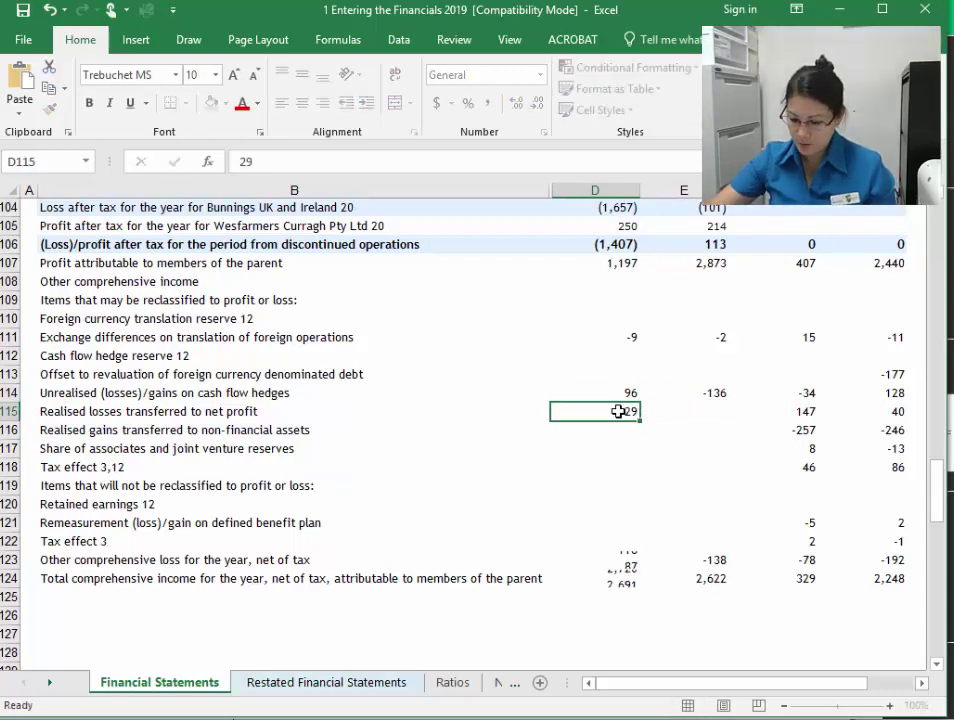
text(92)
key(Return)
Step: Record realised gains transferred to non-financial assets in row 116 as 114 for 2018 and 84 for 2017
click(616, 426)
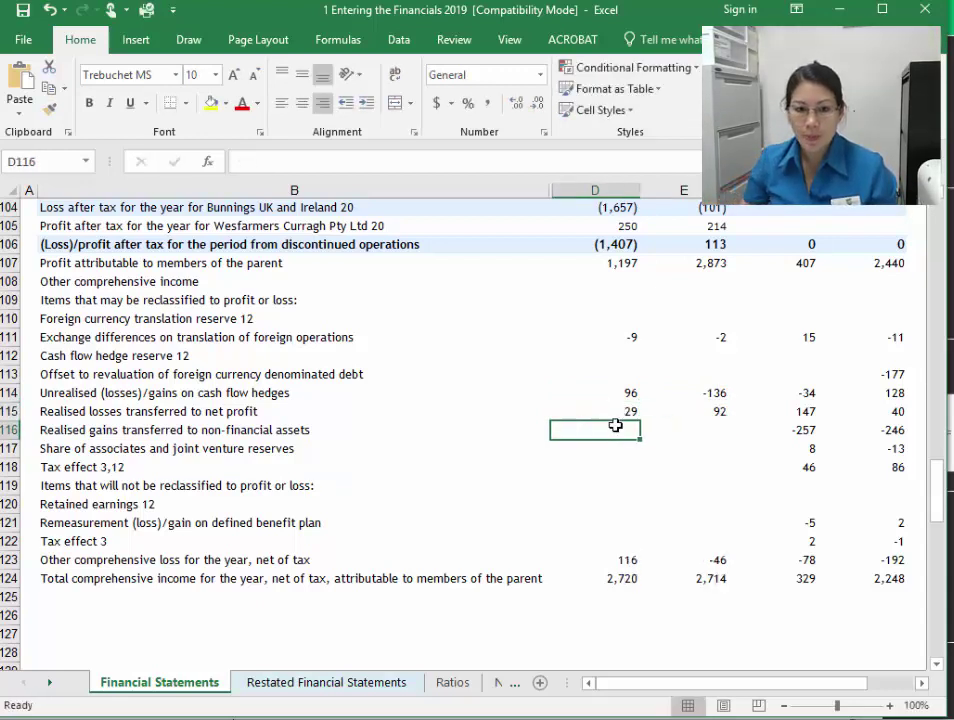
text(114)
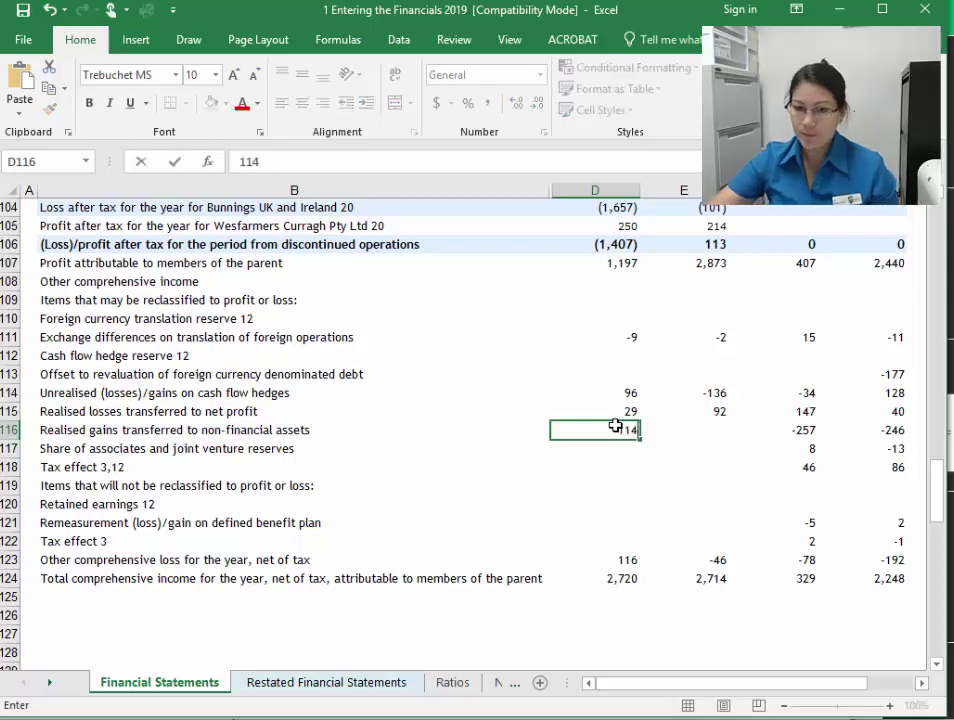
key(Right)
text(84)
key(Return)
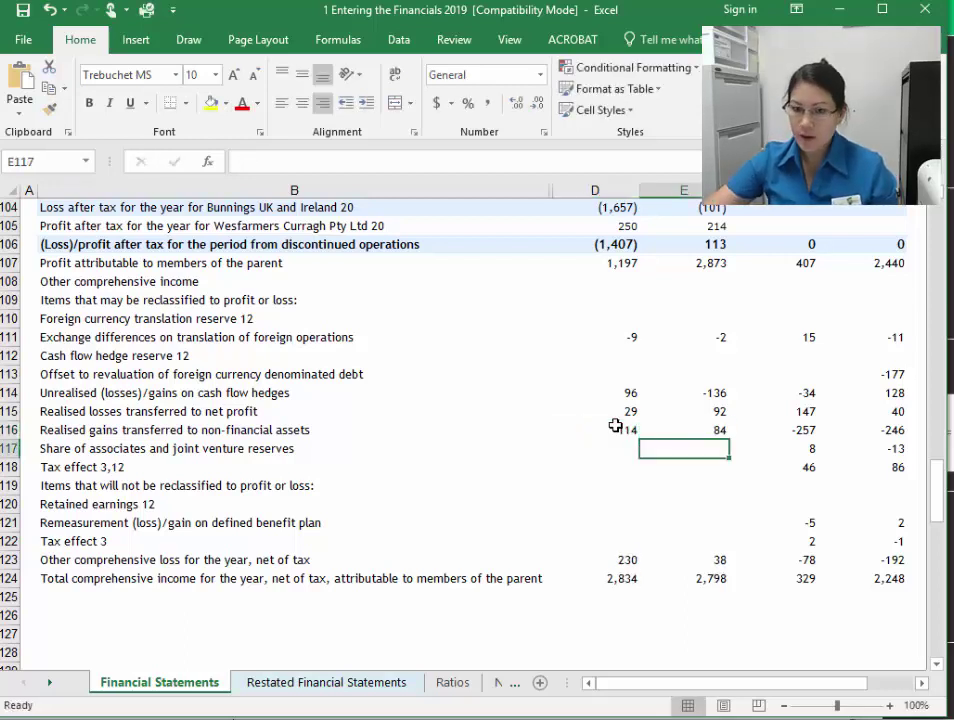
Step: Enter -7 as the 2018 share of associates and joint venture reserves in D117, and tax effects of -72 and -17 in D118 and E118
click(622, 449)
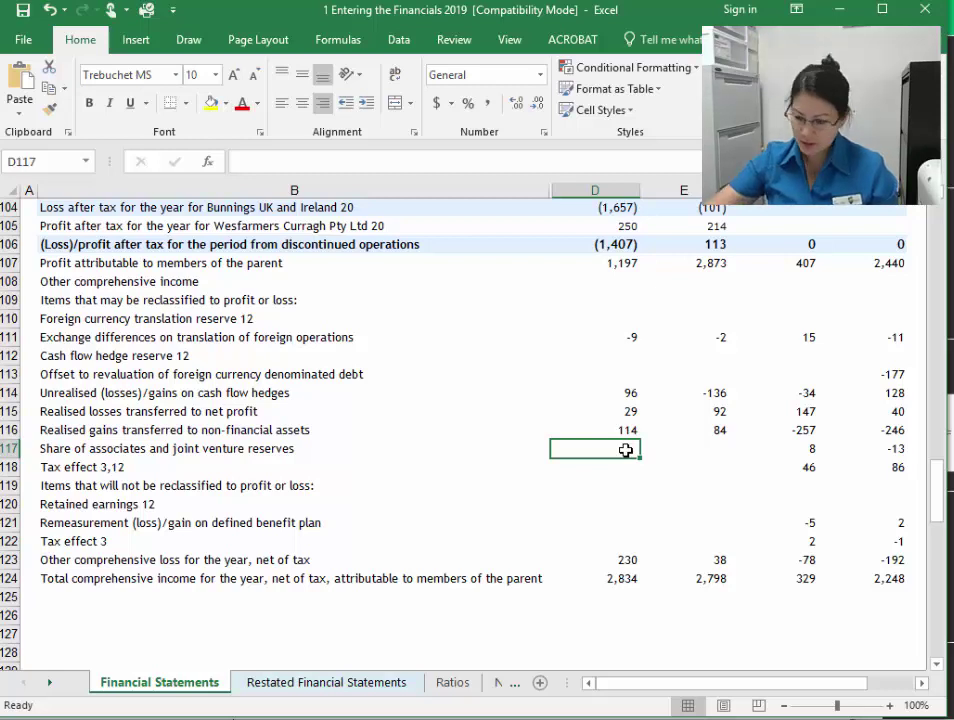
text(-7)
key(Tab)
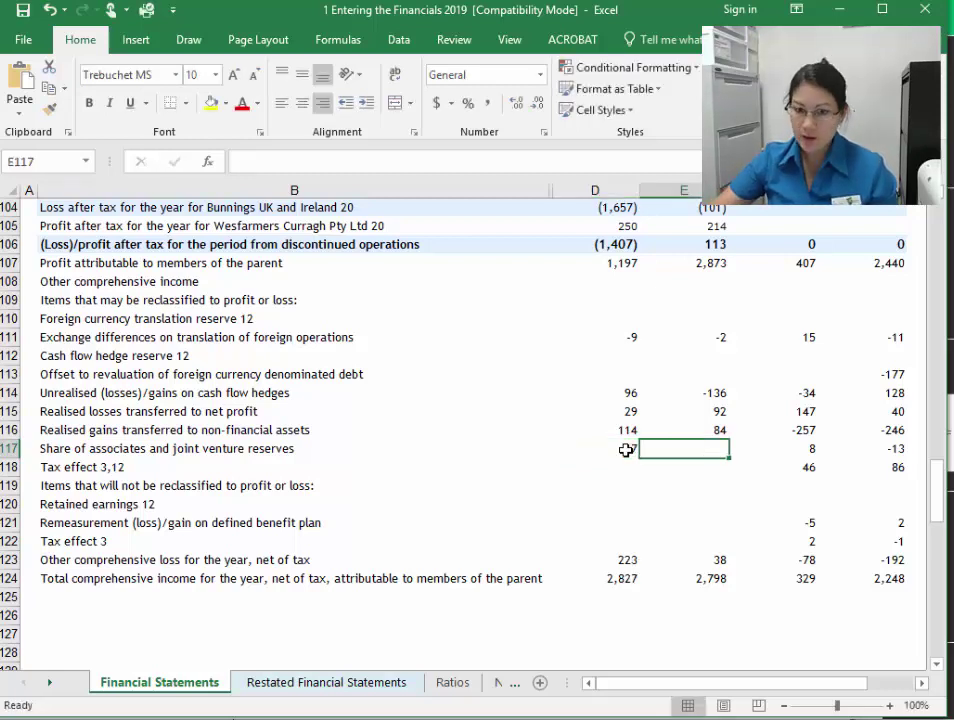
key(Return)
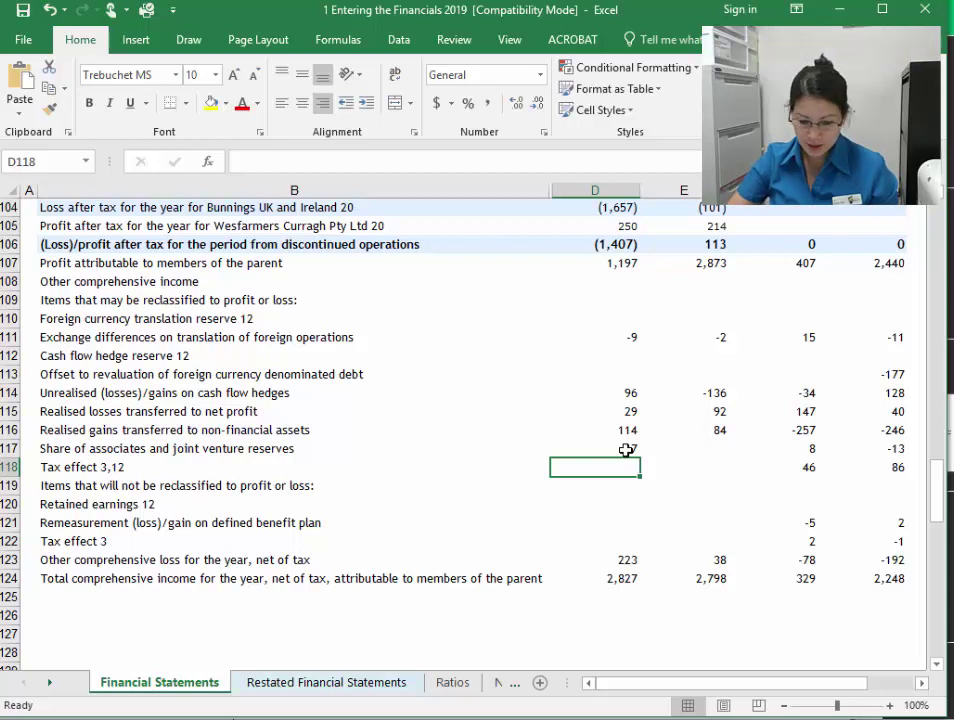
text(-72)
key(Right)
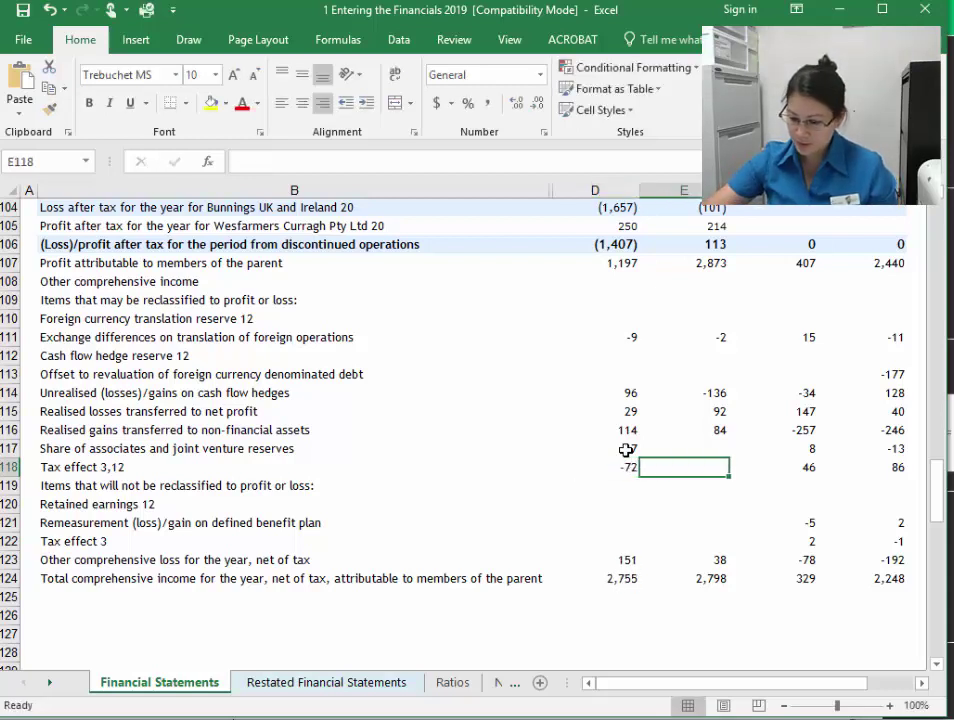
text(-17)
key(Return)
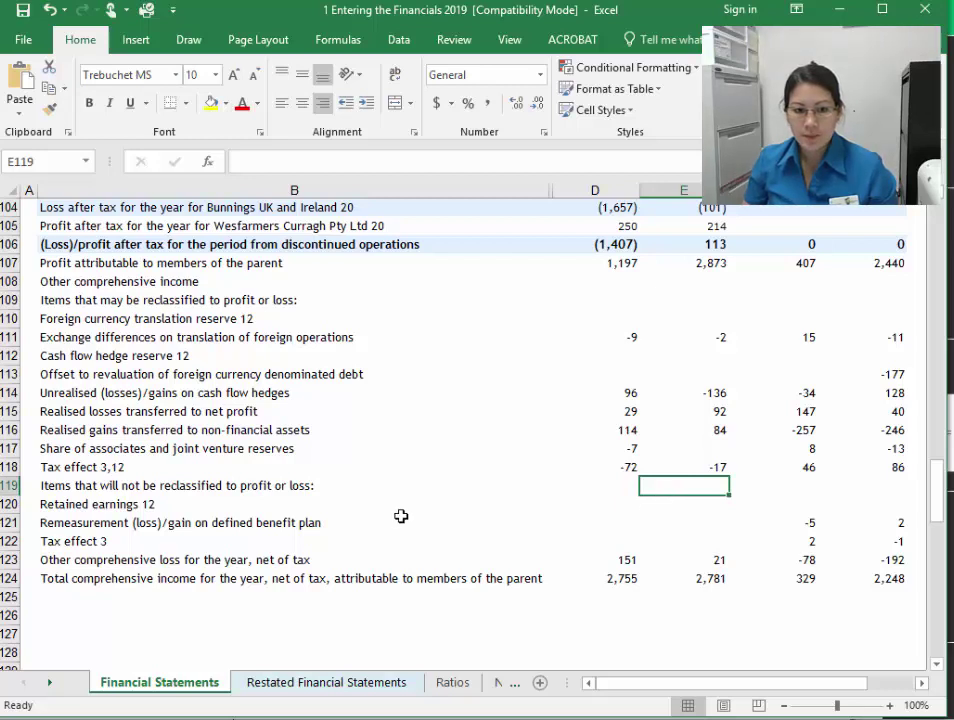
Step: Enter the remeasurement (loss)/gain on defined benefit plan in row 121: -1 for 2018 and -5 for 2017
click(619, 504)
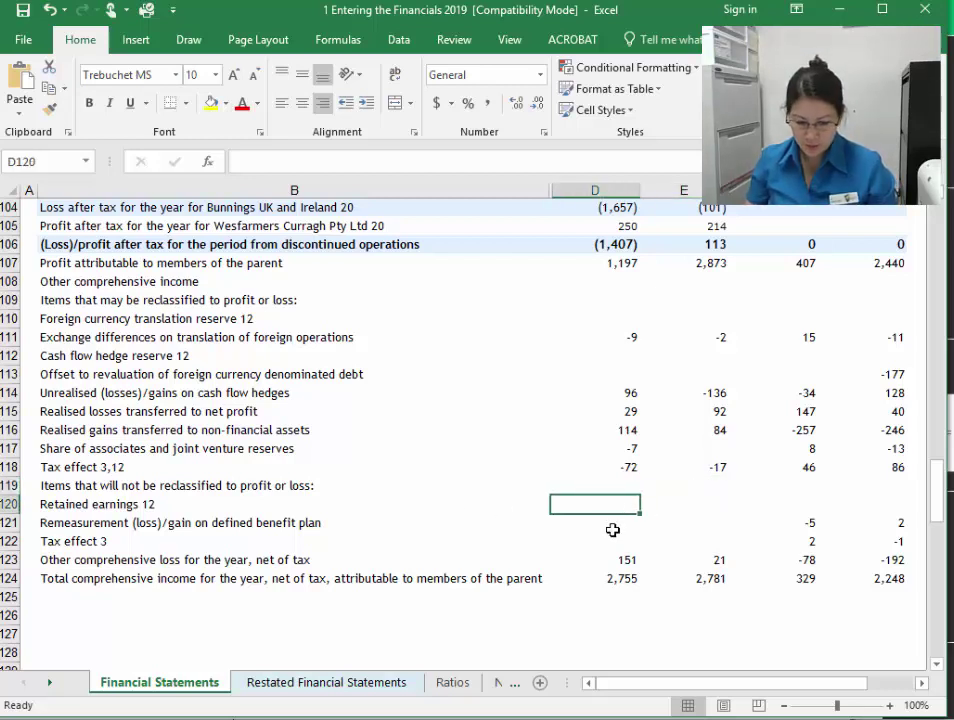
click(637, 522)
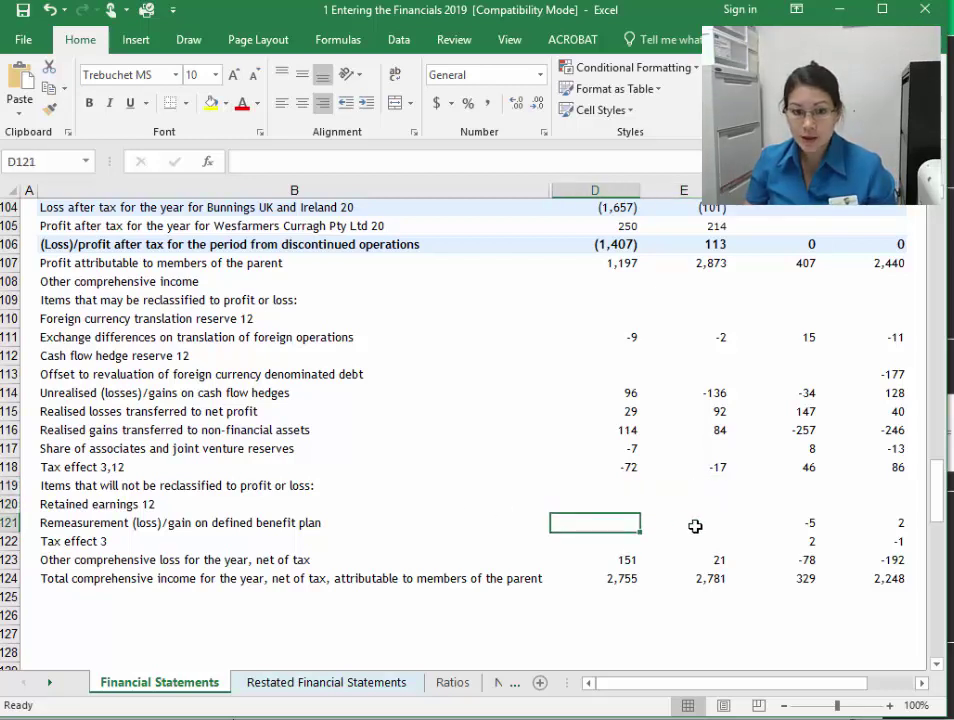
text(-1)
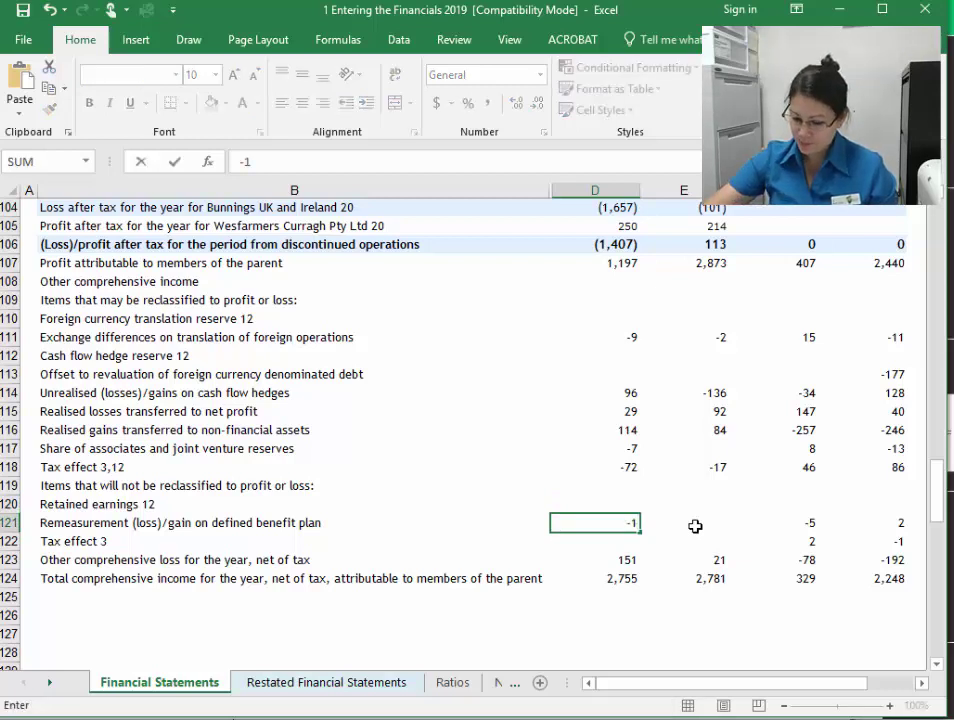
click(695, 526)
text(-5)
key(Return)
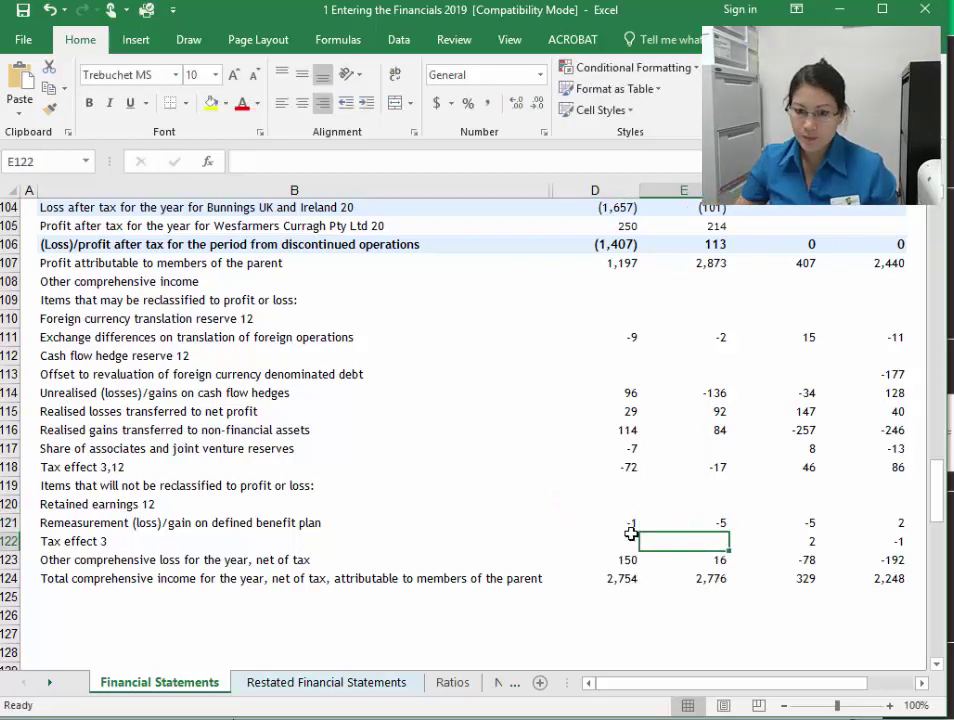
Step: Enter 2 as the 2017 tax effect on retained earnings in E122
text(2)
key(Return)
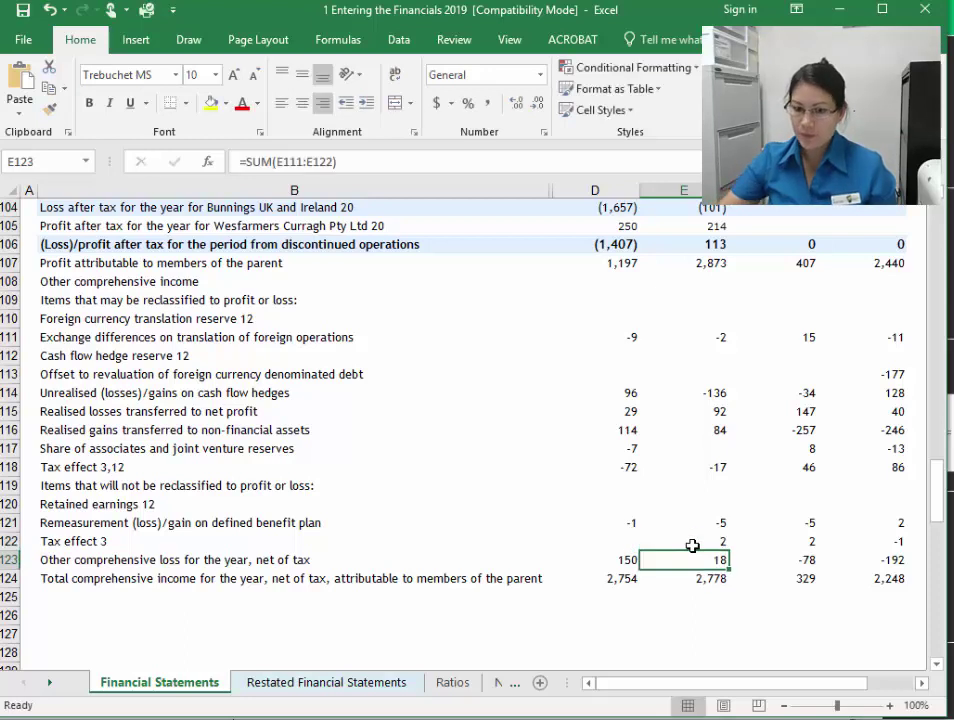
key(Left)
key(Up)
Step: Check the other comprehensive income and total comprehensive income formulas in rows 123 and 124, tracing which profit row E124 refers to
click(733, 560)
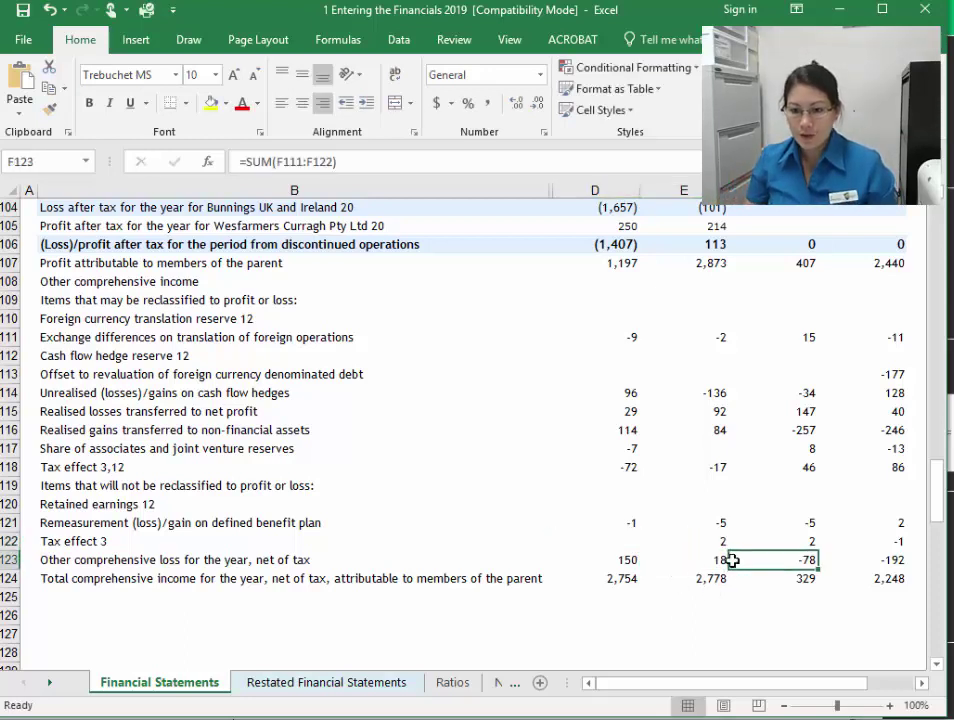
click(675, 562)
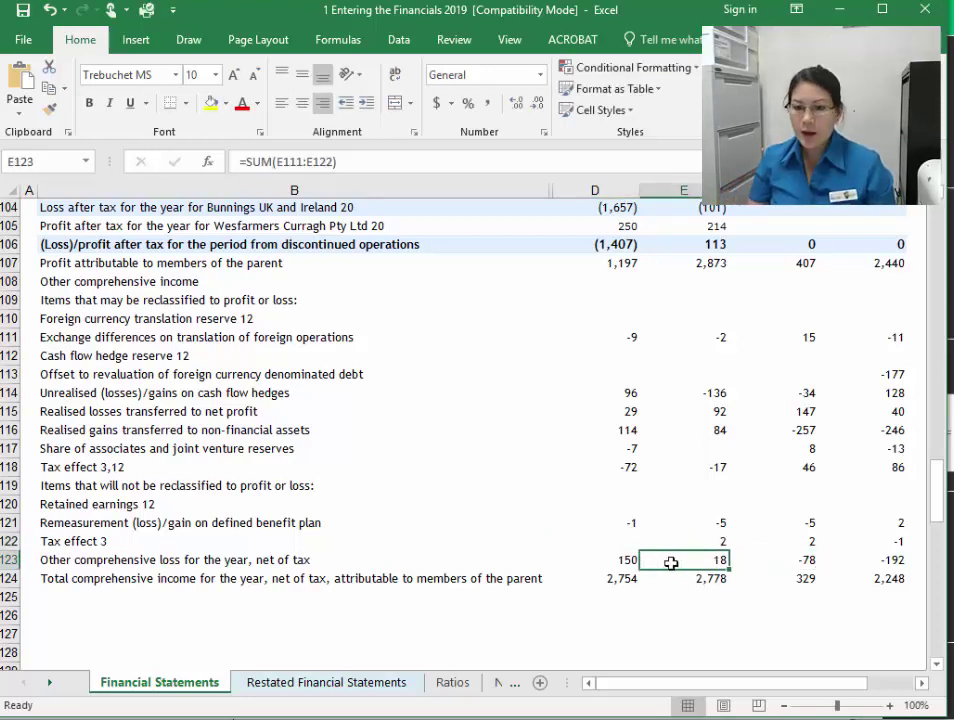
click(608, 562)
click(630, 580)
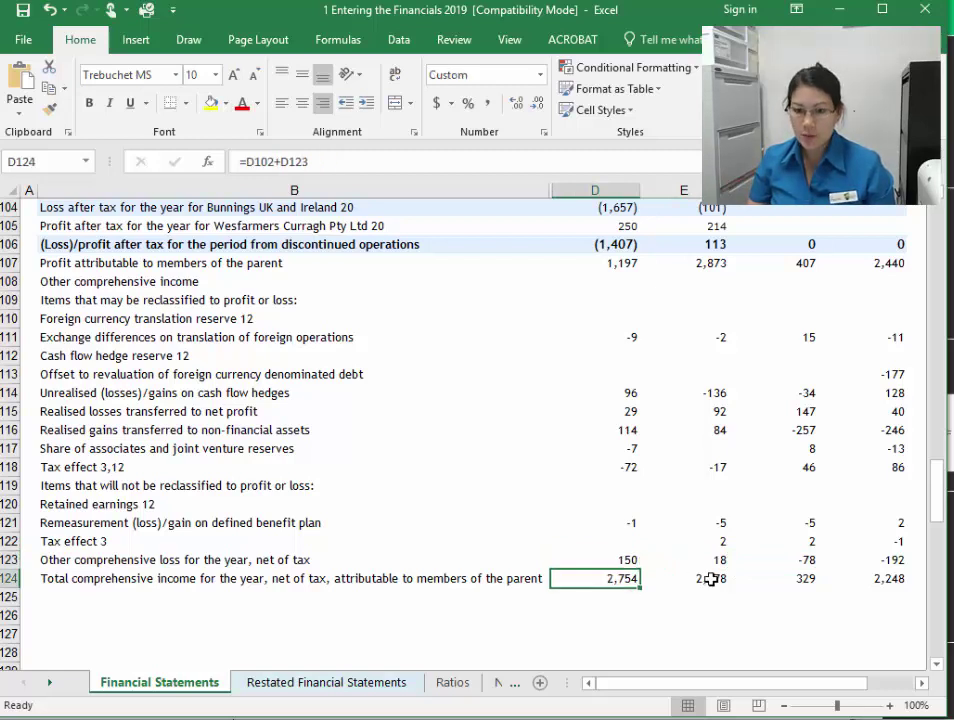
click(654, 578)
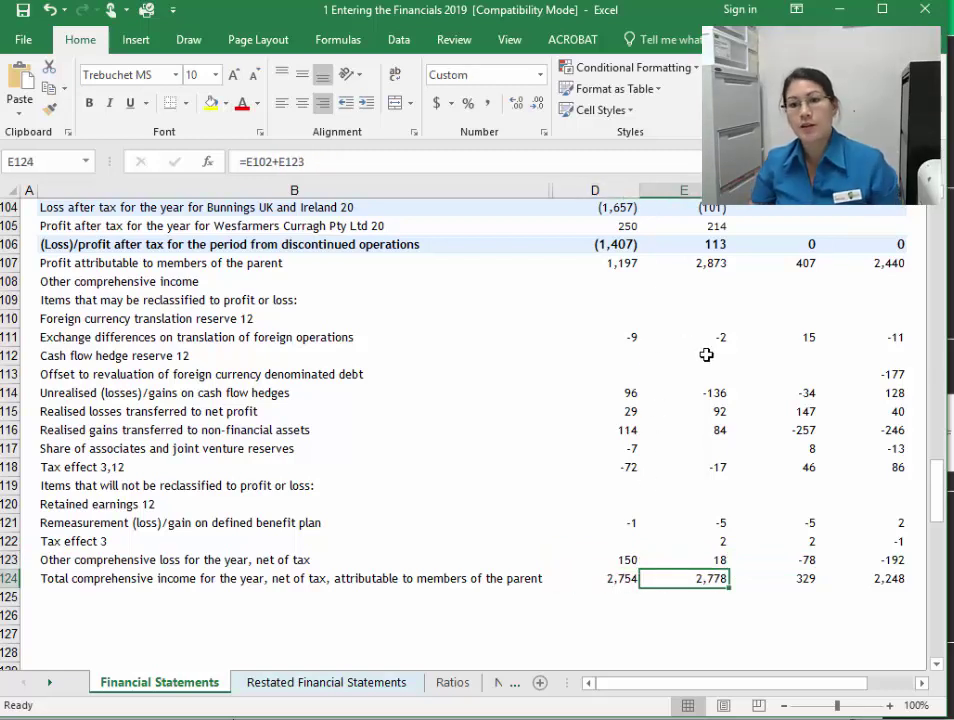
drag(608, 265, 690, 264)
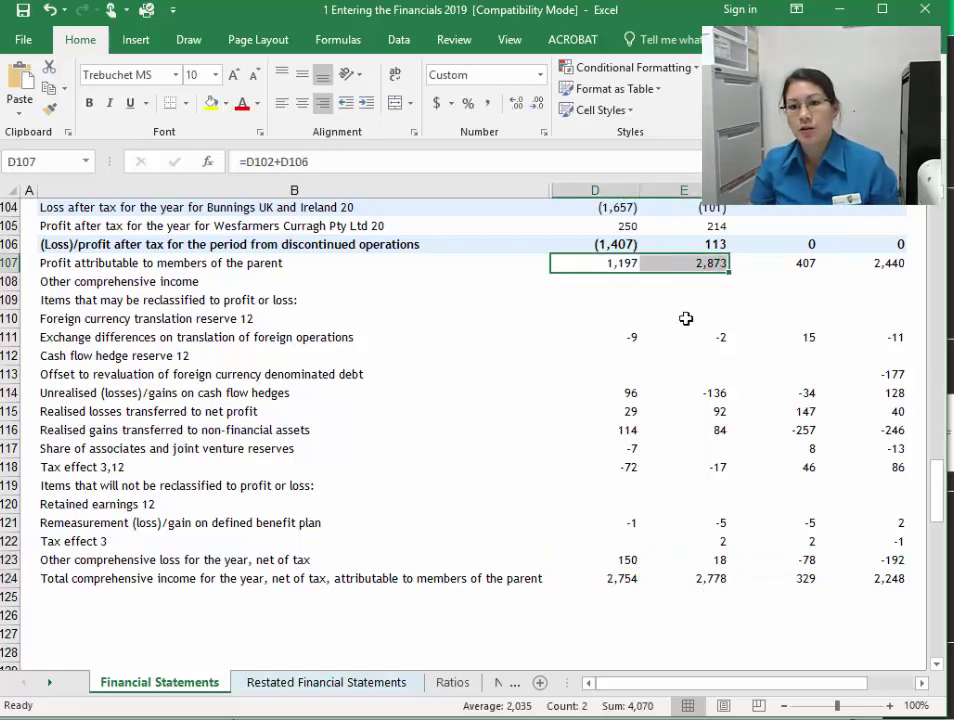
click(705, 579)
click(334, 166)
scroll(494, 241, up, 2)
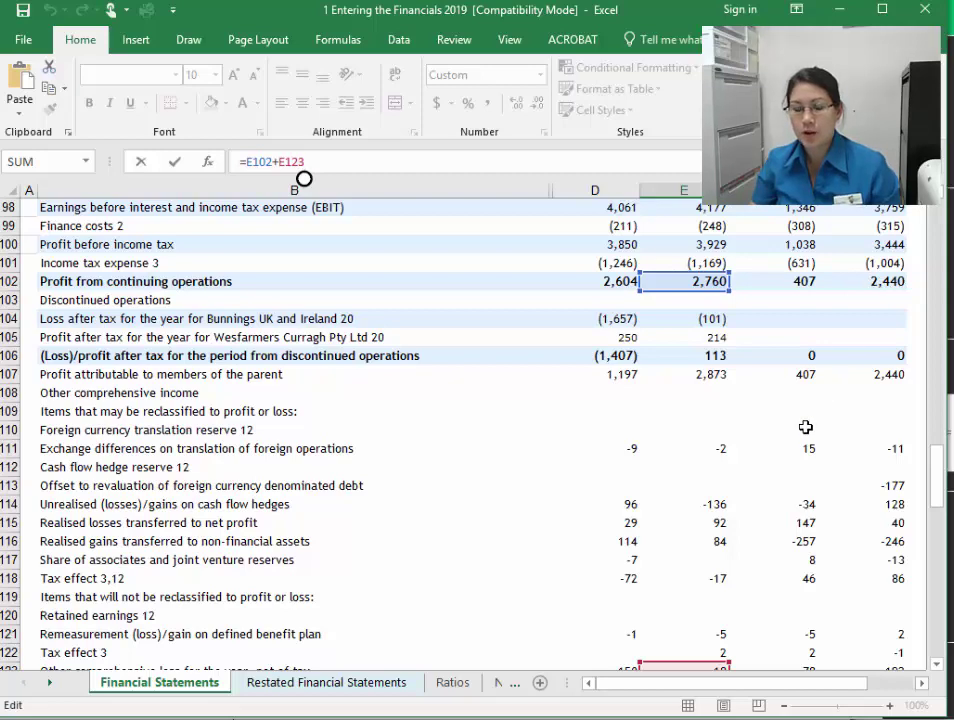
key(Return)
scroll(731, 473, down, 3)
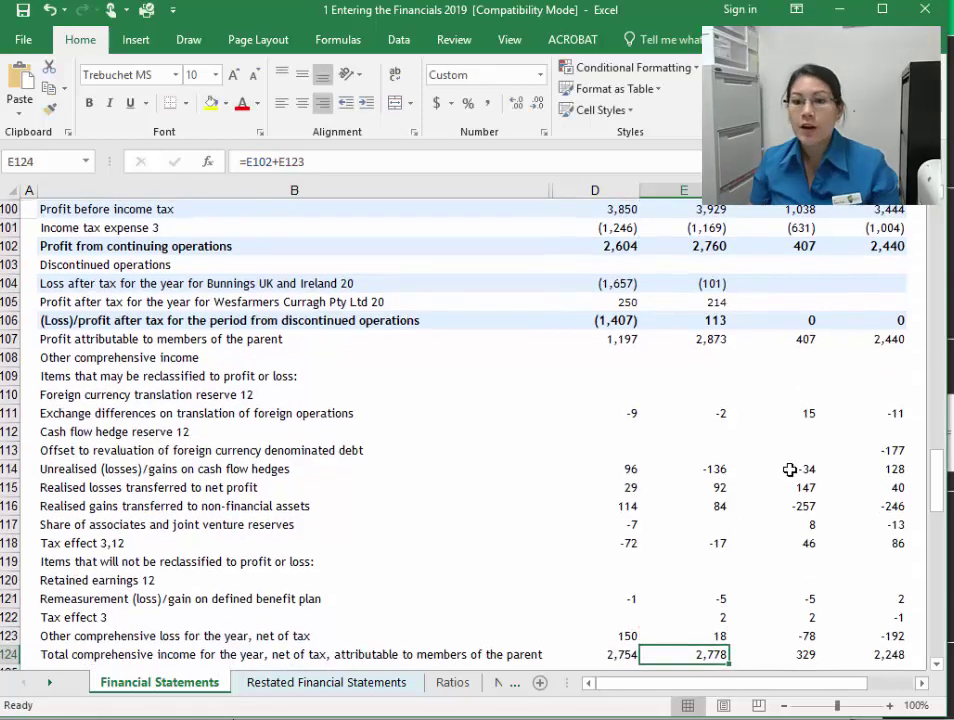
Step: Change the 2015 total comprehensive income formula in G124 to =G107+G123 so it uses profit attributable to members of the parent
click(860, 540)
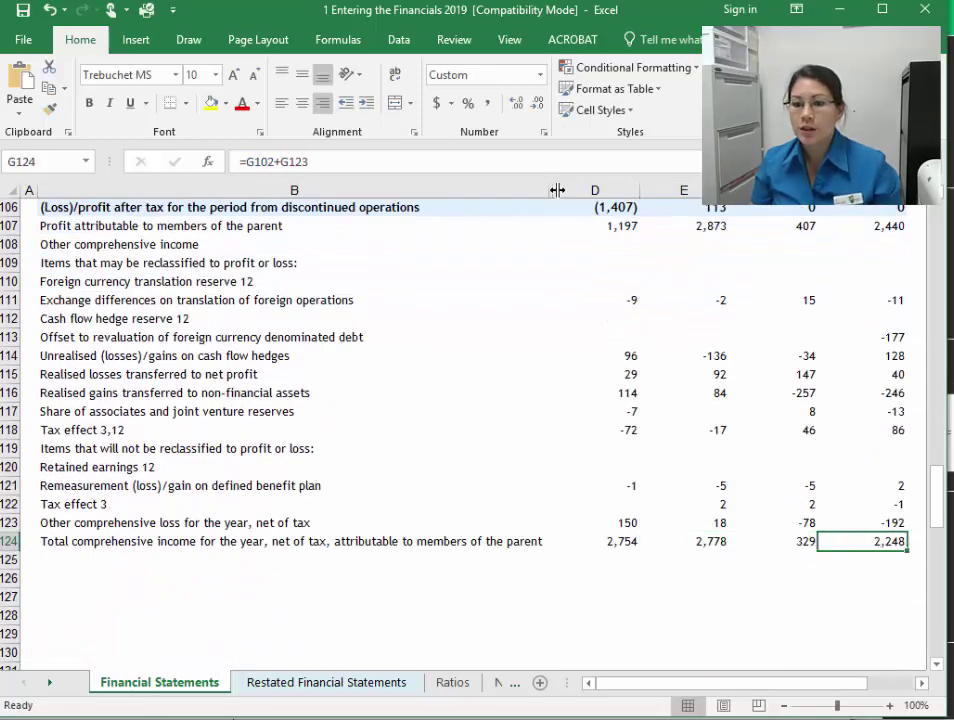
click(322, 161)
scroll(940, 517, up, 7)
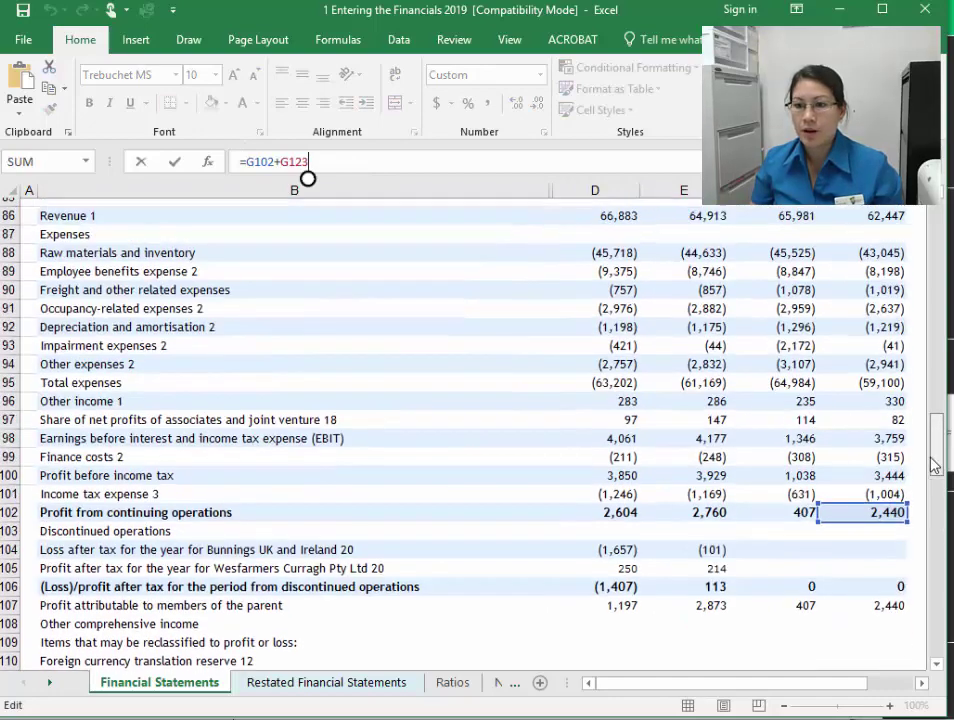
drag(852, 512, 852, 605)
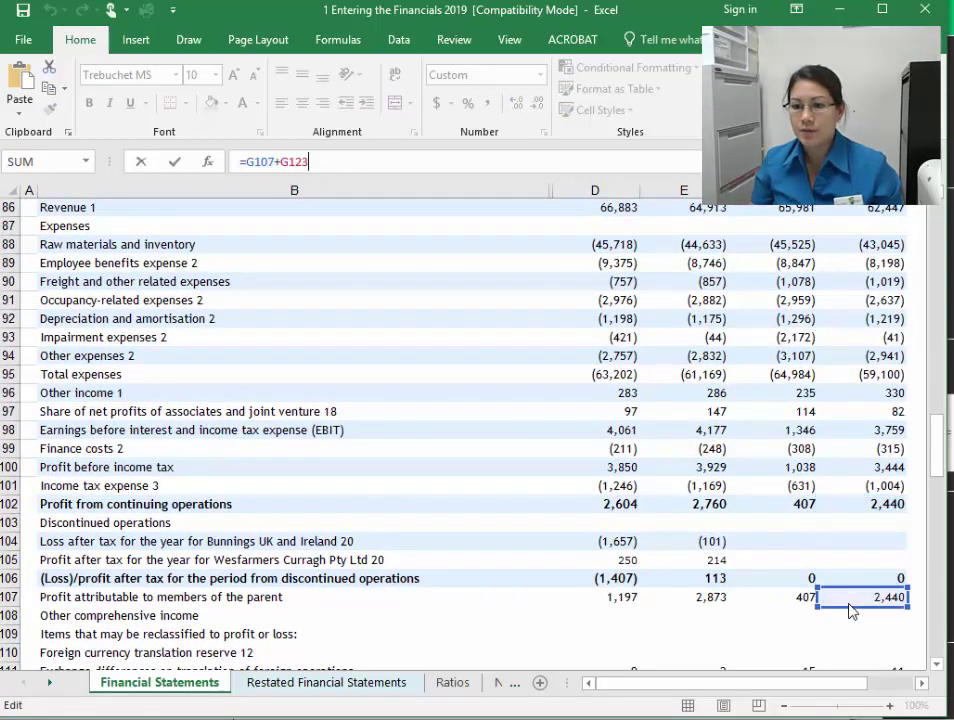
key(Return)
scroll(853, 507, down, 3)
Step: Copy the corrected total comprehensive income formula from G124 across to D124 for 2016, 2017 and 2018
click(869, 468)
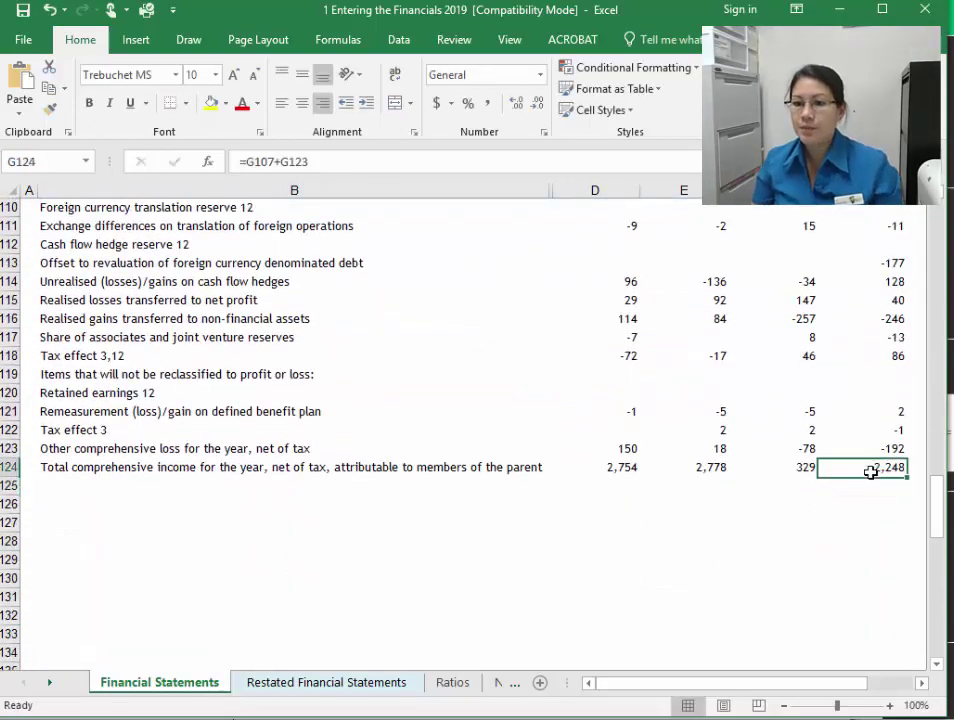
drag(908, 476, 595, 477)
click(593, 477)
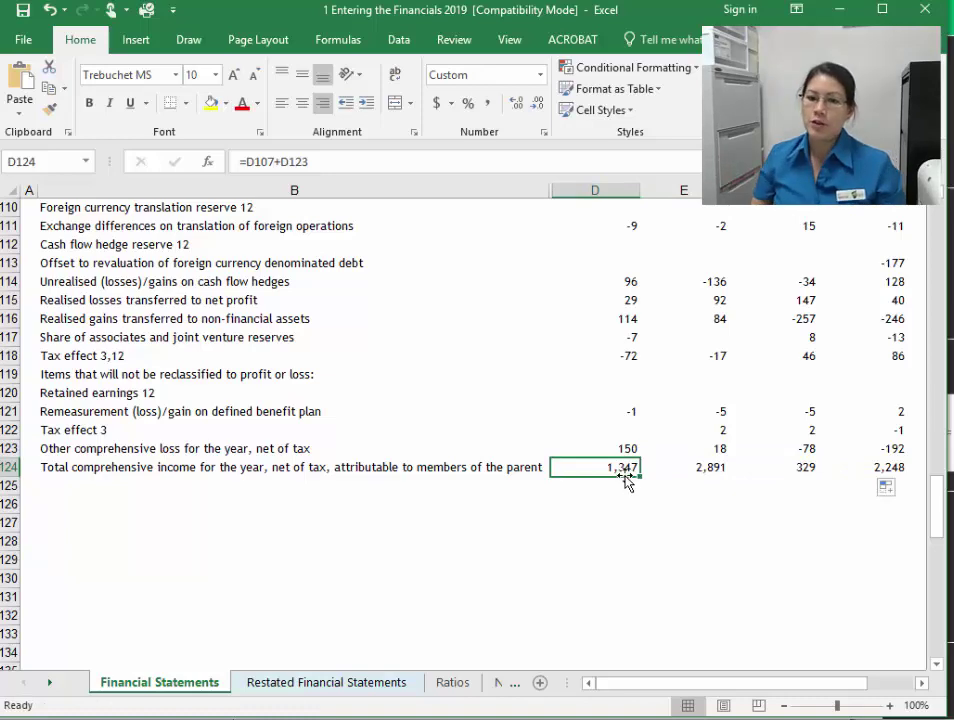
click(700, 468)
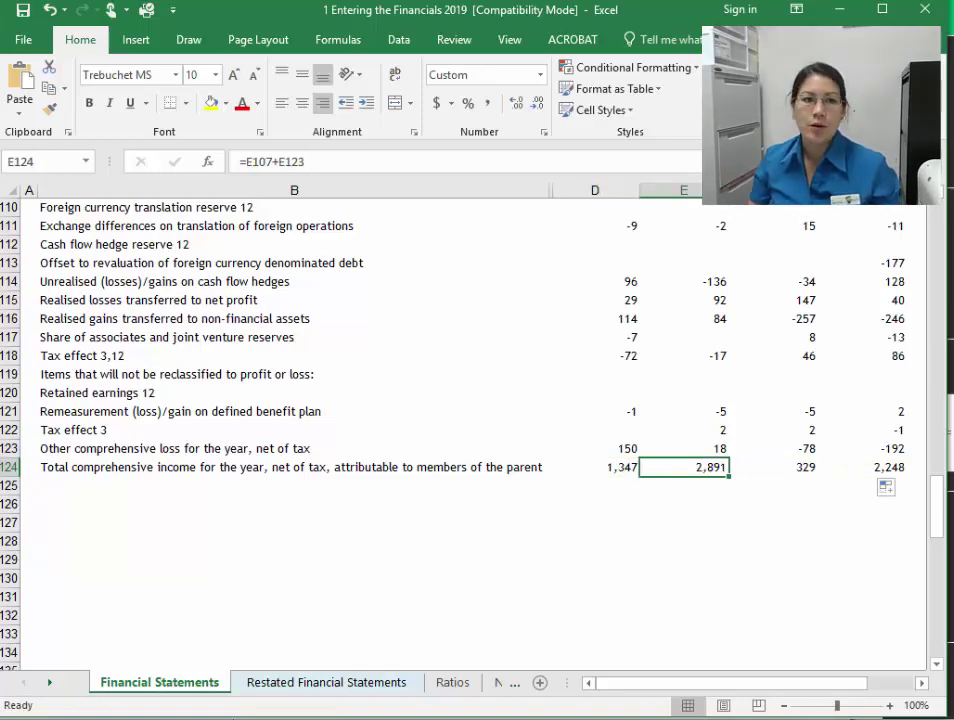
Step: Compare the 2015 to 2018 total comprehensive income figures in row 124 with those in the annual report PDFs
key(alt+Tab)
double_click(708, 571)
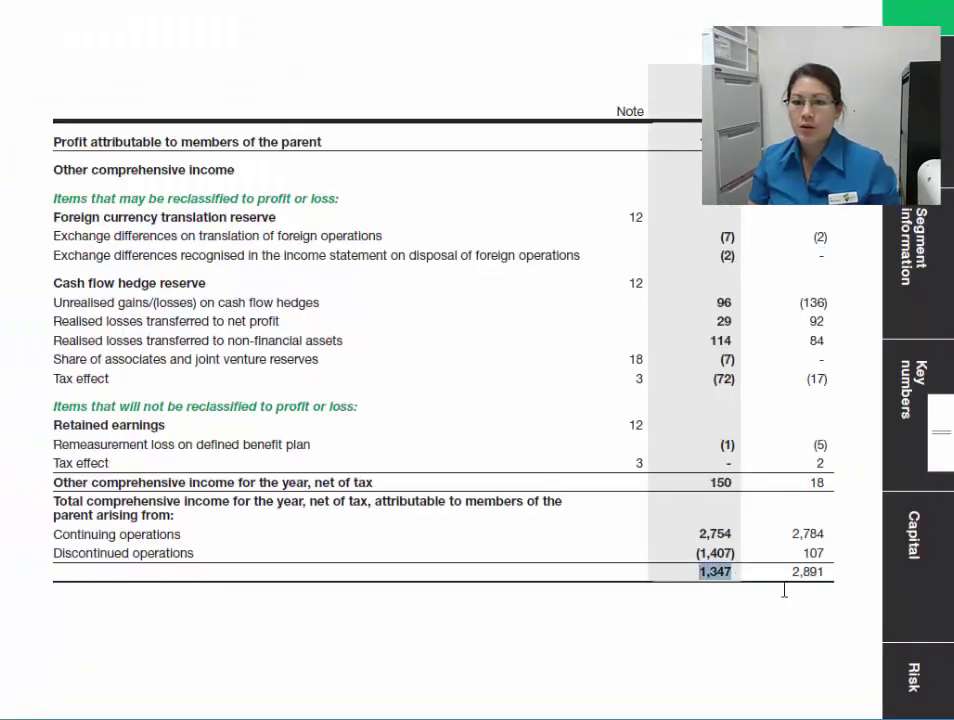
drag(788, 568, 826, 571)
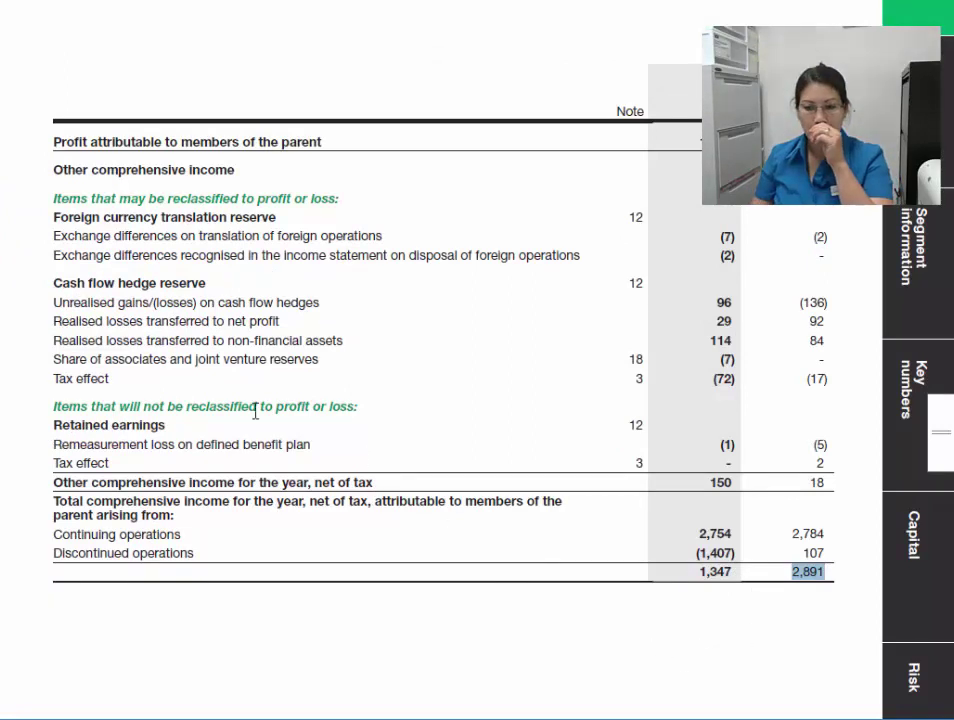
key(Escape)
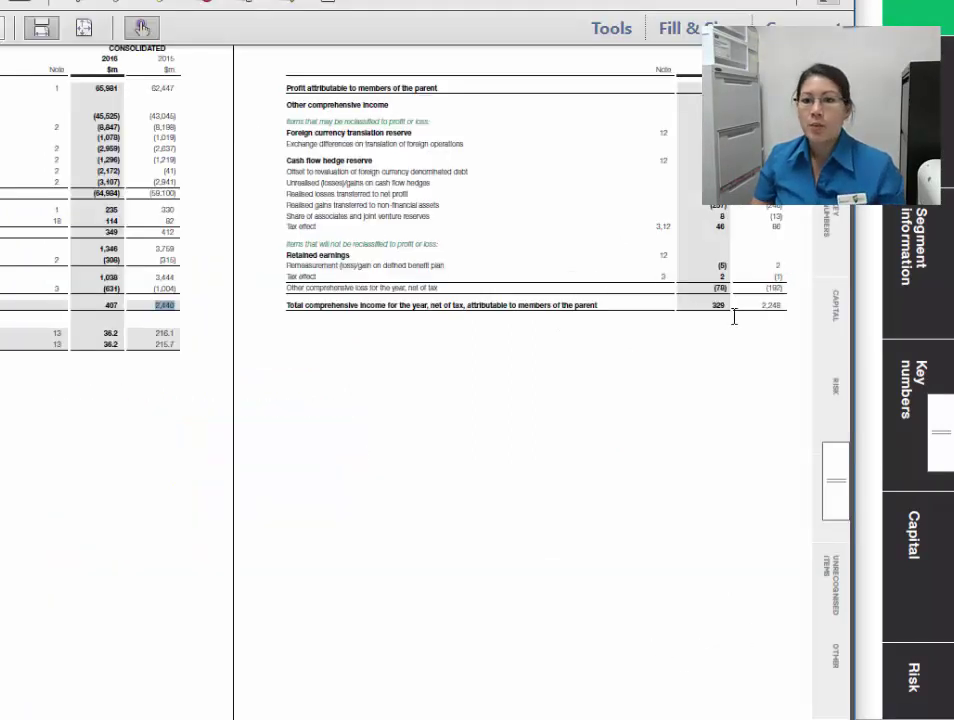
drag(713, 311, 370, 697)
key(alt+Tab)
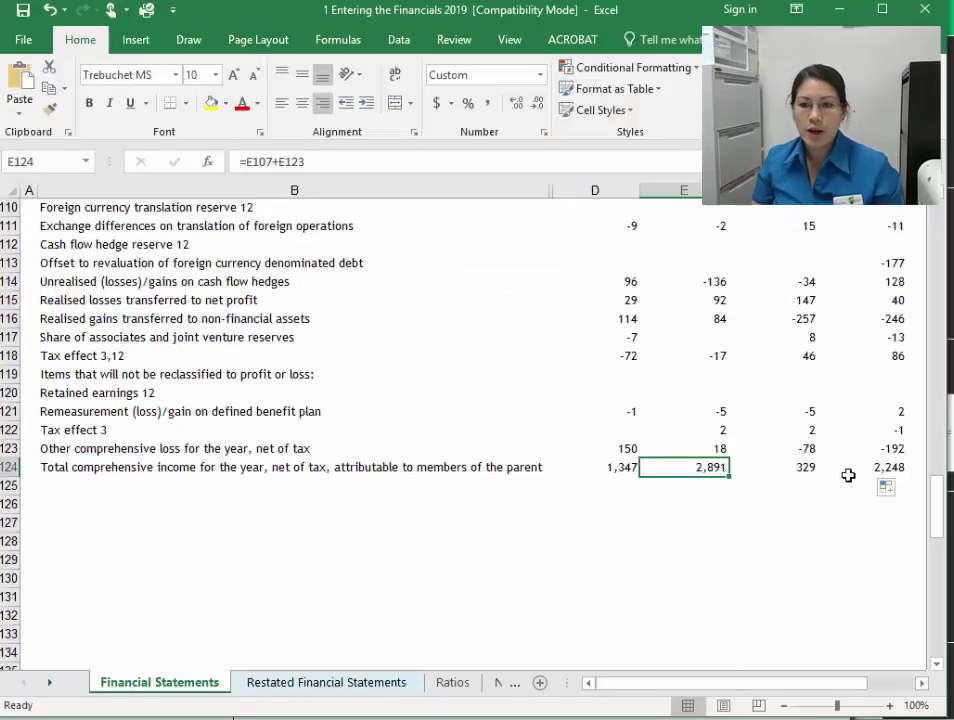
click(794, 470)
click(893, 467)
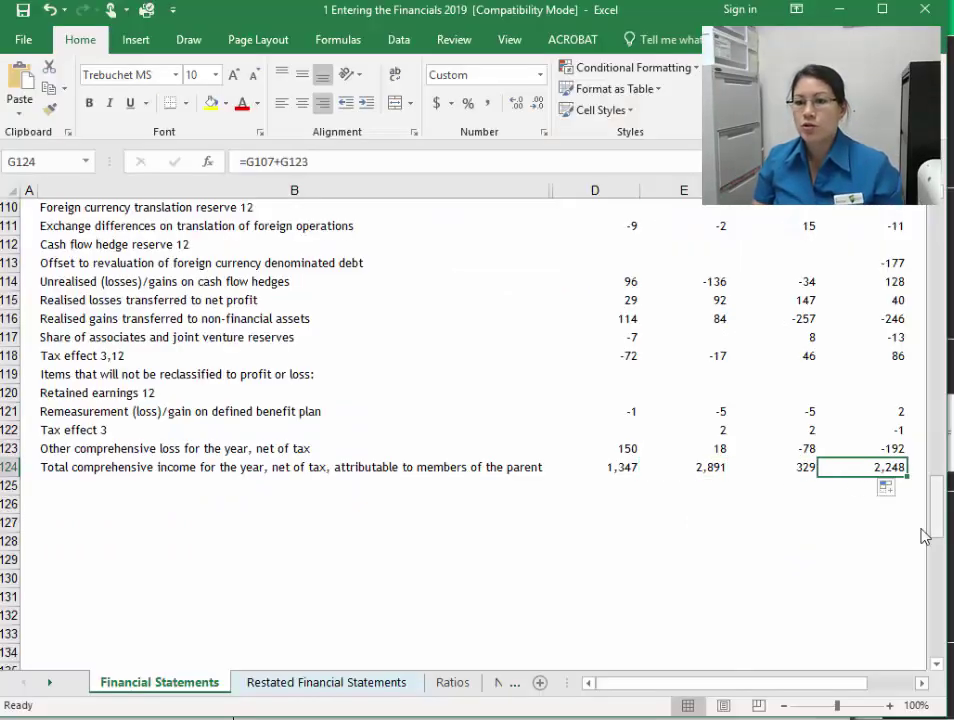
scroll(715, 456, up, 10)
scroll(708, 460, up, 3)
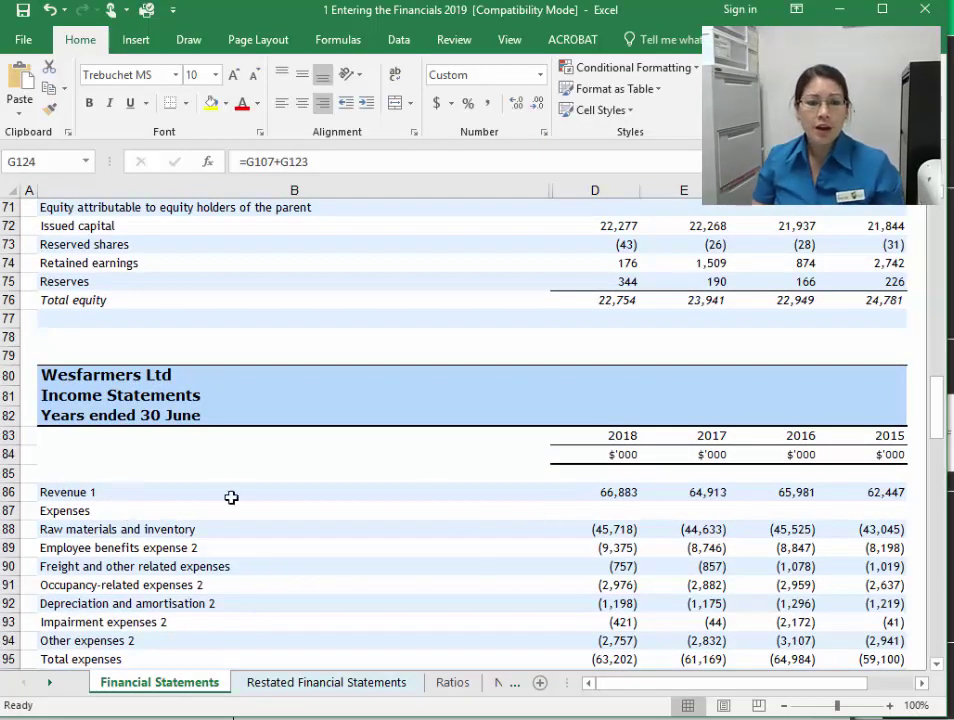
scroll(539, 464, down, 2)
scroll(539, 464, down, 8)
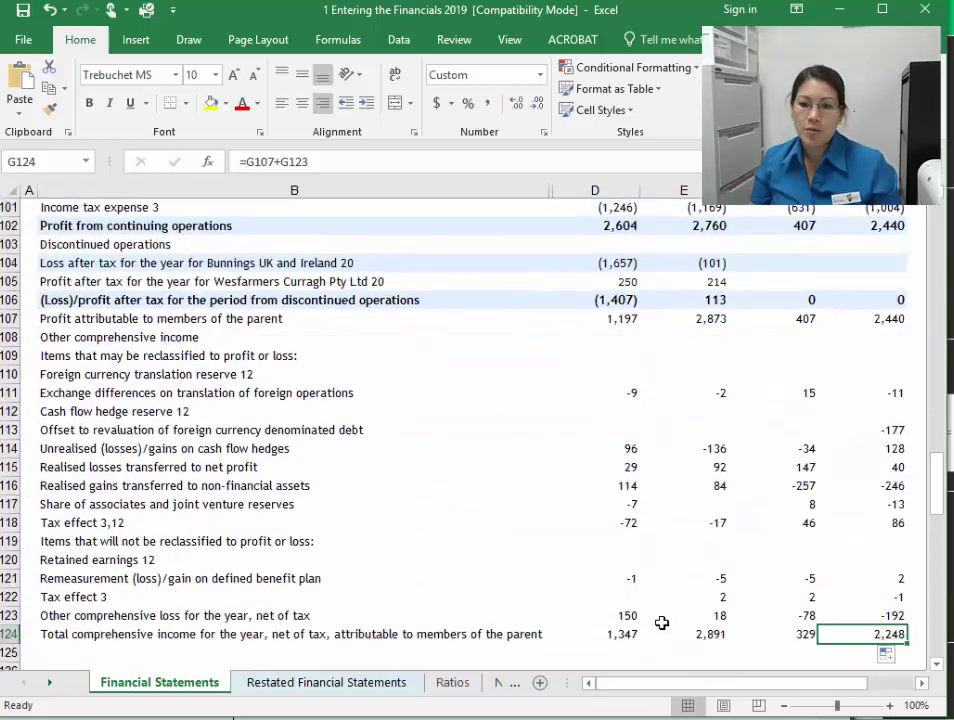
click(632, 633)
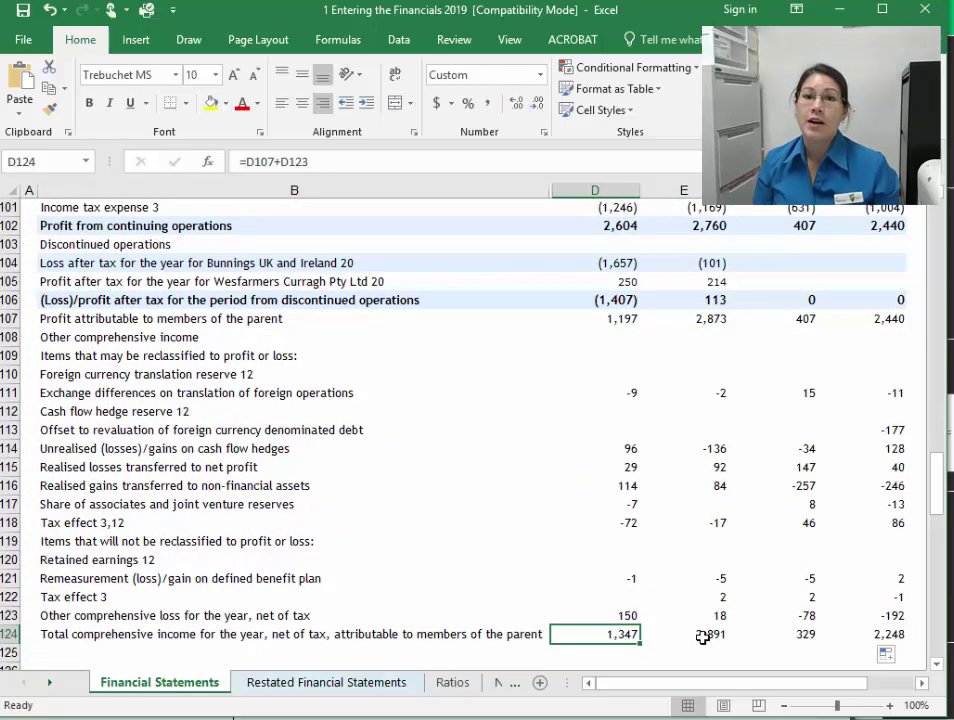
Step: Insert two blank rows between Revenue and Expenses in the income statement
scroll(571, 505, up, 7)
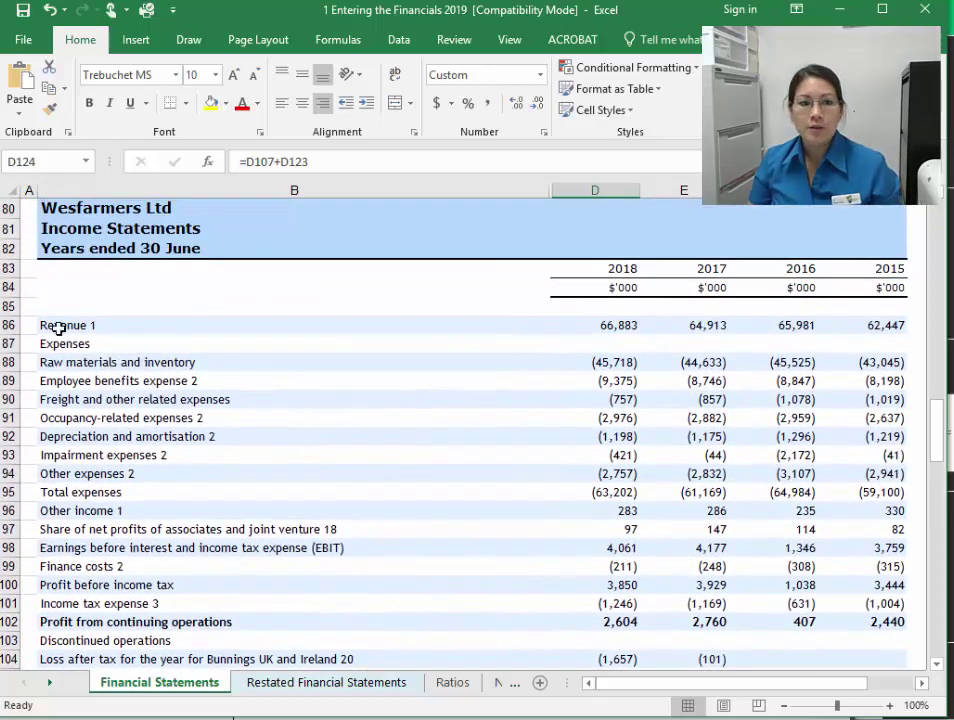
click(50, 320)
click(12, 325)
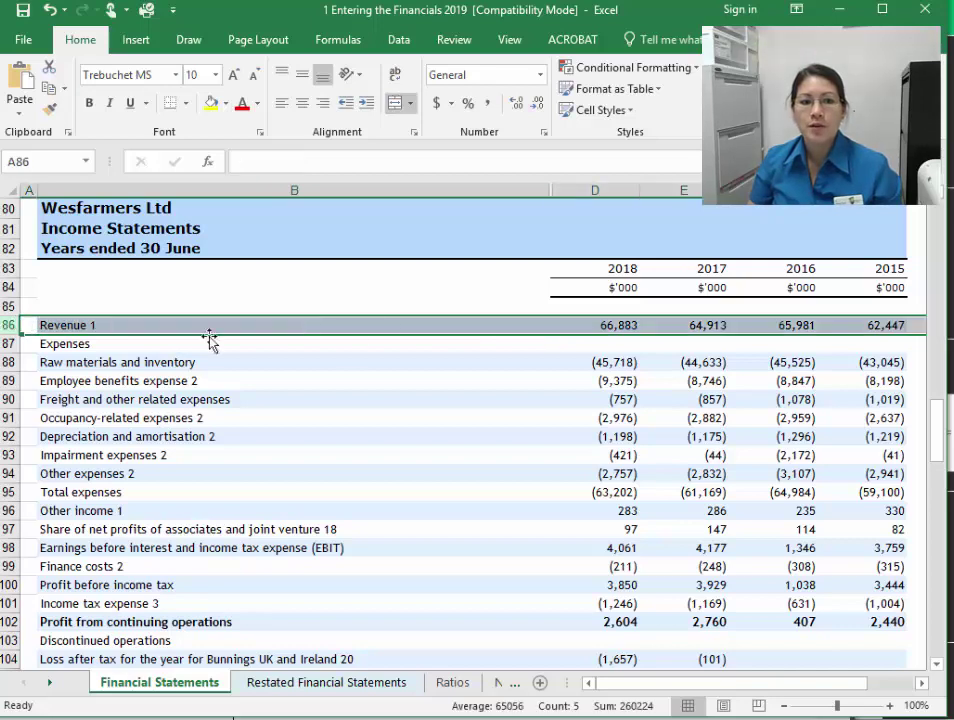
click(12, 344)
right_click(14, 345)
click(60, 473)
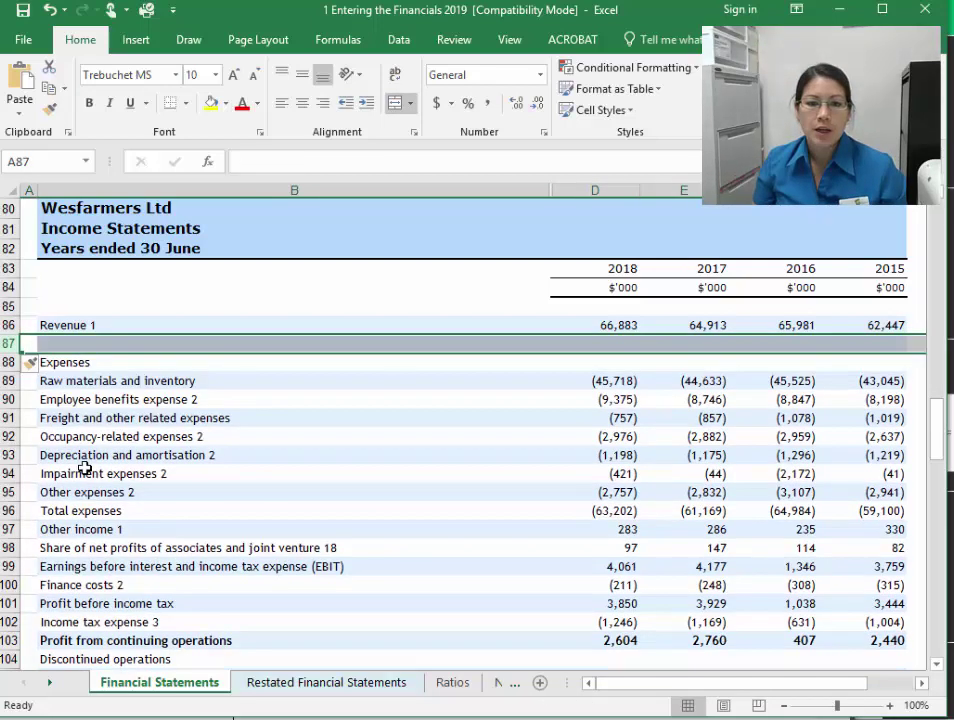
key(F4)
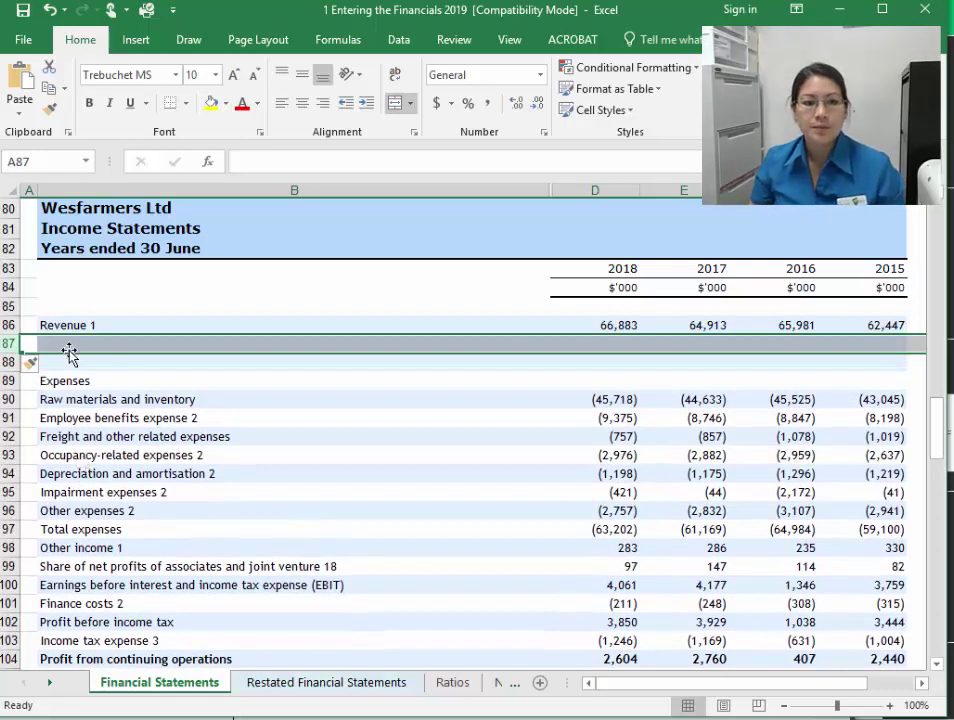
Step: Label the new rows "Finance Income" in B87 and "Total Revenue" in B88, and select the 2018 Finance Income cell
key(Right)
text(Finan)
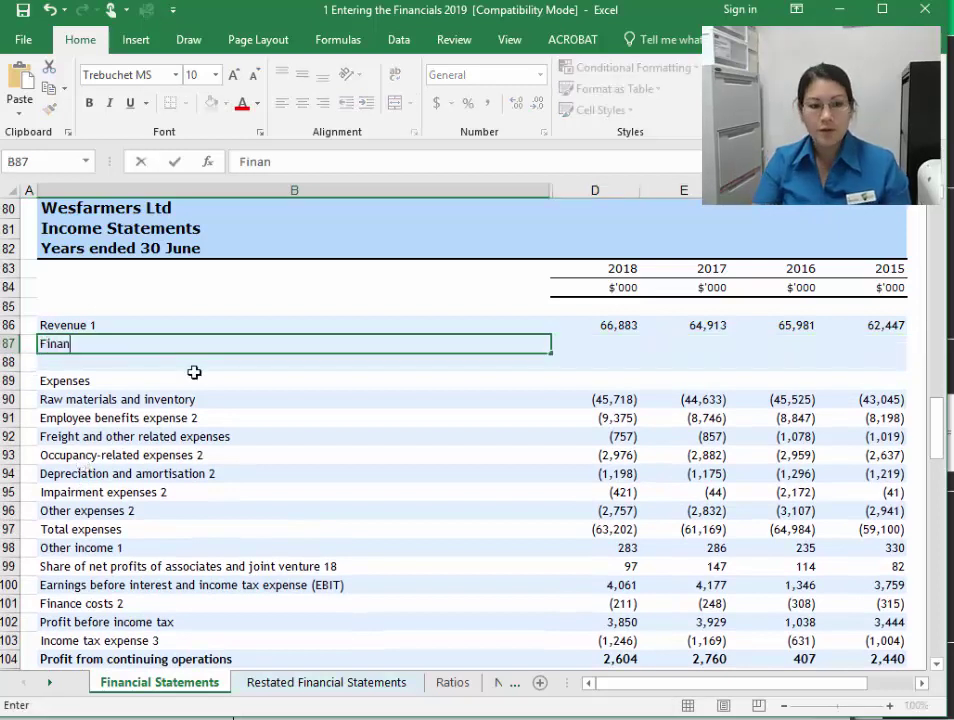
text(ce Income)
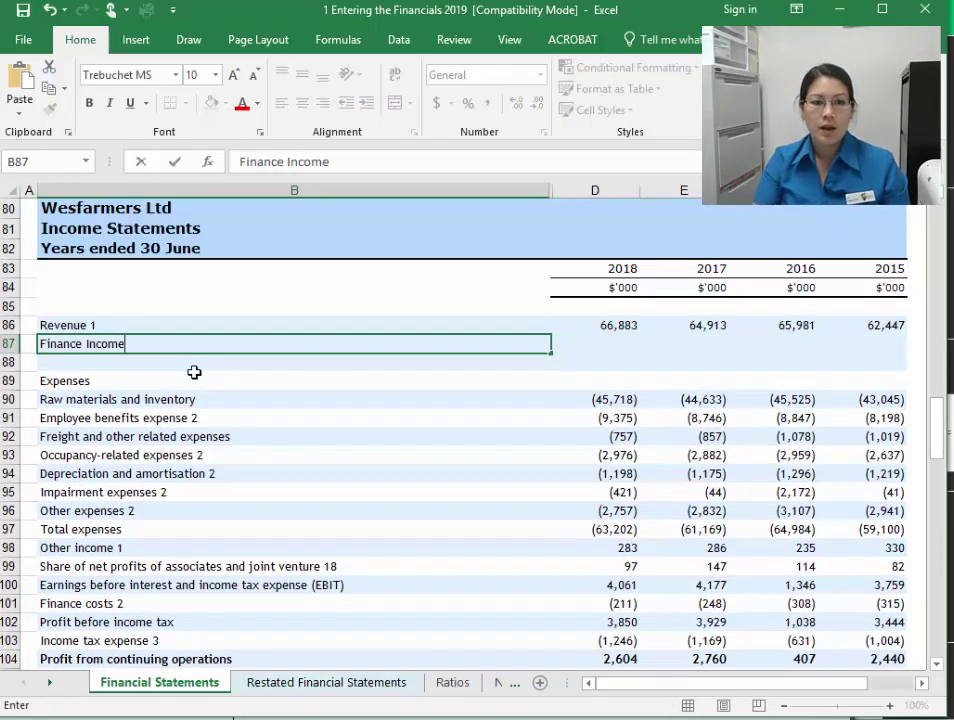
key(Return)
text(Tota)
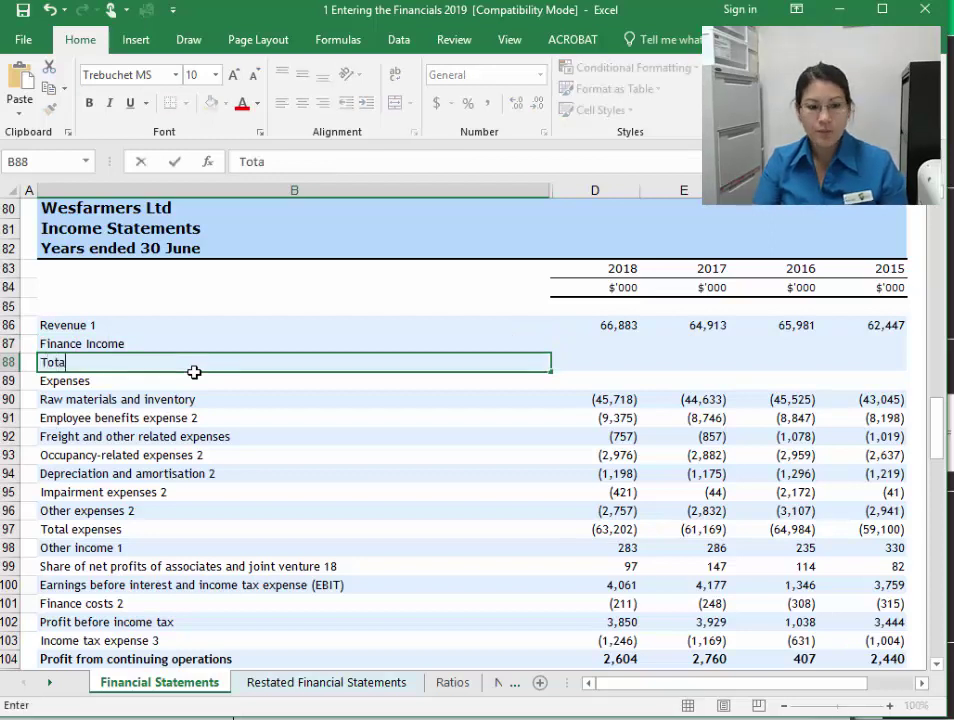
text(l Revenue)
key(Return)
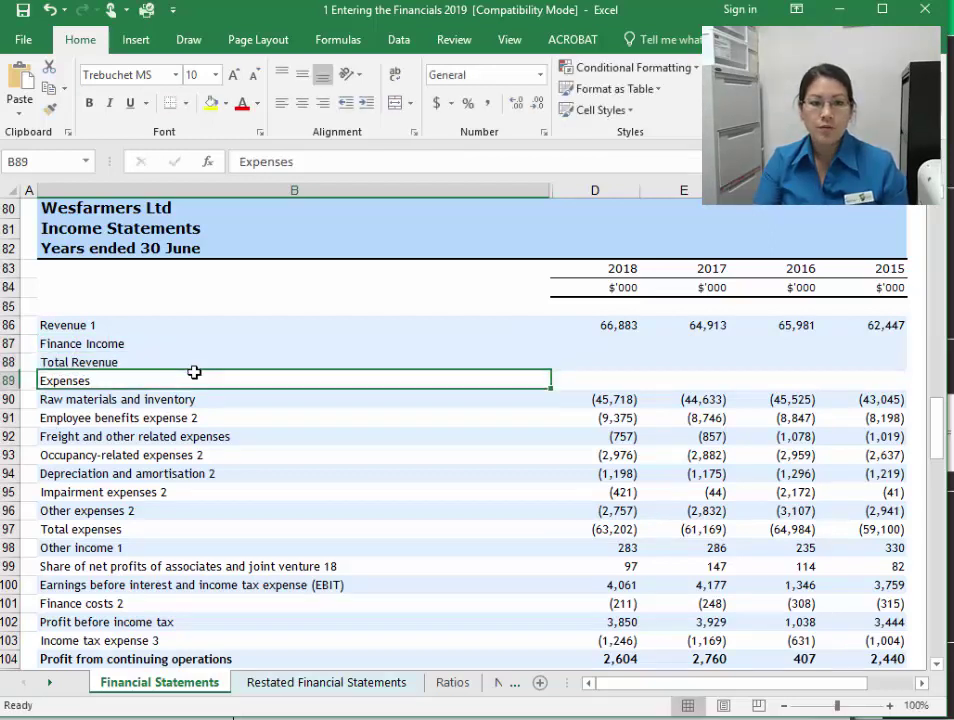
key(Right)
key(Up)
key(Up)
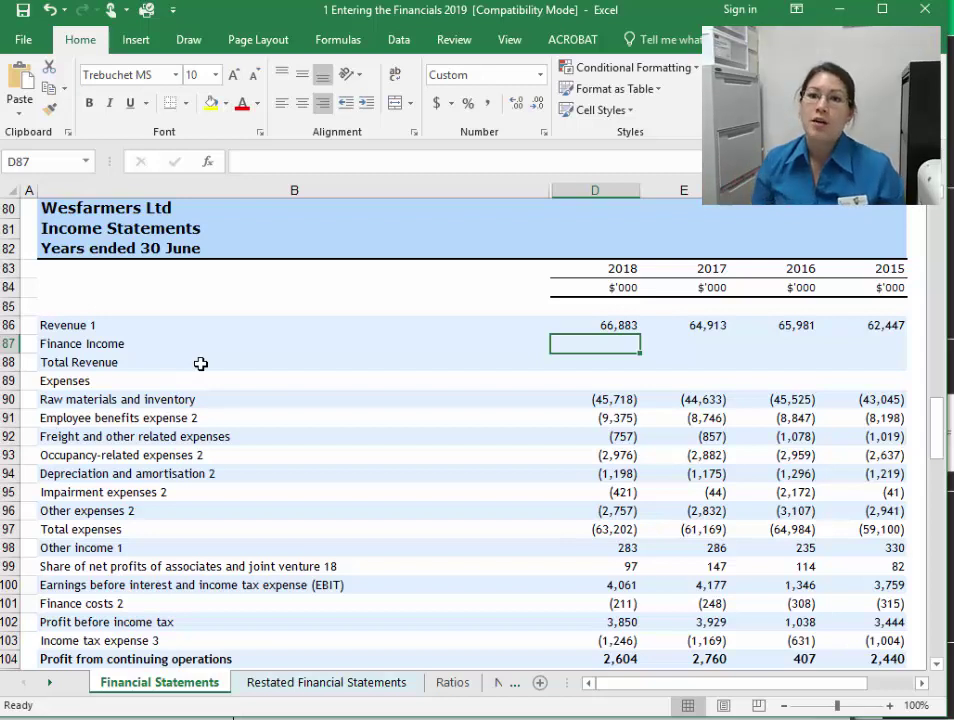
Step: Compare the new Finance Income row 87 with the Finance costs row 101 in the income statement
click(107, 347)
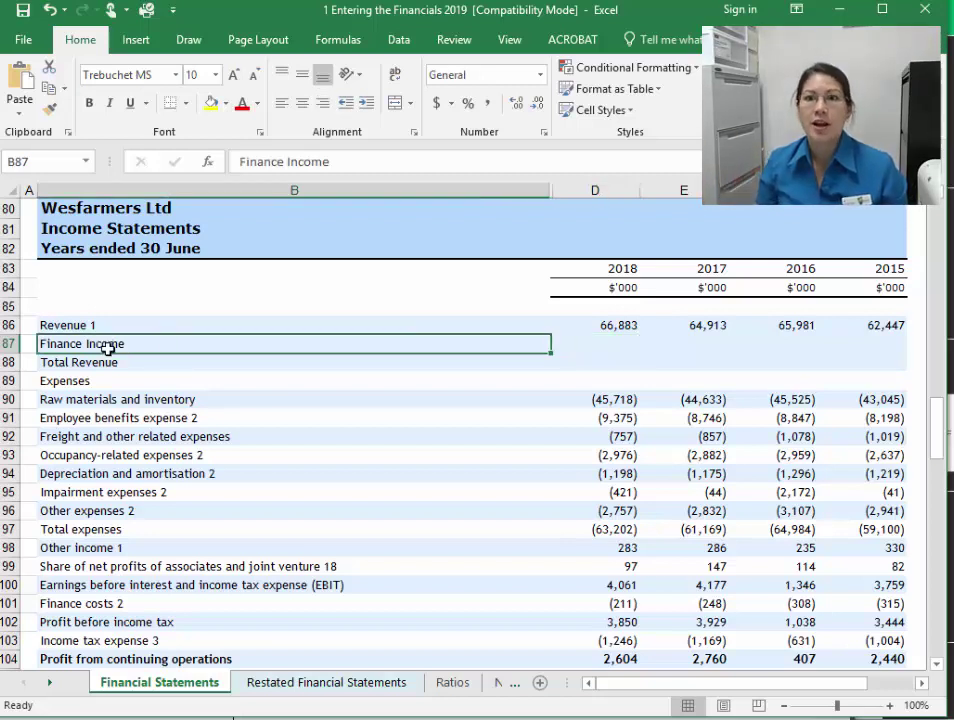
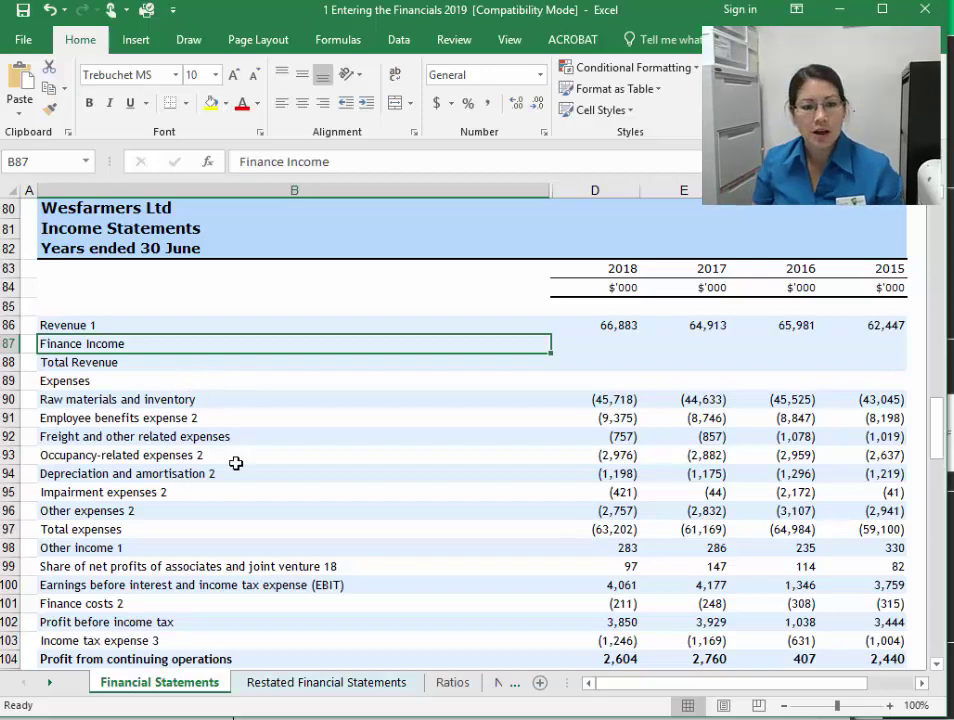
scroll(60, 542, down, 1)
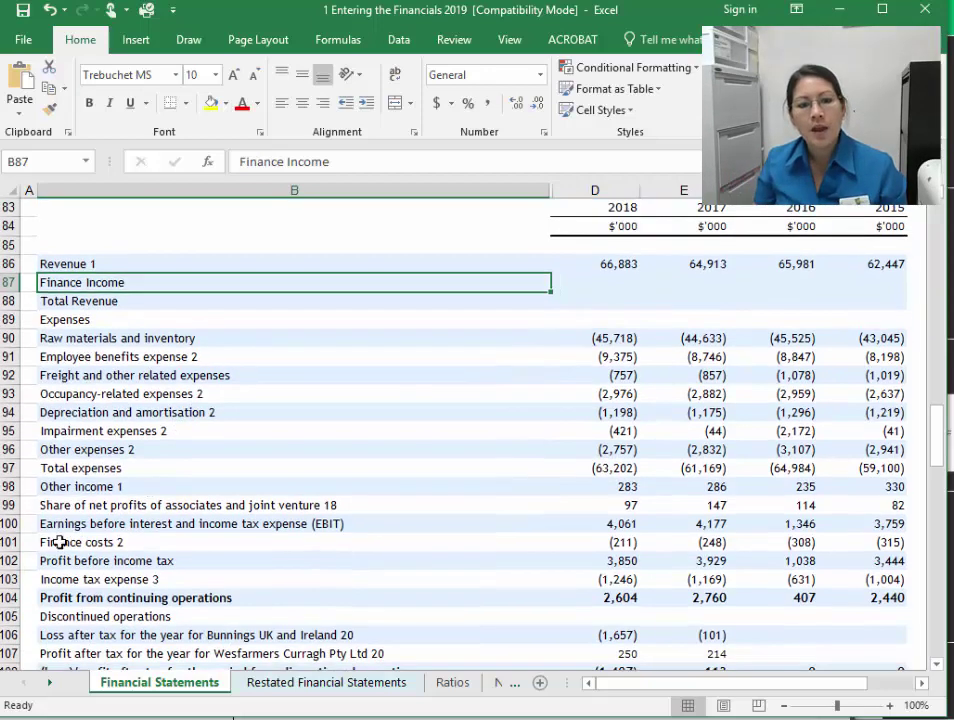
click(9, 542)
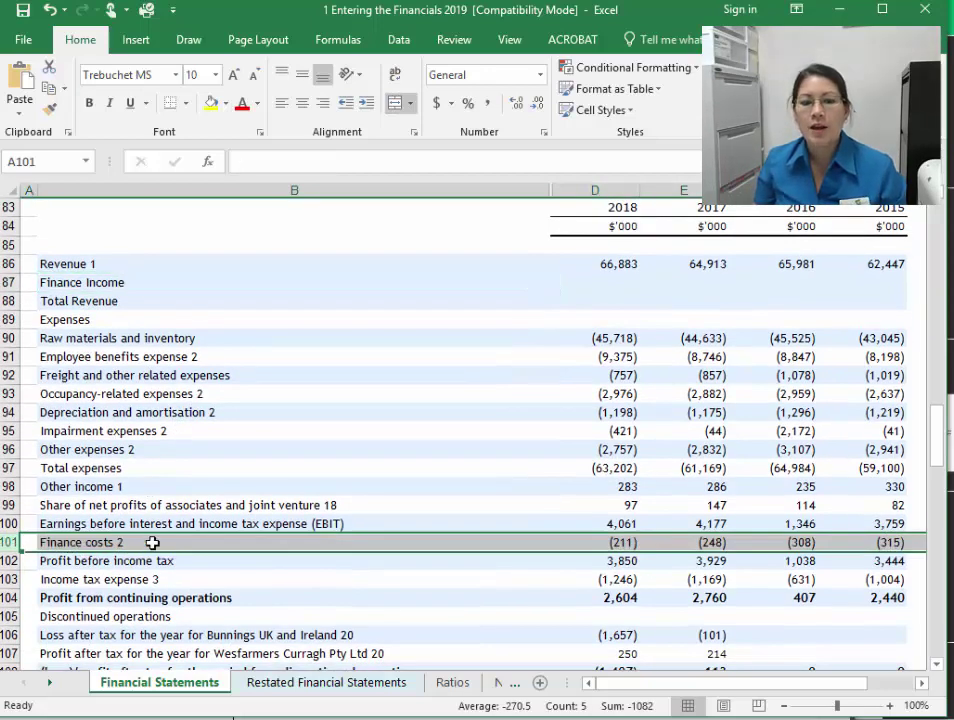
click(60, 544)
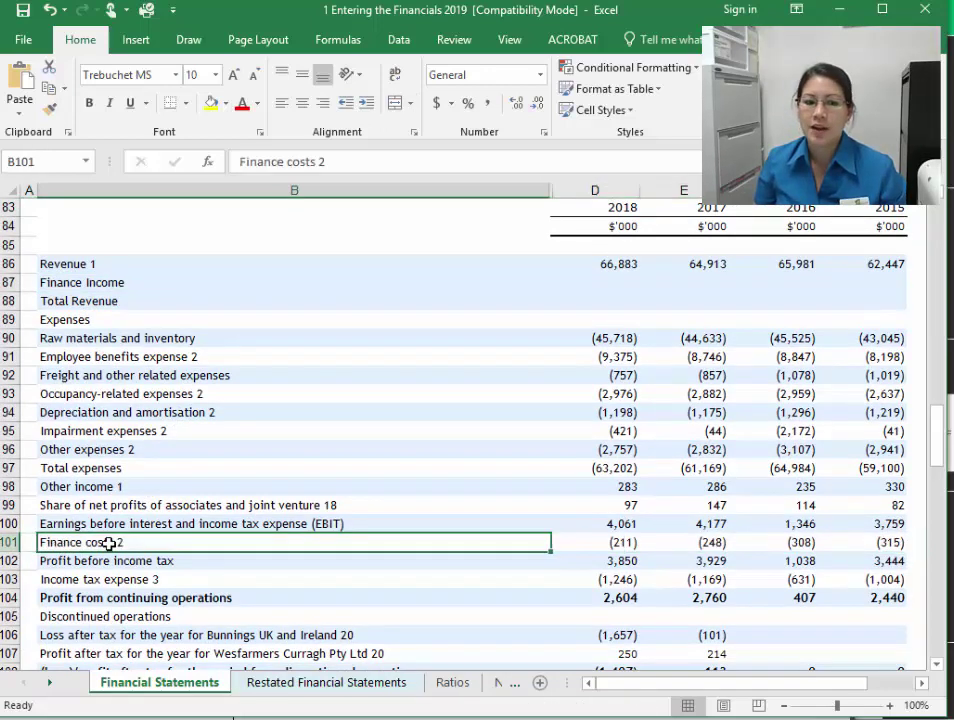
click(62, 284)
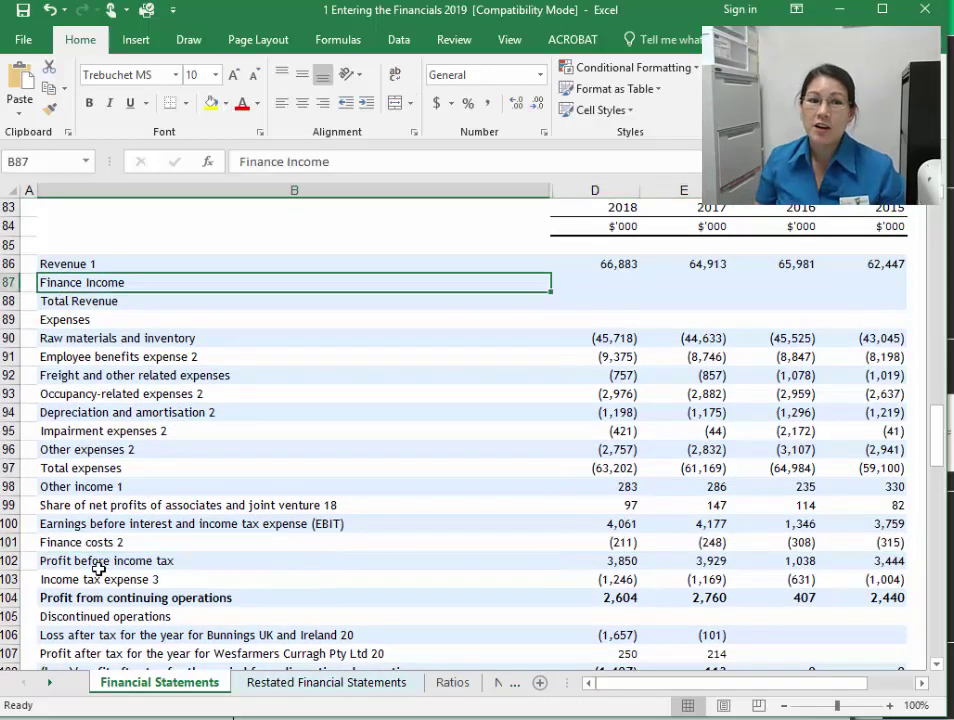
click(100, 544)
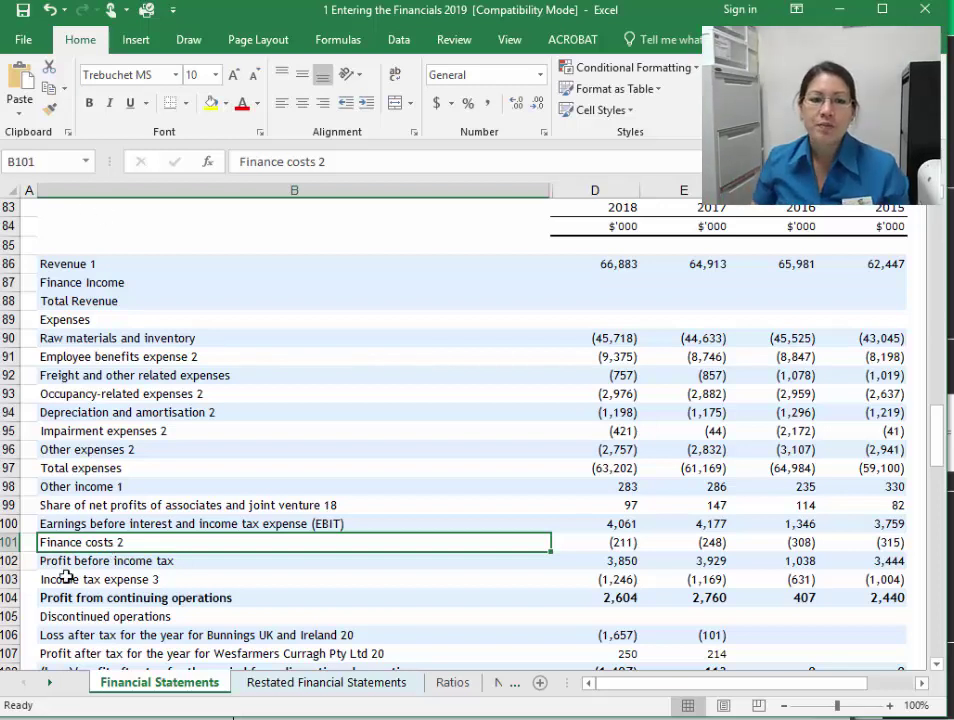
click(15, 541)
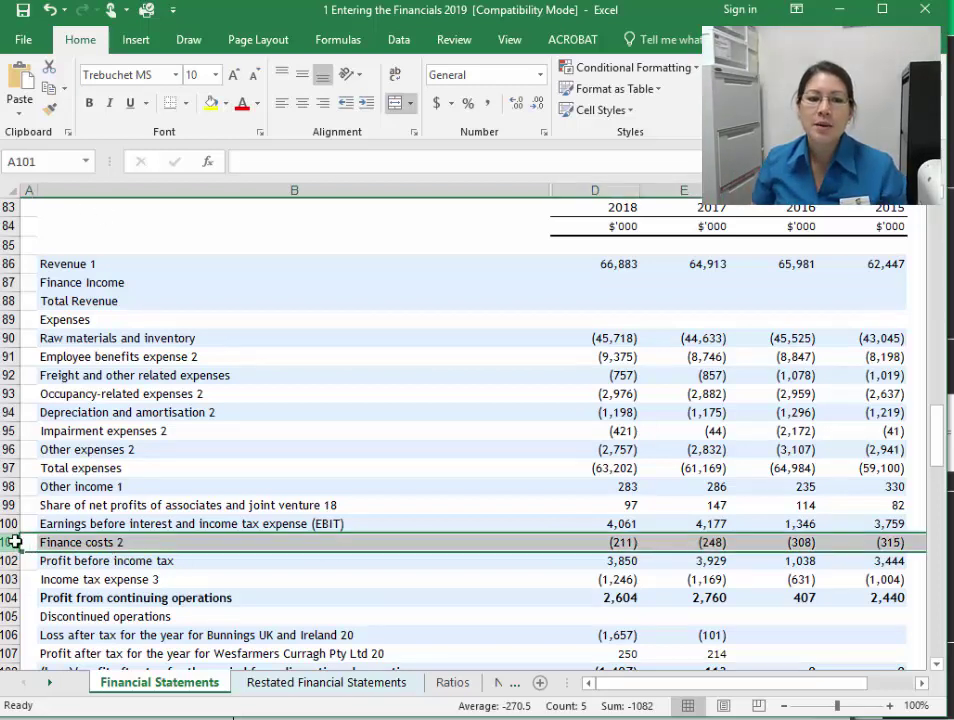
click(12, 282)
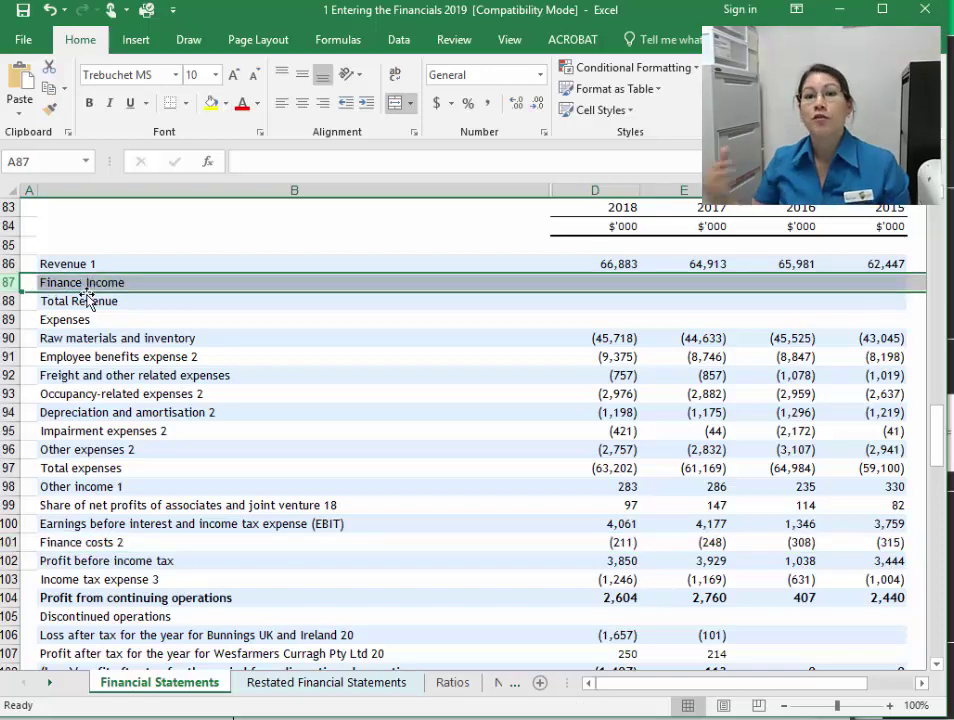
click(14, 542)
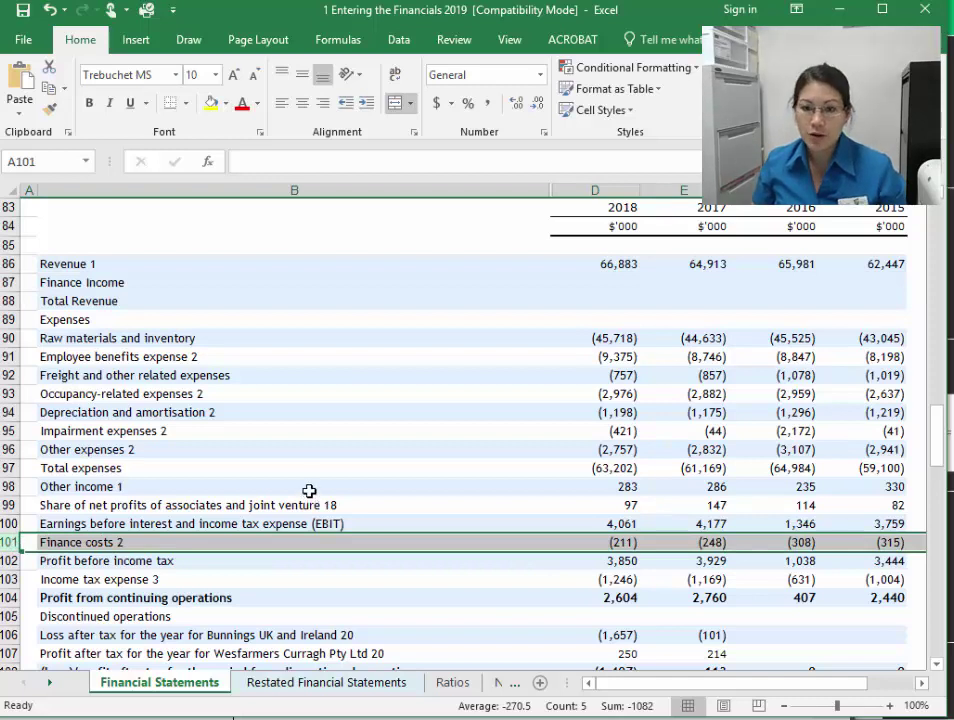
click(14, 282)
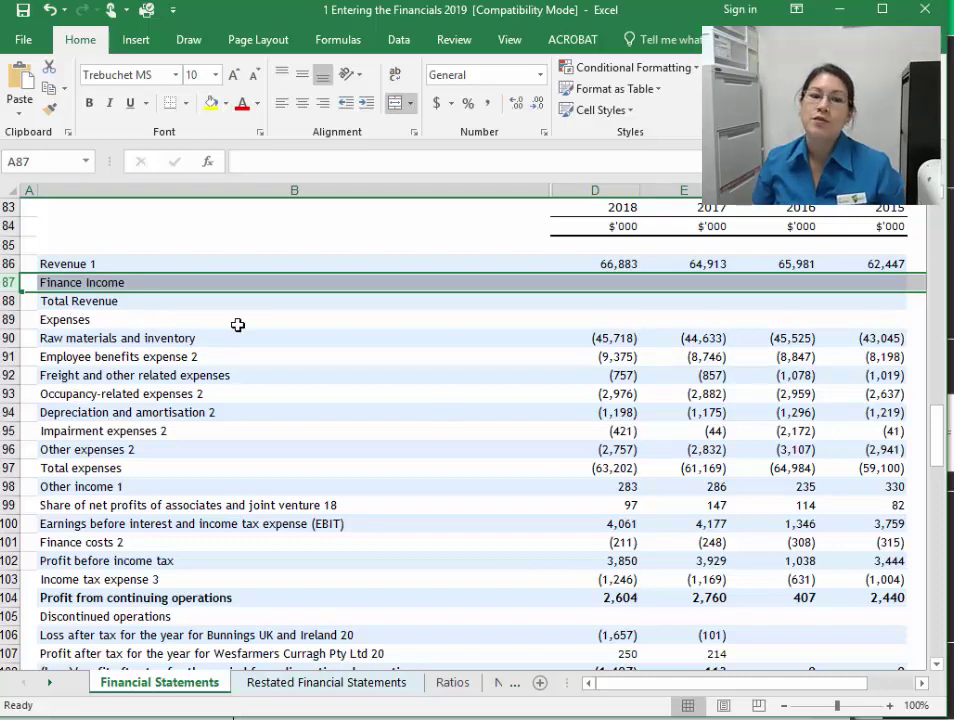
Step: Remove the note number from the label in B86 so it reads "Revenue"
scroll(358, 285, up, 2)
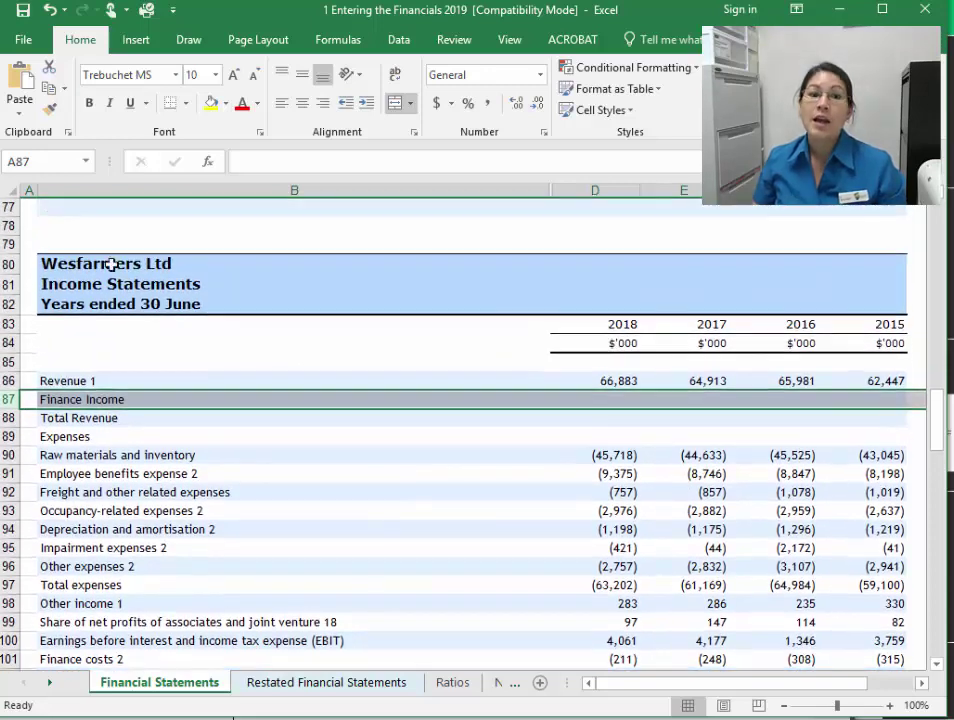
click(85, 381)
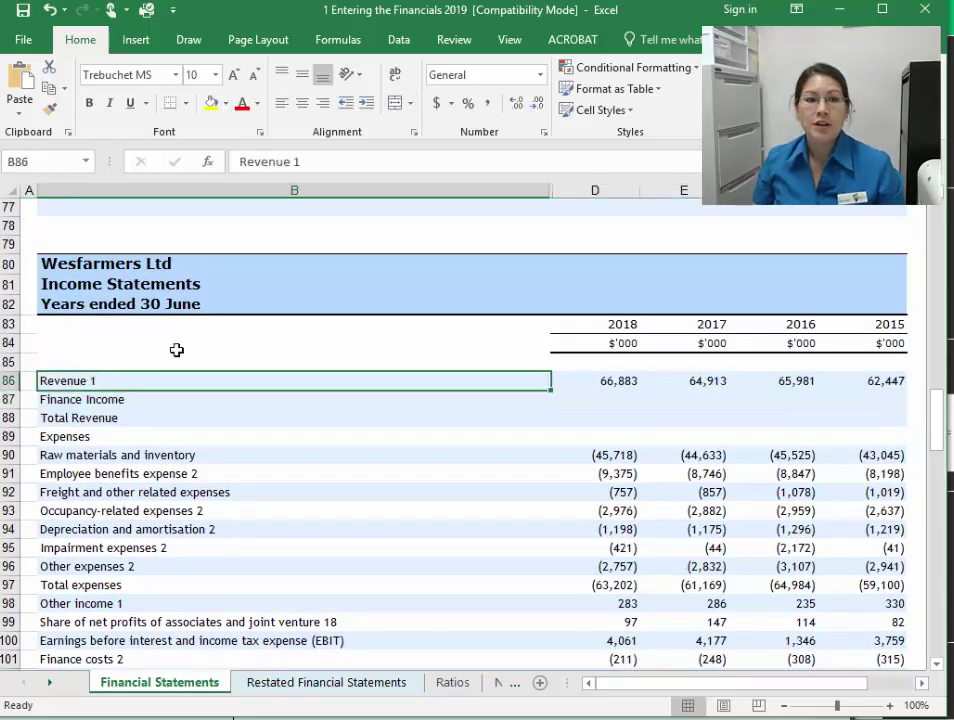
click(318, 160)
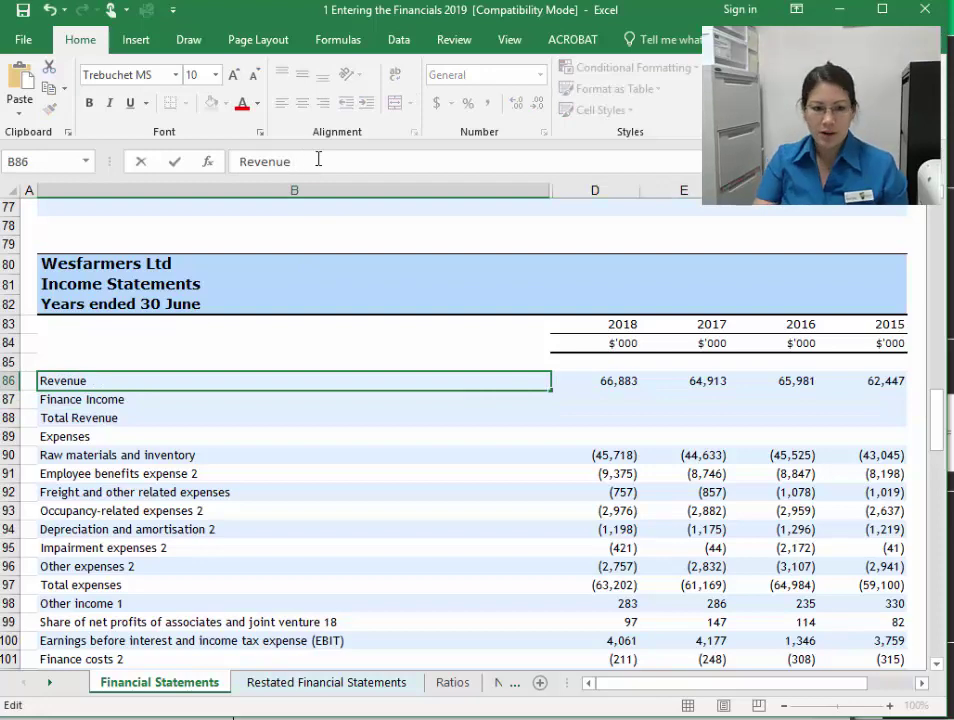
key(Return)
Step: Switch to the 2016 annual report PDF in Adobe Acrobat and look up revenue and interest revenue for 2016 and 2015 in note 1, Income
key(alt+Tab)
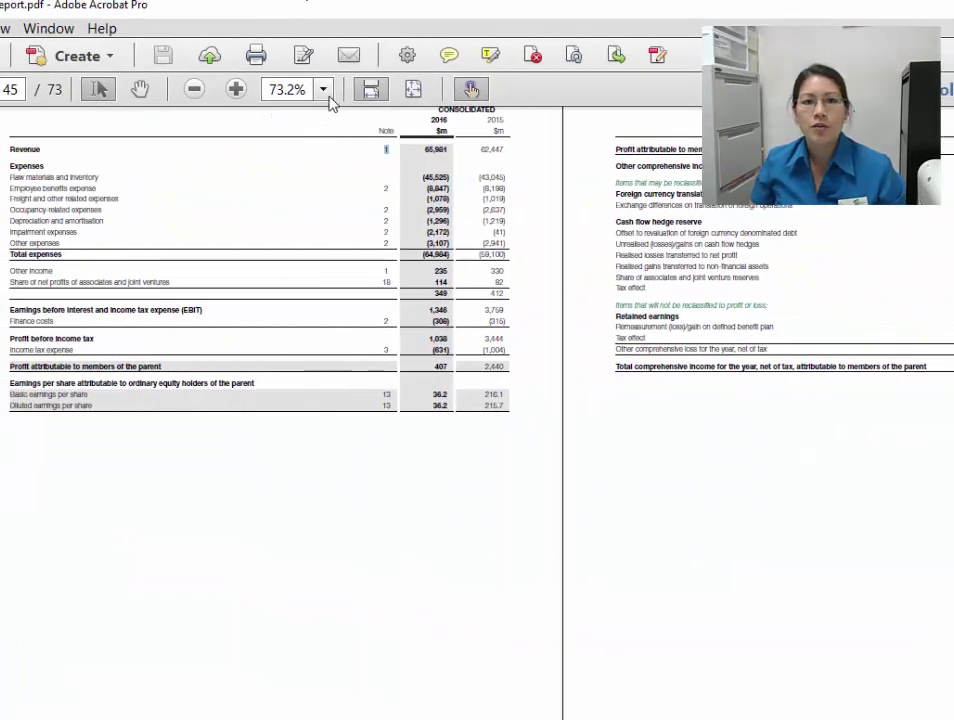
click(323, 90)
click(236, 90)
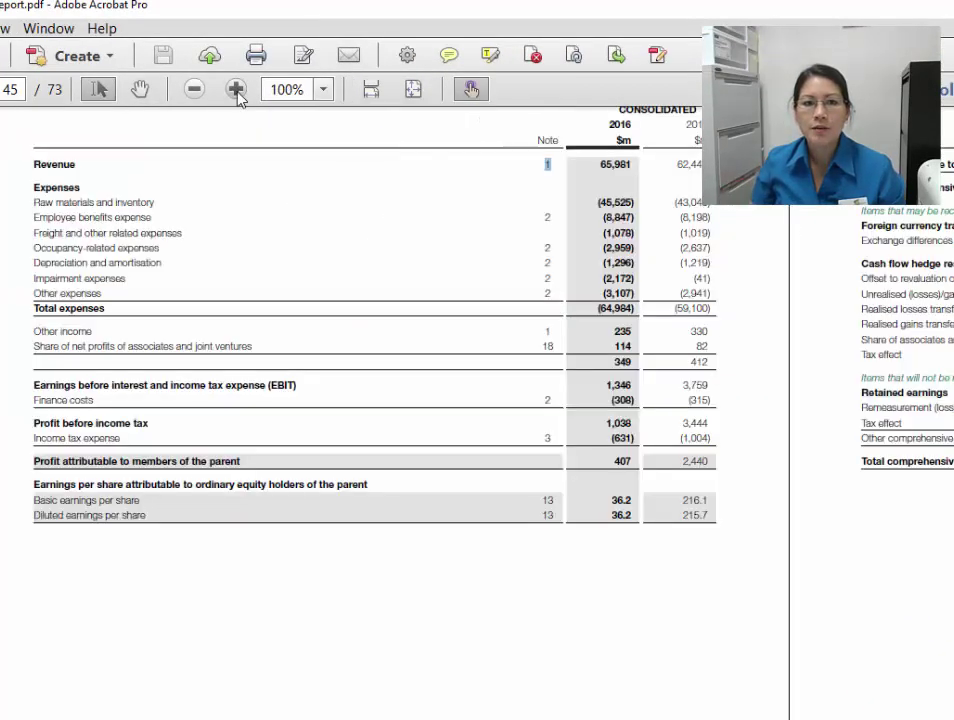
click(236, 90)
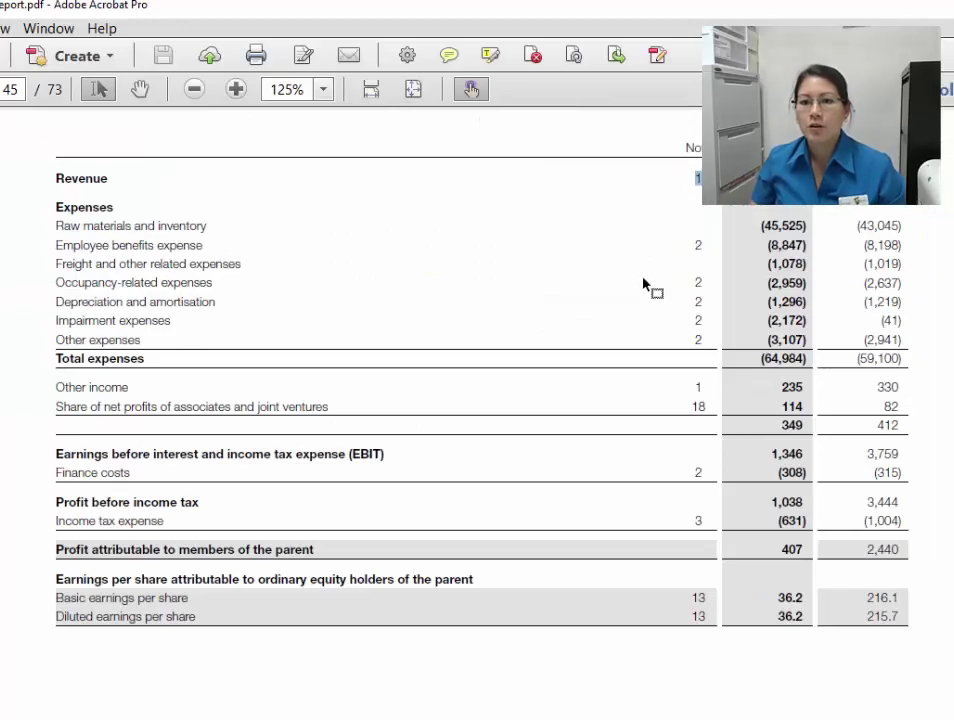
scroll(608, 346, down, 20)
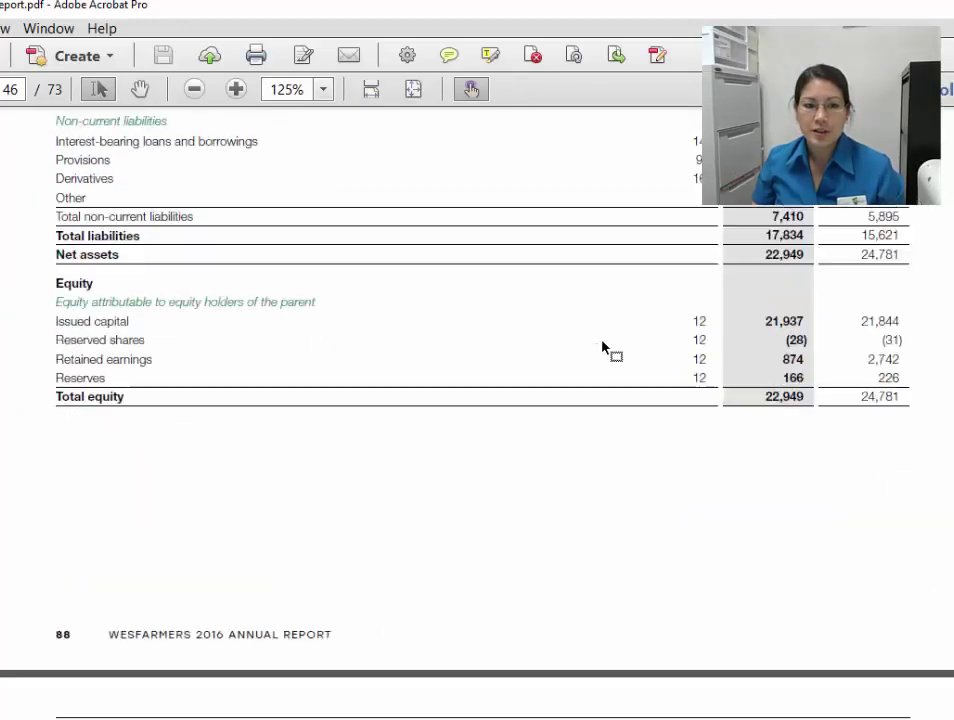
scroll(603, 347, down, 20)
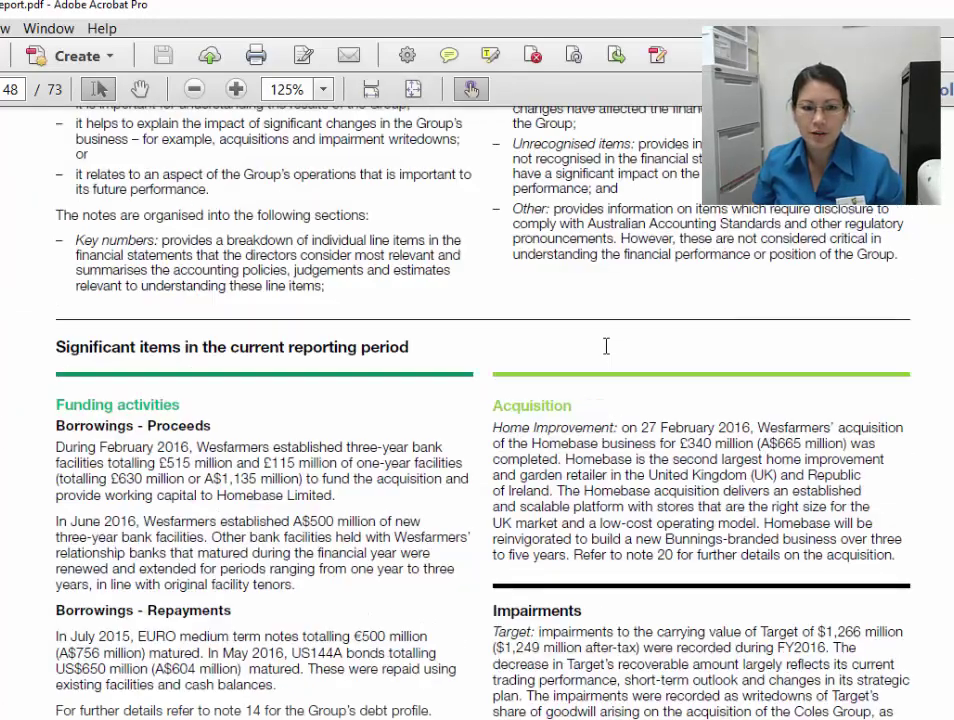
scroll(603, 360, down, 20)
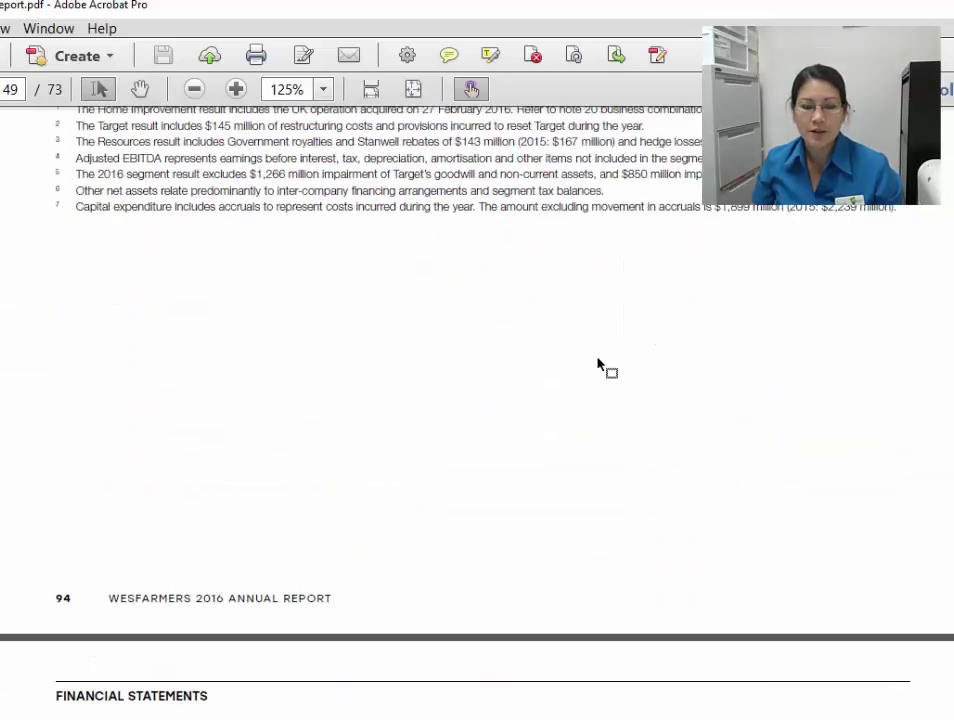
scroll(598, 365, down, 15)
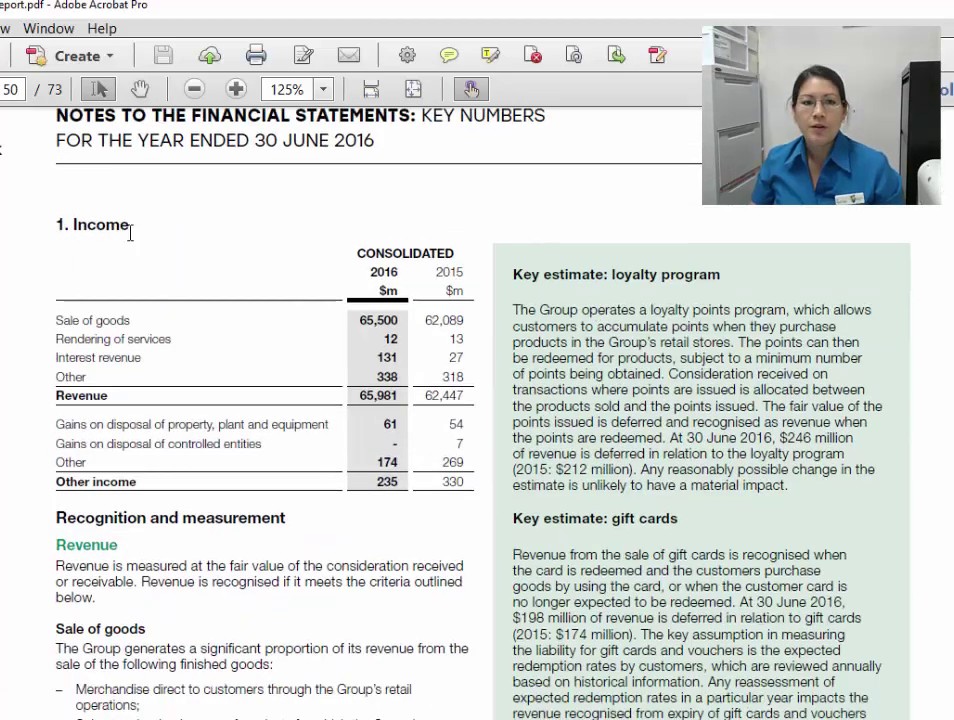
drag(60, 393, 128, 400)
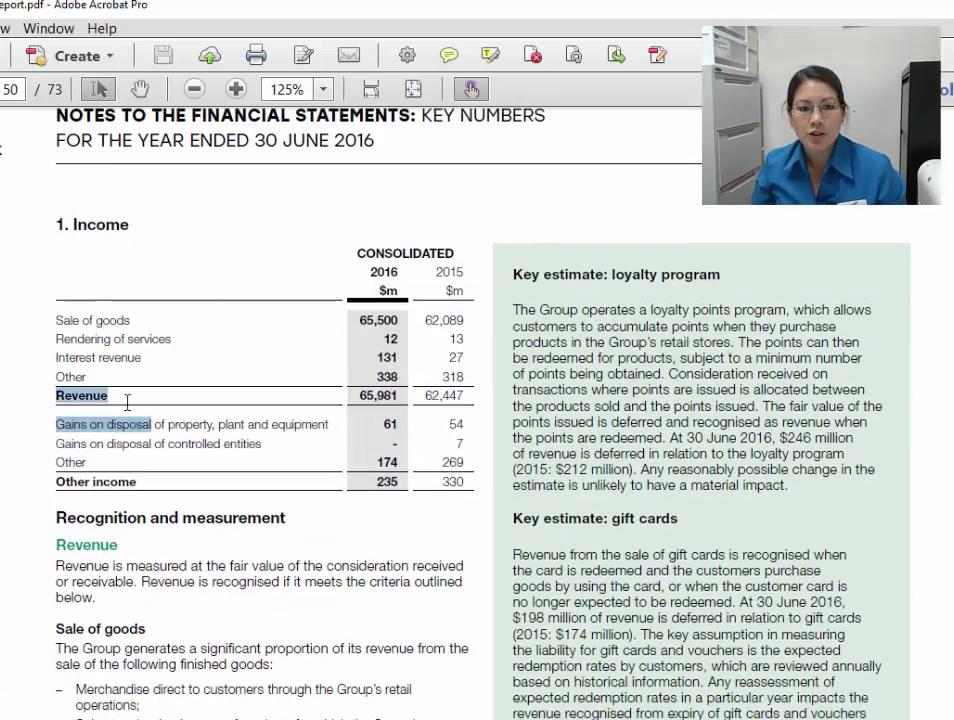
drag(362, 396, 428, 396)
drag(72, 360, 213, 358)
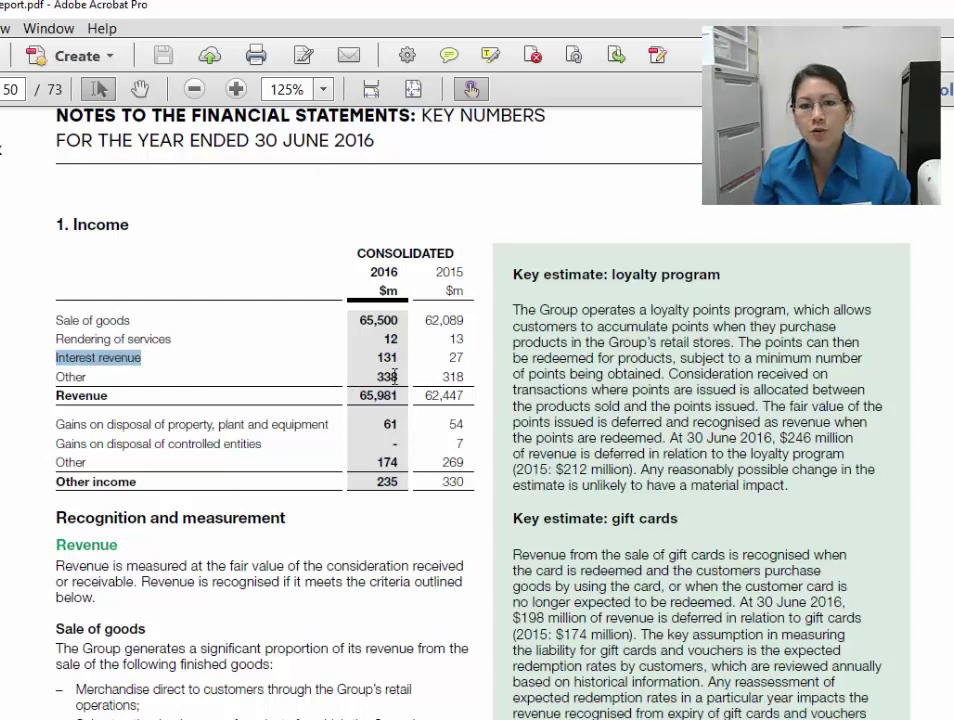
drag(378, 357, 469, 356)
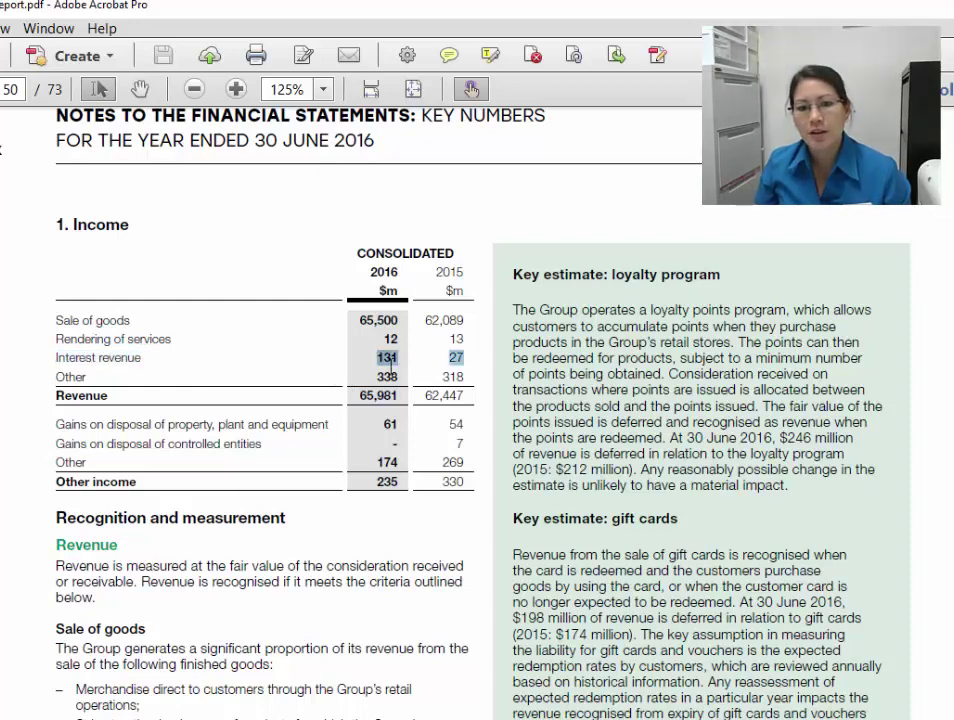
Step: Back in the Excel worksheet, enter Finance Income of 131 for 2016 in F87 and 27 for 2015 in G87
key(alt+Tab)
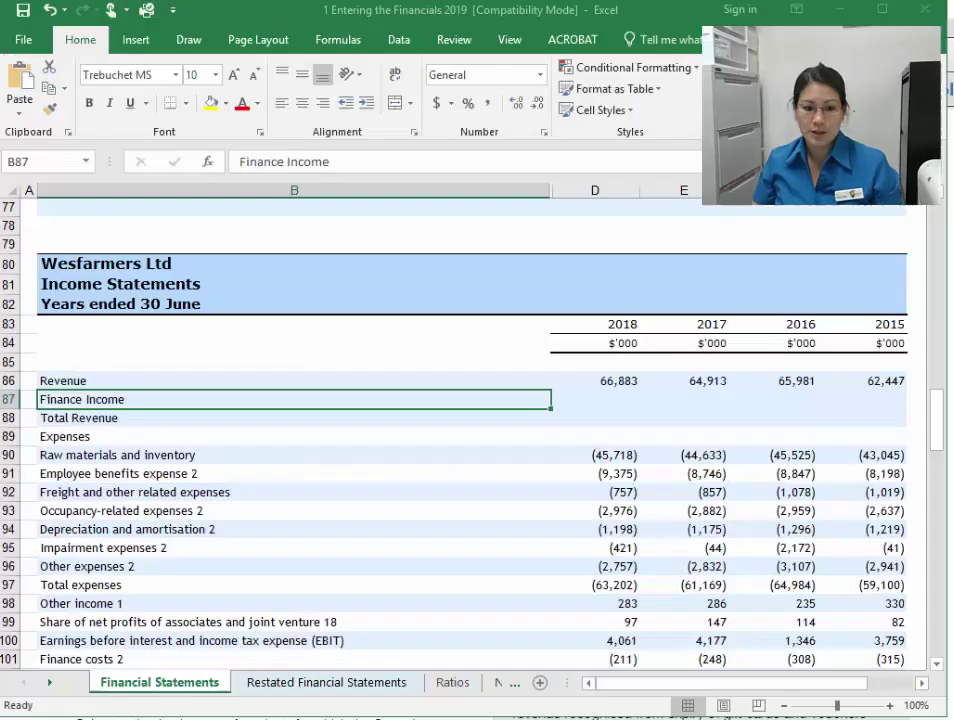
click(818, 399)
click(792, 399)
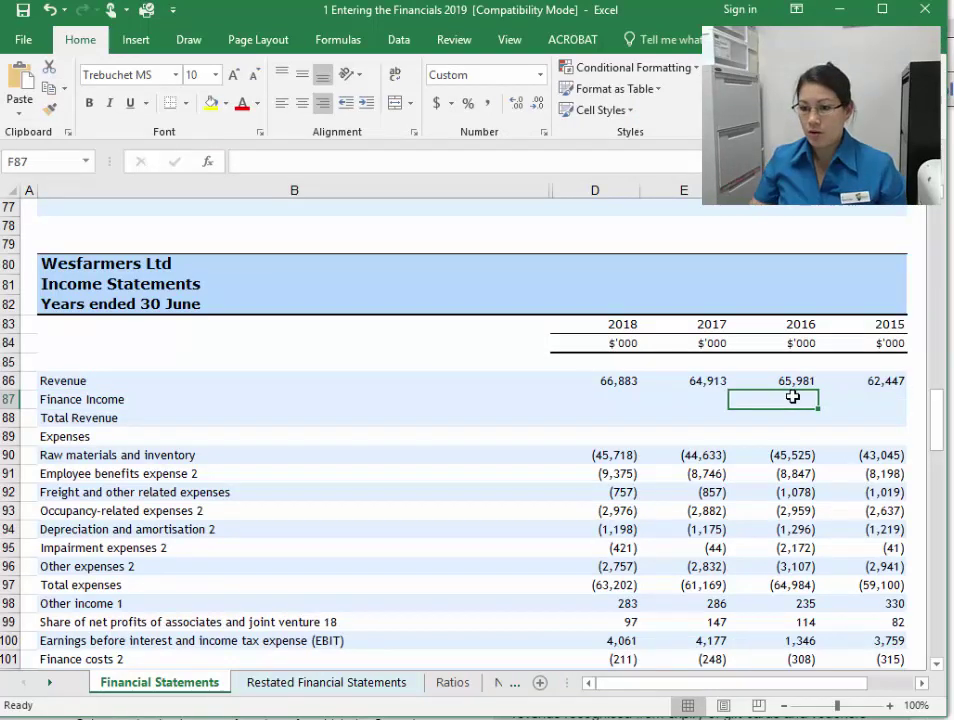
text(131)
key(Tab)
text(27)
key(Return)
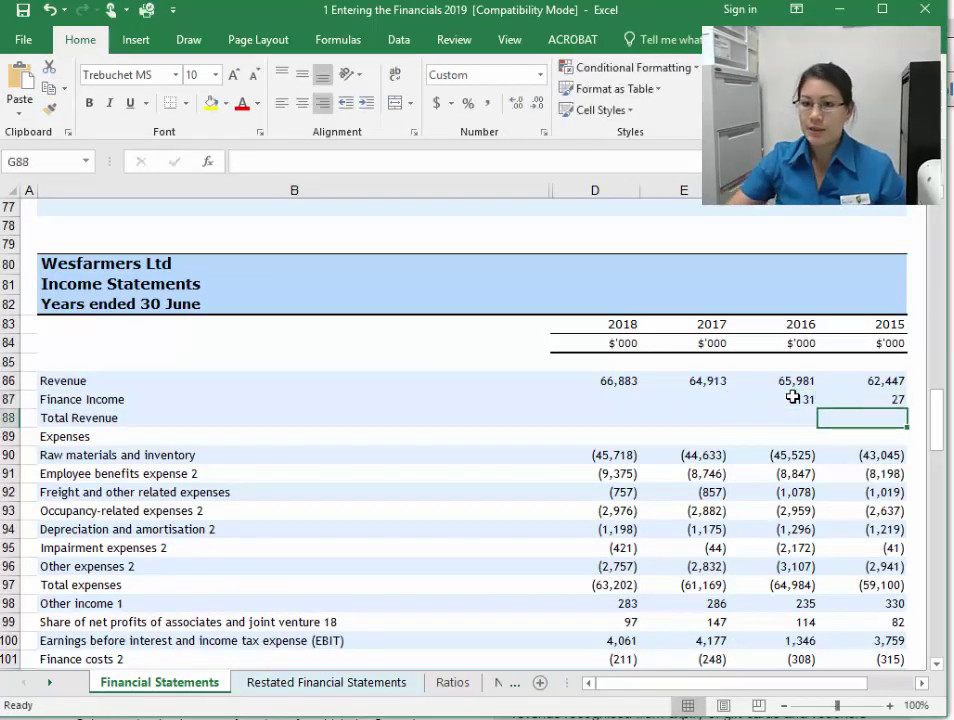
Step: Switch to the 2018 annual report PDF in Adobe Acrobat and check which note the Revenue line of the income statement refers to
click(592, 399)
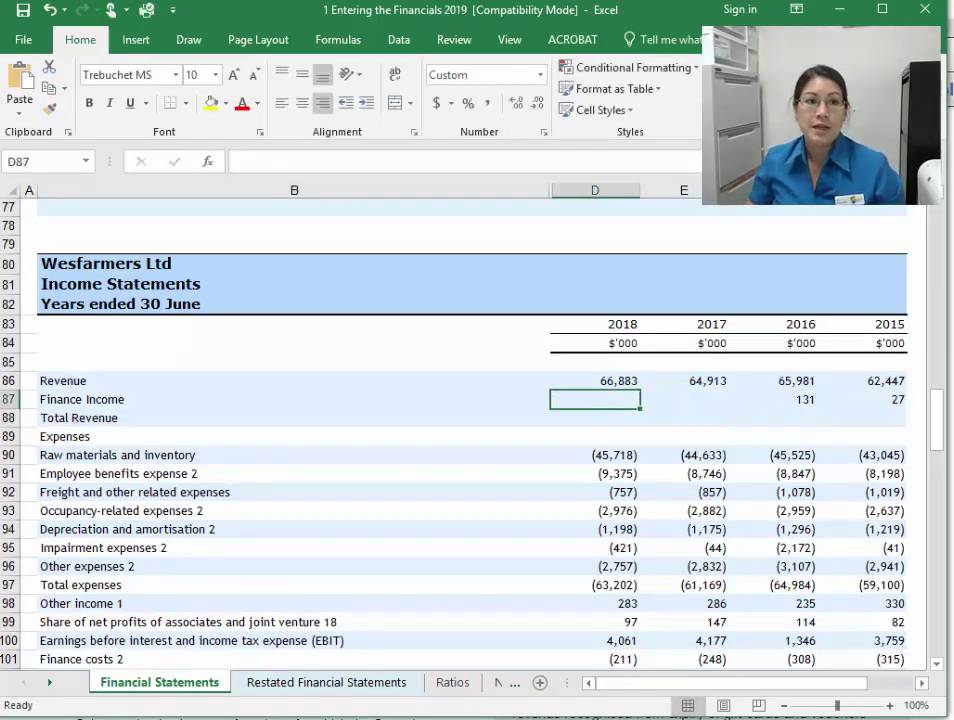
key(alt+Tab)
scroll(375, 365, up, 15)
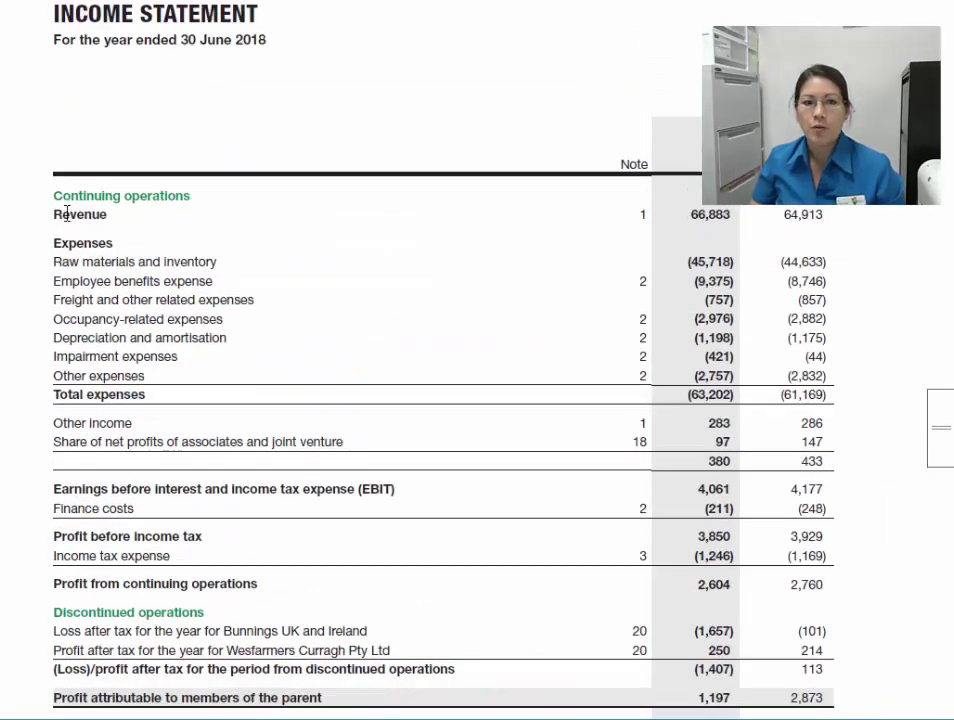
drag(66, 212, 164, 215)
drag(590, 215, 644, 211)
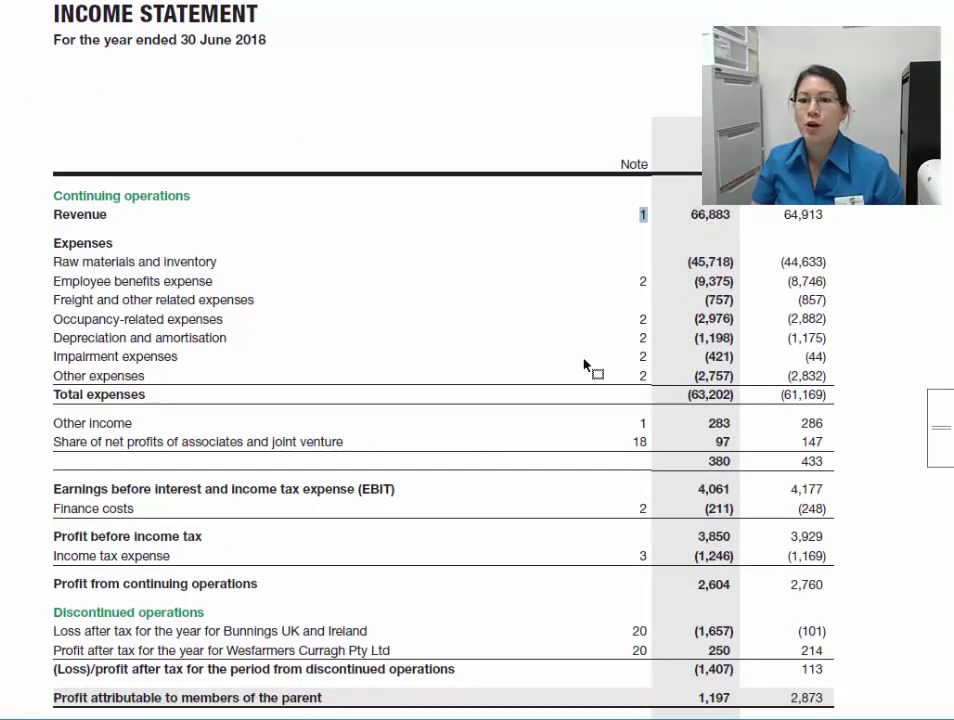
Step: Look up the 2018 and 2017 interest revenue in note 1, Income, of the 2018 annual report
scroll(588, 366, down, 20)
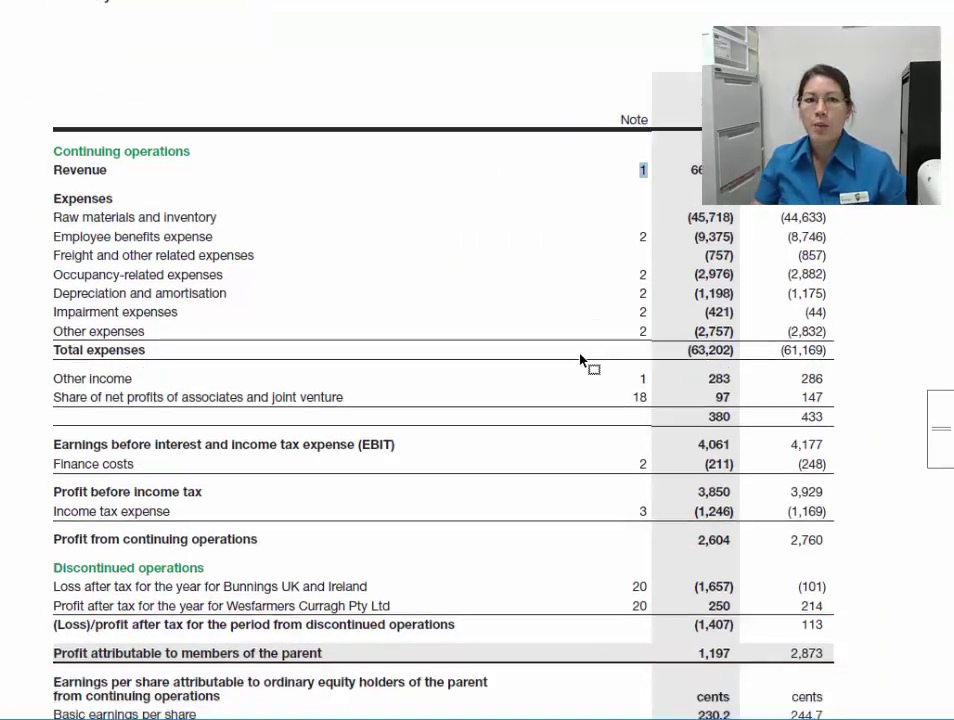
scroll(538, 397, down, 20)
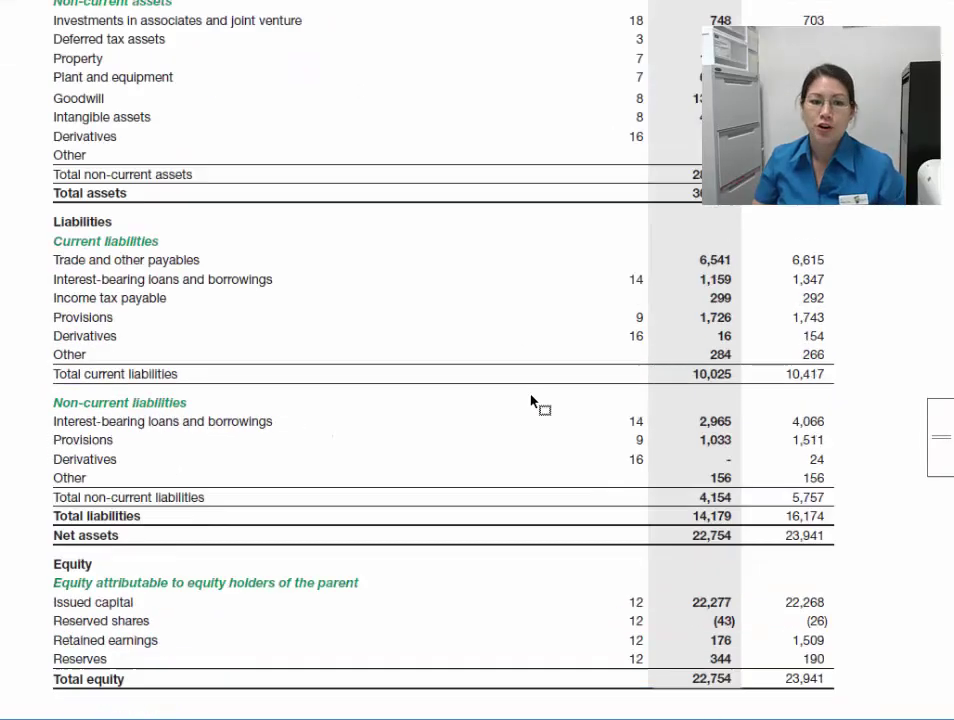
scroll(522, 416, down, 20)
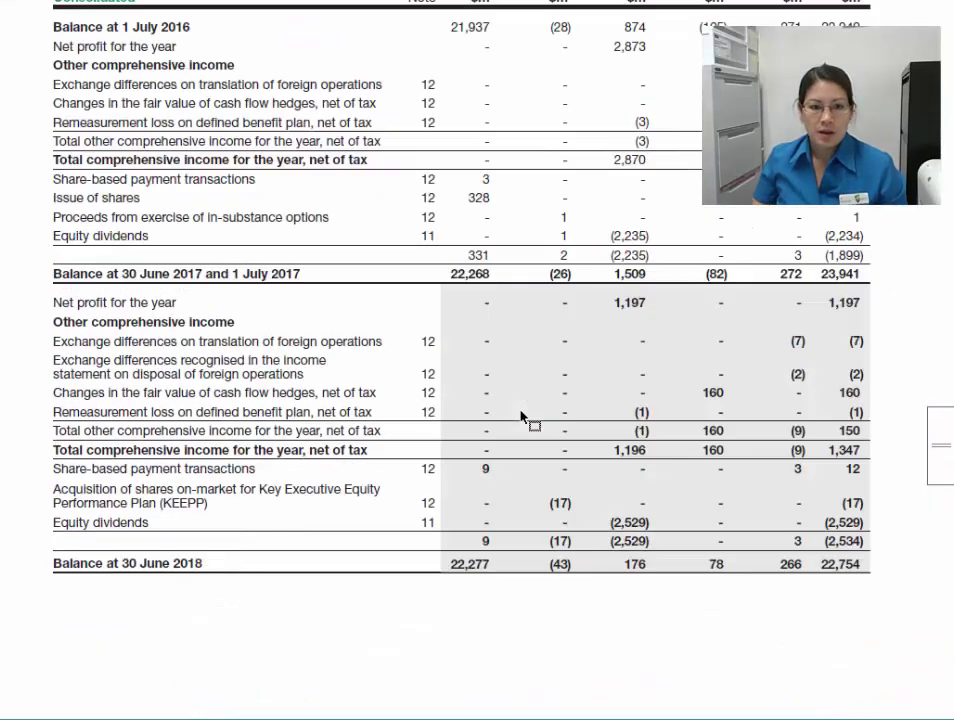
scroll(518, 433, down, 20)
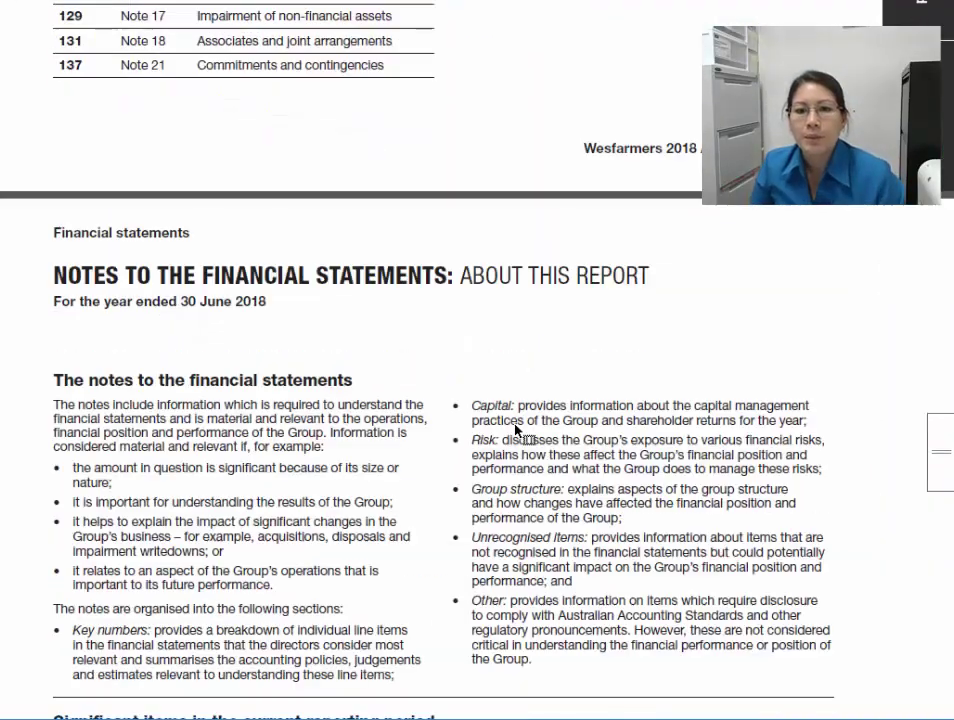
scroll(511, 427, down, 20)
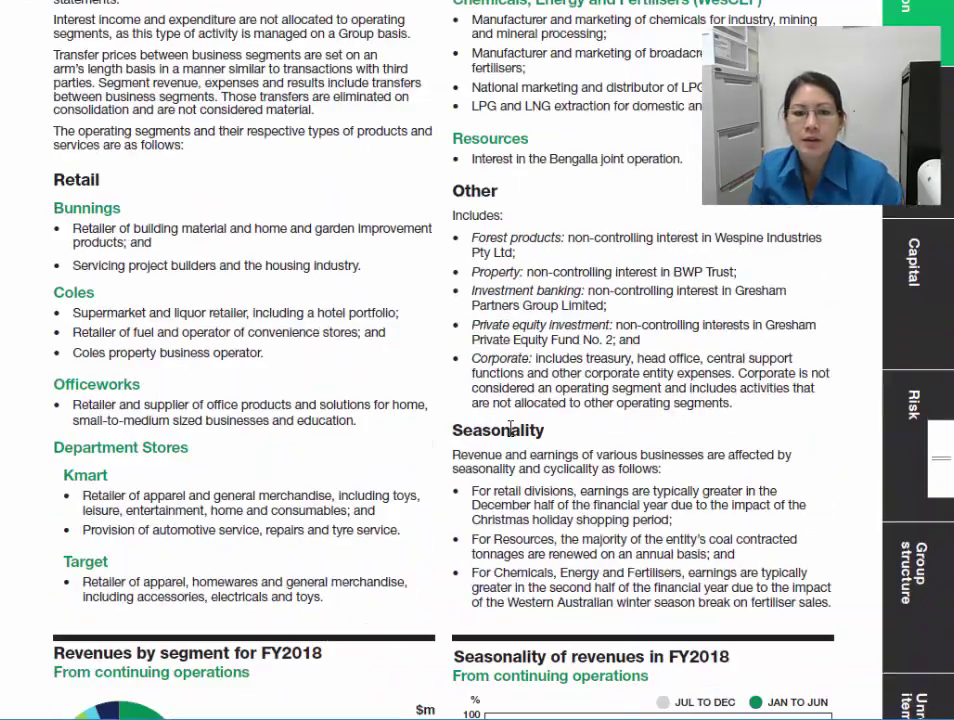
scroll(501, 429, down, 20)
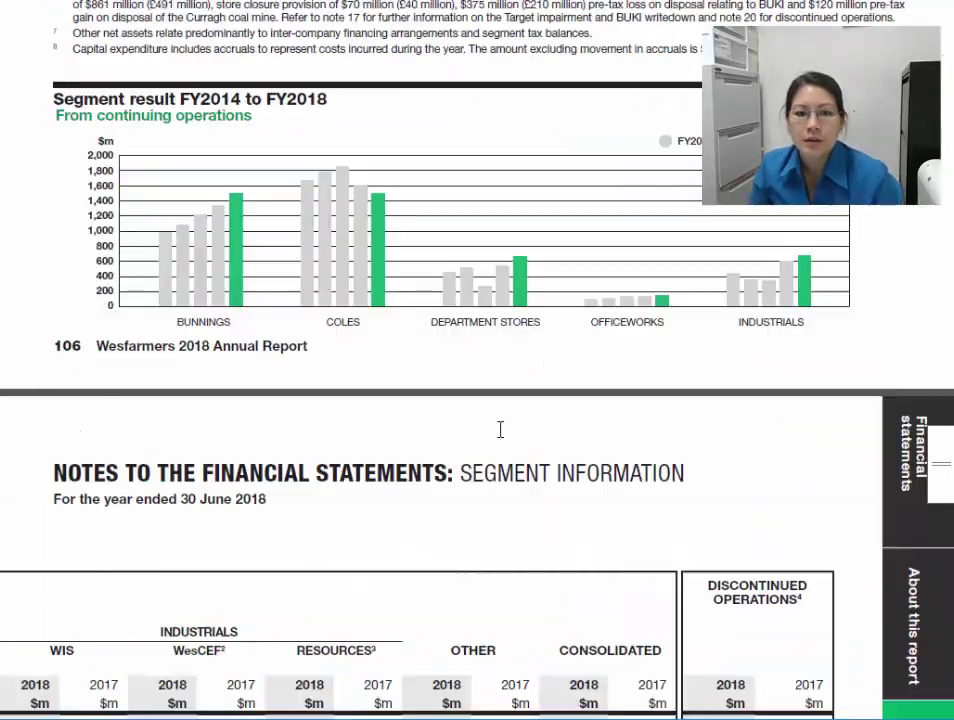
scroll(486, 440, down, 8)
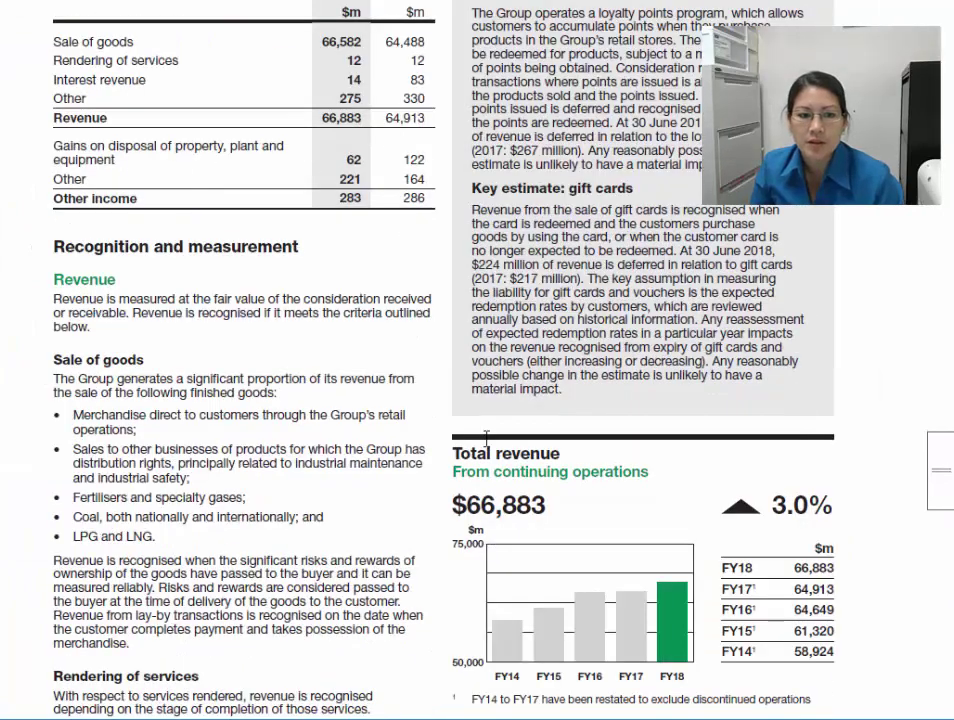
scroll(486, 440, up, 4)
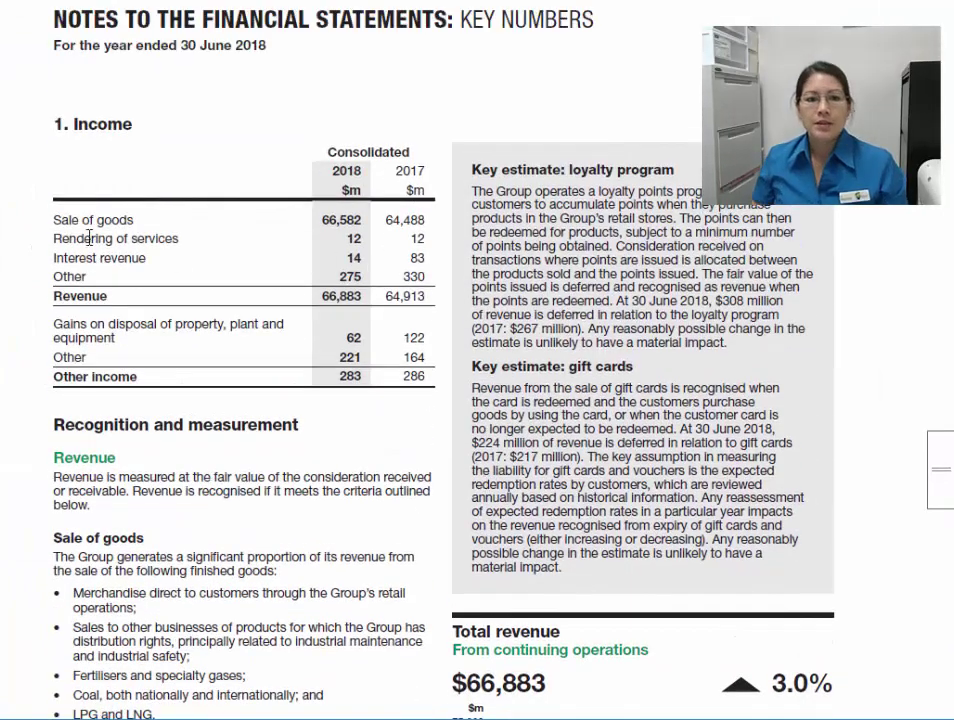
drag(62, 260, 125, 265)
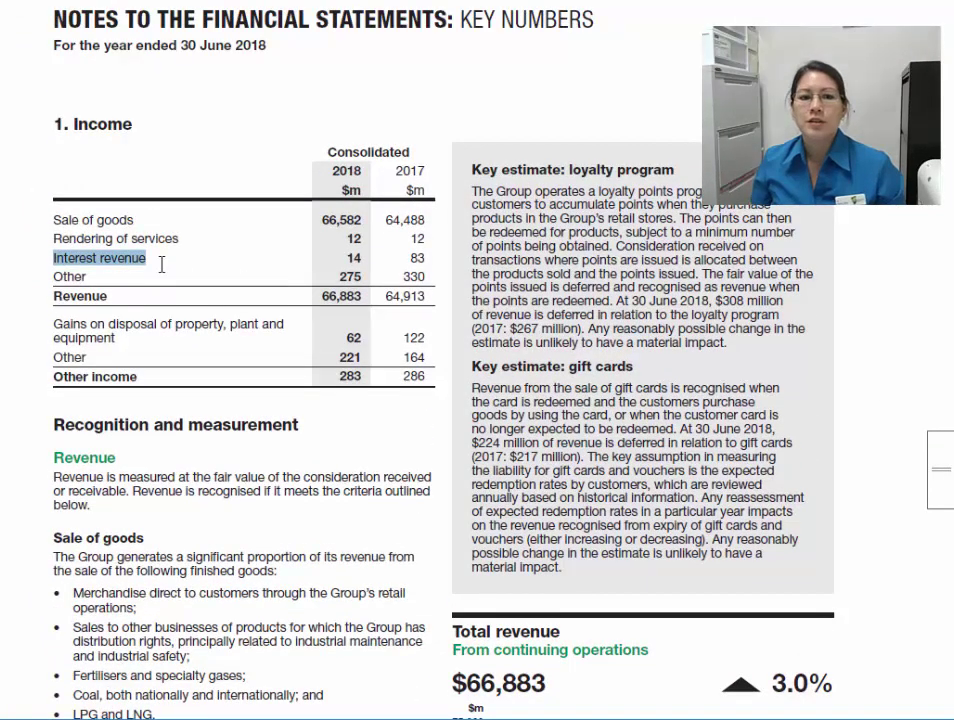
double_click(352, 258)
double_click(417, 258)
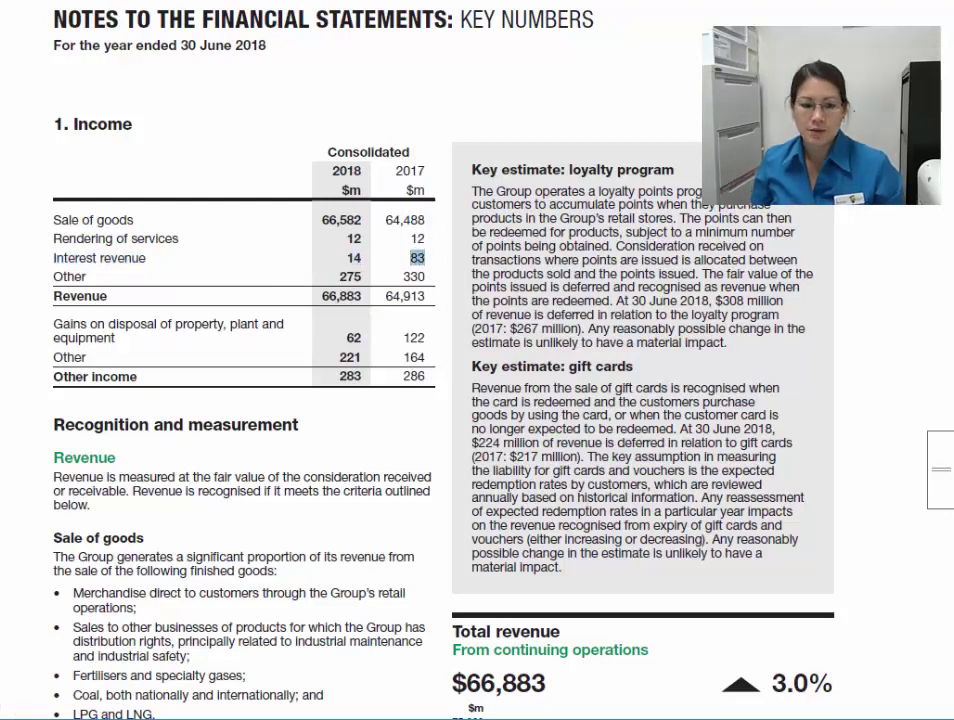
Step: Back in the Excel worksheet, enter Finance Income of 14 for 2018 in D87 and 83 for 2017 in E87
key(alt+Tab)
text(14)
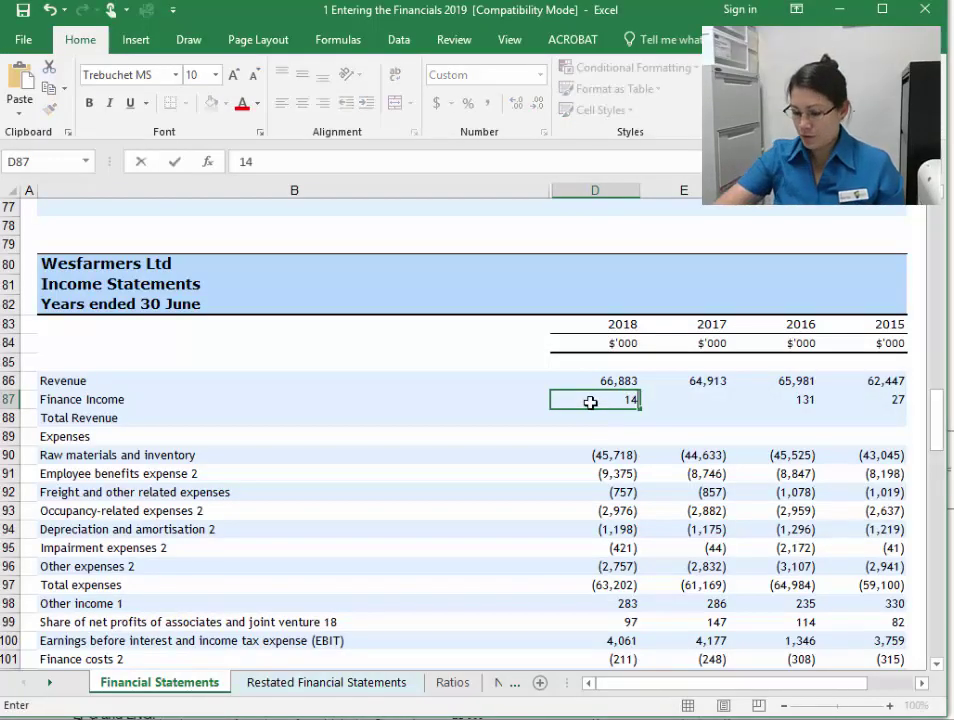
key(Tab)
text(83)
key(Return)
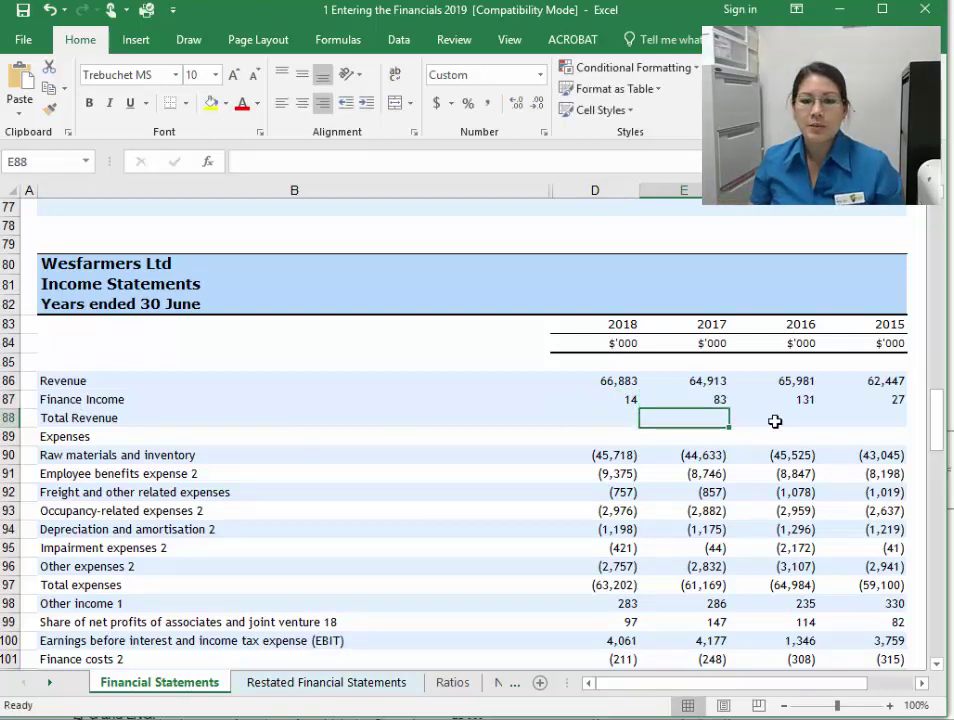
Step: Change the 2018 Revenue in D86 to the formula =66883-D87 so that it excludes finance income
click(613, 384)
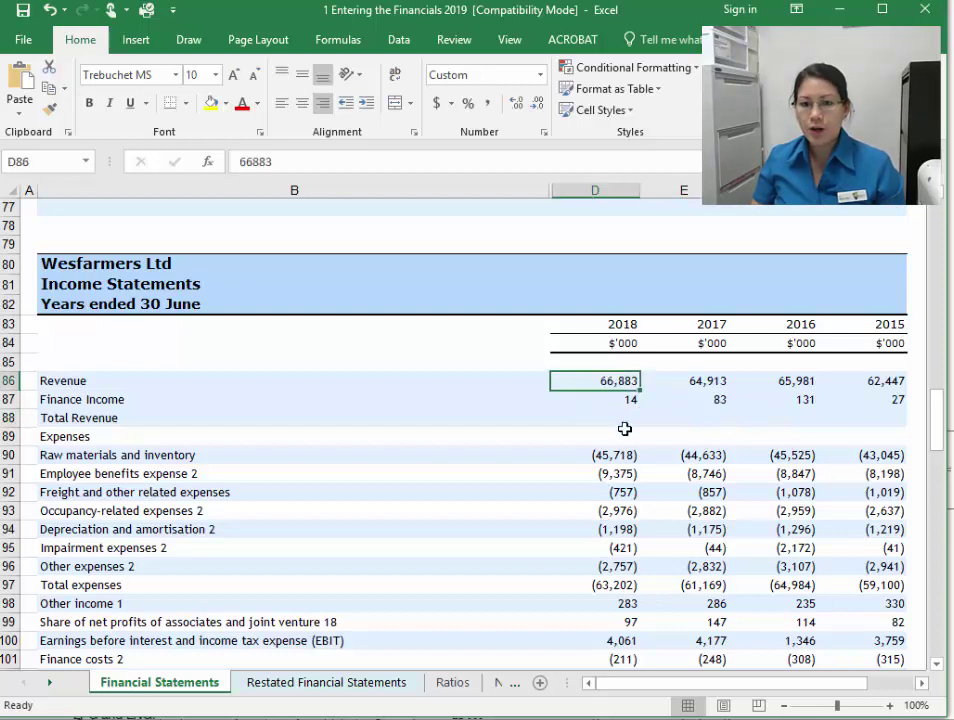
click(622, 420)
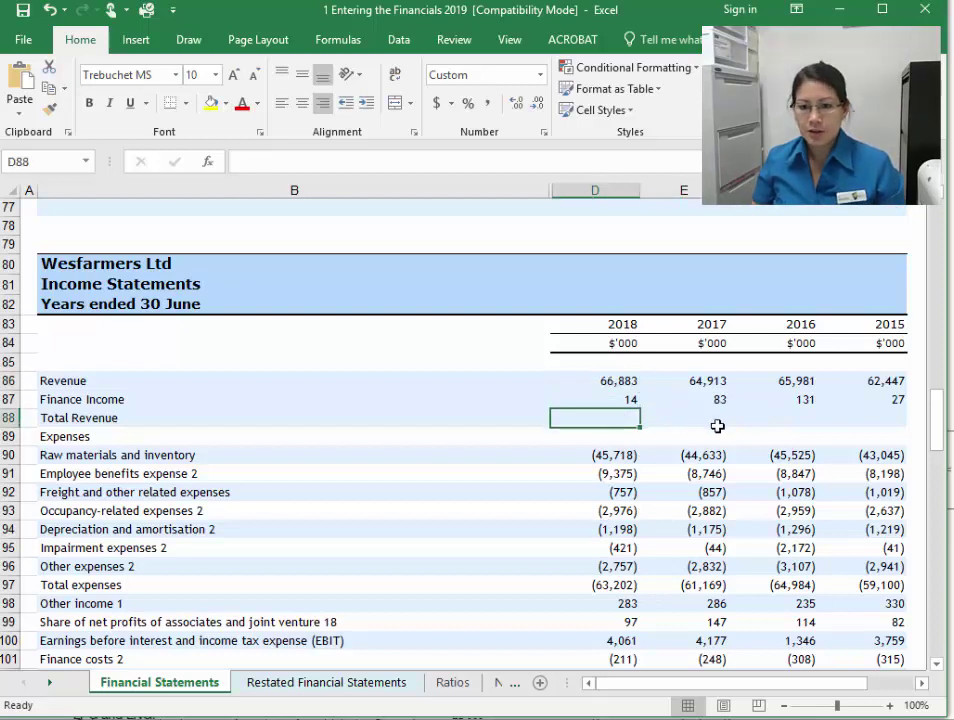
click(562, 382)
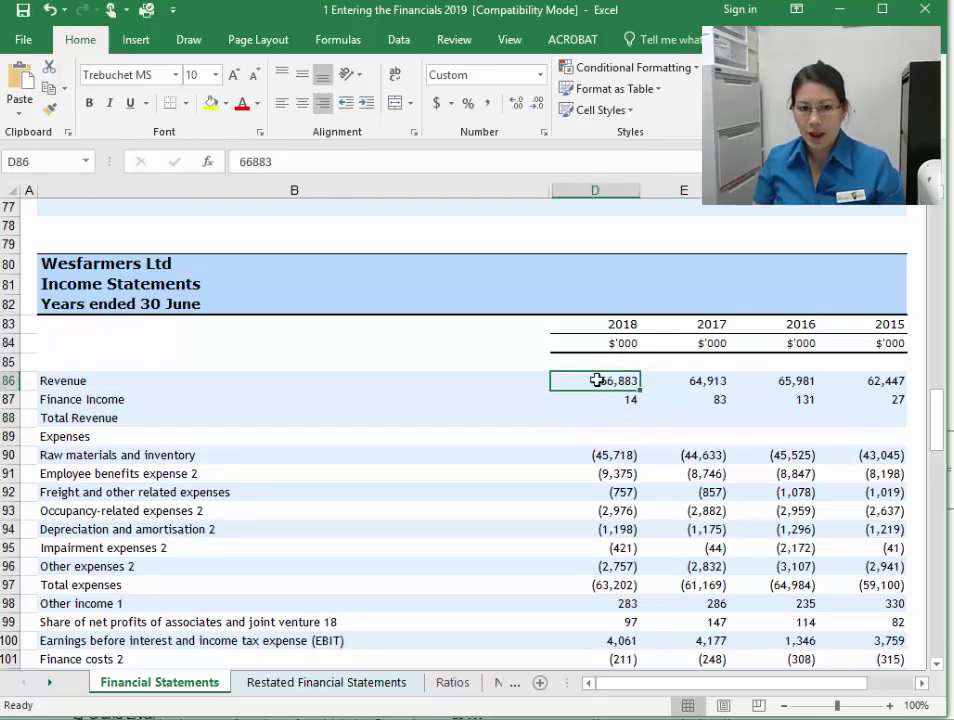
click(243, 161)
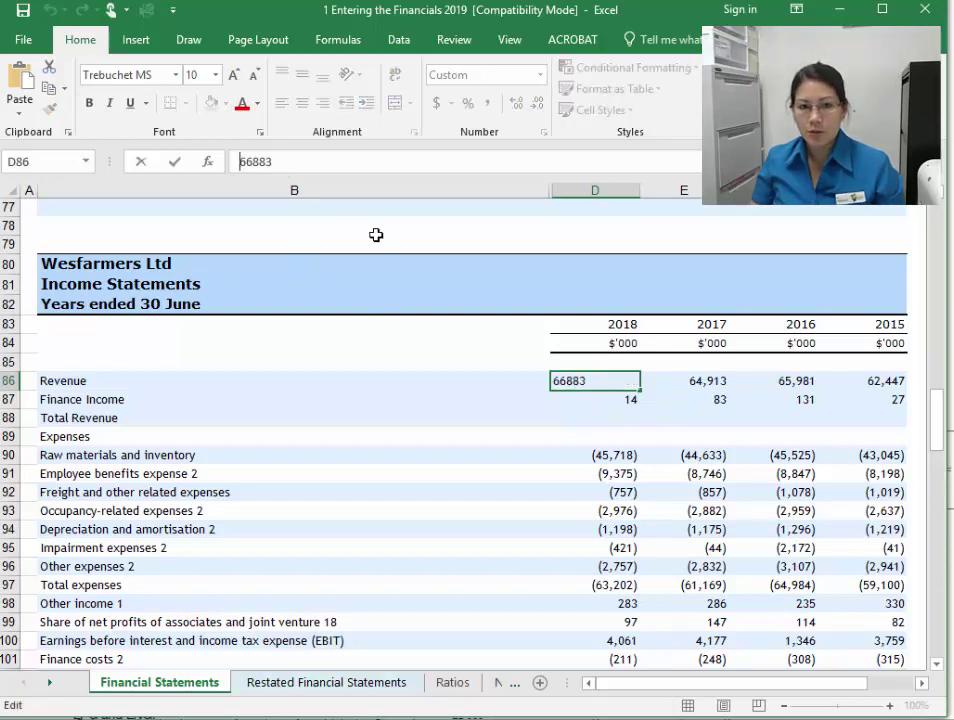
text(=)
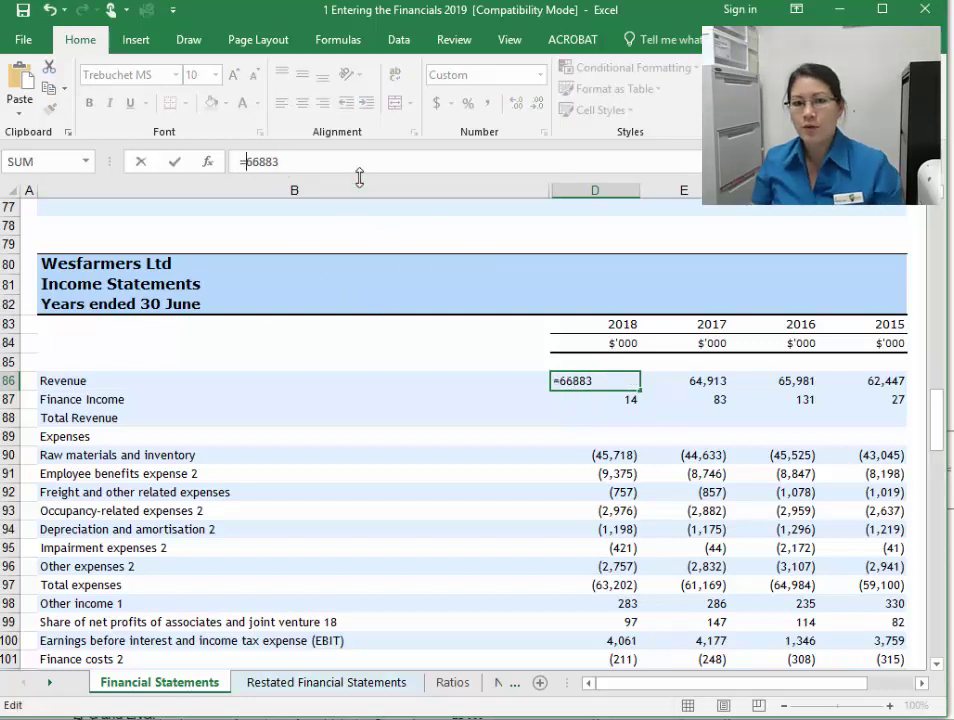
click(329, 163)
text(-)
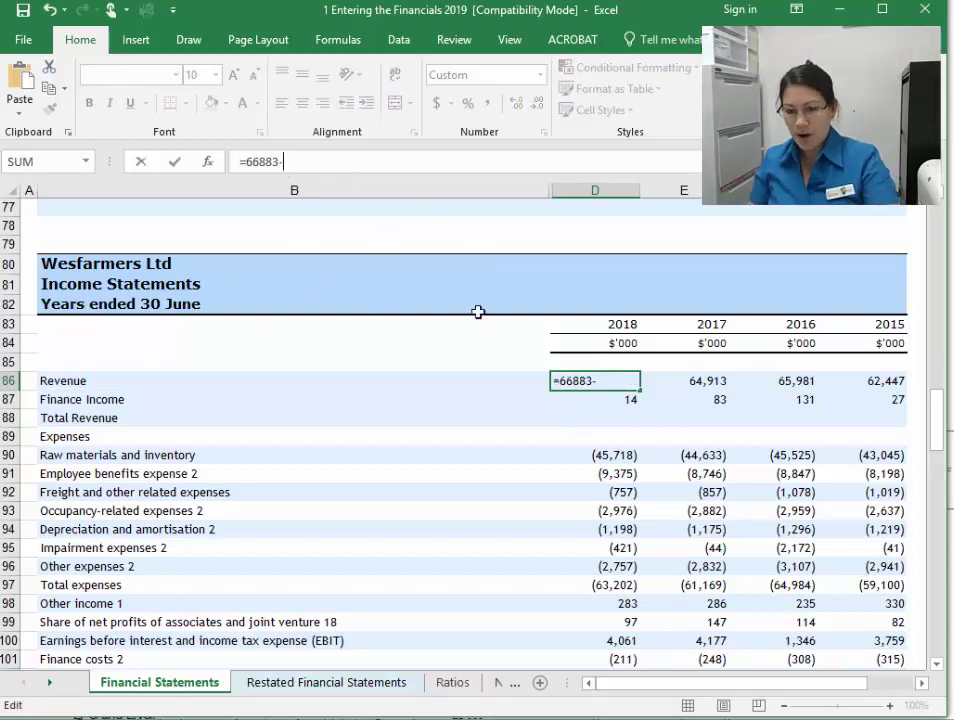
click(596, 398)
key(Return)
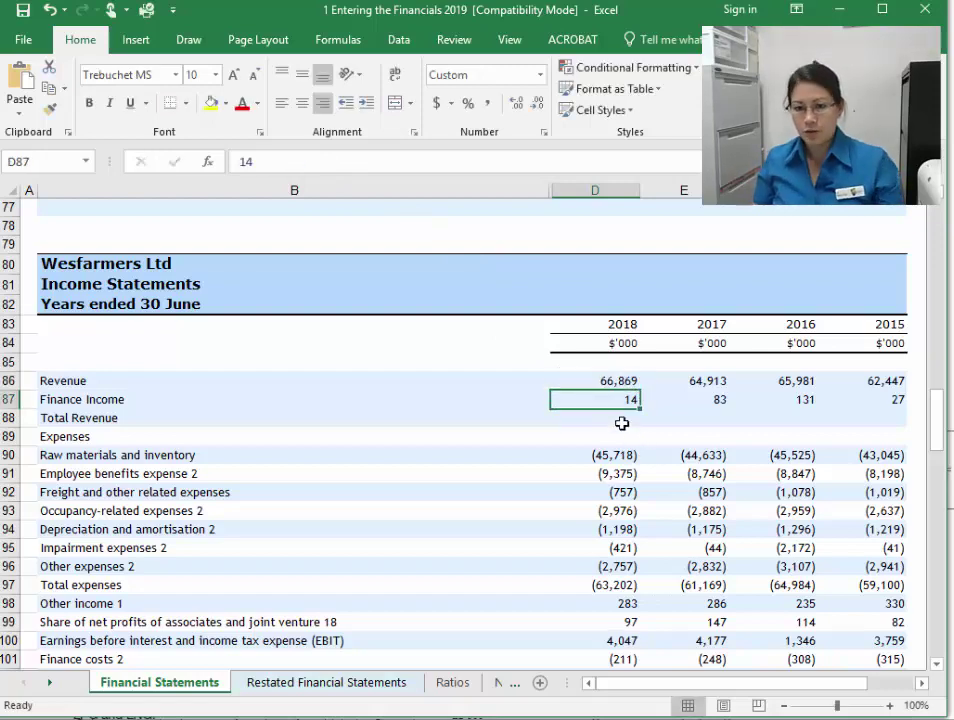
Step: Calculate 2018 Total Revenue in D88 as the sum of D86:D87 and fill the formula across to 2015 in G88
click(622, 423)
text(=sum()
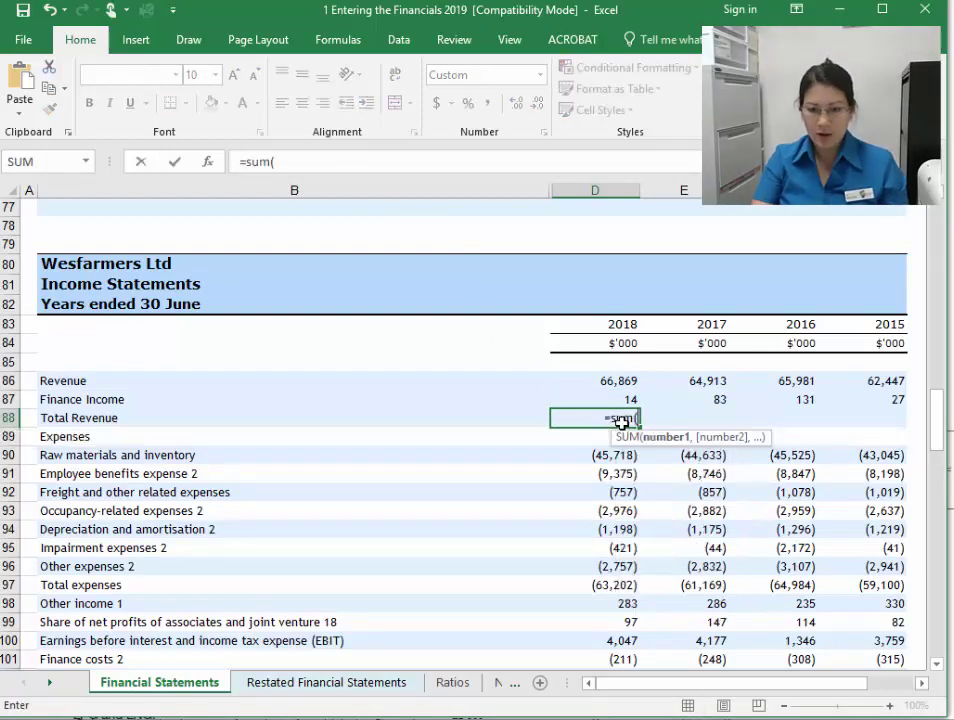
key(Up)
key(shift+Up)
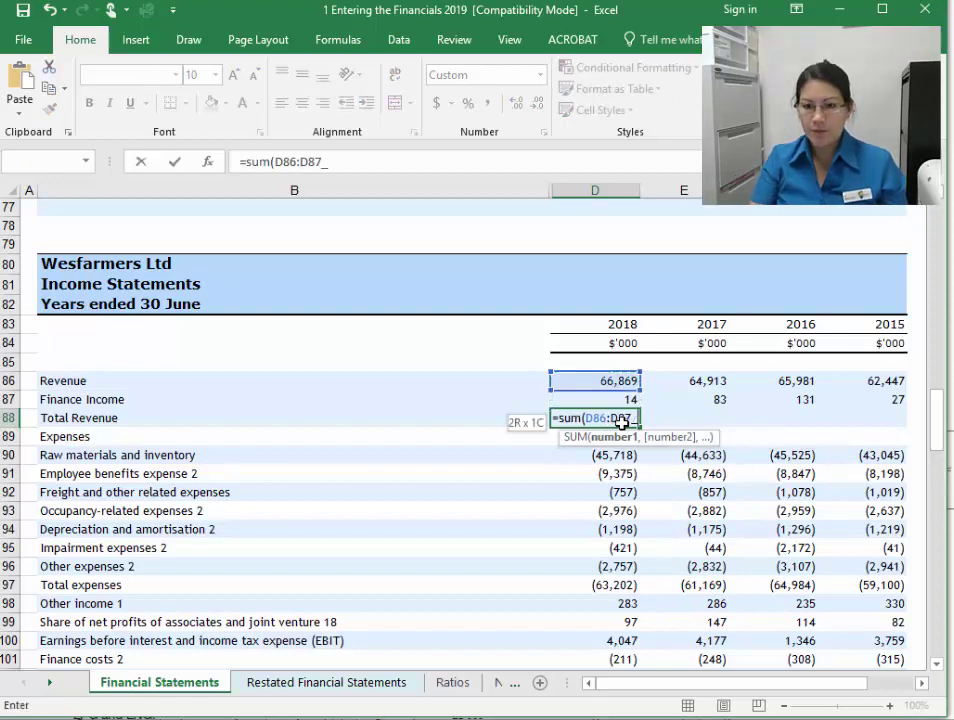
key(Return)
click(615, 417)
click(357, 163)
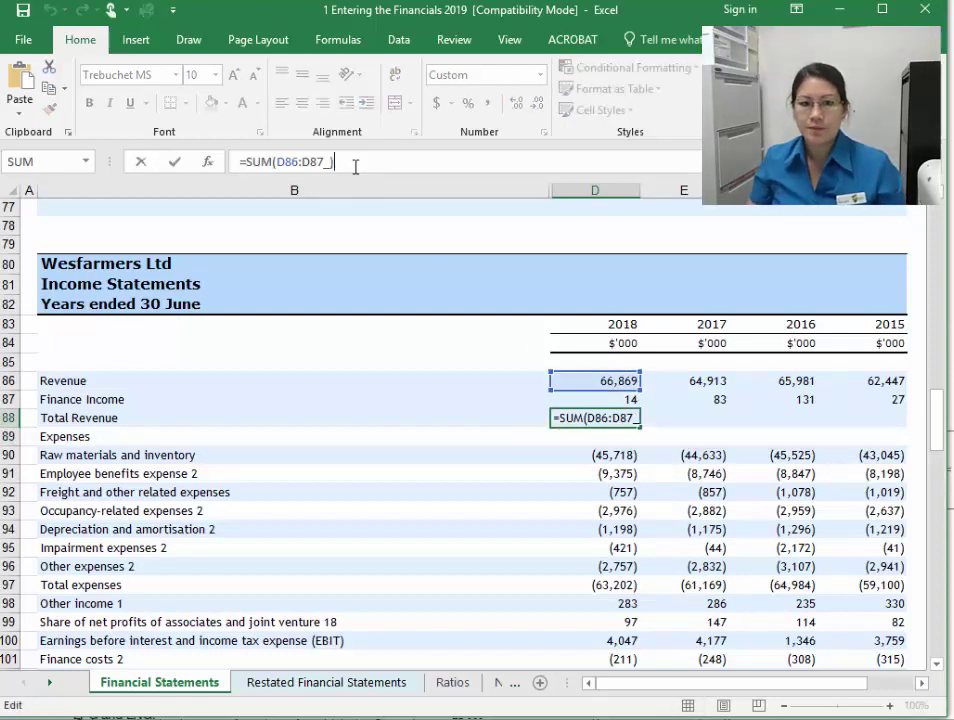
key(Return)
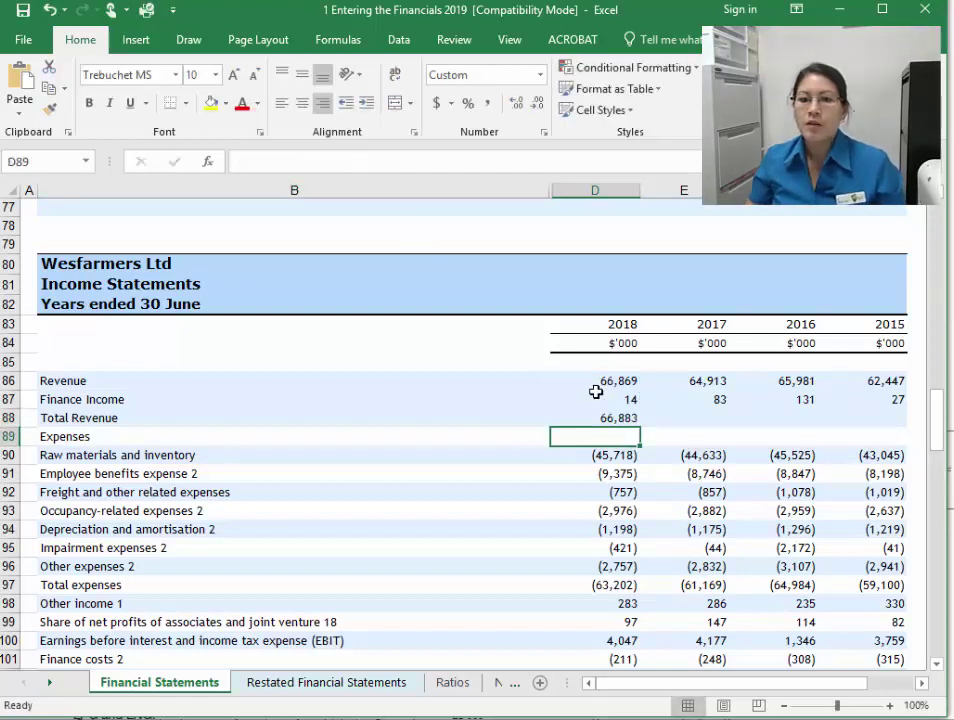
click(627, 418)
drag(641, 427, 875, 430)
Step: Change the 2017 Revenue in E86 to the formula =64913-E87
click(660, 381)
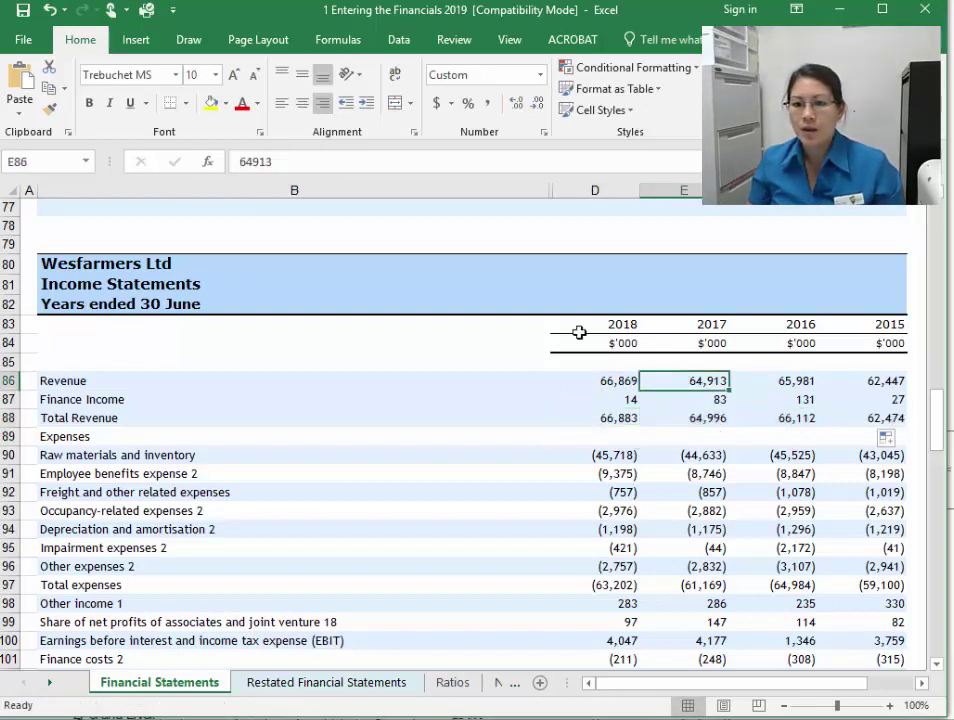
click(243, 161)
text(=)
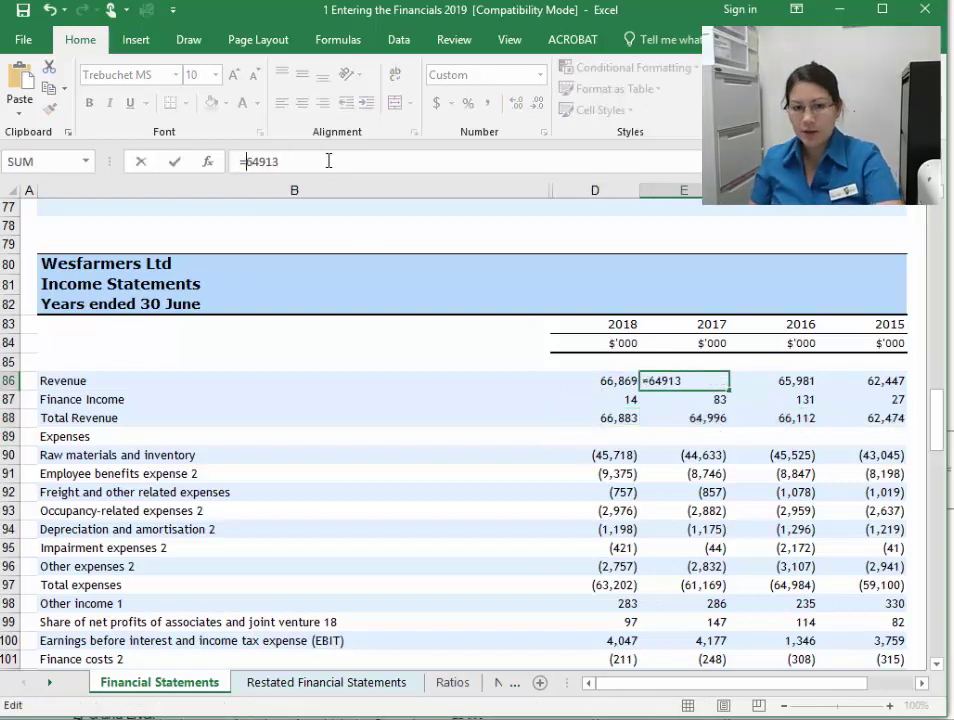
click(328, 161)
text(-)
click(694, 399)
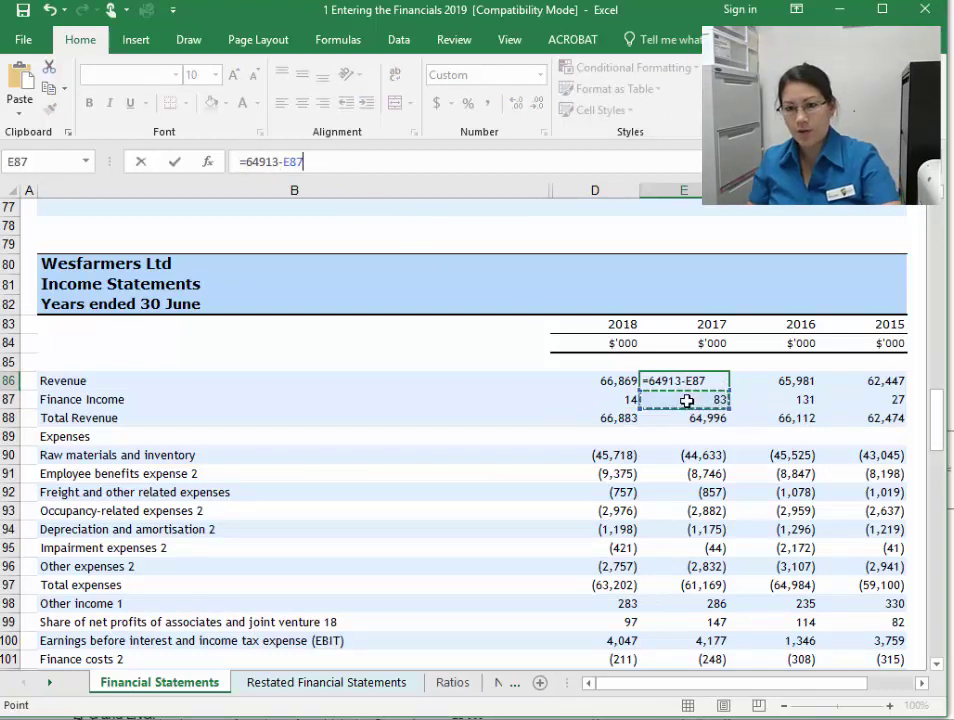
key(Return)
Step: Change the 2016 Revenue in F86 to the formula =65981-F87
click(768, 383)
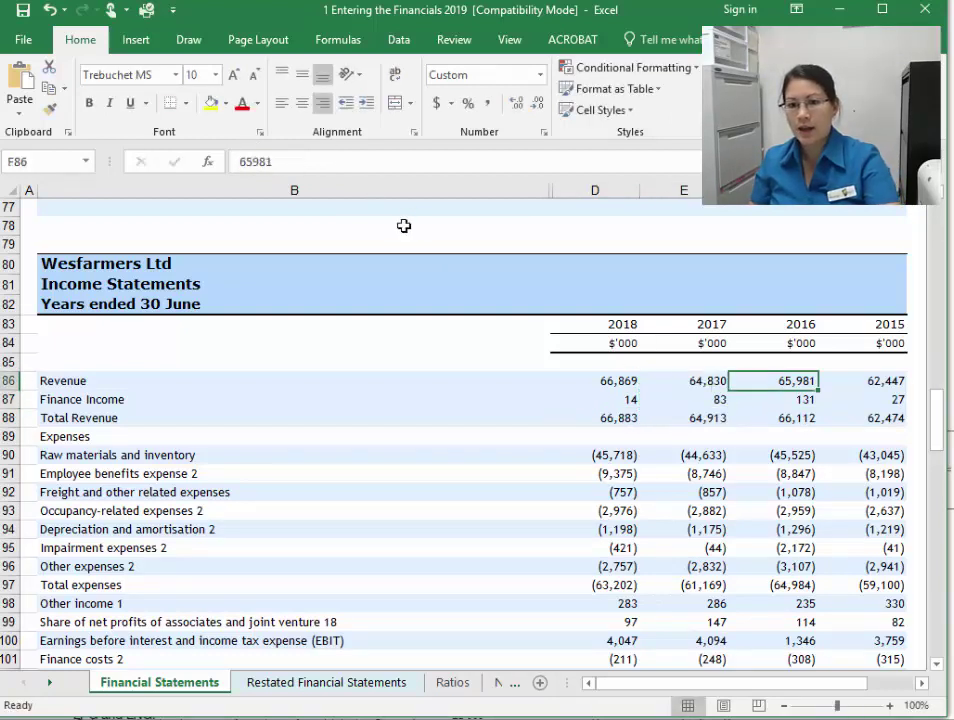
click(243, 164)
text(=)
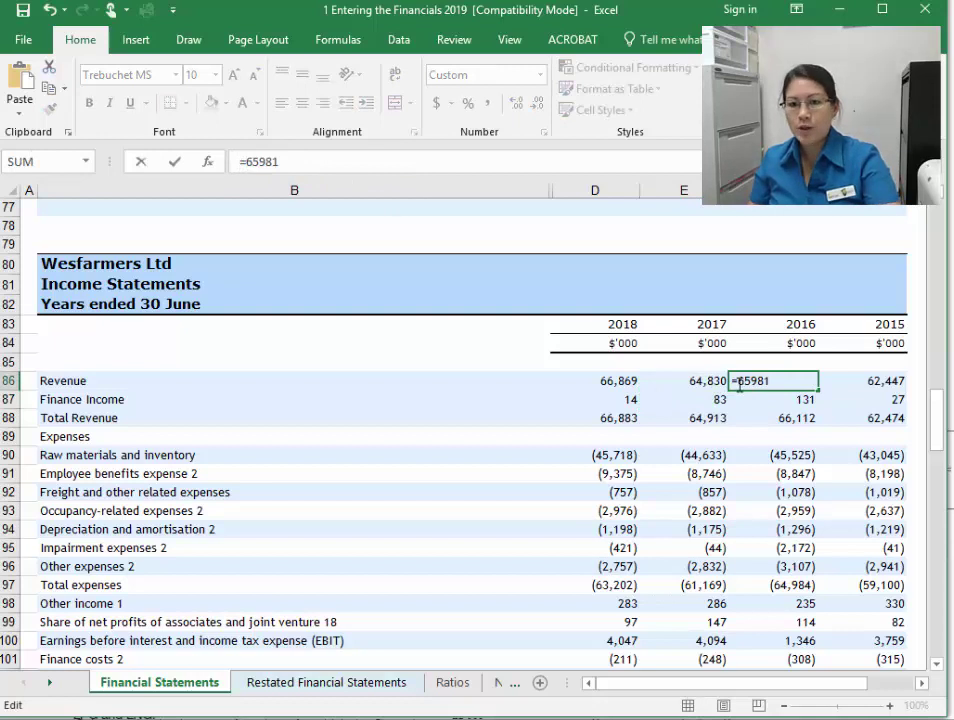
click(332, 162)
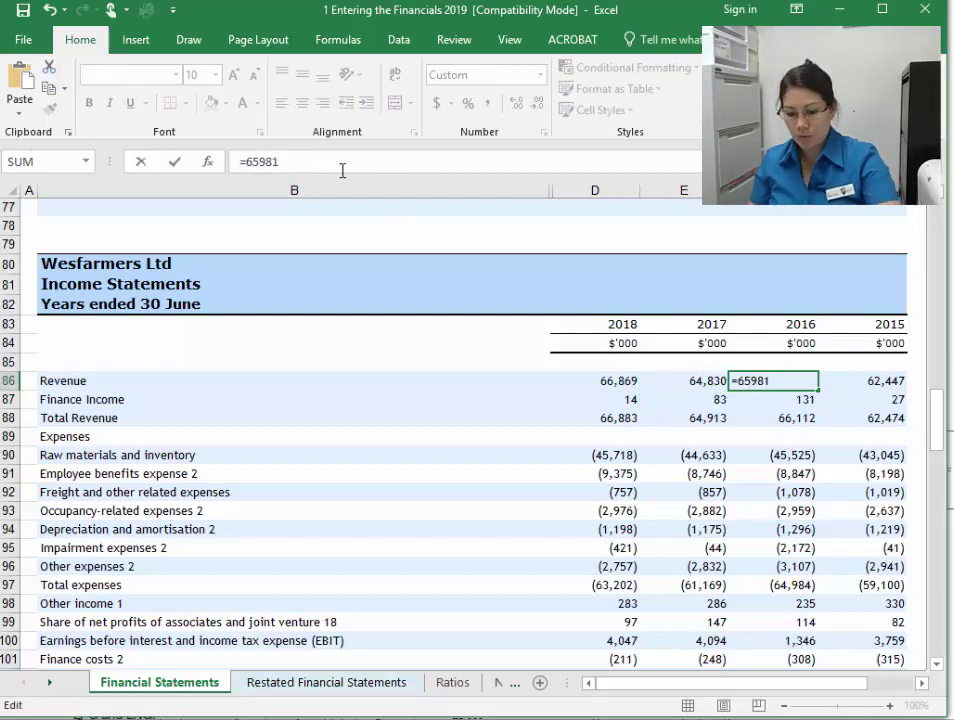
text(-)
click(762, 402)
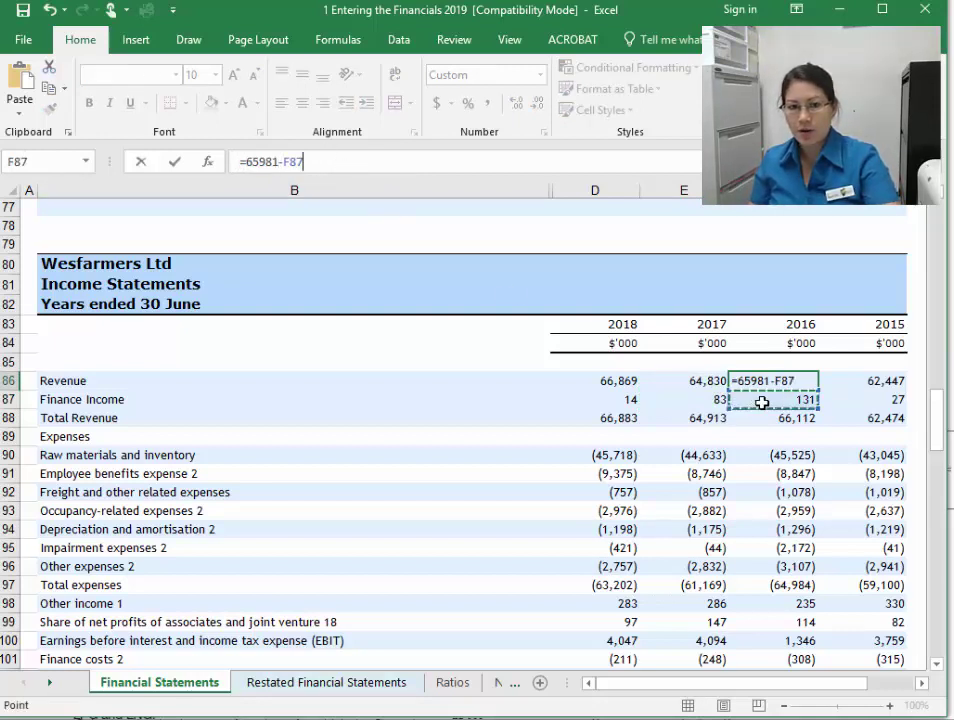
key(Return)
Step: Change the 2015 Revenue in G86 to the formula =62447-G87 so that it excludes finance income
click(852, 385)
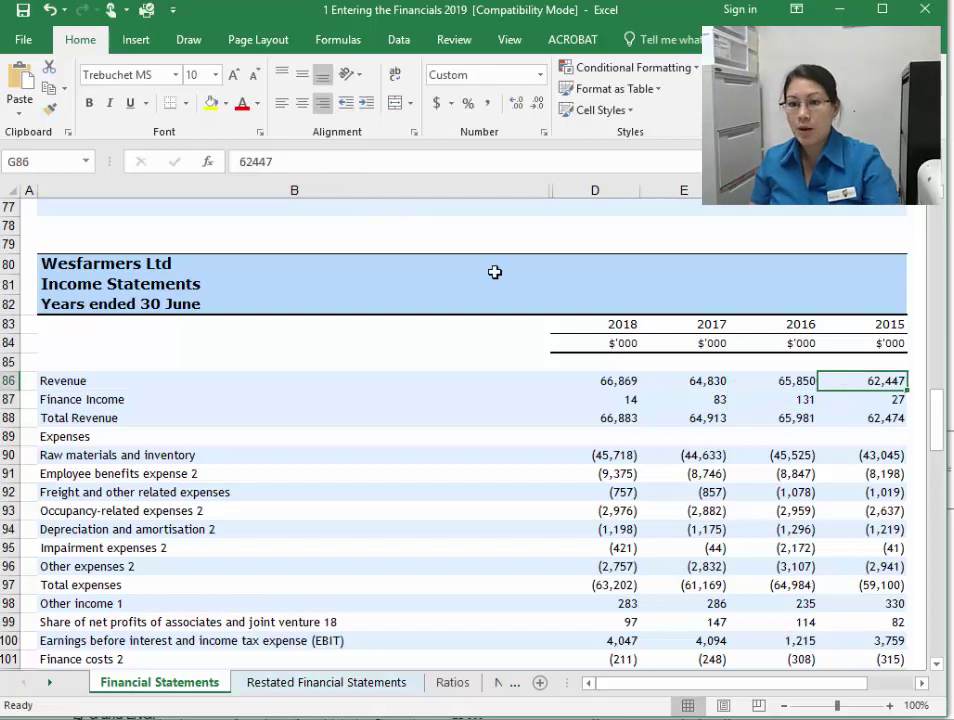
click(241, 162)
text(=)
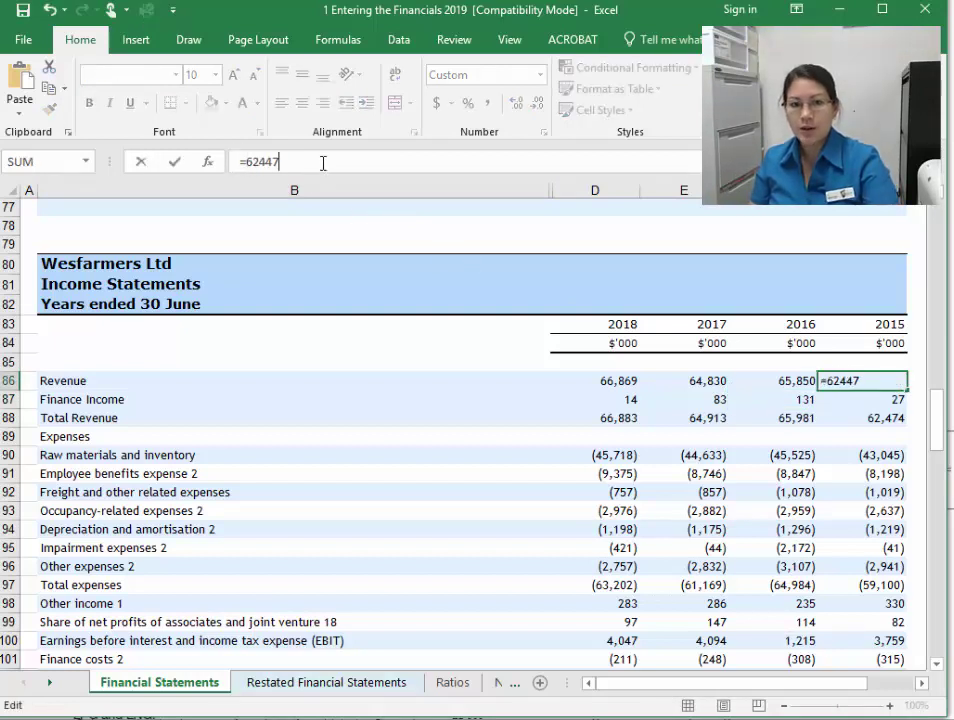
text(-)
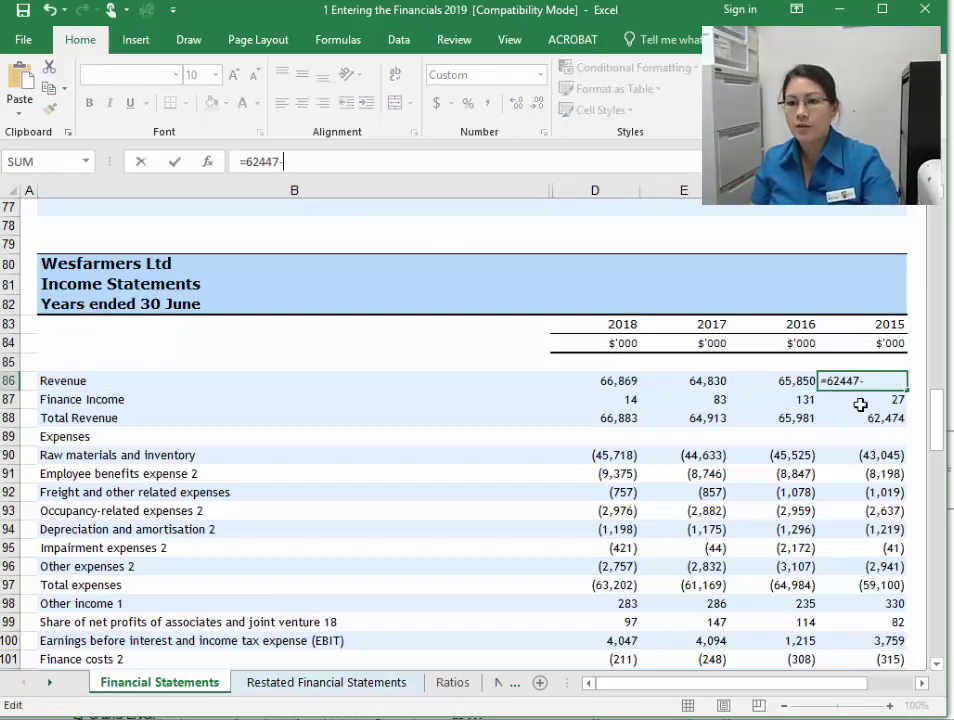
click(860, 403)
key(Return)
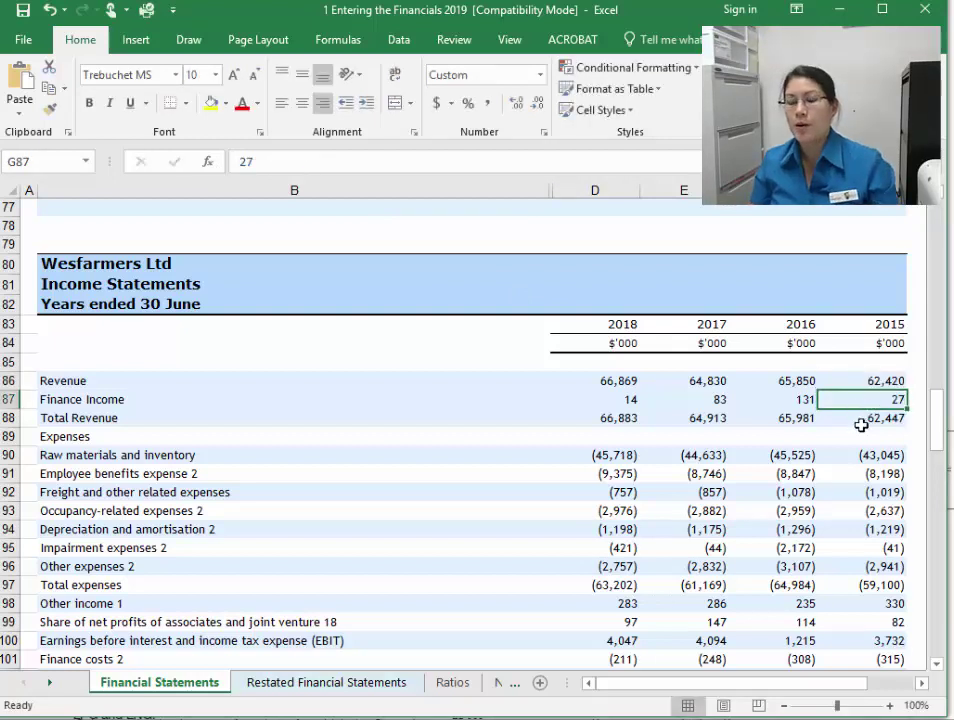
Step: Look up the 2018 Revenue total in Note 1 Income of the Wesfarmers 2018 annual report PDF
click(8, 418)
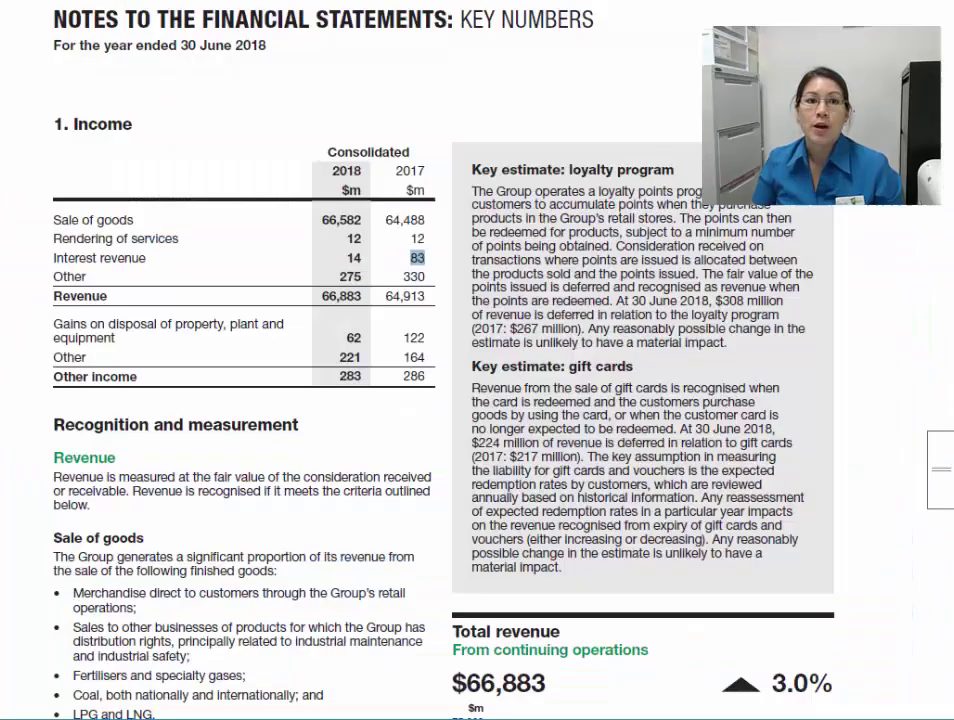
scroll(341, 241, up, 5)
scroll(362, 305, up, 1)
scroll(344, 534, down, 2)
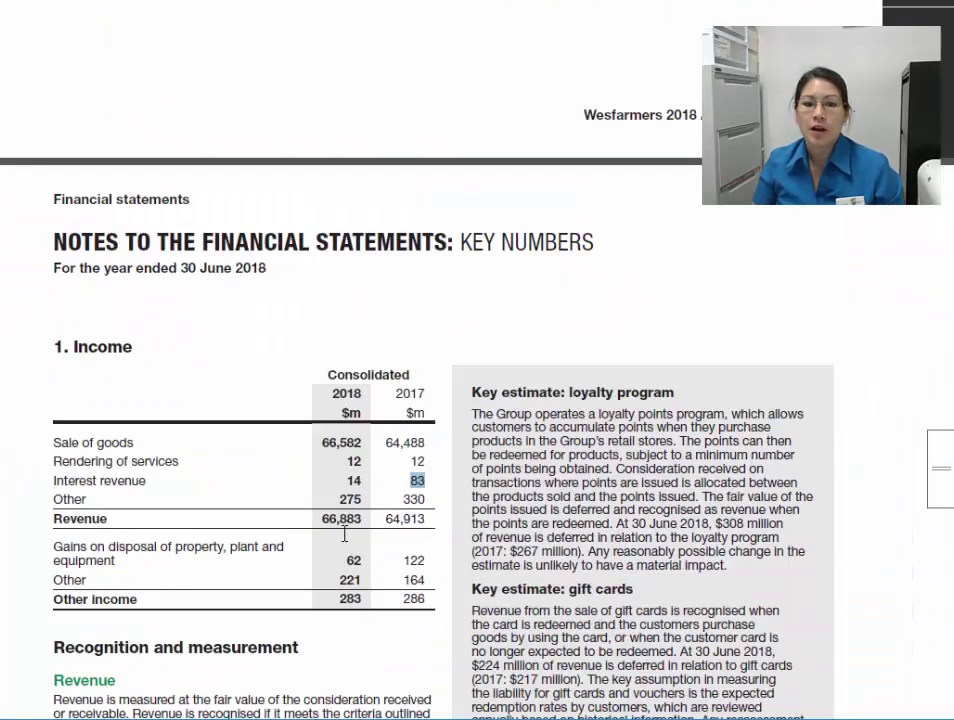
double_click(323, 517)
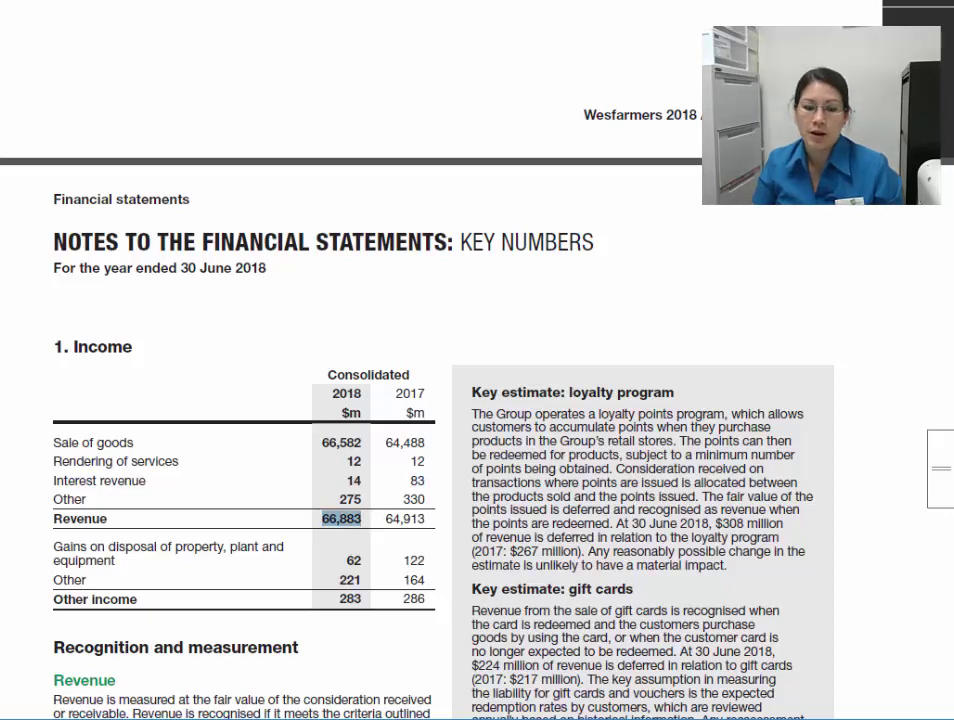
Step: Back in the Excel workbook, check the formulas behind 2015 Revenue (G86), 2018 Profit from continuing operations (D104) and Profit before income tax (D102)
key(alt+Tab)
click(600, 490)
scroll(611, 480, down, 2)
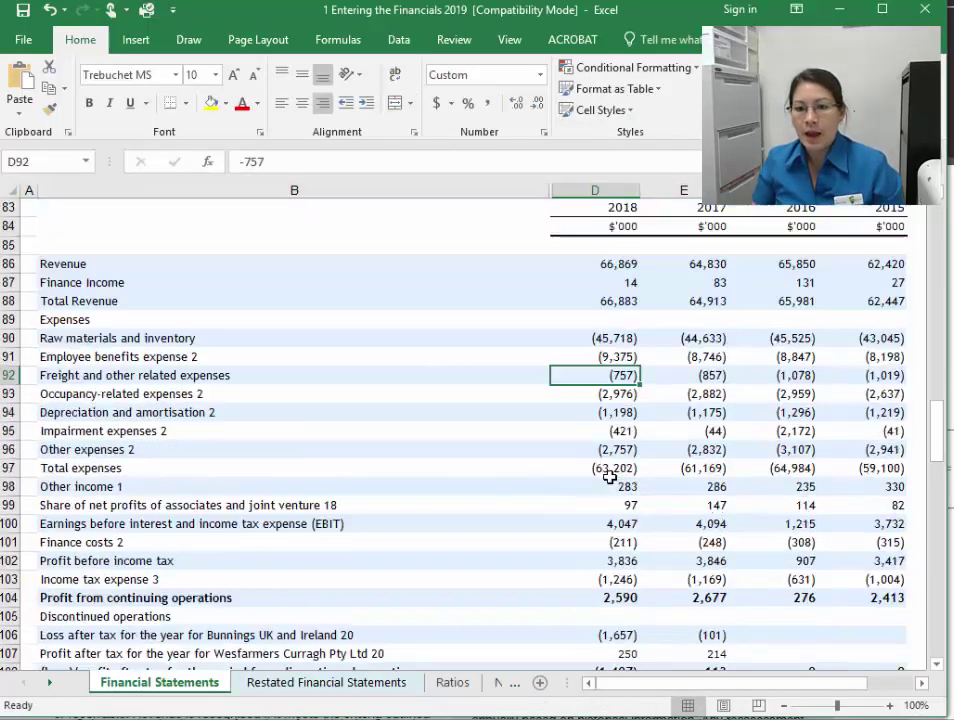
click(881, 268)
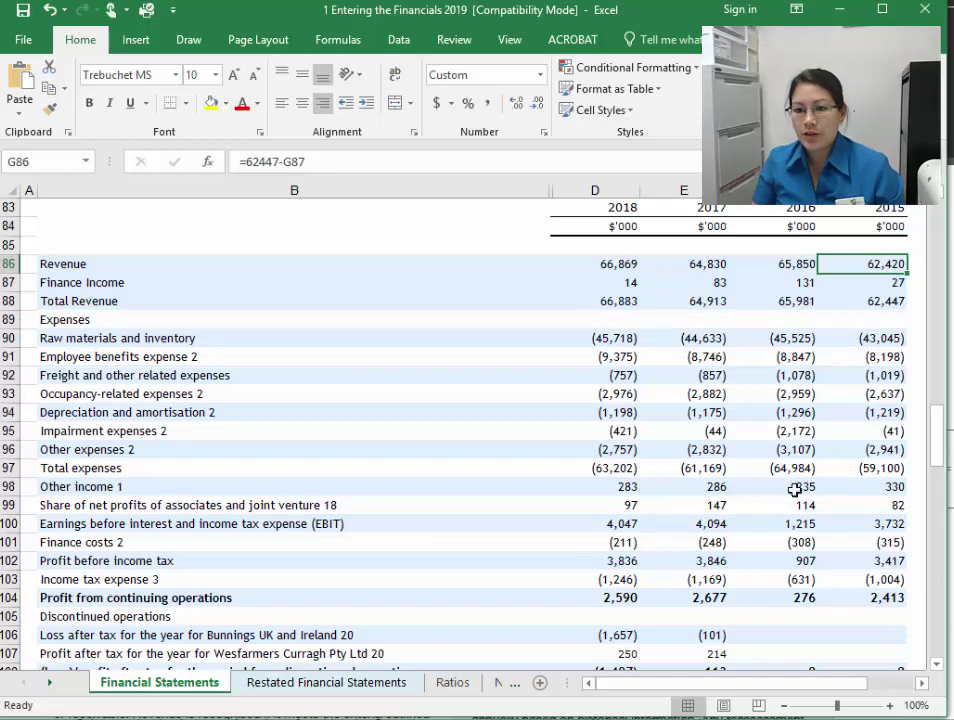
click(640, 598)
click(325, 163)
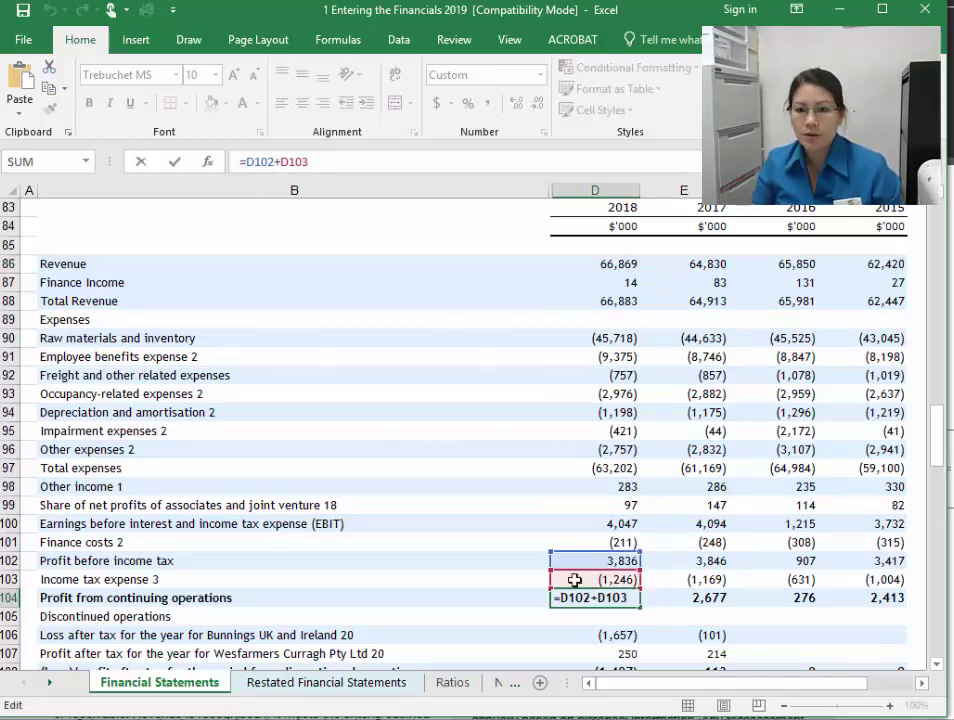
key(Escape)
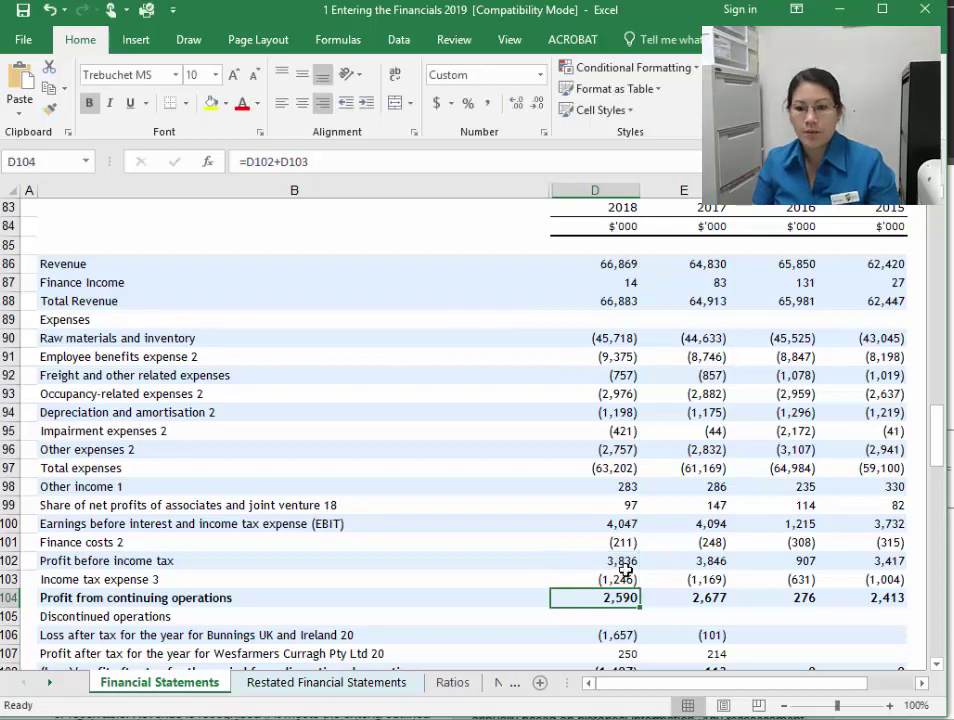
key(Up)
key(Up)
click(329, 161)
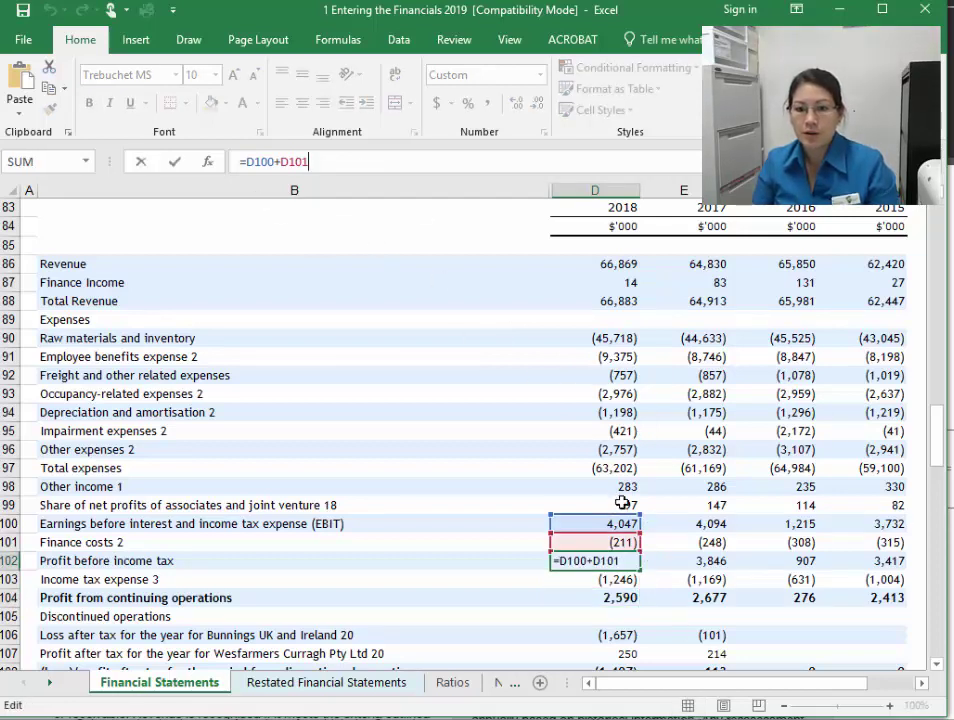
key(Escape)
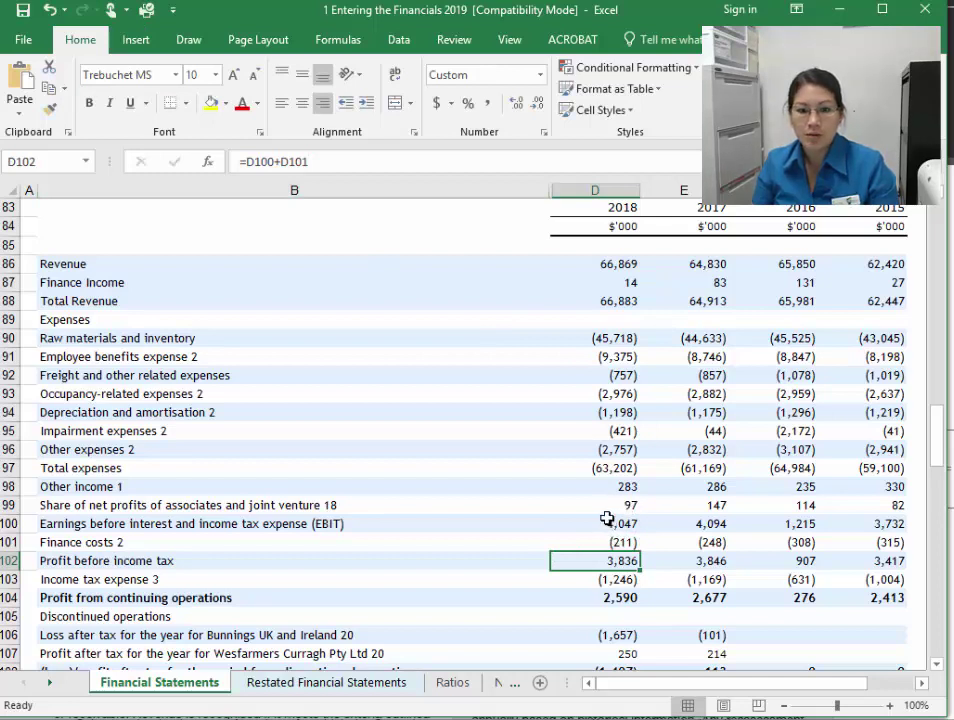
Step: Change the 2018 EBIT in D100 to =D88+D97+SUM(D98:D99) and fill the formula across to 2015 in G100
click(607, 518)
click(400, 161)
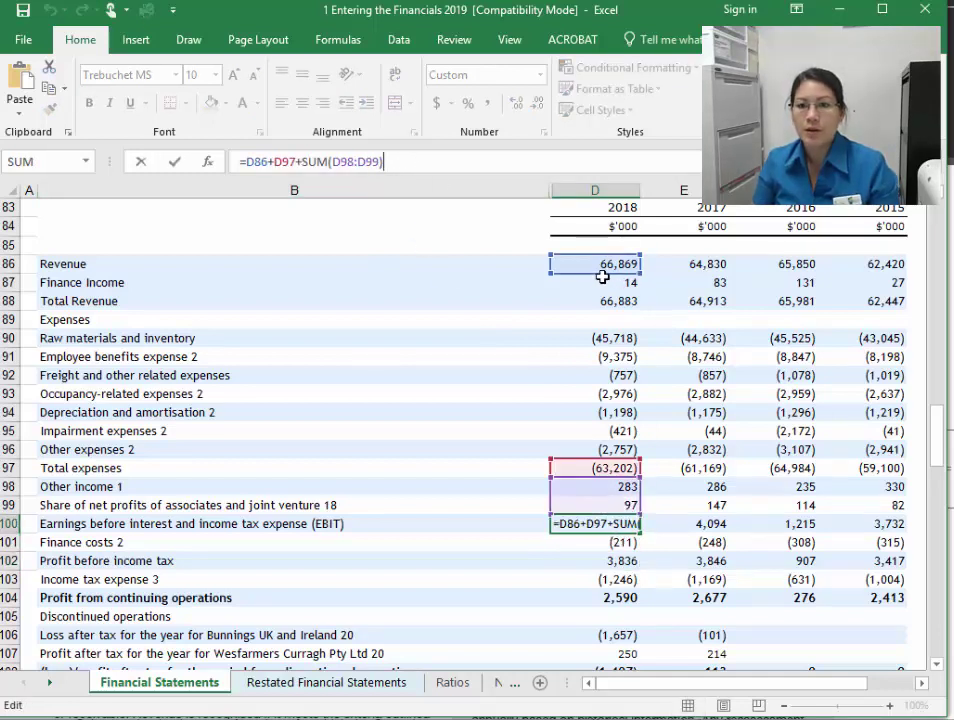
drag(602, 276, 602, 308)
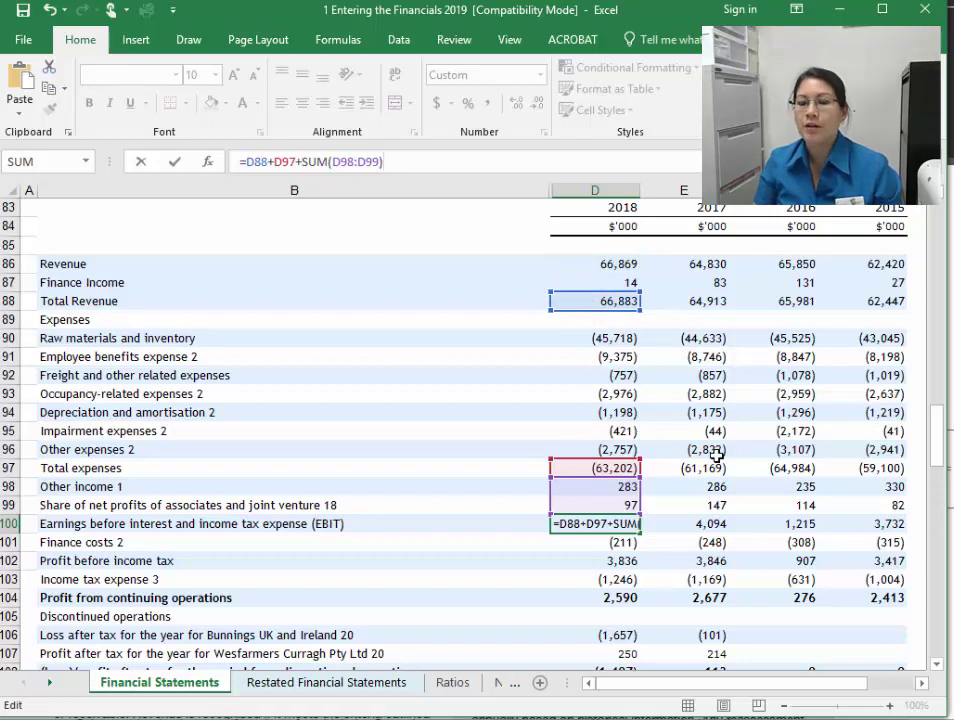
key(Return)
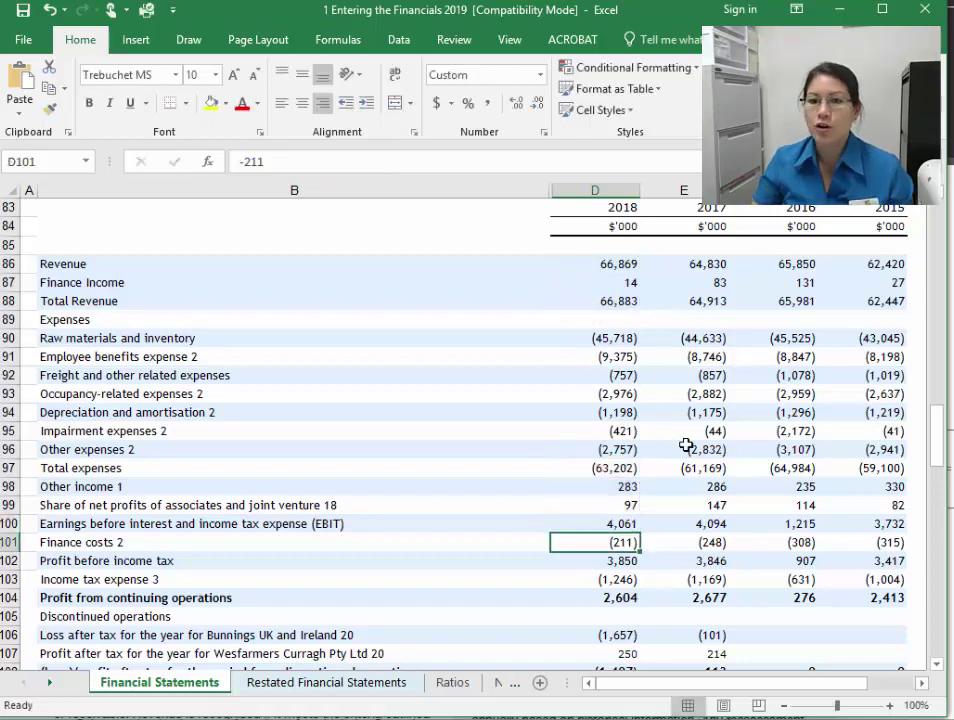
click(612, 520)
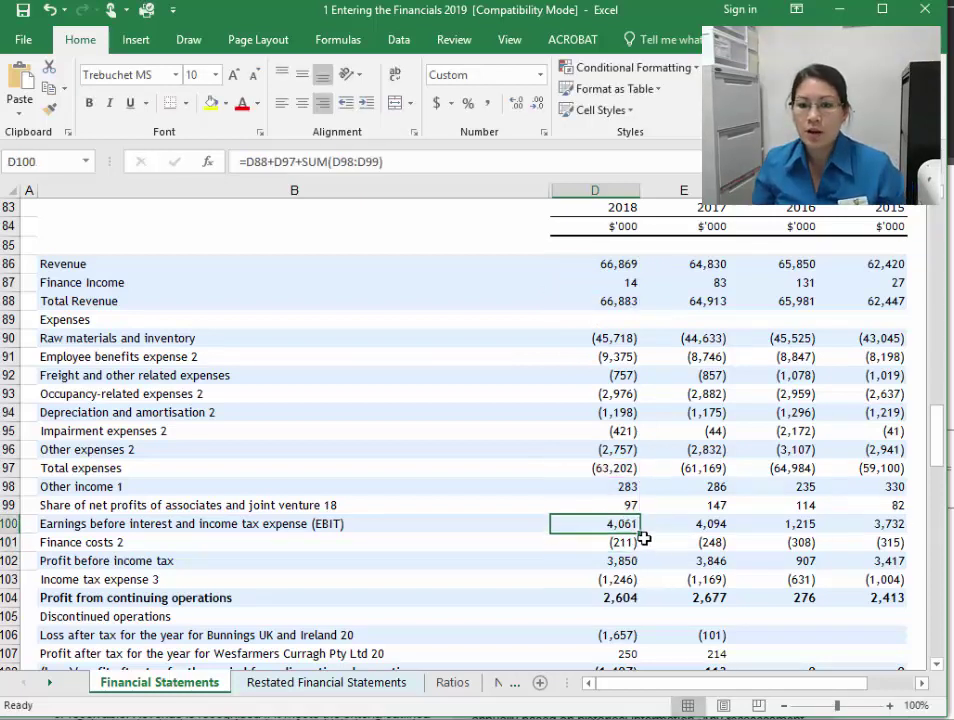
drag(641, 533, 890, 530)
click(680, 506)
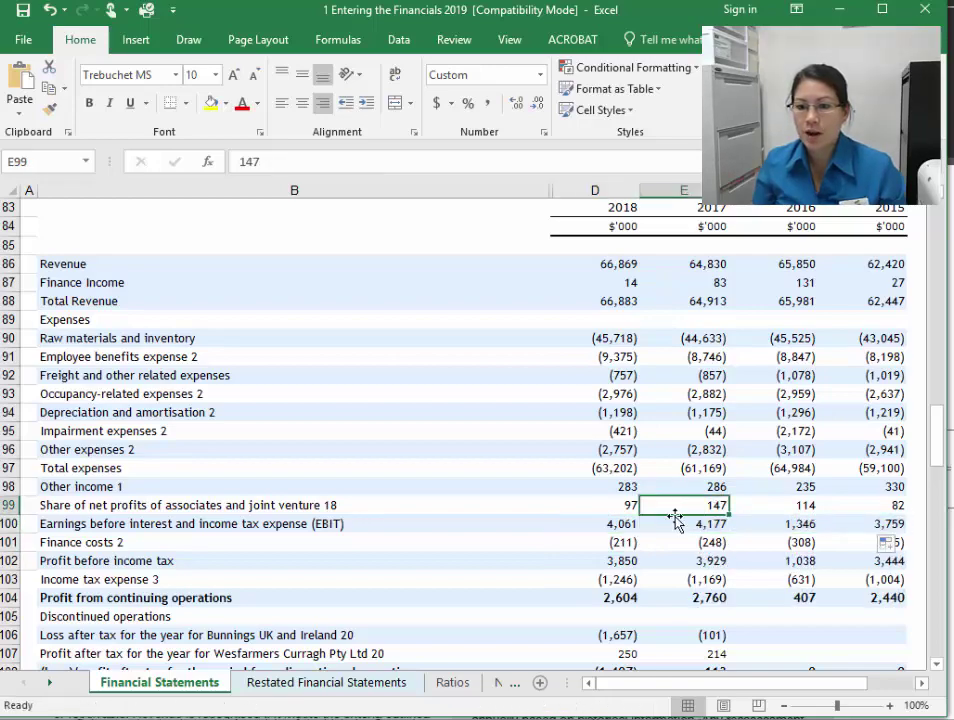
Step: Review the income statement down to row 126 and examine the 2018 and 2017 total comprehensive income
scroll(663, 516, down, 4)
scroll(663, 516, down, 4)
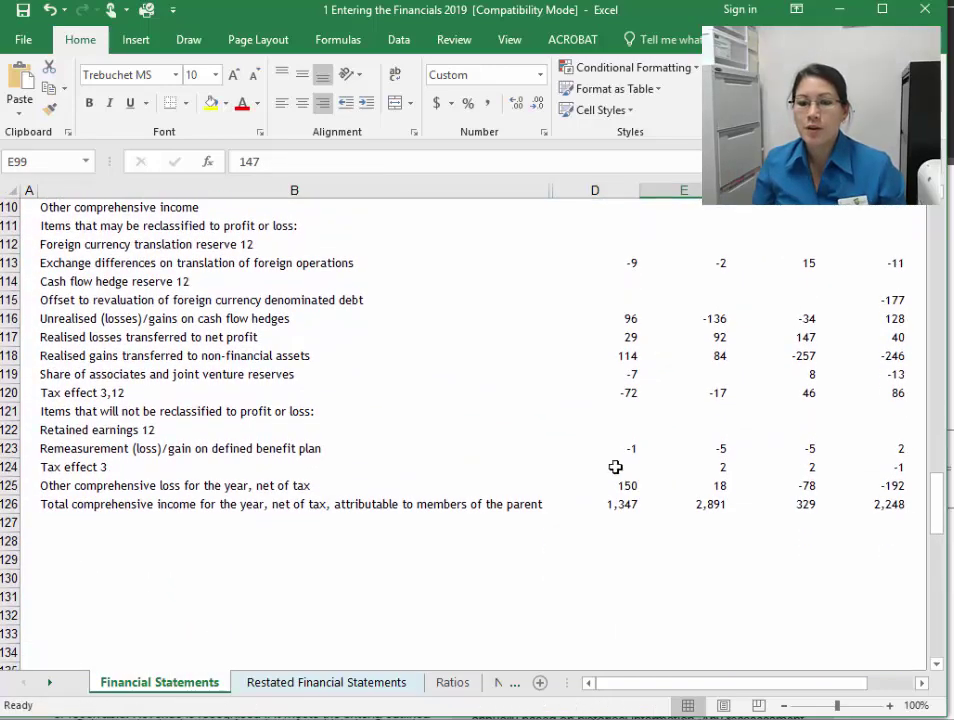
scroll(615, 466, up, 12)
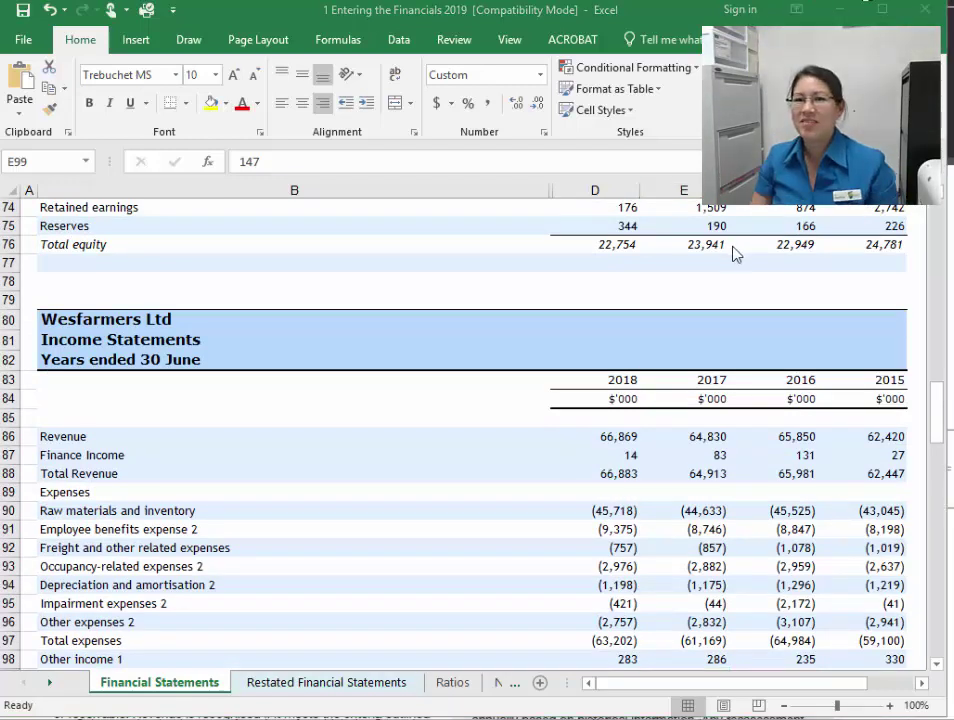
scroll(607, 345, down, 9)
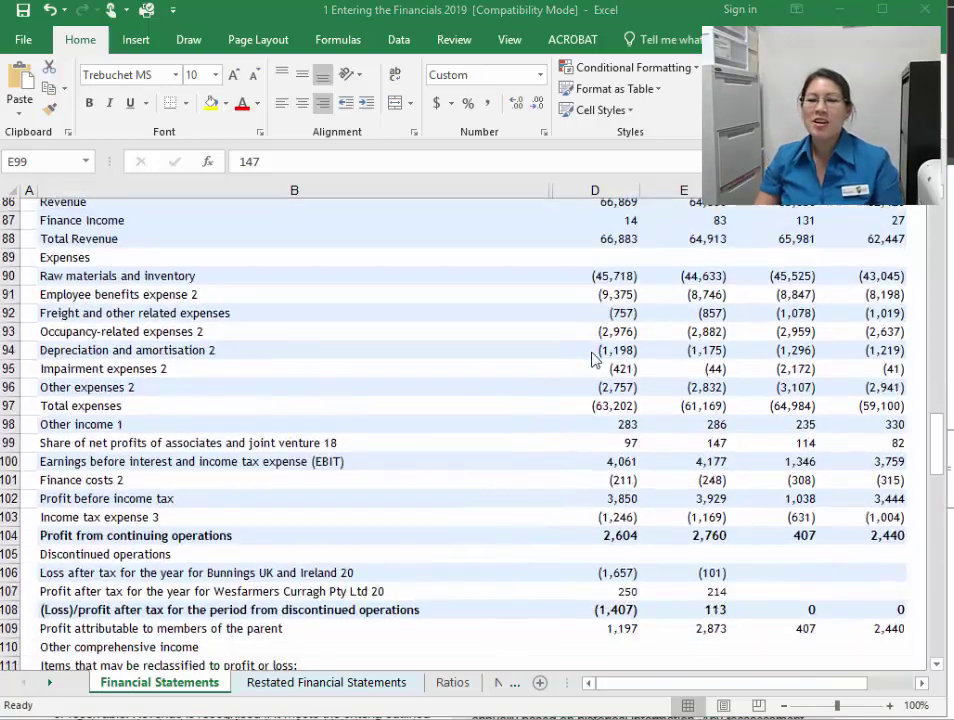
scroll(595, 388, down, 3)
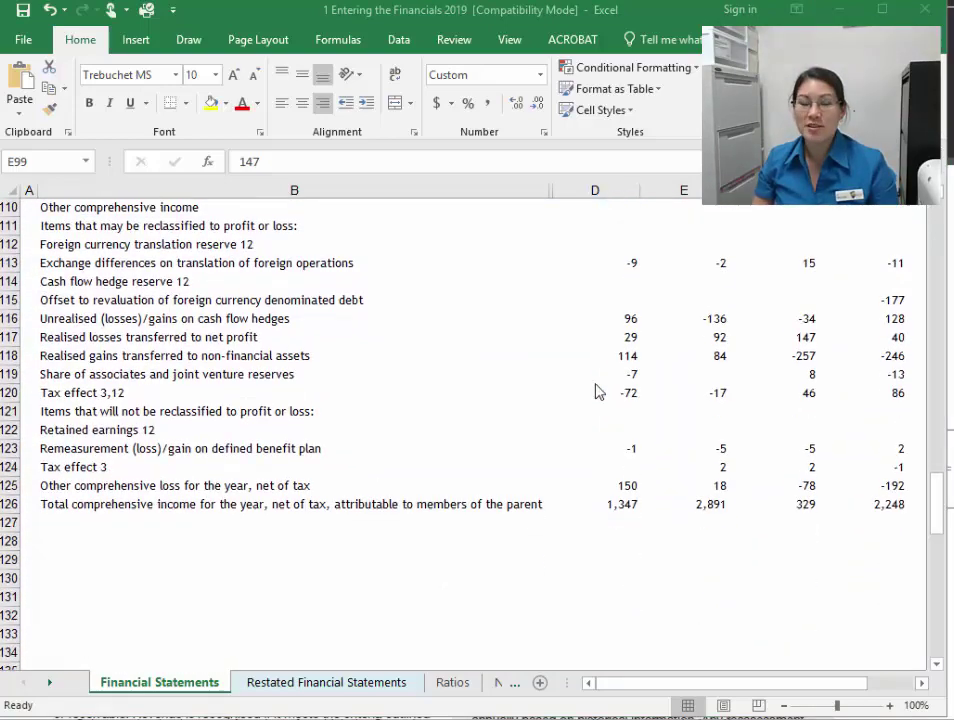
click(615, 504)
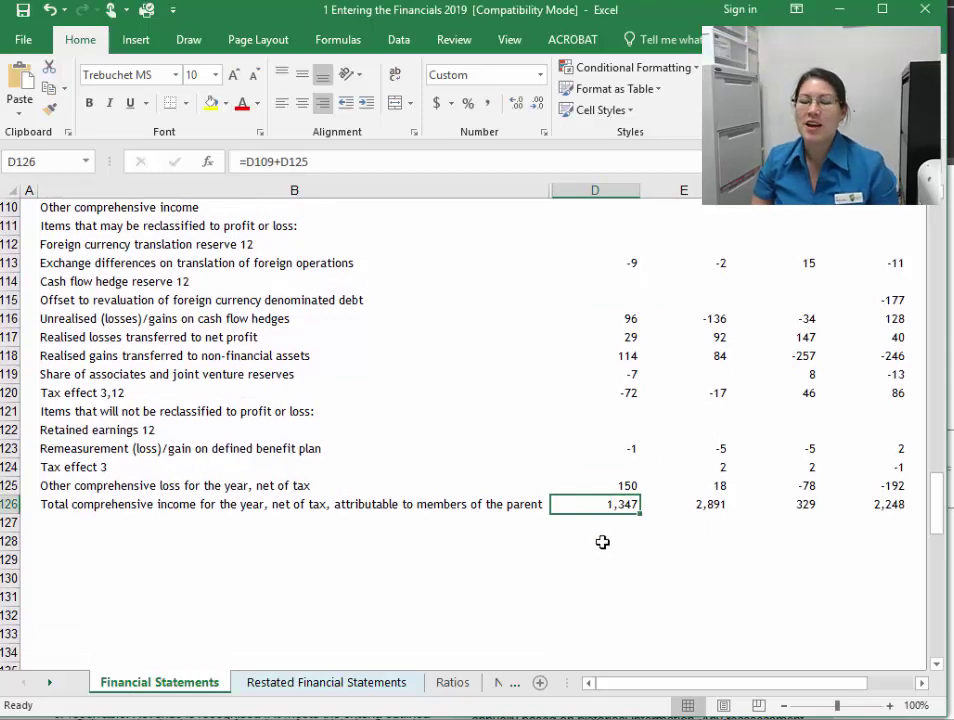
click(706, 505)
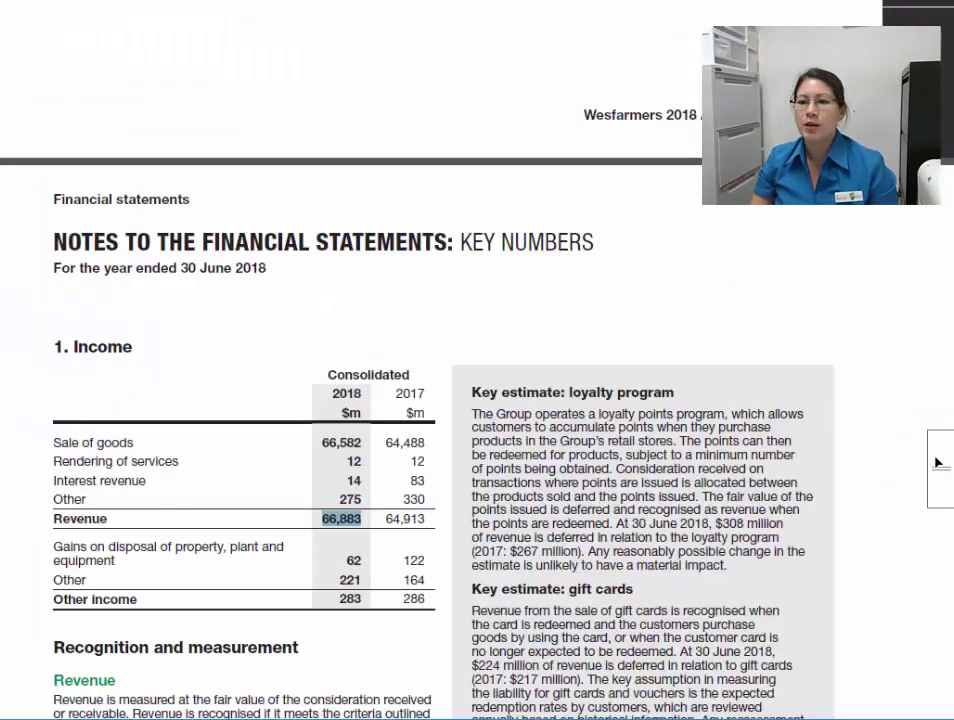
Step: Compare the 2018 and 2017 totals with the Statement of Comprehensive Income in the 2018 annual report PDF
drag(937, 462, 940, 418)
scroll(550, 510, down, 10)
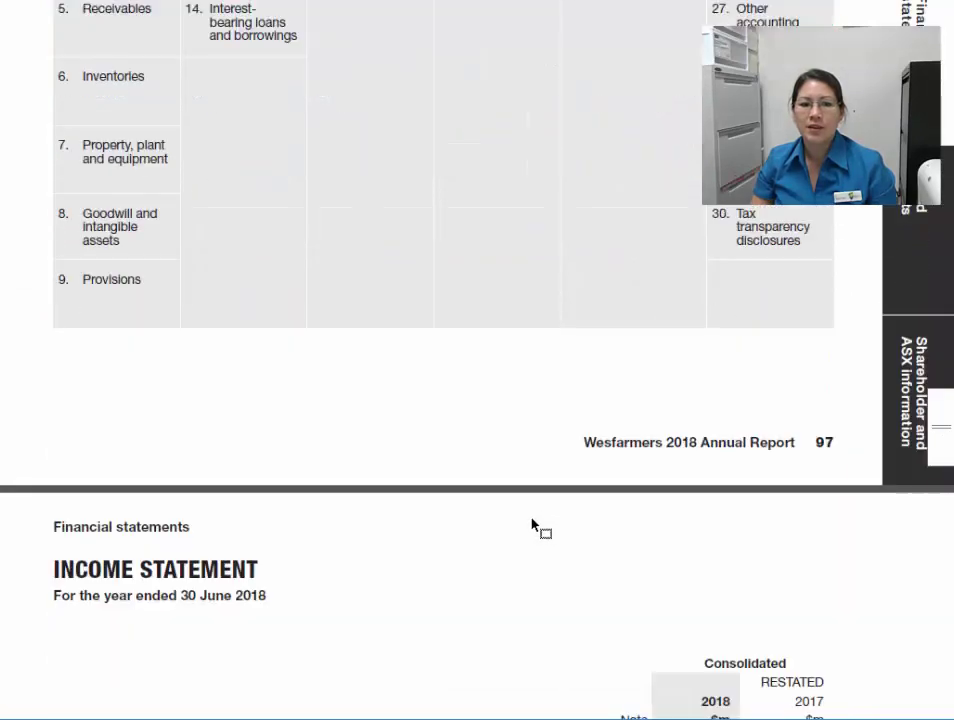
scroll(533, 521, down, 8)
scroll(641, 488, down, 10)
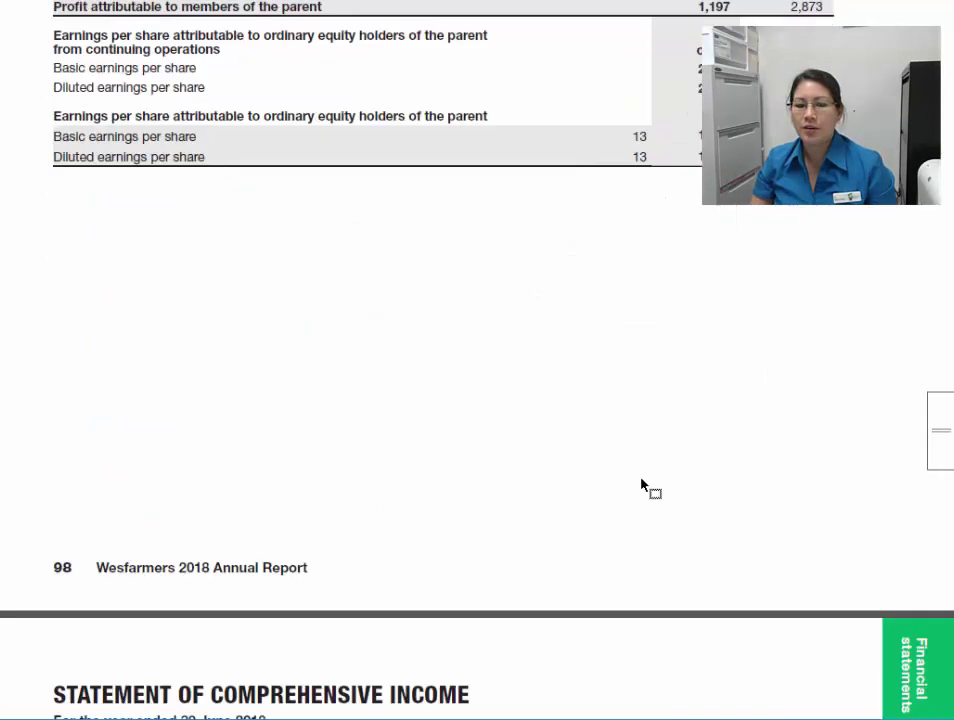
double_click(709, 503)
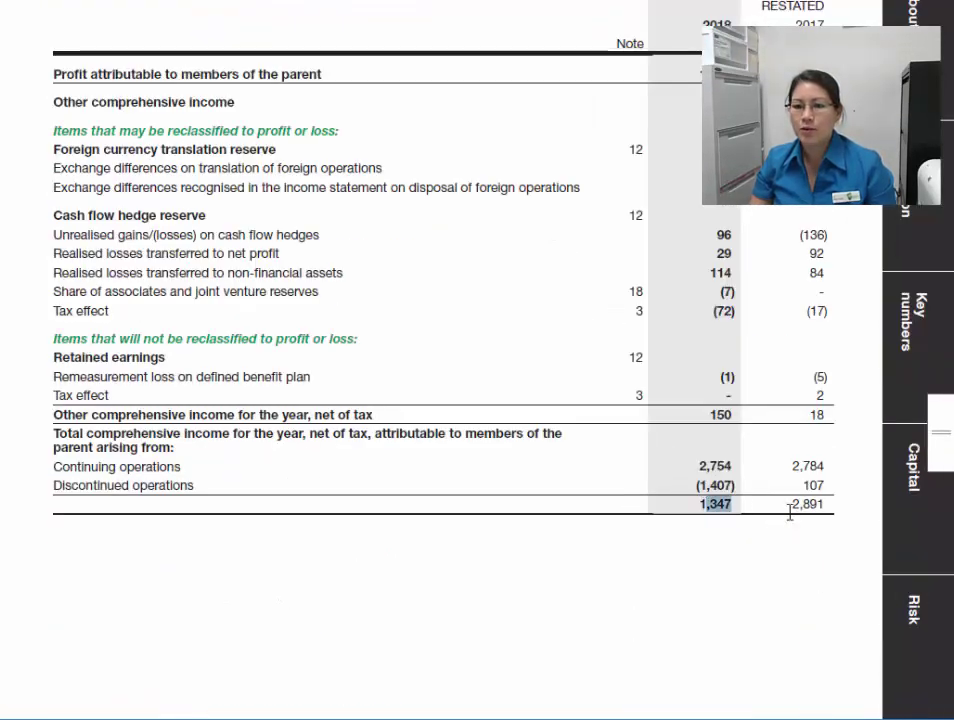
drag(790, 504, 818, 504)
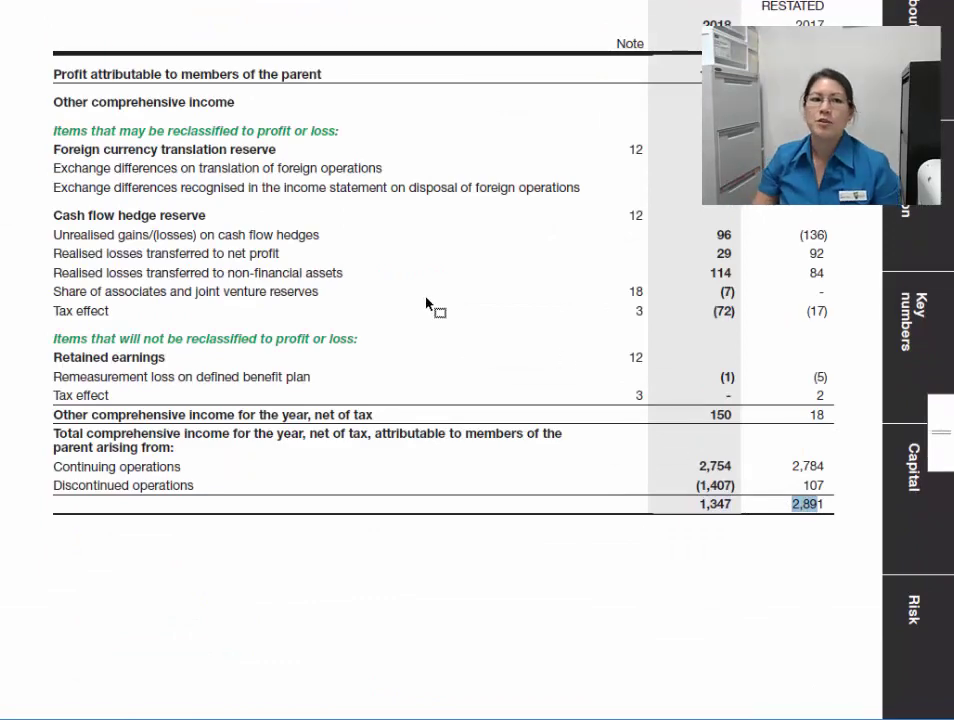
Step: Return to the Excel workbook and examine the 2016 and 2015 total comprehensive income in F126 and G126 and the rows above
key(alt+Tab)
click(800, 504)
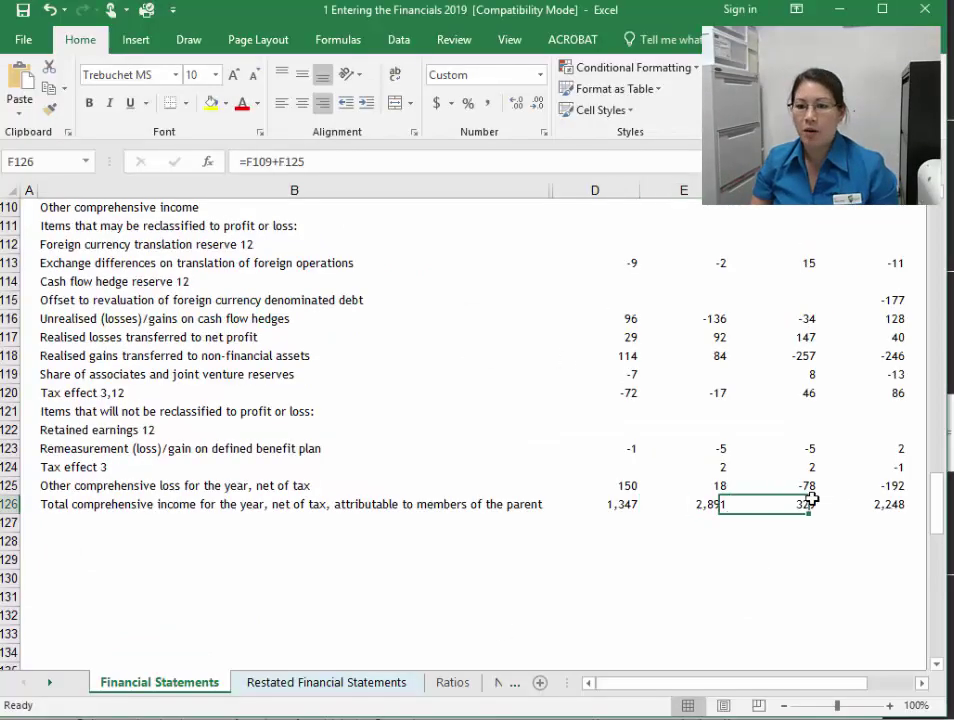
click(895, 503)
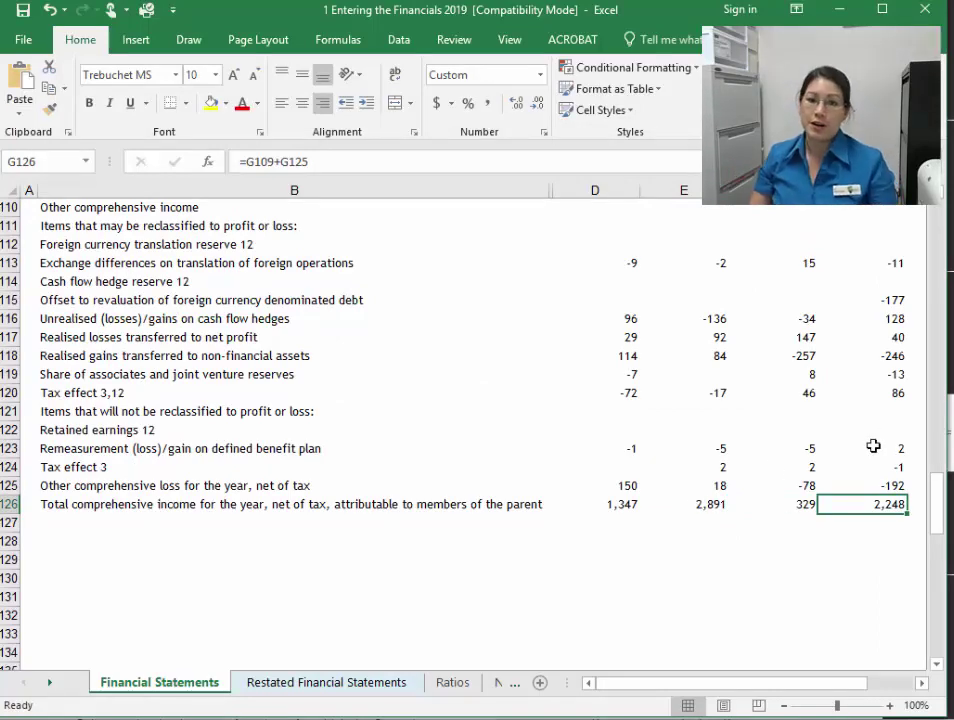
scroll(724, 460, up, 7)
scroll(720, 463, up, 3)
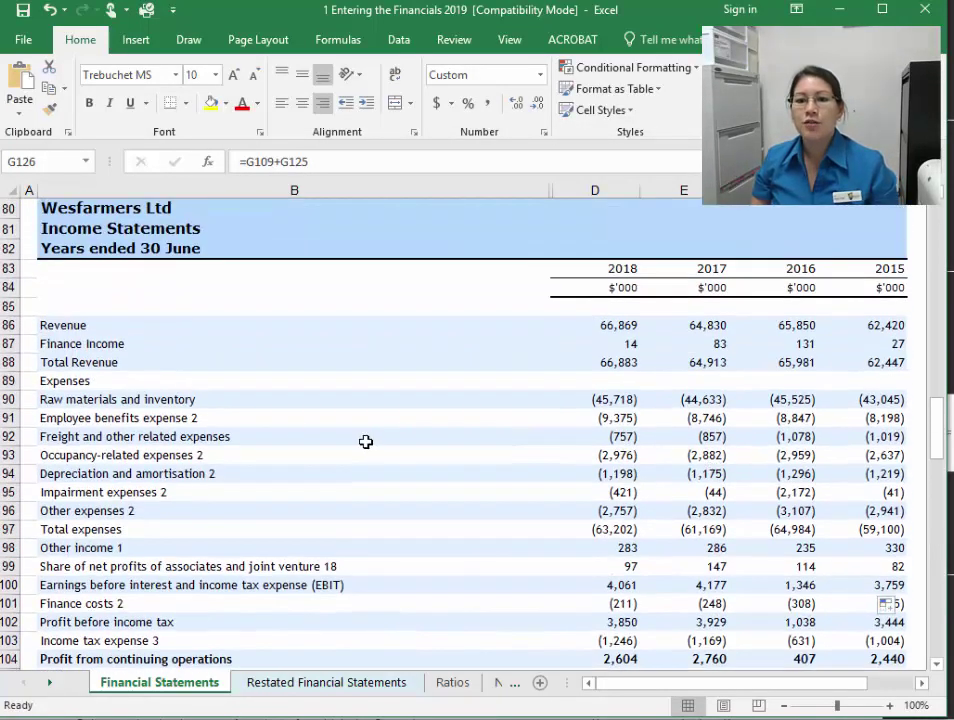
click(88, 383)
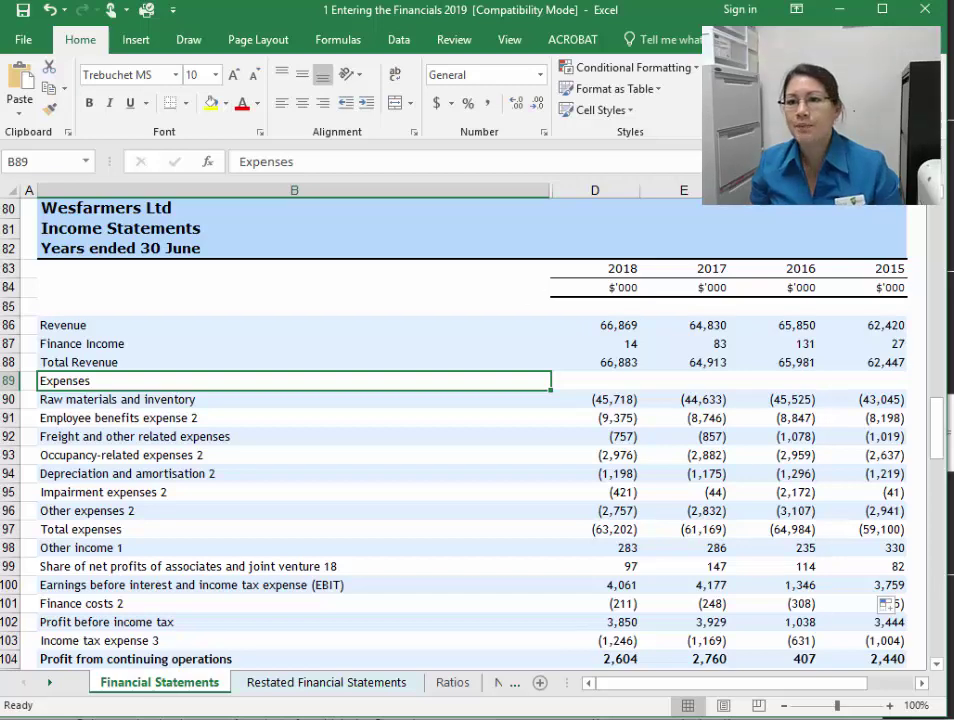
scroll(470, 430, down, 6)
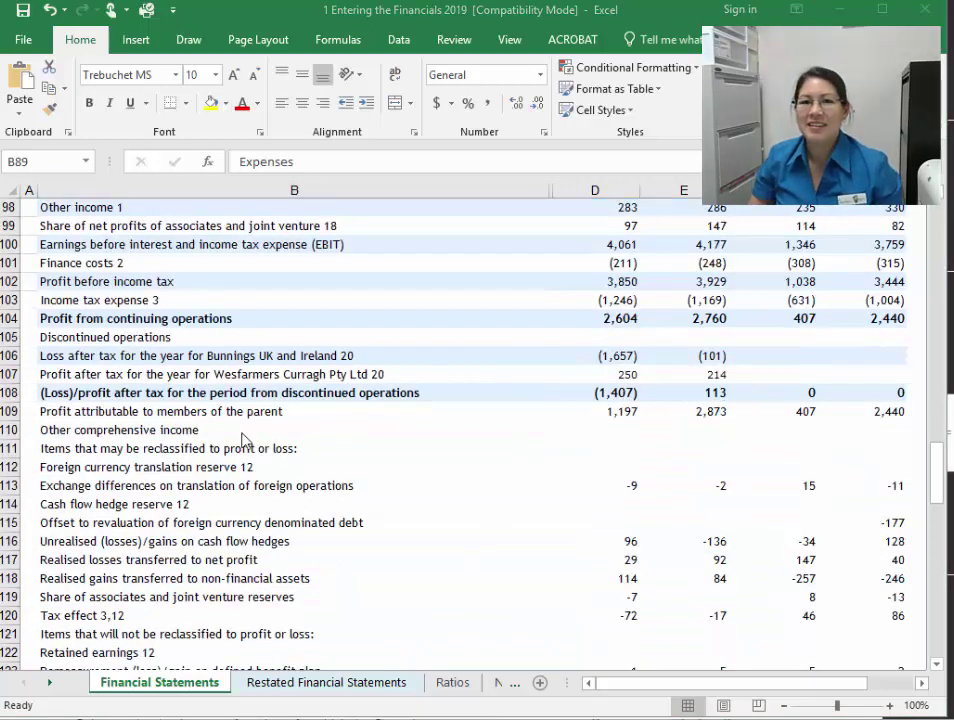
scroll(226, 405, up, 4)
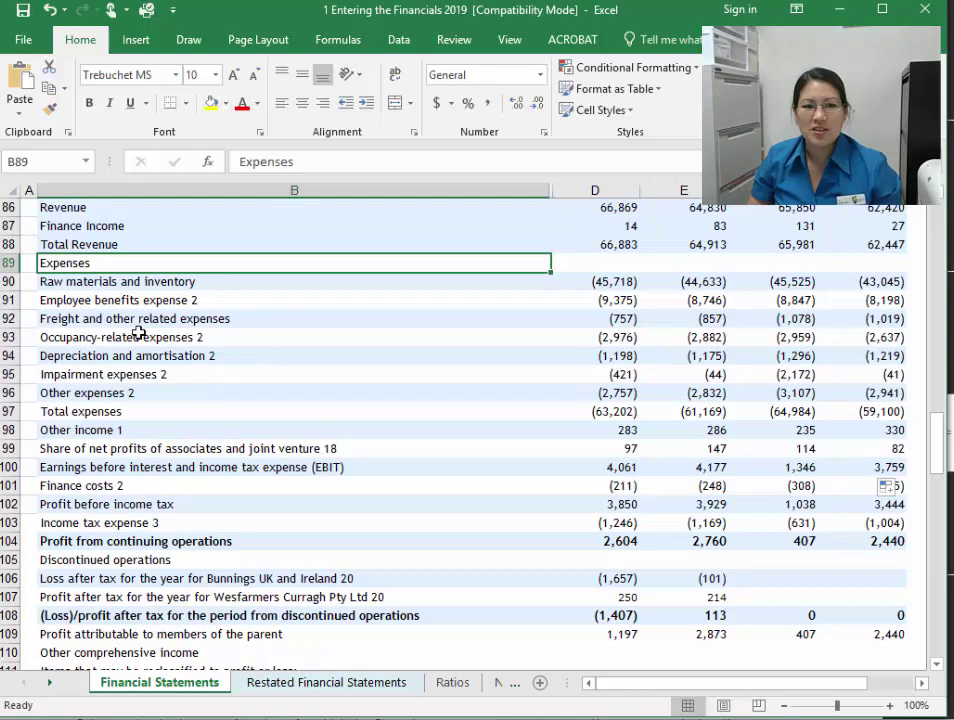
Step: Make the income statement's labels and figures in B86:G126 bold
scroll(138, 333, up, 2)
drag(96, 326, 824, 617)
scroll(822, 614, up, 10)
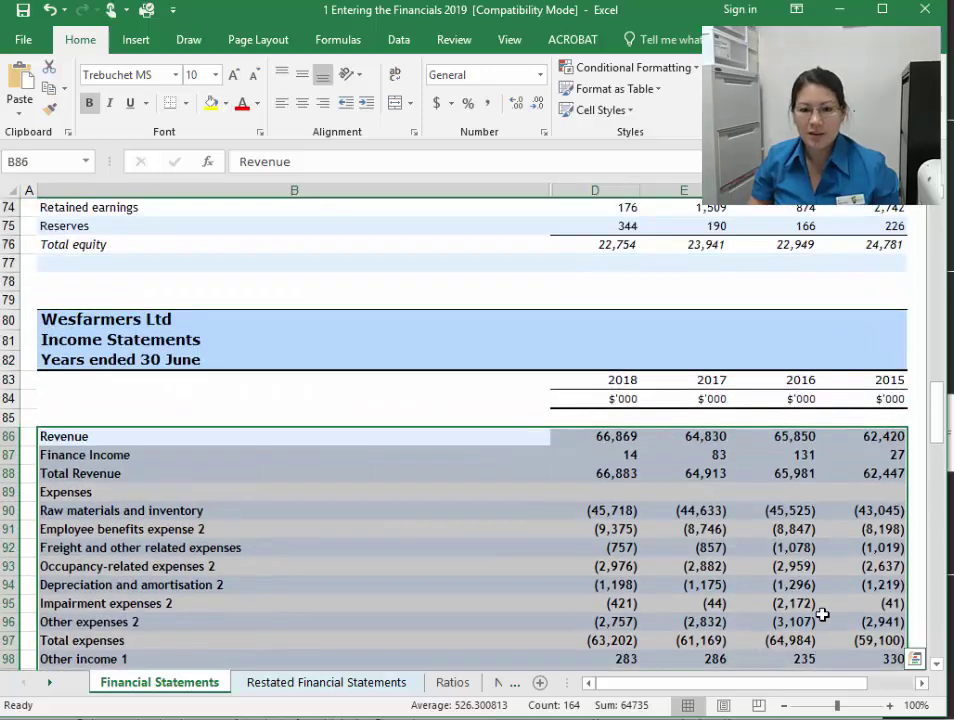
Step: Remove the trailing note number 2 from the Employee benefits expense label in B91
click(525, 621)
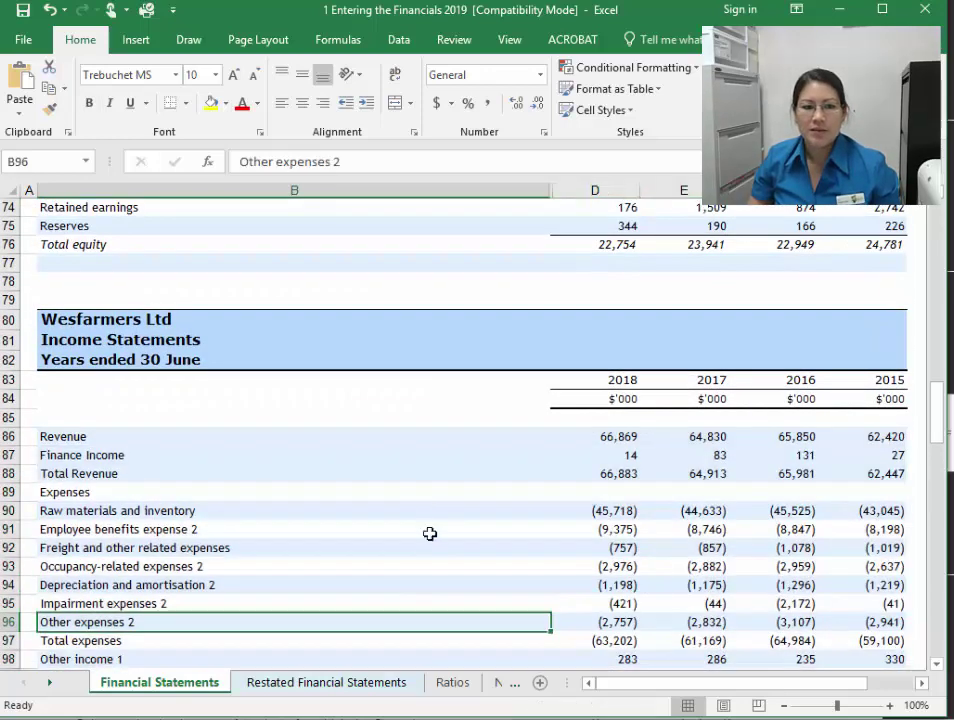
click(173, 534)
click(441, 160)
key(BackSpace)
key(BackSpace)
key(Return)
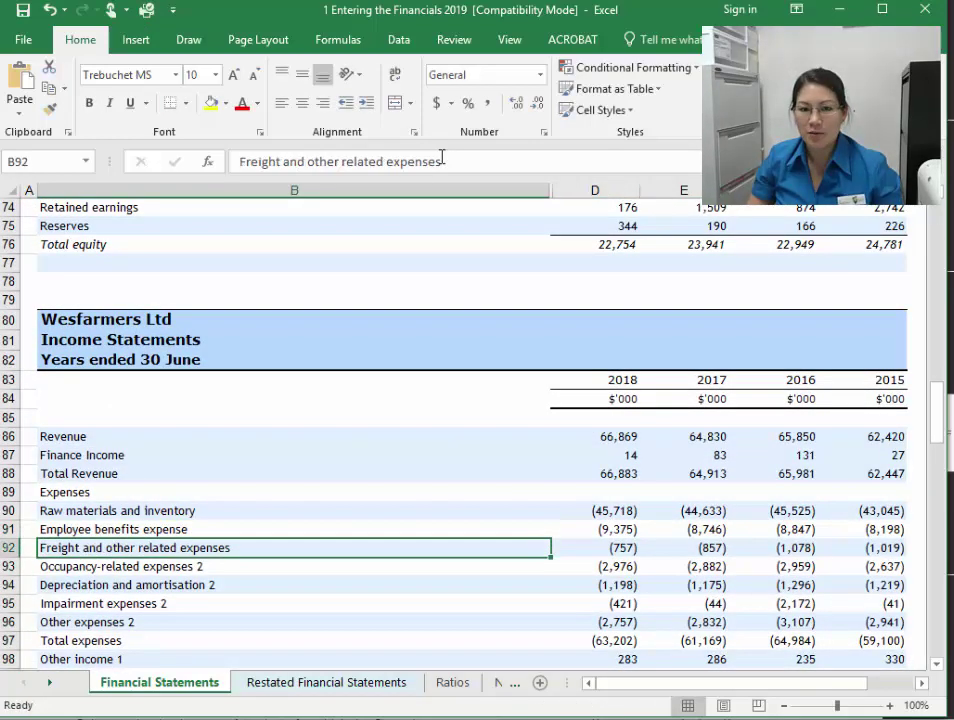
Step: Remove the trailing note number 2 from the Occupancy-related expenses label in B93 and the Depreciation and amortisation label in B94
key(Return)
click(430, 162)
key(BackSpace)
key(BackSpace)
key(Return)
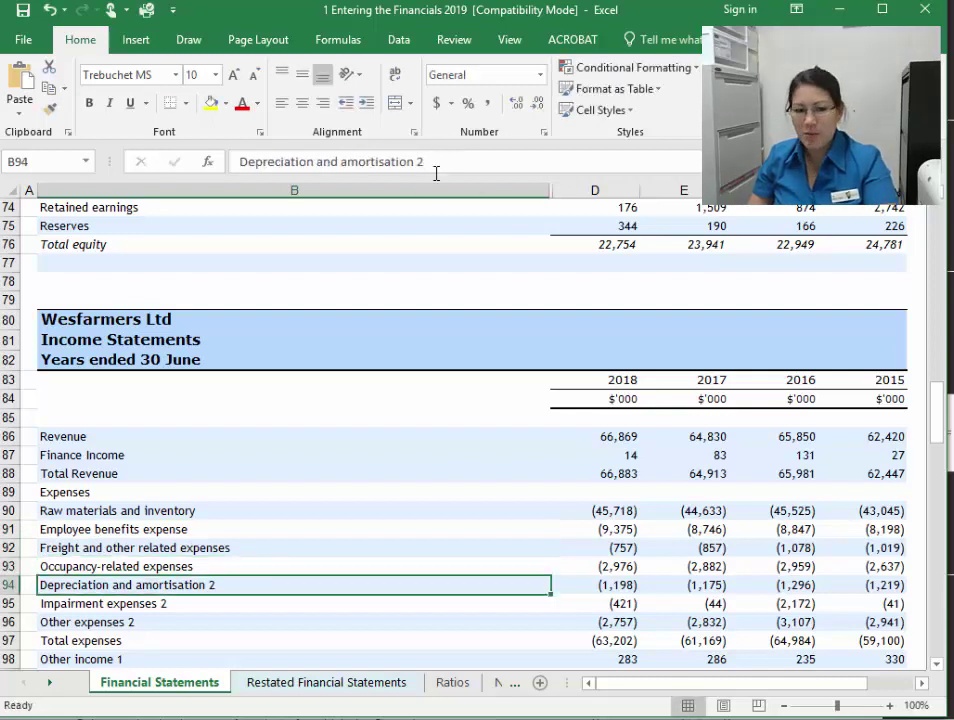
click(452, 161)
key(BackSpace)
key(BackSpace)
key(Return)
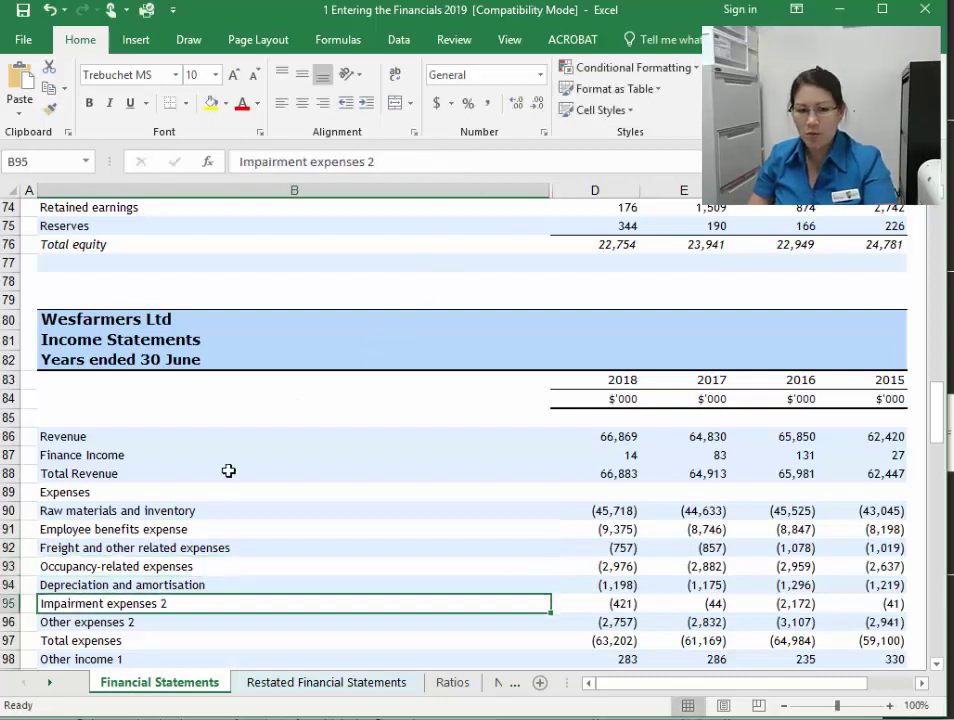
Step: Copy the formatting of B89 onto the Finance Income label in B87, and that of D91 onto the figures in D87:G87
click(188, 492)
click(50, 108)
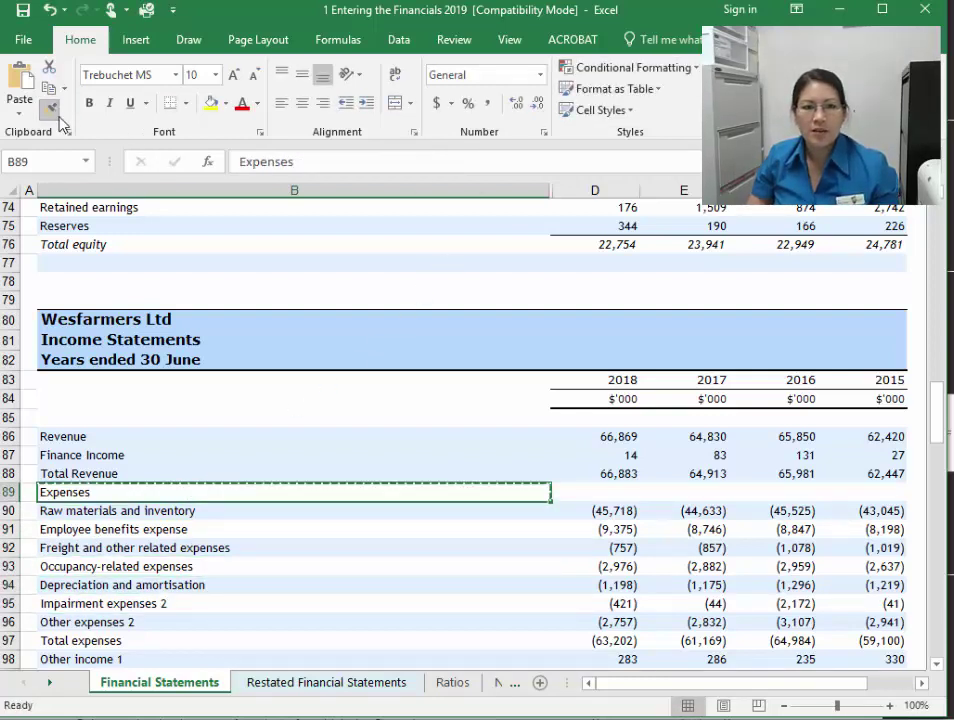
click(149, 455)
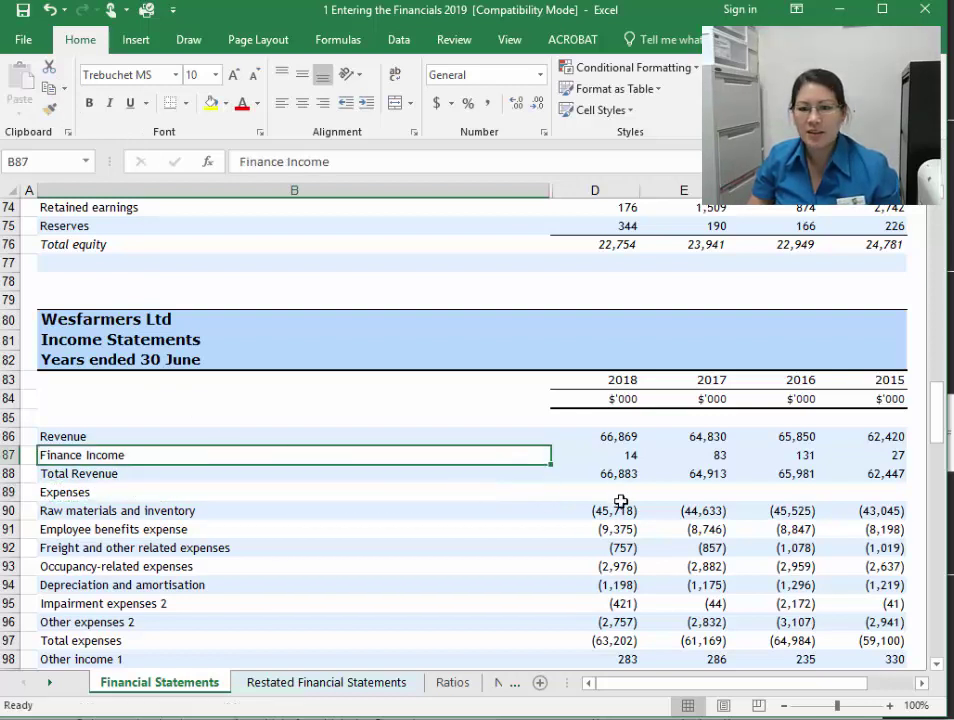
click(615, 536)
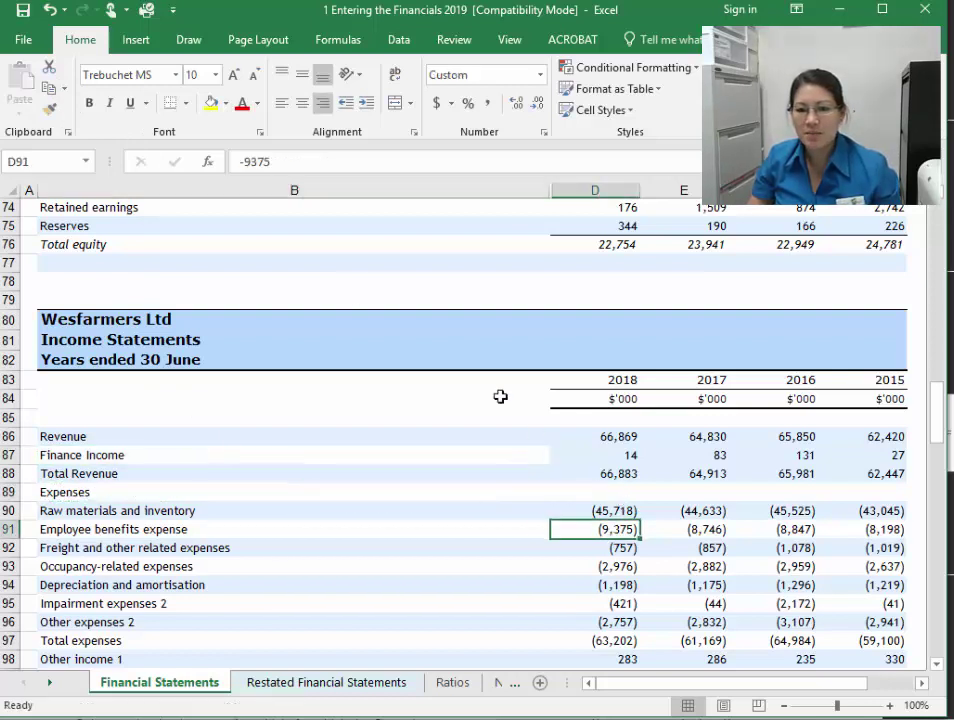
click(50, 108)
mouse_move(622, 455)
mouse_down()
mouse_move(845, 469)
mouse_move(858, 455)
mouse_up()
click(607, 494)
Step: Make the Revenue label in B86 bold and underlined
scroll(492, 497, down, 1)
scroll(492, 497, down, 1)
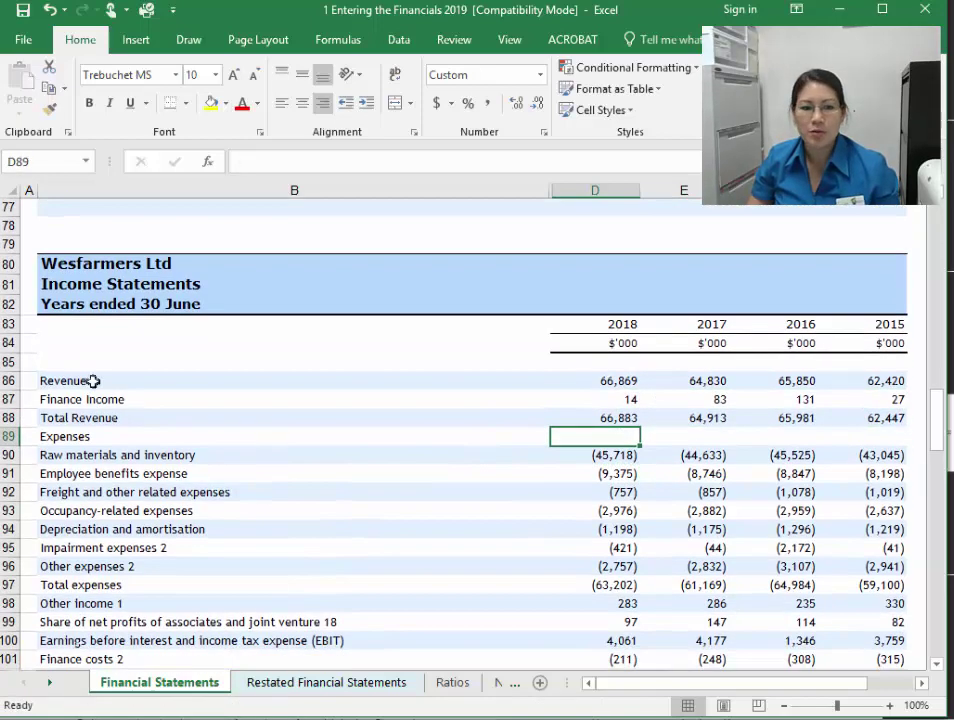
click(168, 388)
key(ctrl+b)
key(ctrl+u)
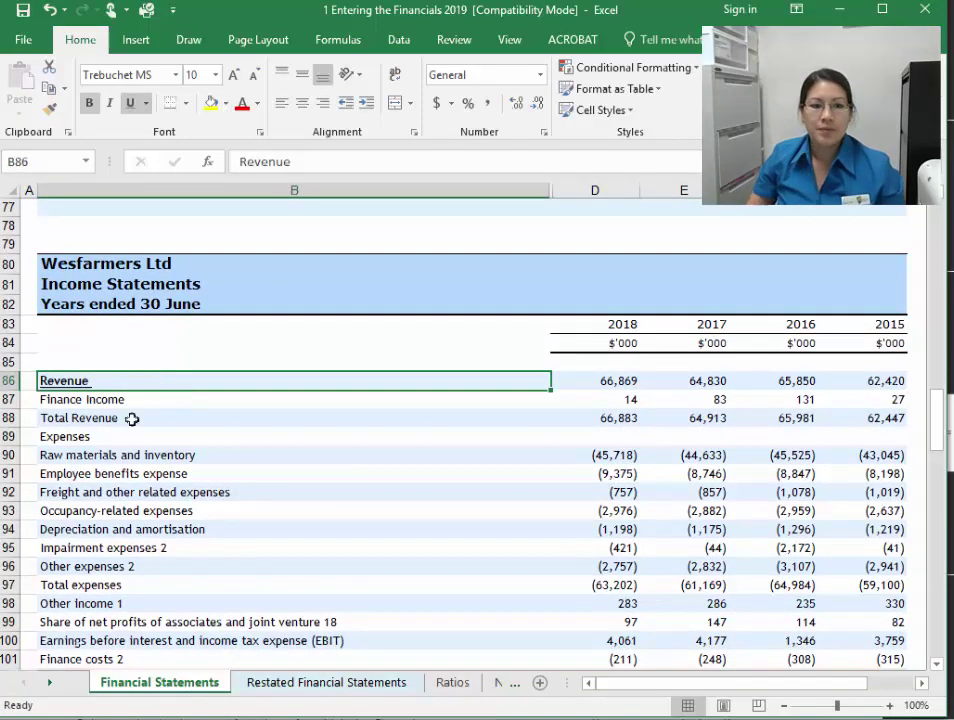
Step: Italicise the Total Revenue row 88 and add a bottom border under the finance income figures in D87:G87
click(9, 418)
key(ctrl+i)
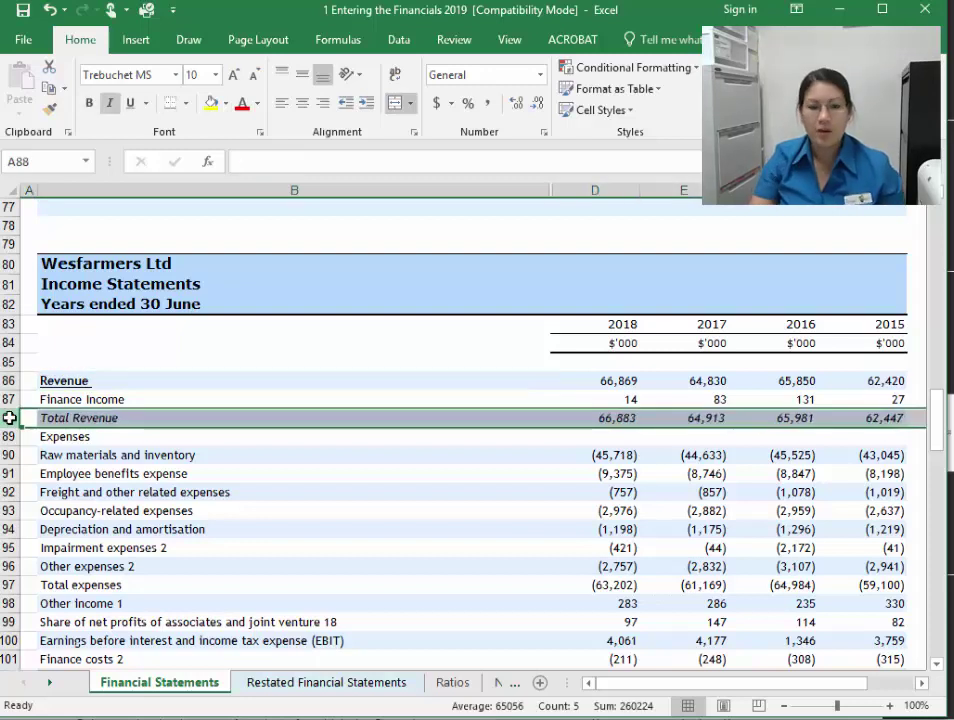
drag(596, 397, 880, 399)
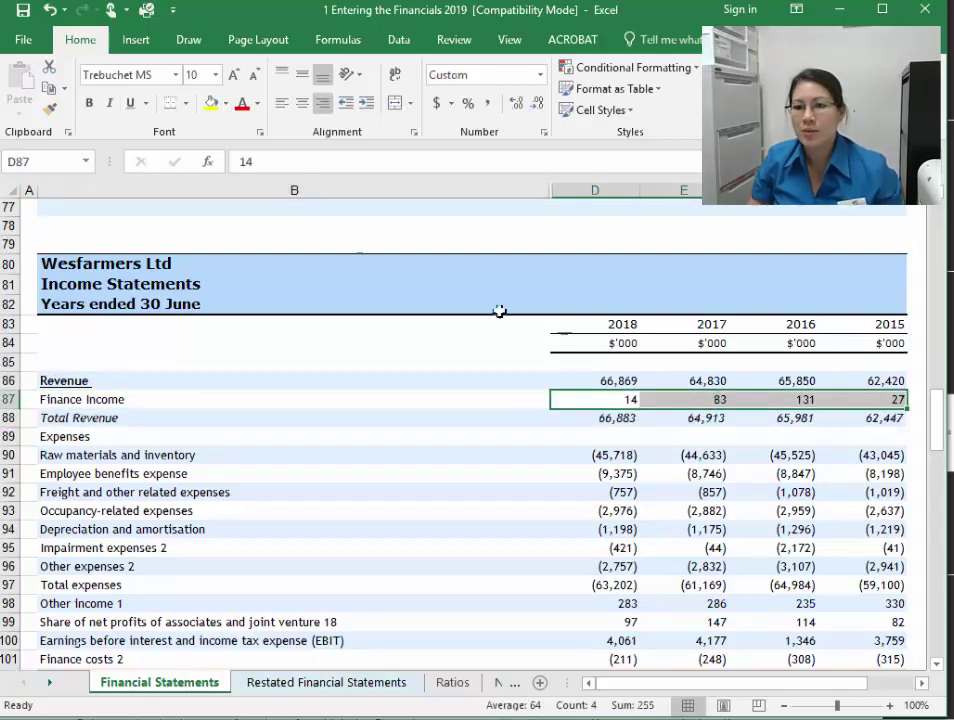
click(169, 104)
click(597, 494)
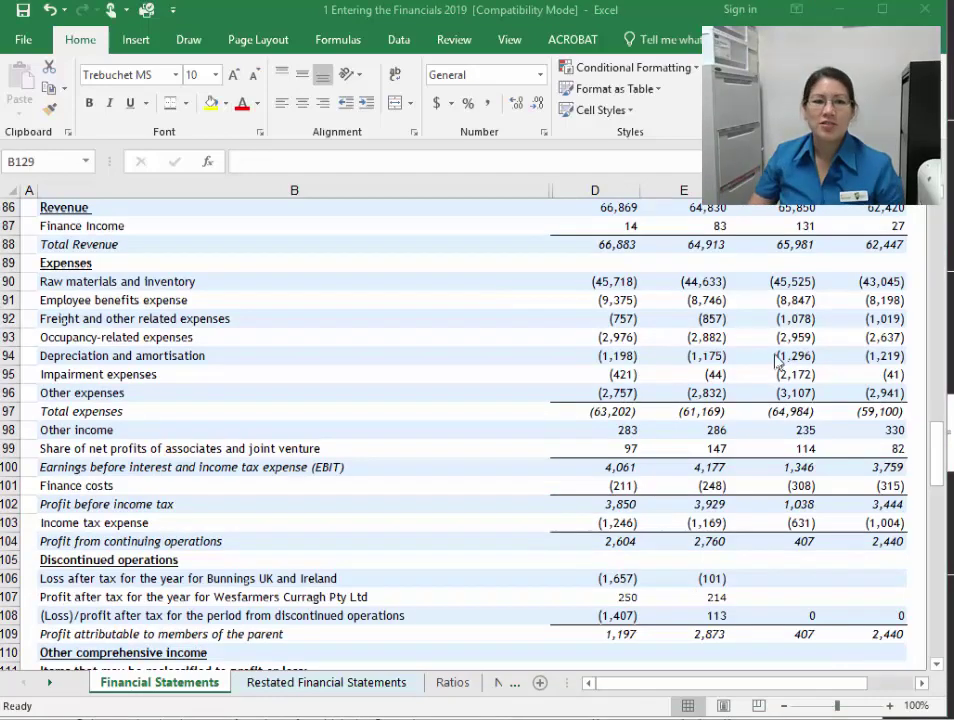
Step: Compare the total comprehensive income in row 126 of the income statement with rows 13 and 14 of the Statements of Movements in Equity
scroll(660, 530, down, 5)
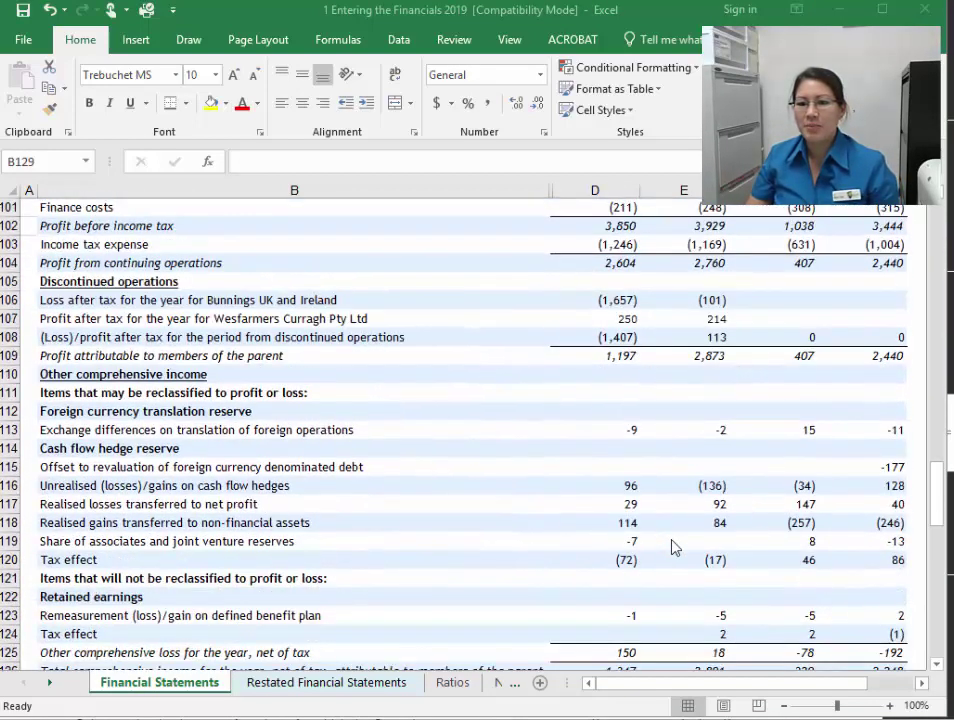
scroll(672, 545, down, 1)
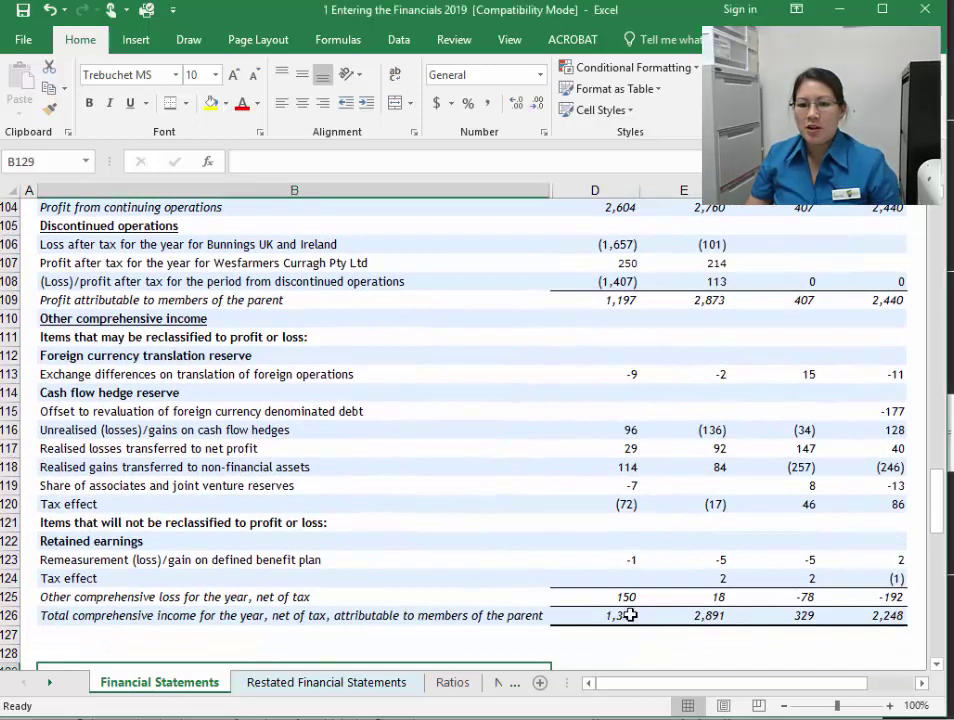
drag(630, 615, 869, 619)
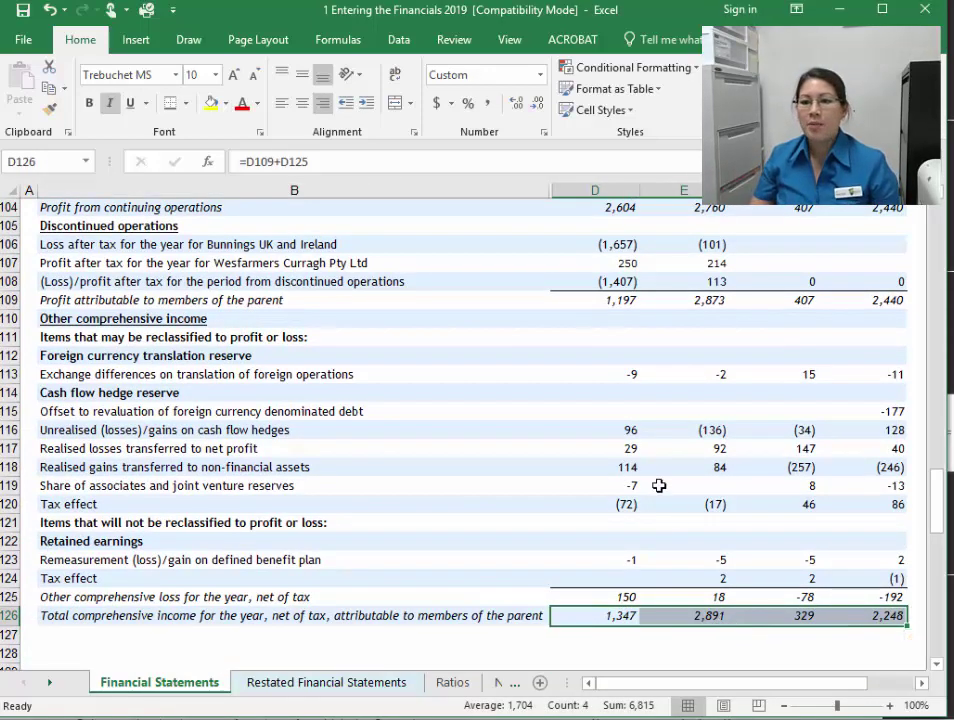
scroll(660, 484, up, 20)
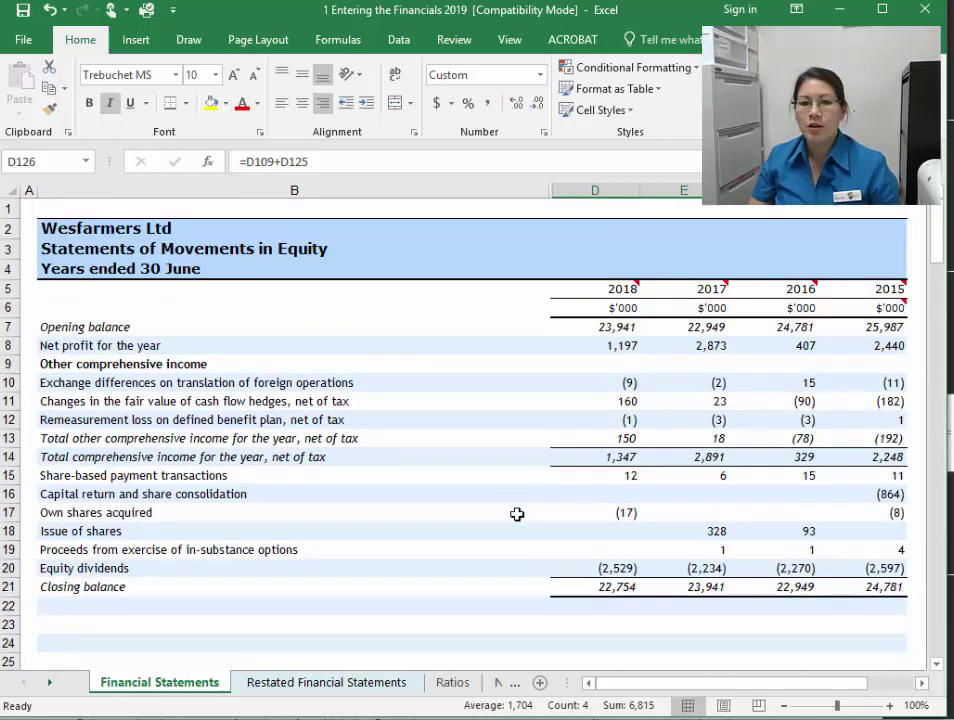
click(8, 438)
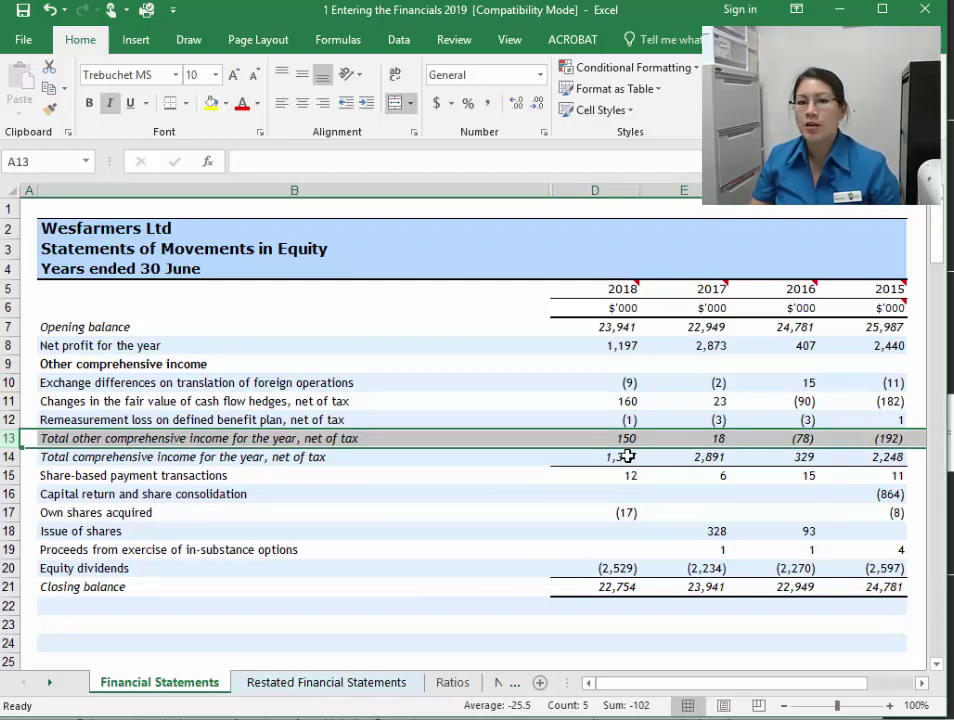
click(14, 456)
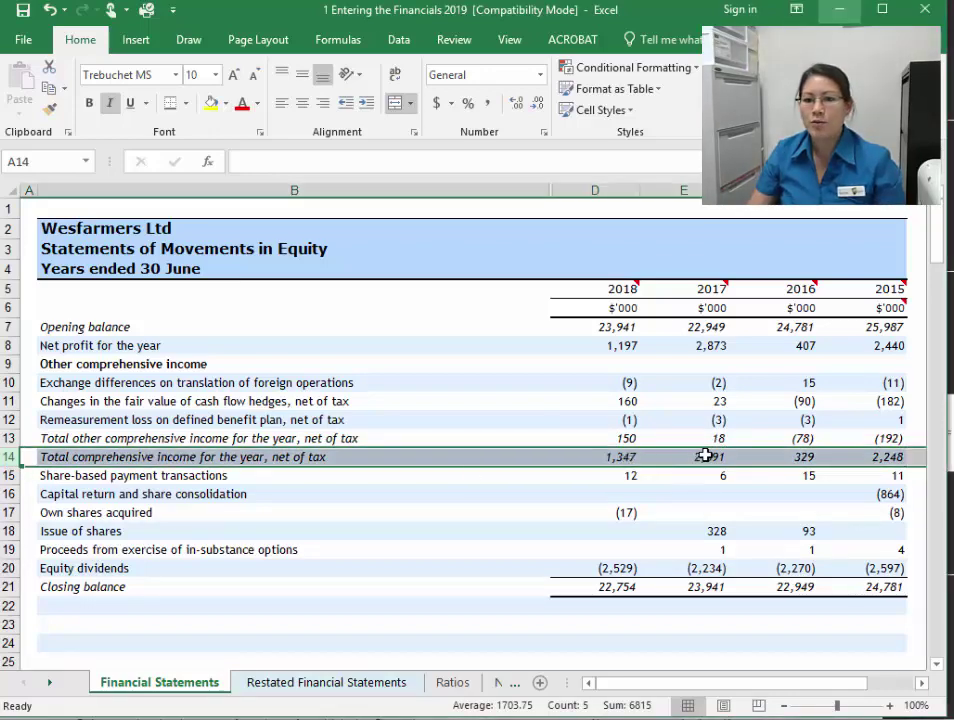
scroll(536, 452, down, 20)
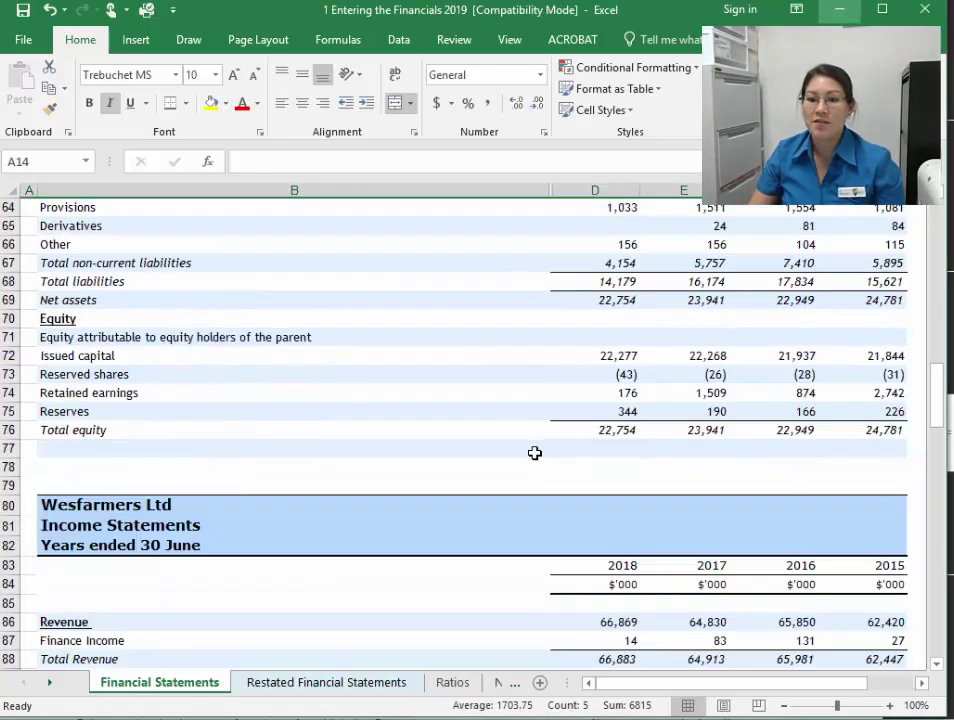
scroll(534, 453, down, 8)
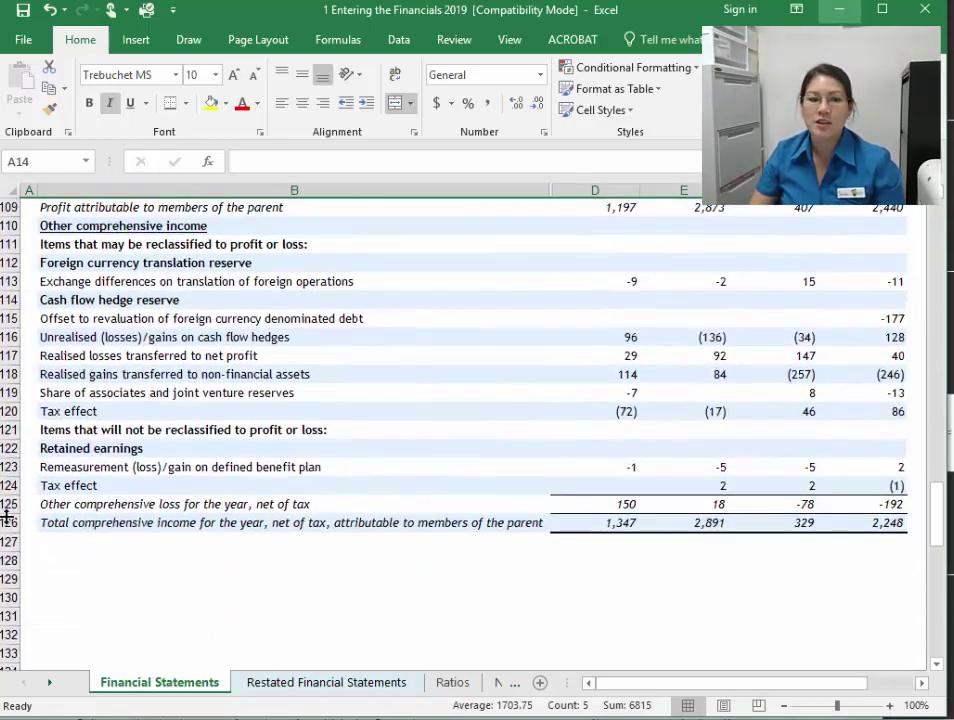
click(6, 522)
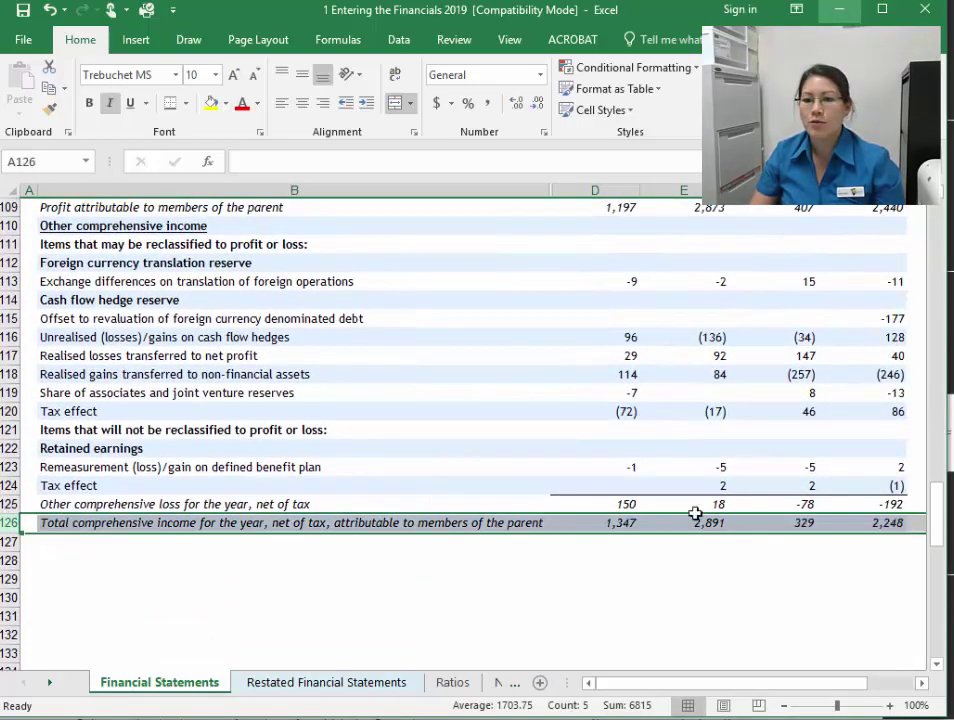
scroll(213, 488, up, 15)
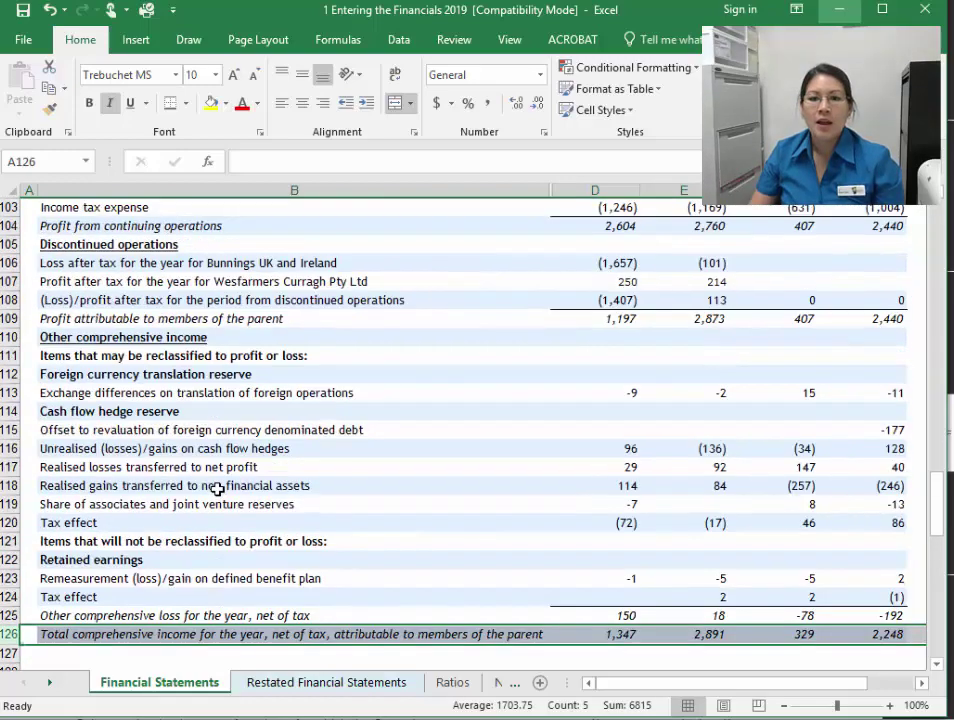
drag(936, 405, 937, 240)
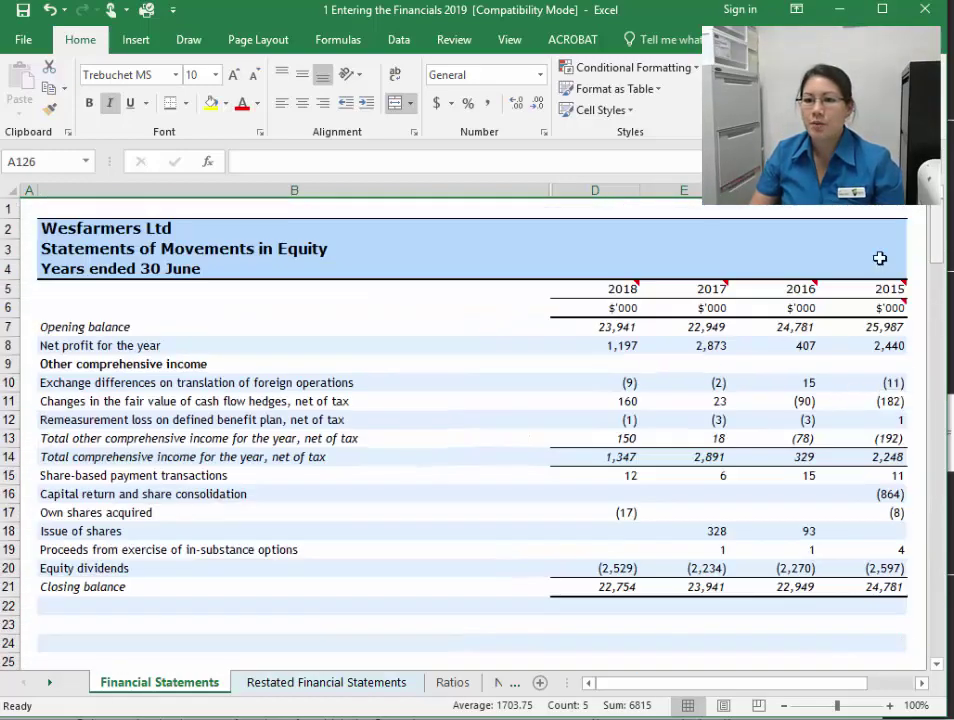
click(8, 456)
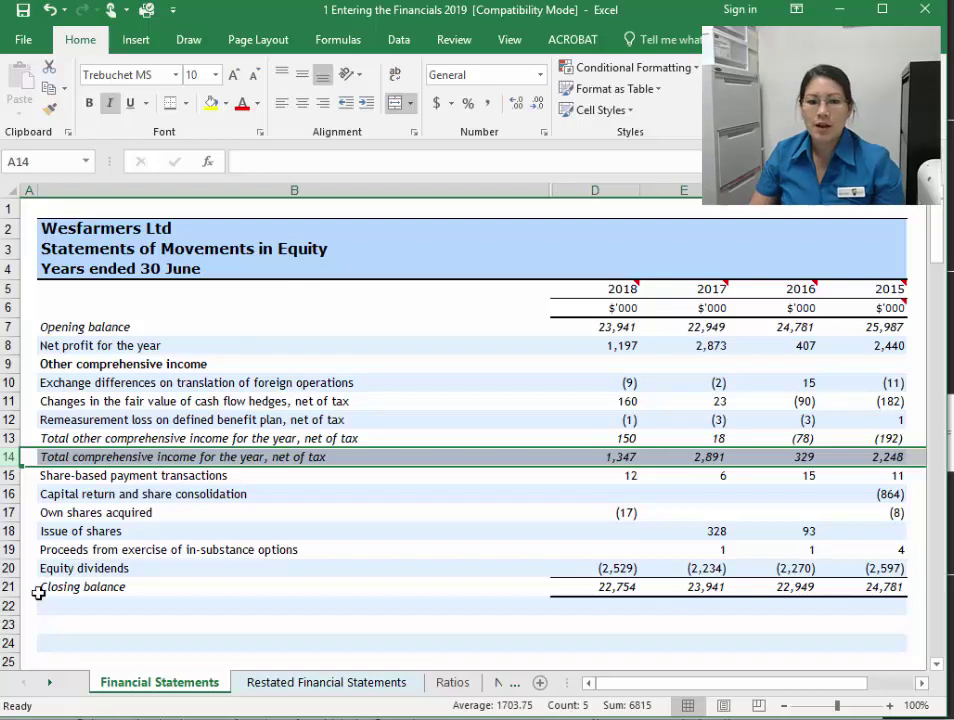
Step: Compare the closing balance in row 21 of the Statements of Movements in Equity with the balance sheet's total equity in row 76
click(8, 587)
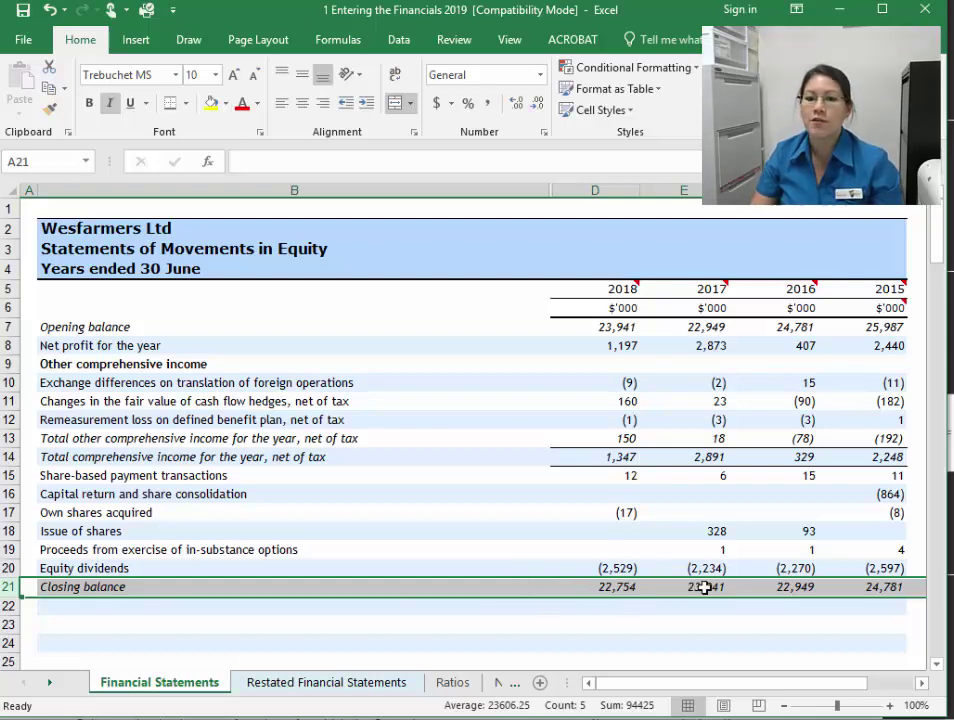
scroll(551, 558, down, 15)
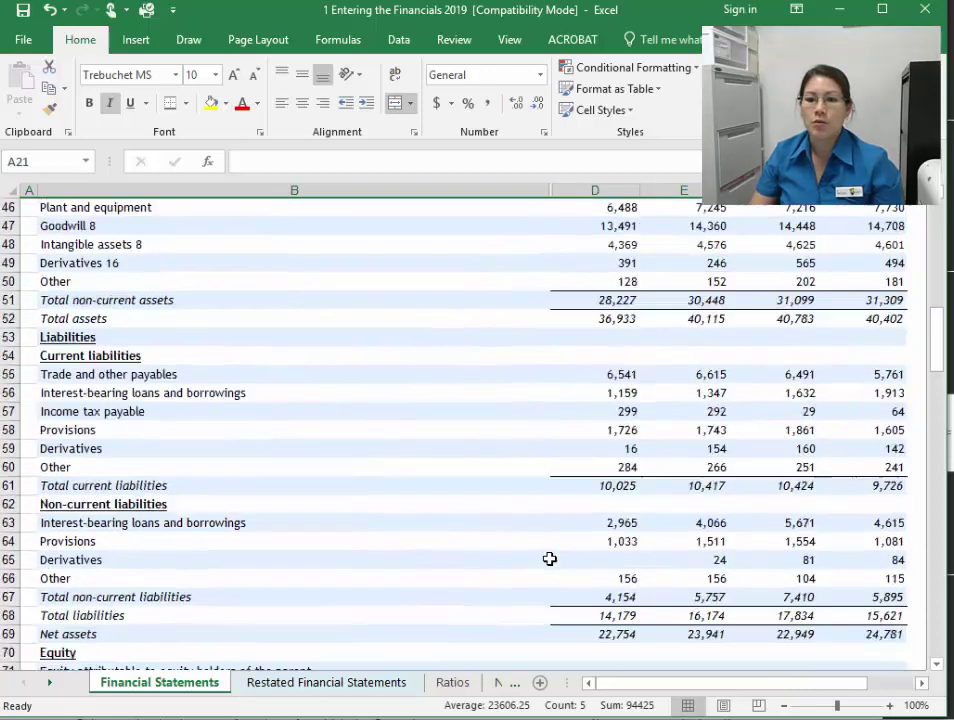
scroll(549, 558, down, 4)
click(20, 541)
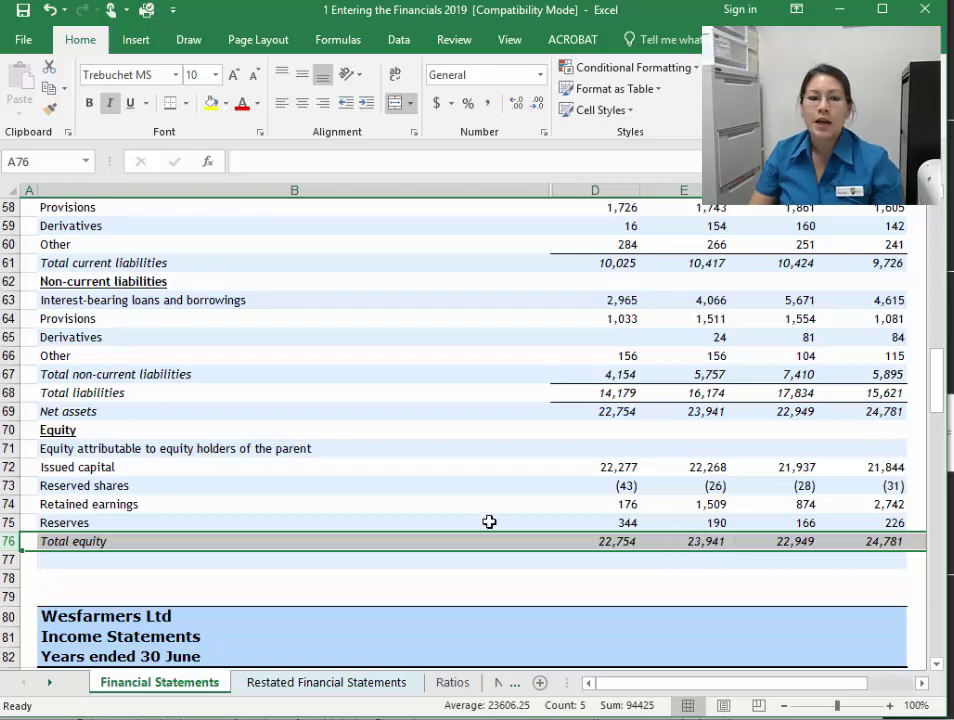
drag(937, 383, 937, 225)
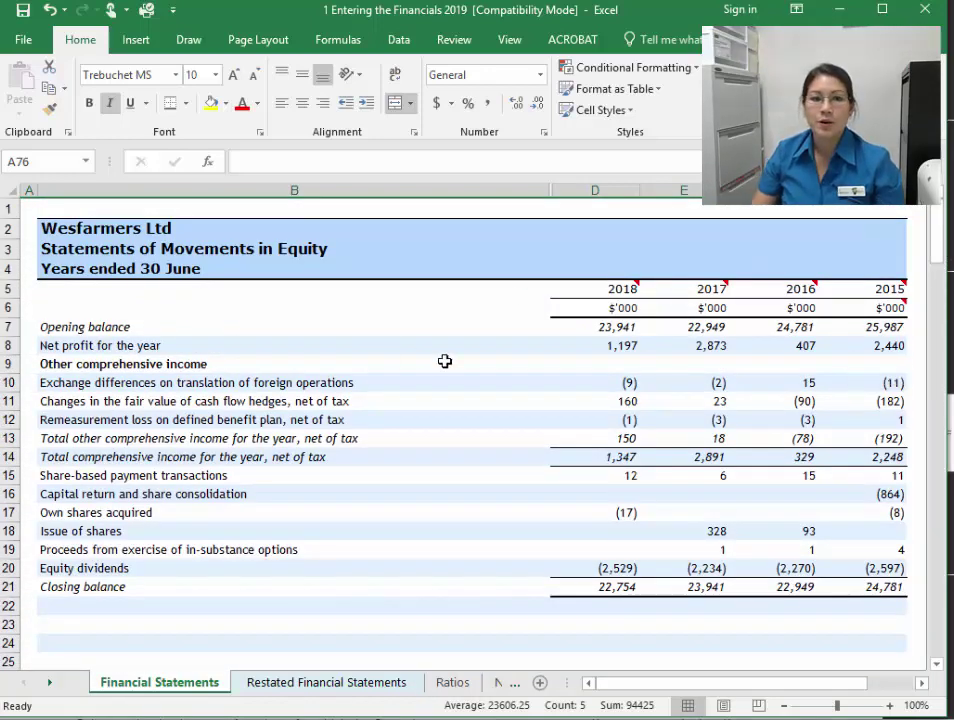